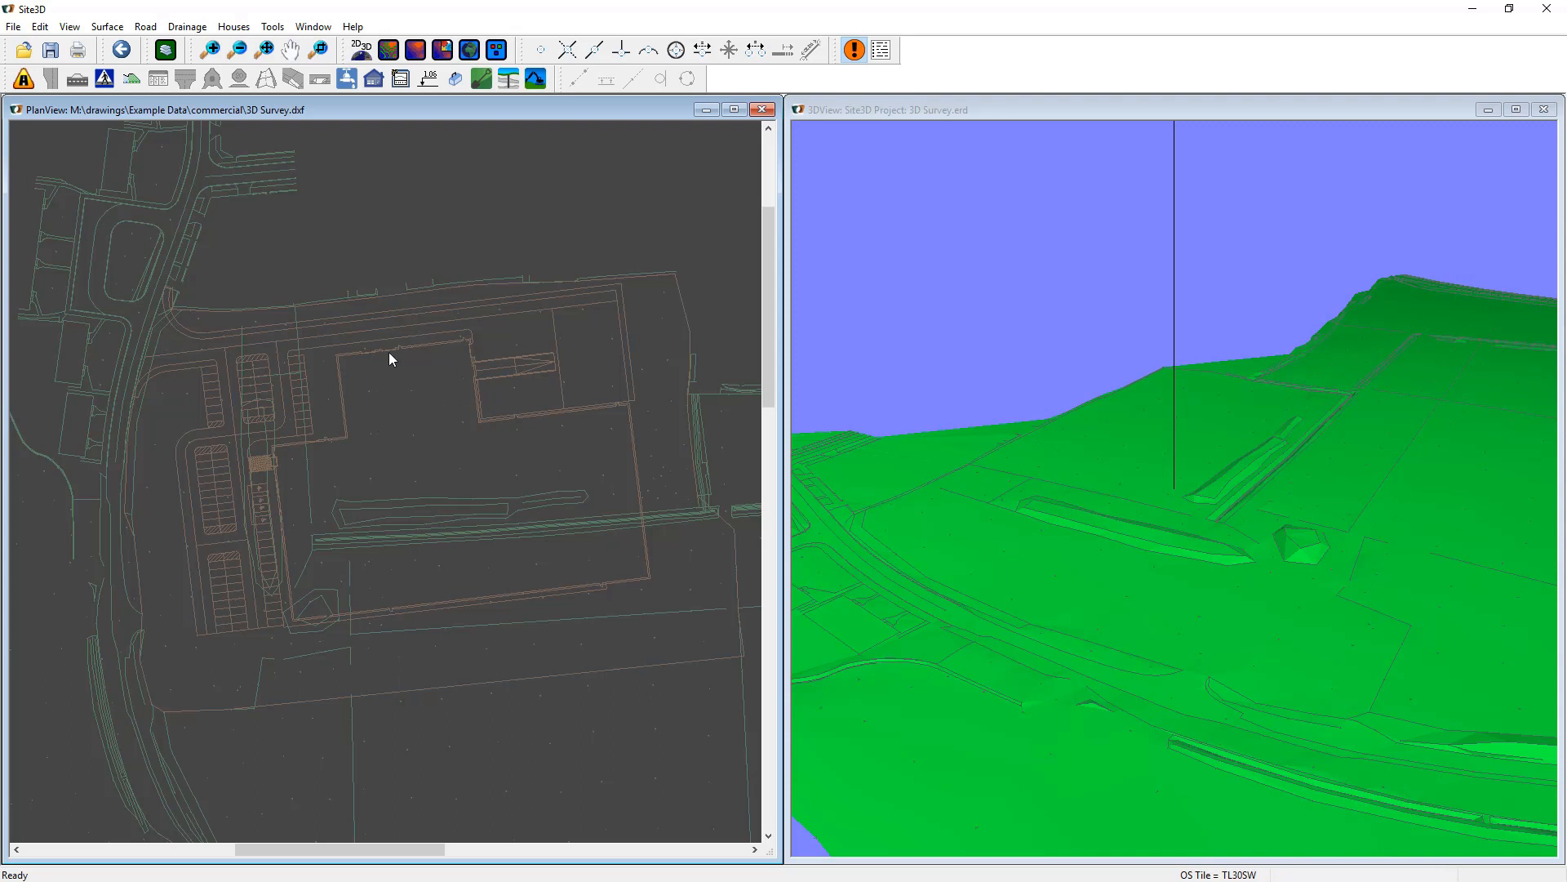
# Start a new house definition and trace the building's west wall down to its south-west corner.
pyautogui.click(374, 79)
pyautogui.click(84, 140)
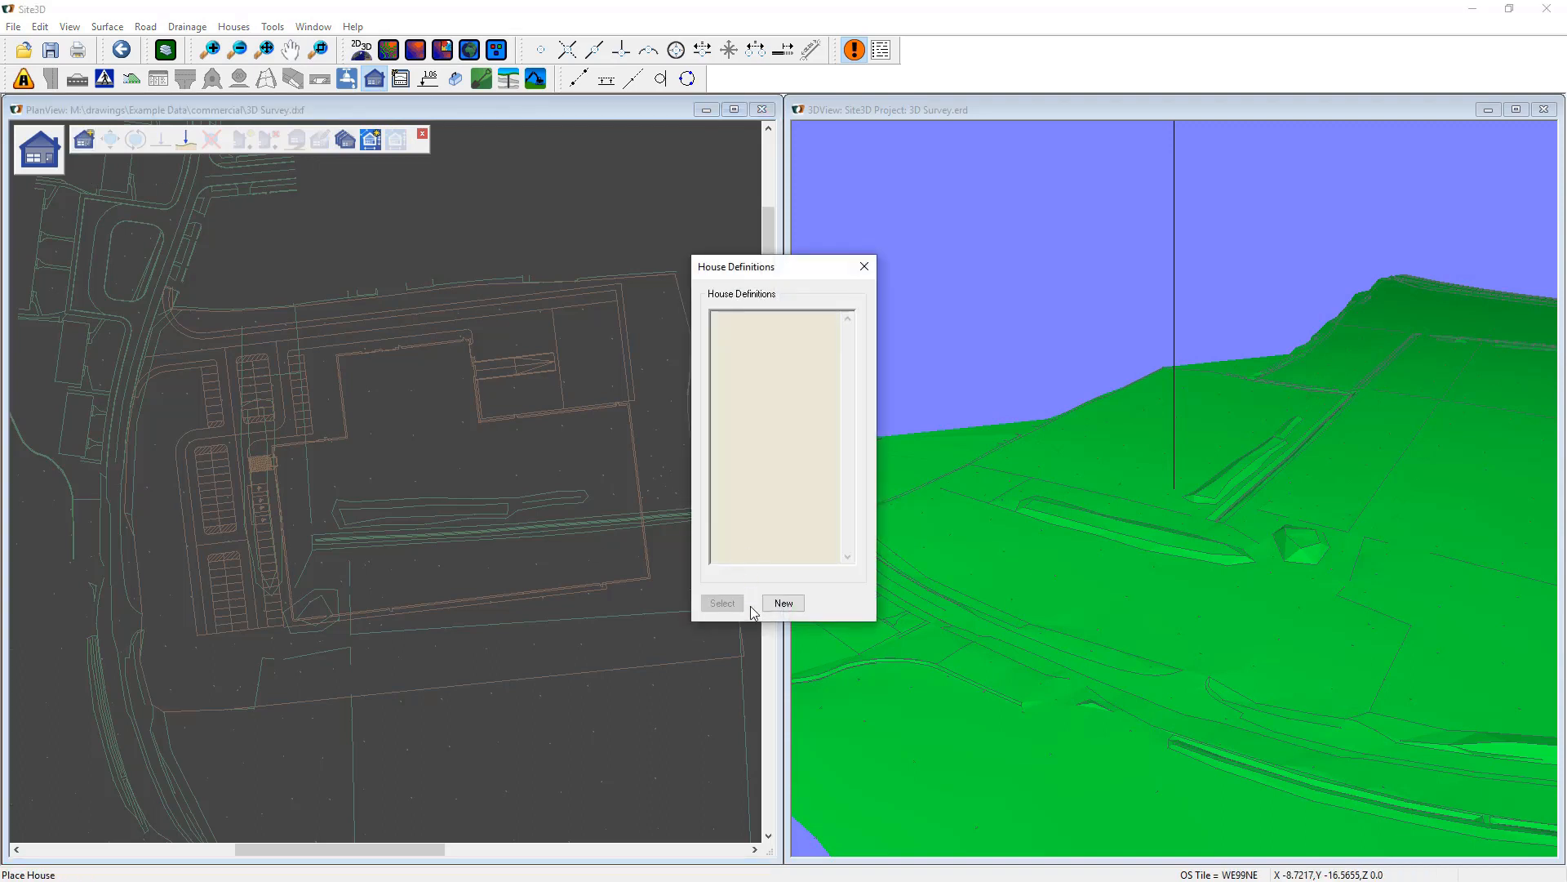
pyautogui.click(783, 602)
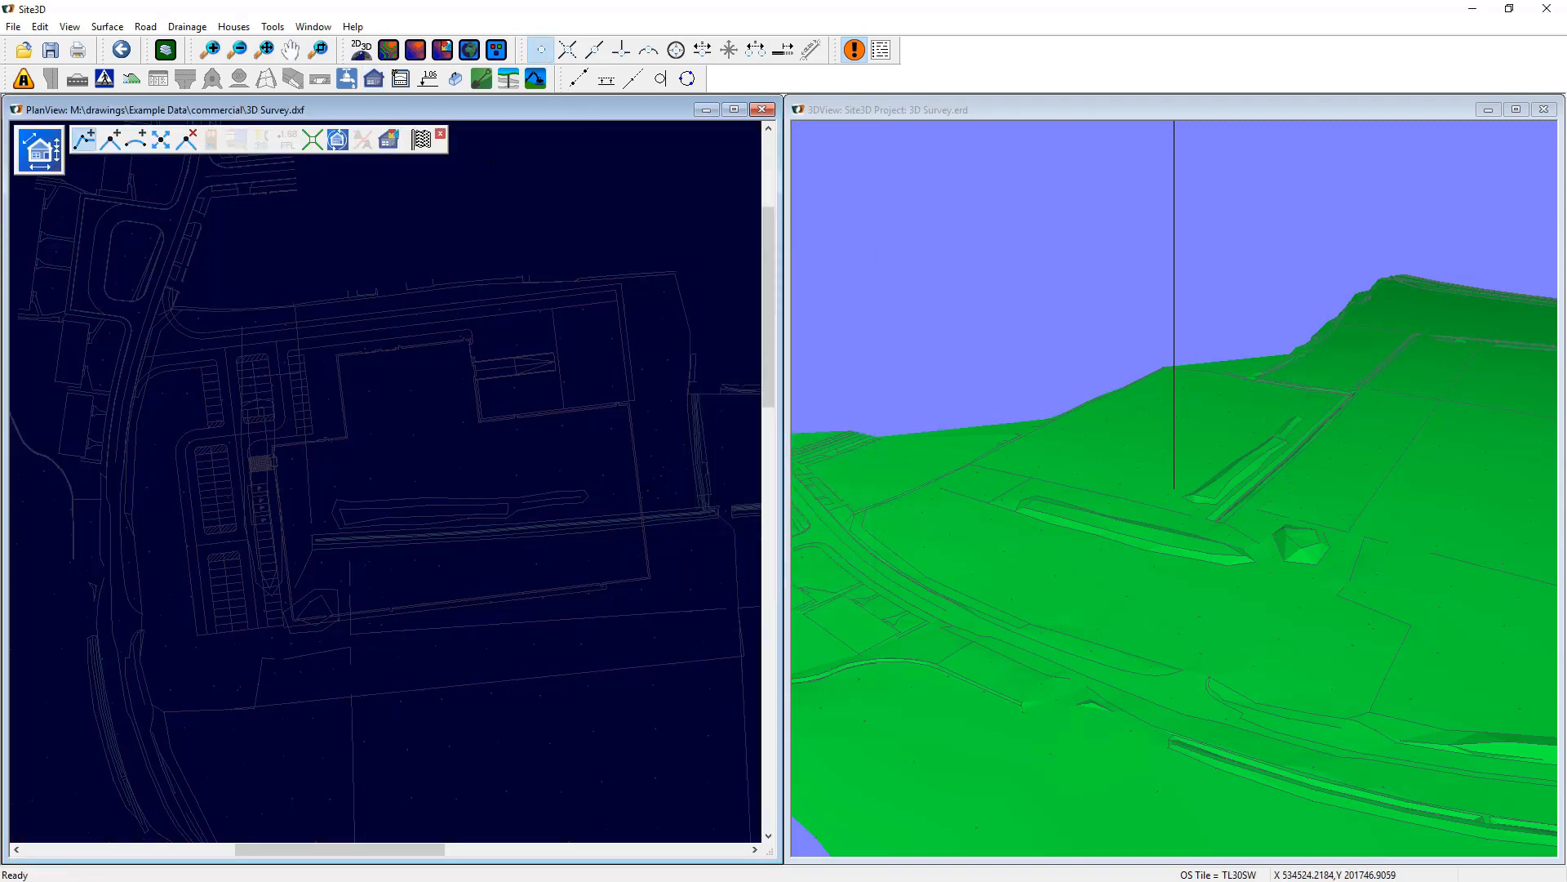
pyautogui.scroll(2, 322, 495)
pyautogui.scroll(3, 253, 455)
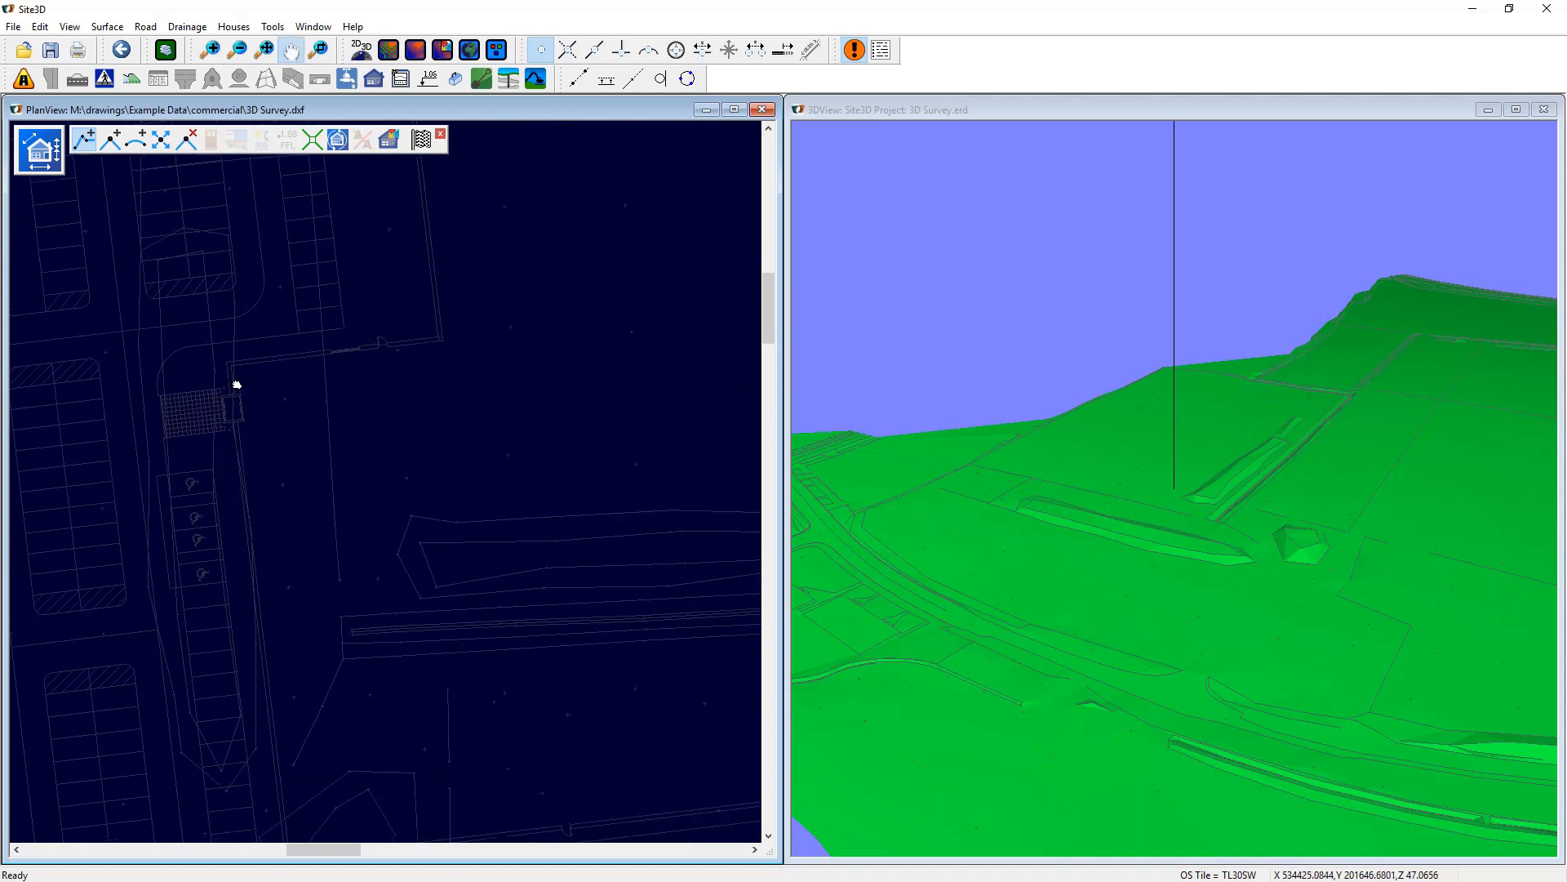
pyautogui.moveTo(297, 560); pyautogui.dragTo(278, 316, button='middle')
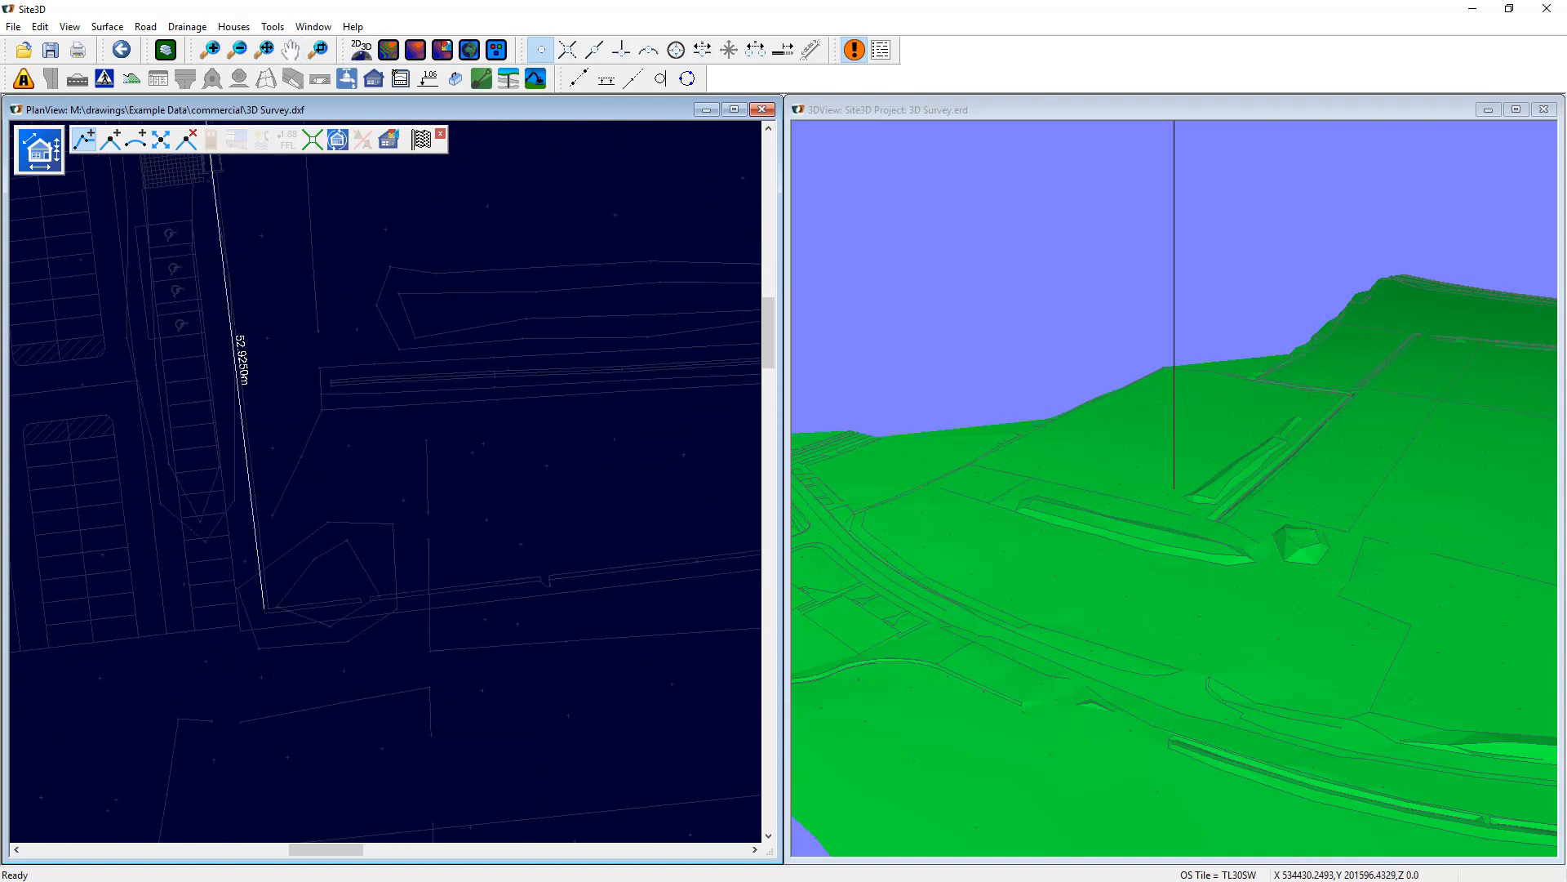
pyautogui.click(265, 612)
# Continue the building outline along the south wall and up the east wall to the main block's north-east corner.
pyautogui.moveTo(694, 565); pyautogui.dragTo(122, 566, button='middle')
pyautogui.moveTo(618, 563); pyautogui.dragTo(452, 561, button='middle')
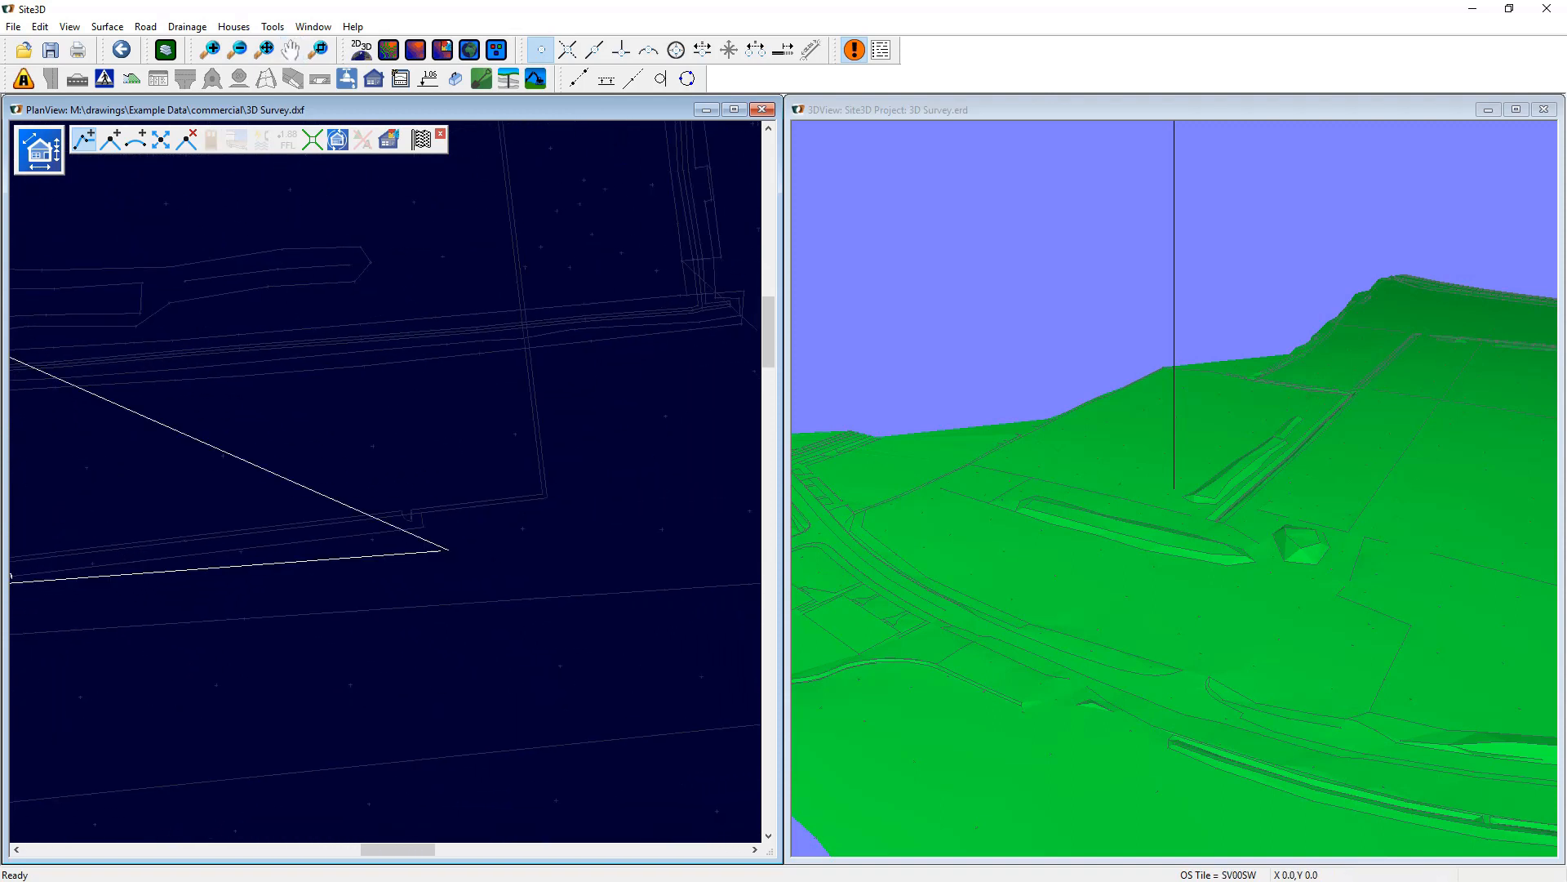
pyautogui.click(547, 497)
pyautogui.moveTo(538, 296); pyautogui.dragTo(552, 658, button='middle')
pyautogui.moveTo(530, 372); pyautogui.dragTo(533, 422, button='middle')
pyautogui.click(504, 409)
# Extend the outline to the inner corner, snapping to the wall intersection, and up the 25 m east wall of the northern projection.
pyautogui.moveTo(183, 440); pyautogui.dragTo(549, 399, button='middle')
pyautogui.scroll(2, 472, 420)
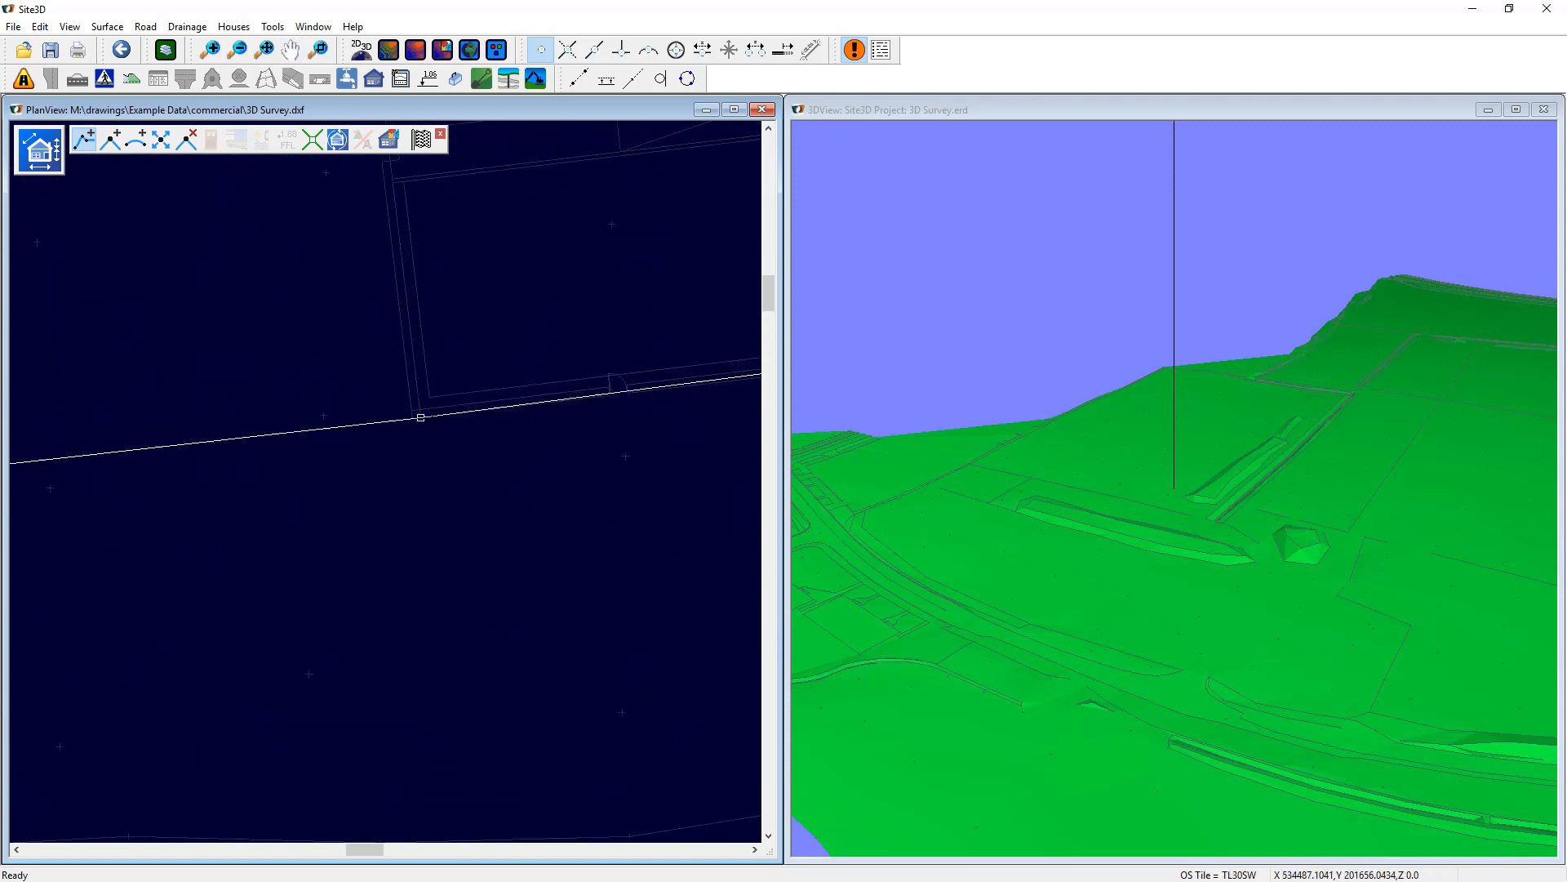
pyautogui.click(569, 51)
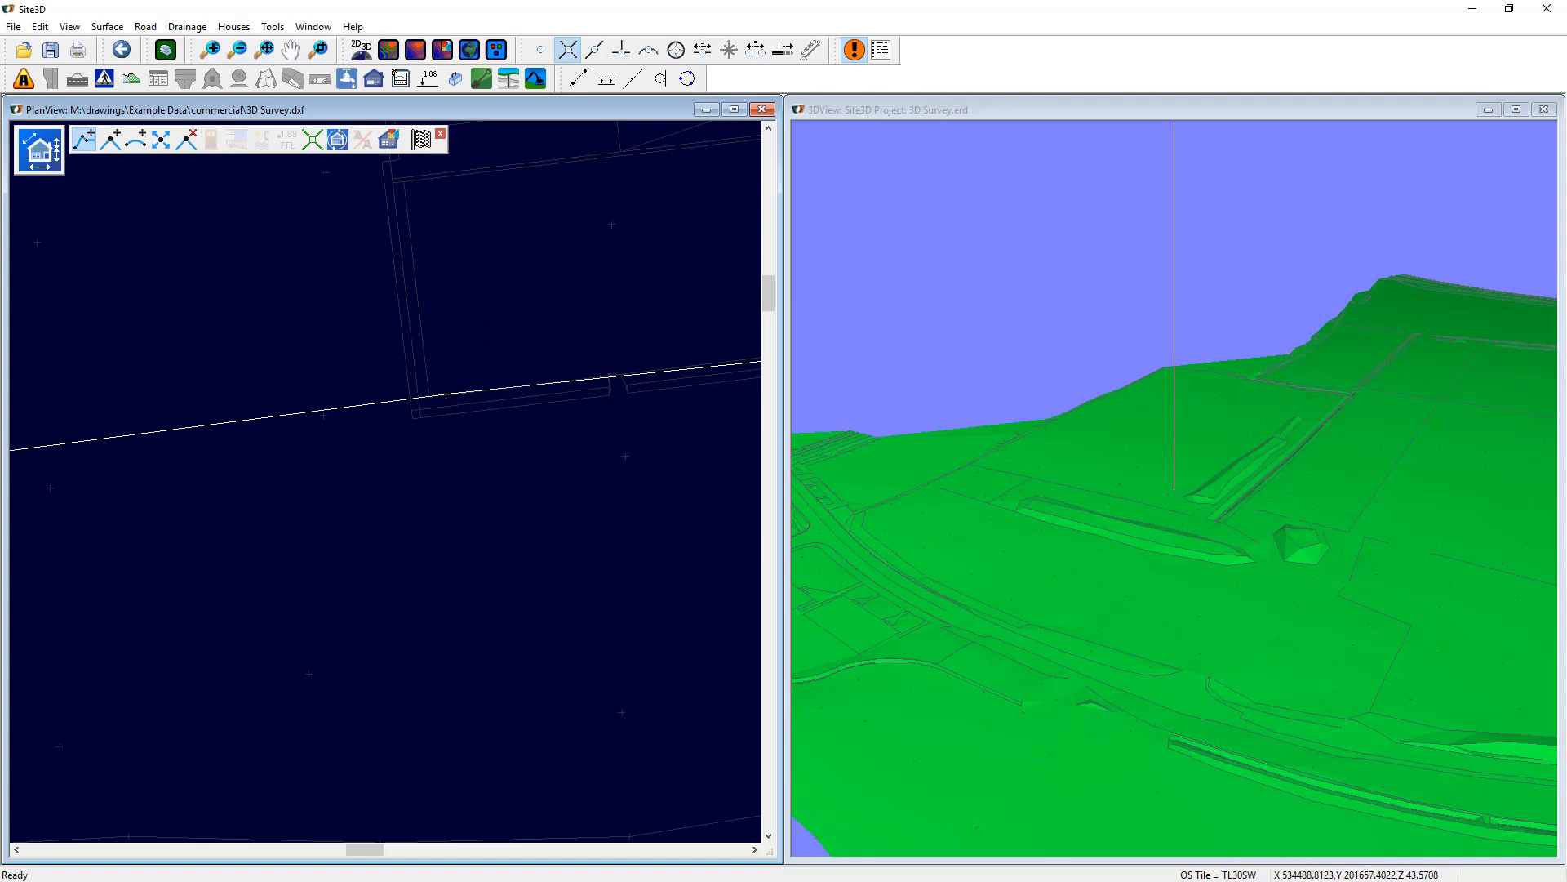
pyautogui.click(419, 410)
pyautogui.moveTo(413, 340); pyautogui.dragTo(459, 426, button='middle')
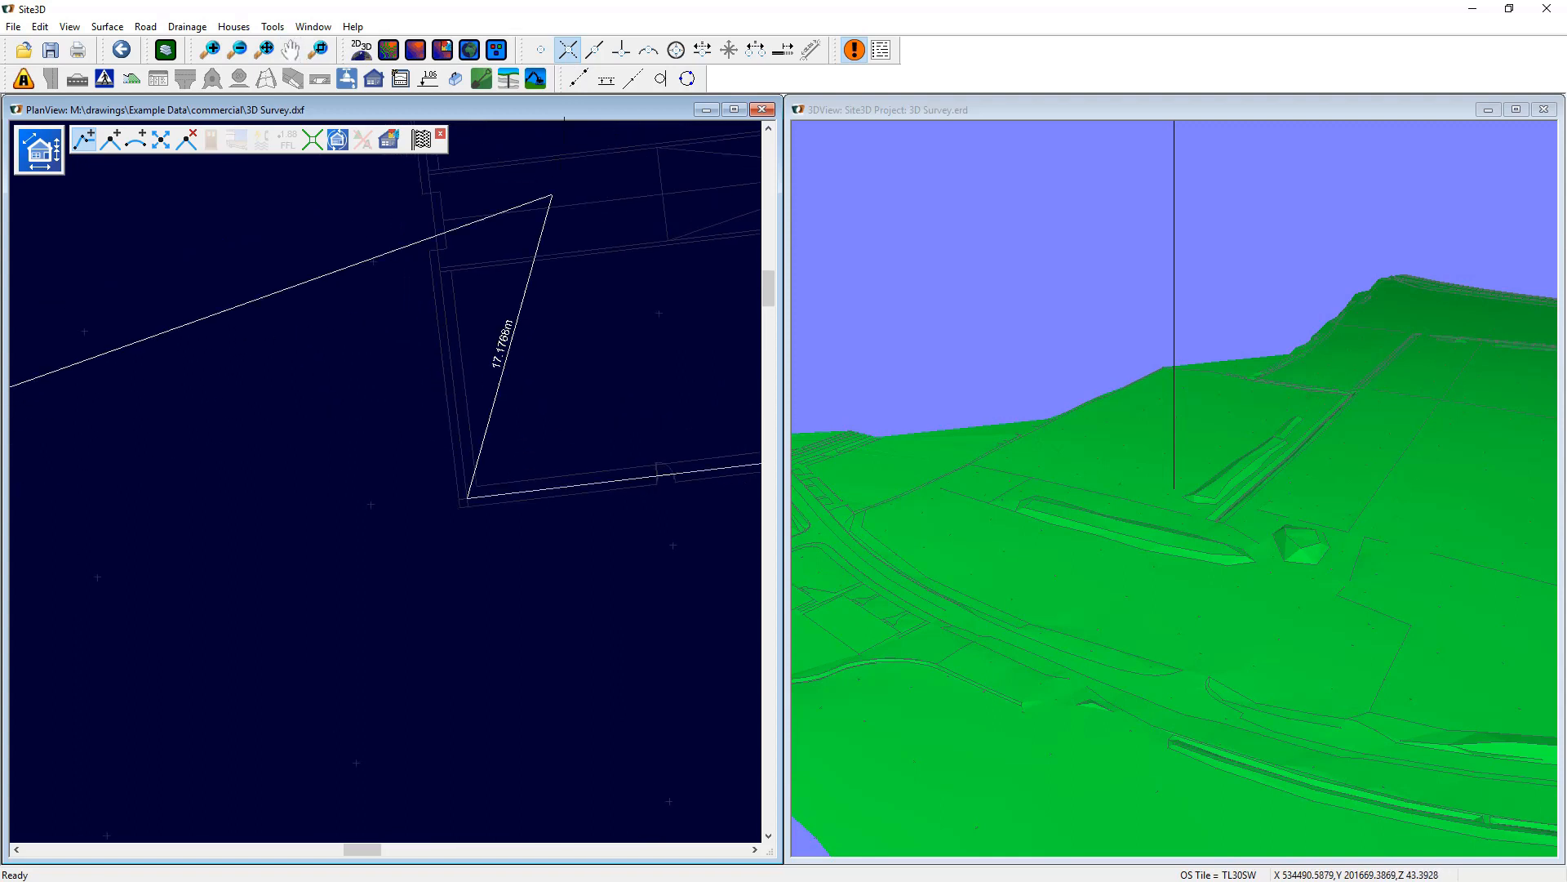
pyautogui.scroll(2, 413, 309)
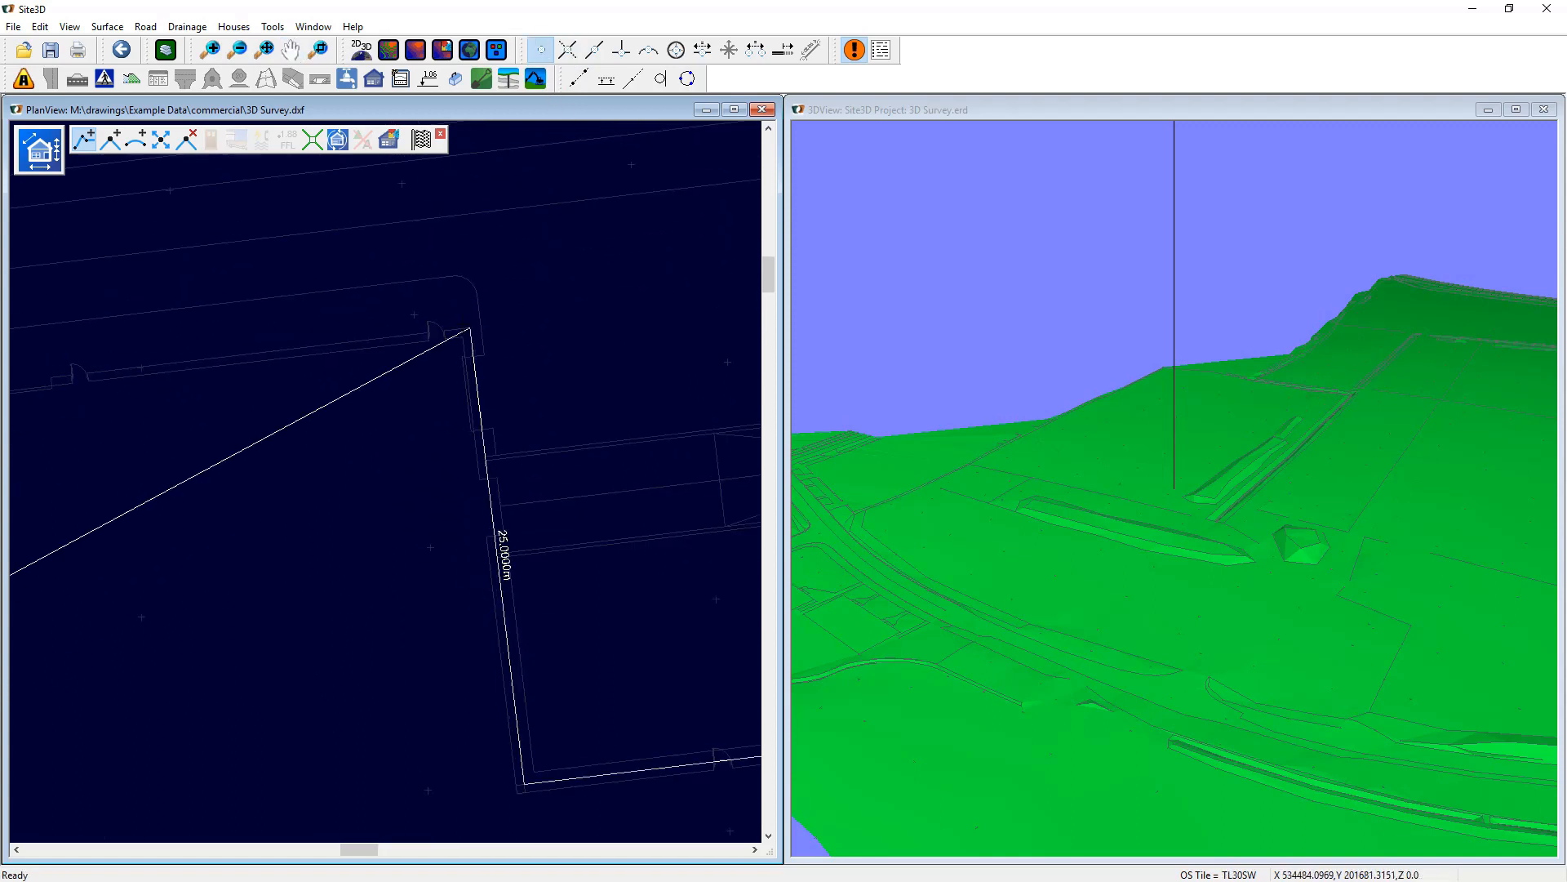
pyautogui.scroll(2, 617, 419)
pyautogui.moveTo(208, 437); pyautogui.dragTo(479, 405, button='middle')
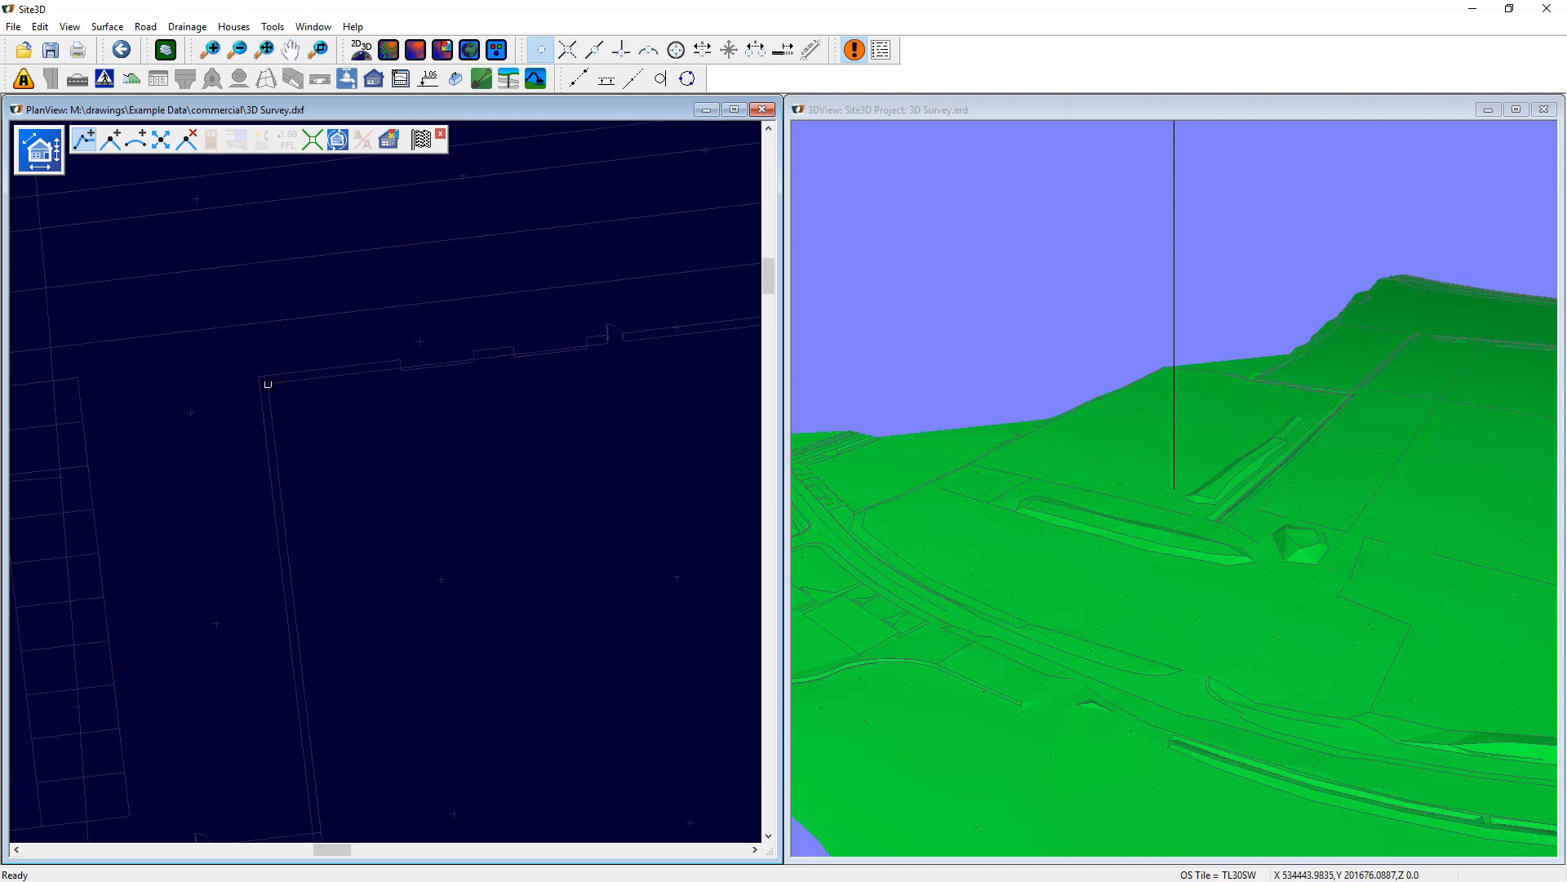
# Add the northern projection's north-west corner and the snapped inner corner below it, and finish the building outline.
pyautogui.click(259, 376)
pyautogui.moveTo(342, 608); pyautogui.dragTo(527, 218, button='middle')
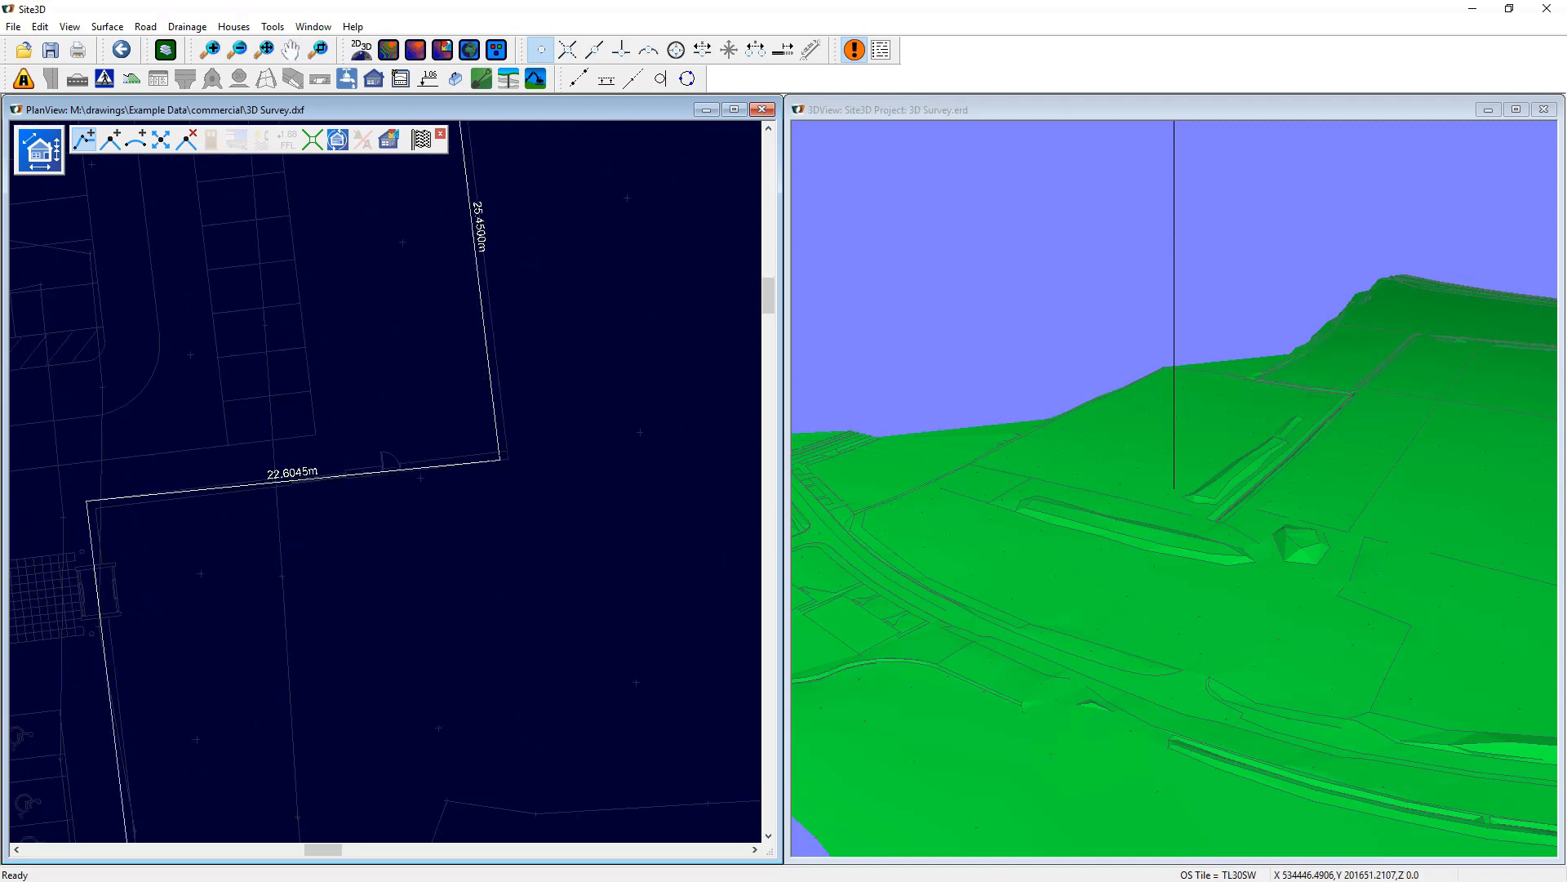
pyautogui.click(567, 50)
pyautogui.click(499, 449)
pyautogui.rightClick(332, 360)
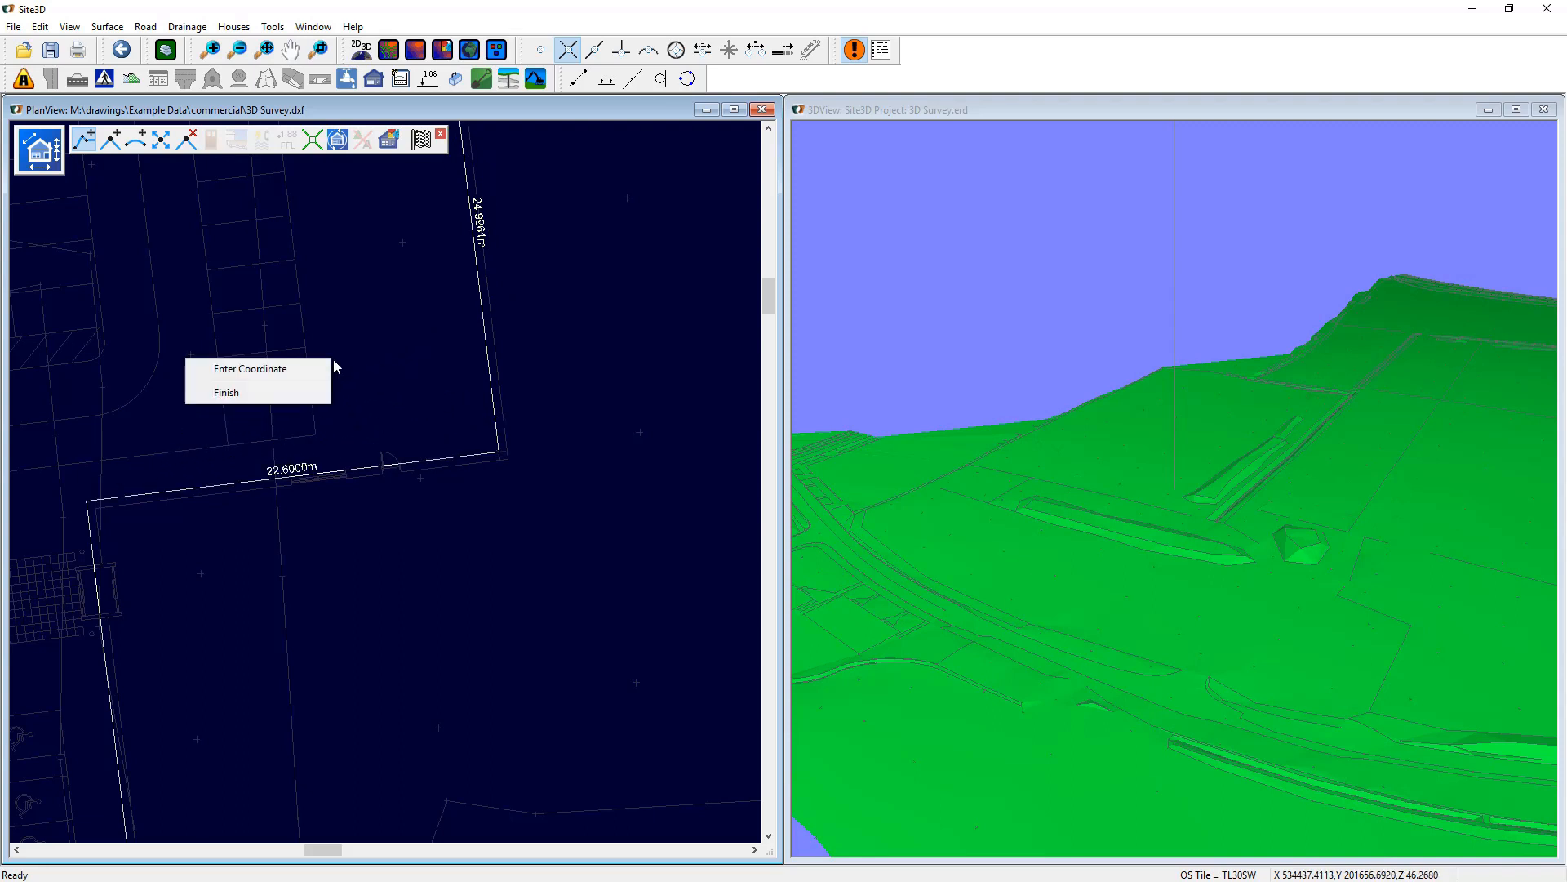
pyautogui.click(300, 392)
# Set the house rotation at the building's west corner and save the building definition with the name Warehouse.
pyautogui.scroll(-4, 297, 390)
pyautogui.scroll(-1, 434, 507)
pyautogui.scroll(-2, 395, 469)
pyautogui.scroll(-2, 336, 459)
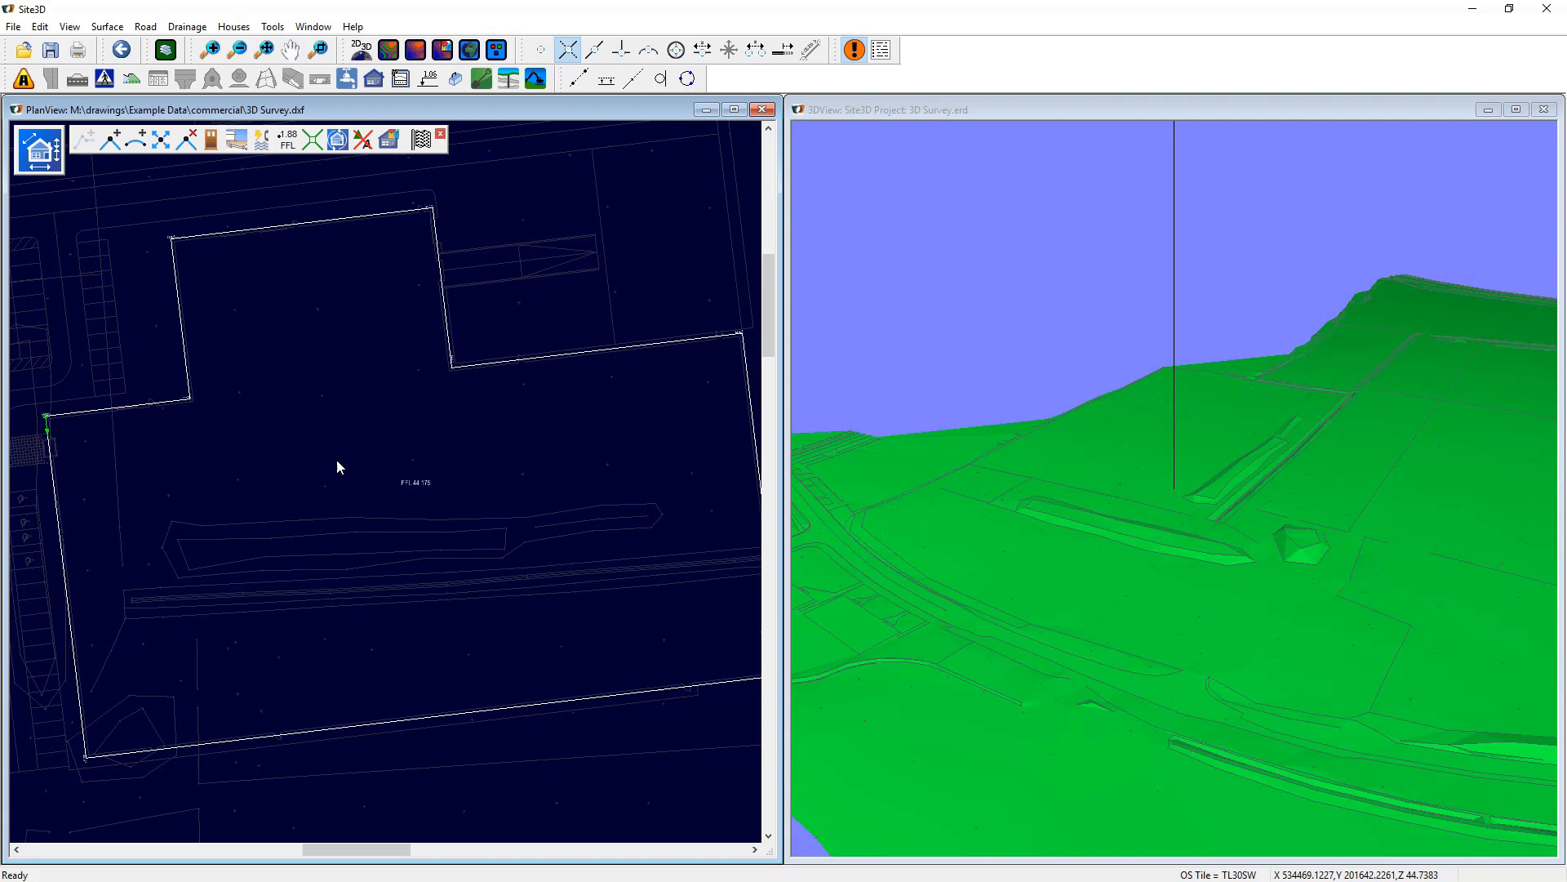
pyautogui.click(337, 141)
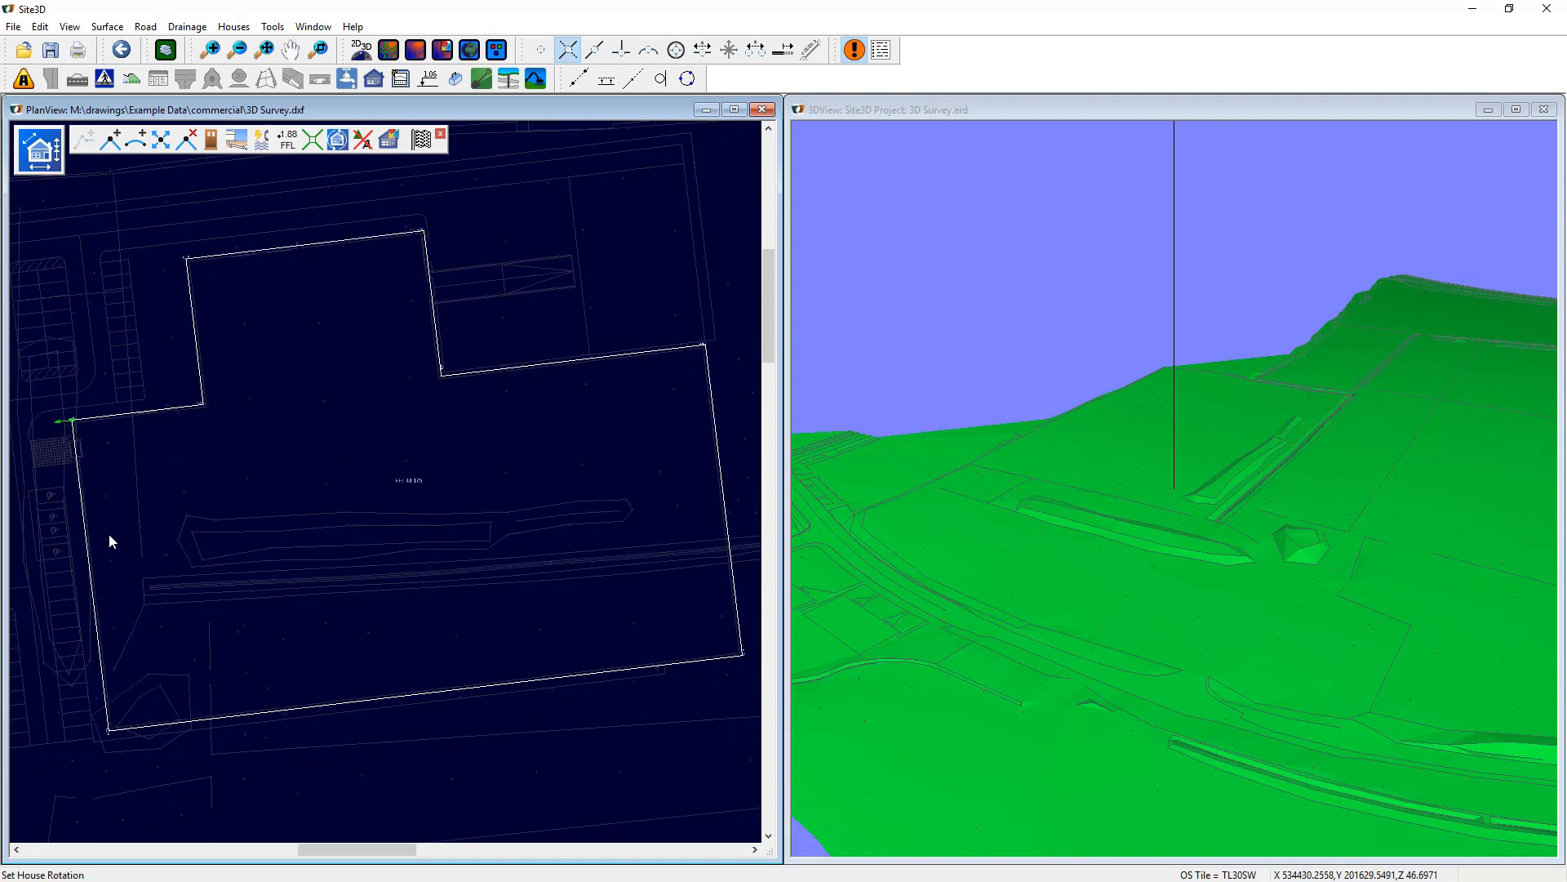
pyautogui.click(420, 140)
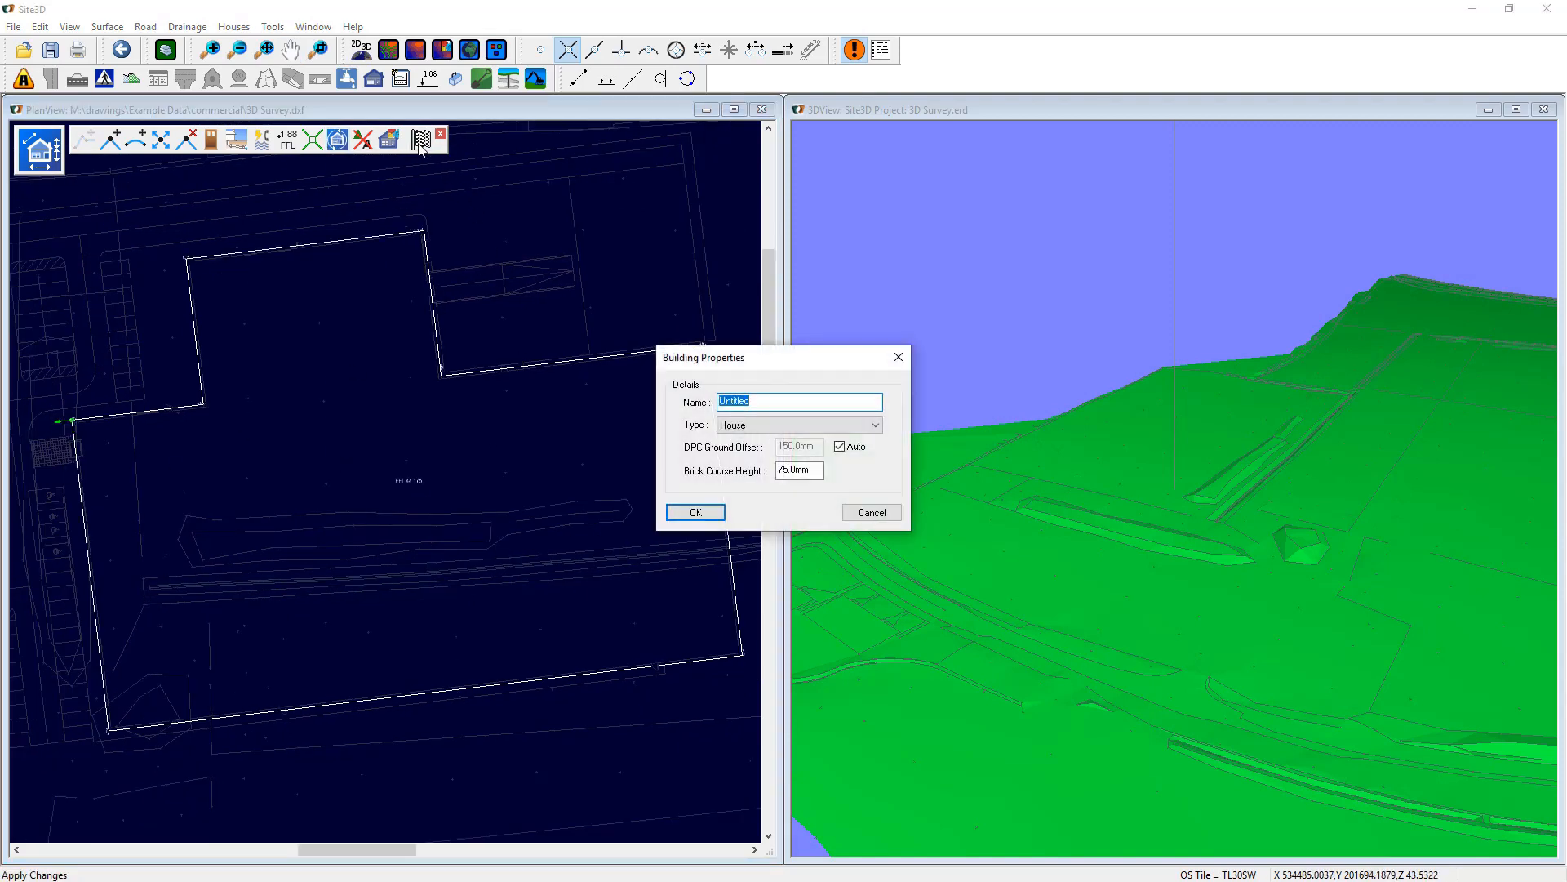
pyautogui.write('Warehouse')
pyautogui.click(678, 510)
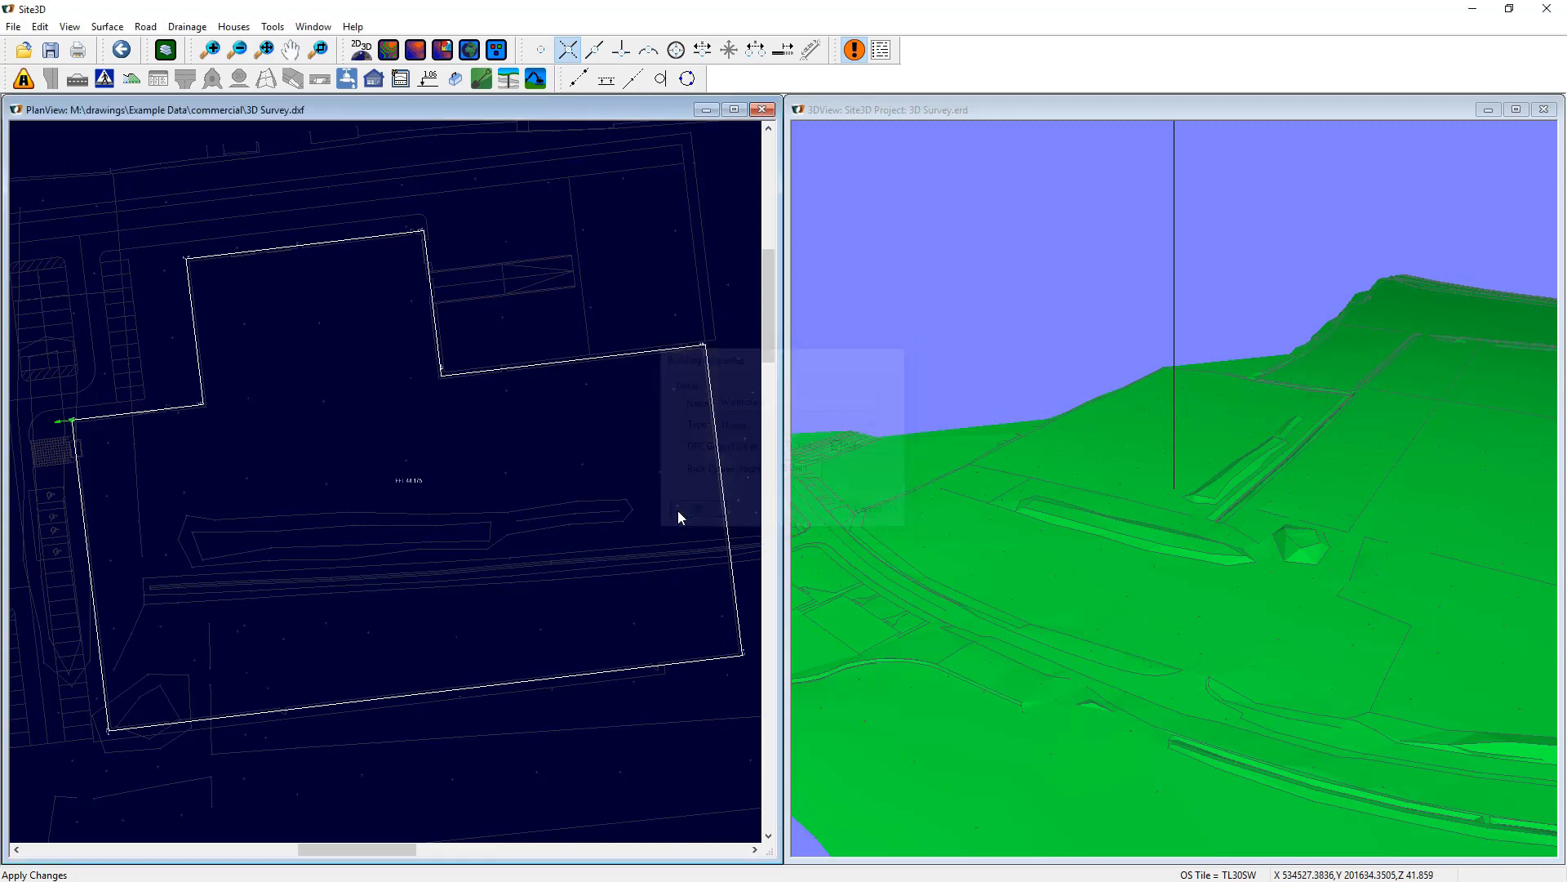
# Level the placed Warehouse to the survey surface and inspect it in the 3D view.
pyautogui.scroll(6, 372, 484)
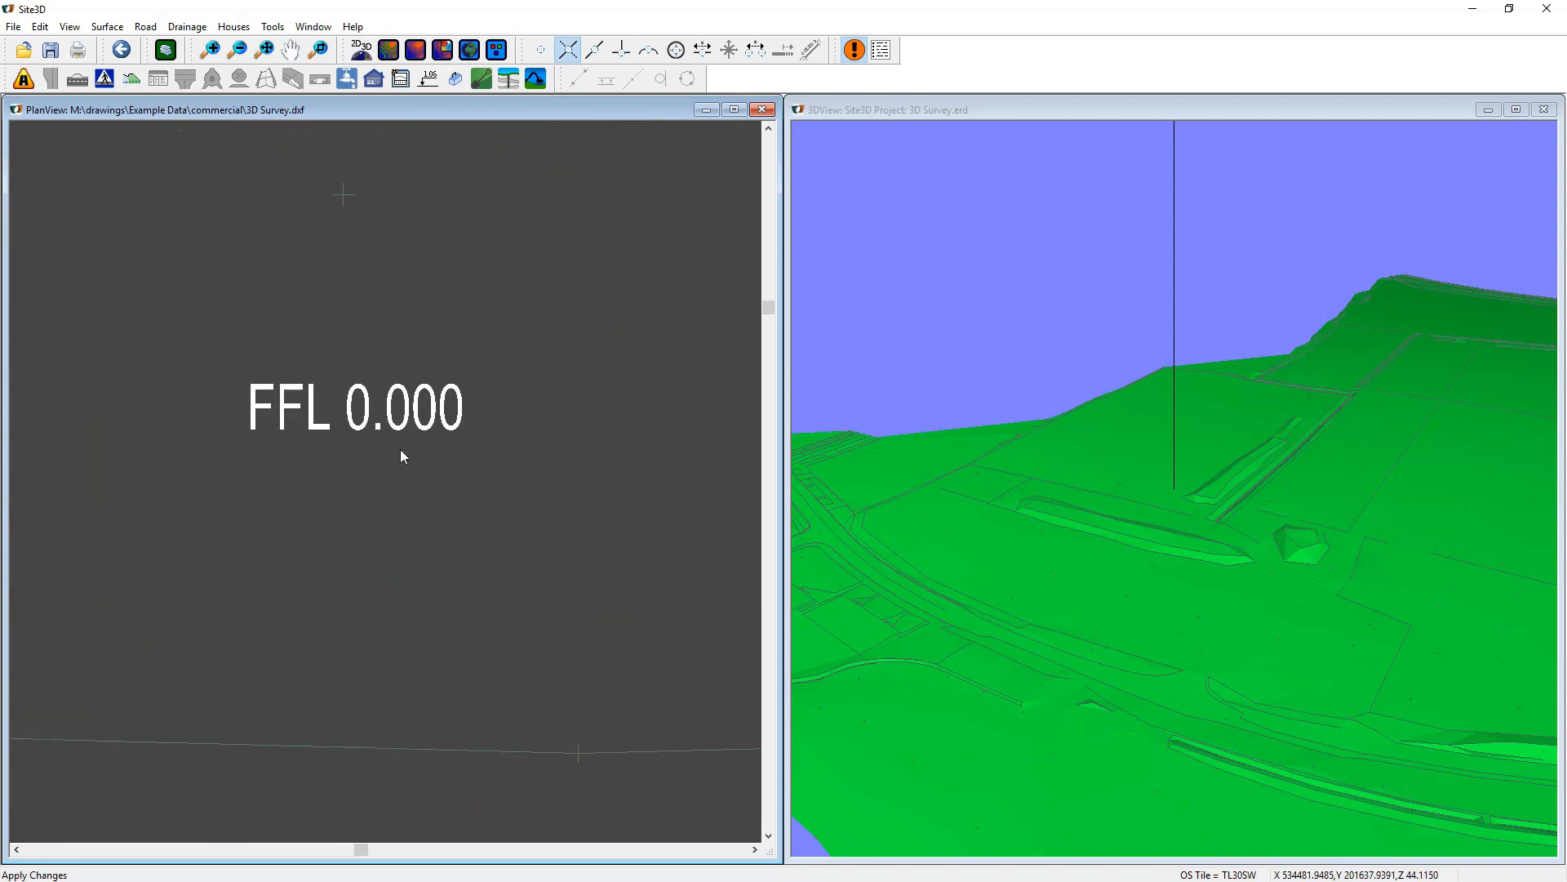
pyautogui.scroll(-6, 401, 450)
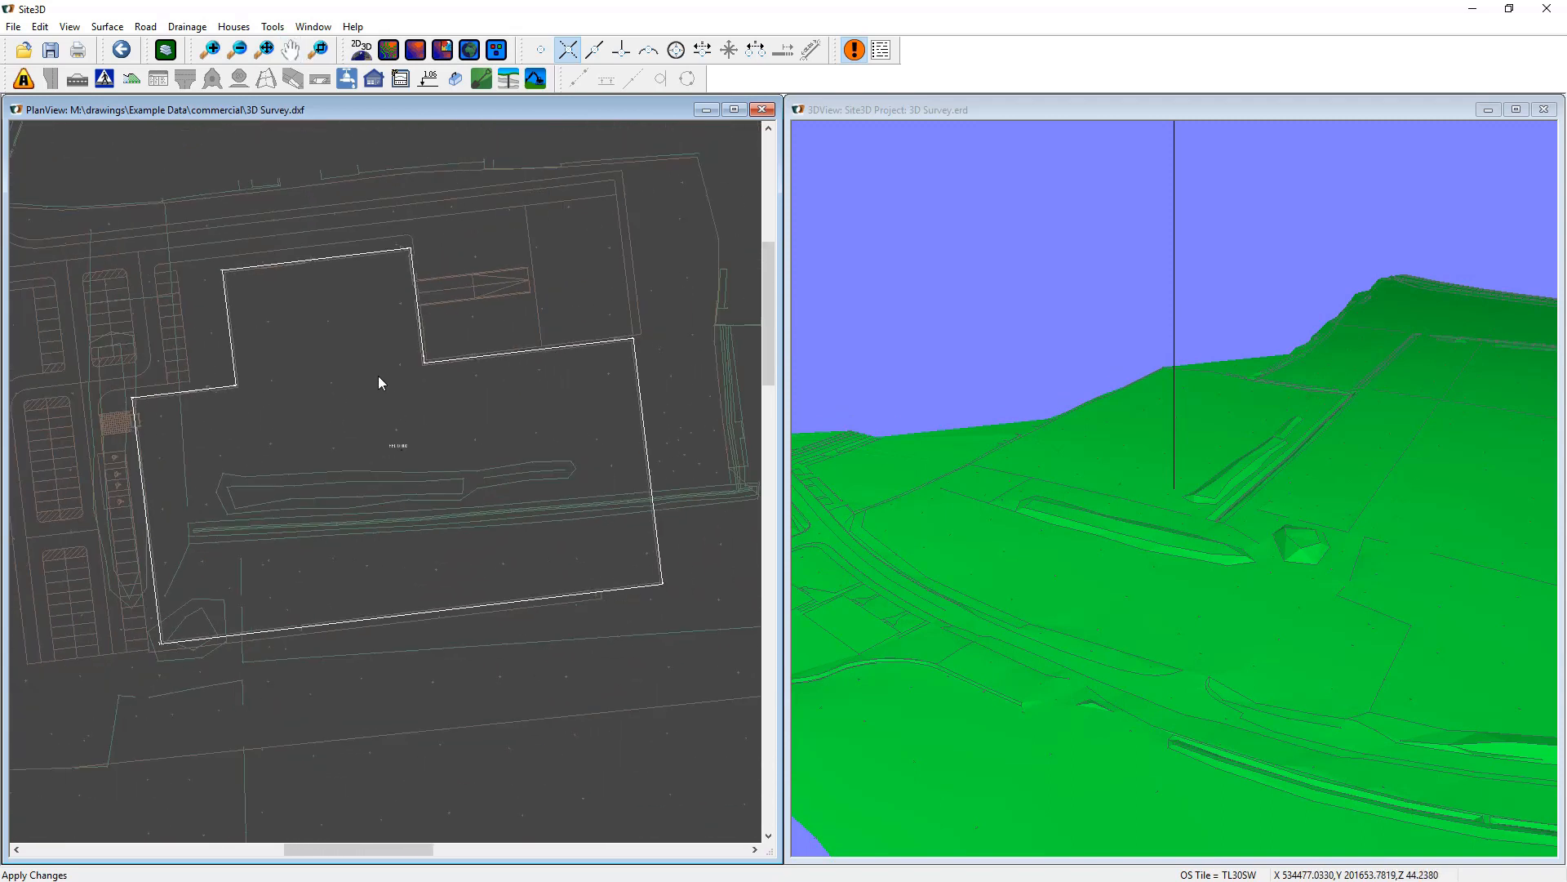
pyautogui.click(373, 81)
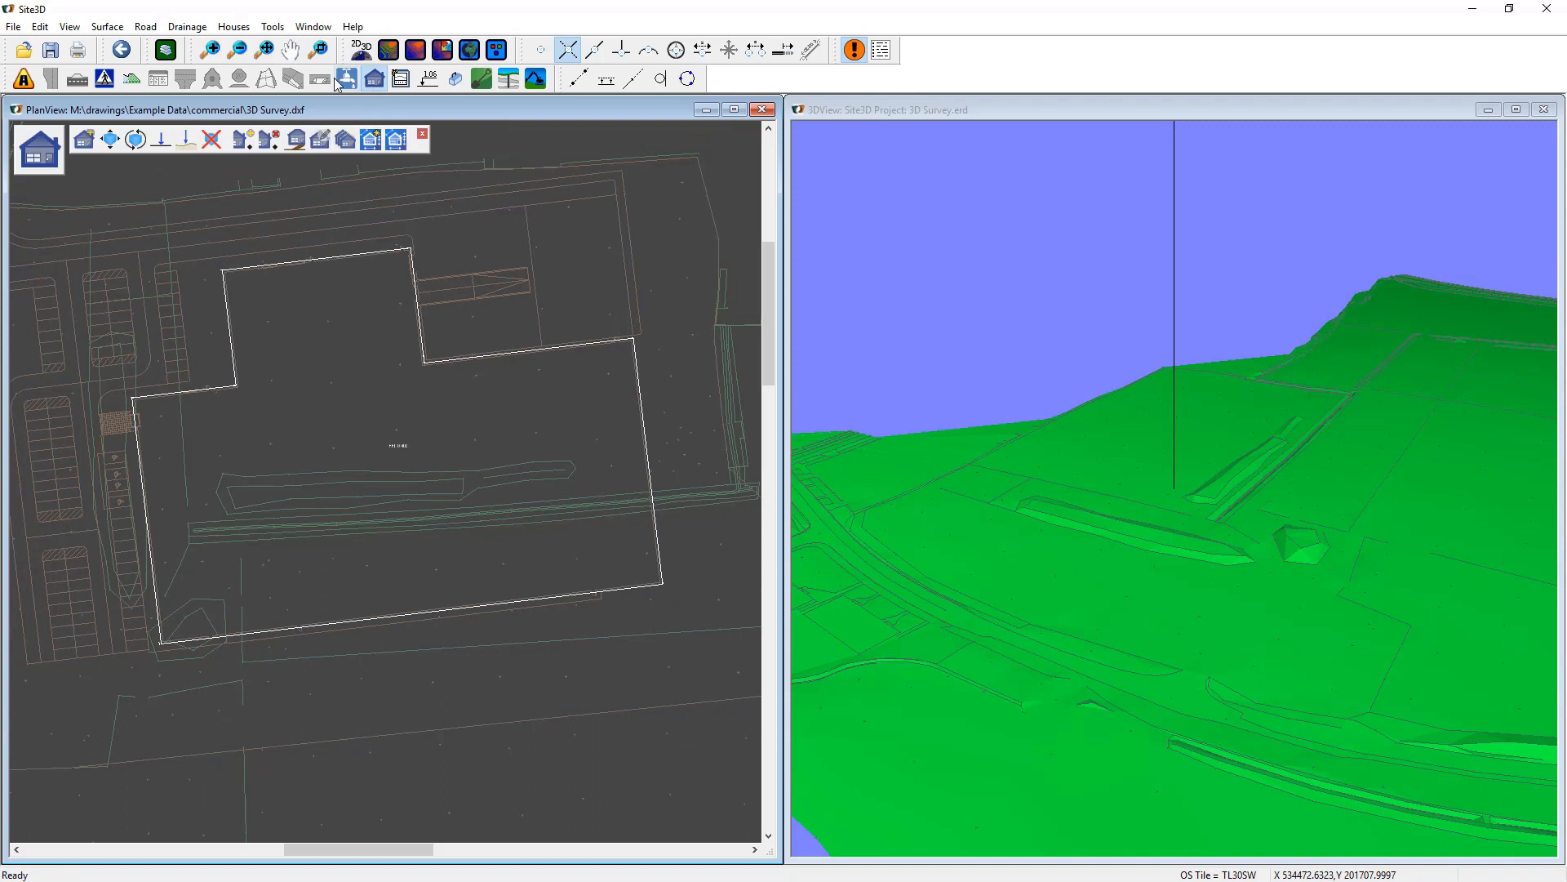
pyautogui.click(187, 140)
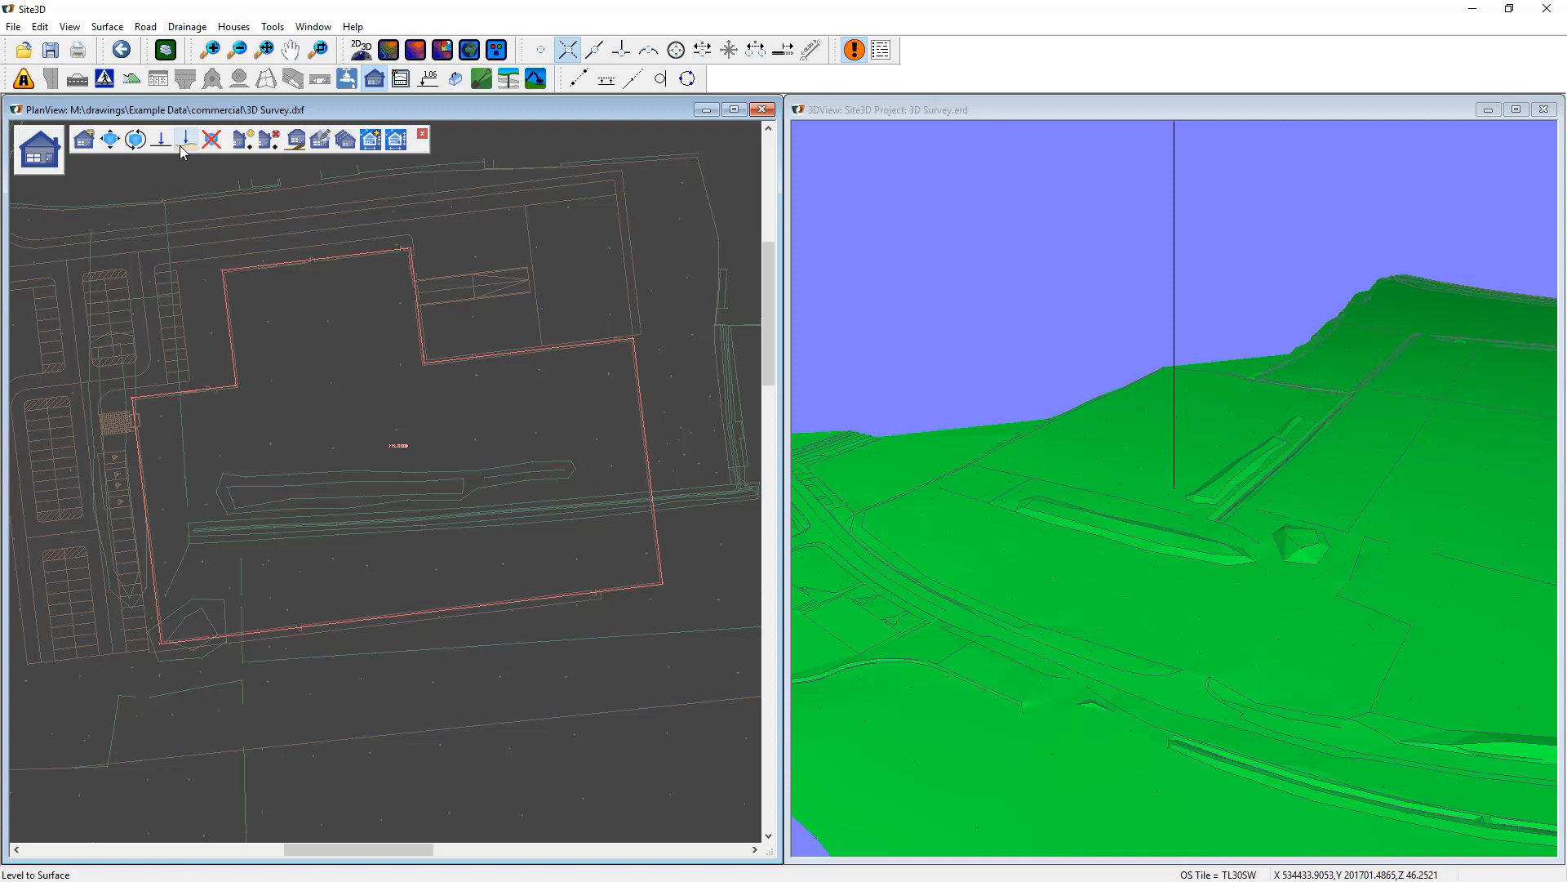
pyautogui.click(396, 445)
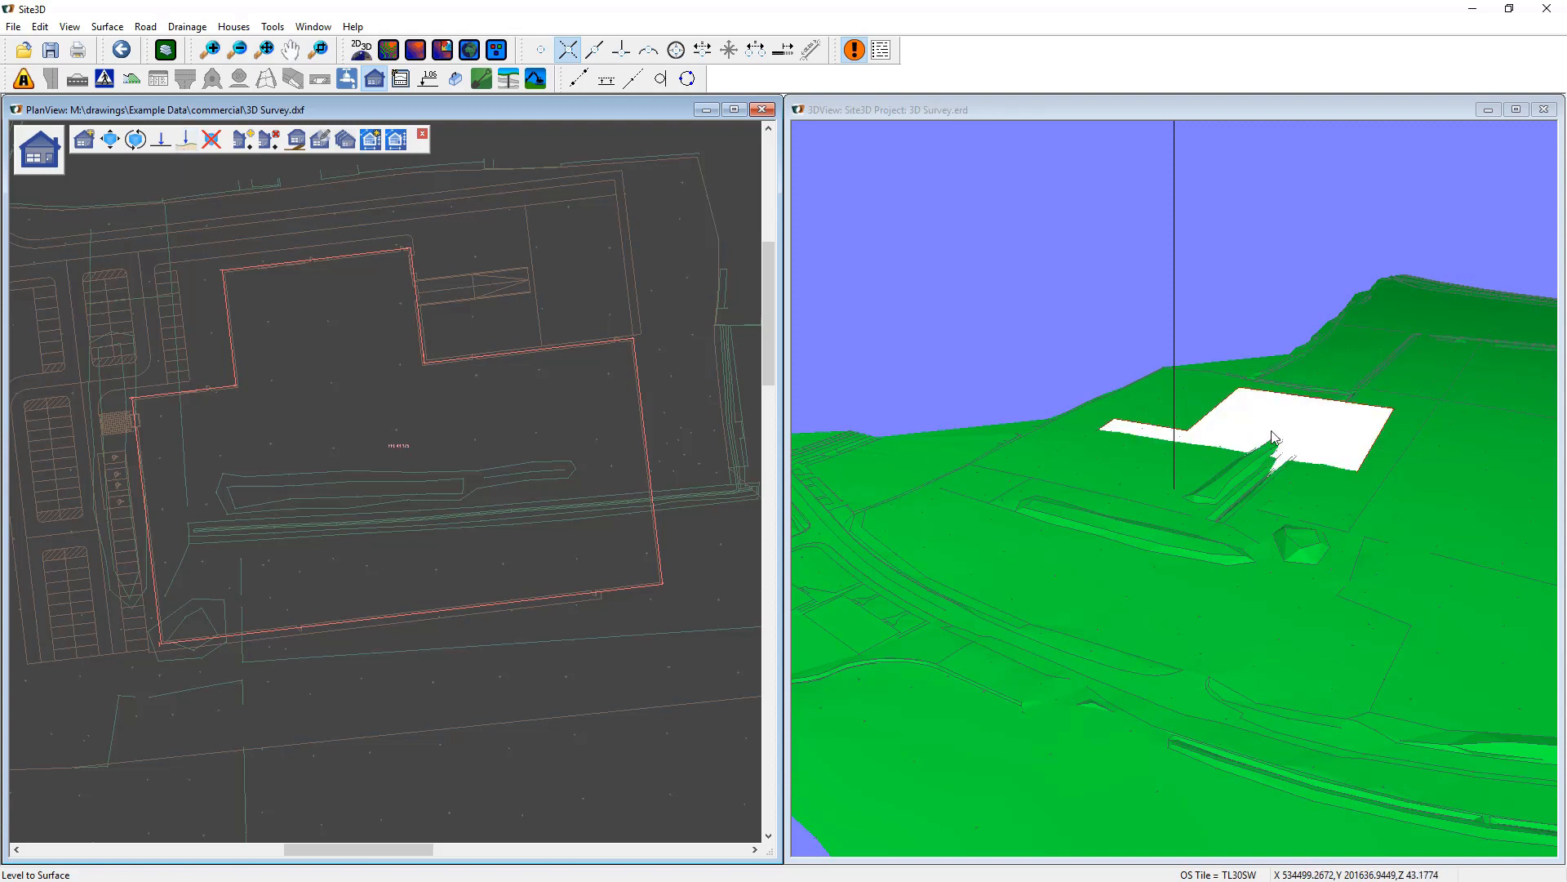
pyautogui.rightClick(470, 512)
pyautogui.click(426, 523)
pyautogui.moveTo(1300, 551); pyautogui.dragTo(1175, 545)
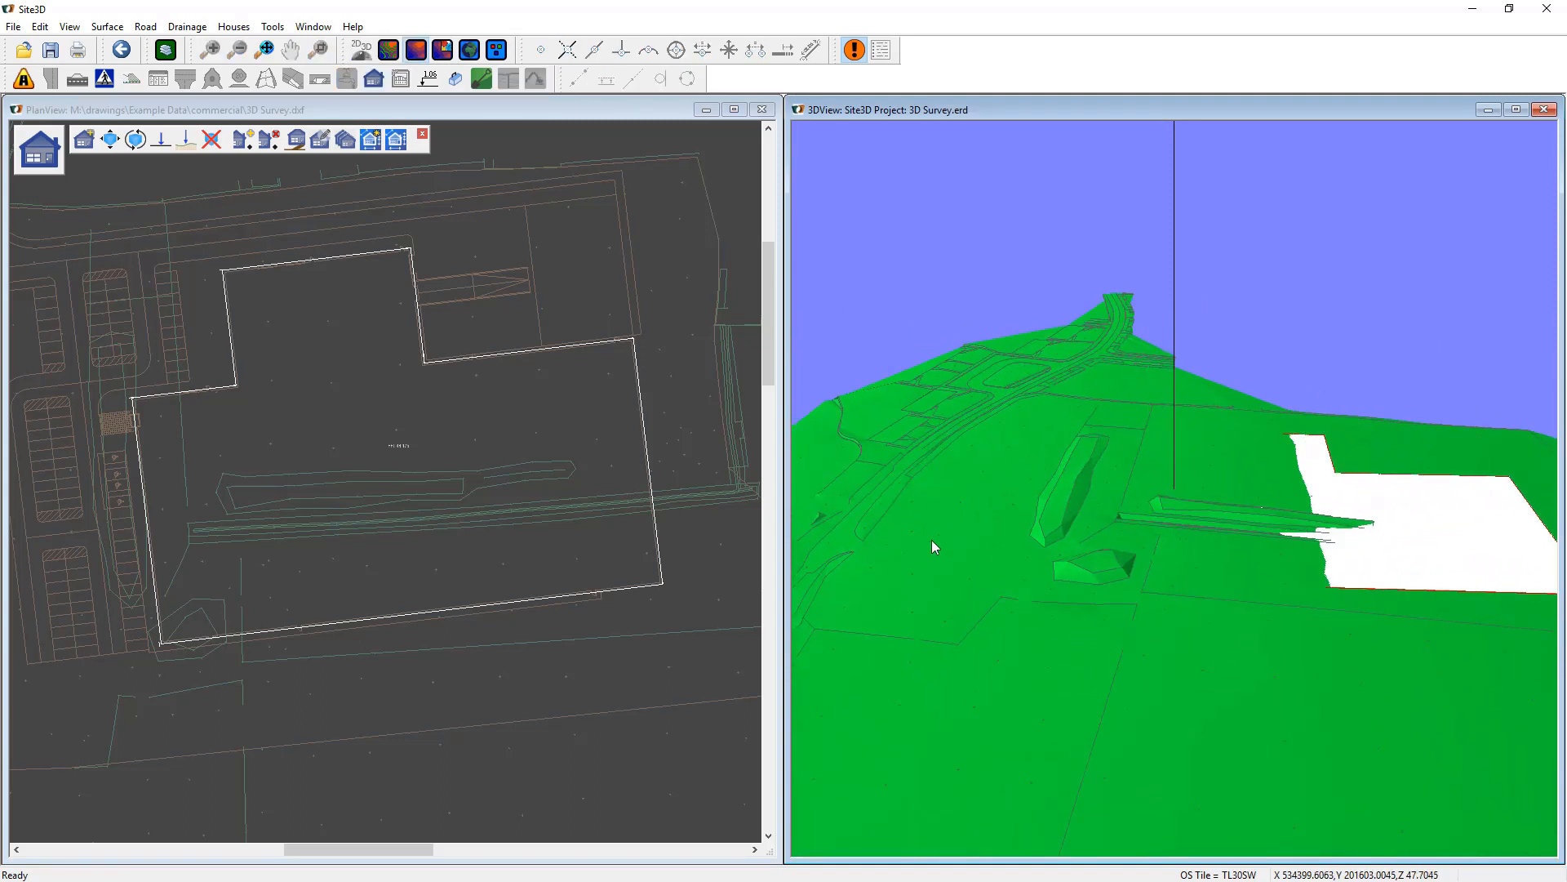
pyautogui.click(327, 461)
pyautogui.scroll(2, 380, 475)
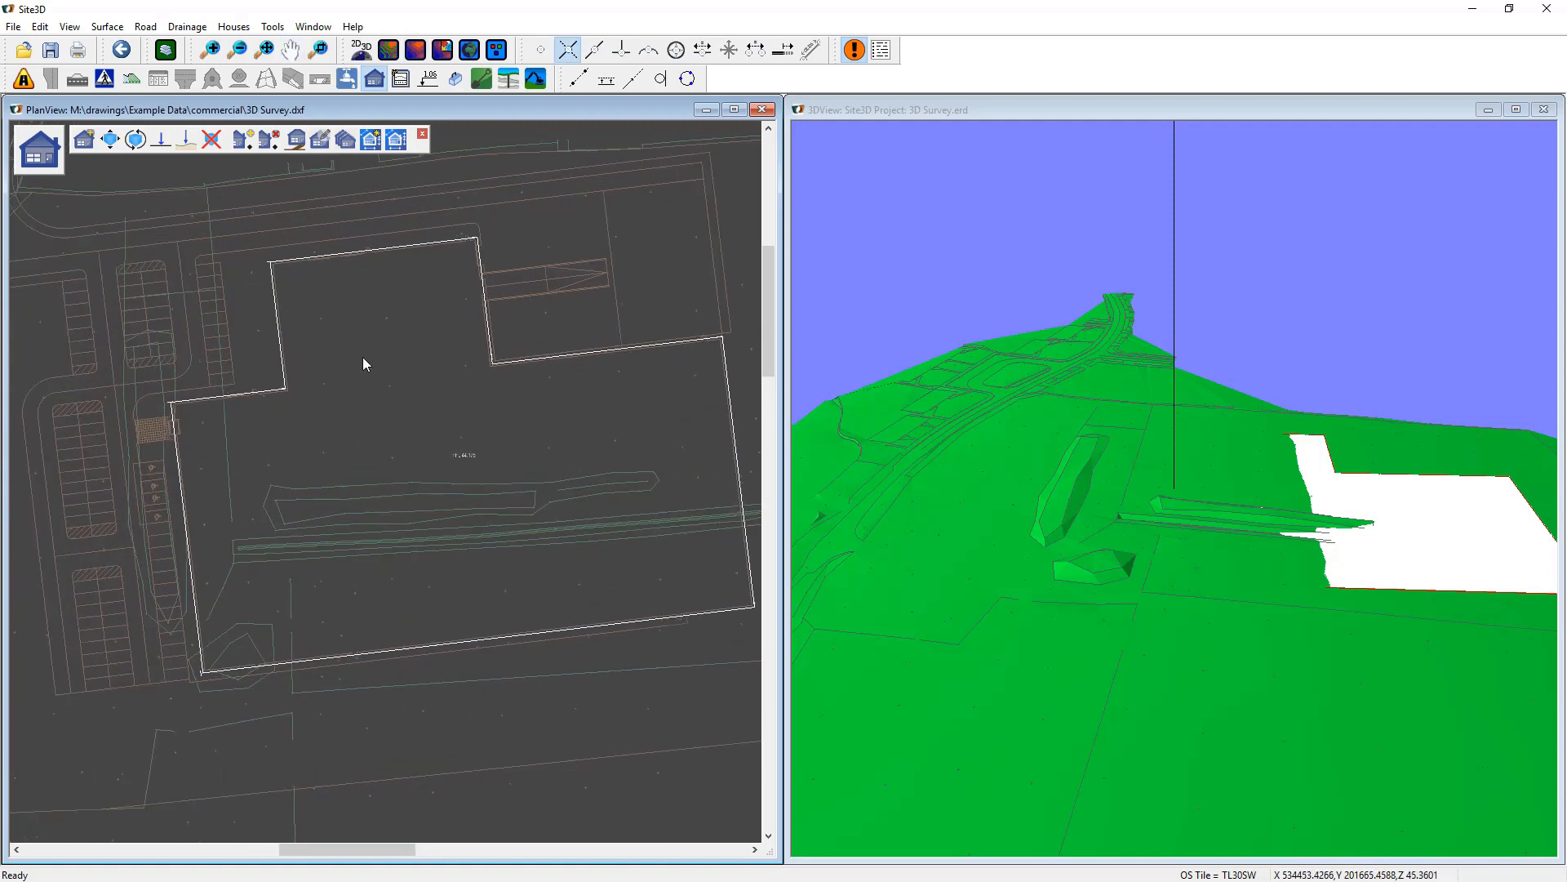
pyautogui.scroll(-2, 365, 371)
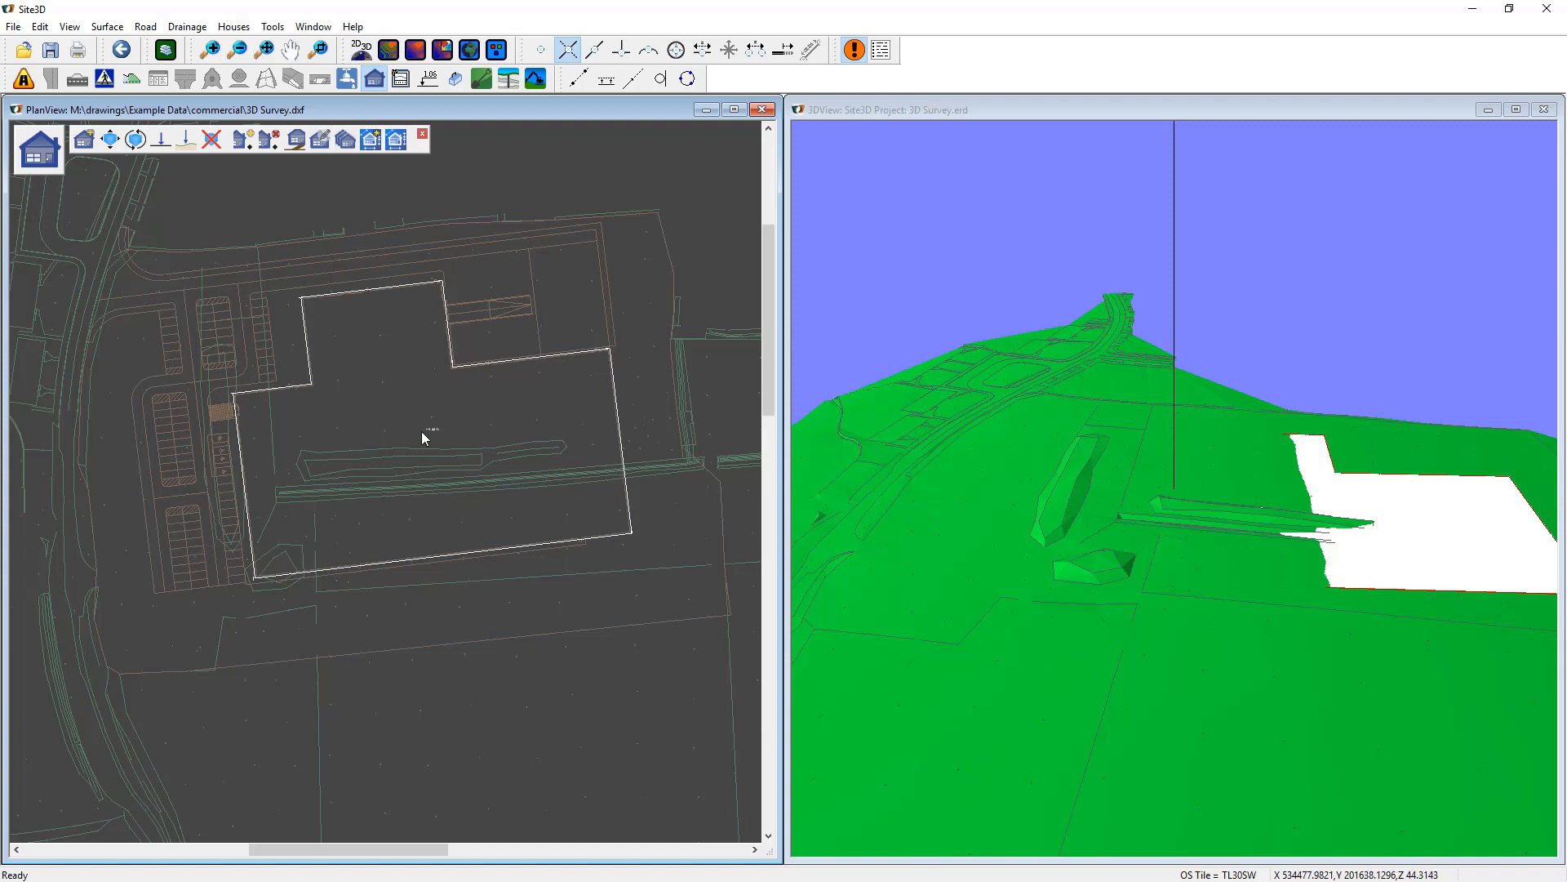
# Set the Warehouse's finished floor level (FFL) to 45.000 m and close the house tools.
pyautogui.click(161, 139)
pyautogui.click(405, 477)
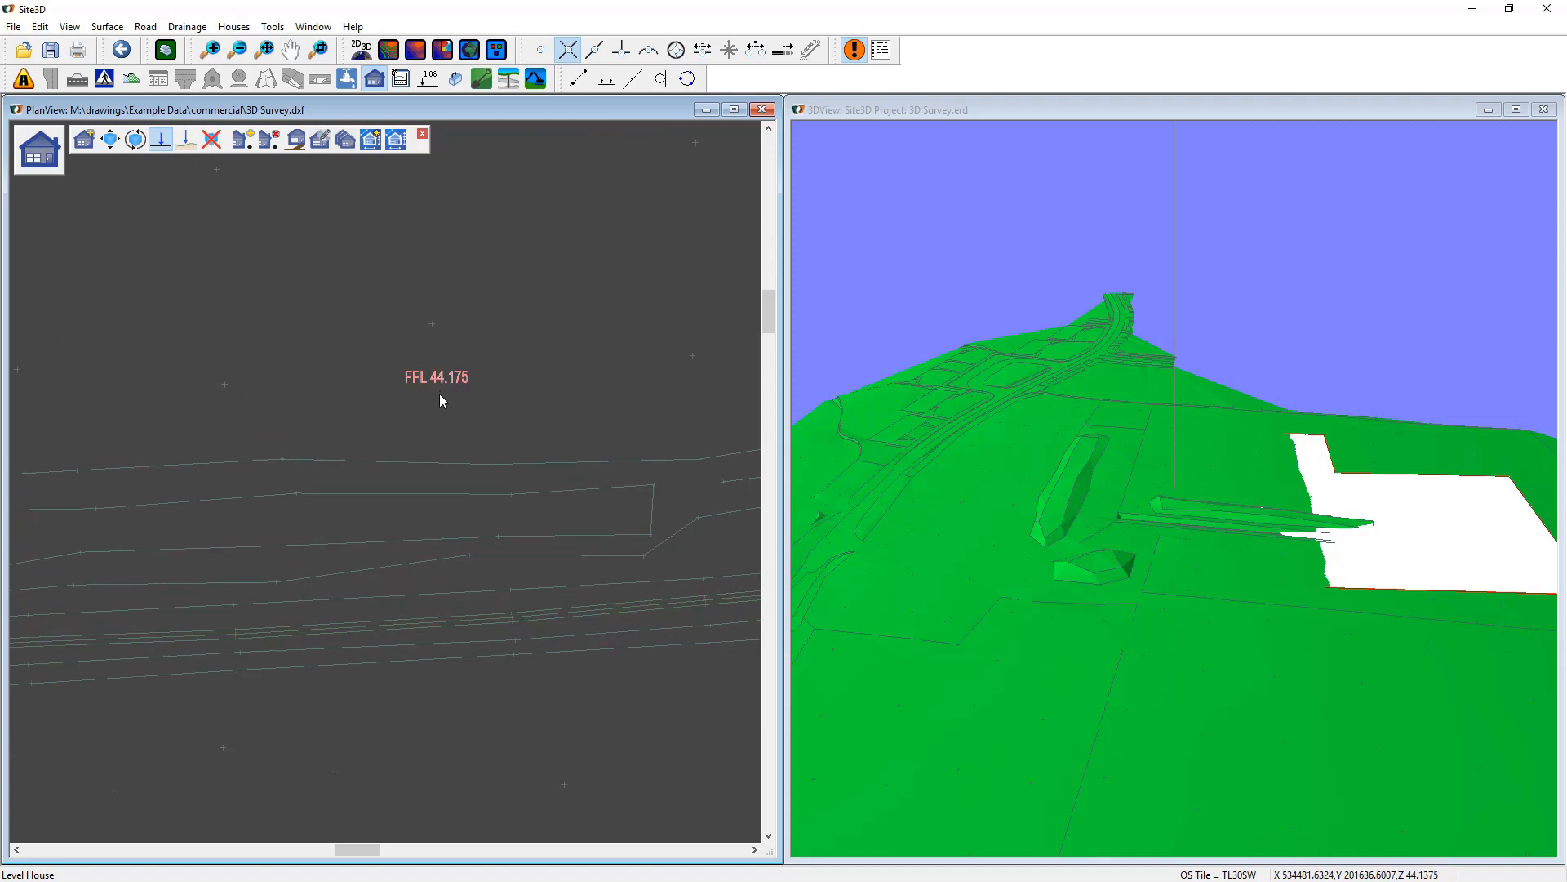
pyautogui.click(435, 384)
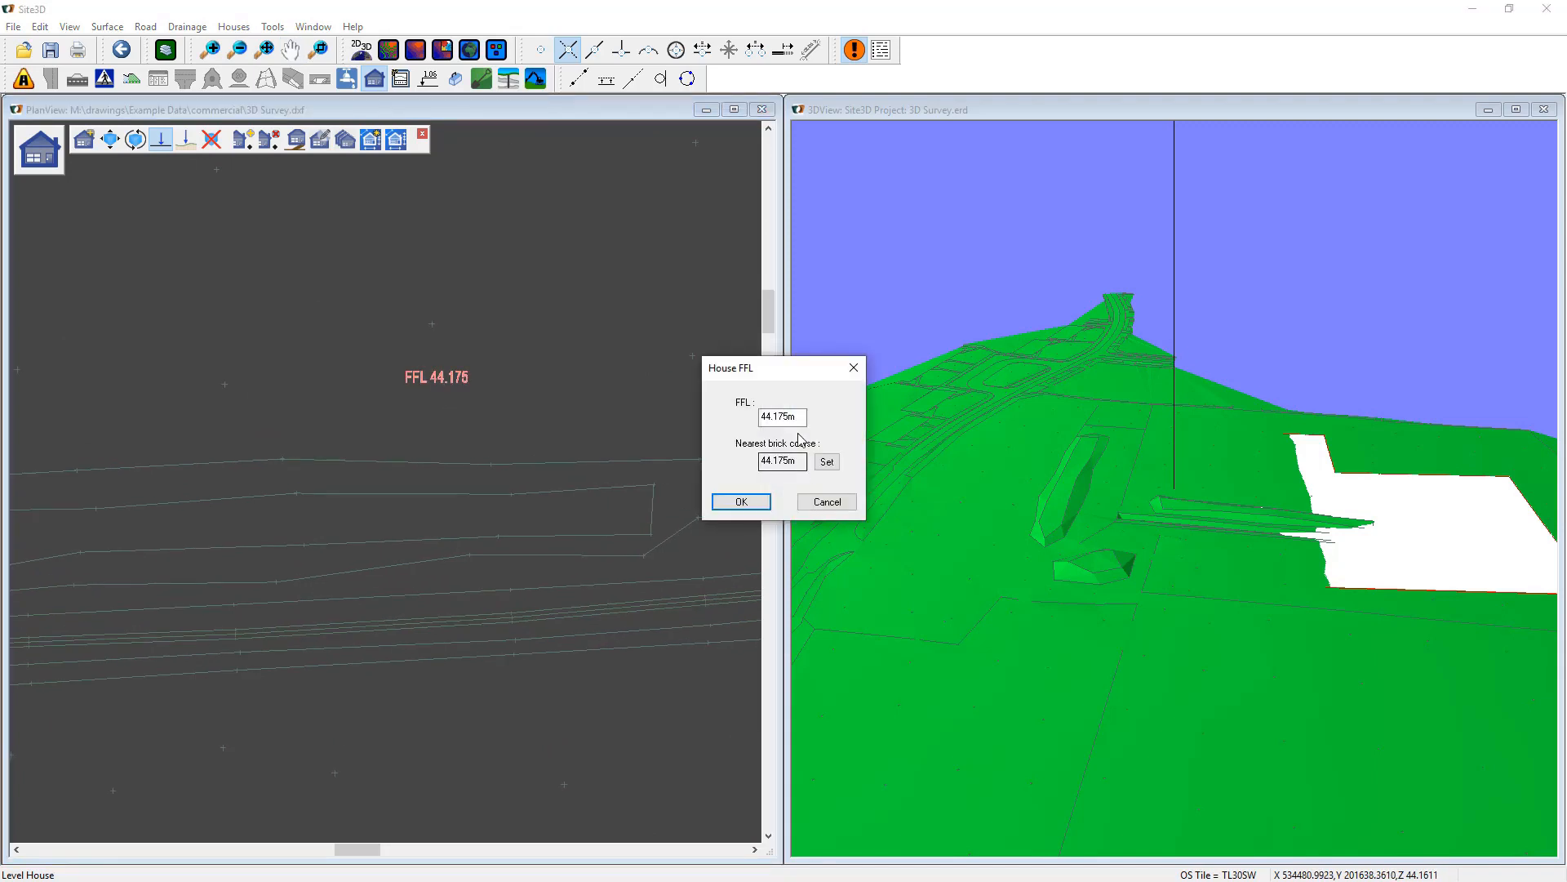
pyautogui.write('4')
pyautogui.click(741, 502)
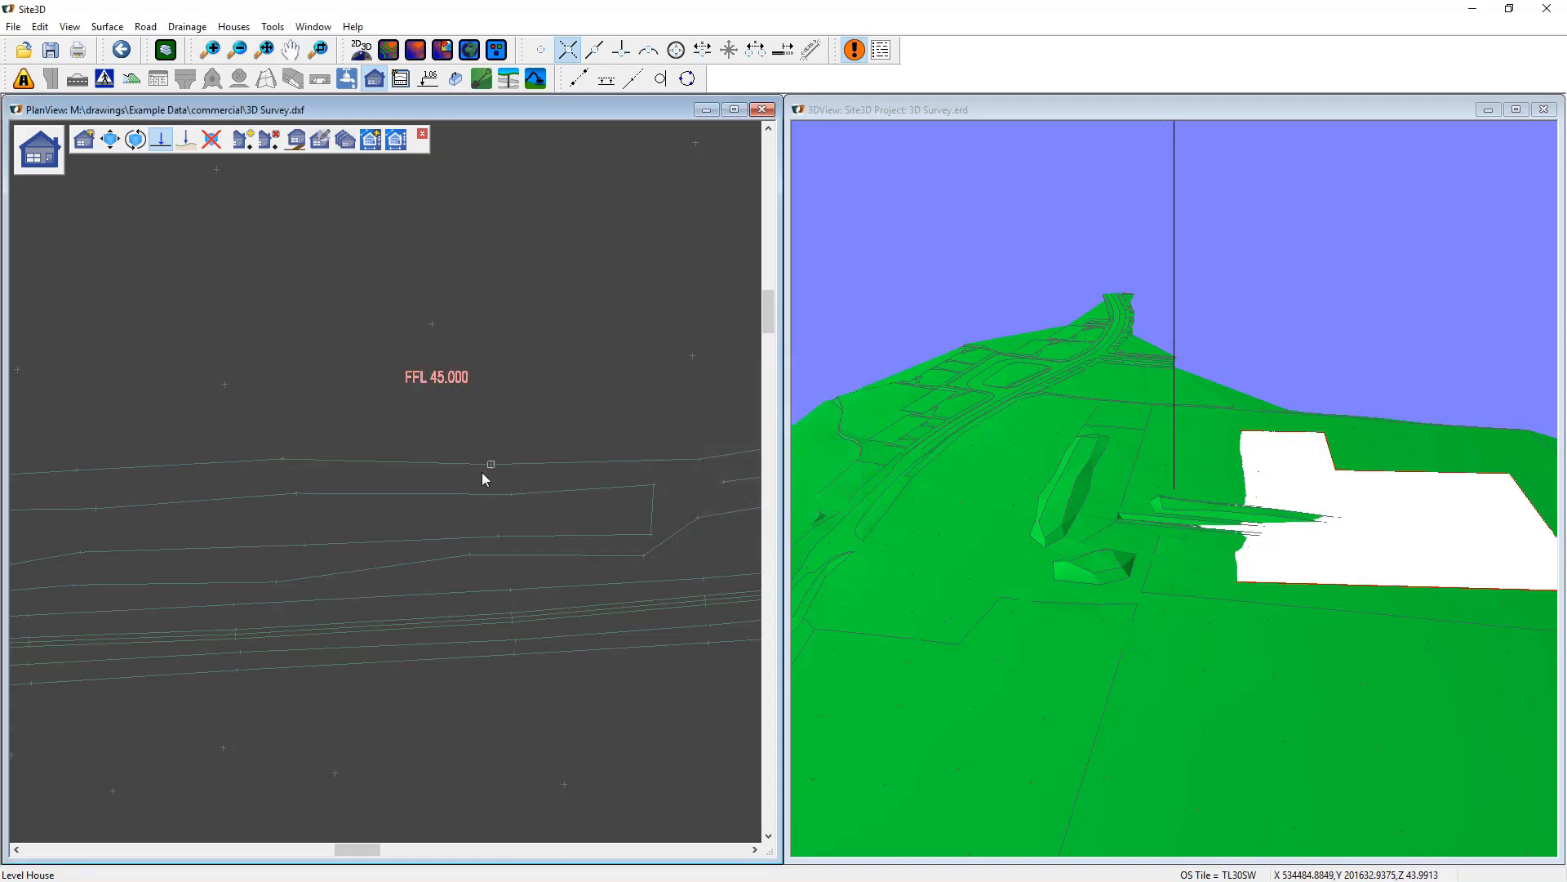
pyautogui.scroll(-2, 481, 472)
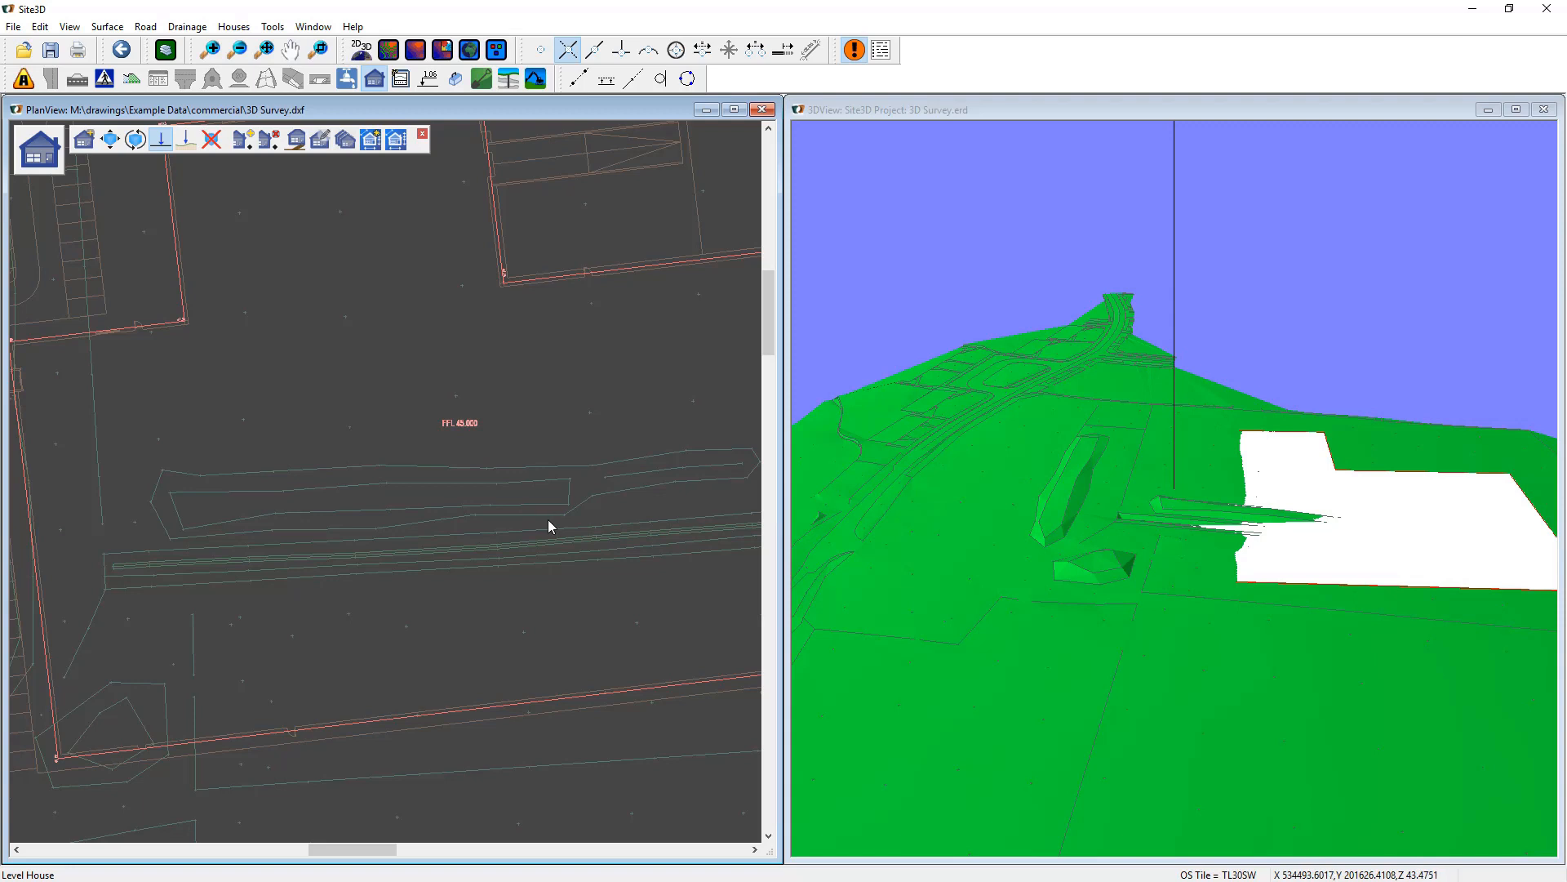
pyautogui.scroll(-2, 549, 525)
pyautogui.rightClick(479, 456)
pyautogui.click(439, 466)
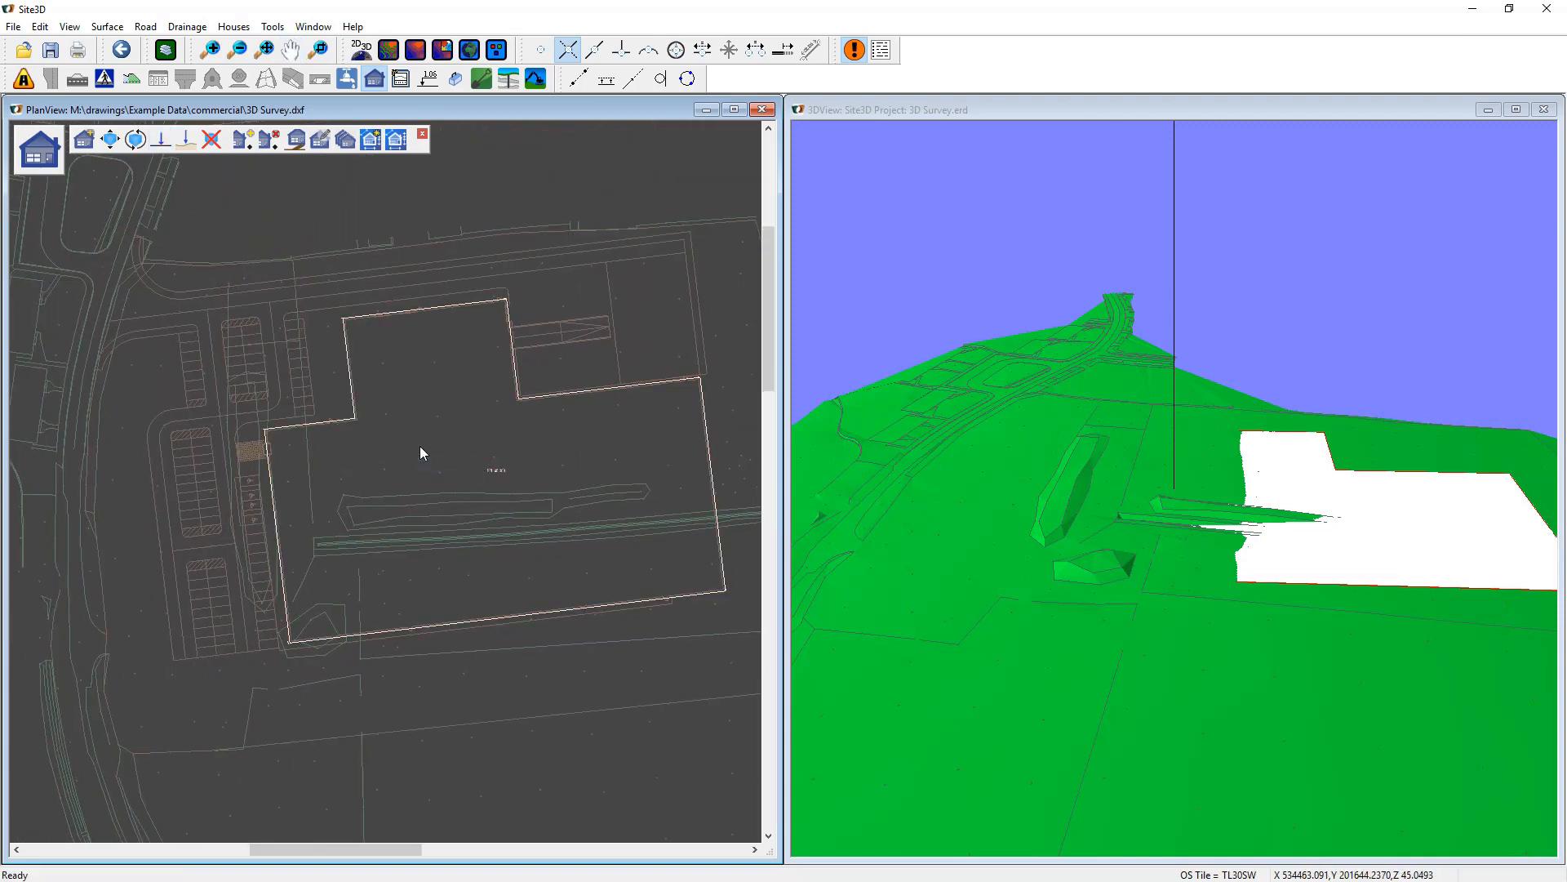
pyautogui.click(421, 137)
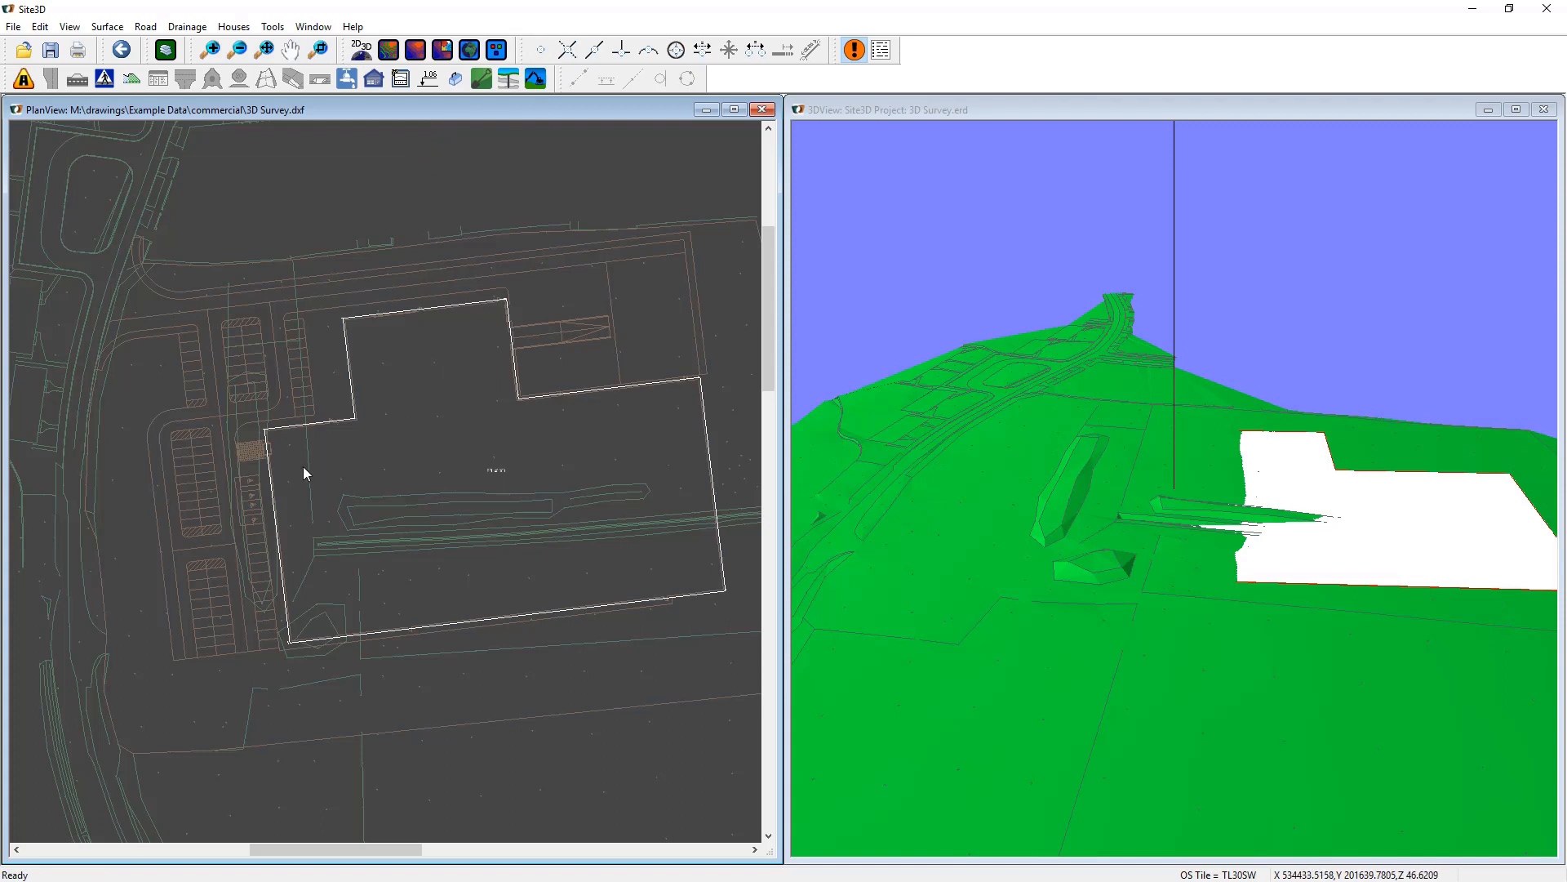
# Draw a straight road centreline about 144 m long along the access road north of the warehouse.
pyautogui.click(22, 78)
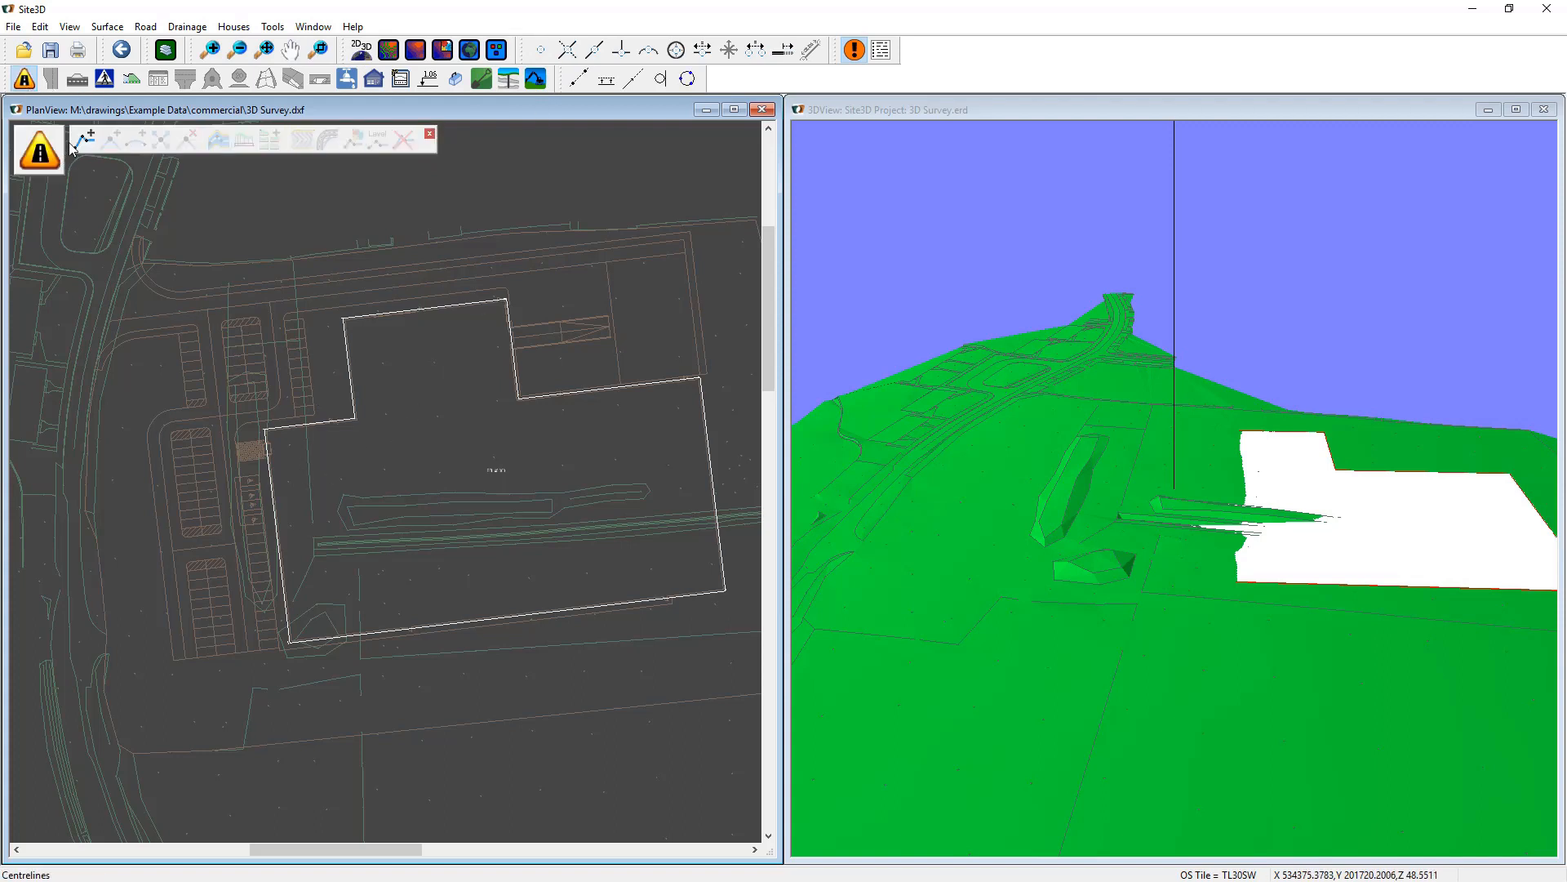
pyautogui.click(117, 323)
pyautogui.click(684, 253)
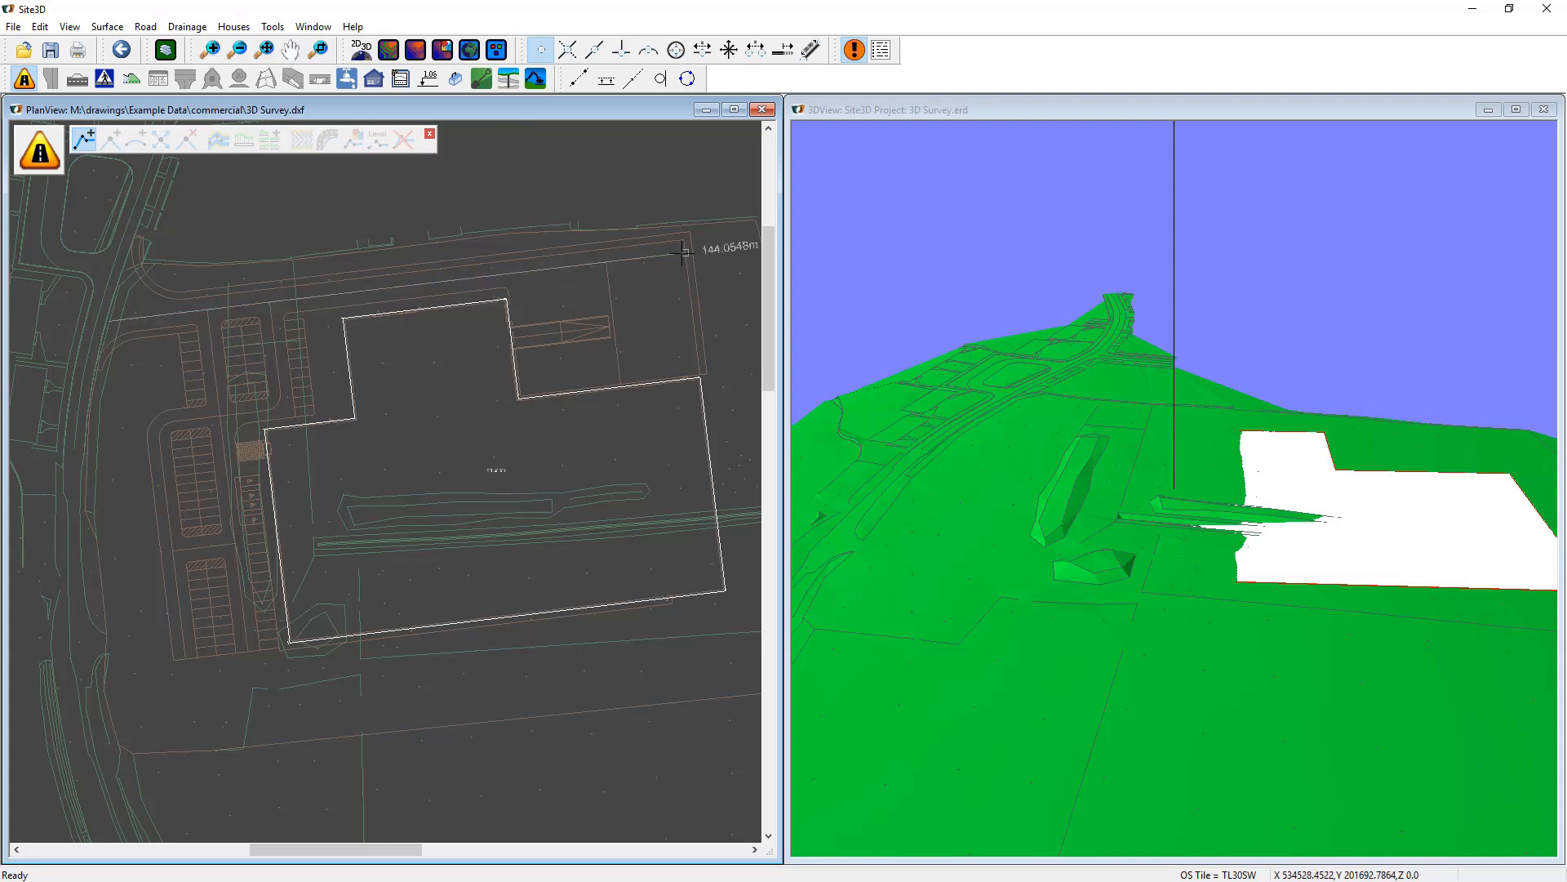
pyautogui.rightClick(430, 279)
pyautogui.click(486, 421)
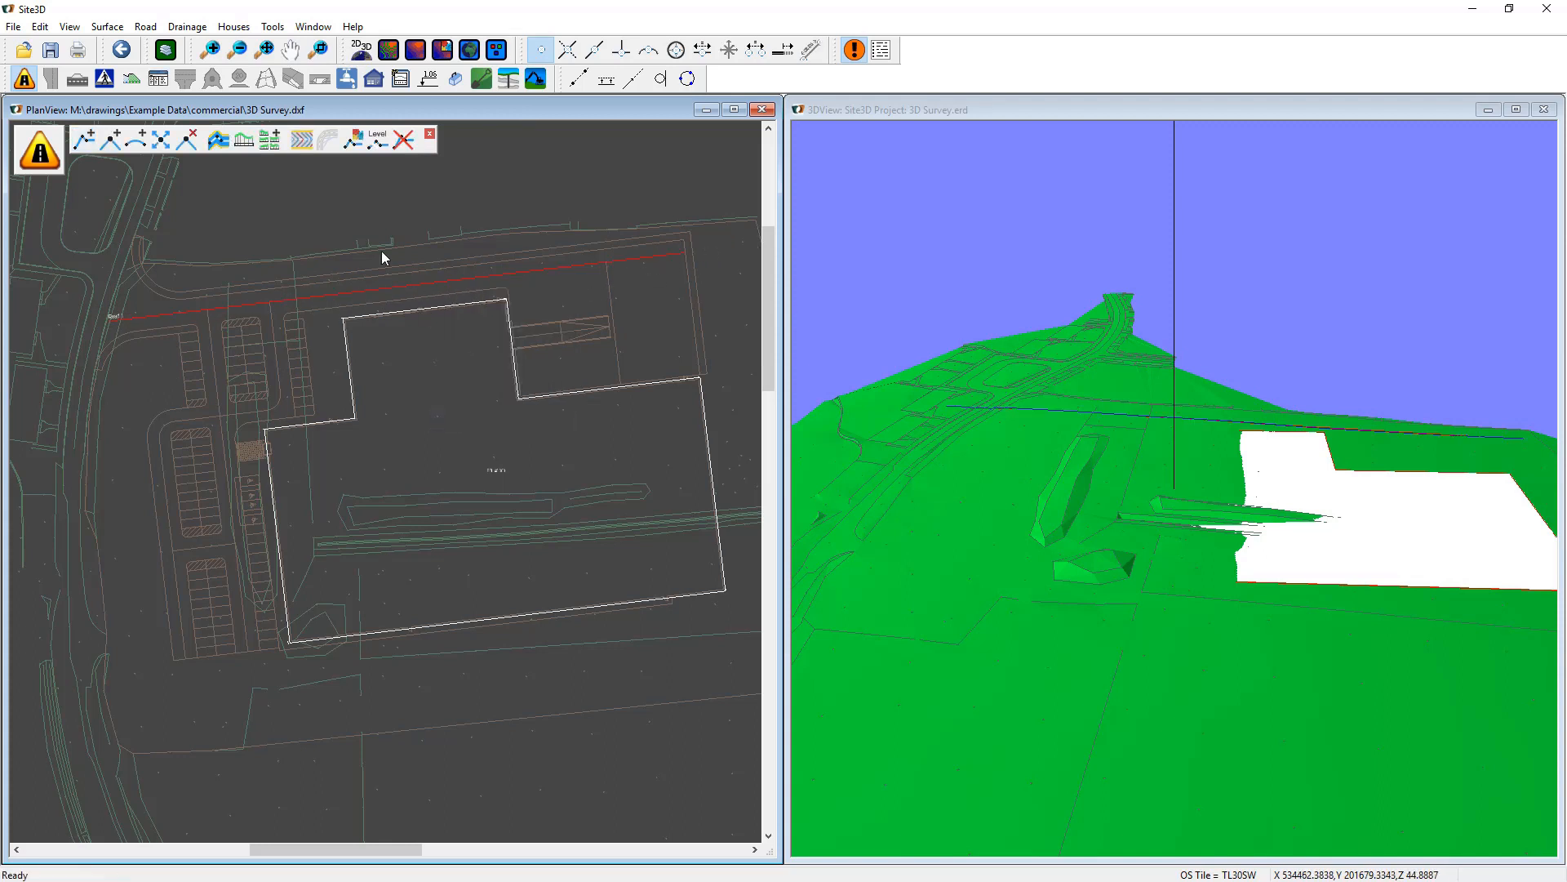
# Give the new road centreline 3.25 m wide channels and make the right side's settings independent of the left.
pyautogui.click(271, 307)
pyautogui.click(898, 334)
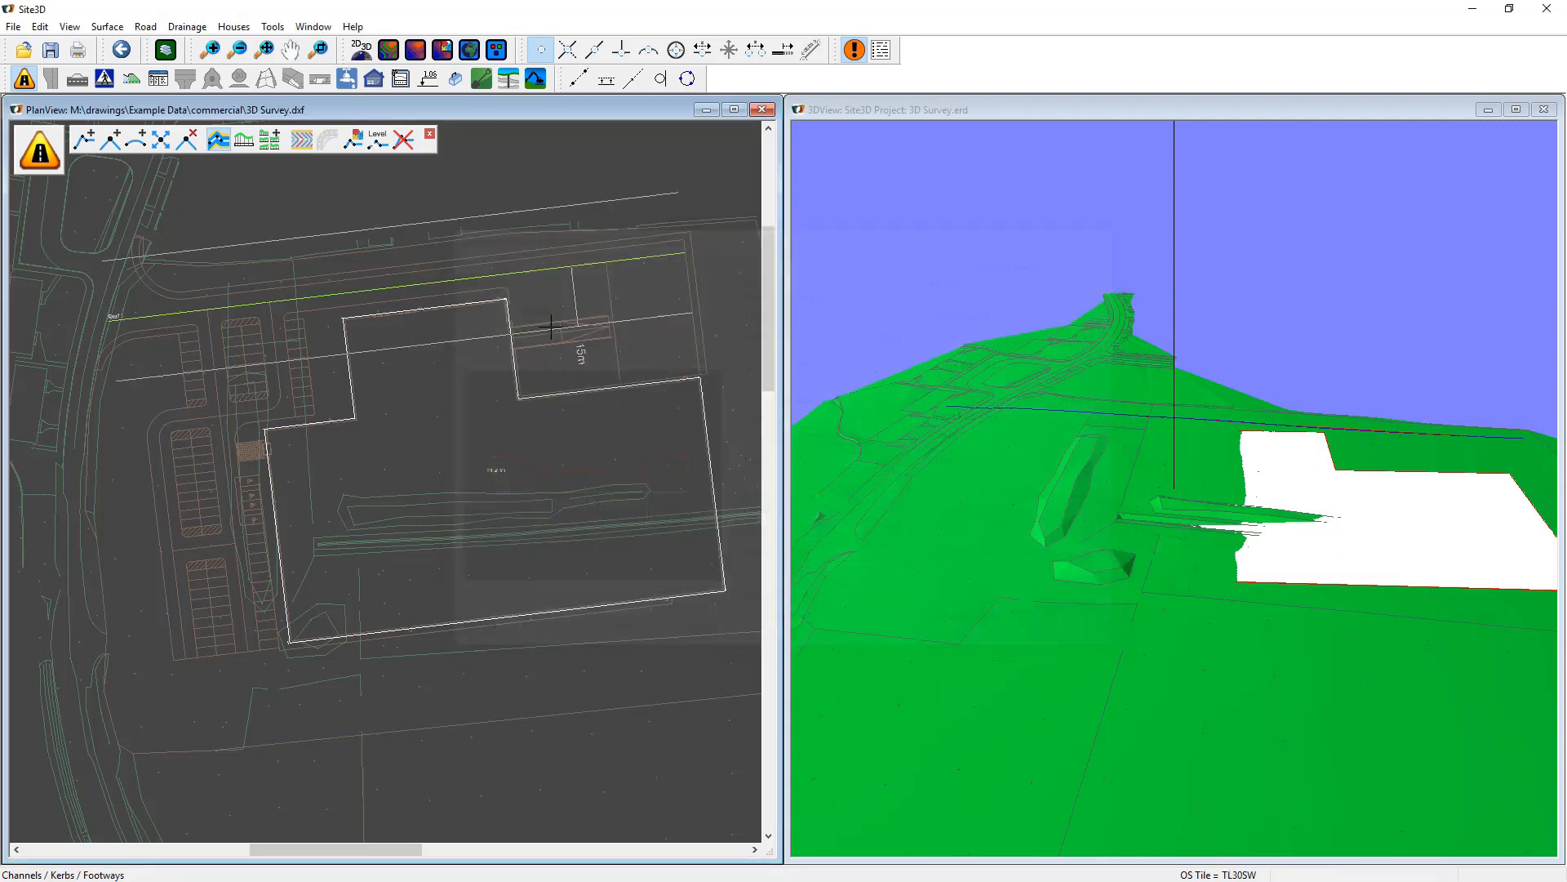
pyautogui.click(681, 243)
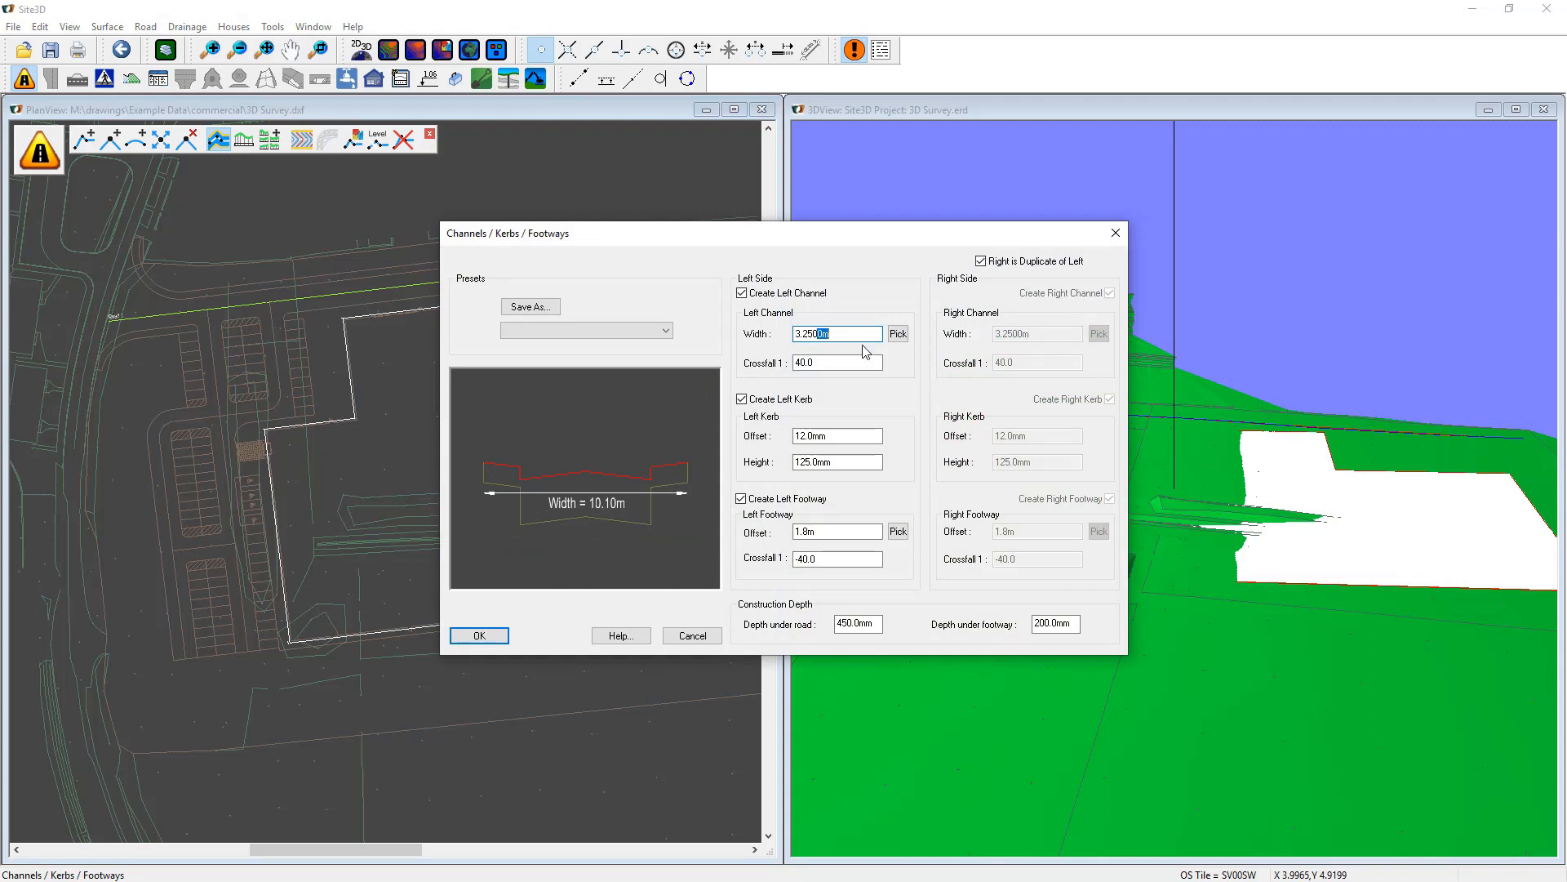
pyautogui.click(839, 367)
pyautogui.click(980, 260)
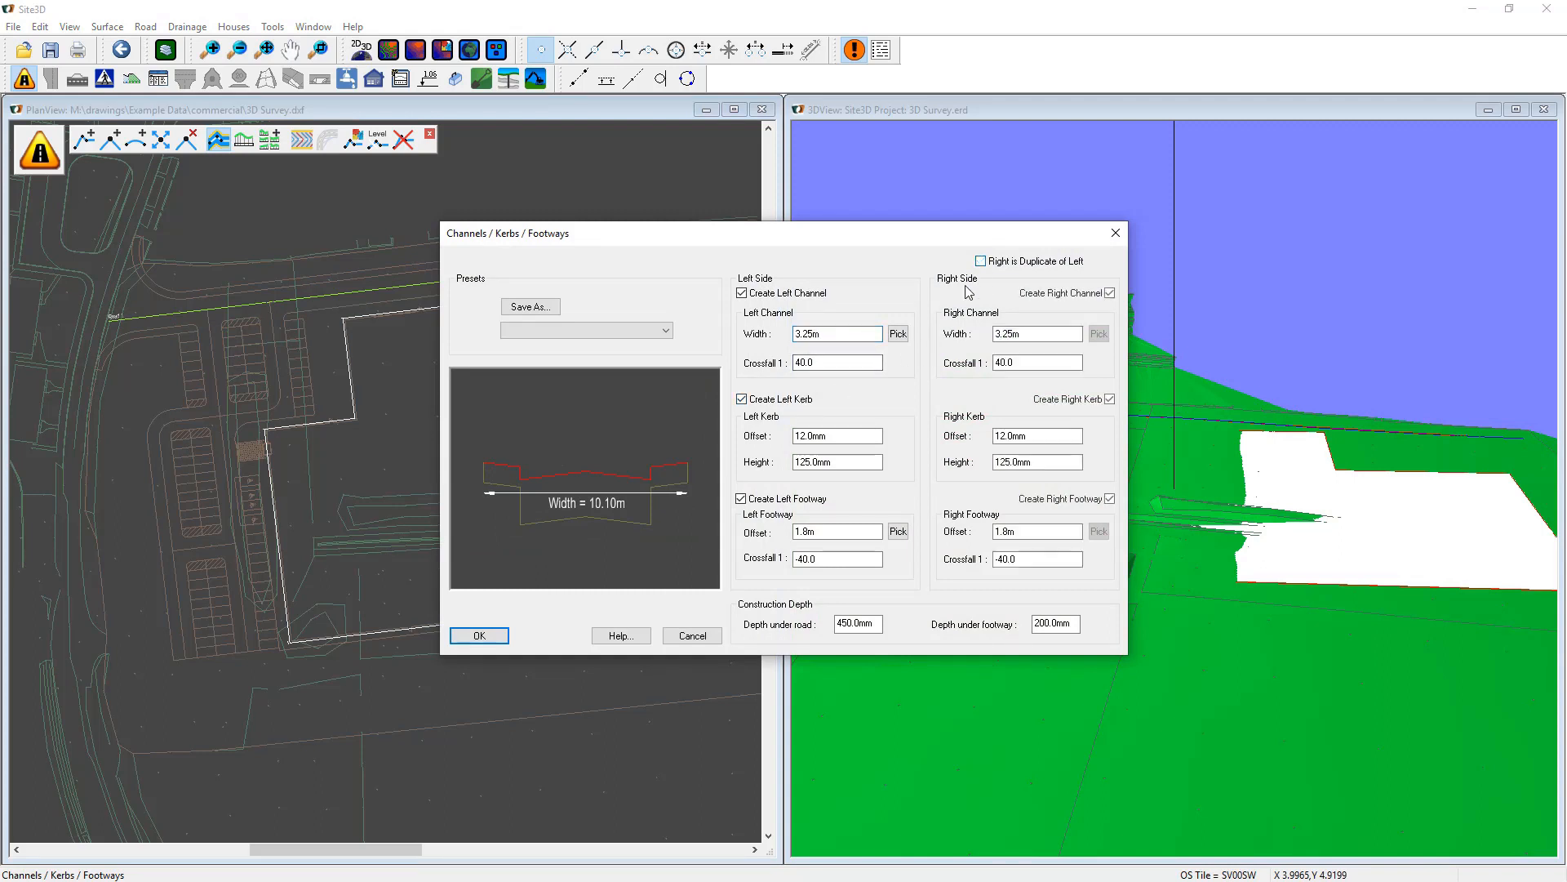
# Set the left channel crossfall to 100 and the right to -100, and create the road's channels, kerbs and footways.
pyautogui.click(834, 364)
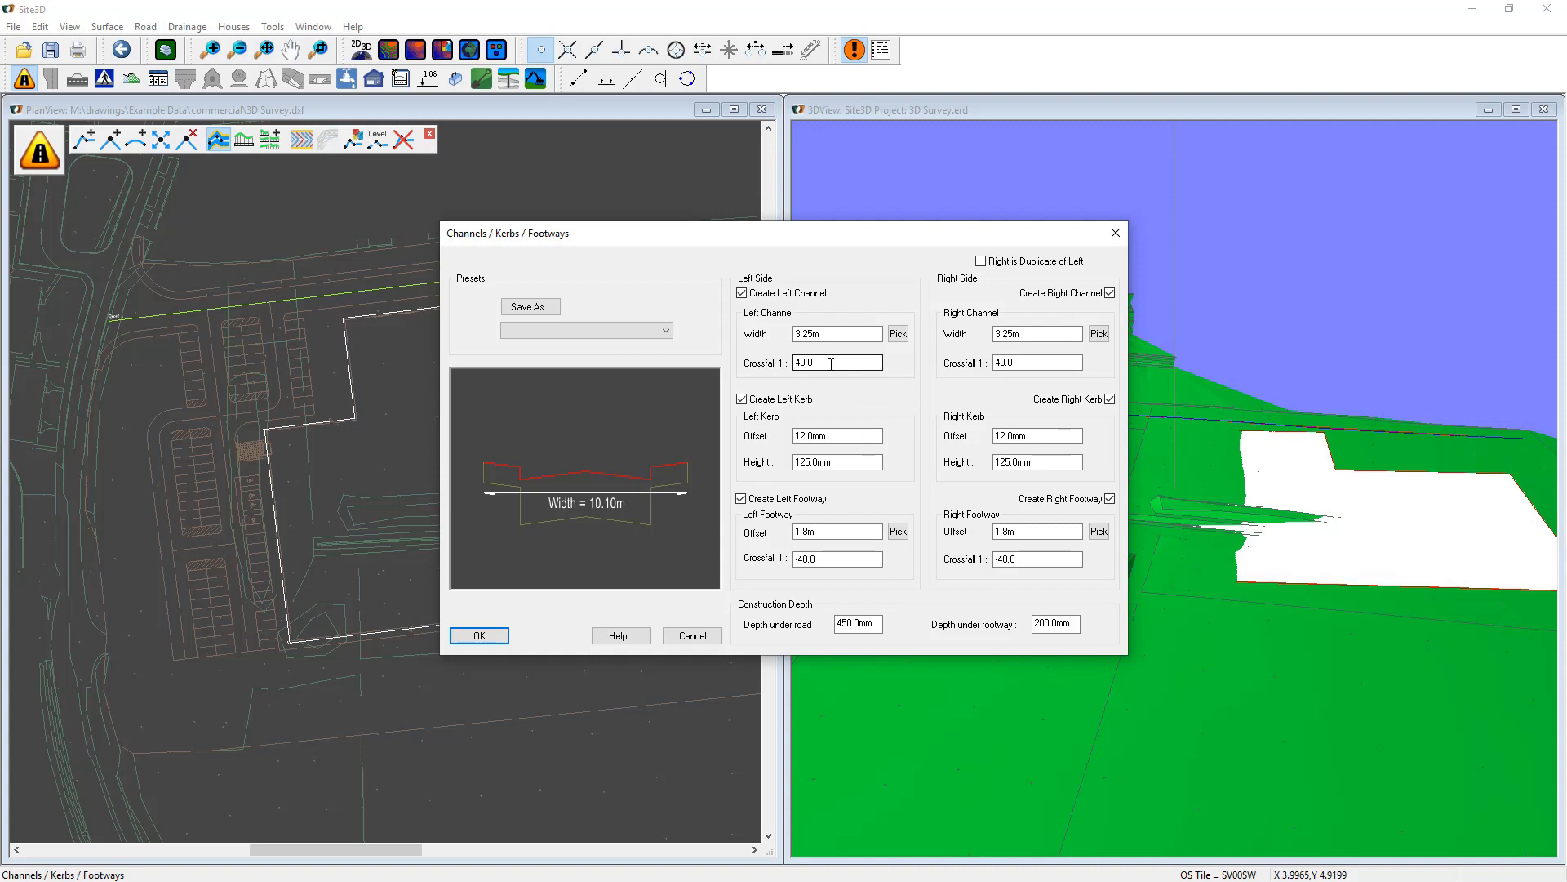
pyautogui.moveTo(831, 364); pyautogui.dragTo(758, 378)
pyautogui.write('-1100')
pyautogui.moveTo(1045, 361); pyautogui.dragTo(925, 370)
pyautogui.write('-100')
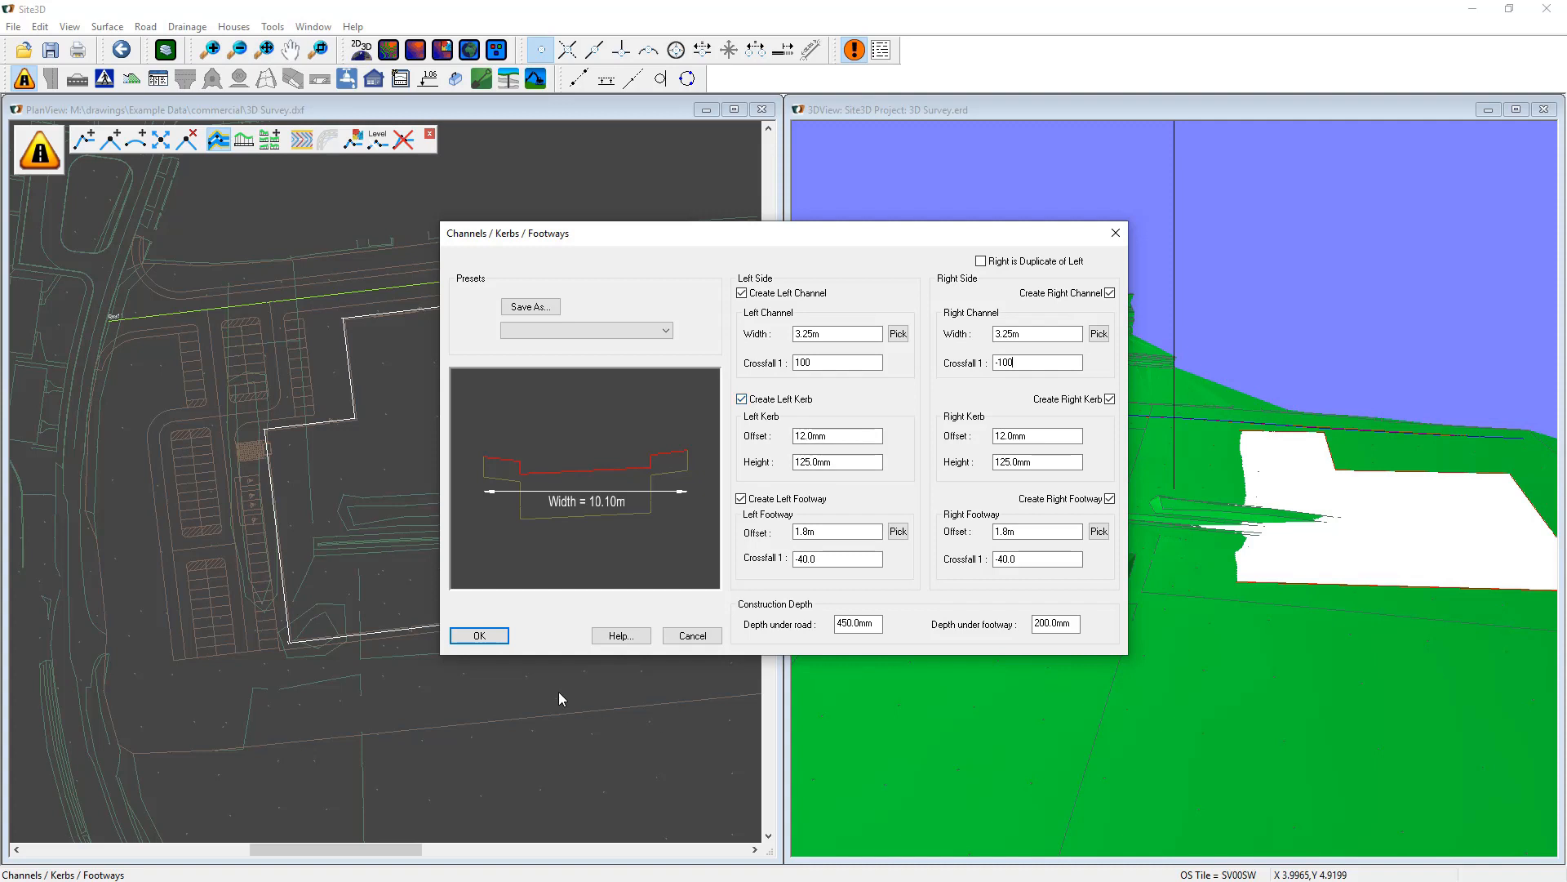
pyautogui.click(482, 636)
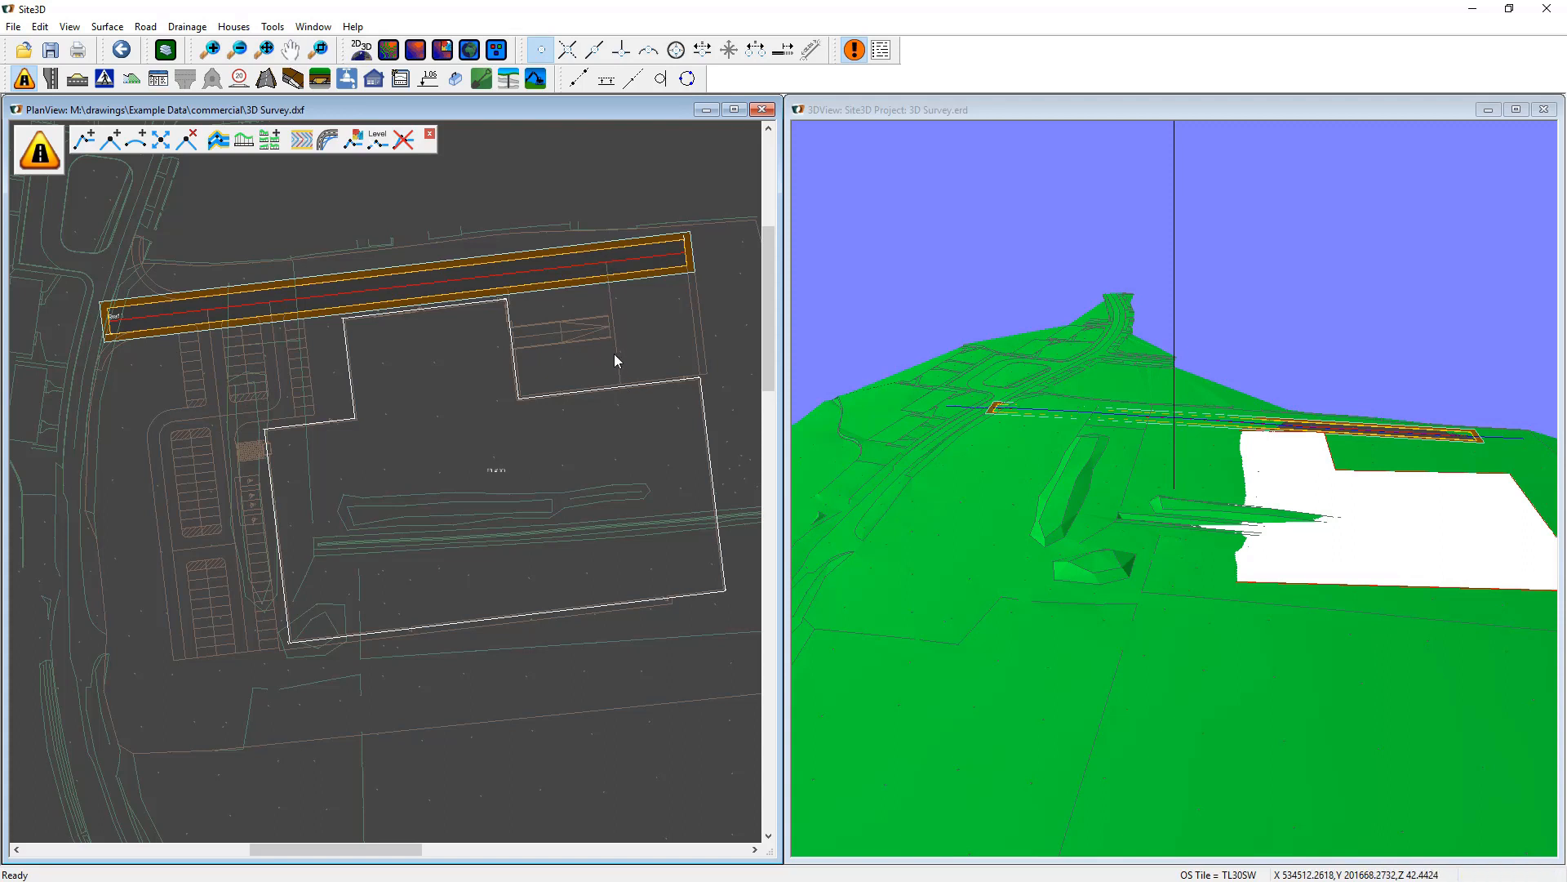
# Draw a second road centreline from Road 1 south through the loading yard to the warehouse wall.
pyautogui.scroll(3, 565, 394)
pyautogui.click(84, 140)
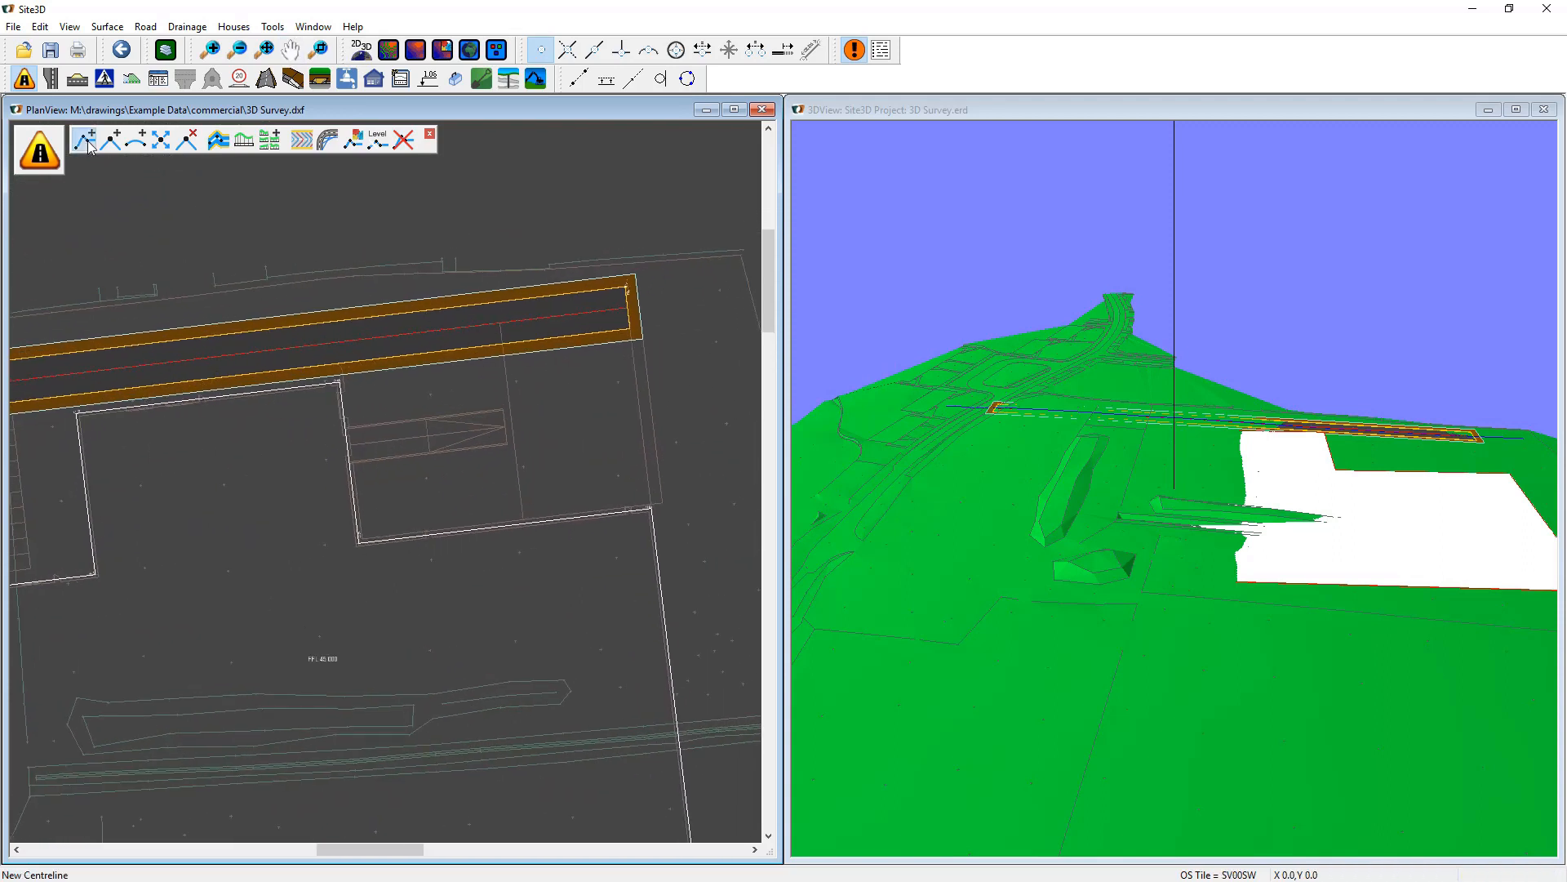
pyautogui.click(522, 519)
pyautogui.rightClick(581, 444)
pyautogui.click(521, 585)
pyautogui.scroll(1, 501, 424)
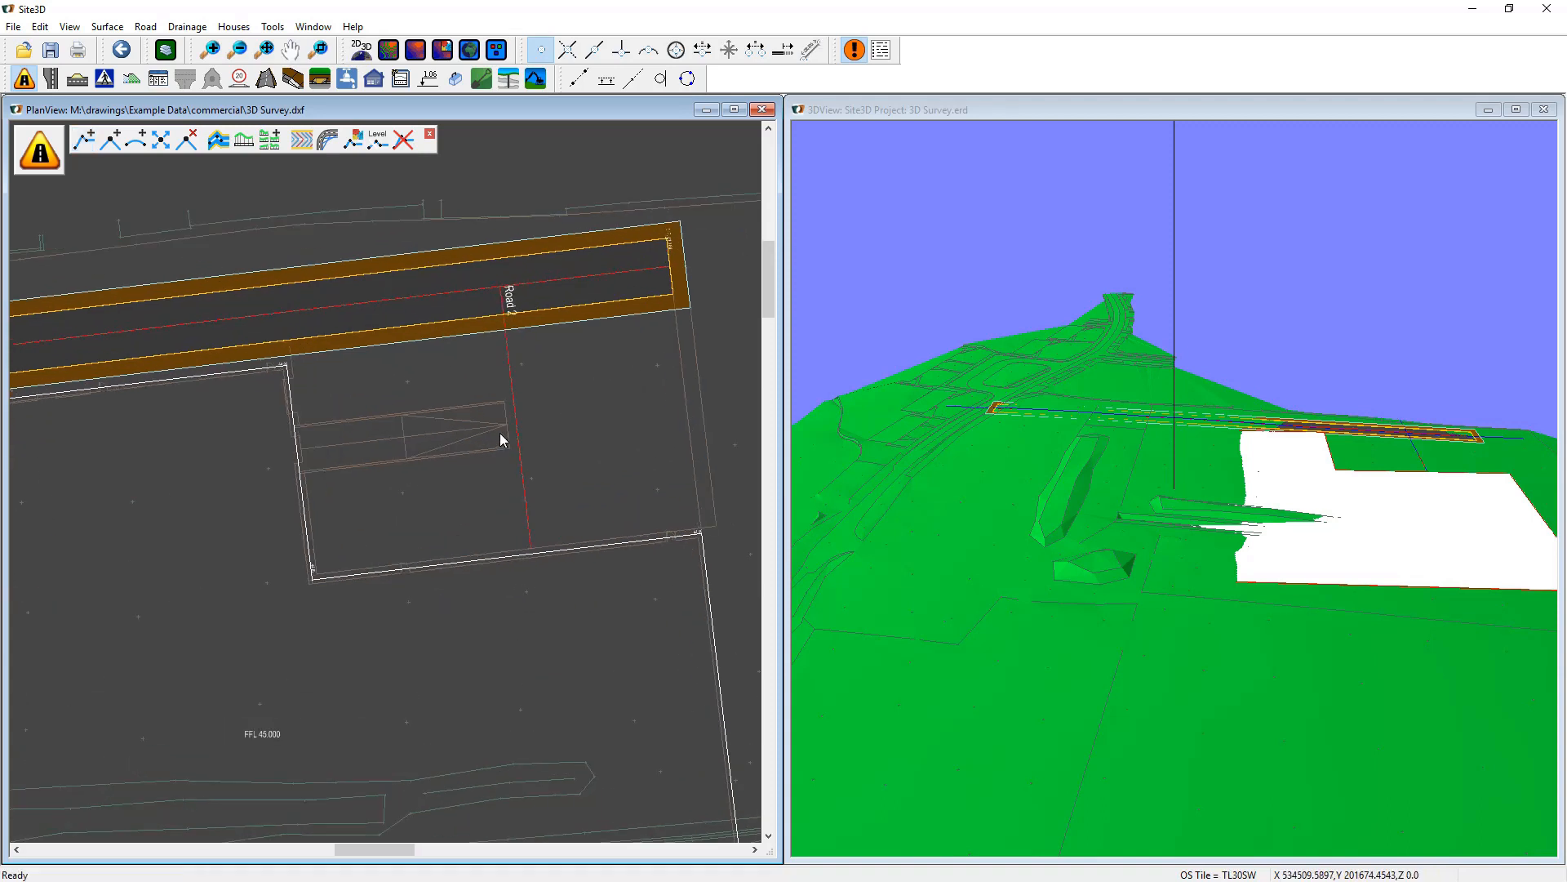
# Pick Road 2's channel widths independently from the yard edges: 19.8 m on the left and 25.0 m on the right.
pyautogui.click(218, 140)
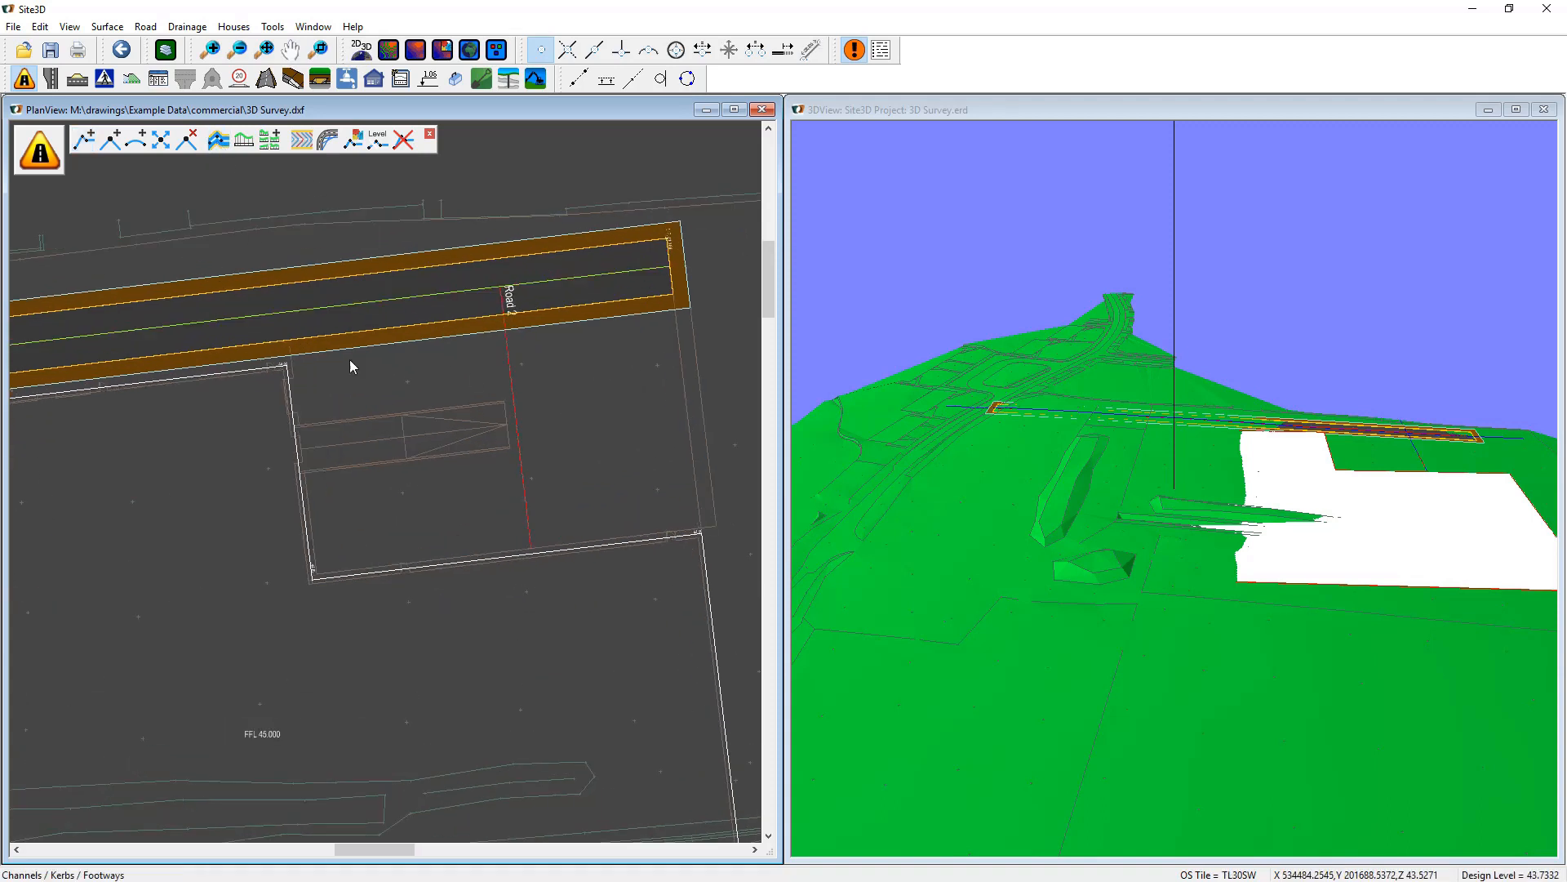
pyautogui.click(501, 404)
pyautogui.click(891, 334)
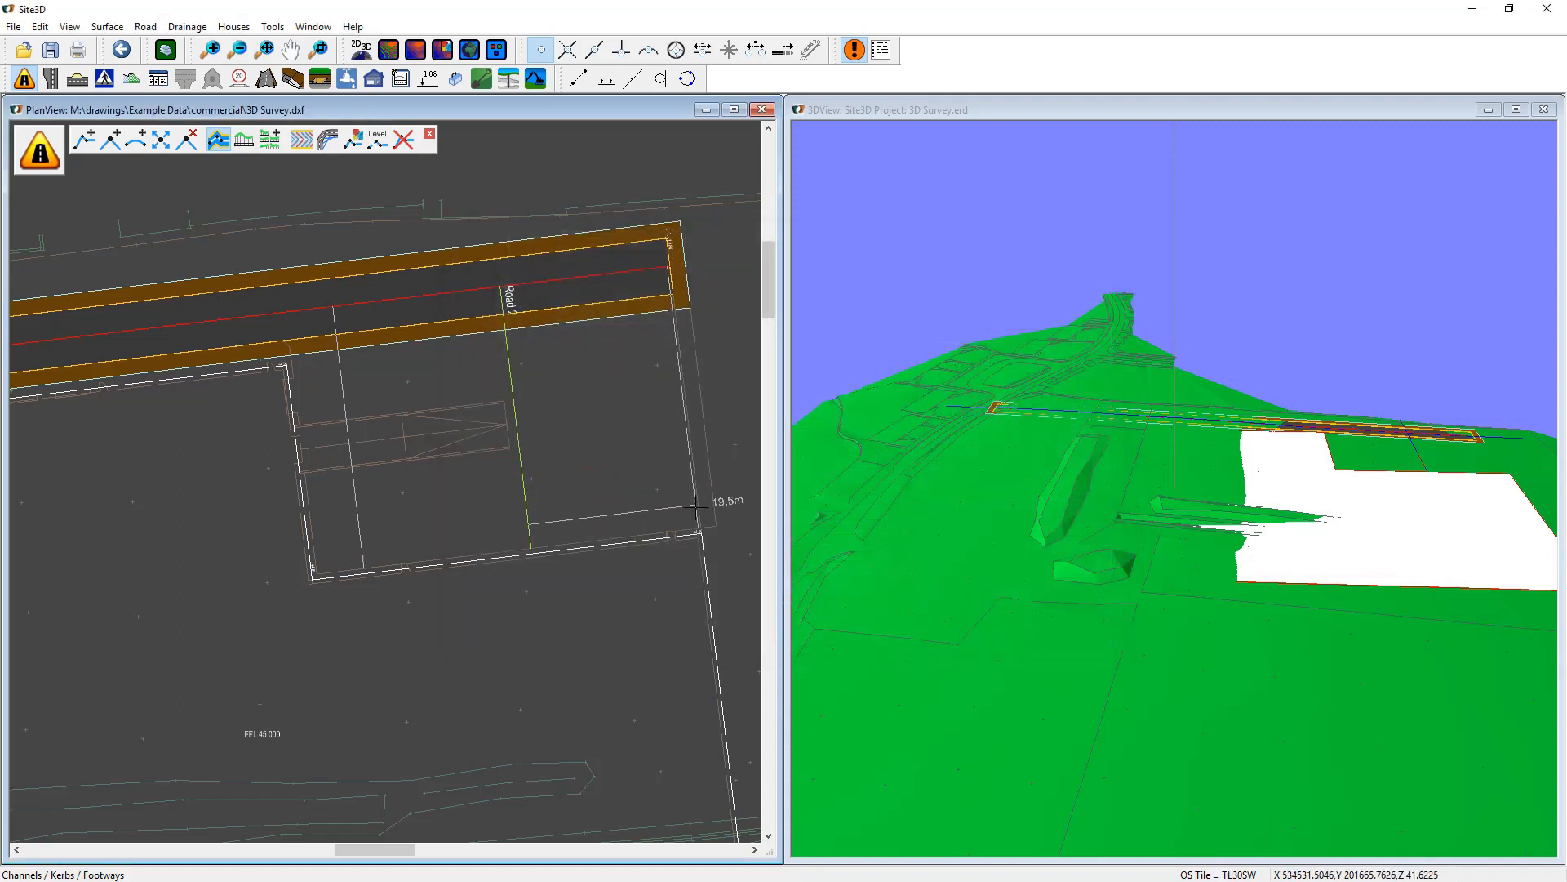
pyautogui.click(699, 524)
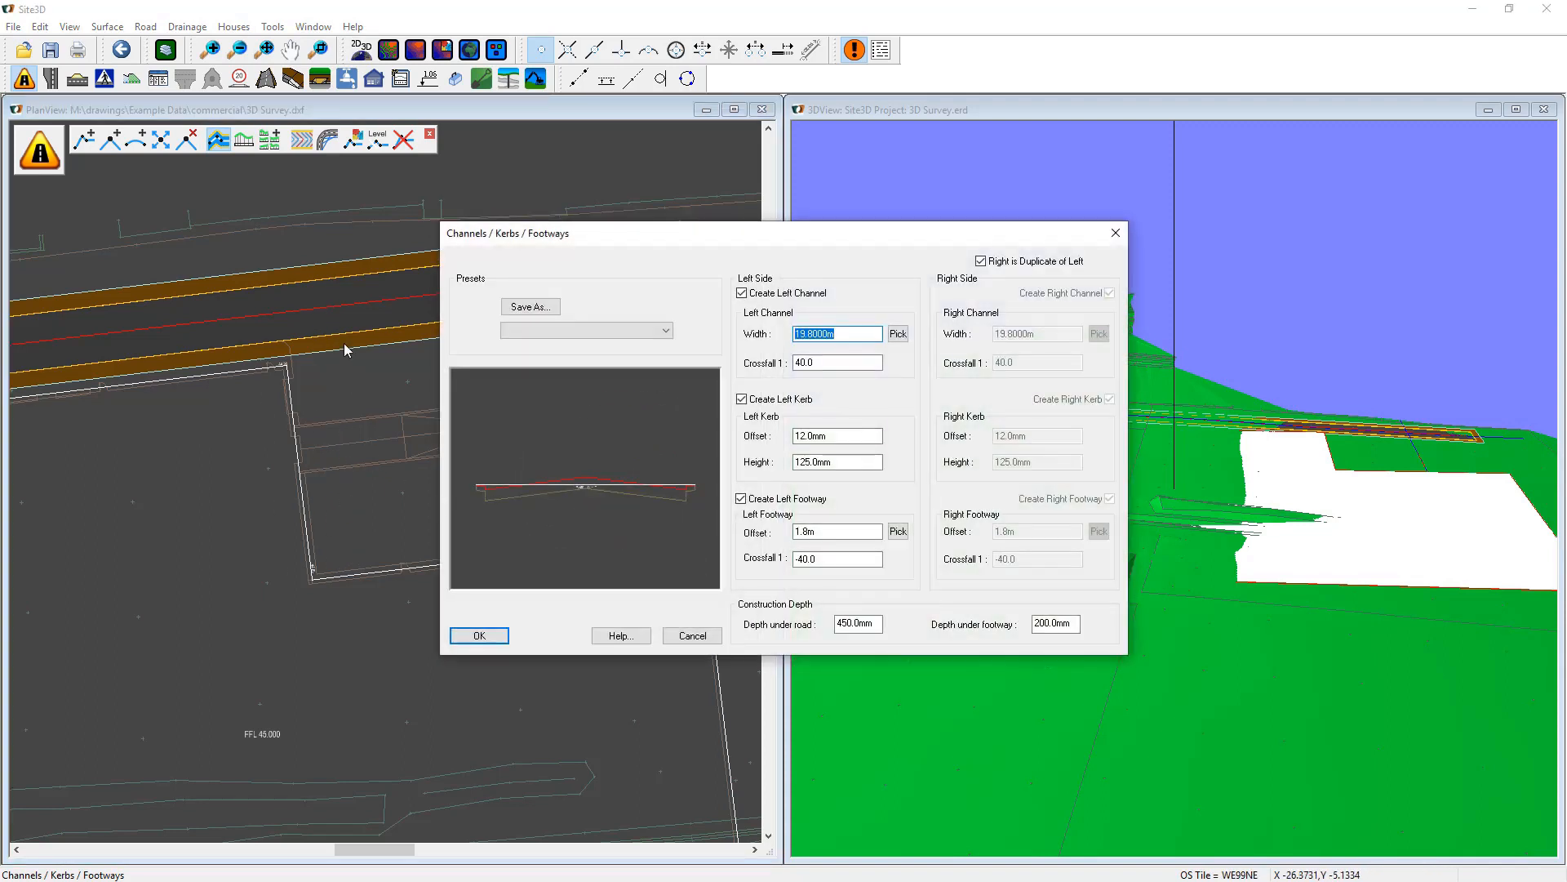
pyautogui.click(993, 262)
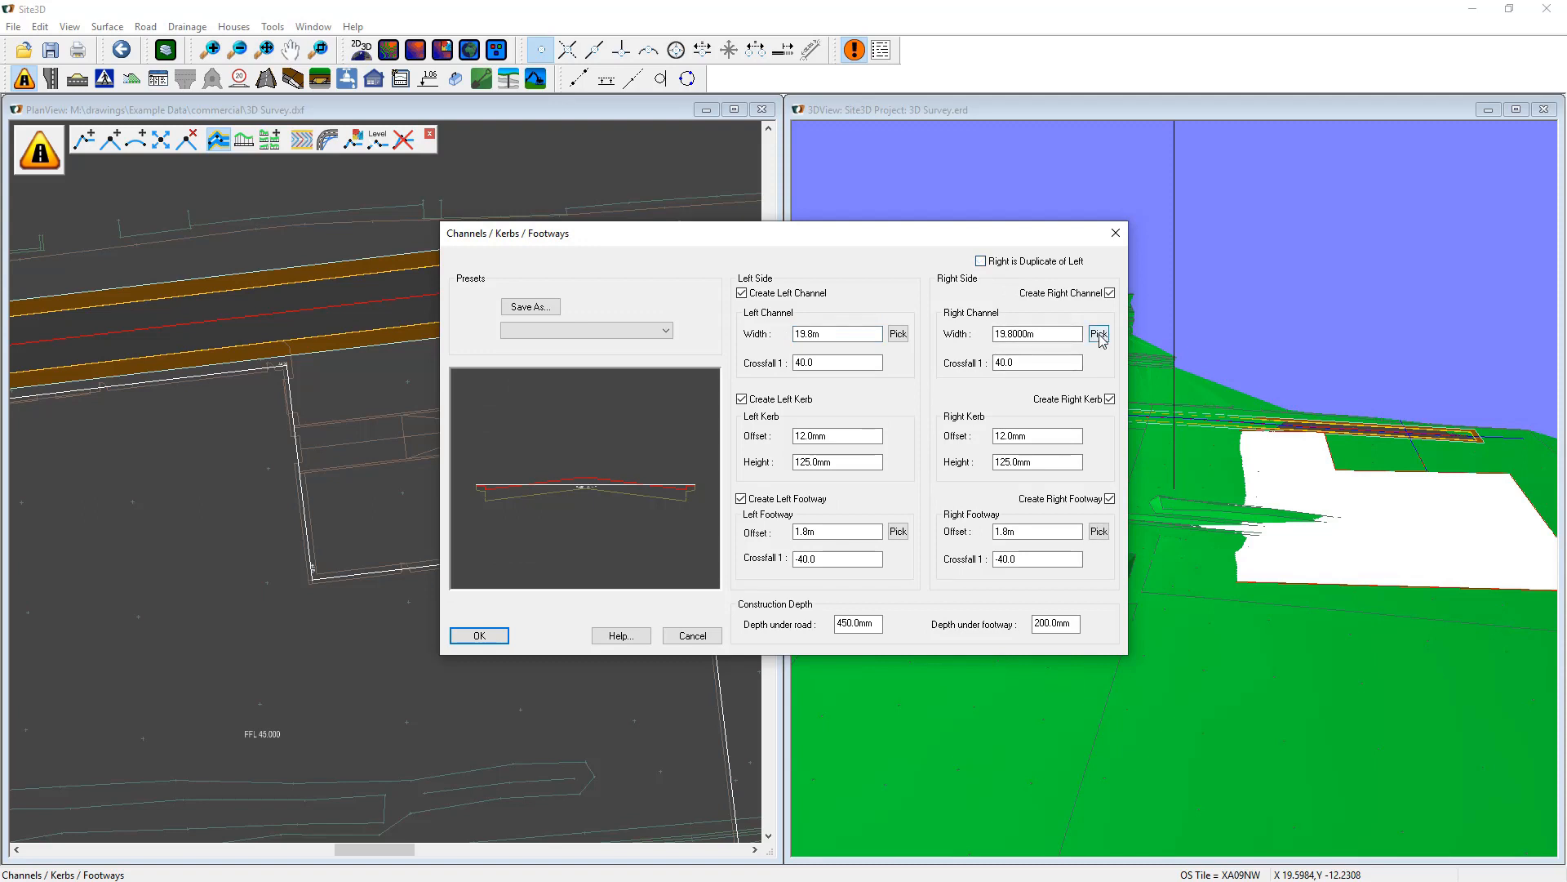
pyautogui.click(1099, 334)
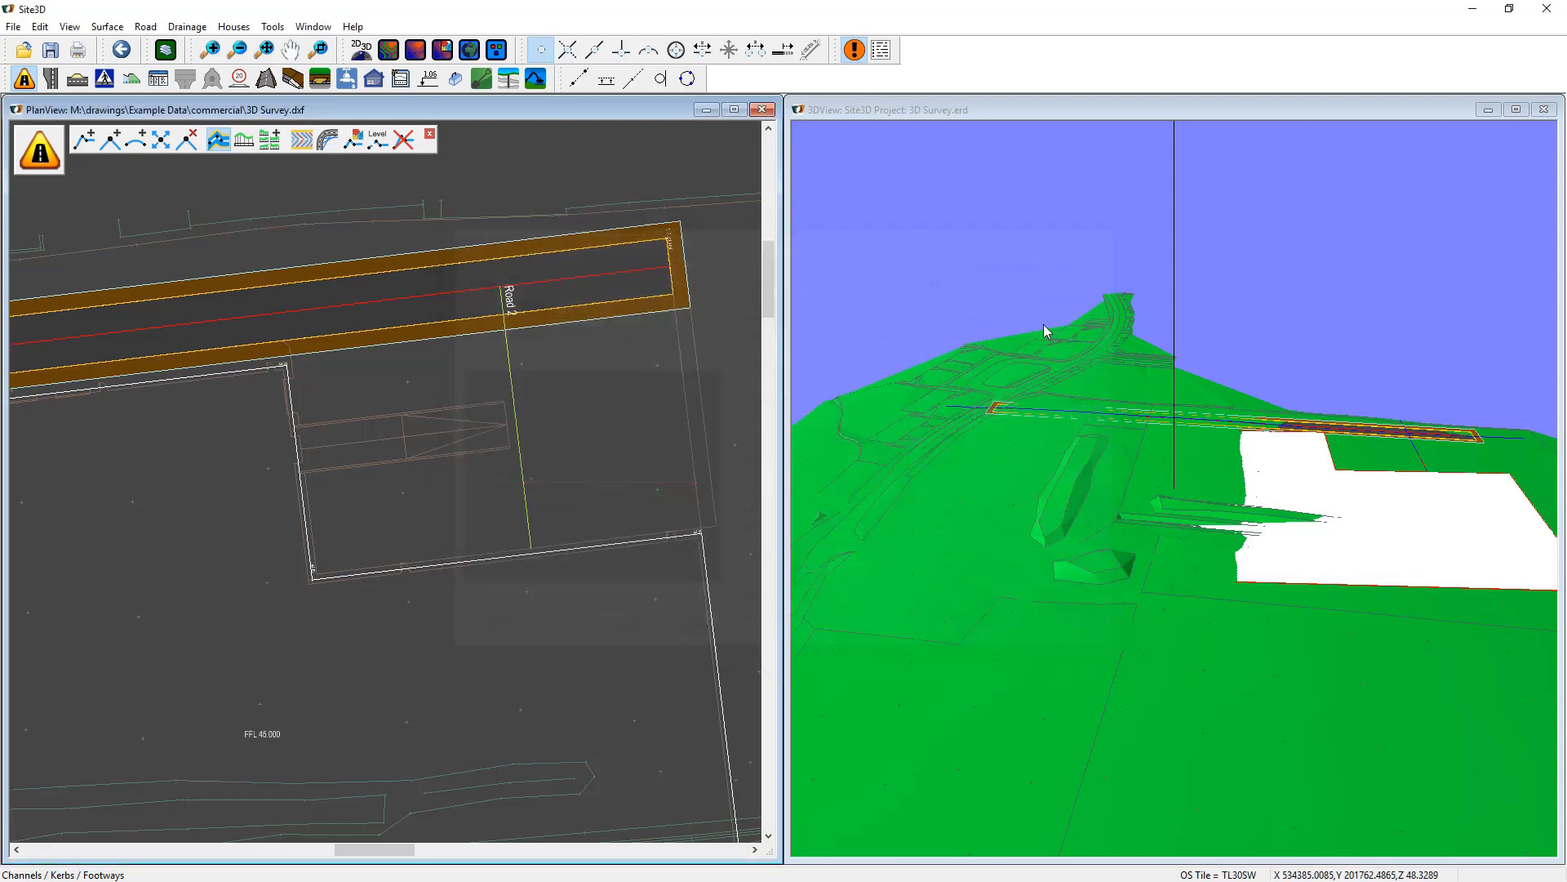
pyautogui.click(317, 574)
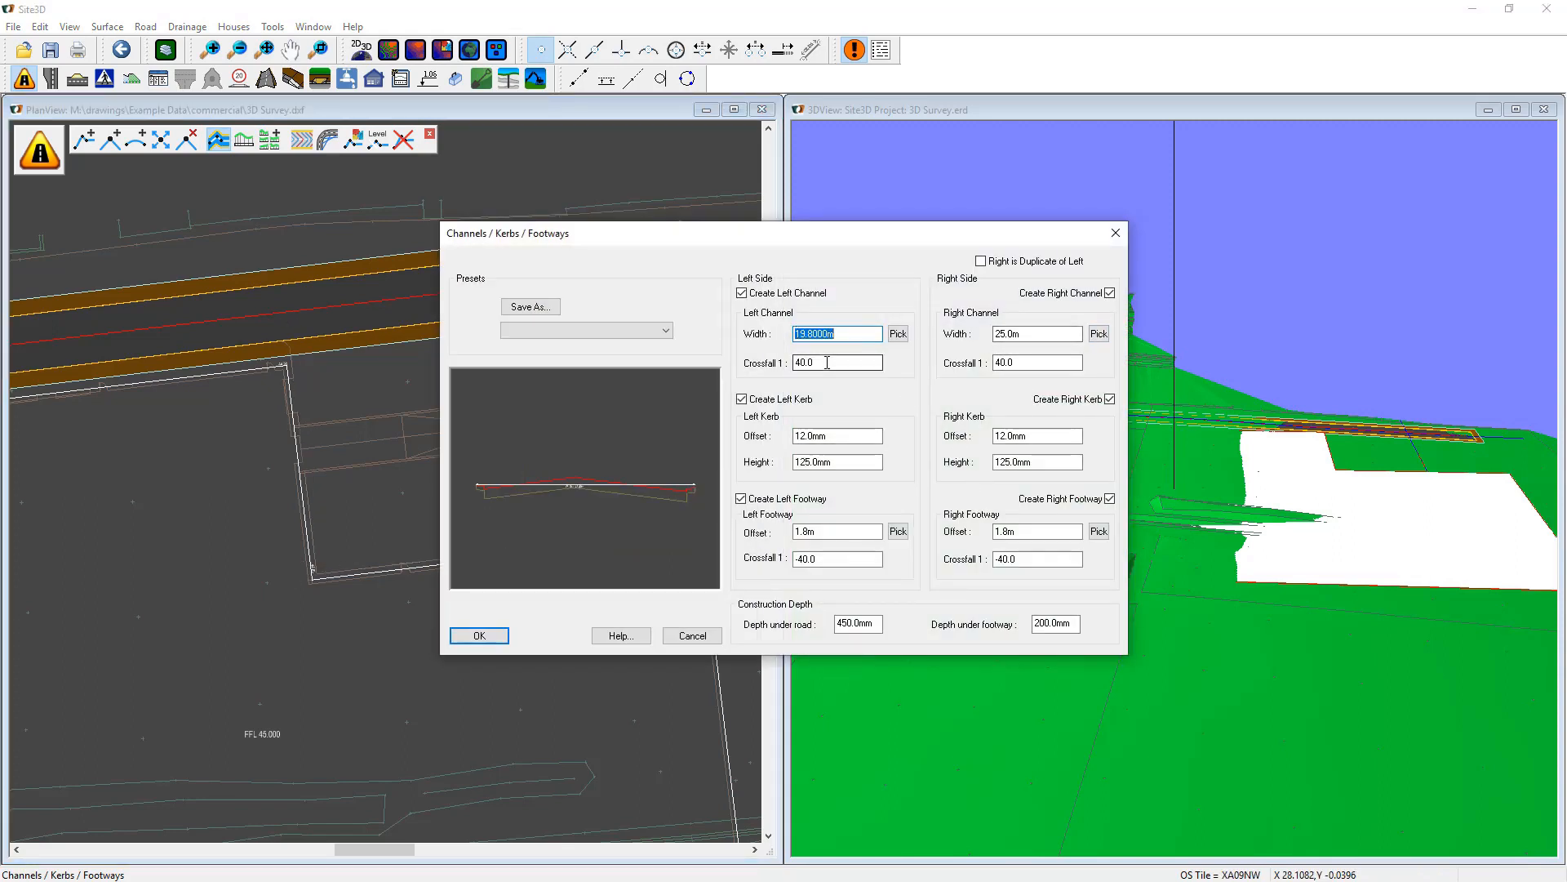
# Set Road 2's left crossfall to 150 and right crossfall to -150, and create its channels, kerbs and footways.
pyautogui.press('Tab')
pyautogui.write('150')
pyautogui.press('Tab')
pyautogui.write('-150')
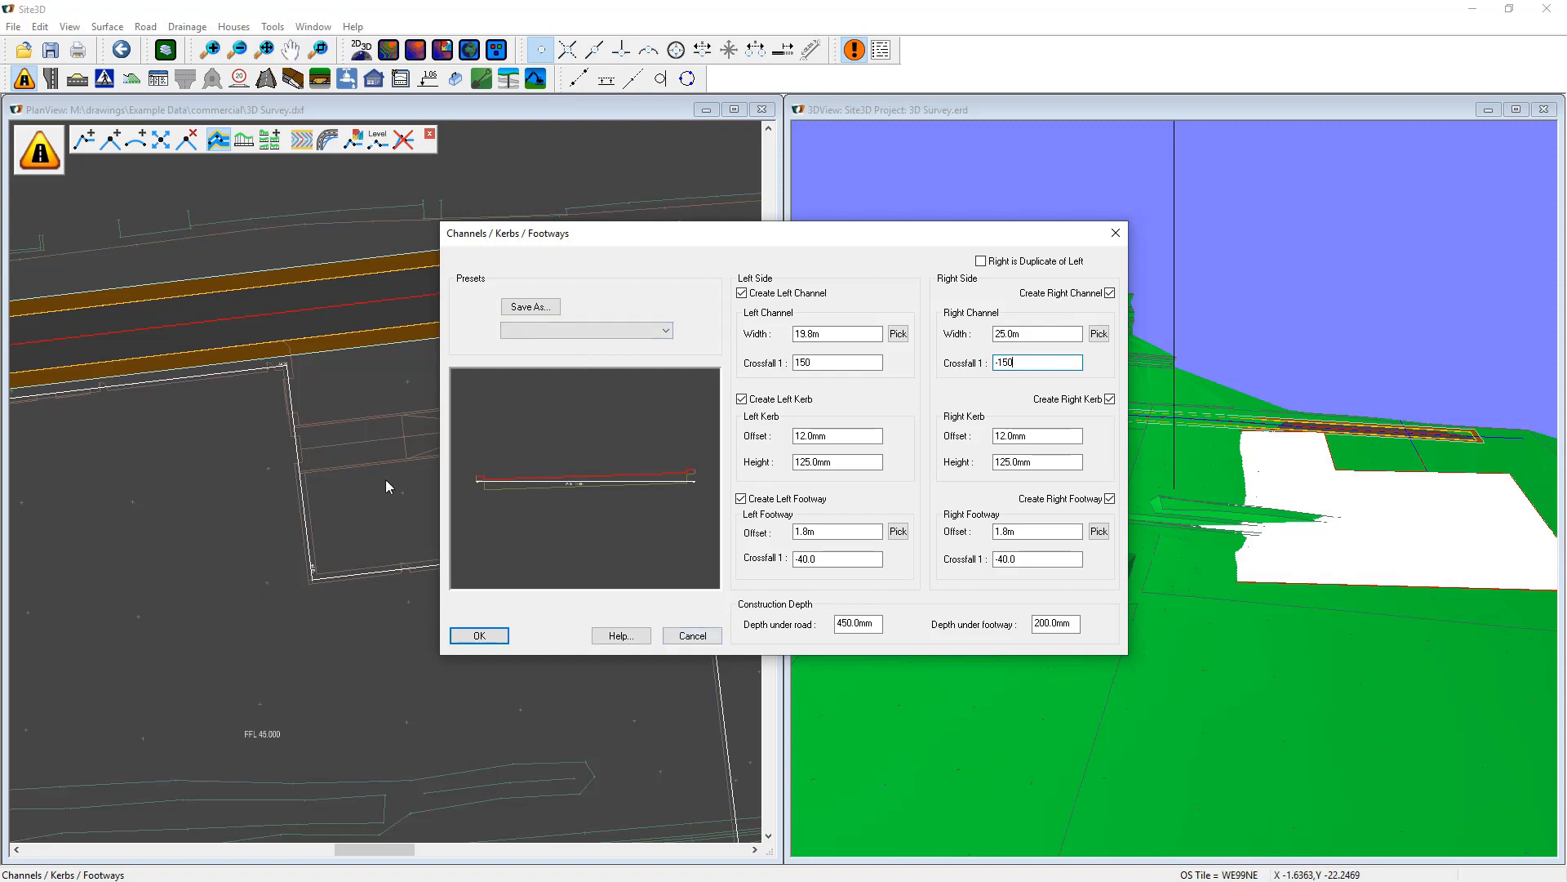
pyautogui.click(478, 636)
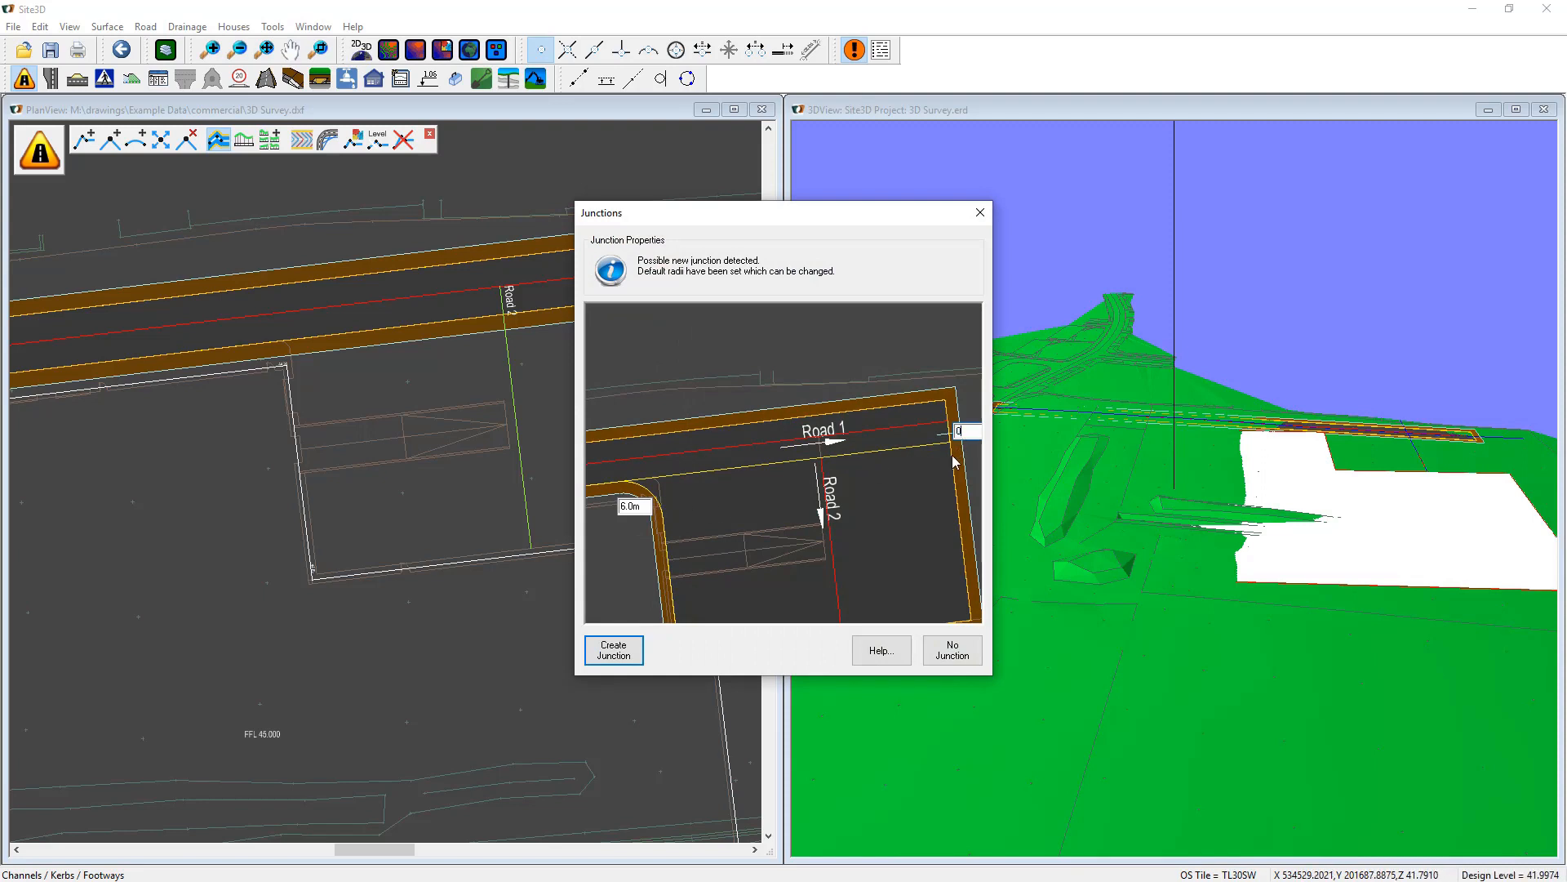
# Create the junction between Road 1 and Road 2 with radii of 0.0 m on the east side and 1 m on the west.
pyautogui.write('0')
pyautogui.moveTo(637, 508); pyautogui.dragTo(581, 508)
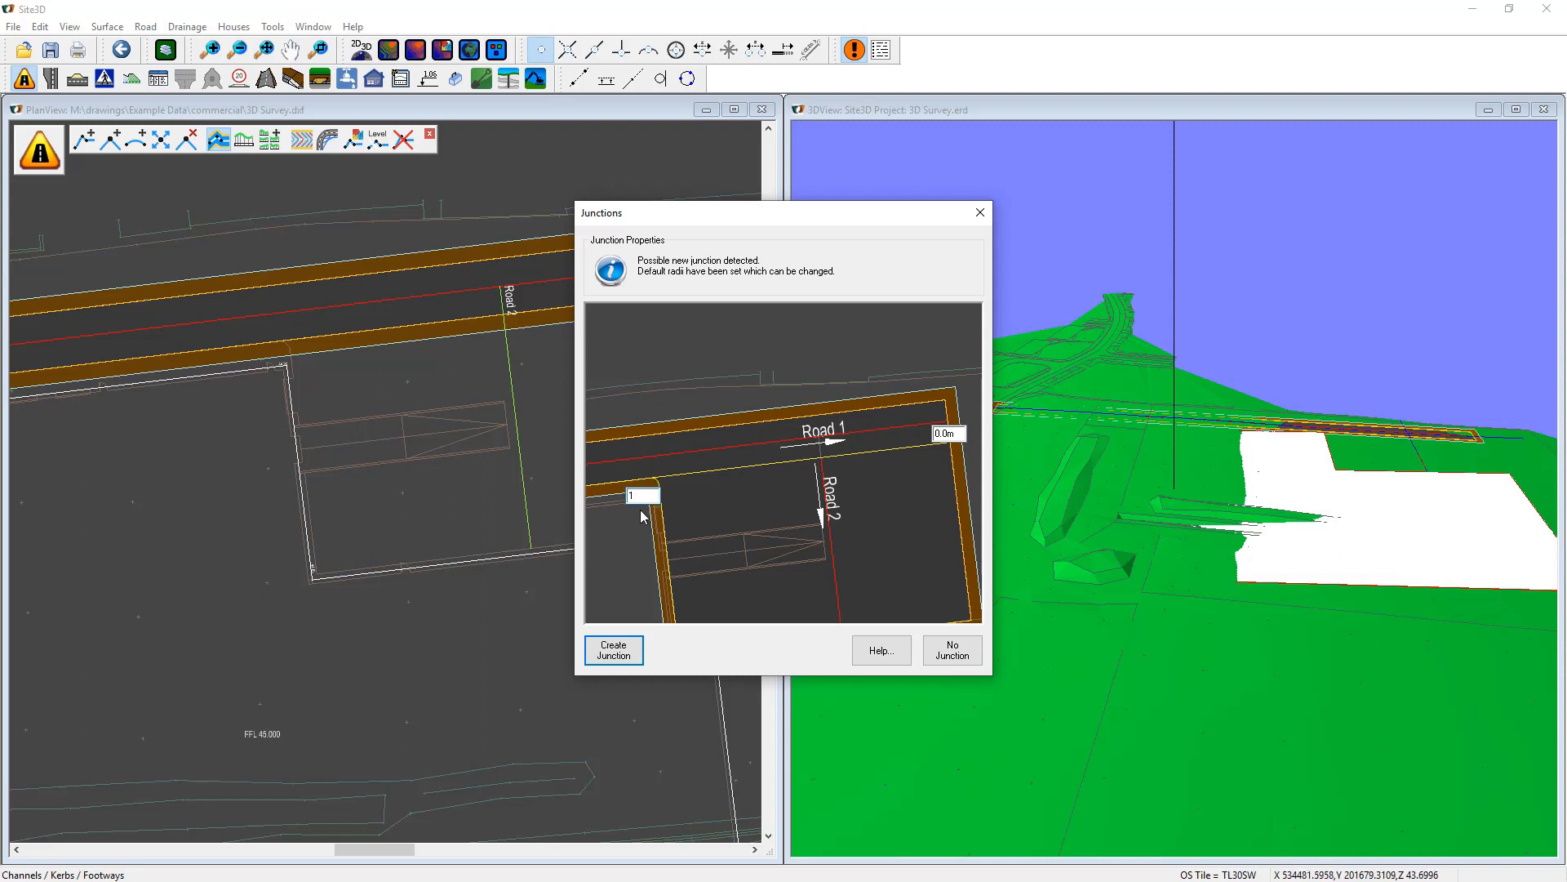
pyautogui.scroll(3, 640, 505)
pyautogui.click(635, 646)
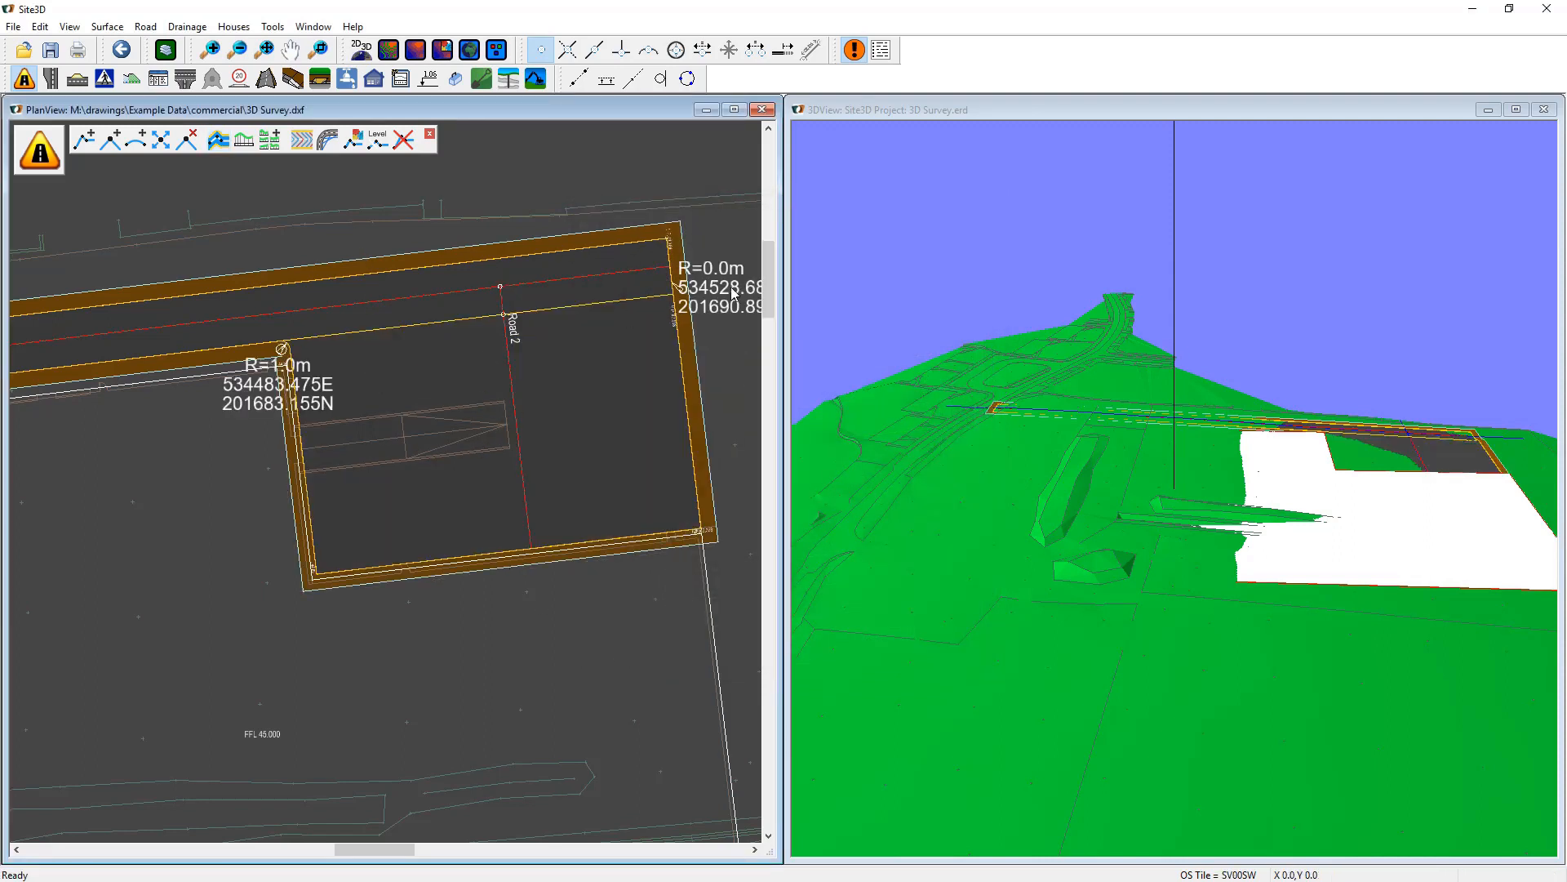
# Hide the ROAD_JUNCTION_ANNOTATION layer.
pyautogui.click(165, 49)
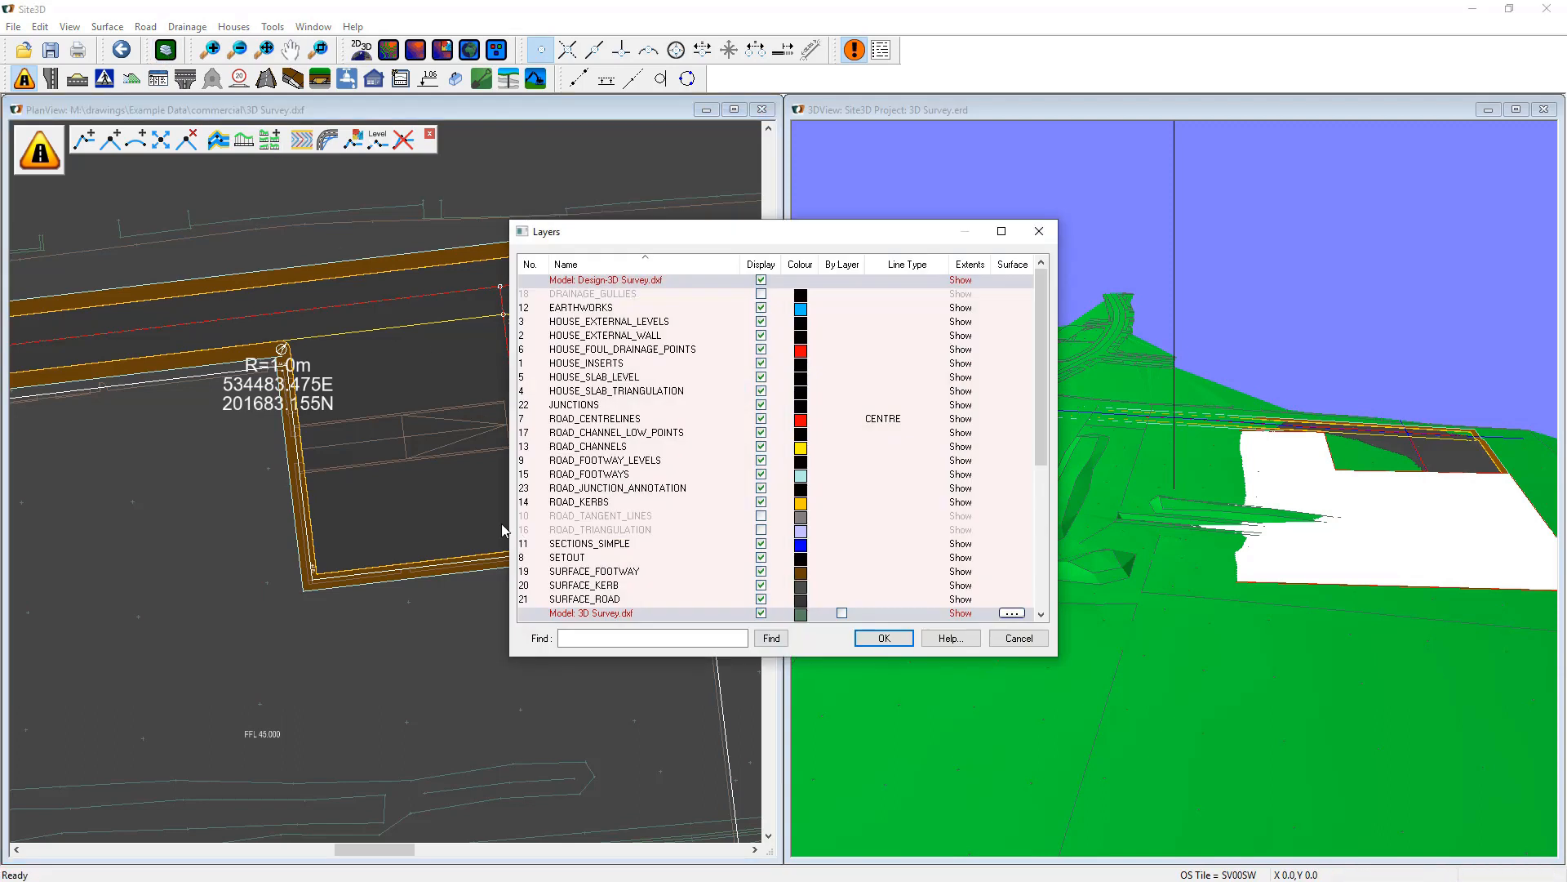
pyautogui.click(761, 489)
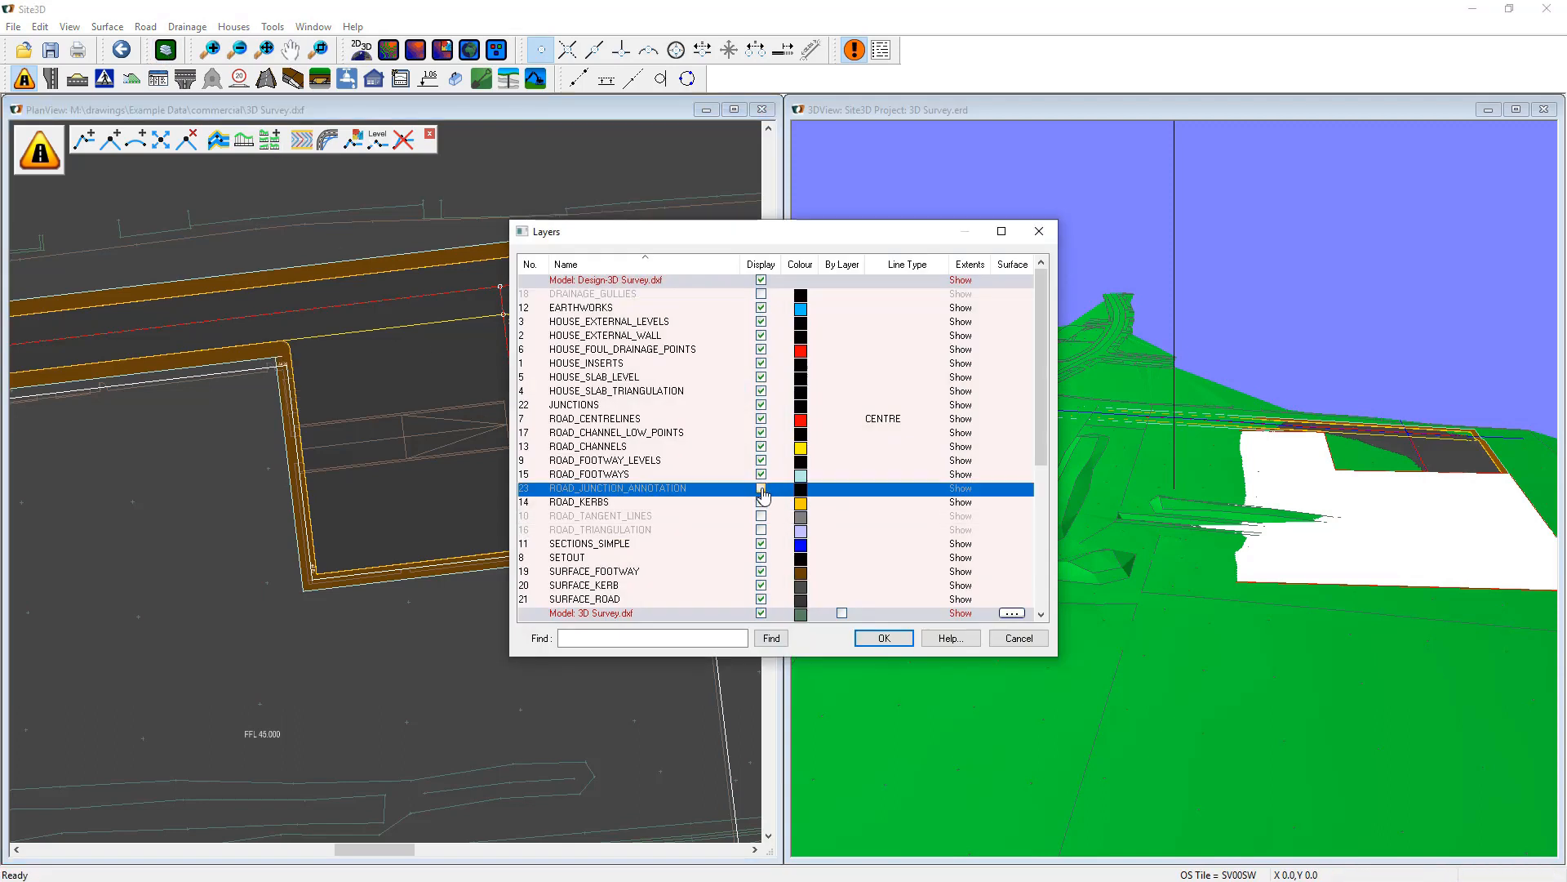
pyautogui.click(884, 638)
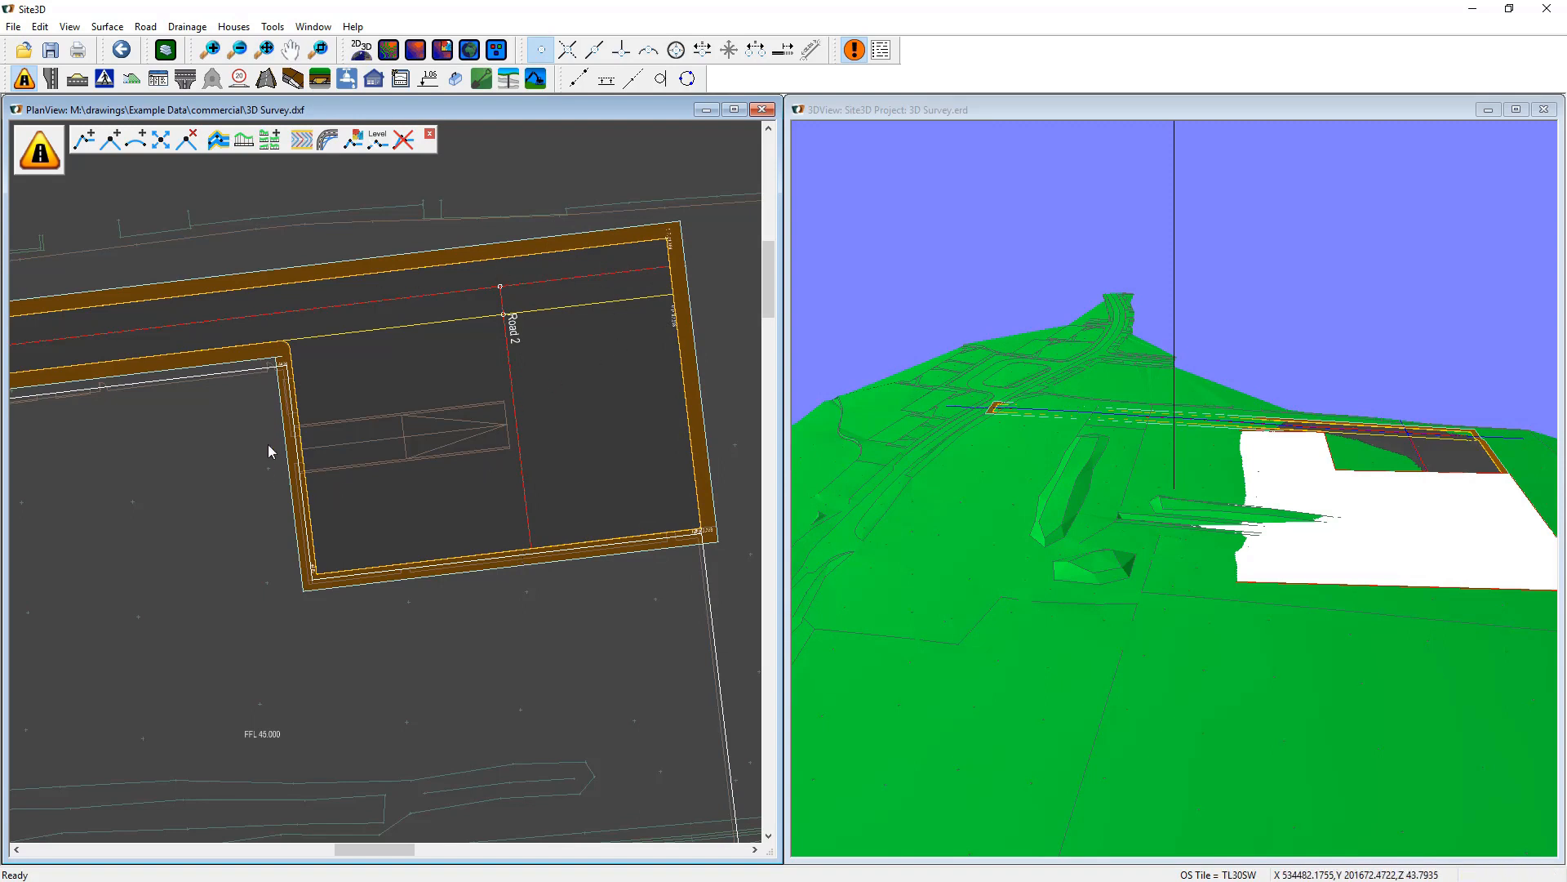
# Begin a parallel item on Road 1's south footway edge, with its start chainage picked at 24.1755 m by the car park entrance.
pyautogui.scroll(-1, 243, 475)
pyautogui.moveTo(243, 476); pyautogui.dragTo(315, 475, button='middle')
pyautogui.moveTo(86, 424); pyautogui.dragTo(358, 431, button='middle')
pyautogui.scroll(-1, 368, 434)
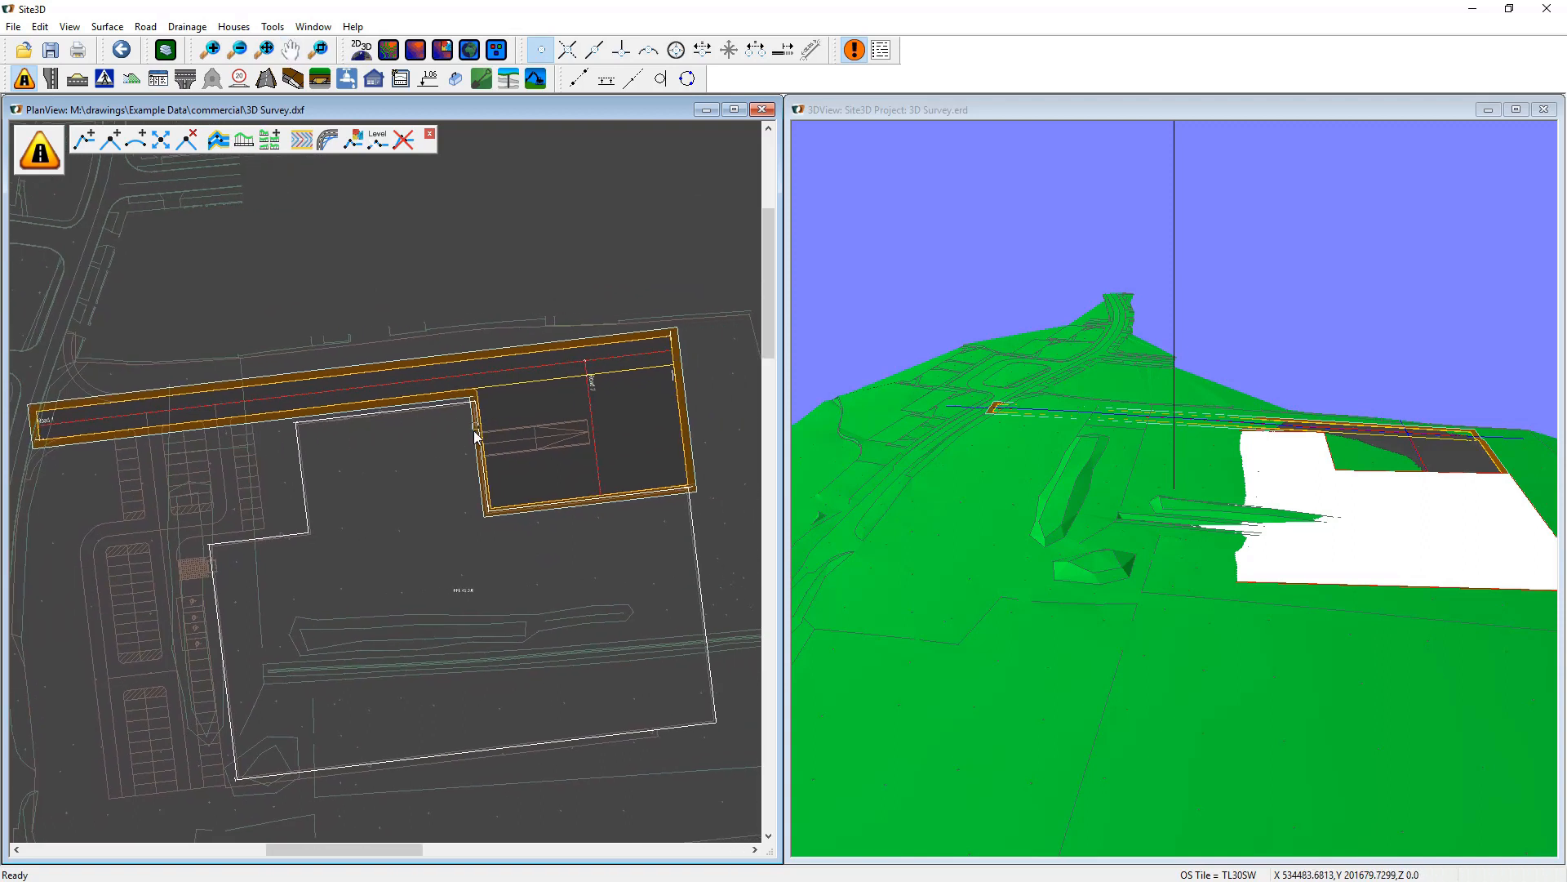
pyautogui.scroll(1, 482, 420)
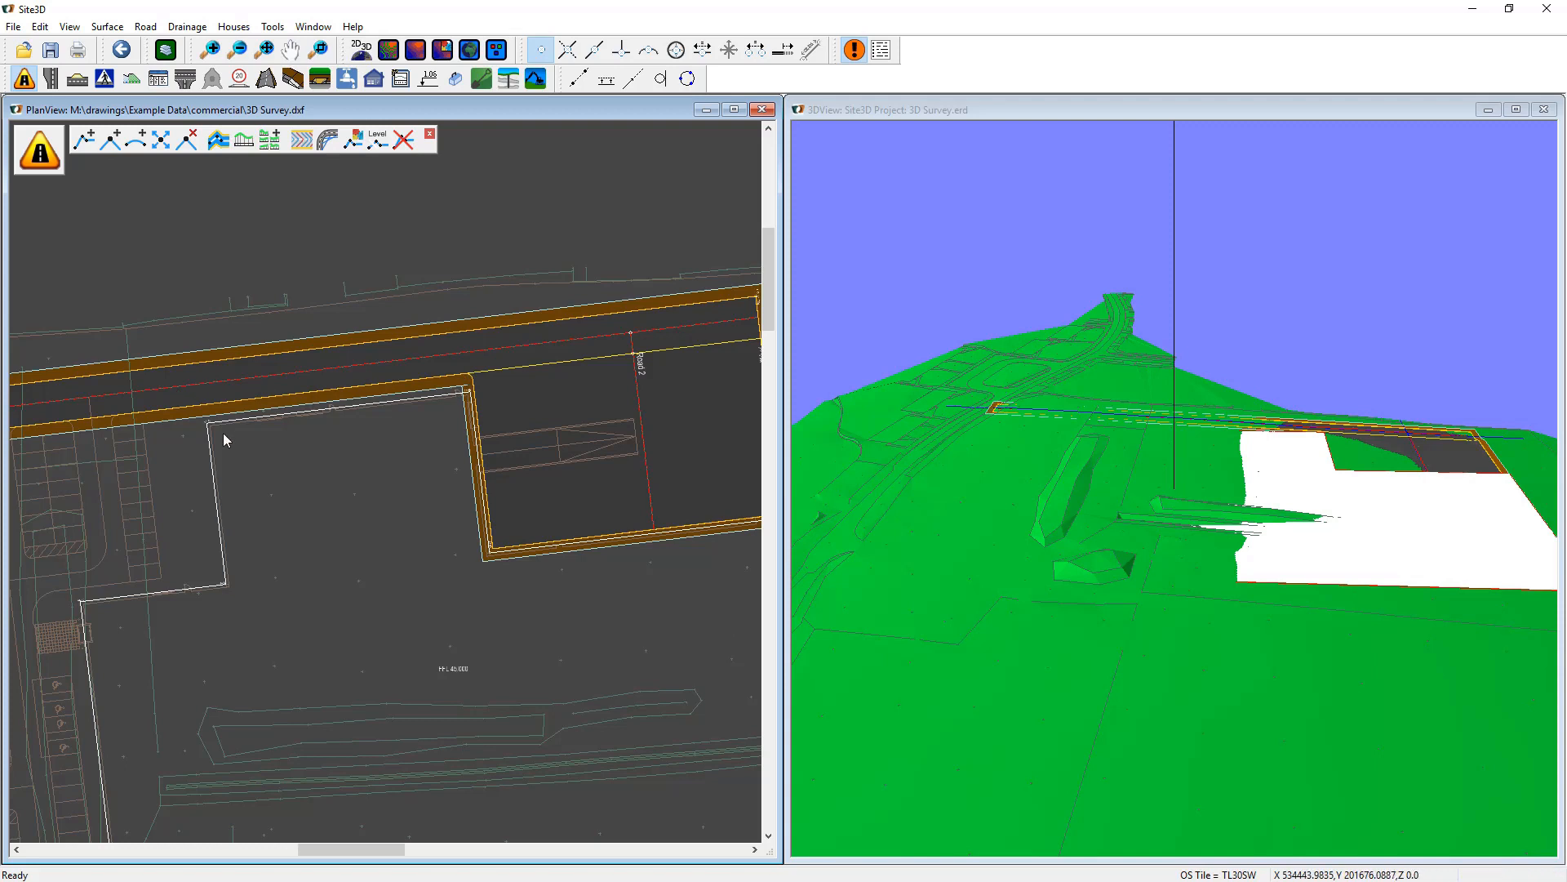
pyautogui.moveTo(164, 436); pyautogui.dragTo(432, 432, button='middle')
pyautogui.scroll(1, 242, 437)
pyautogui.moveTo(174, 489); pyautogui.dragTo(281, 462, button='middle')
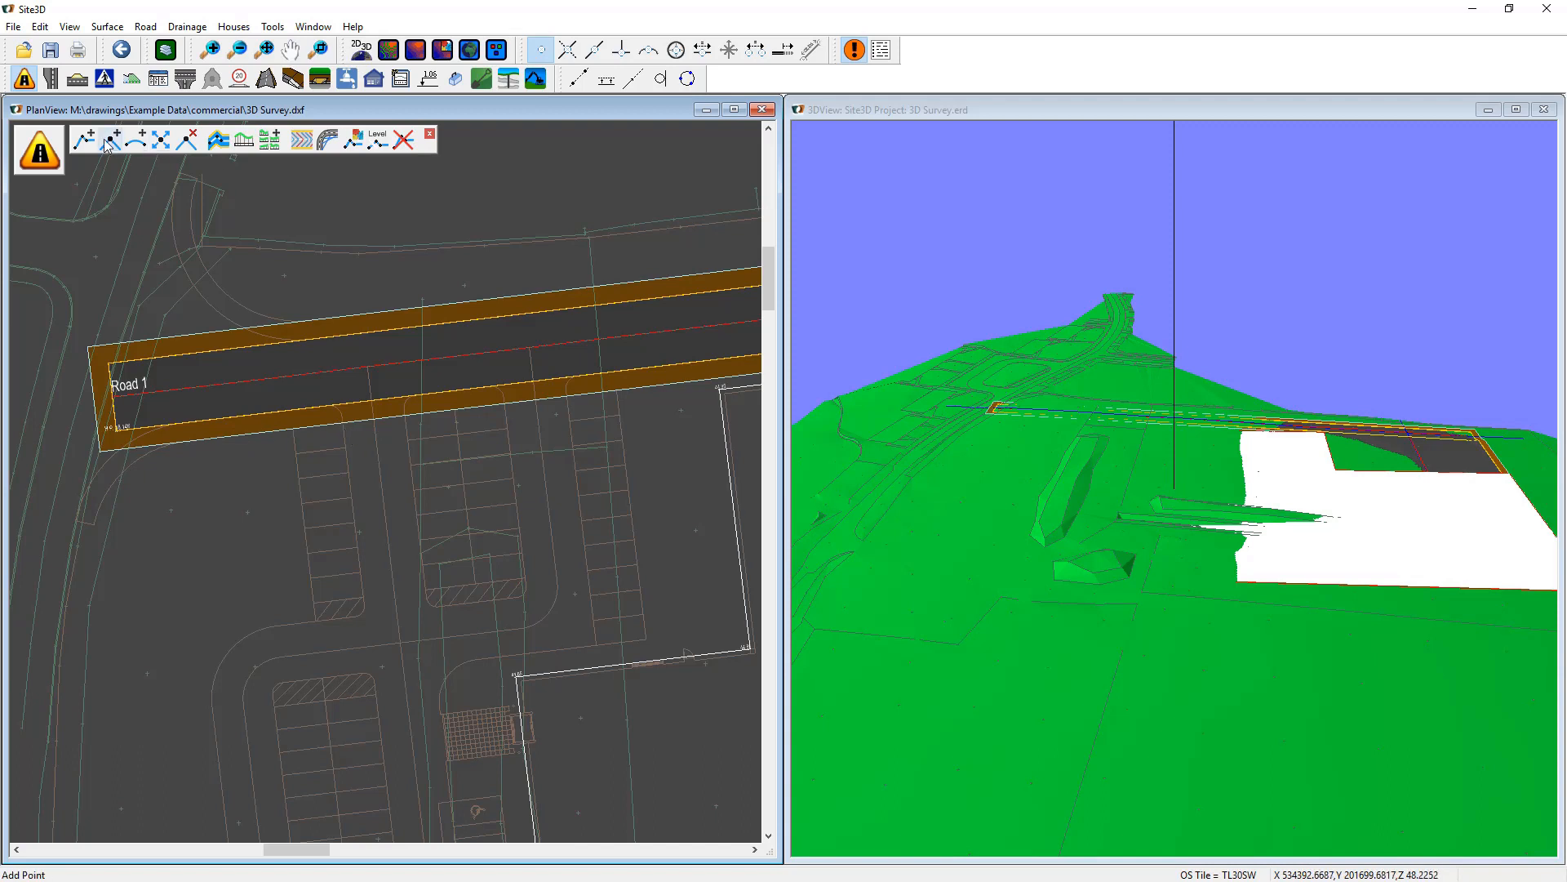
pyautogui.click(51, 78)
pyautogui.click(438, 403)
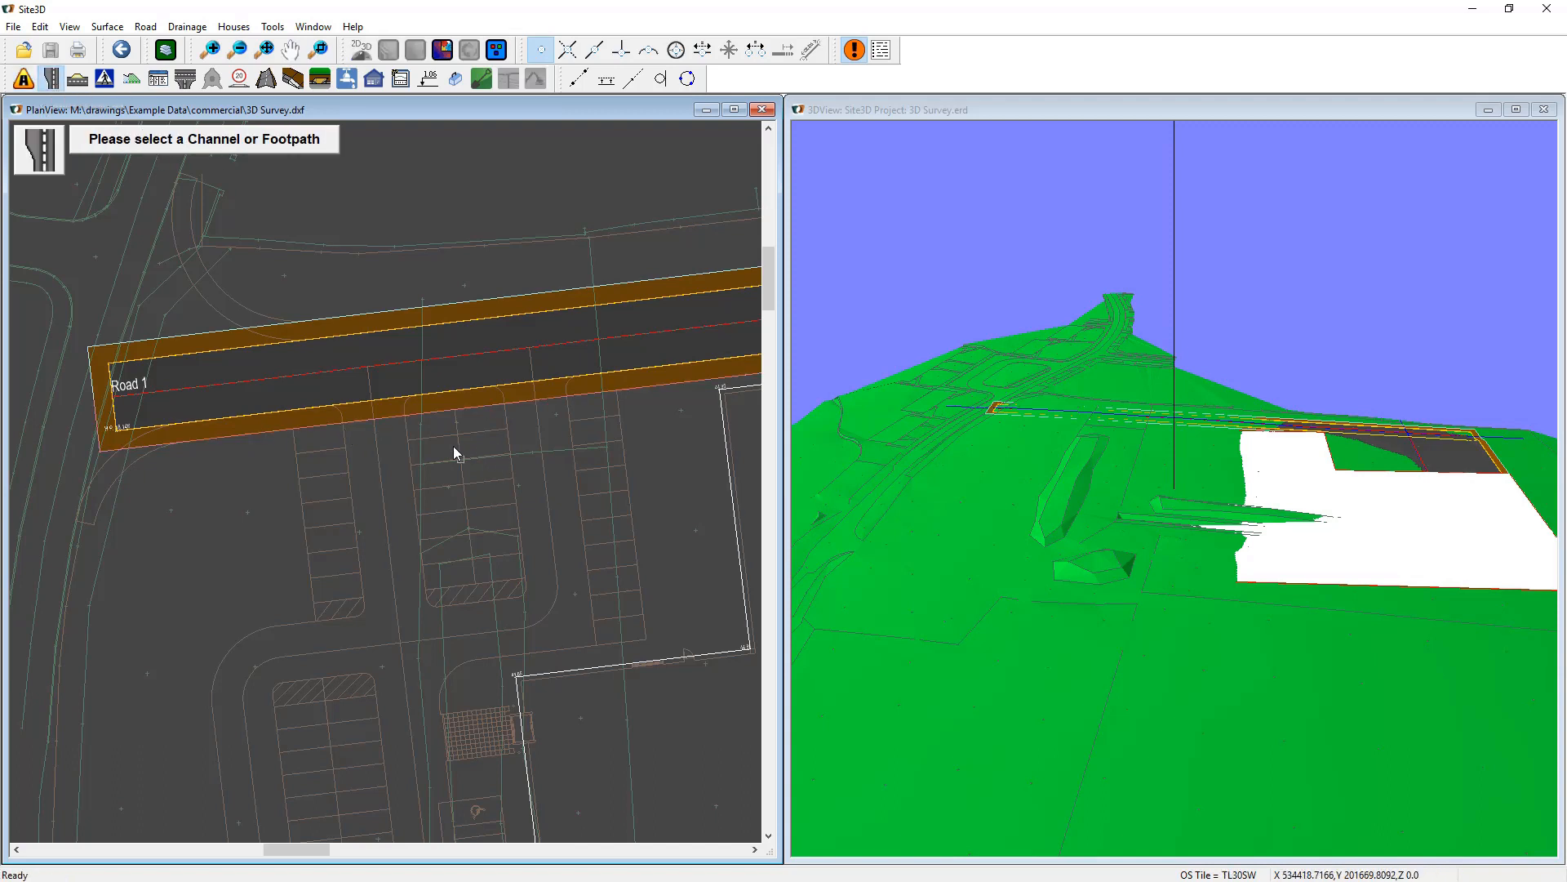
pyautogui.click(85, 140)
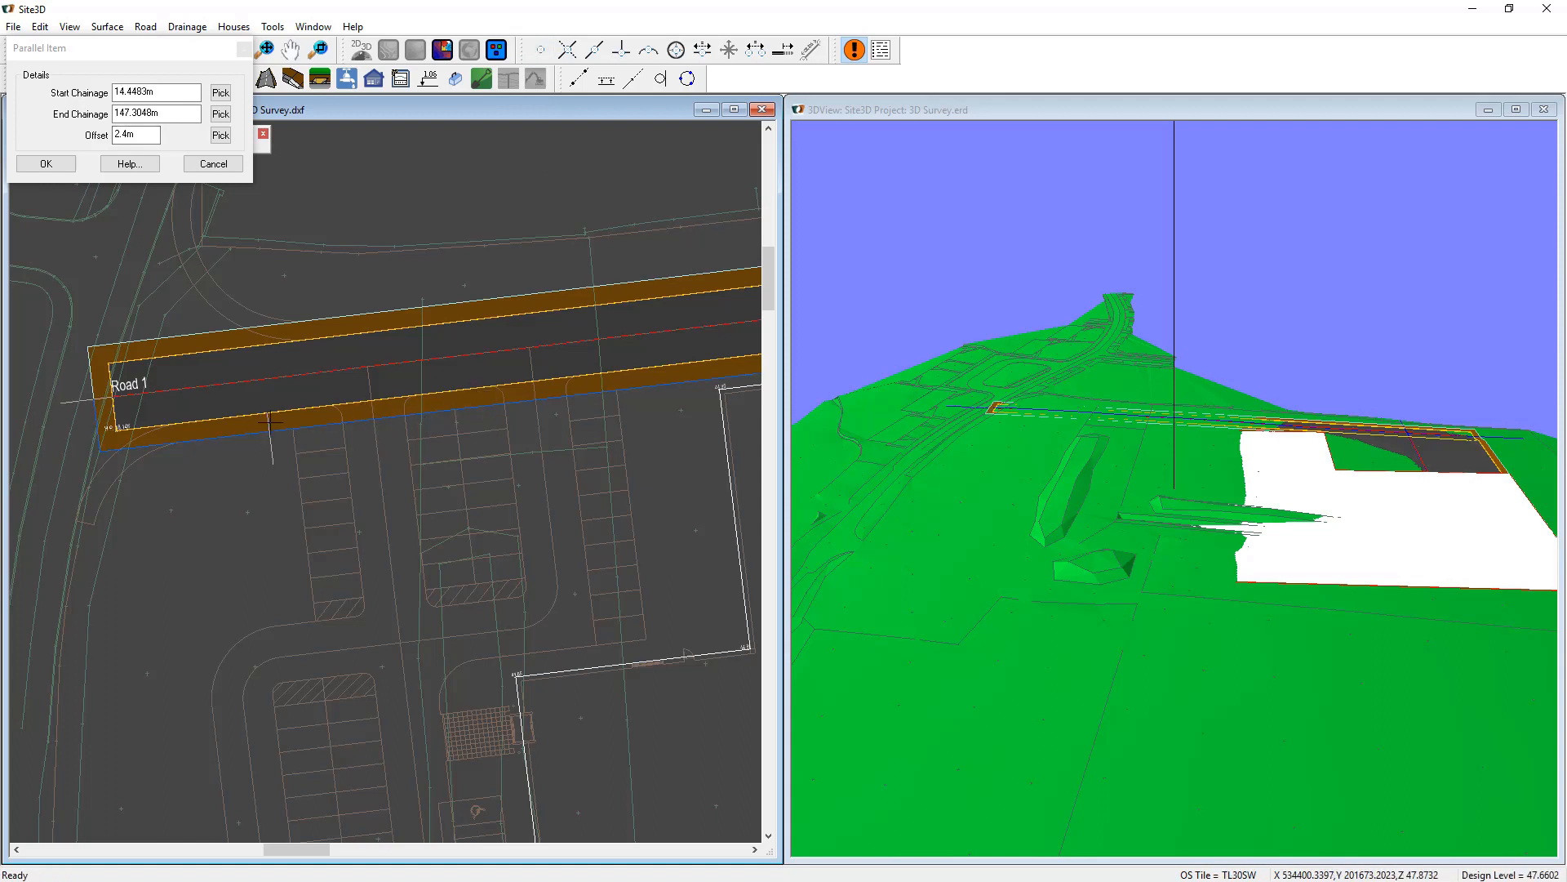
pyautogui.click(372, 423)
# Set the parallel item's end chainage to 118.2016 m inside the yard with a 0.0 m offset, and apply the footway edit.
pyautogui.scroll(-2, 376, 443)
pyautogui.moveTo(497, 450); pyautogui.dragTo(379, 466, button='middle')
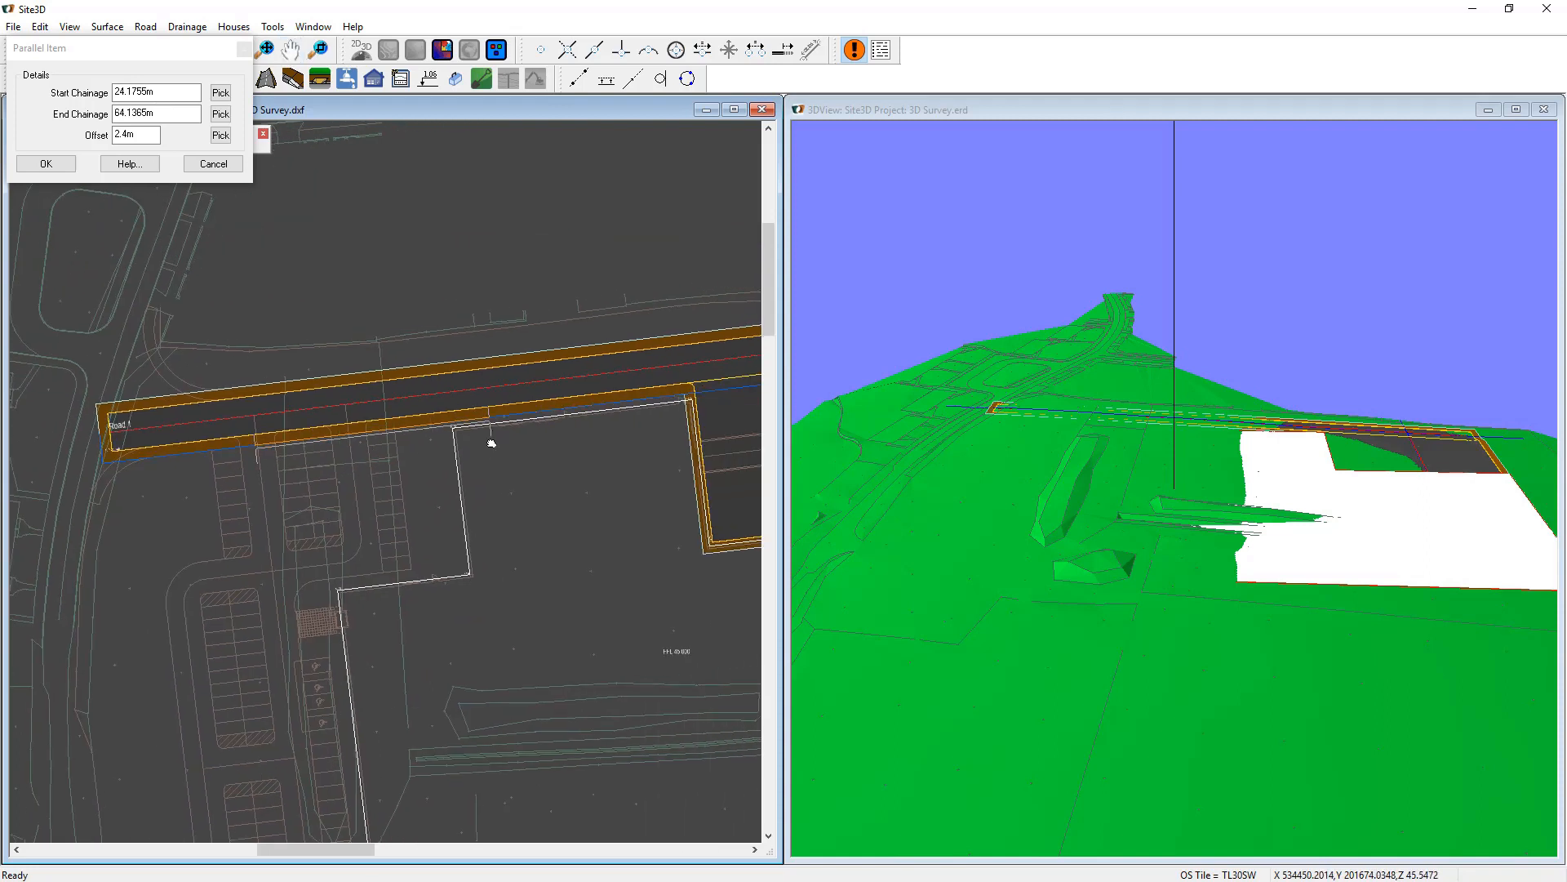
pyautogui.moveTo(497, 434); pyautogui.dragTo(262, 466, button='middle')
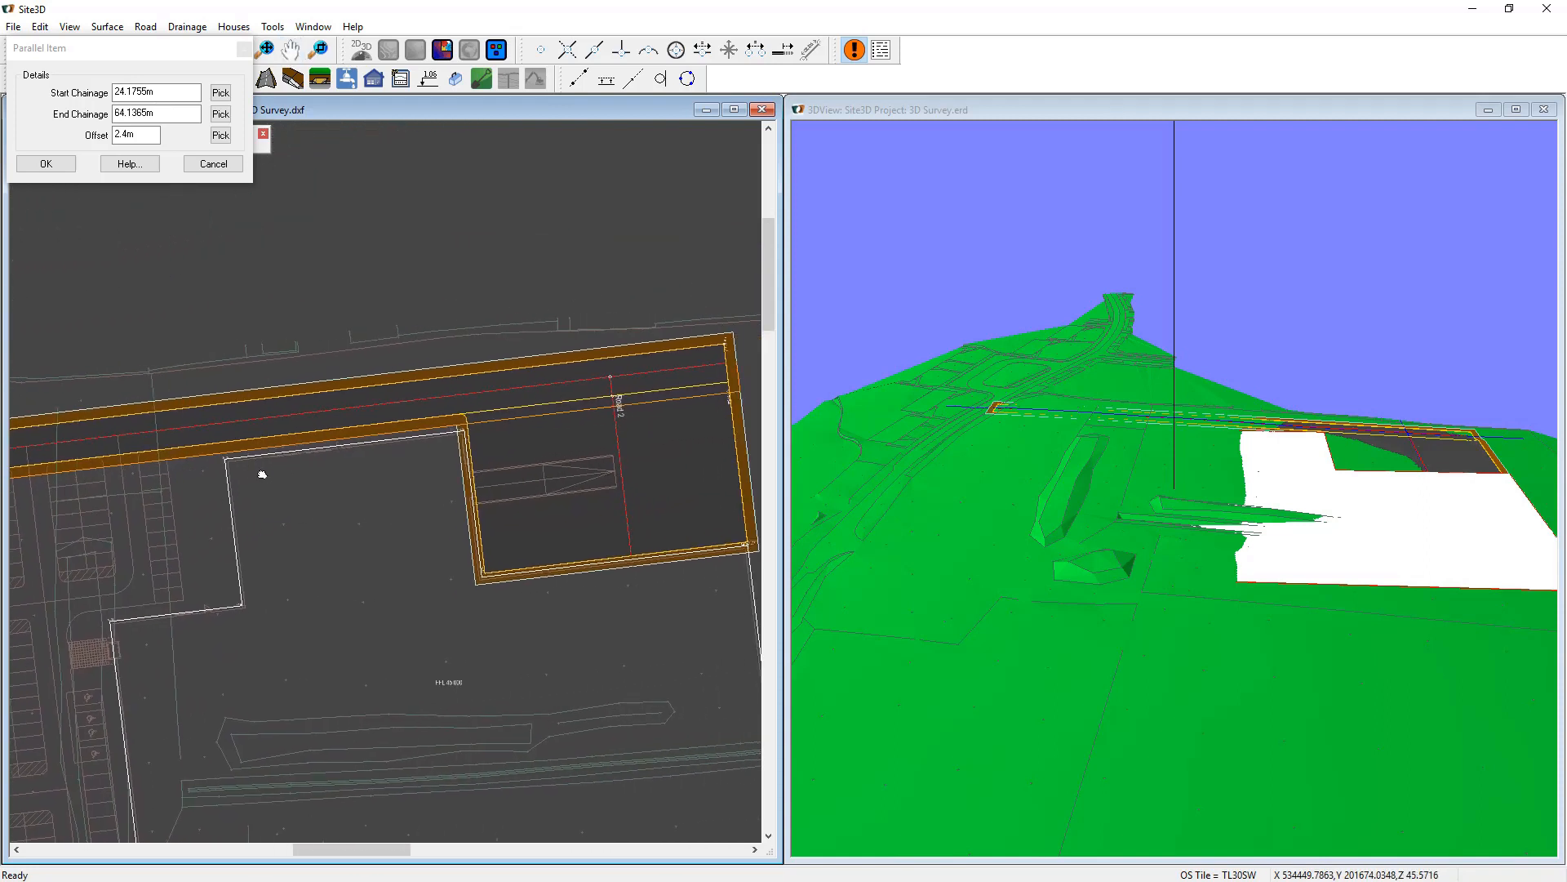
pyautogui.click(572, 406)
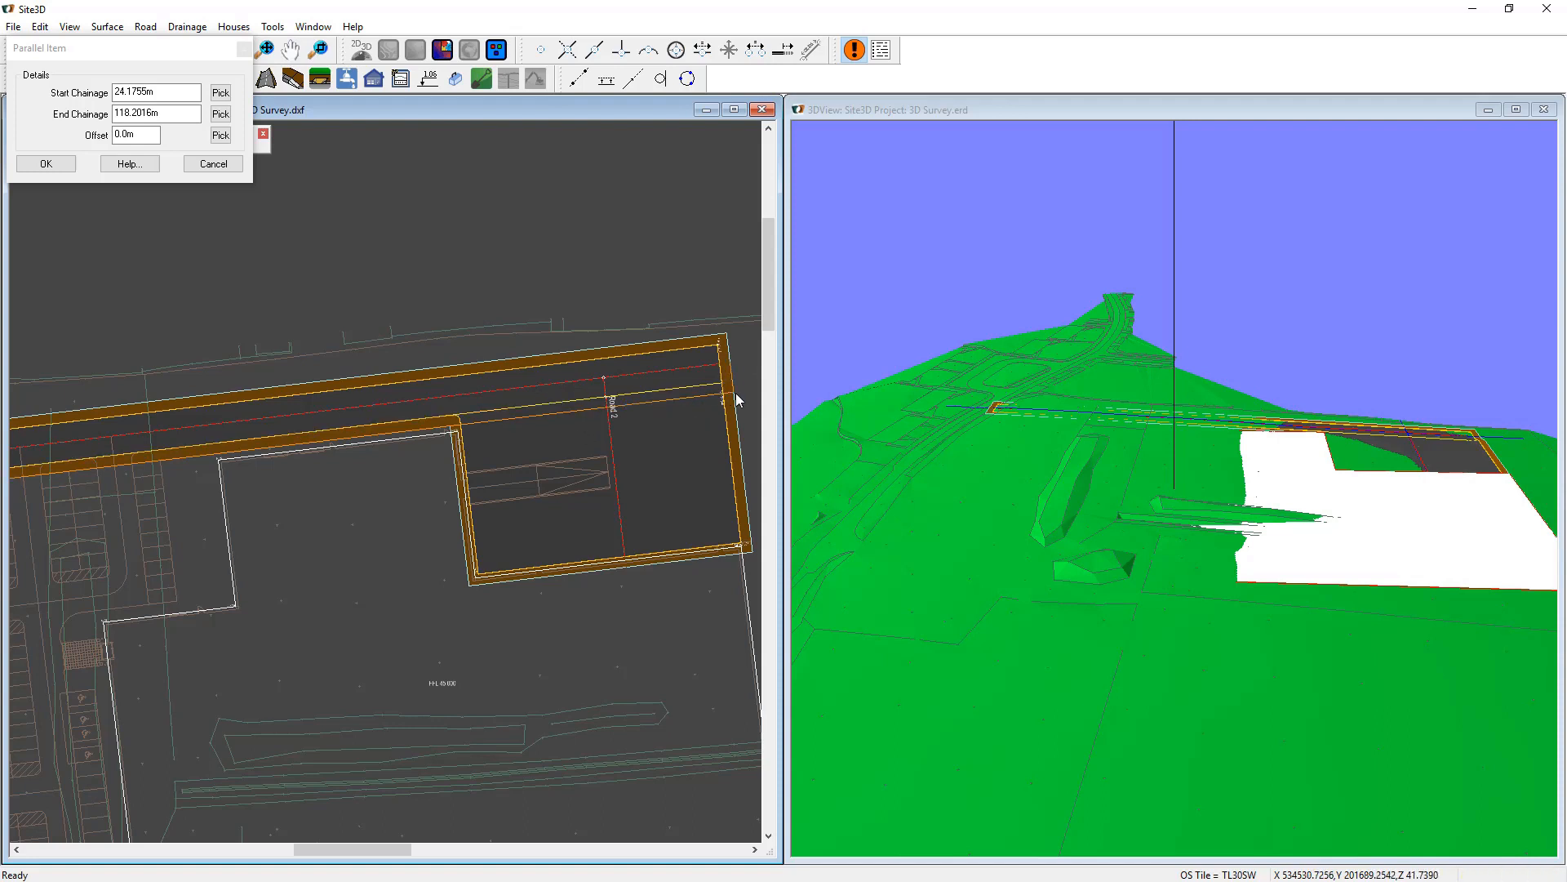
pyautogui.moveTo(232, 465); pyautogui.dragTo(329, 462, button='middle')
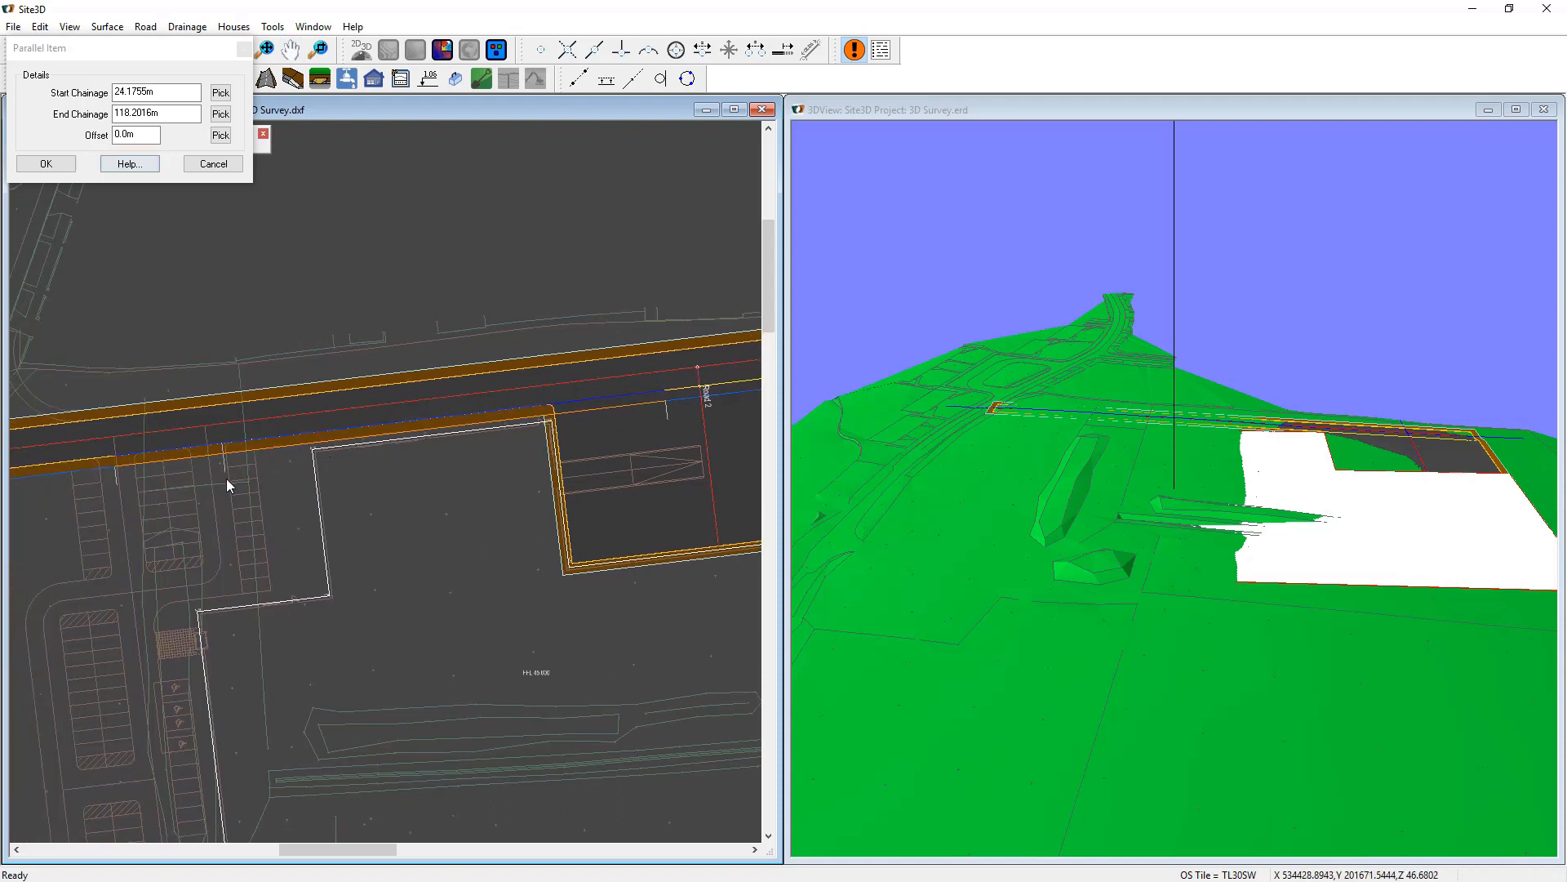
pyautogui.click(46, 164)
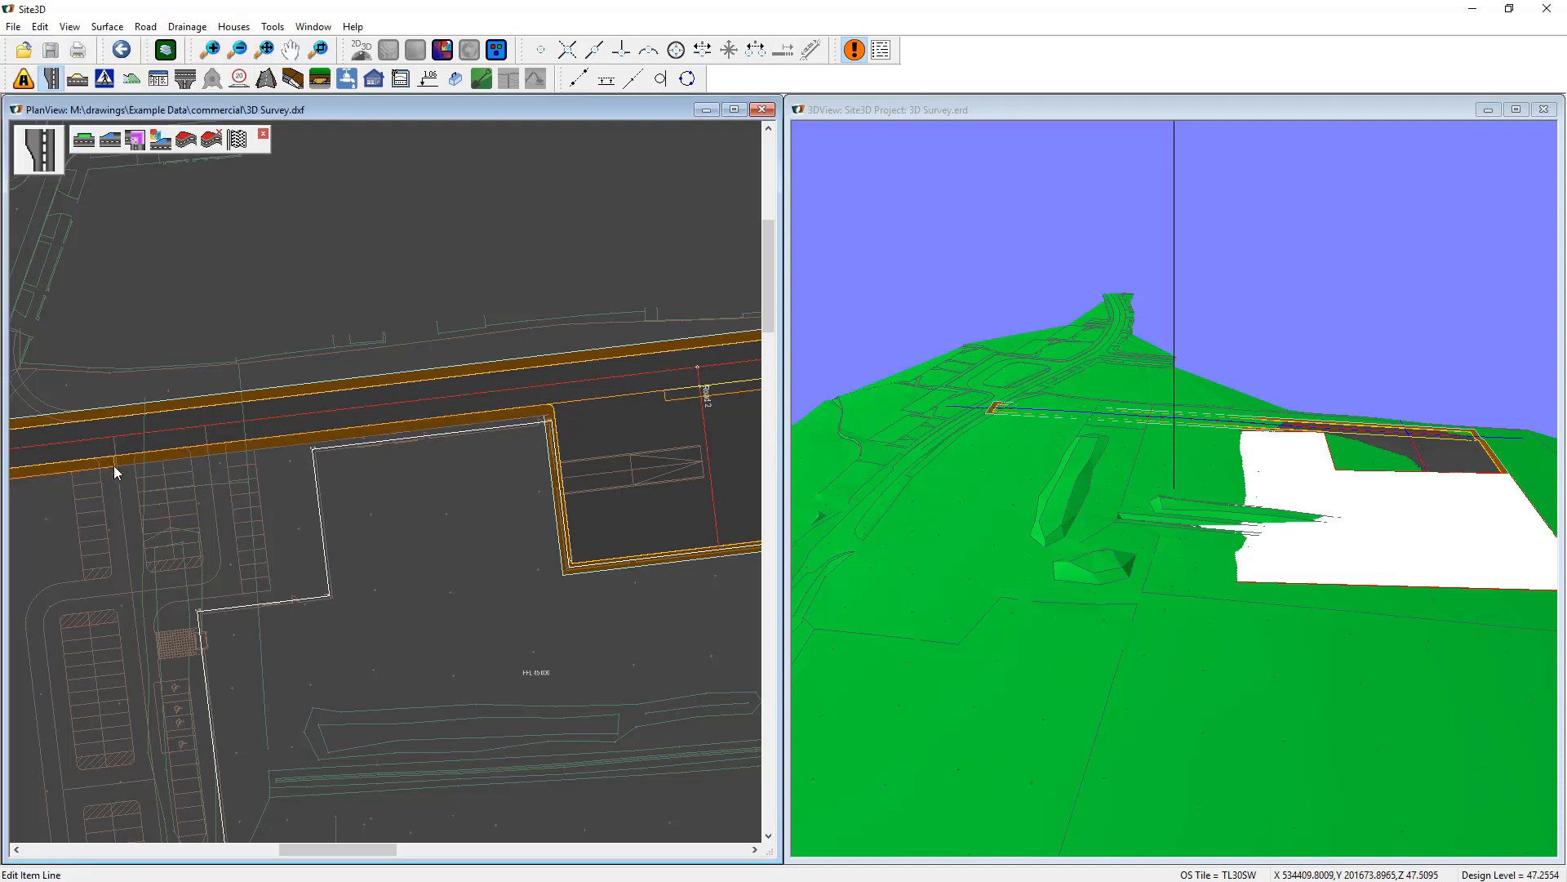
pyautogui.click(237, 140)
# Add a parallel item to Road 2's west footway edge from chainage 2.6792 m to 55.5500 m with 0.0 m offset, and apply the edit.
pyautogui.moveTo(103, 485); pyautogui.dragTo(304, 488, button='middle')
pyautogui.moveTo(410, 524); pyautogui.dragTo(385, 493, button='middle')
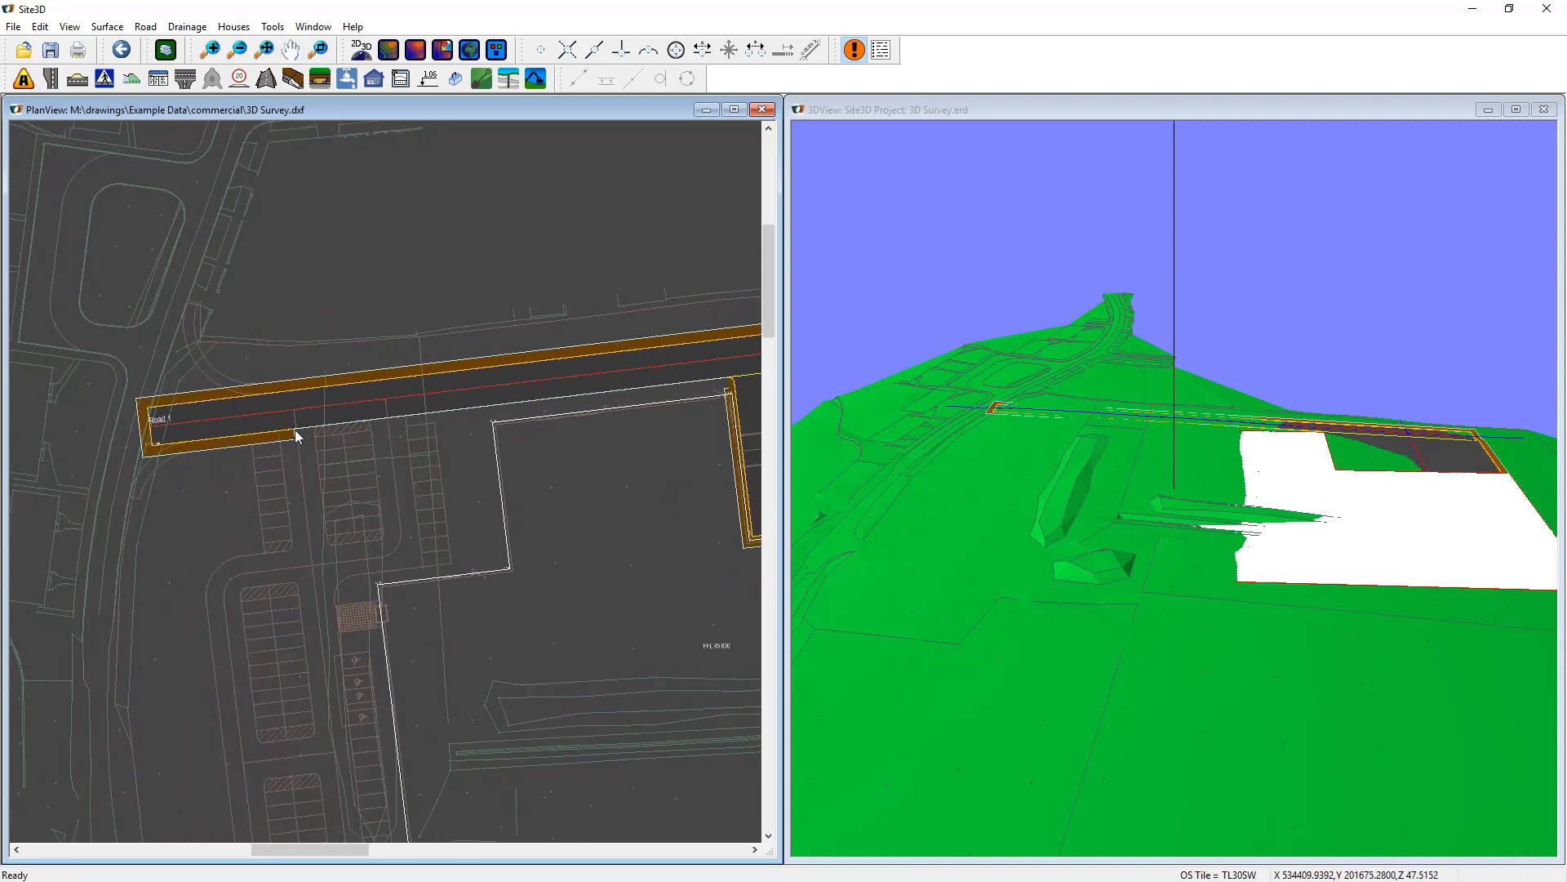
pyautogui.moveTo(454, 562); pyautogui.dragTo(255, 506, button='middle')
pyautogui.moveTo(571, 427); pyautogui.dragTo(375, 434, button='middle')
pyautogui.scroll(2, 463, 360)
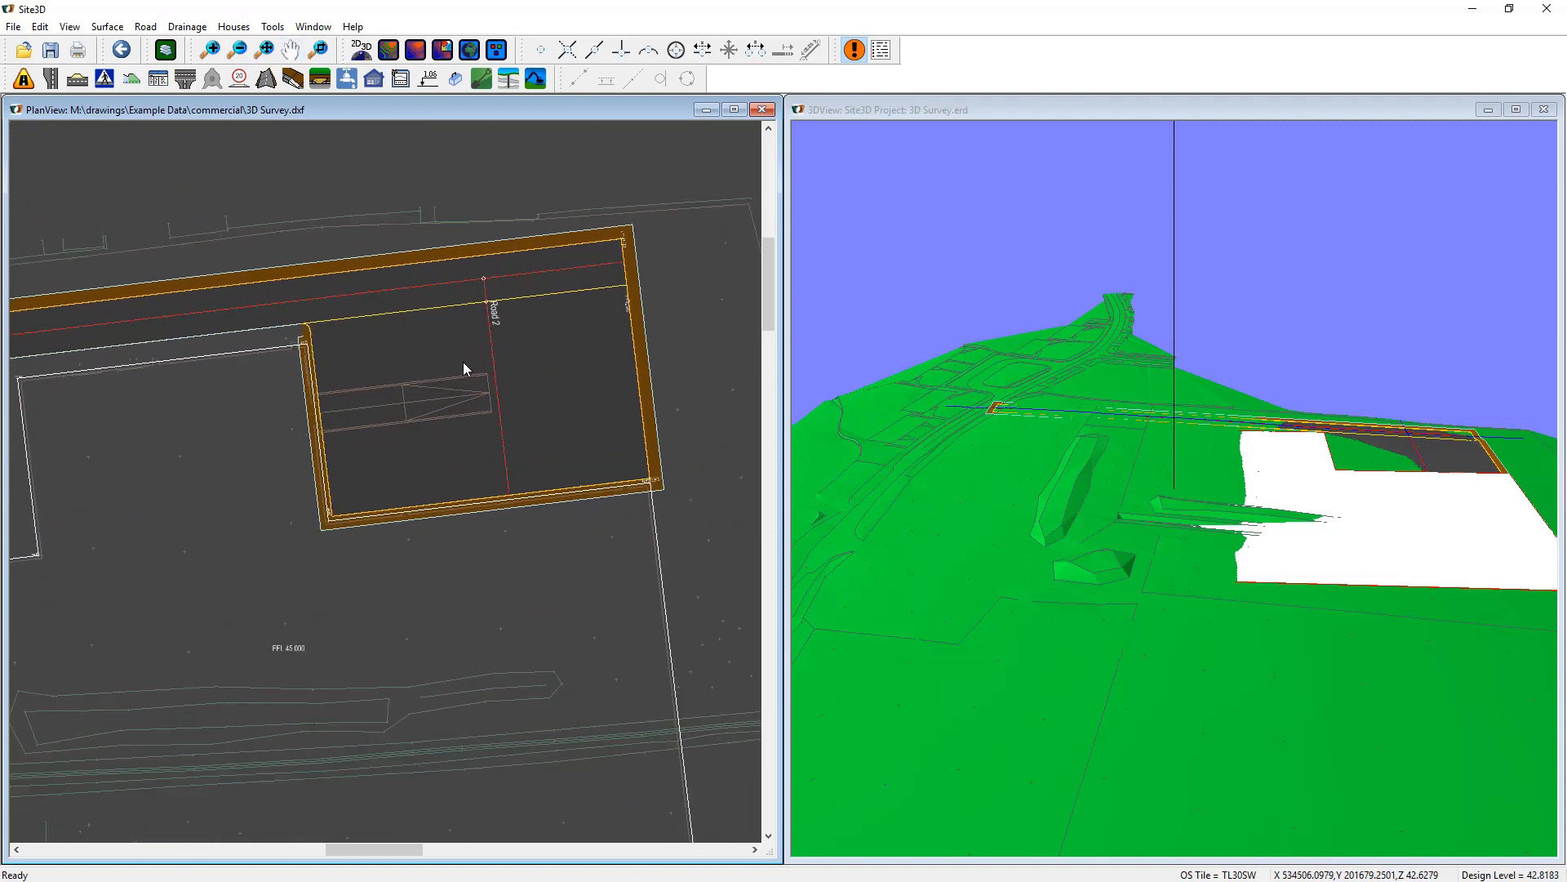
pyautogui.scroll(1, 464, 363)
pyautogui.moveTo(498, 388); pyautogui.dragTo(448, 395, button='middle')
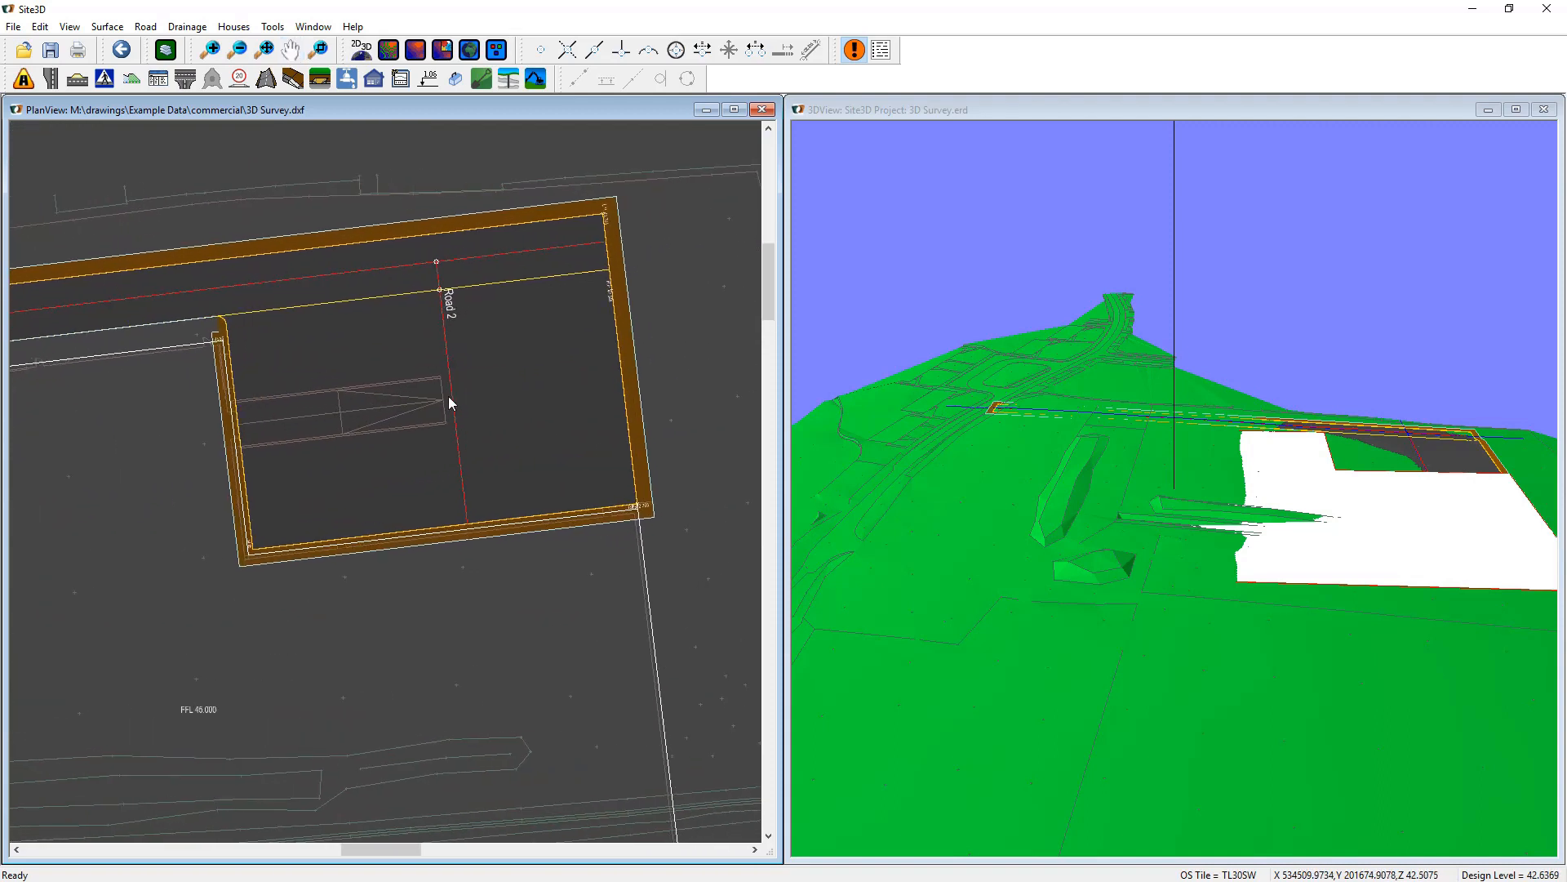
pyautogui.click(51, 79)
pyautogui.click(93, 142)
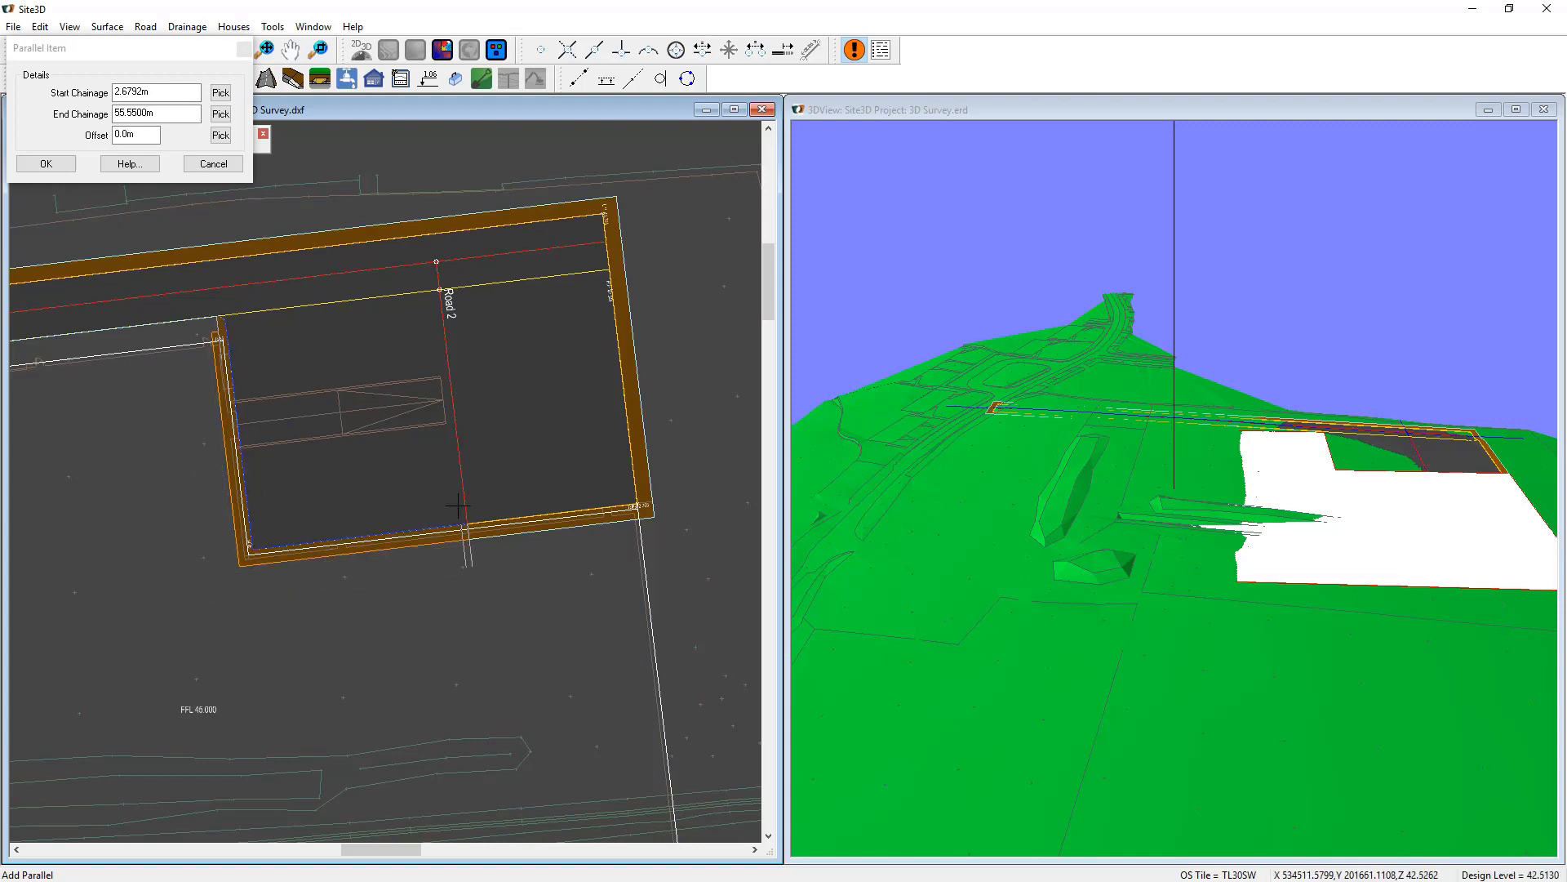
pyautogui.click(55, 169)
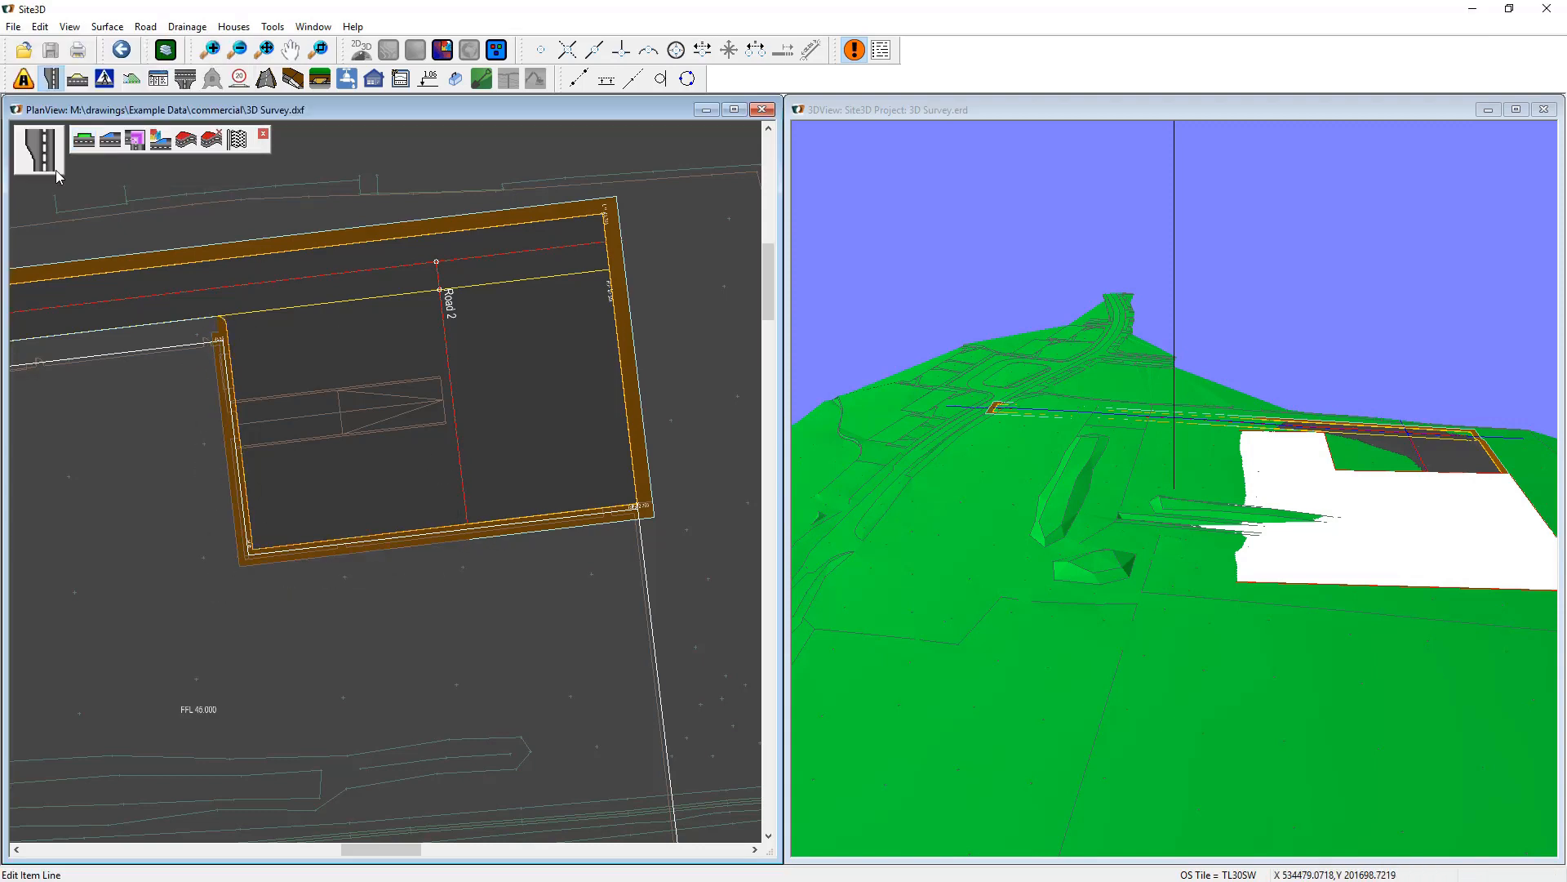
pyautogui.click(237, 140)
# Add a parallel item to Road 2's east footway edge along the yard's south end, from chainage 50.3500 m to 31.1377 m with 0.0 m offset.
pyautogui.click(51, 78)
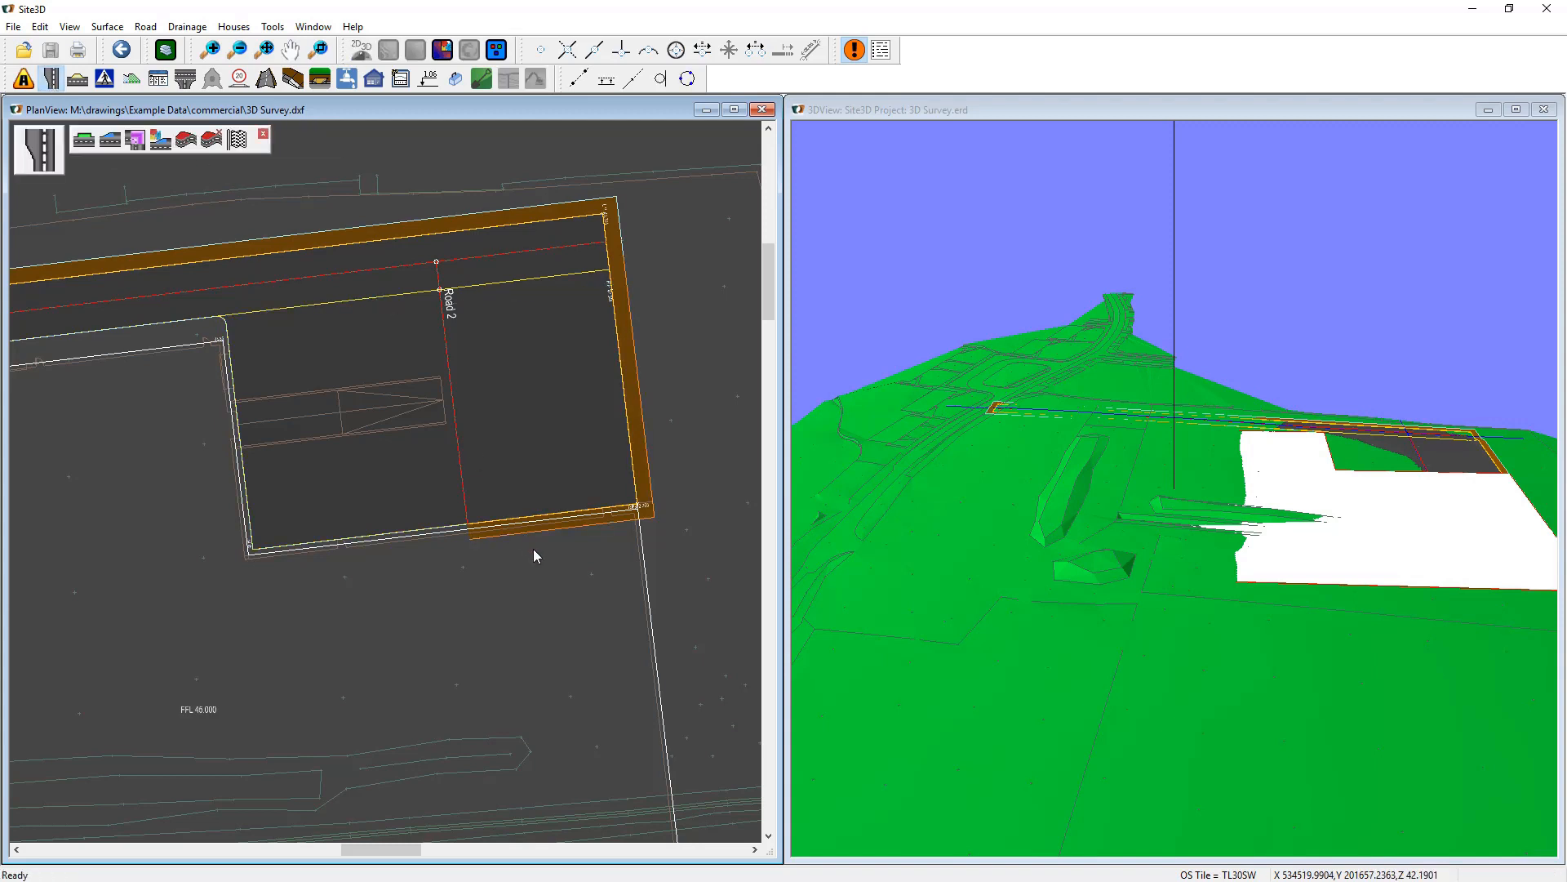
pyautogui.click(84, 140)
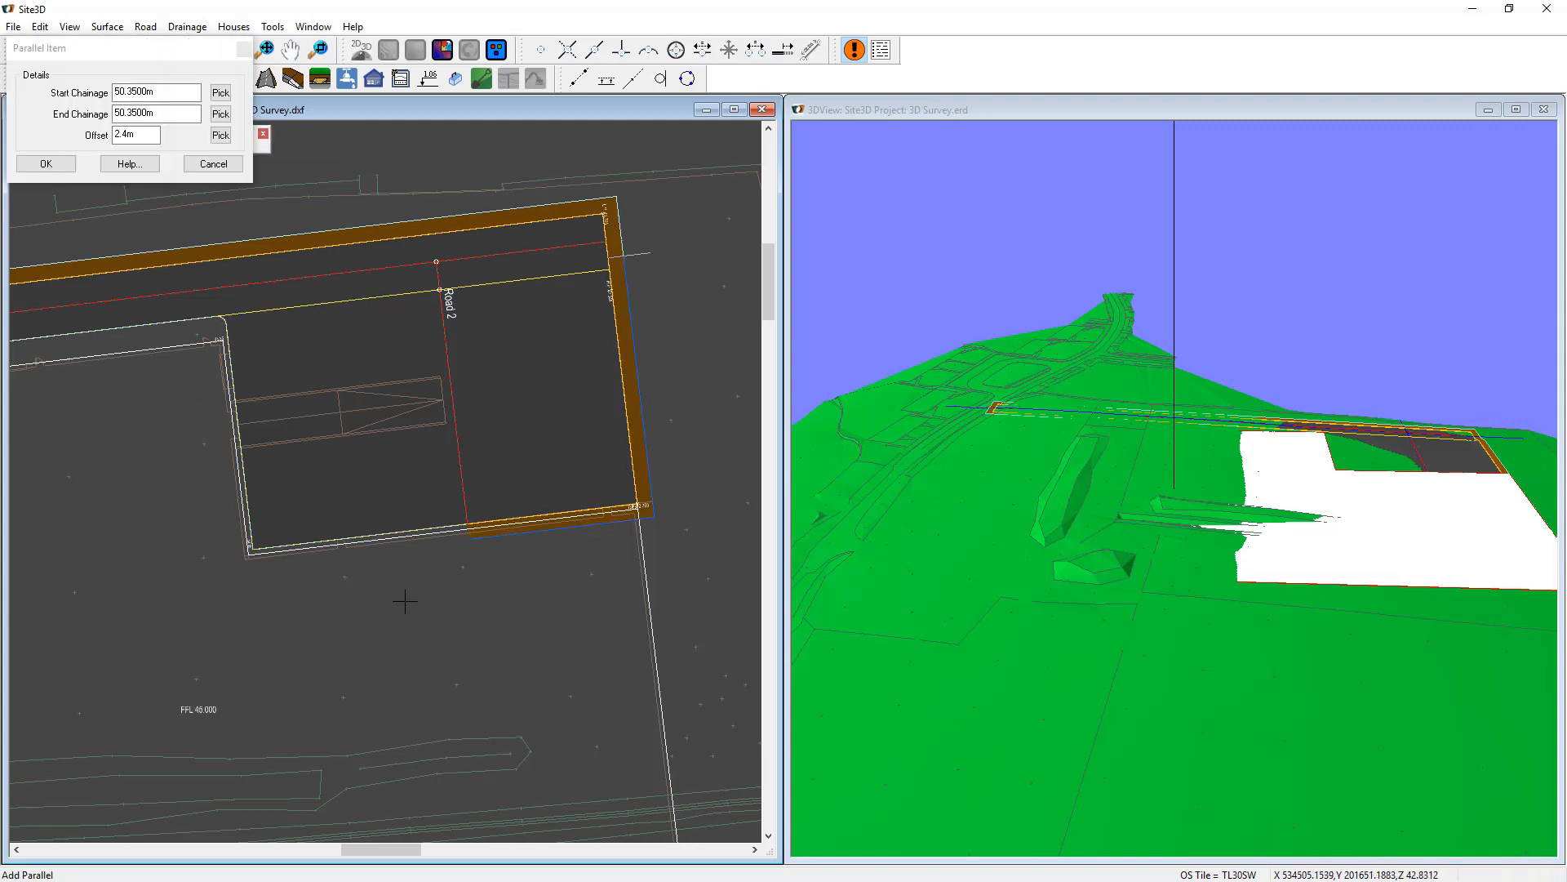
pyautogui.scroll(3, 459, 511)
pyautogui.scroll(3, 421, 505)
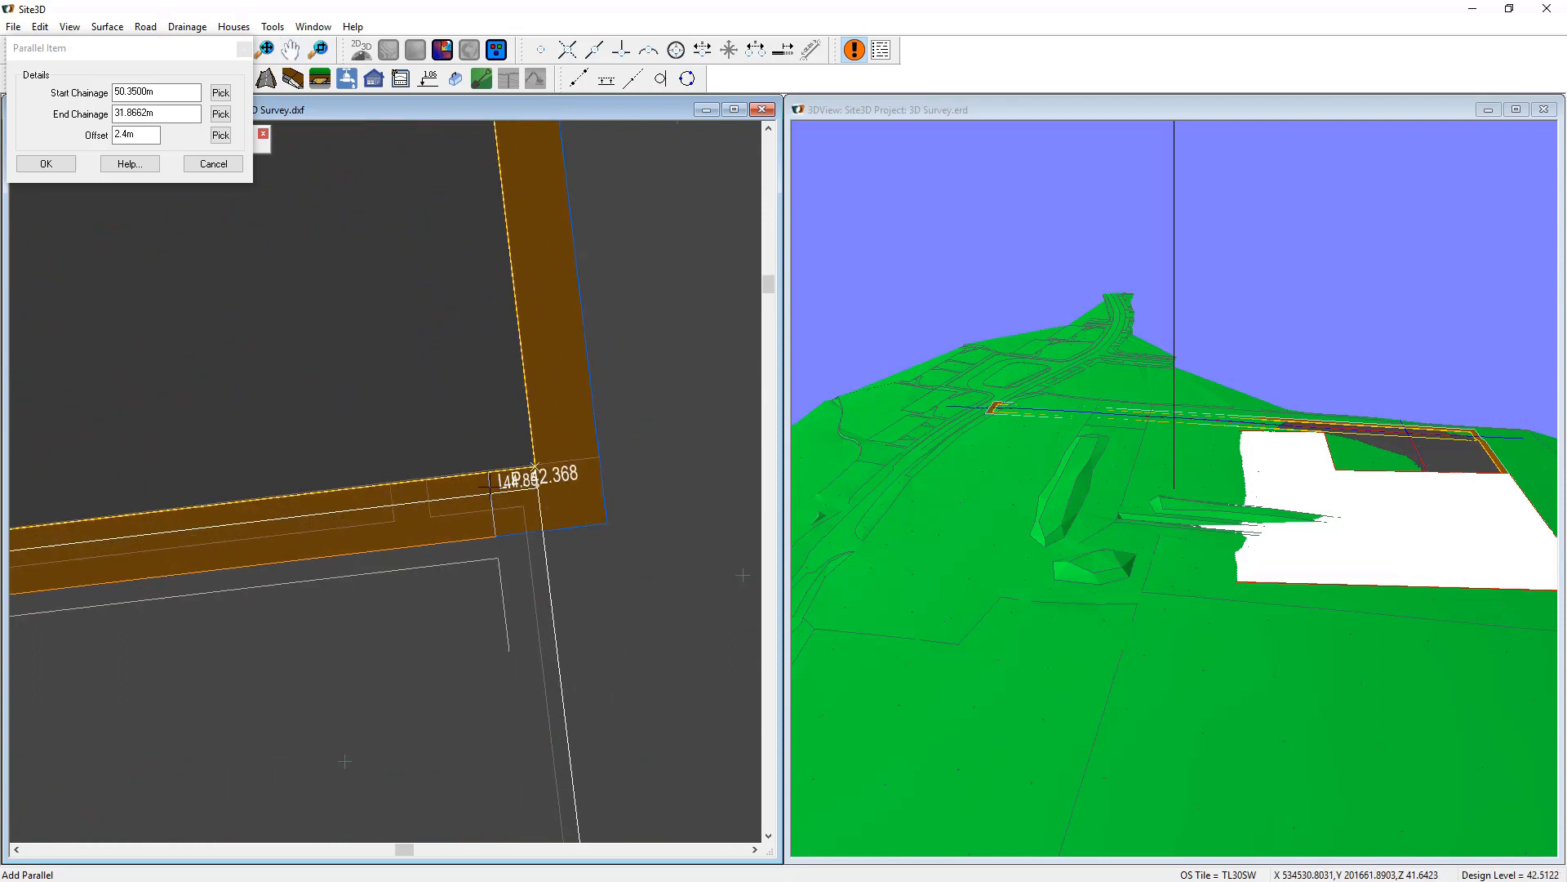
pyautogui.scroll(1, 529, 470)
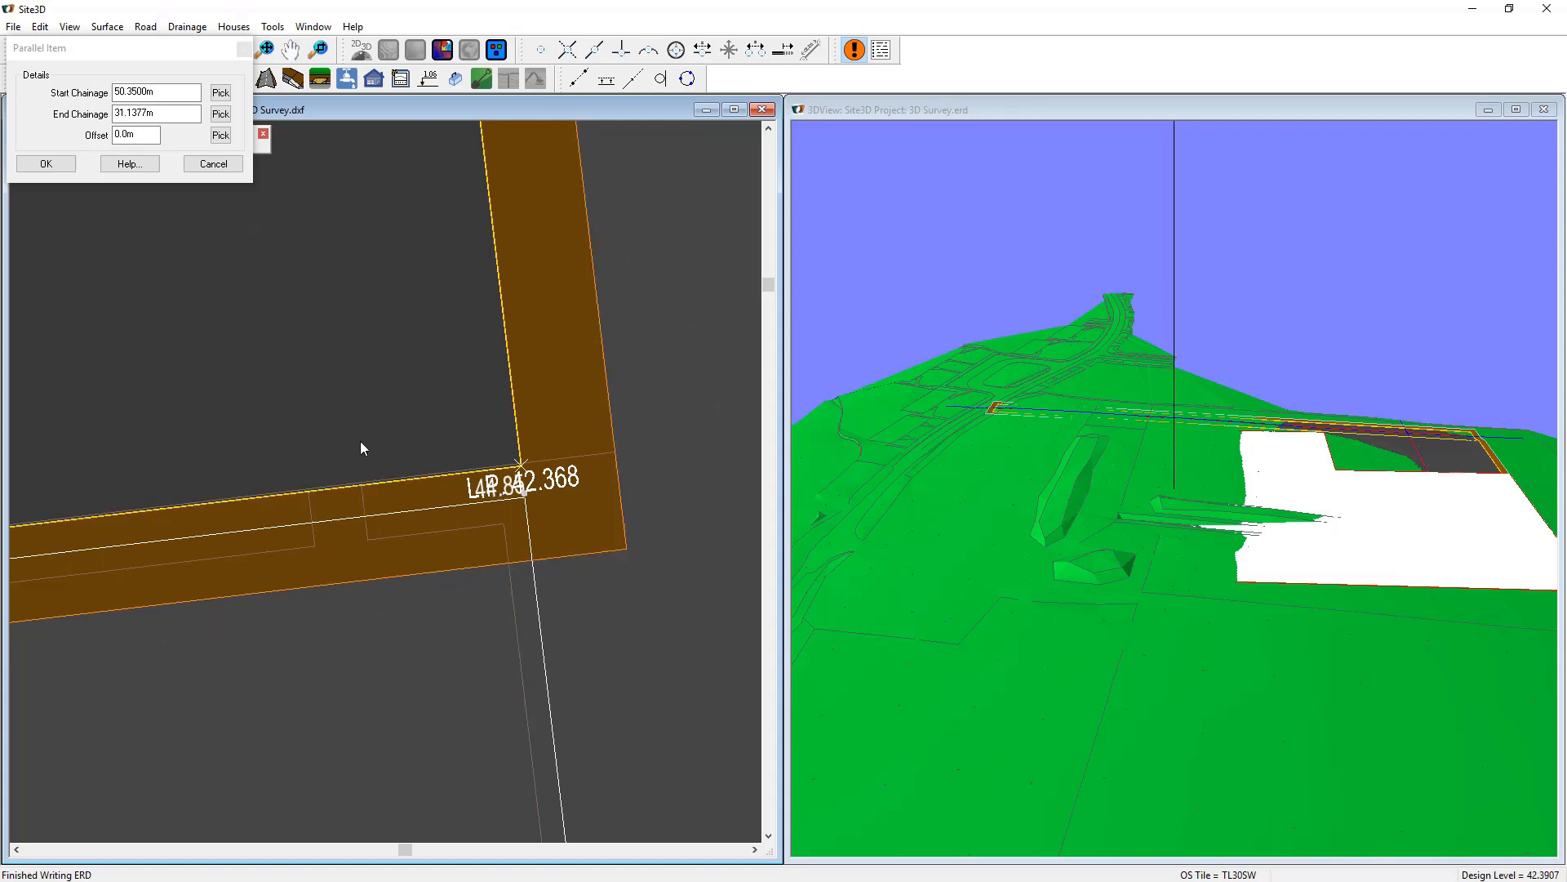
pyautogui.scroll(-2, 423, 456)
pyautogui.click(46, 164)
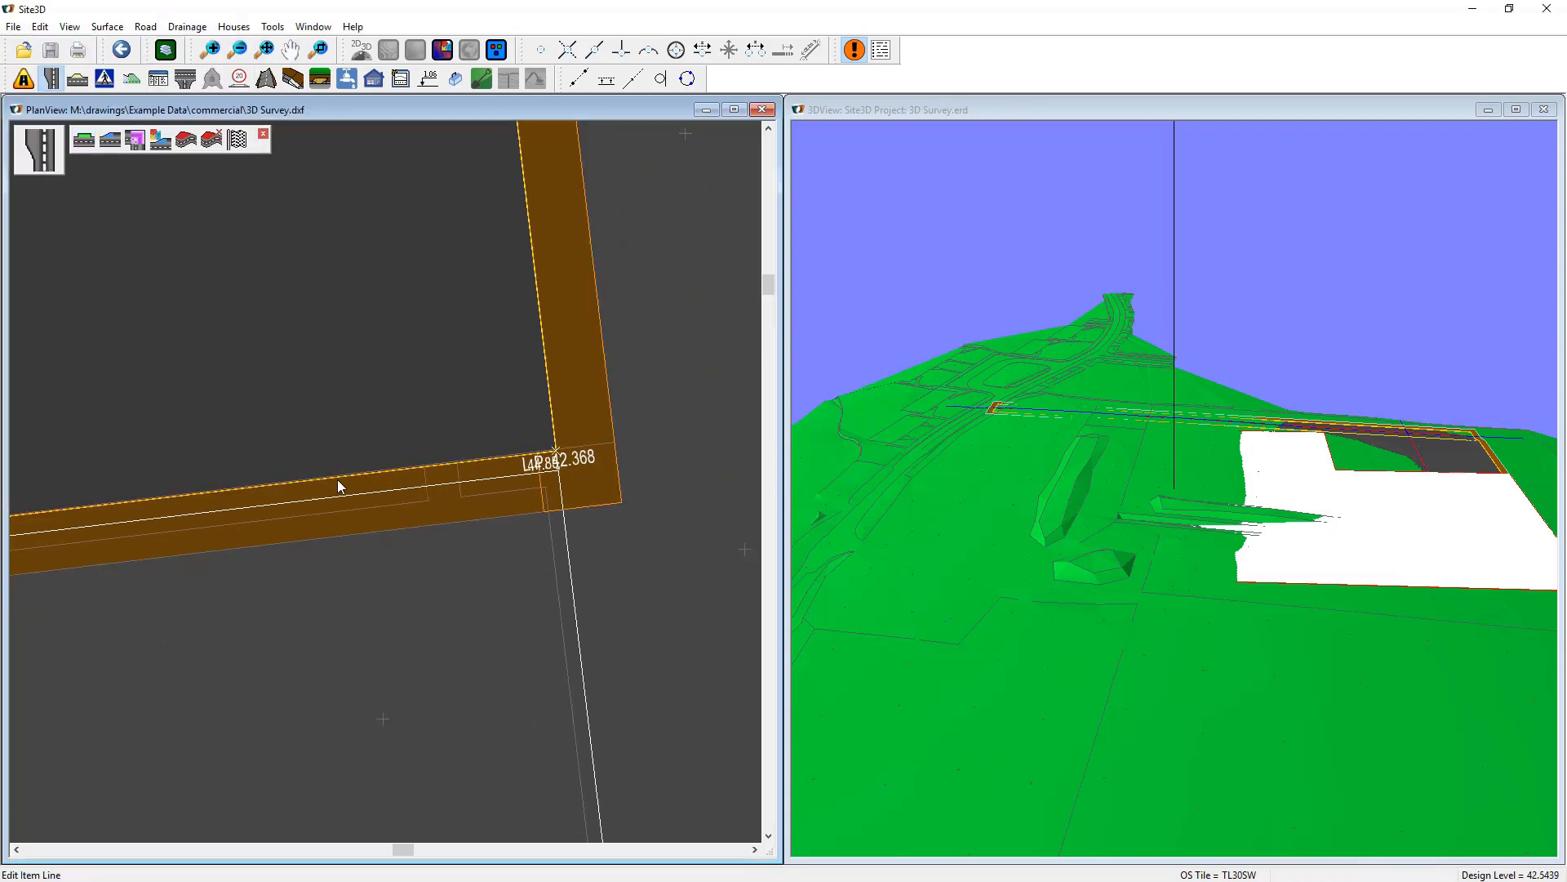
# Mitre the footway edge at the yard's southeast corner from chainage 29.8046 m to 31.7773 m with 0.0 m radius, and apply the edit.
pyautogui.scroll(-1, 341, 486)
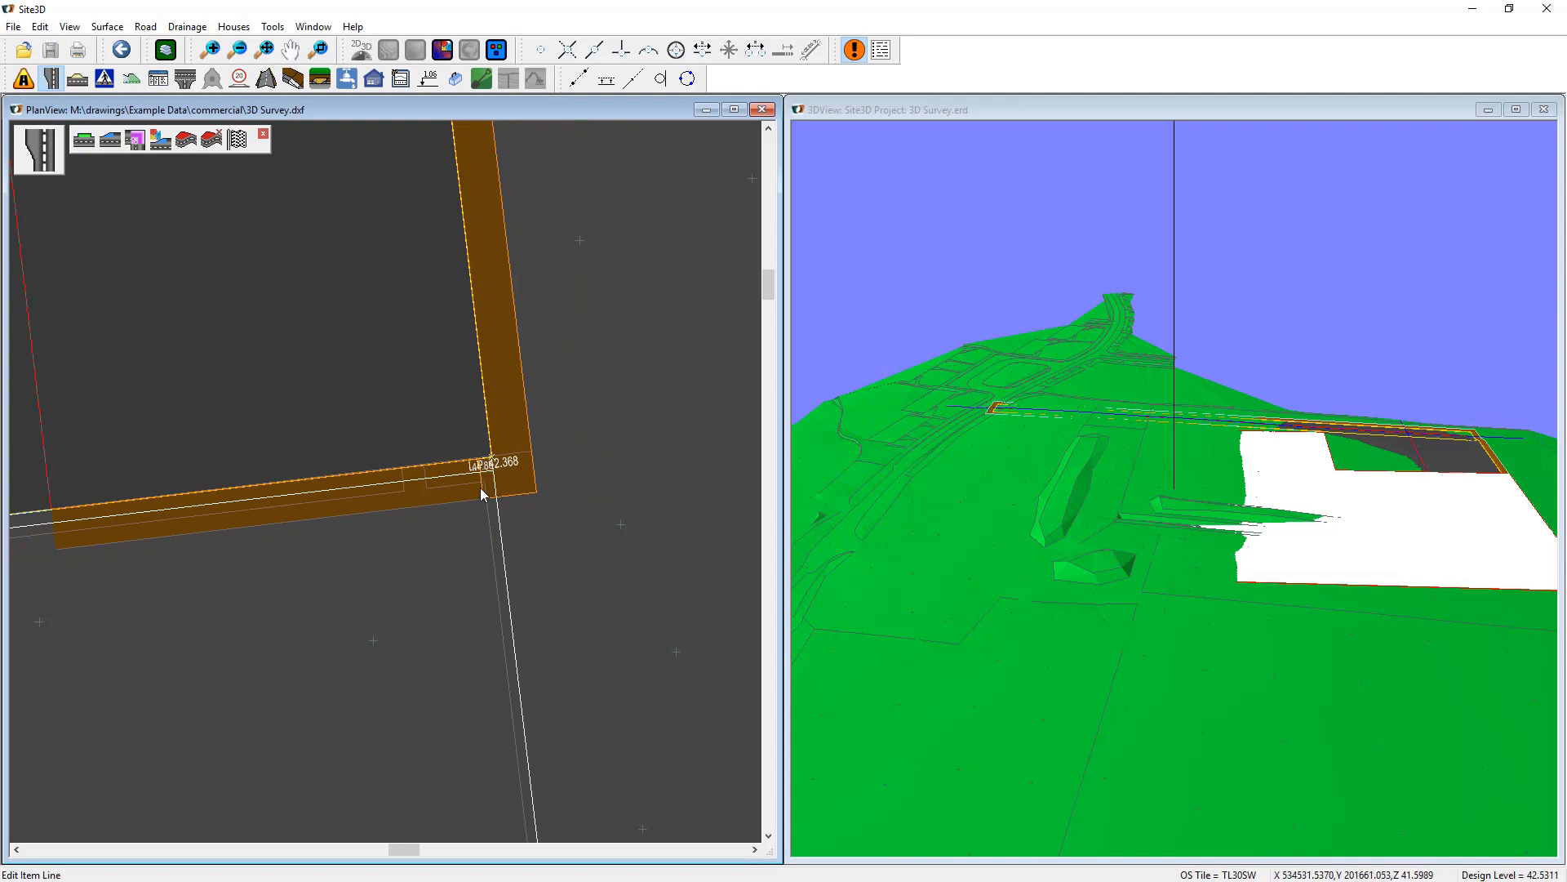
pyautogui.scroll(1, 514, 462)
pyautogui.scroll(1, 485, 457)
pyautogui.click(136, 142)
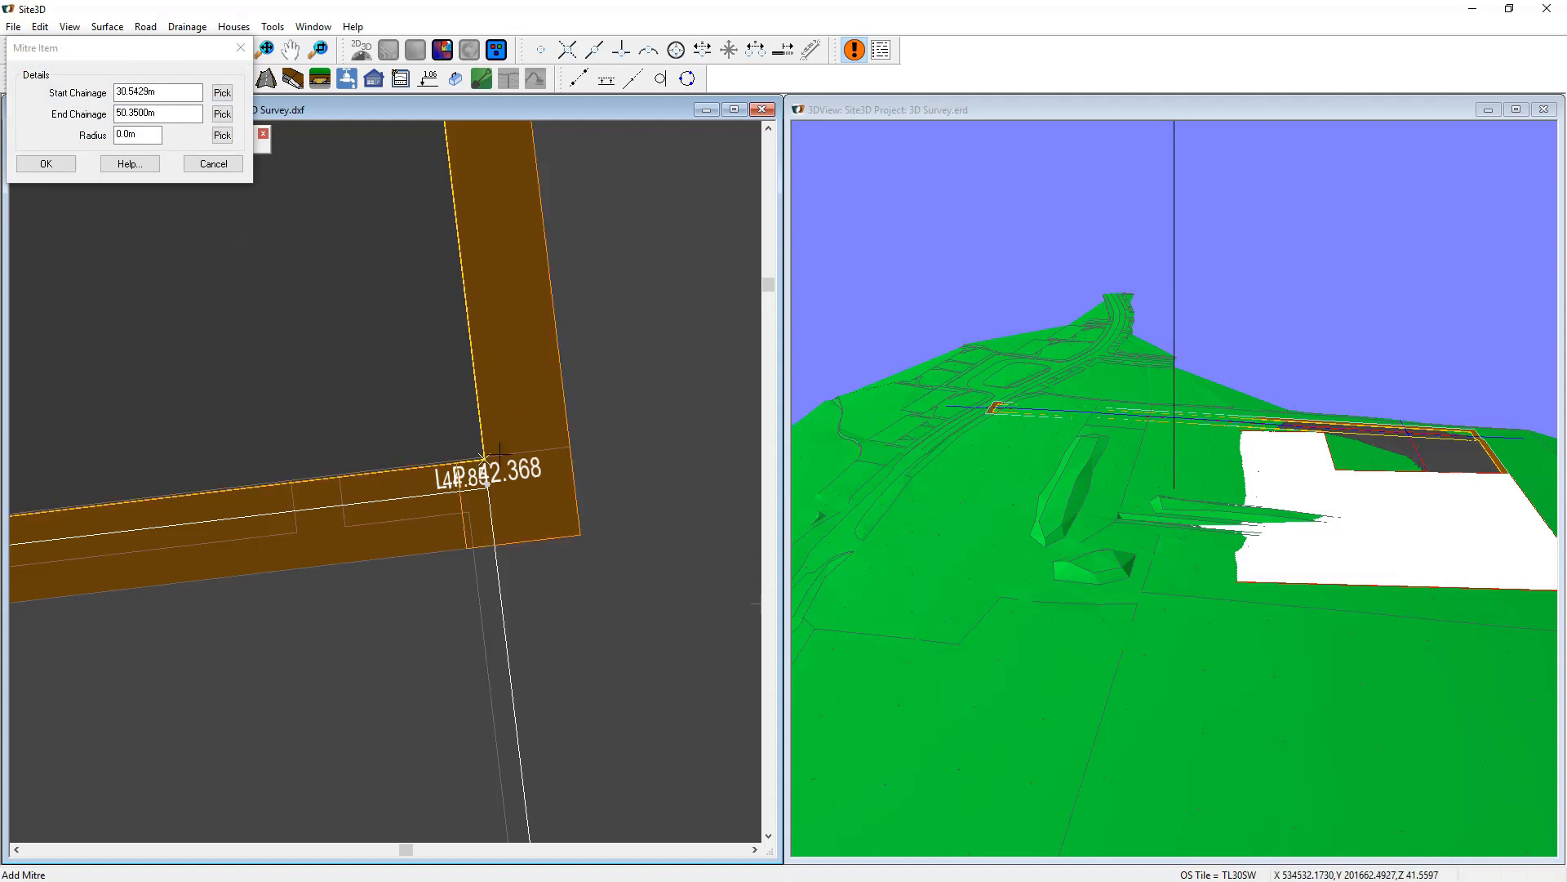
pyautogui.click(569, 414)
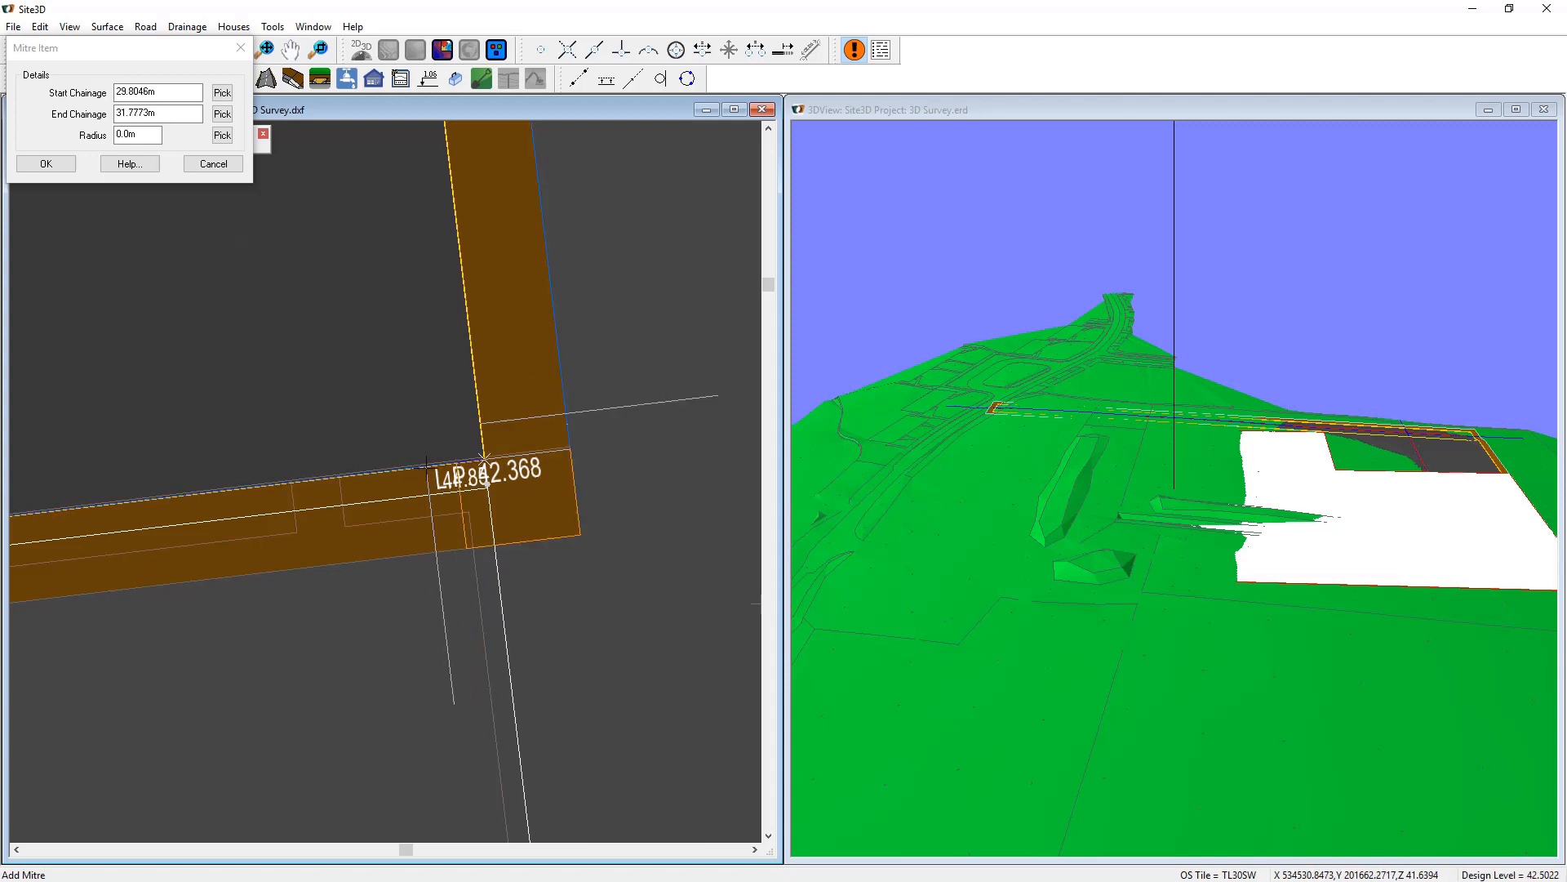
pyautogui.click(569, 455)
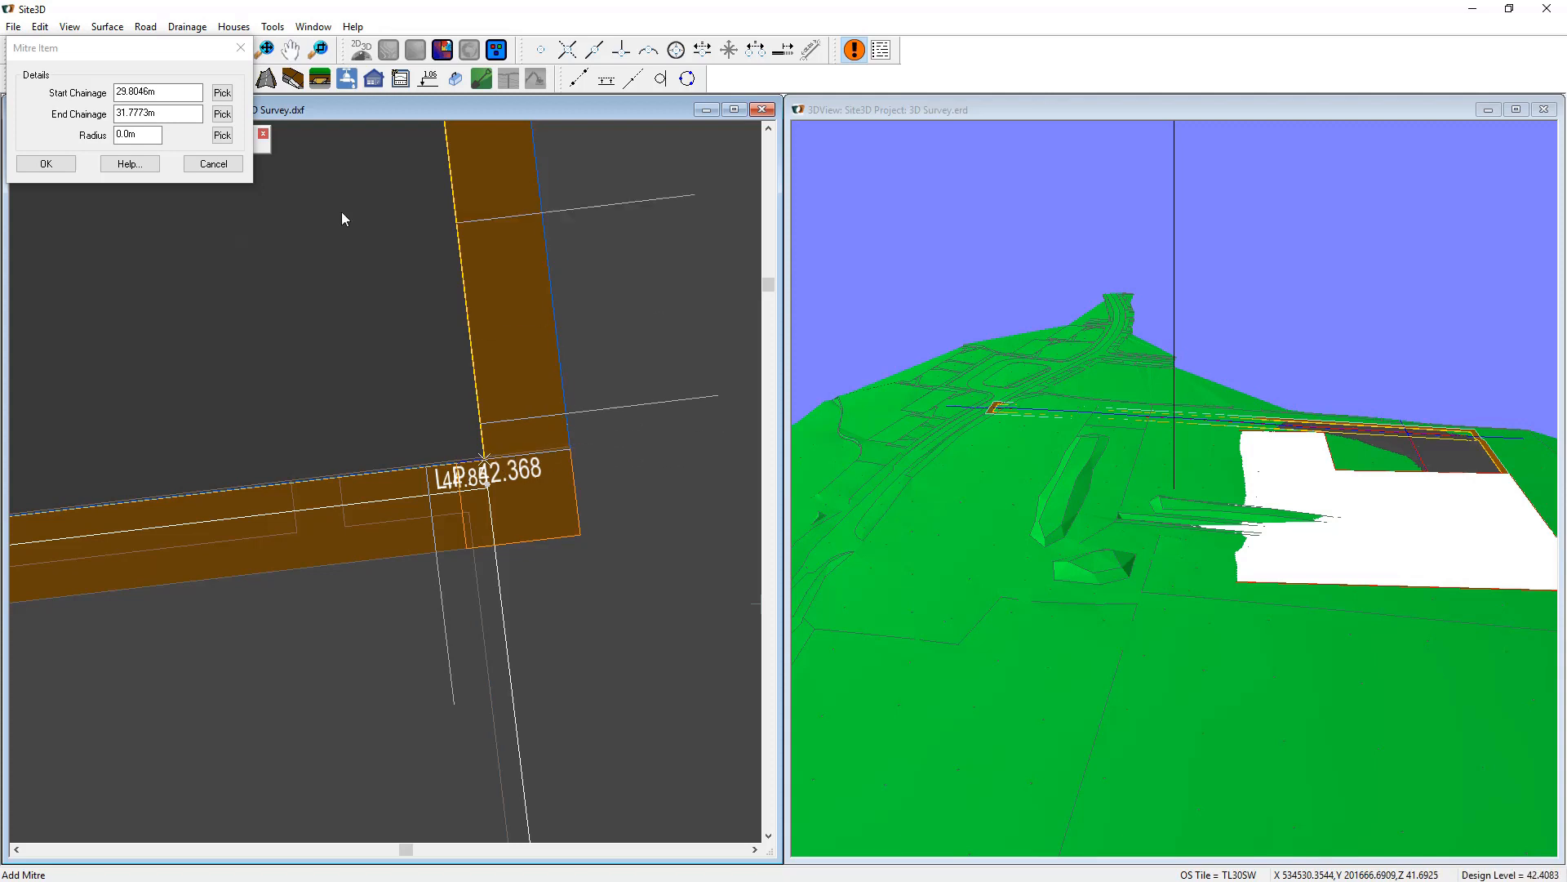
pyautogui.click(45, 164)
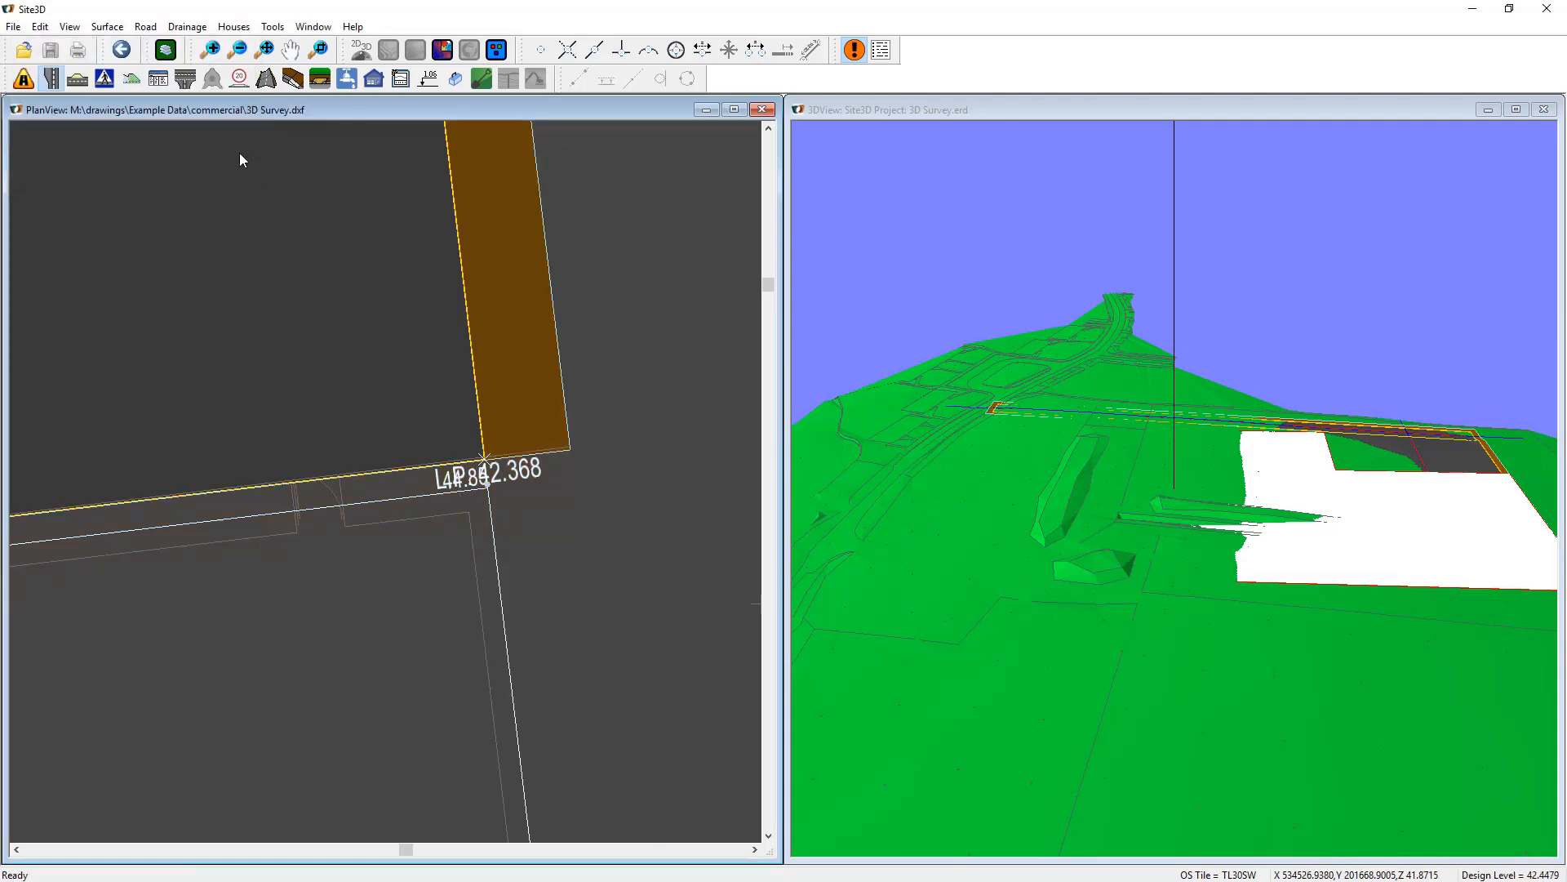
# Draw a new road centreline from Road 1 south along the car park's central aisle to its southern end.
pyautogui.scroll(-5, 353, 428)
pyautogui.moveTo(214, 382); pyautogui.dragTo(485, 432, button='middle')
pyautogui.scroll(-2, 485, 432)
pyautogui.moveTo(321, 402); pyautogui.dragTo(499, 361, button='middle')
pyautogui.scroll(-2, 376, 436)
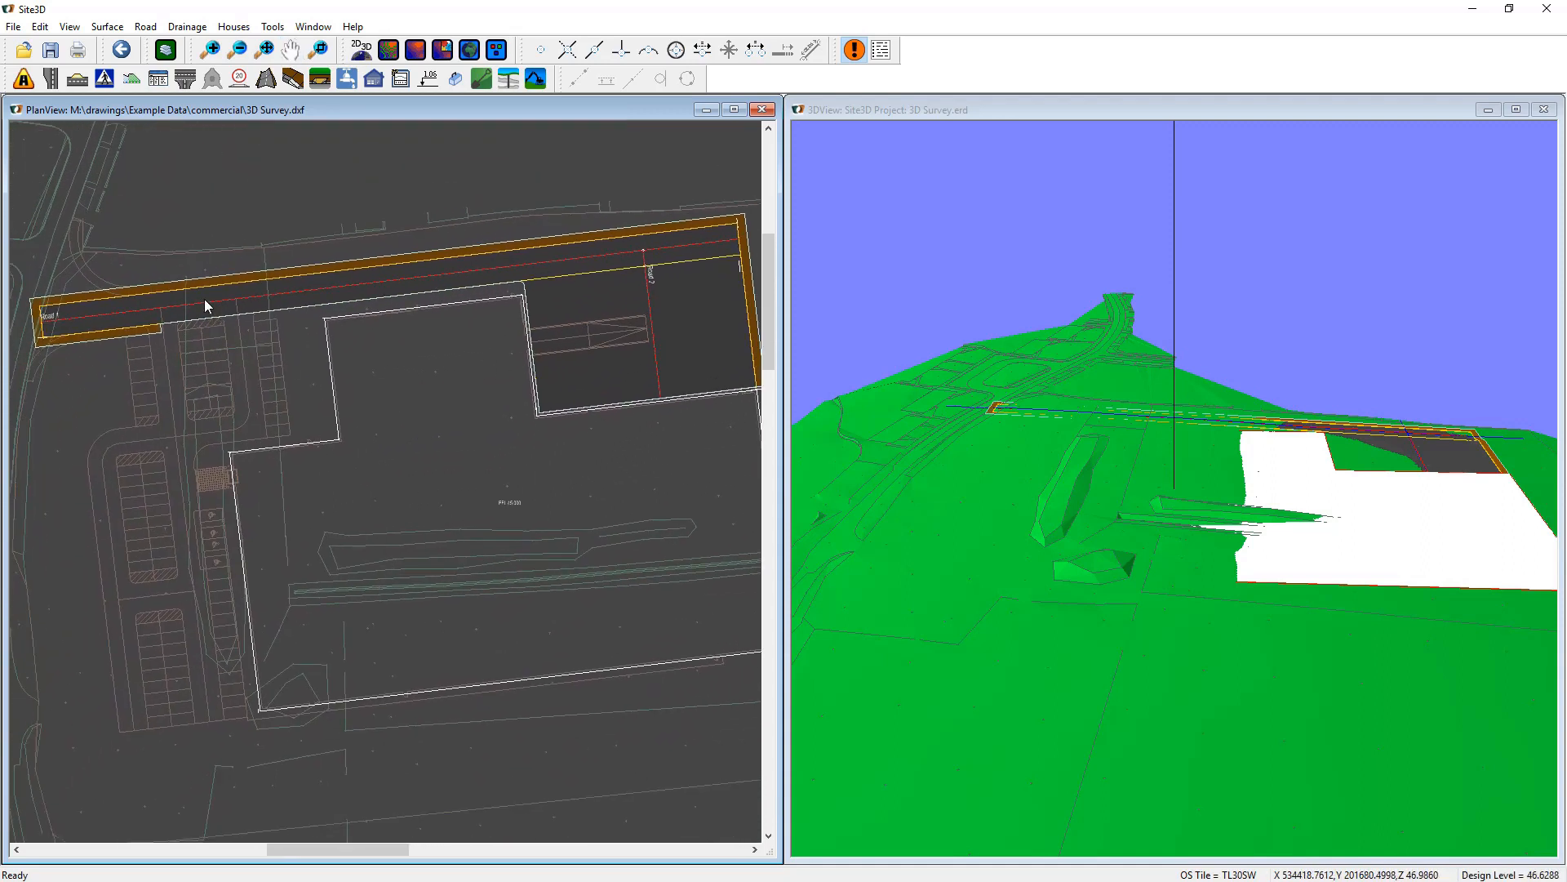
pyautogui.click(12, 82)
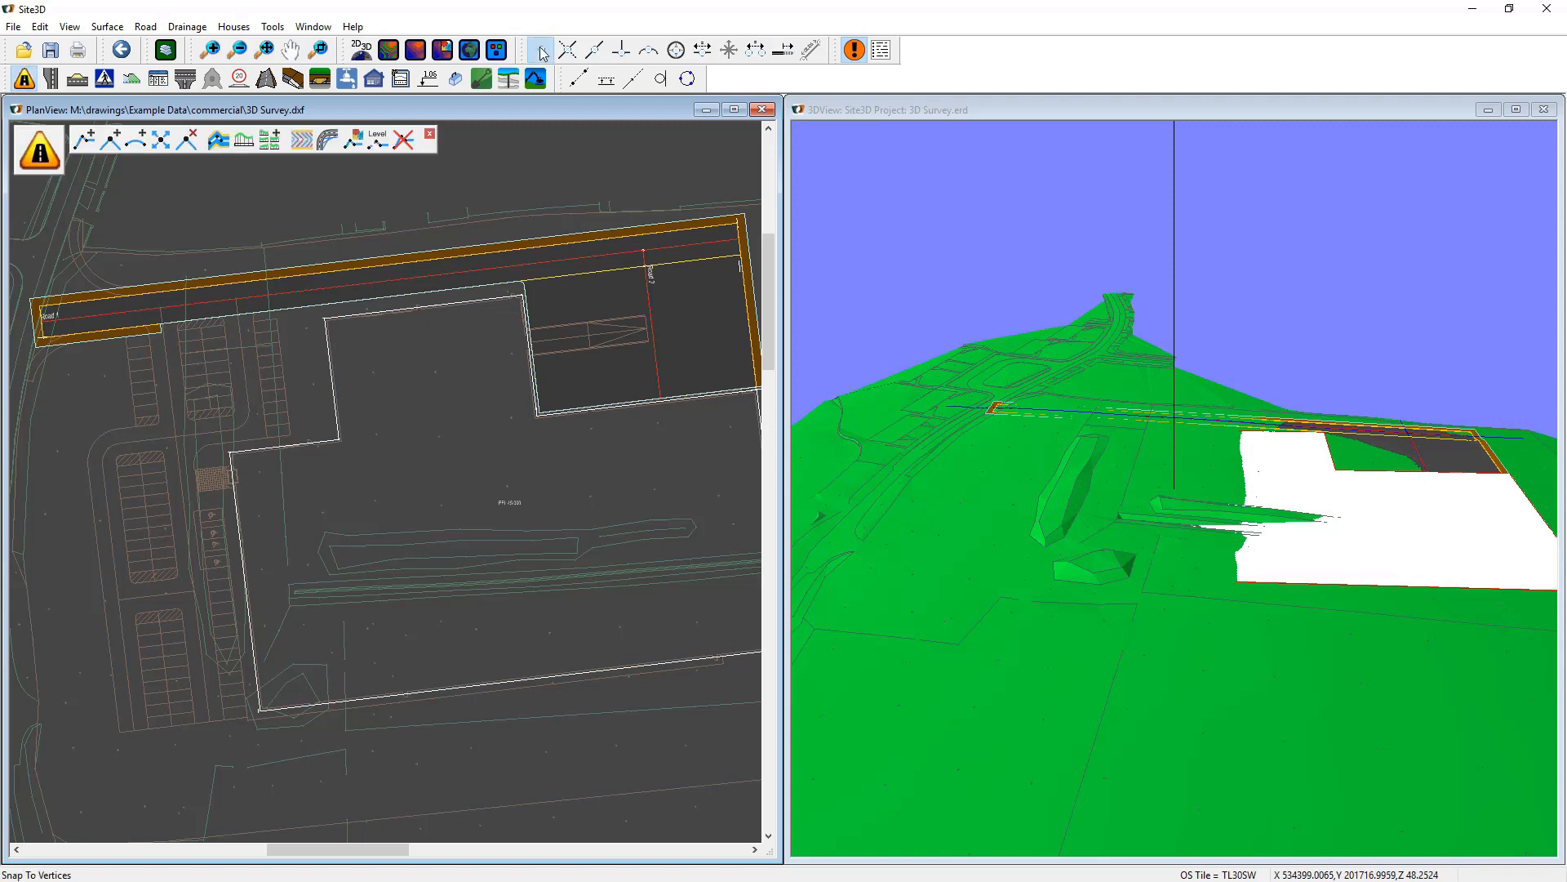
pyautogui.click(83, 140)
pyautogui.scroll(1, 209, 253)
pyautogui.click(209, 235)
pyautogui.click(275, 778)
pyautogui.rightClick(294, 698)
pyautogui.click(217, 838)
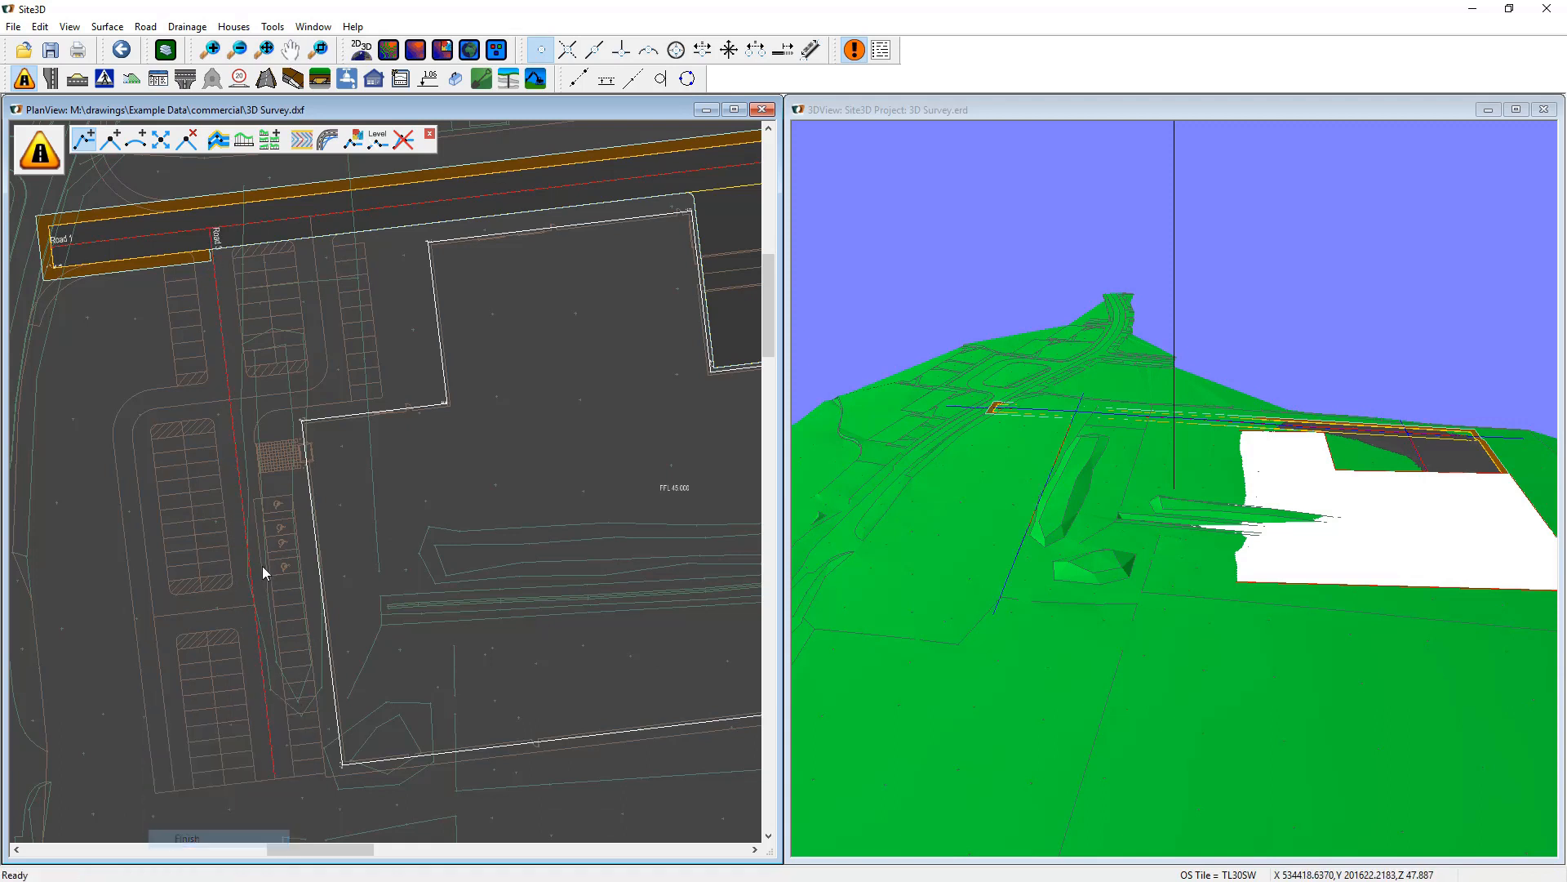
# Draw a centreline from Road 1 down the car park's eastern aisle, curving west to meet the central aisle's centreline.
pyautogui.click(84, 141)
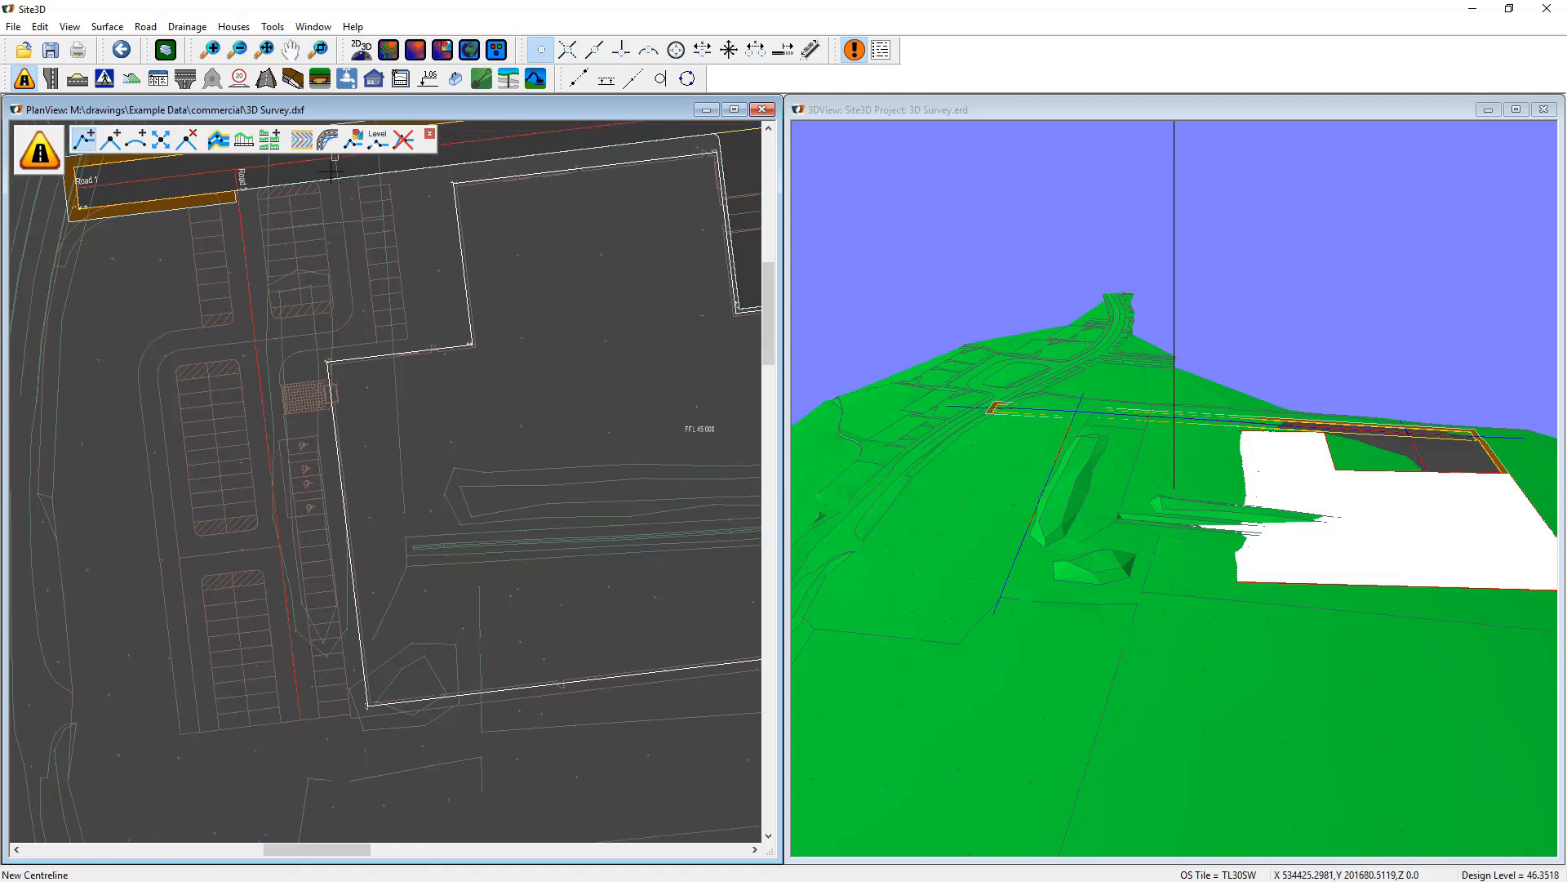
pyautogui.click(646, 56)
pyautogui.click(349, 324)
pyautogui.click(541, 50)
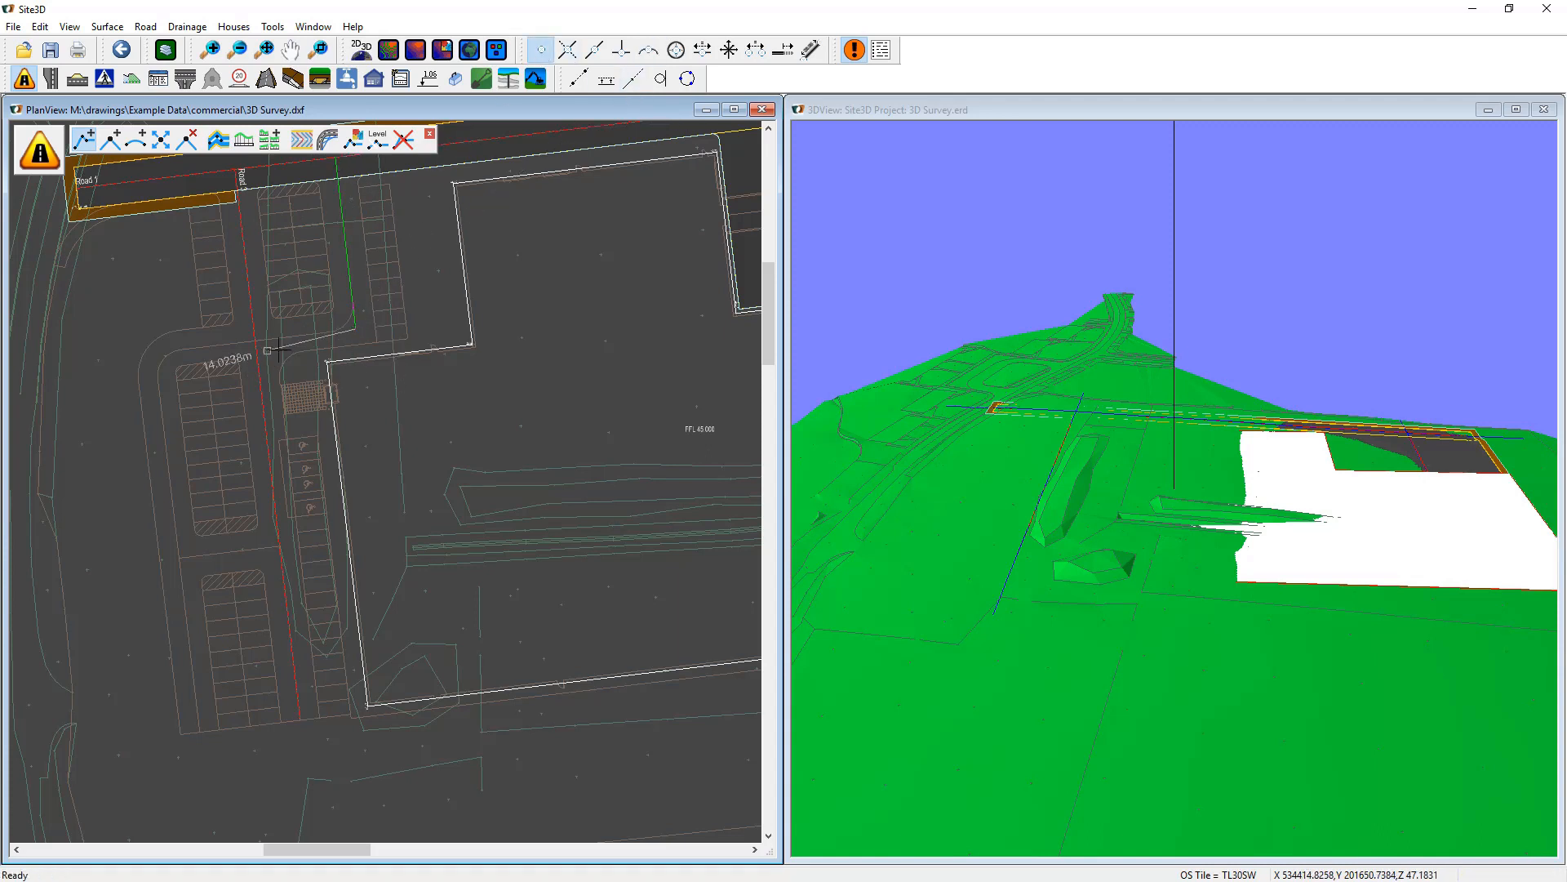
pyautogui.rightClick(305, 333)
pyautogui.click(232, 463)
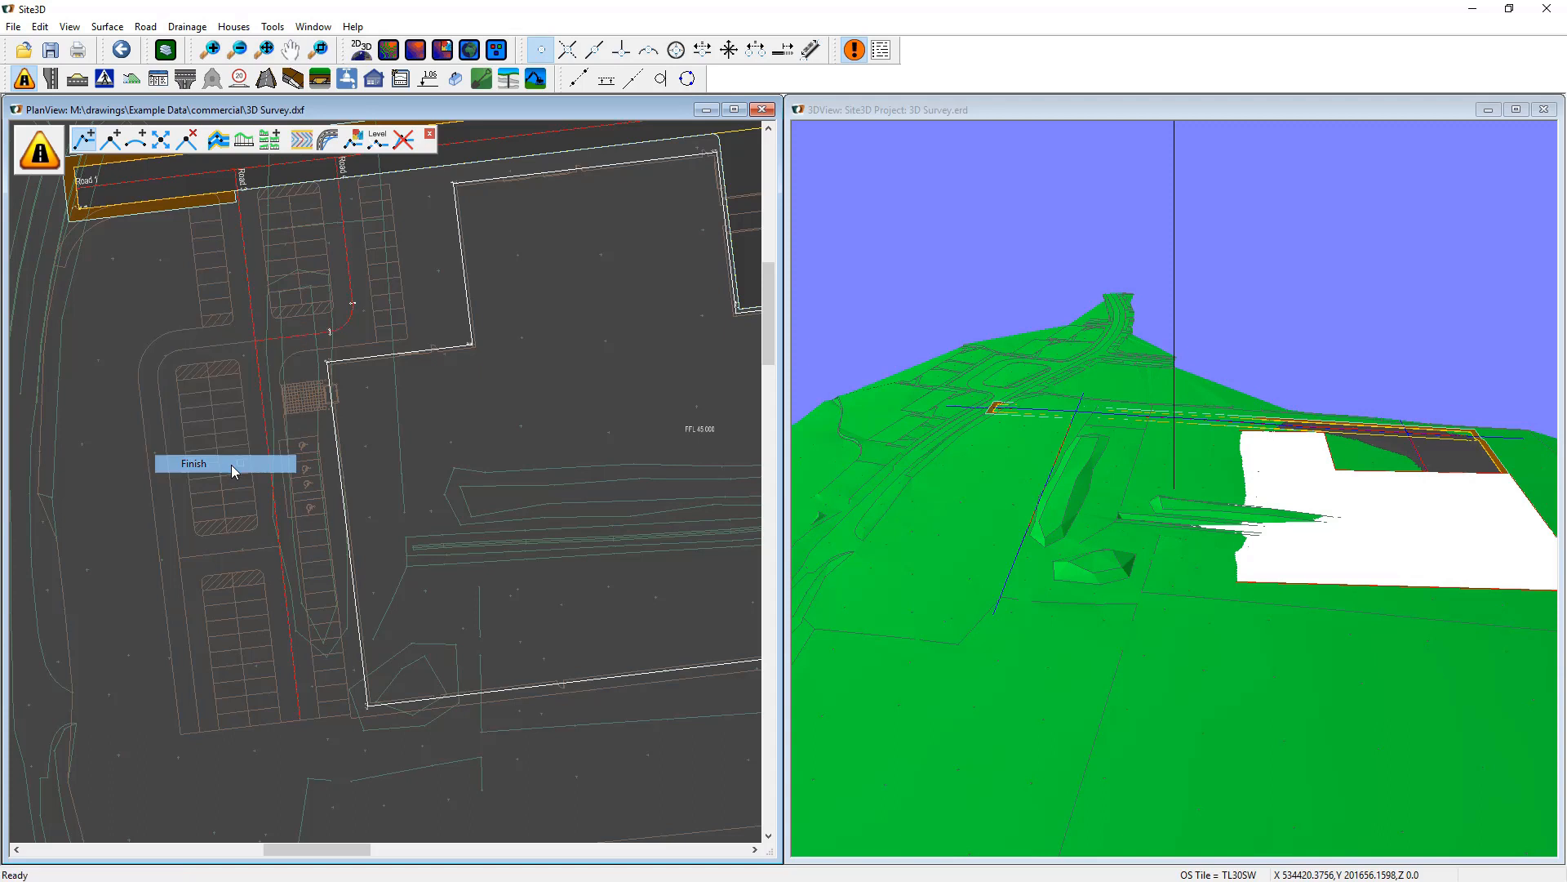
# Draw a centreline from the central aisle west, curving south down the car park's western aisle to its southern end.
pyautogui.click(331, 351)
pyautogui.click(649, 50)
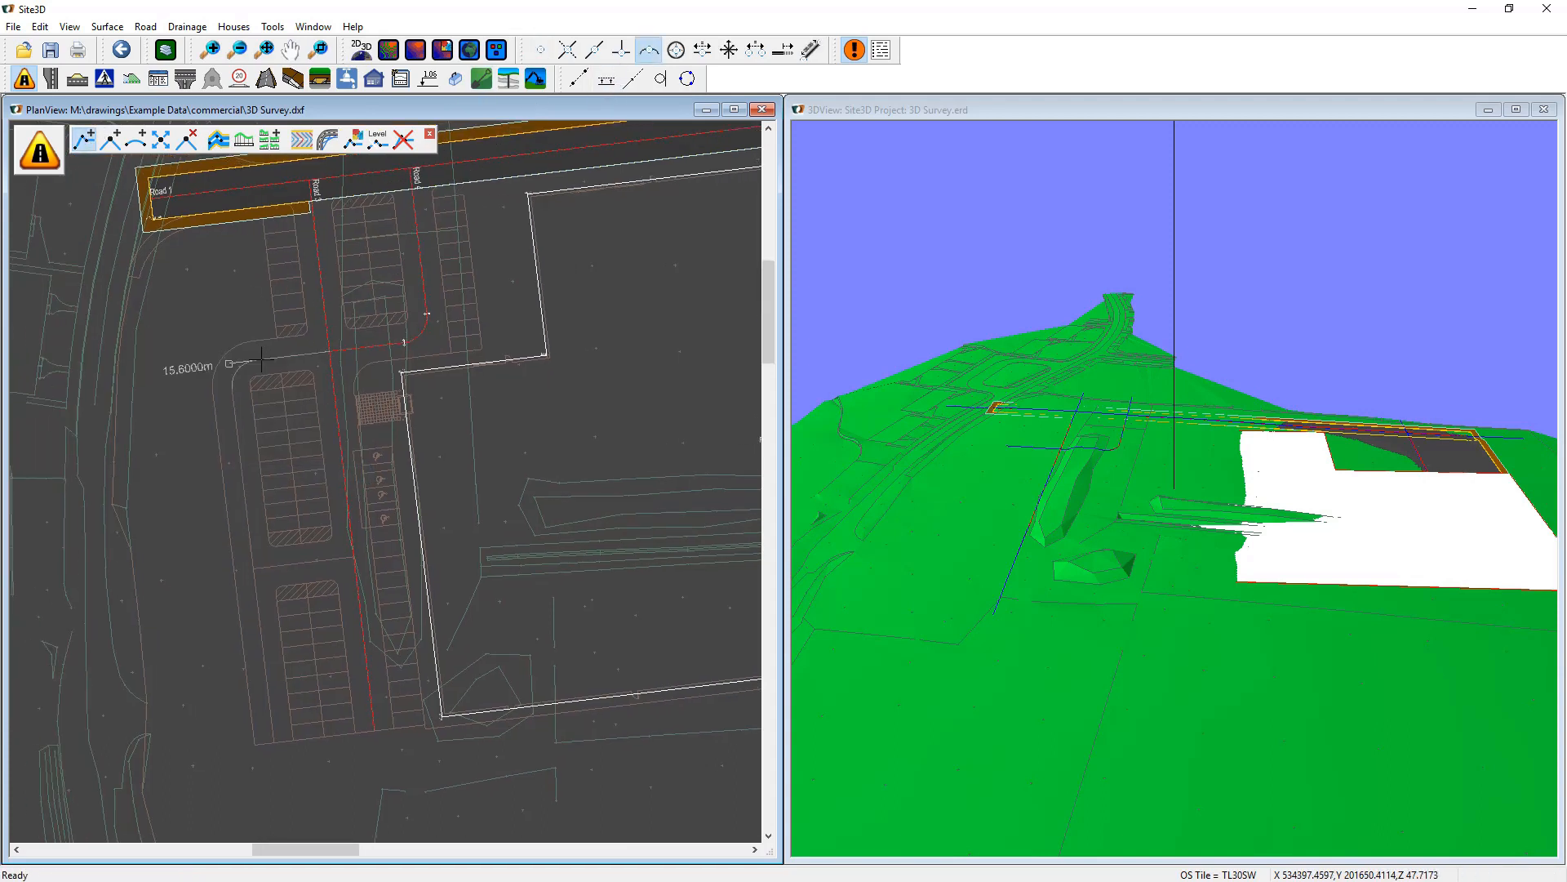
pyautogui.click(237, 360)
pyautogui.click(275, 742)
pyautogui.rightClick(302, 618)
pyautogui.click(227, 767)
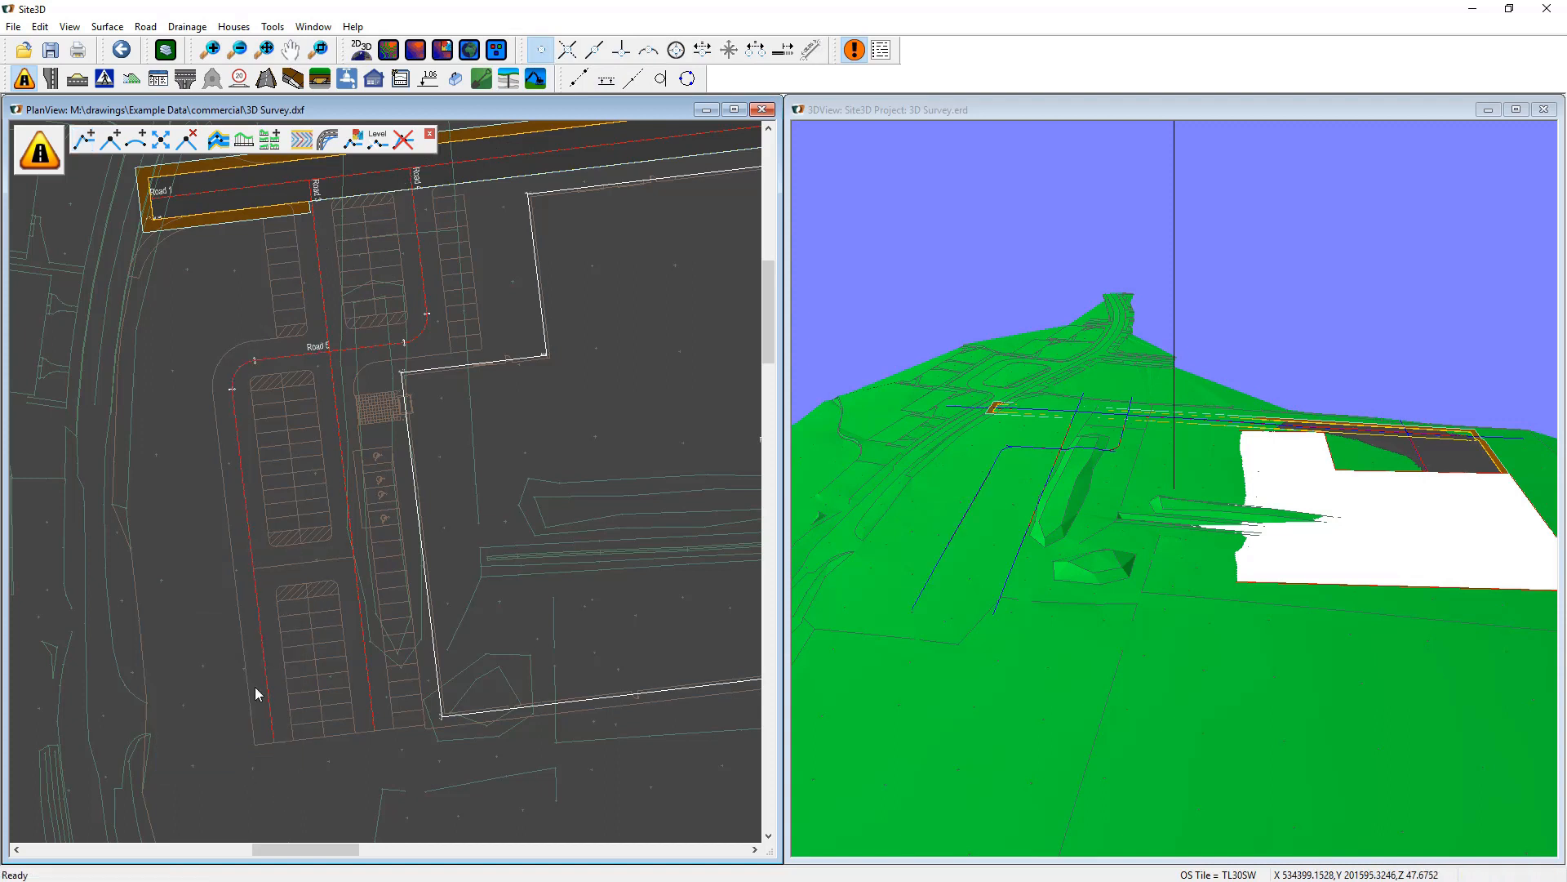
# Draw a straight centreline along the cross aisle linking the car park's central and western aisles.
pyautogui.click(84, 140)
pyautogui.click(354, 558)
pyautogui.rightClick(300, 531)
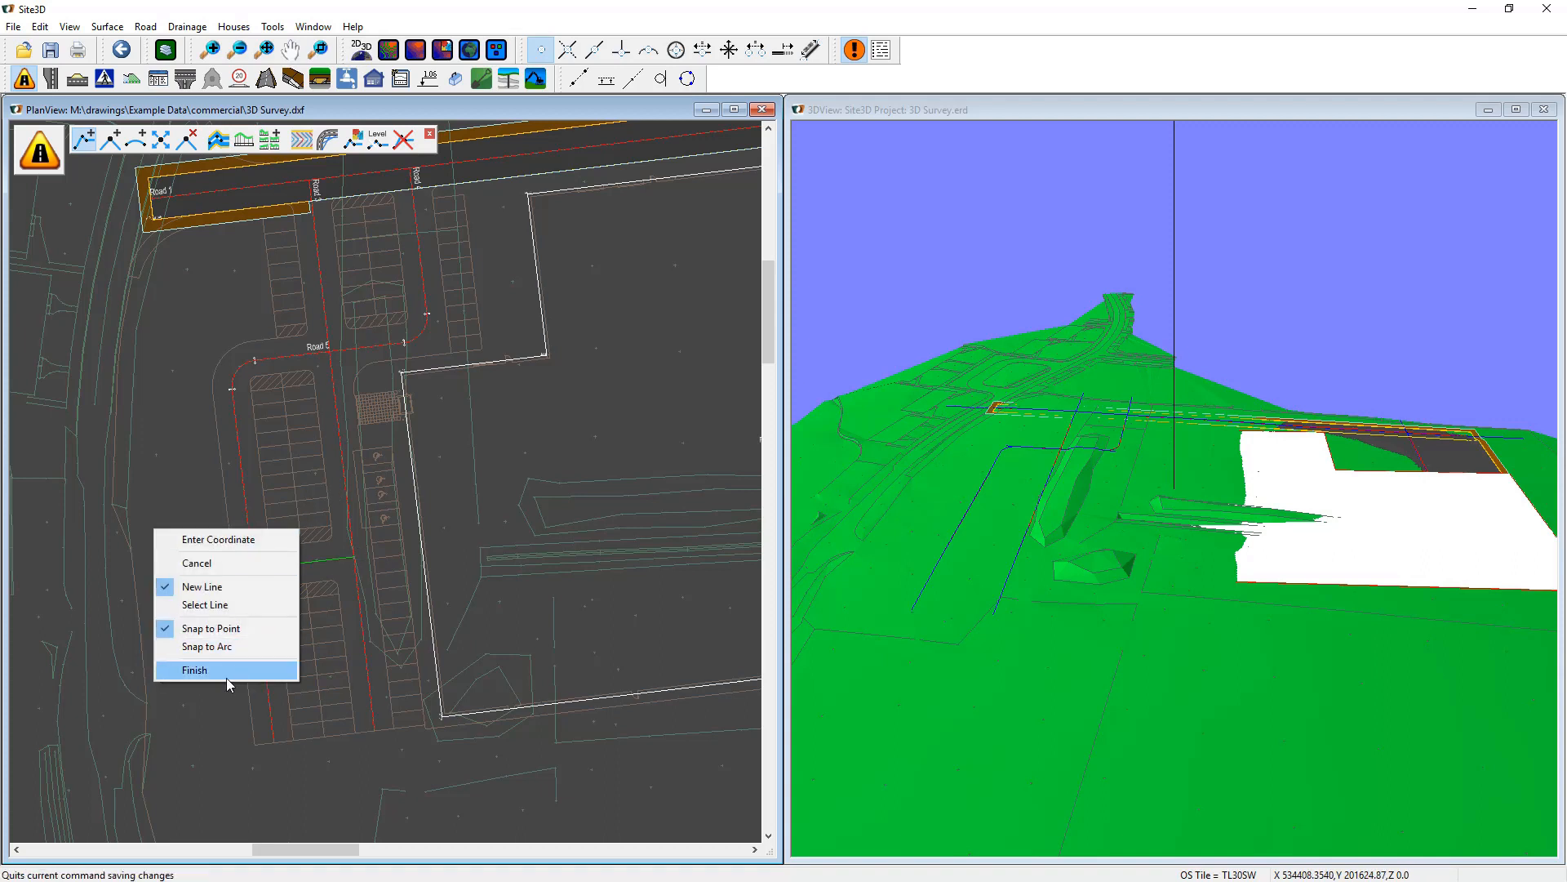
pyautogui.click(227, 677)
pyautogui.moveTo(405, 461); pyautogui.dragTo(348, 501, button='middle')
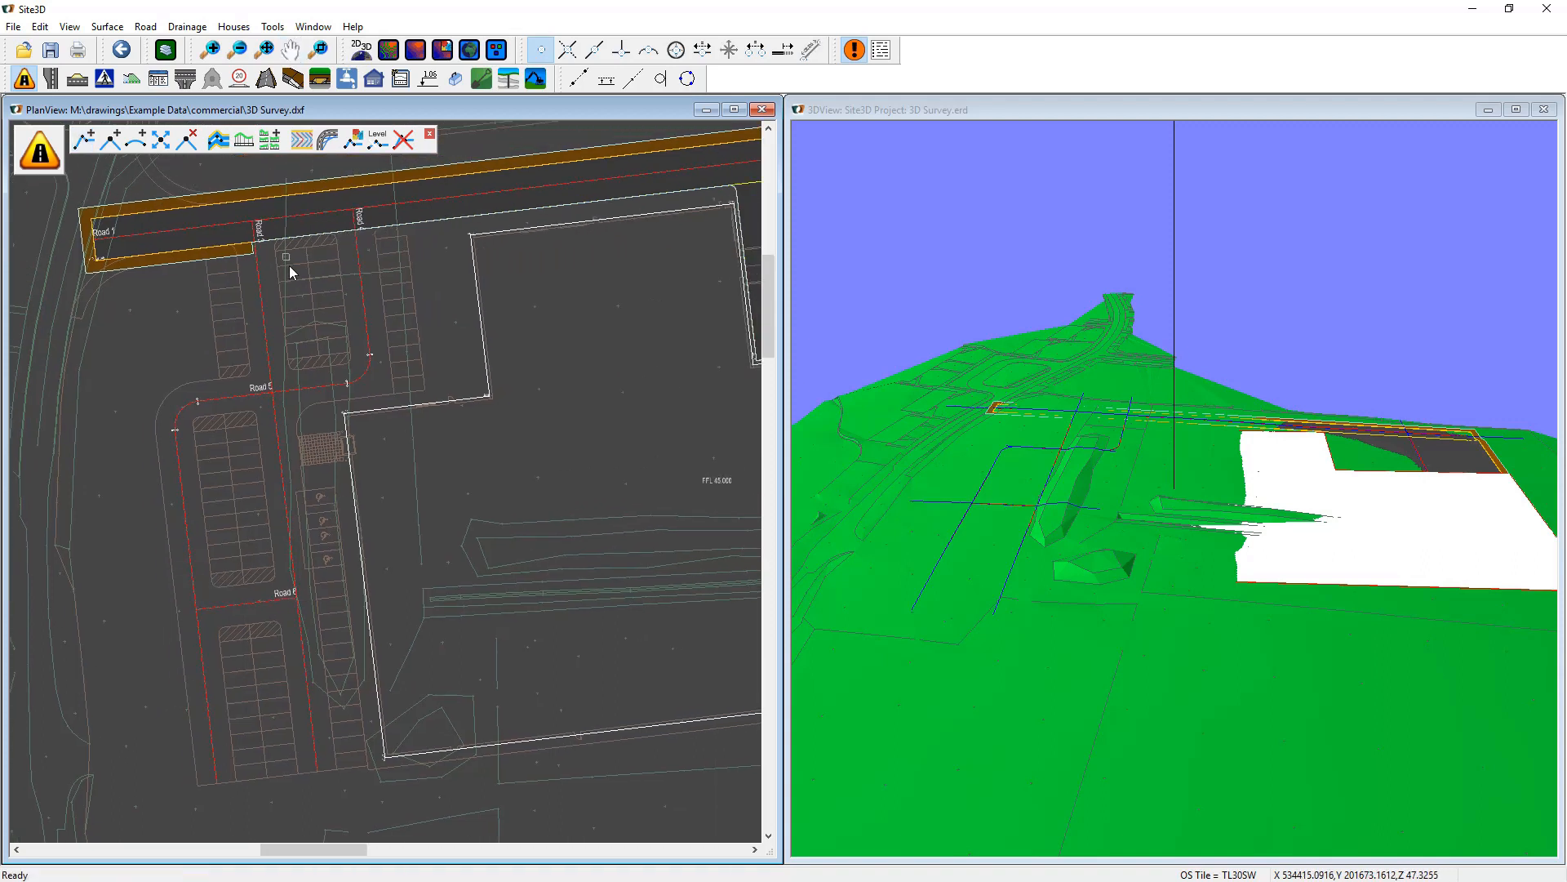
# Give Road 3 3.0 m channels without kerbs or footways and a right crossfall of -40.0, and create its junction with Road 1.
pyautogui.click(219, 142)
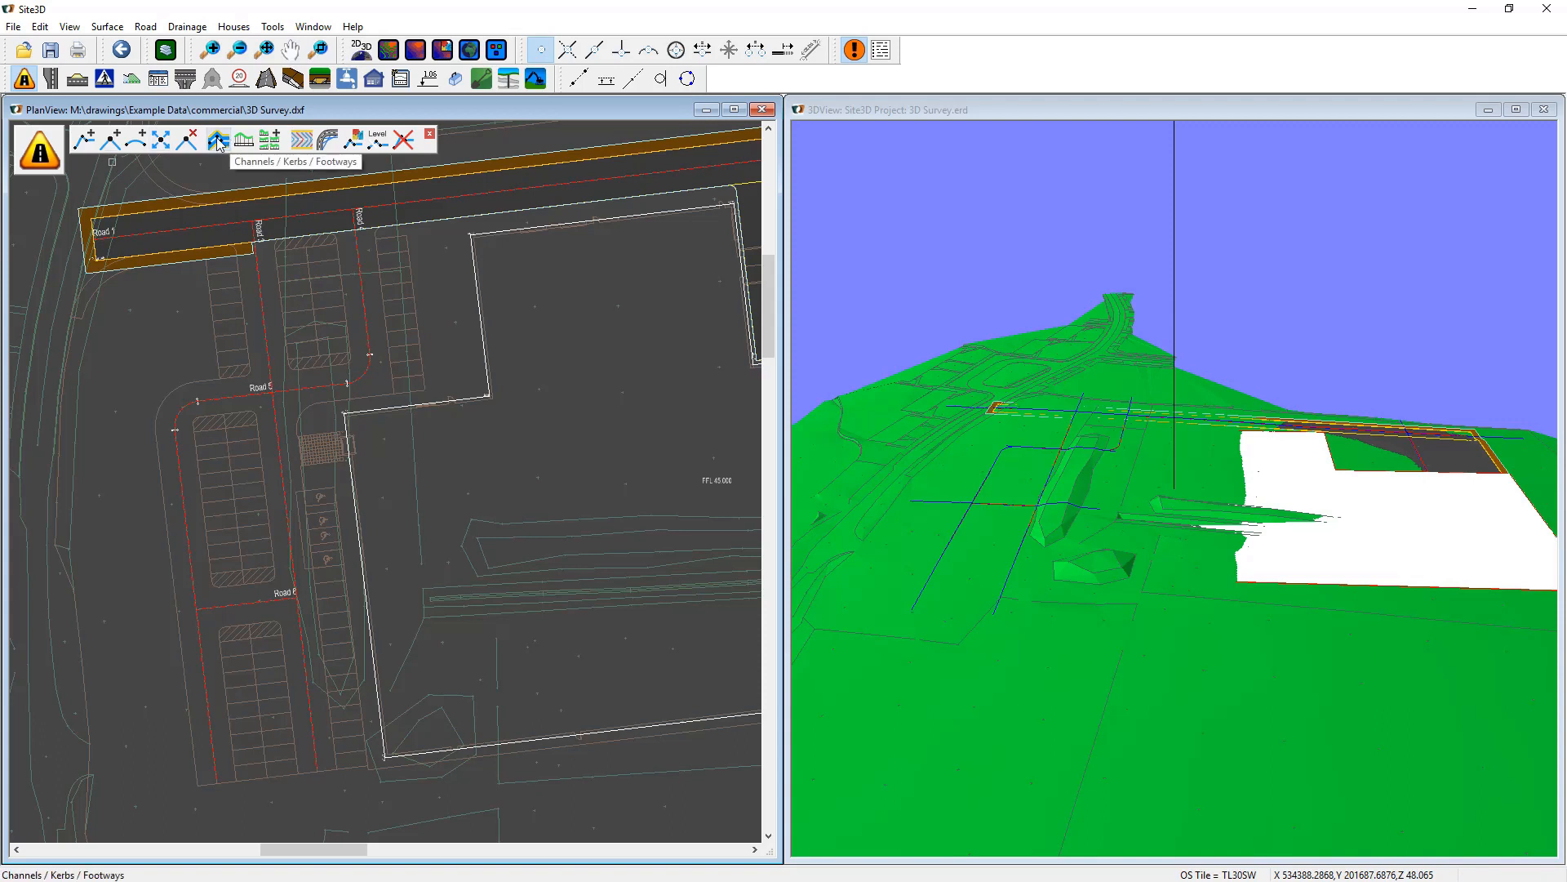
pyautogui.click(263, 330)
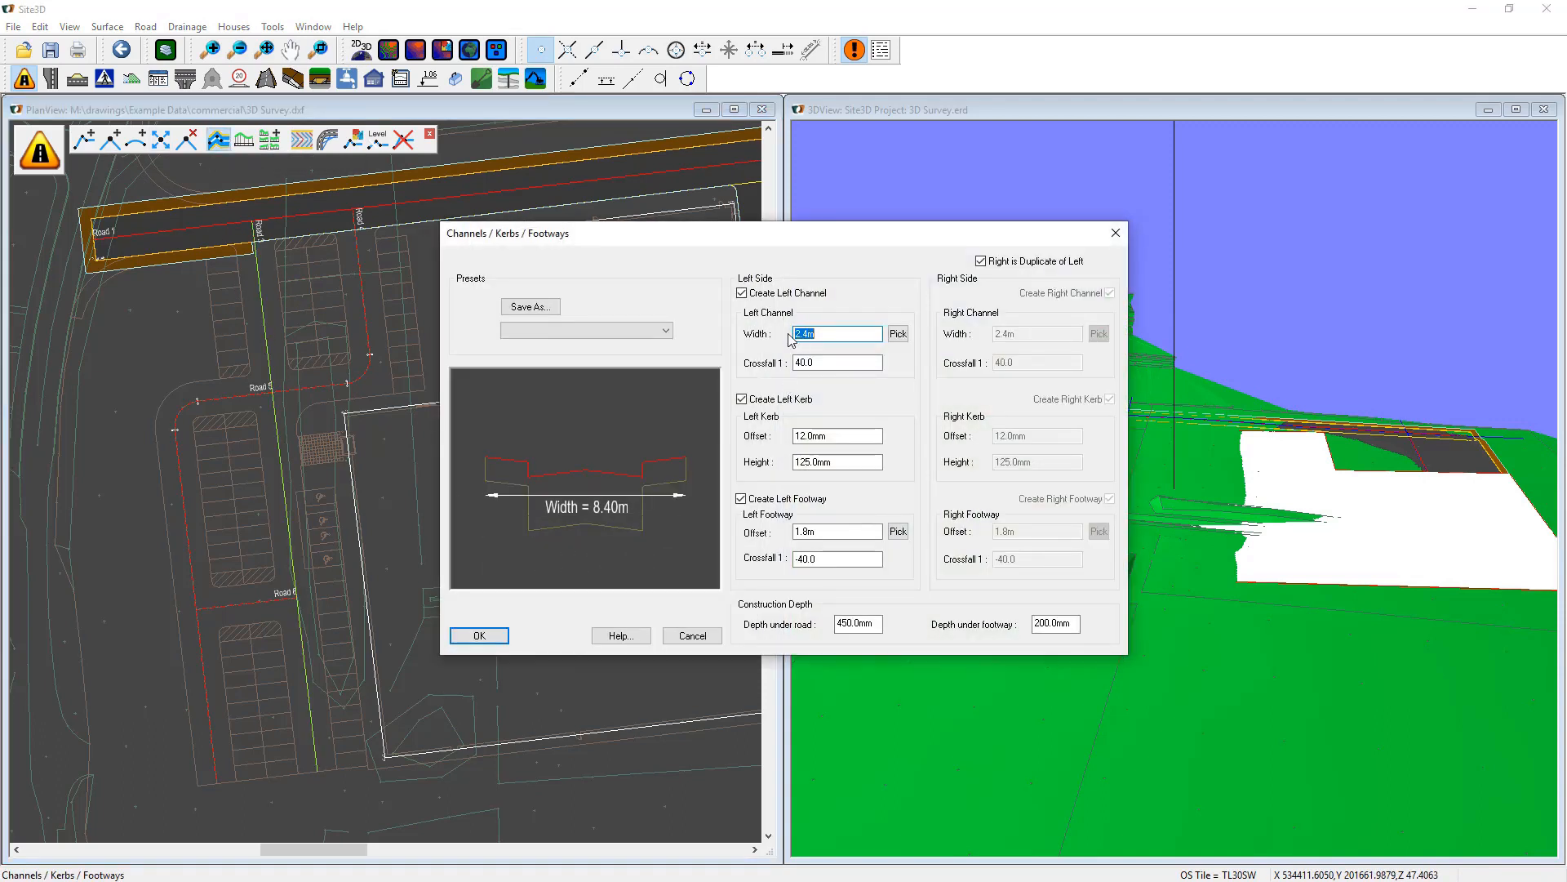
pyautogui.click(898, 334)
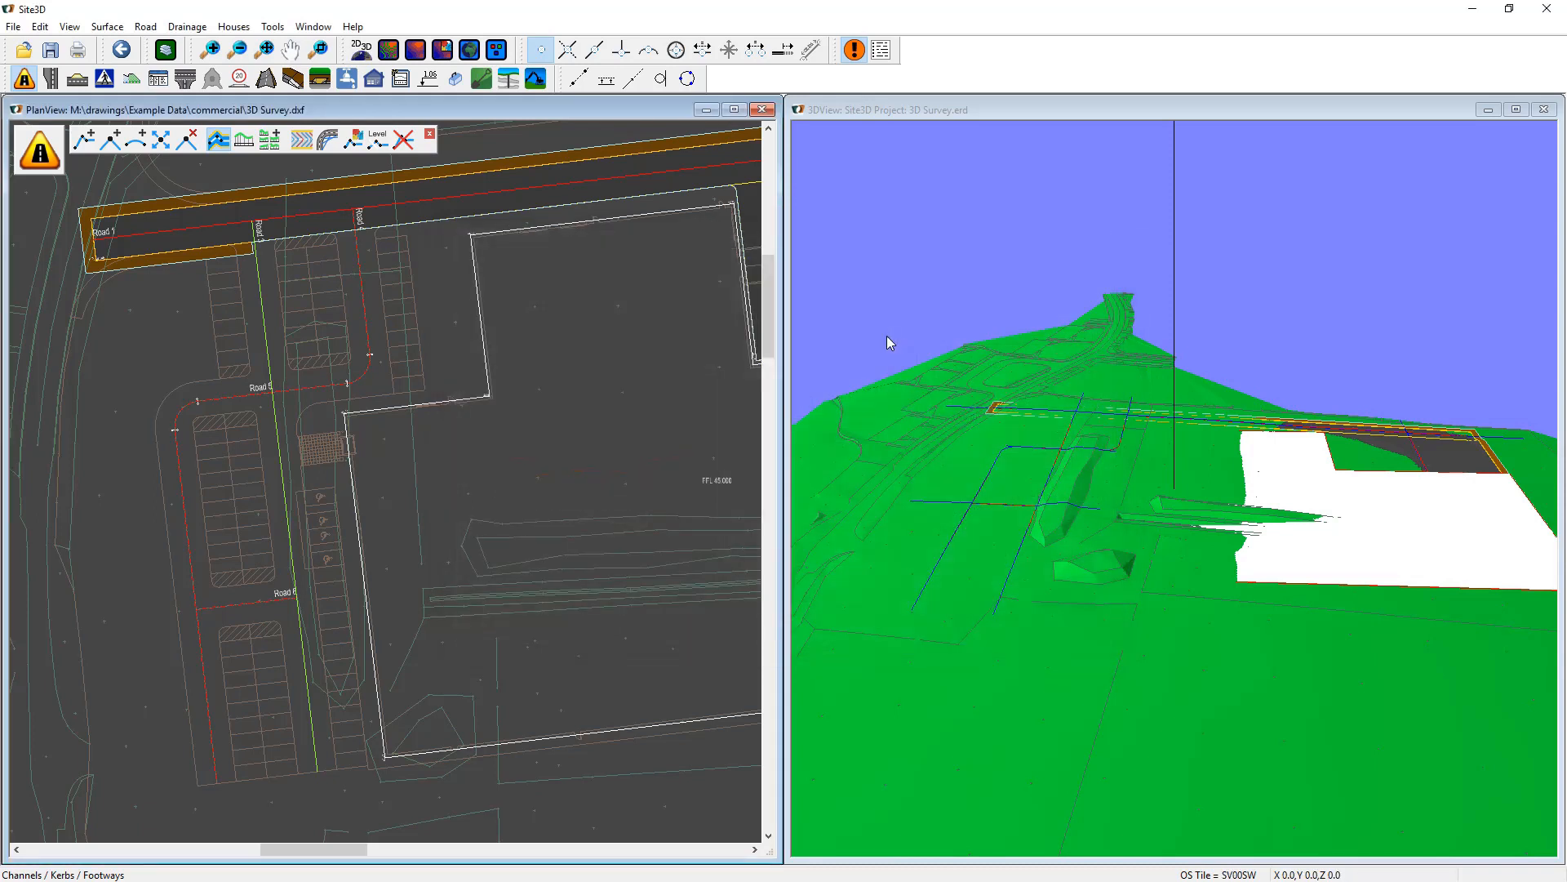
pyautogui.click(243, 319)
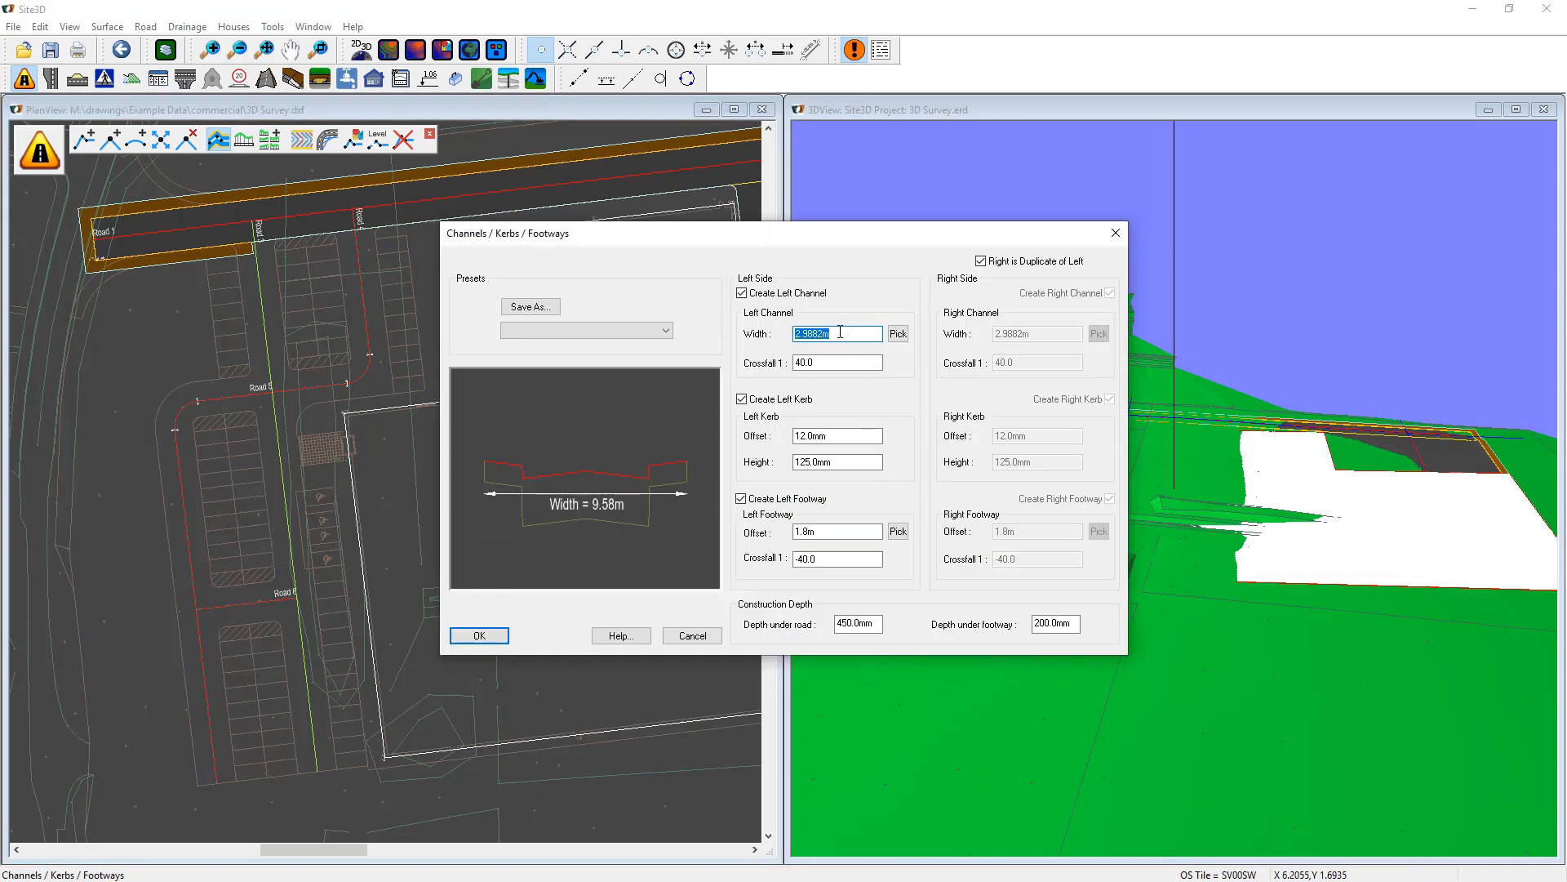
pyautogui.write('3.0m')
pyautogui.click(796, 400)
pyautogui.click(997, 263)
pyautogui.click(997, 363)
pyautogui.write('-')
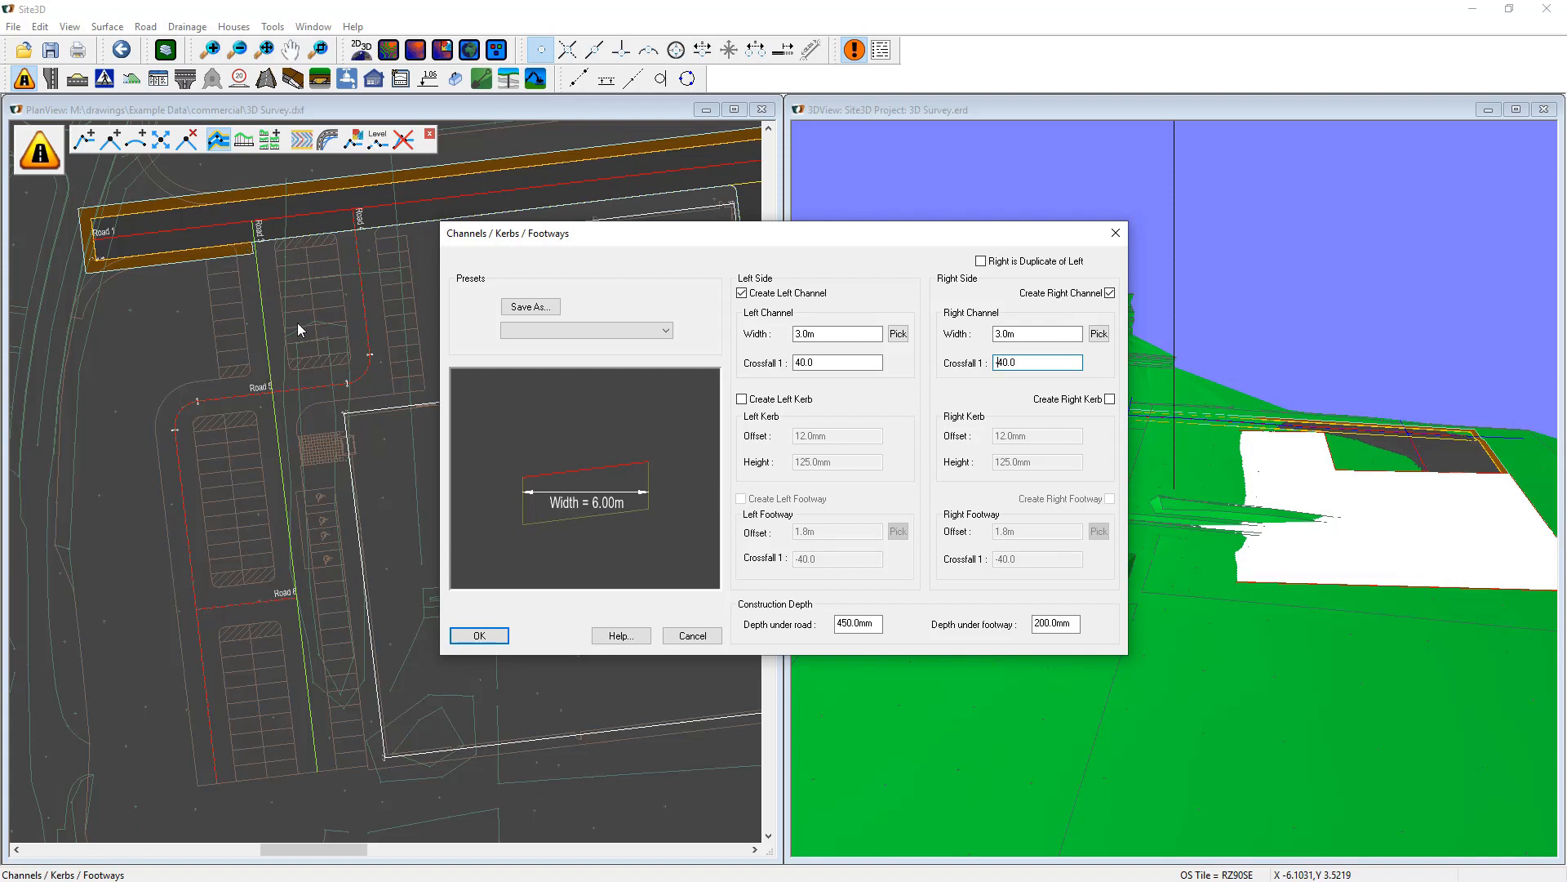
pyautogui.click(478, 636)
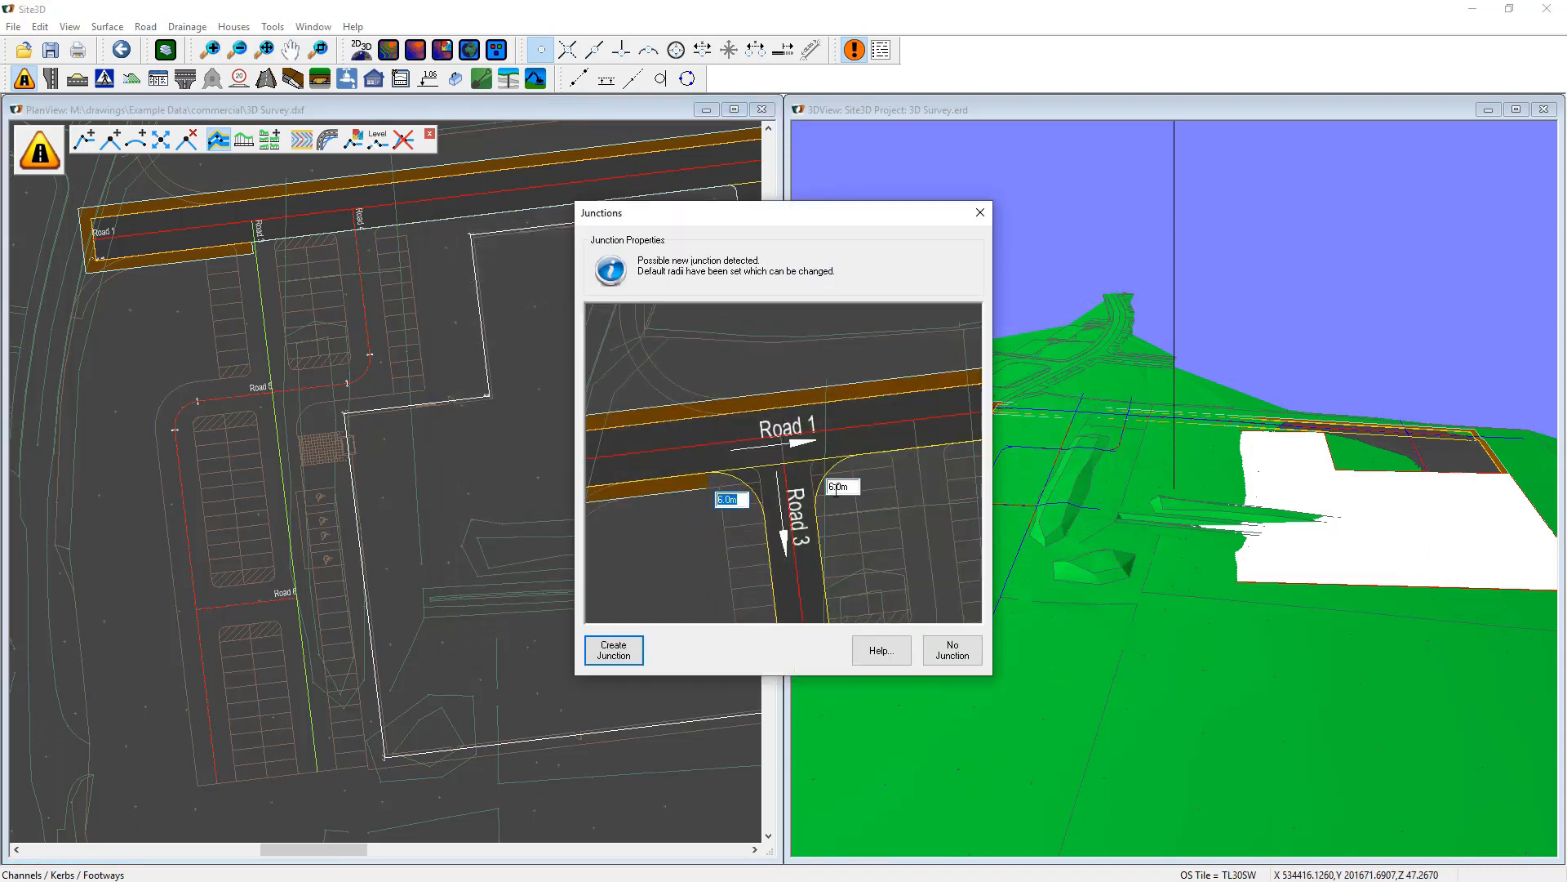
pyautogui.click(613, 649)
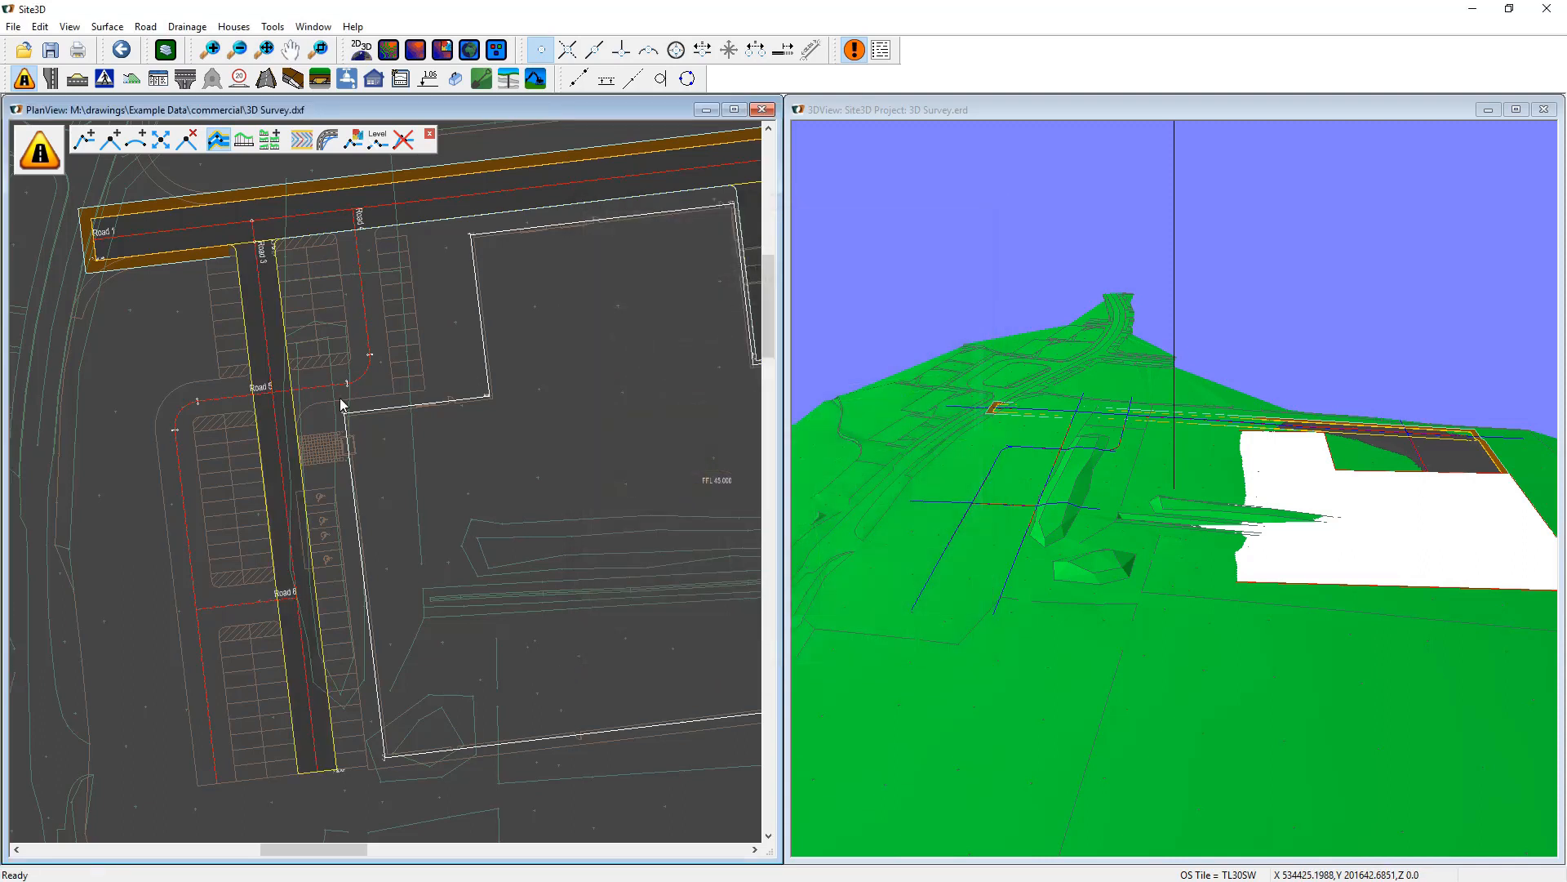
# Give Road 4 3.0 m channels without kerbs or footways and a right crossfall of -40.0.
pyautogui.click(218, 139)
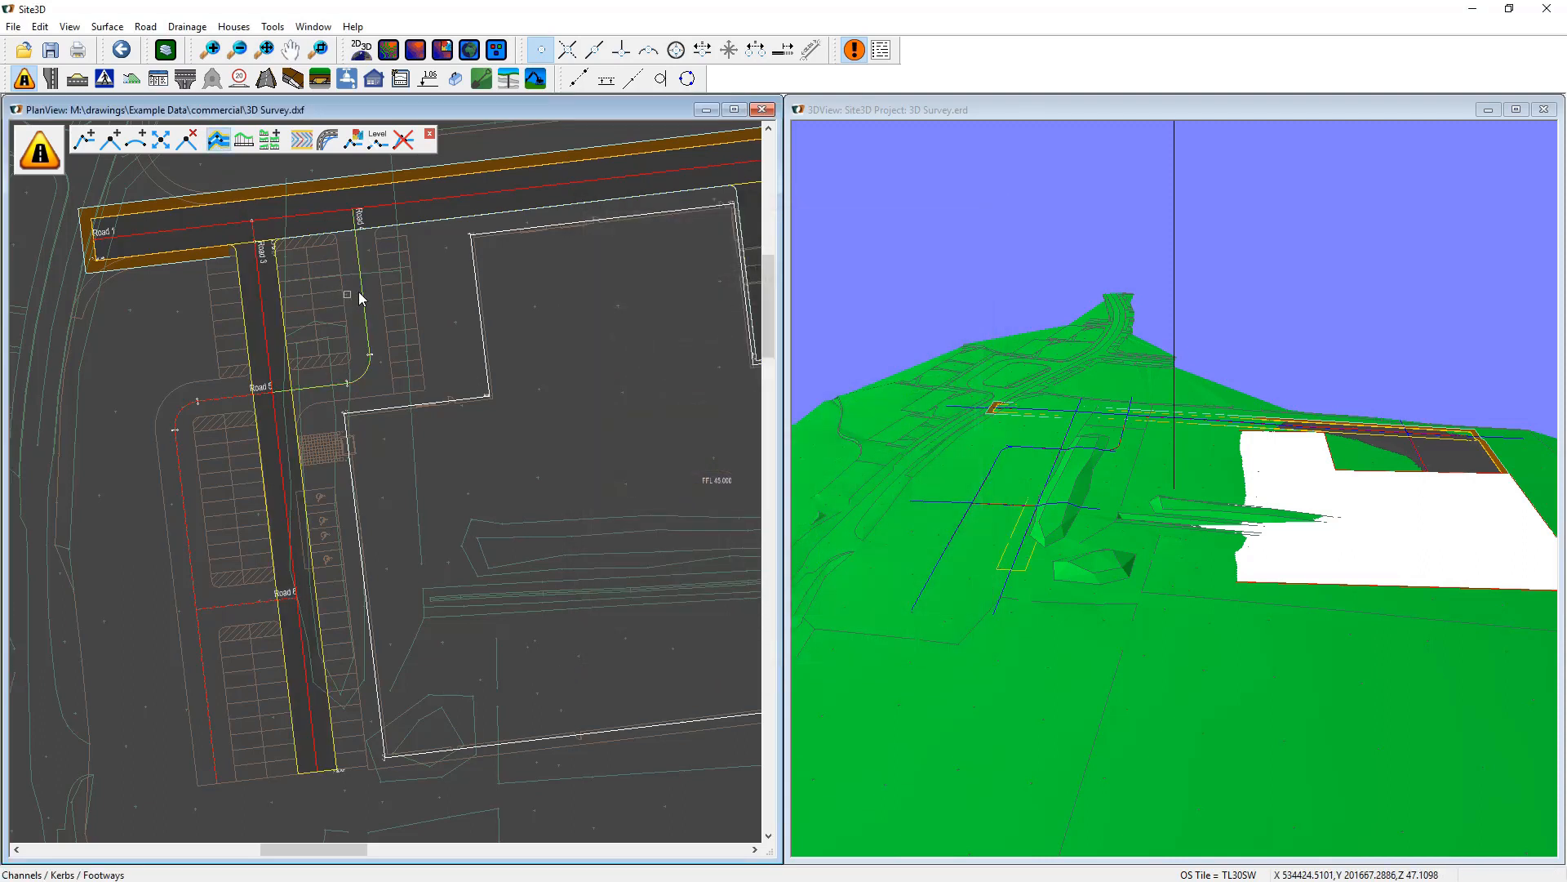
pyautogui.click(359, 291)
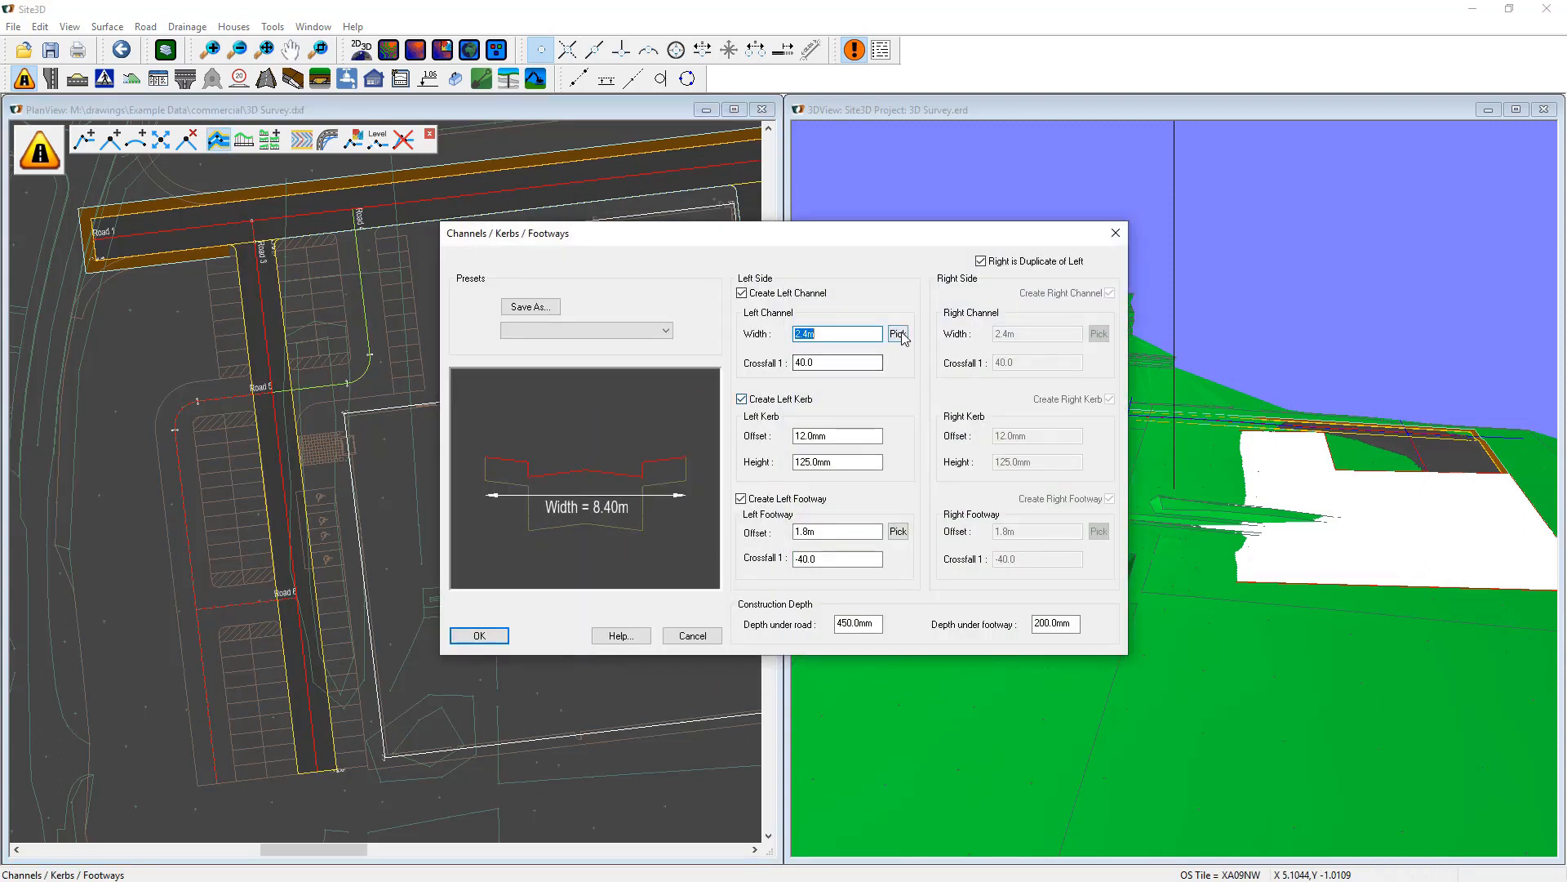
pyautogui.click(895, 336)
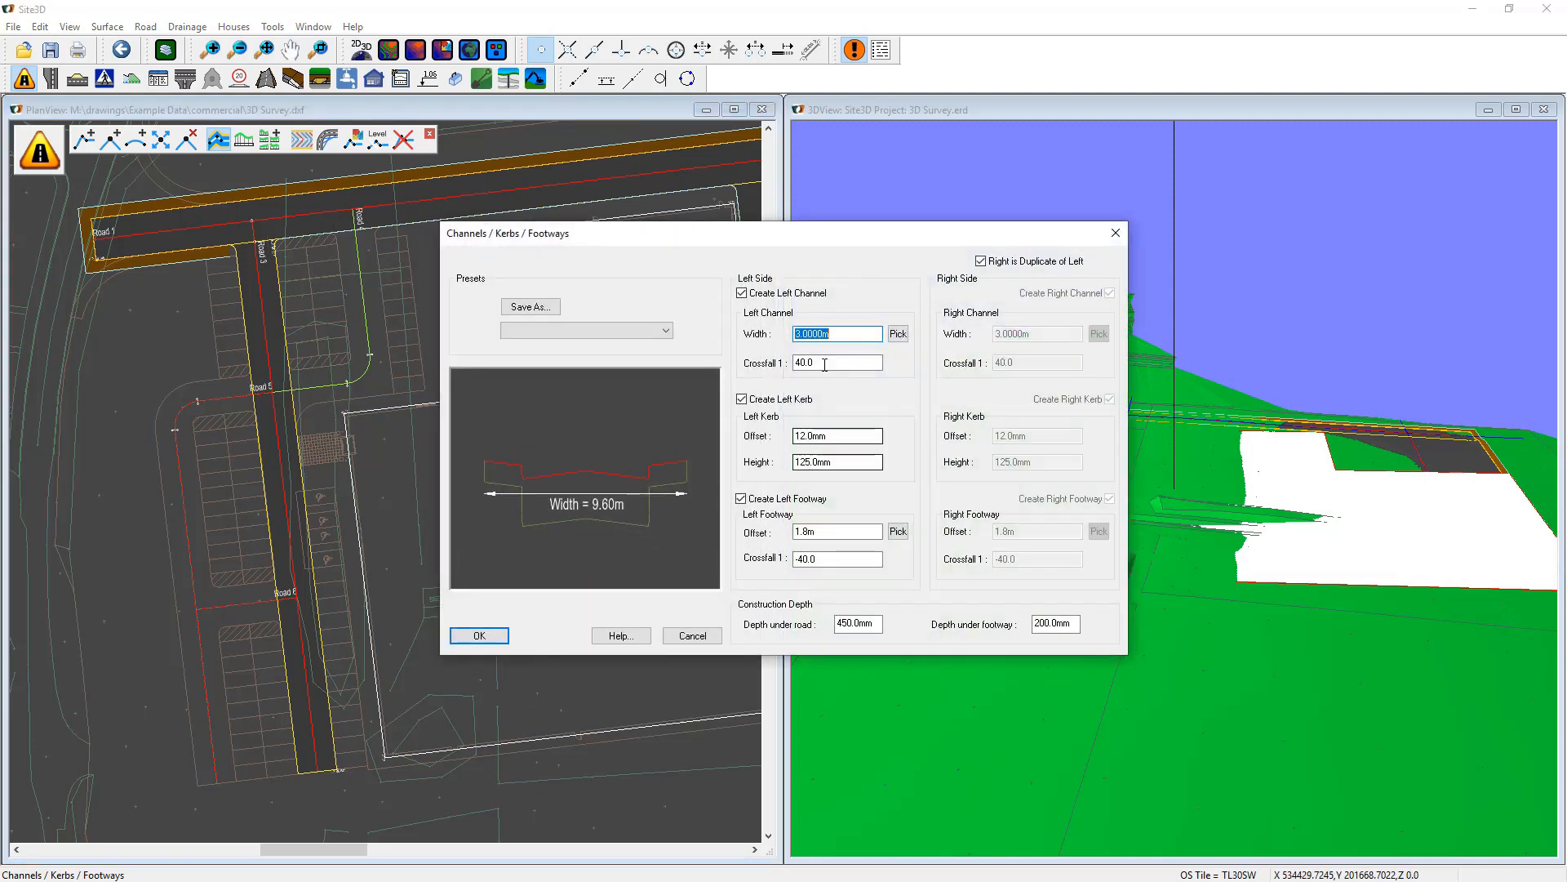
pyautogui.click(782, 400)
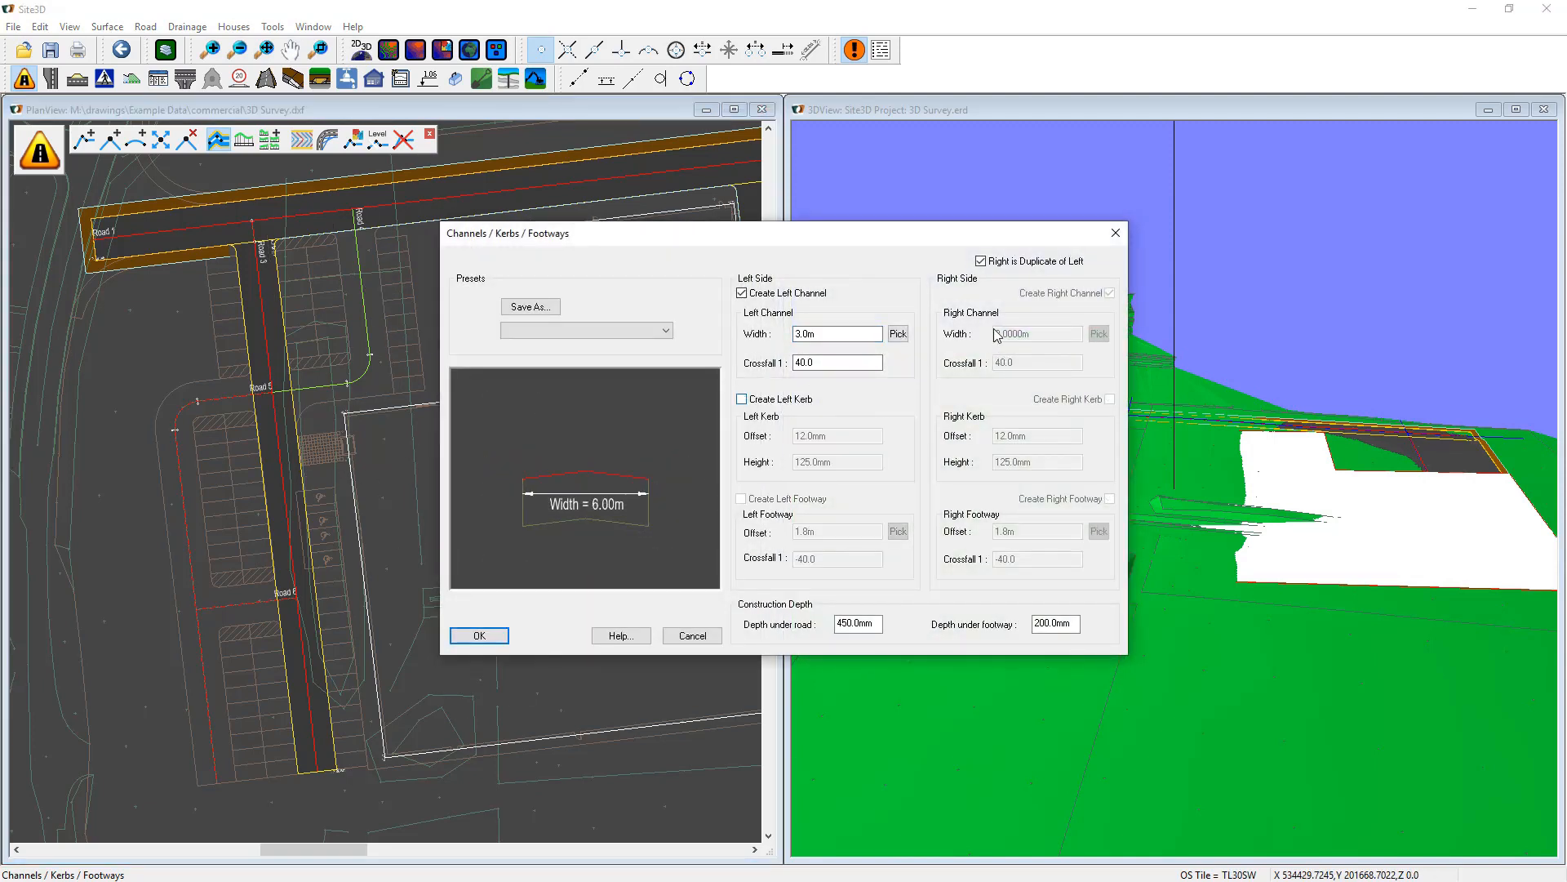
pyautogui.click(1012, 263)
pyautogui.click(997, 363)
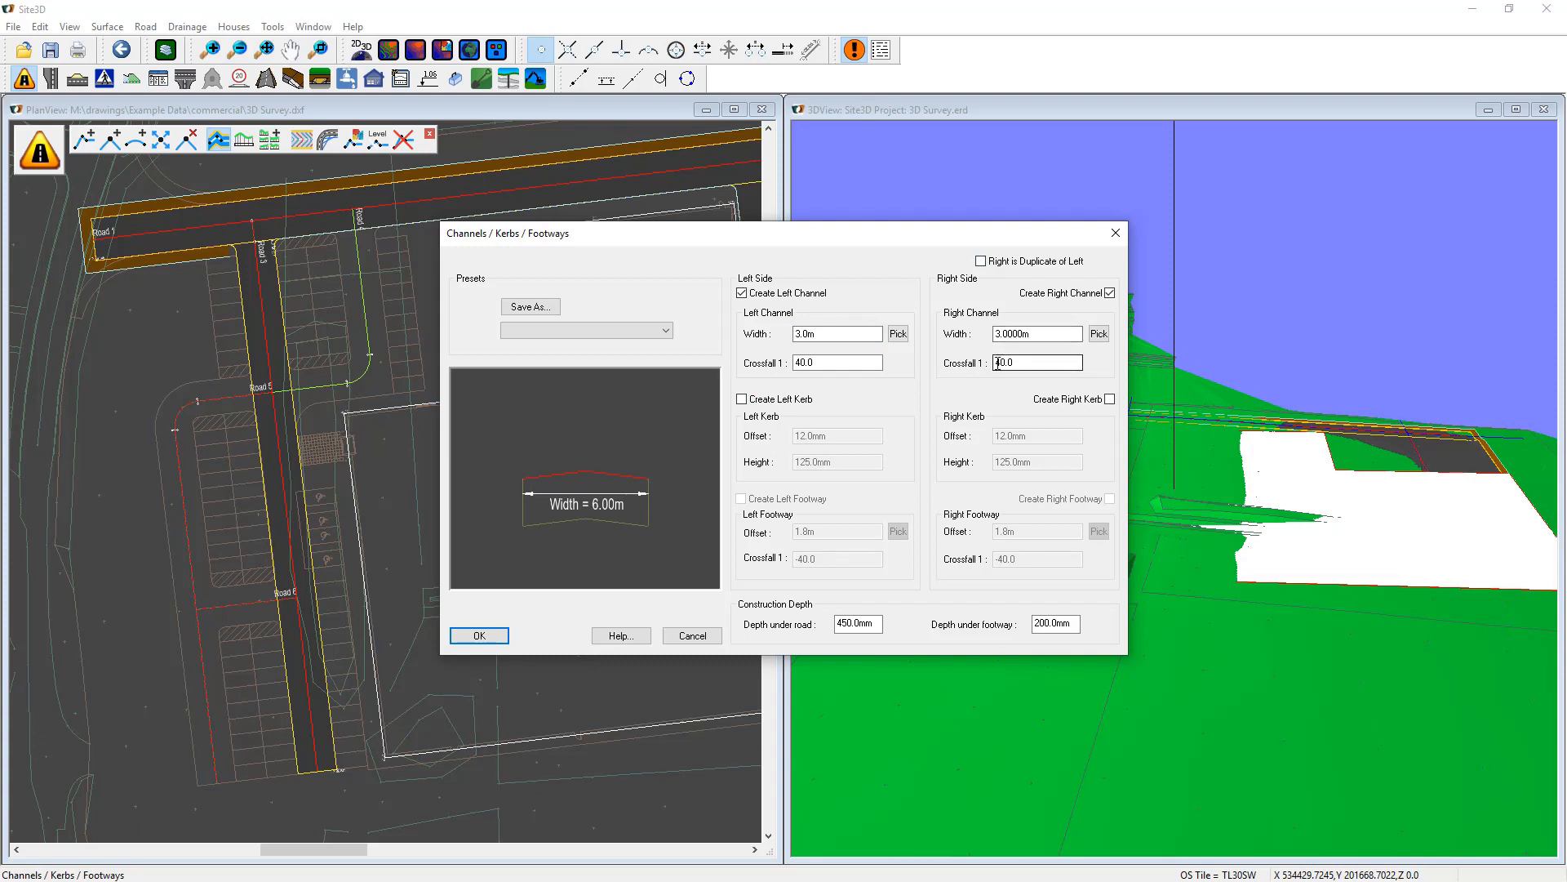
pyautogui.write('-')
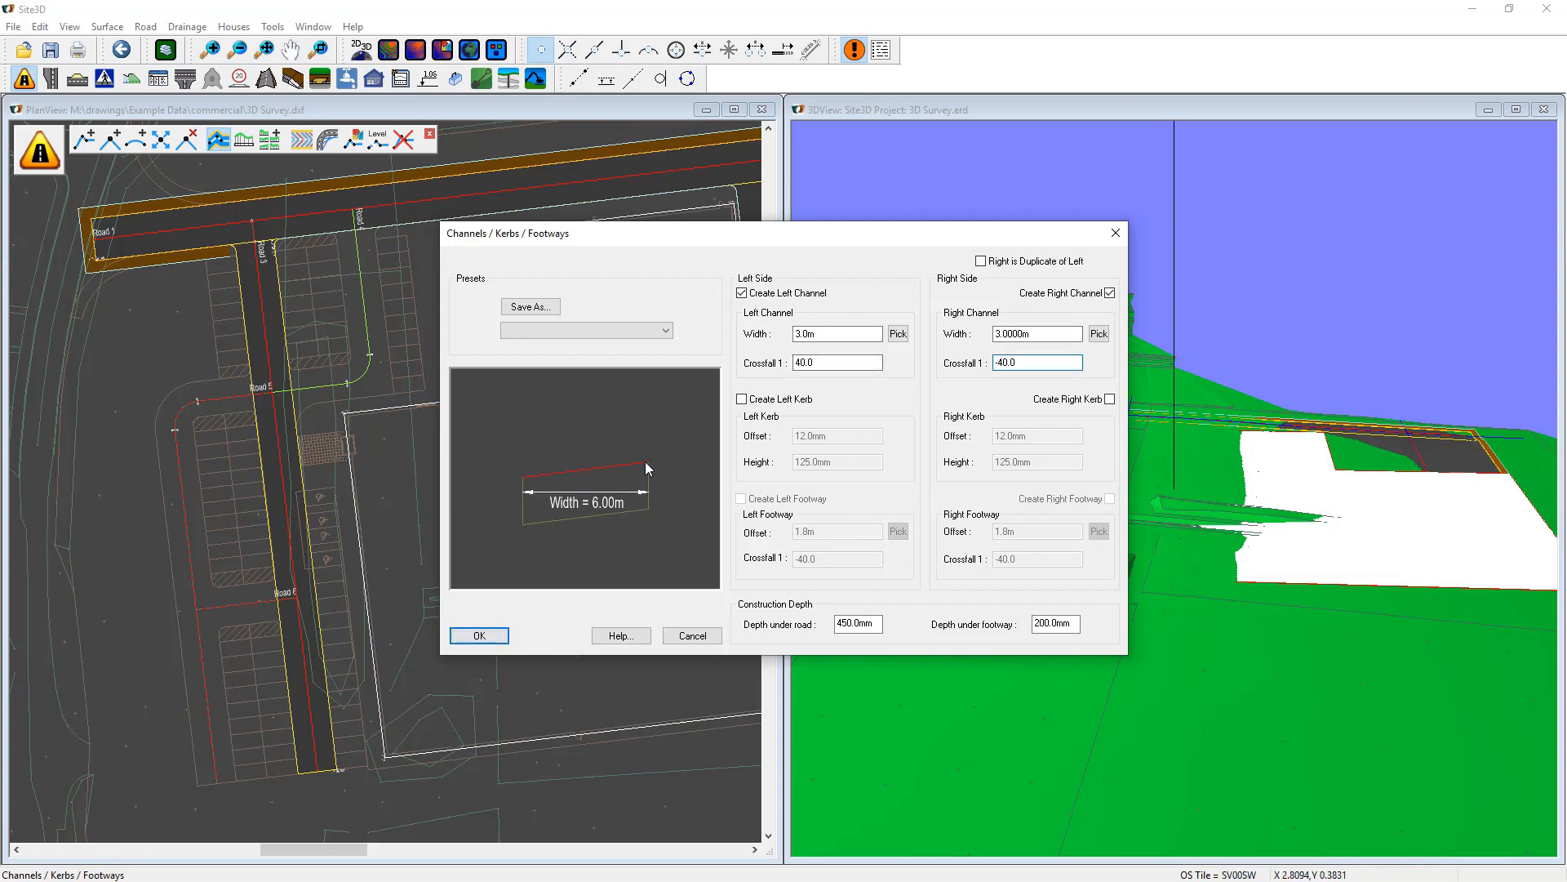
pyautogui.click(490, 640)
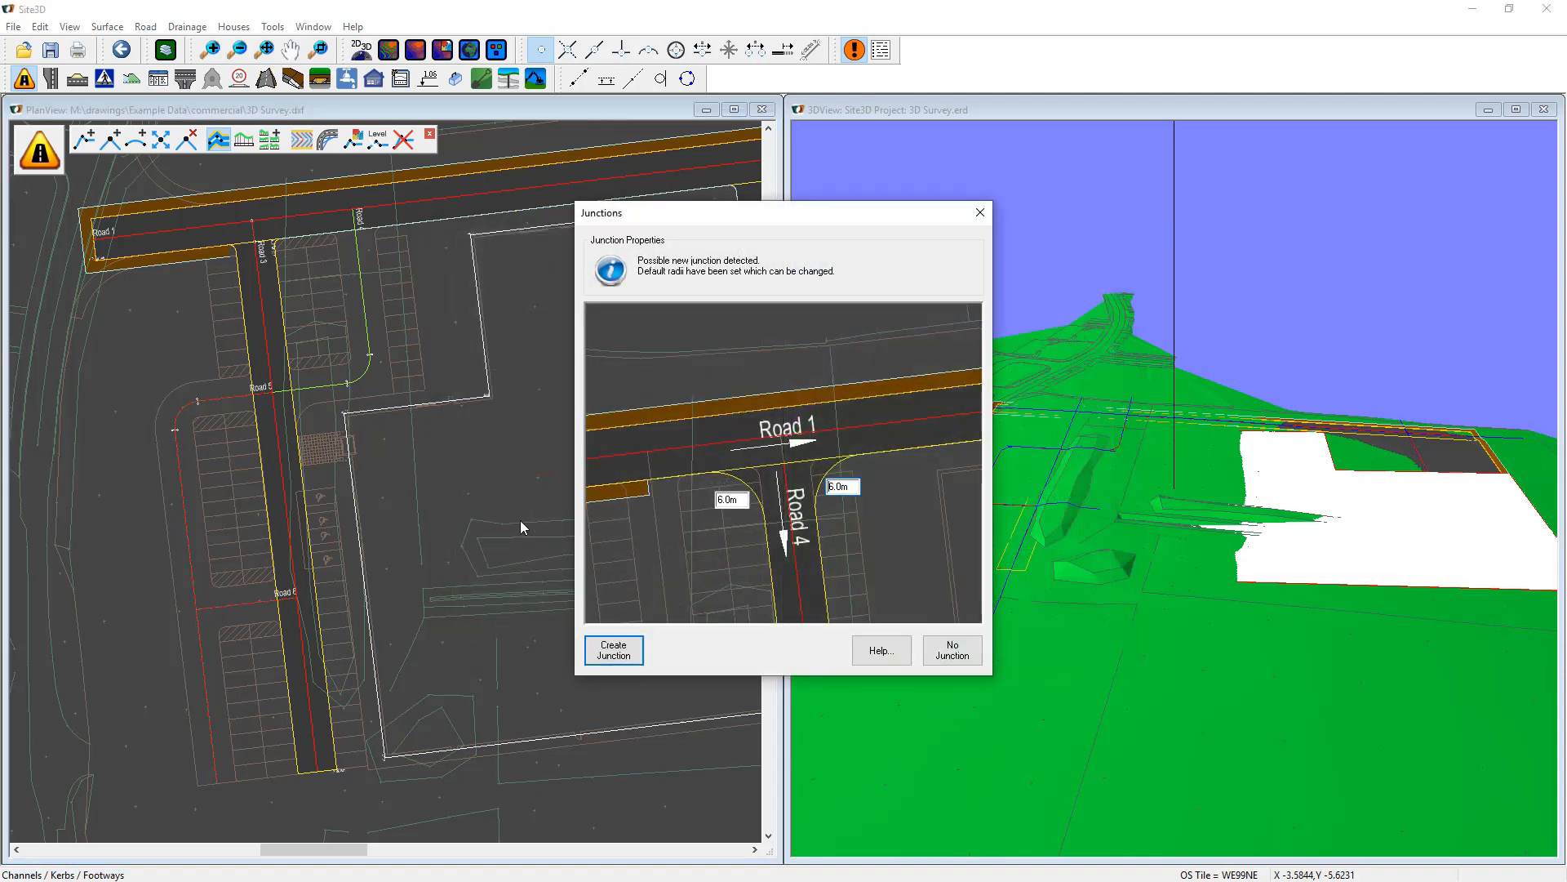
# Create the junction between Road 1 and Road 4 with both corner radii set to 1 m.
pyautogui.write('1')
pyautogui.press('Tab')
pyautogui.write('1')
pyautogui.click(636, 645)
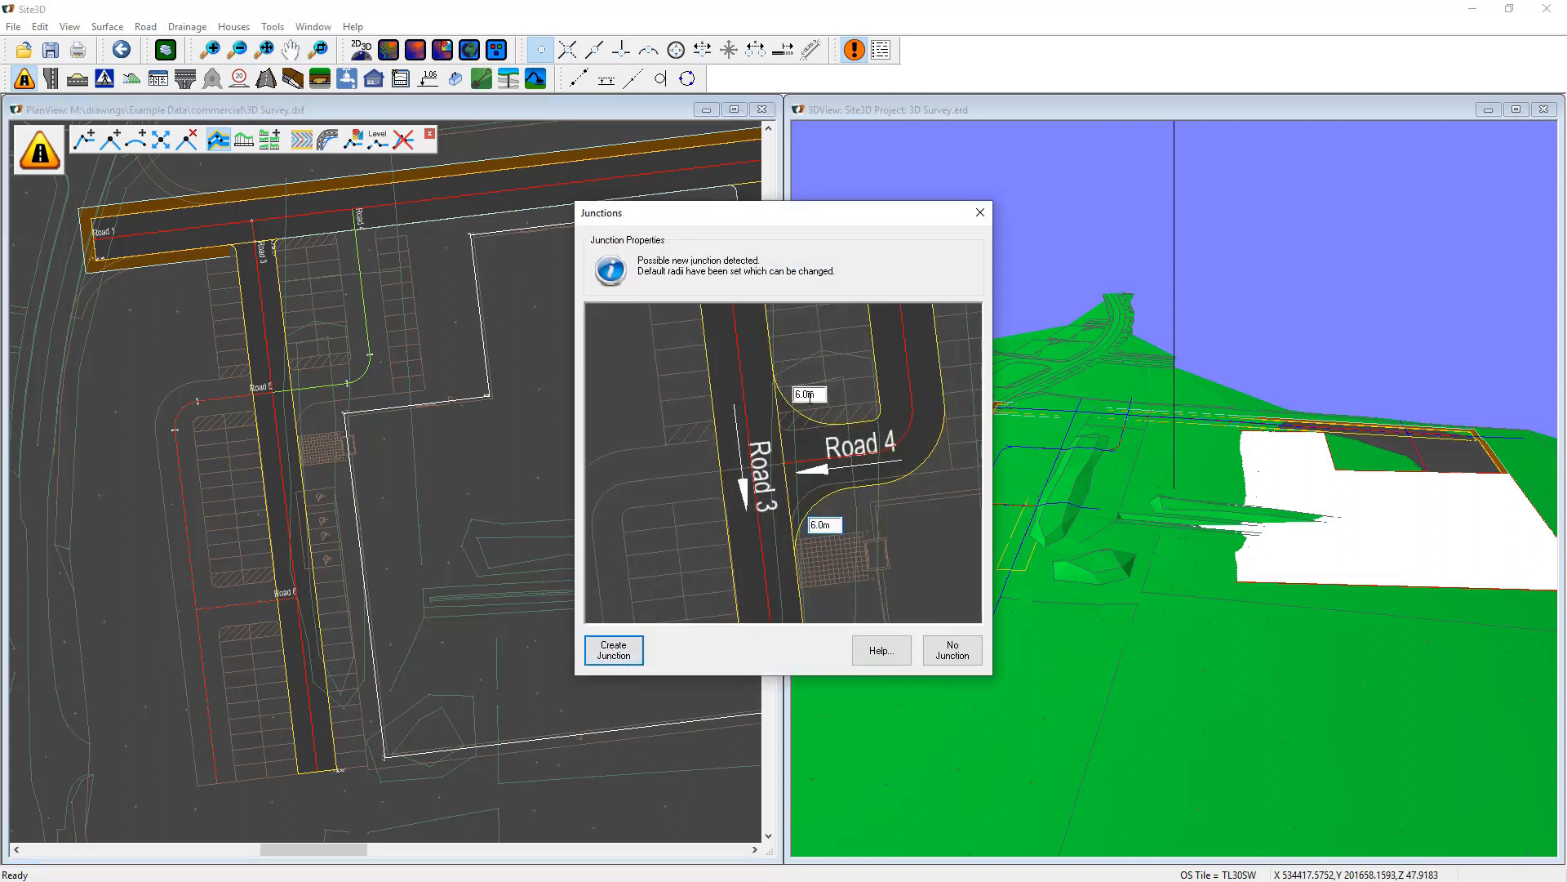
# Create the junction between Road 4 and Road 3 with a 1.0 m radius on the northern corner and 4.0 m on the southern corner.
pyautogui.doubleClick(818, 396)
pyautogui.write('1')
pyautogui.doubleClick(834, 524)
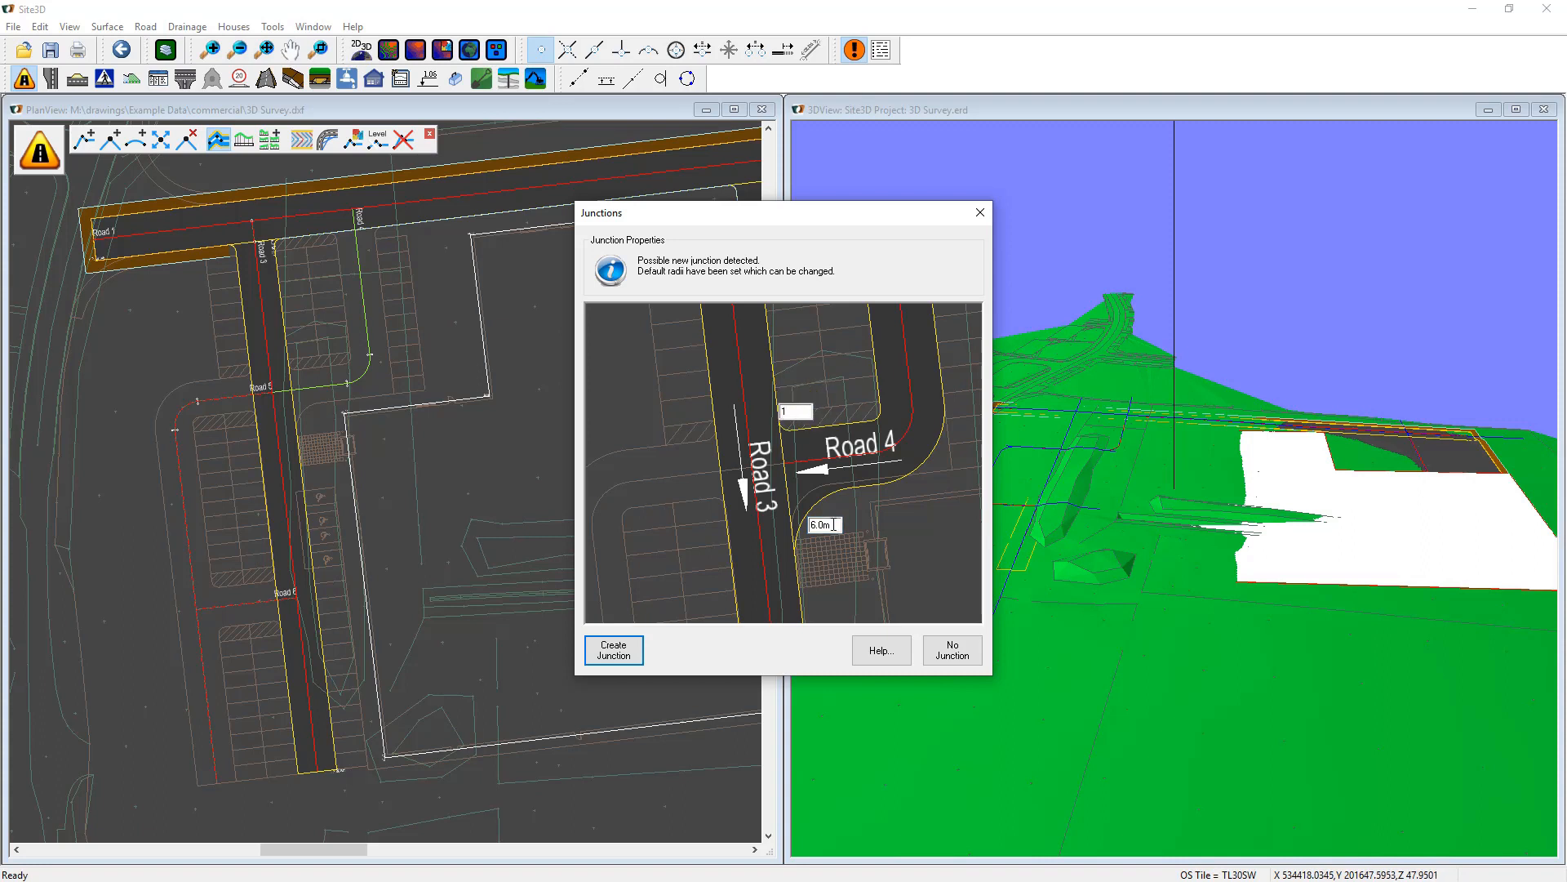
pyautogui.write('4')
pyautogui.scroll(5, 816, 506)
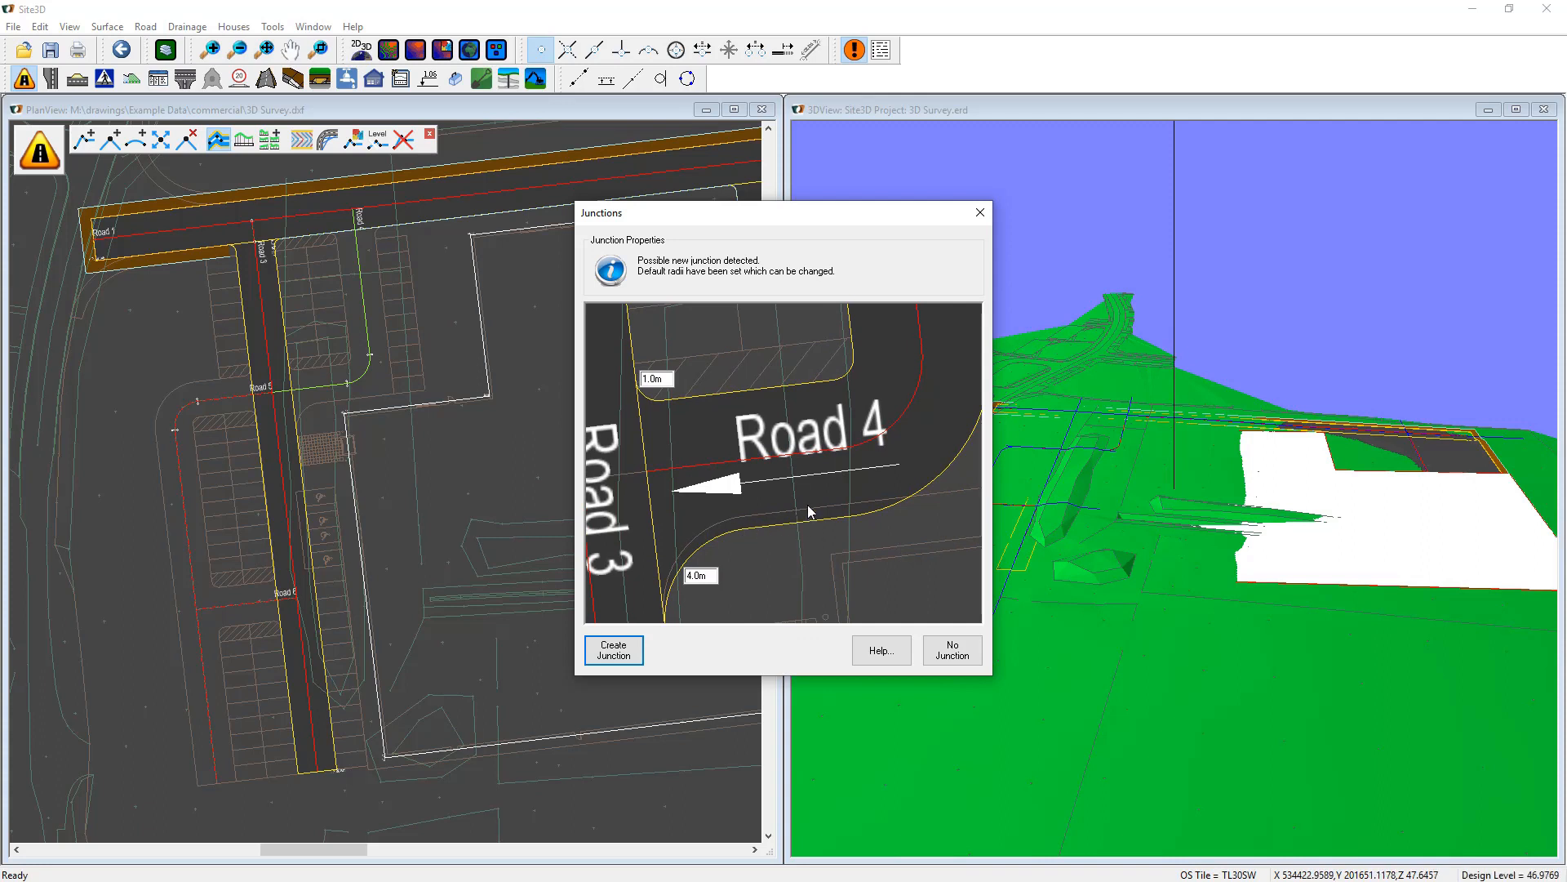
pyautogui.scroll(-2, 808, 516)
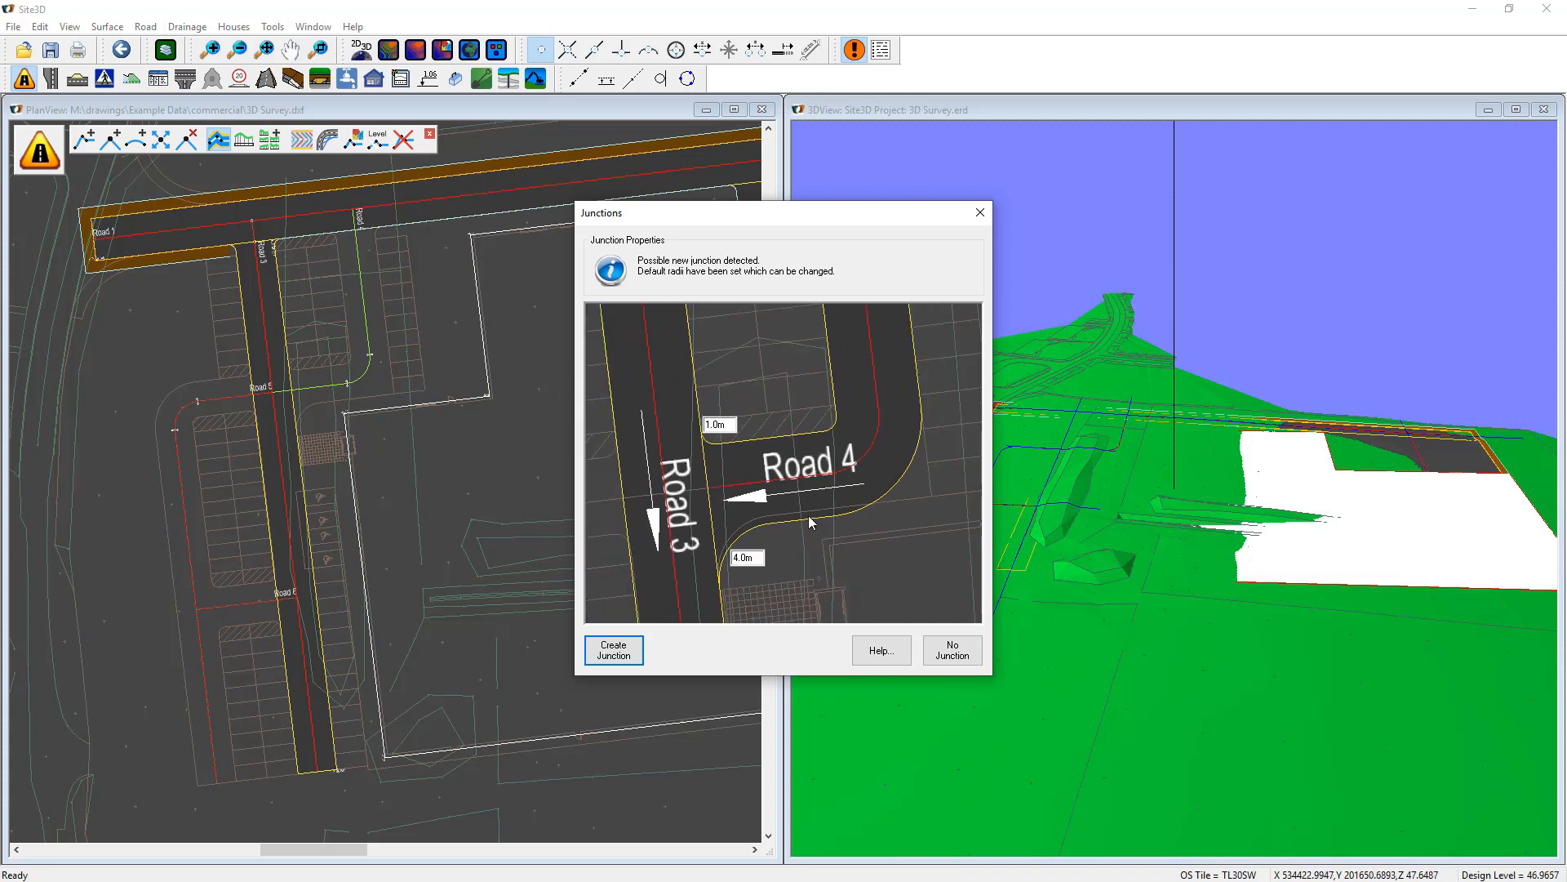
pyautogui.click(614, 649)
# Widen Road 4's eastern channel around the parking bays with a parallel item from chainage 5.0500 m to 25.5781 m at 7.8000 m offset.
pyautogui.scroll(2, 369, 360)
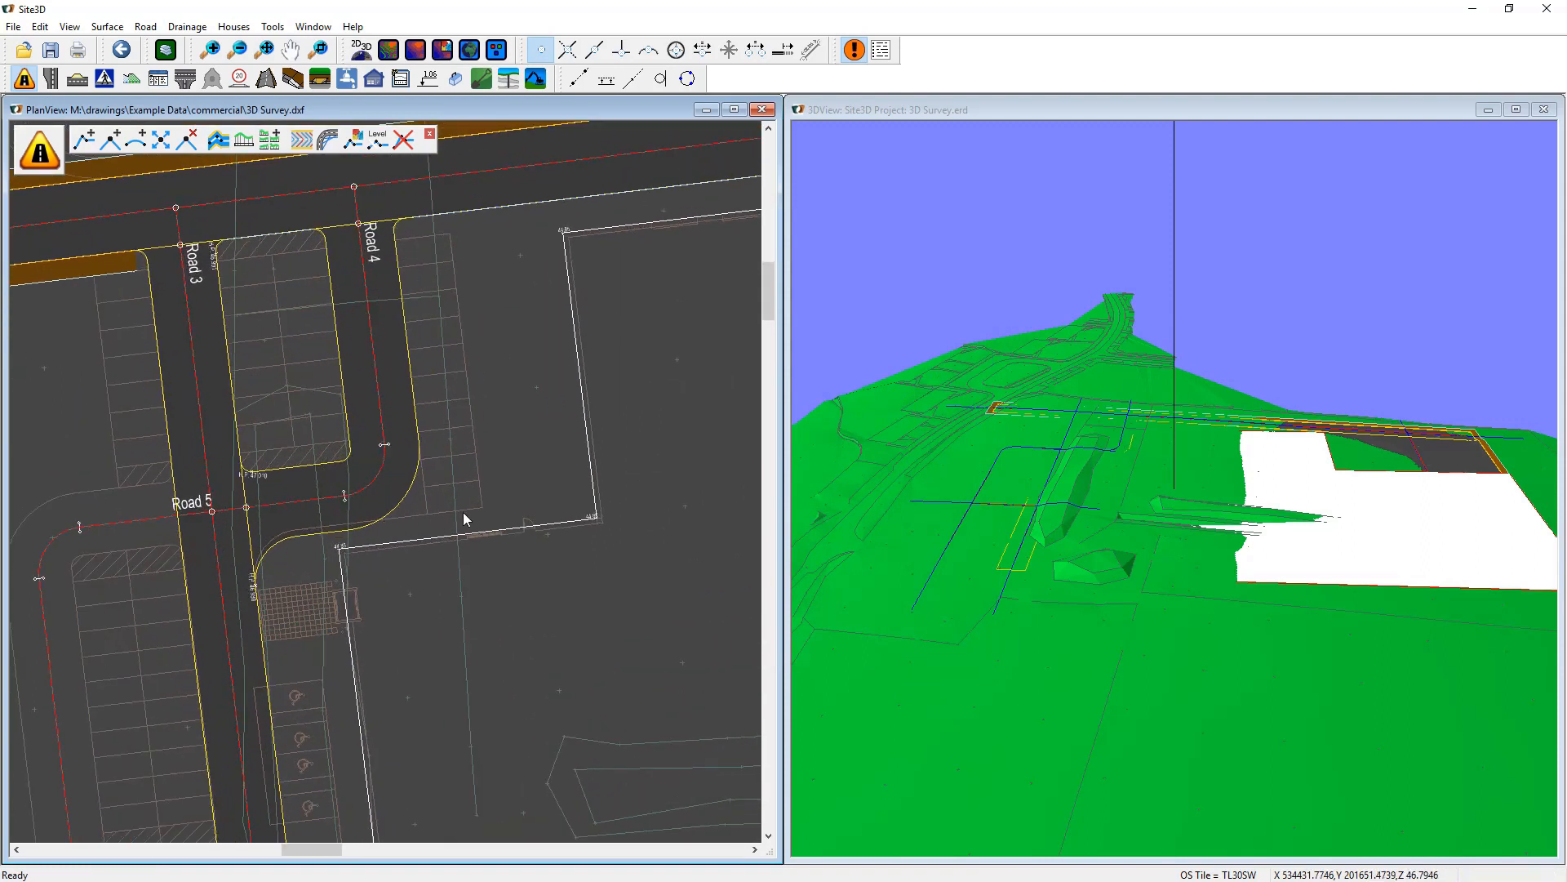
pyautogui.click(50, 81)
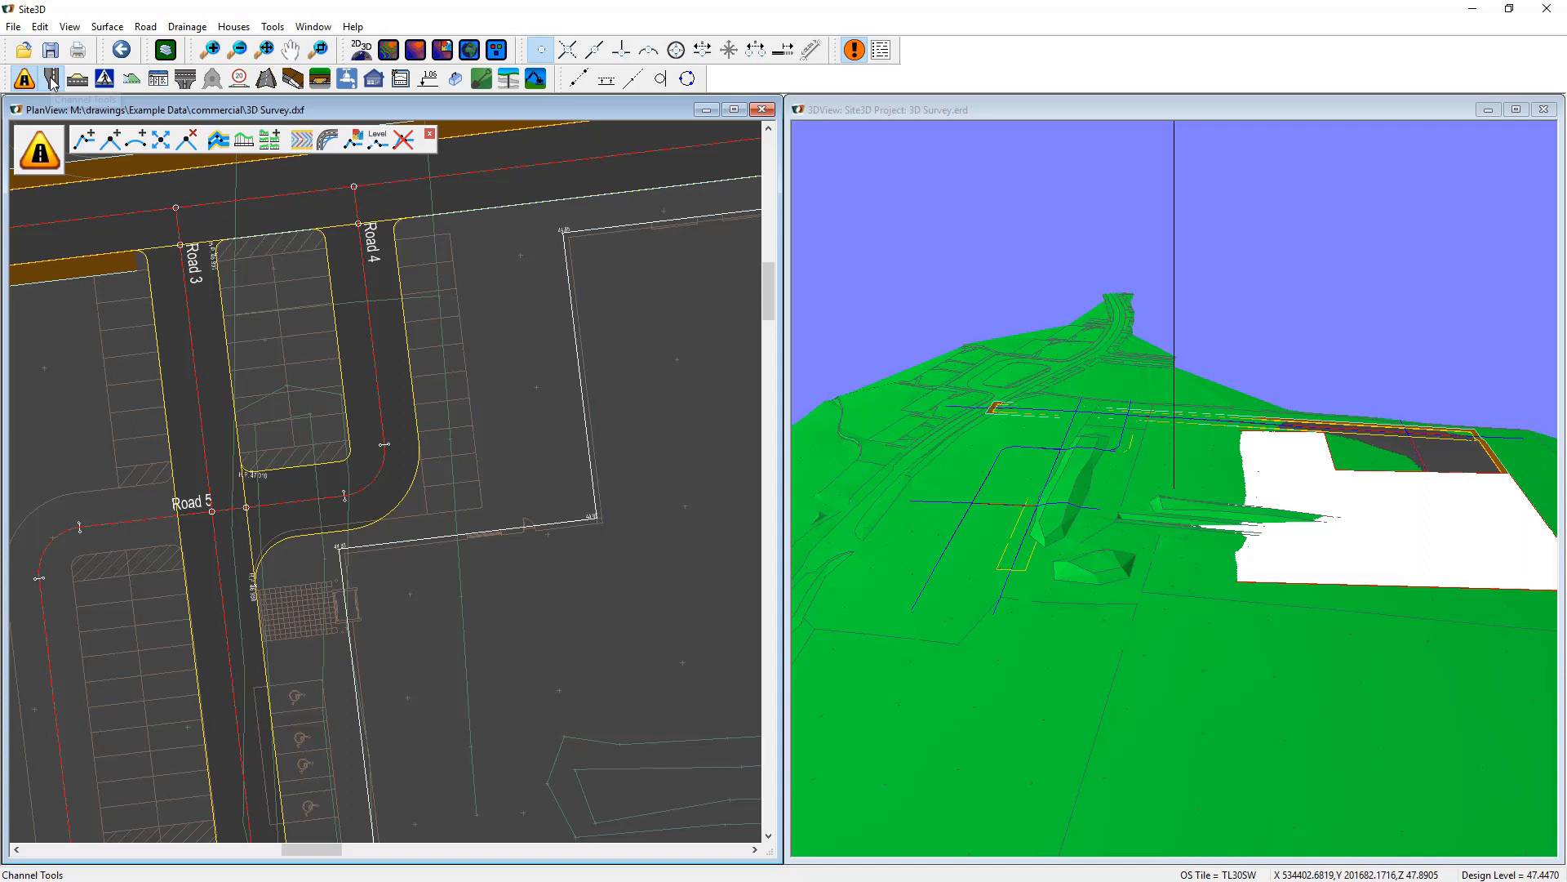
pyautogui.click(411, 364)
pyautogui.click(86, 143)
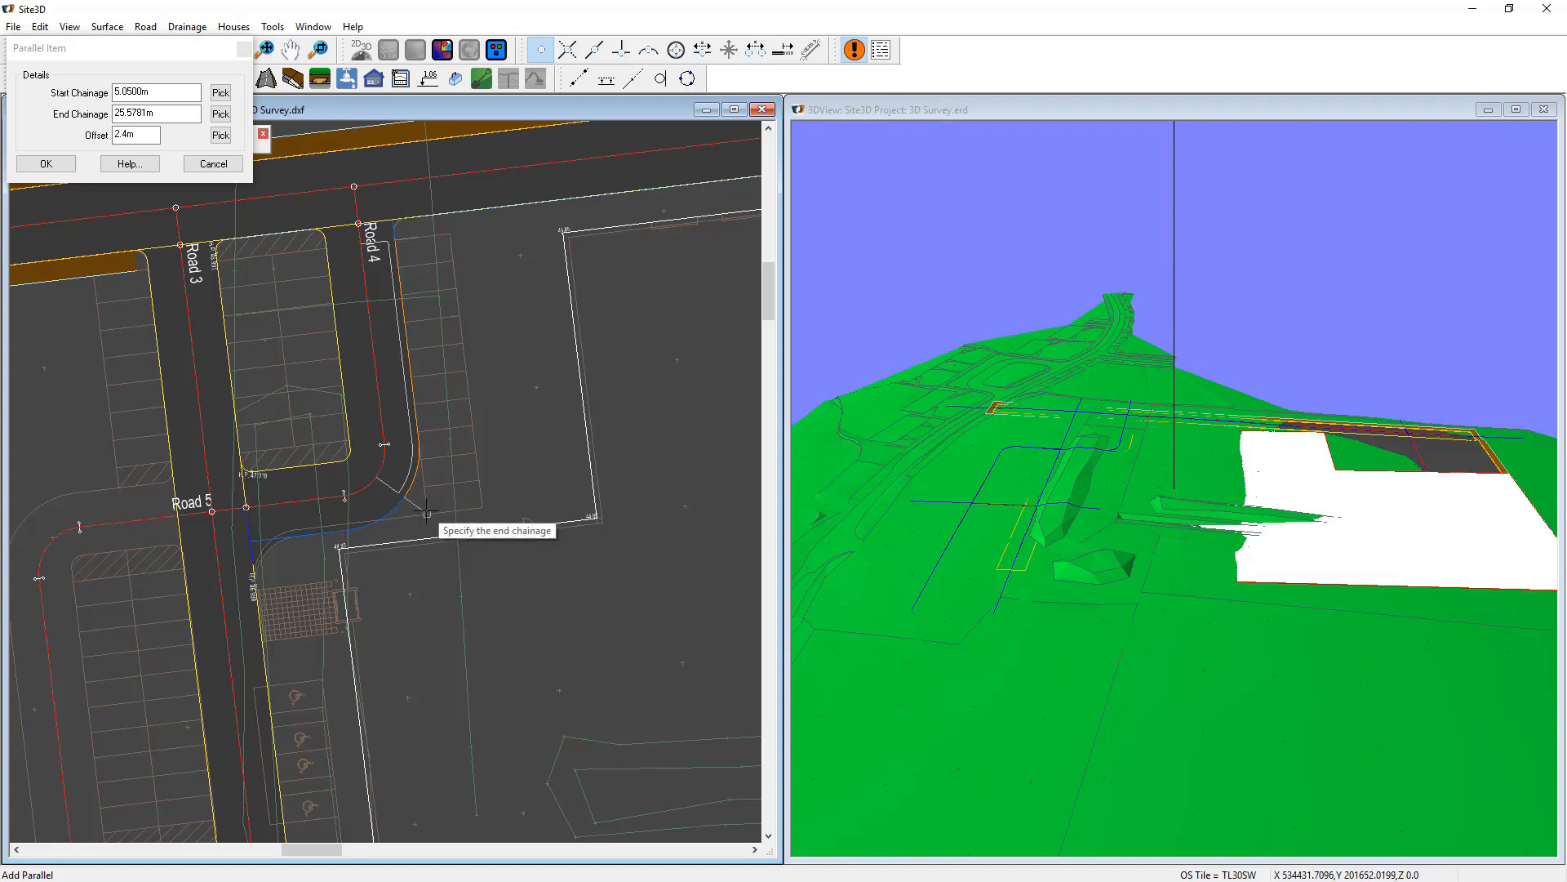
pyautogui.click(425, 511)
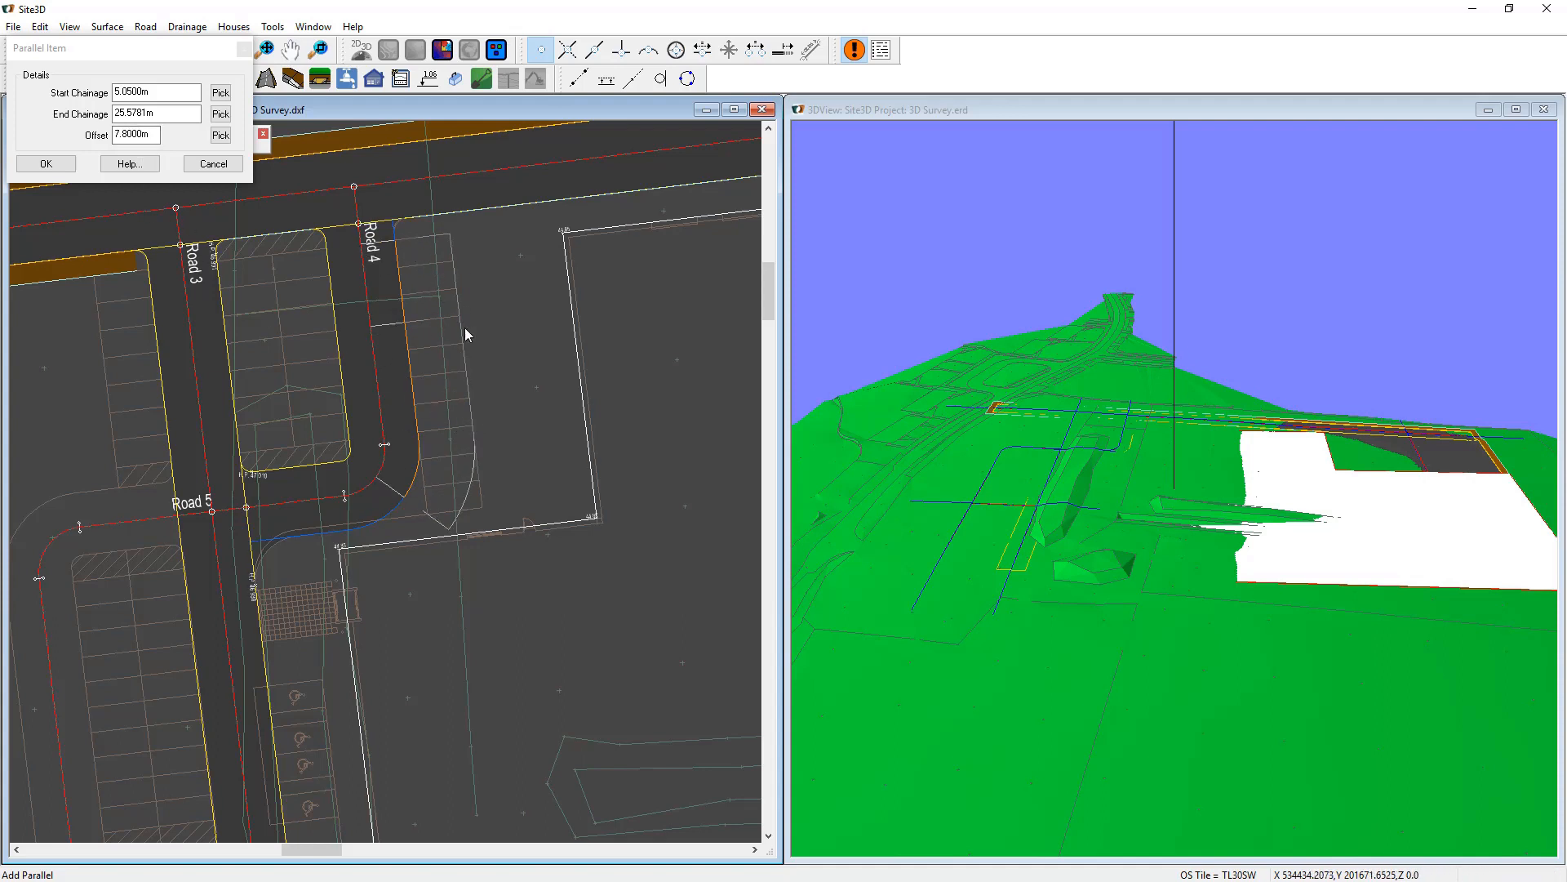
pyautogui.scroll(2, 449, 462)
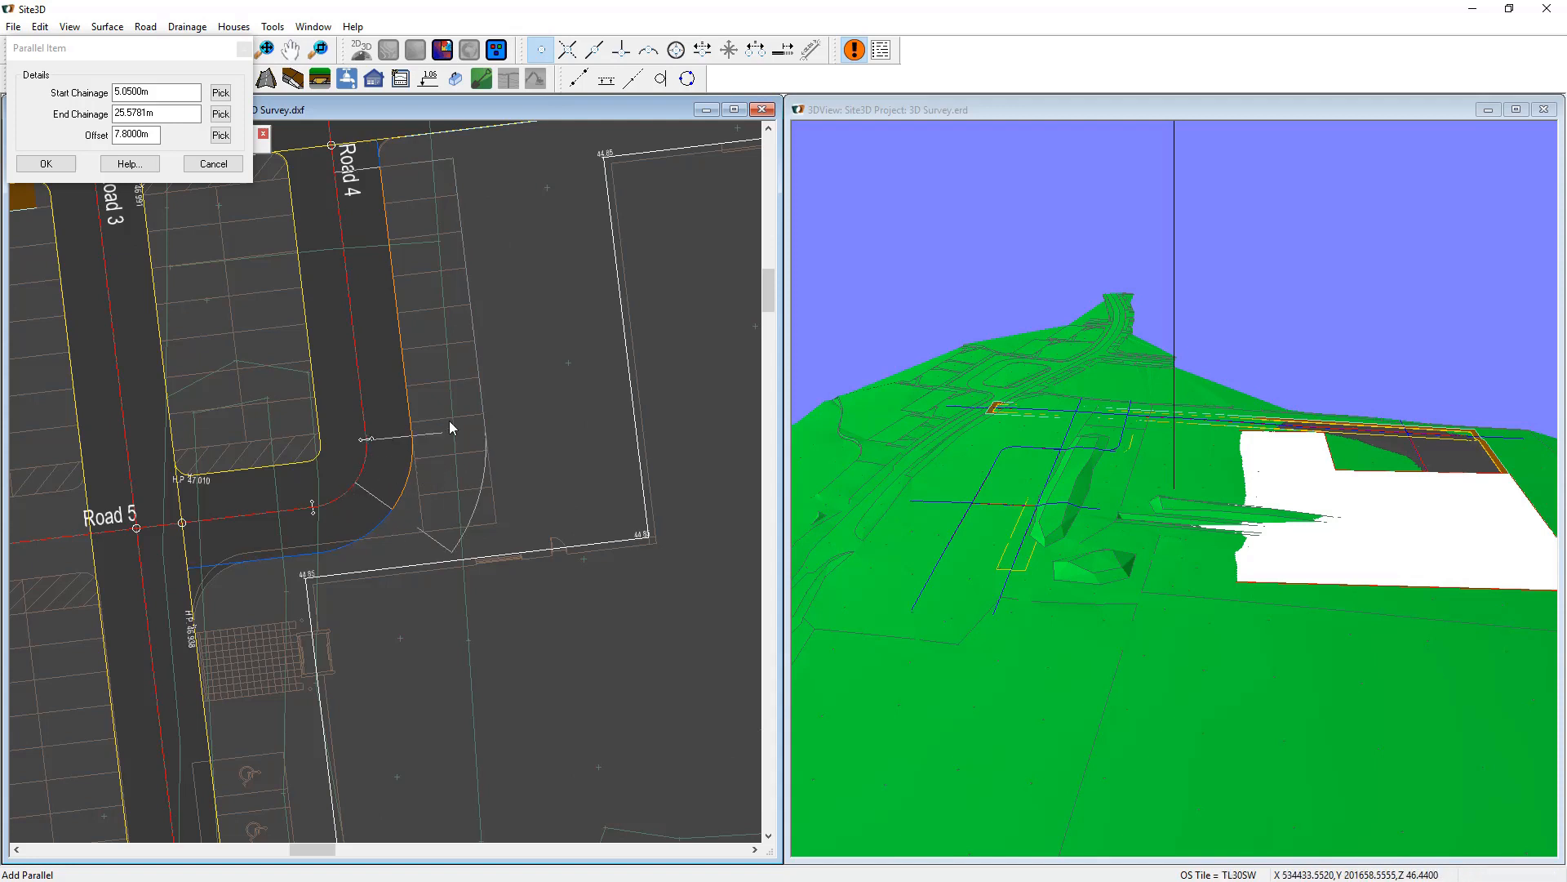
pyautogui.moveTo(413, 511); pyautogui.dragTo(462, 468, button='middle')
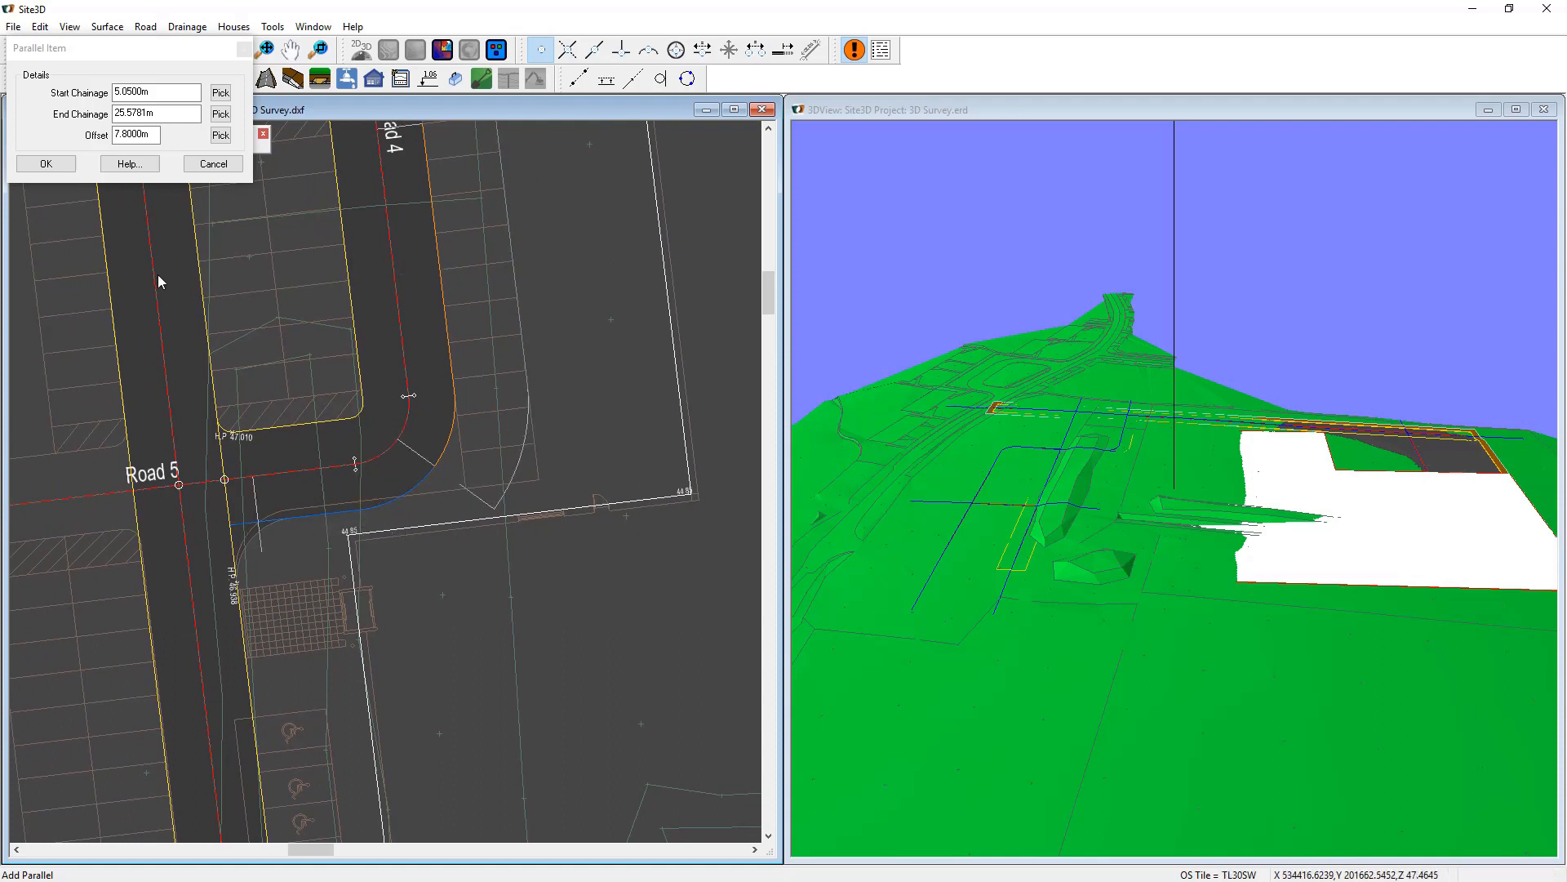
pyautogui.click(46, 164)
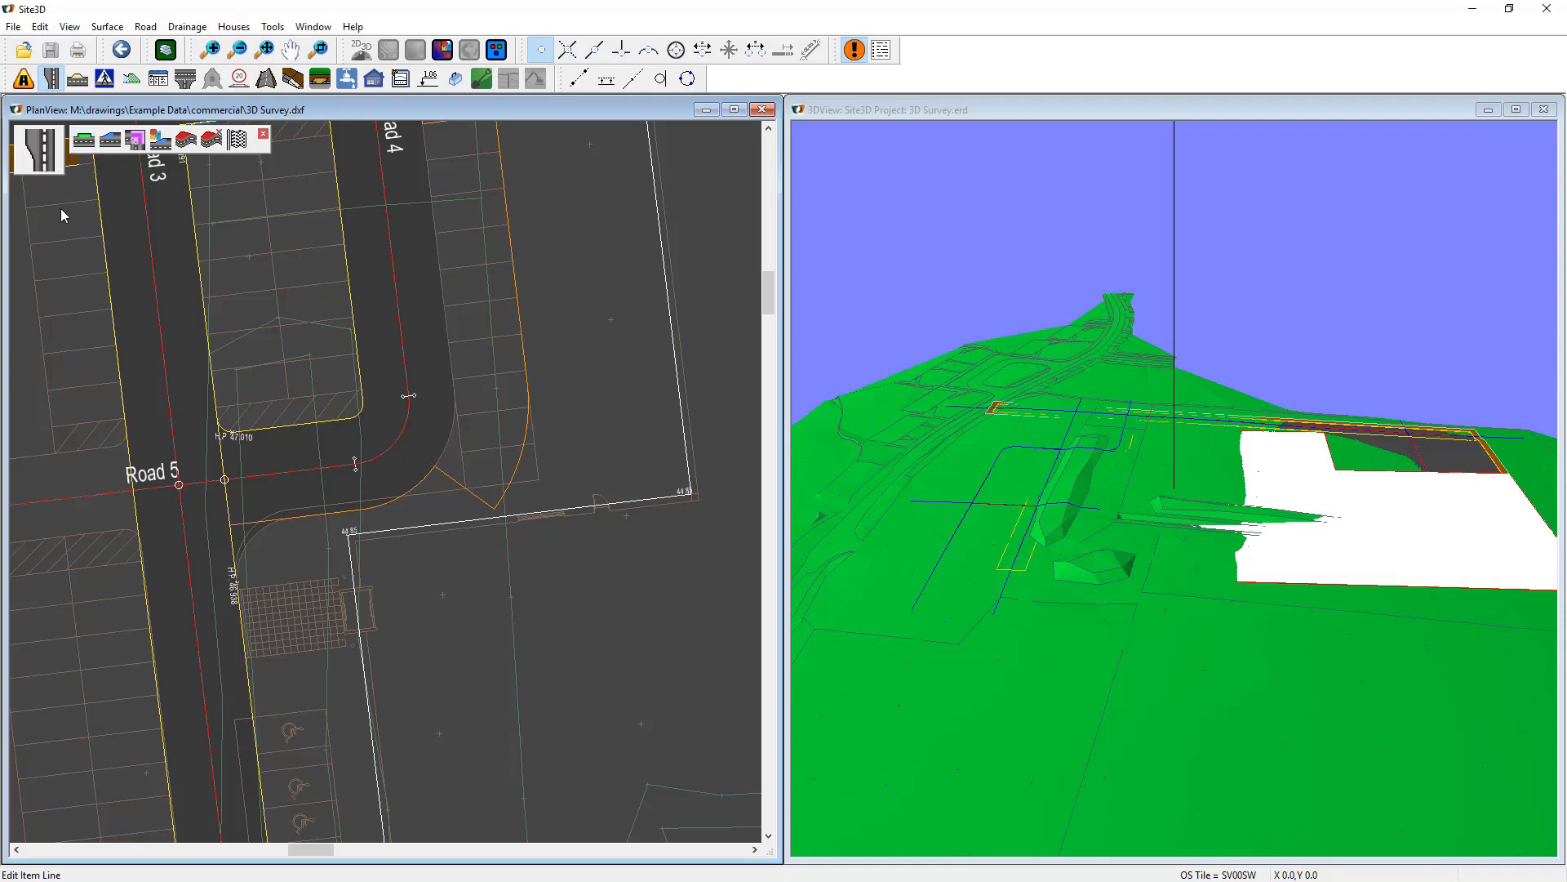
# Add a 2.4500 m parallel item from chainage 37.4832 m to 26.5365 m, and mitre the corner from 21.0070 m to 29.6562 m with 0.0 m radius.
pyautogui.click(207, 532)
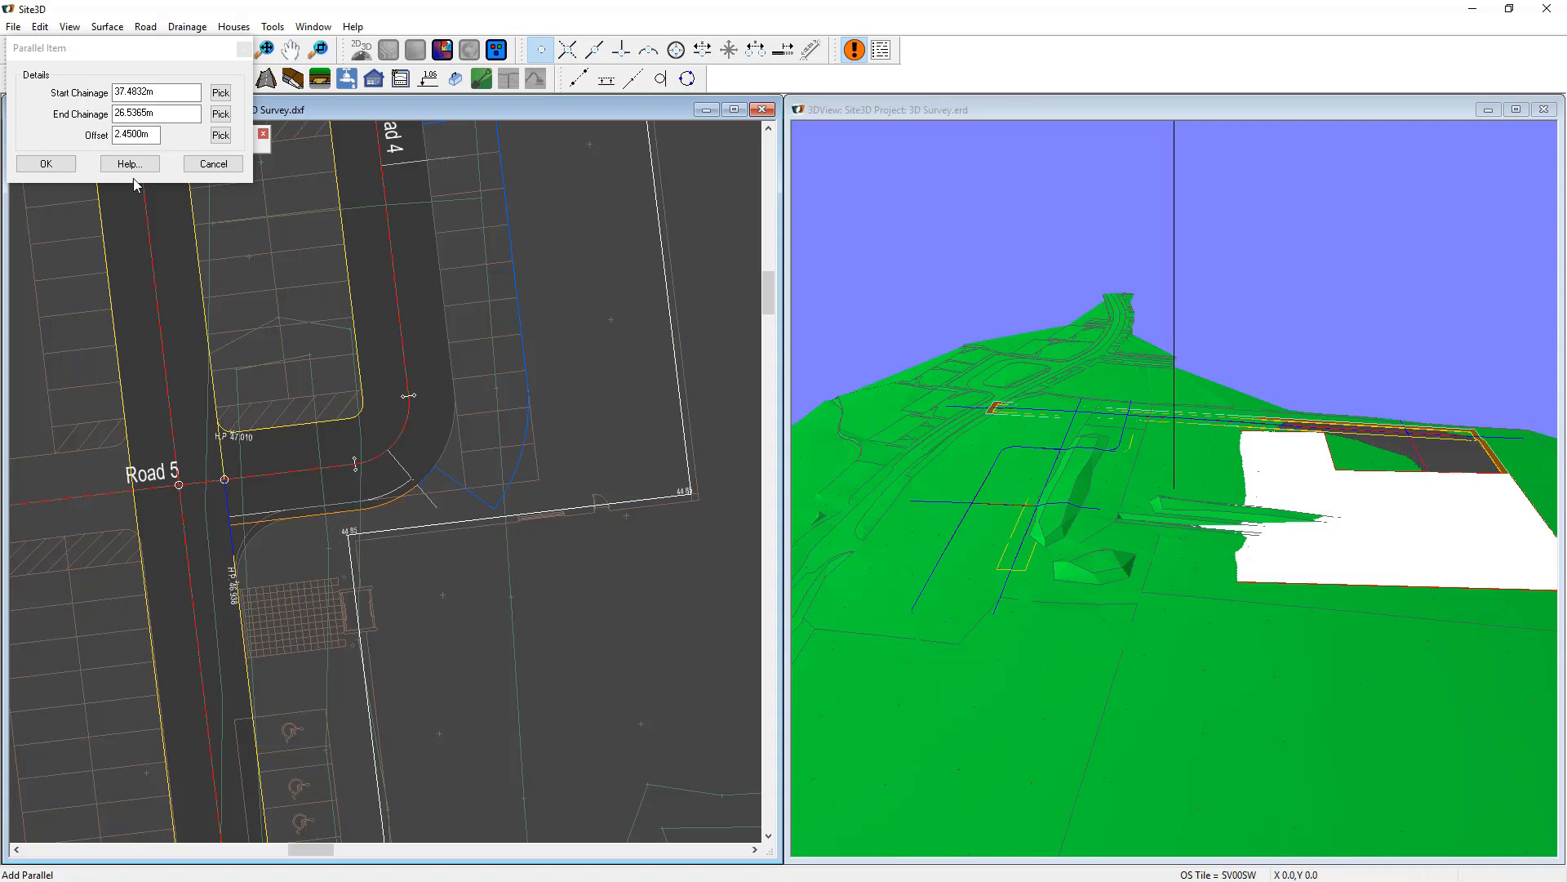
pyautogui.click(46, 164)
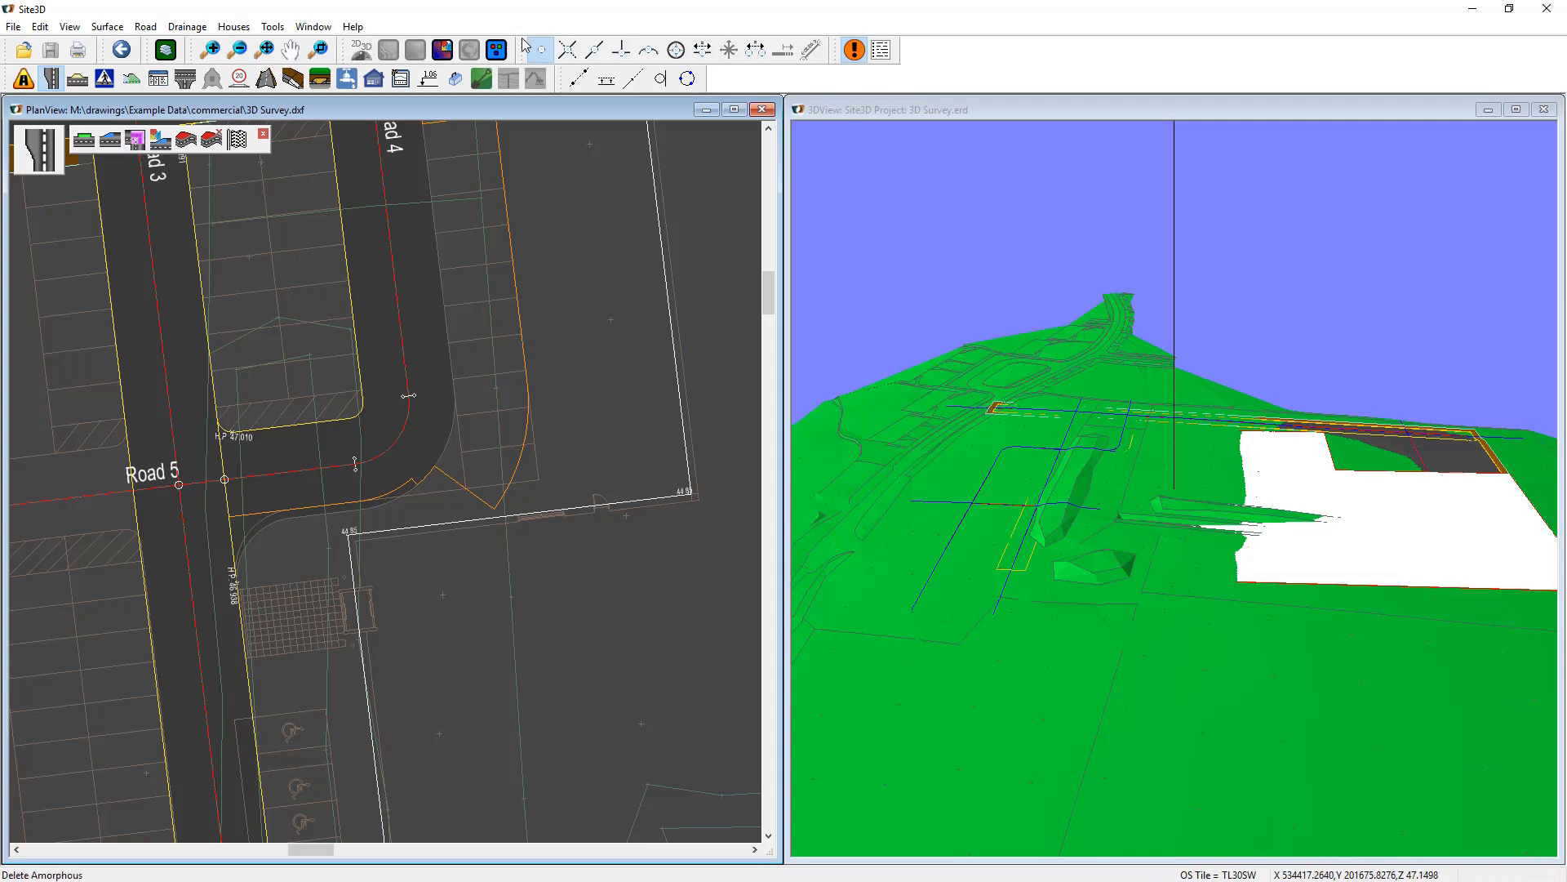
pyautogui.click(136, 140)
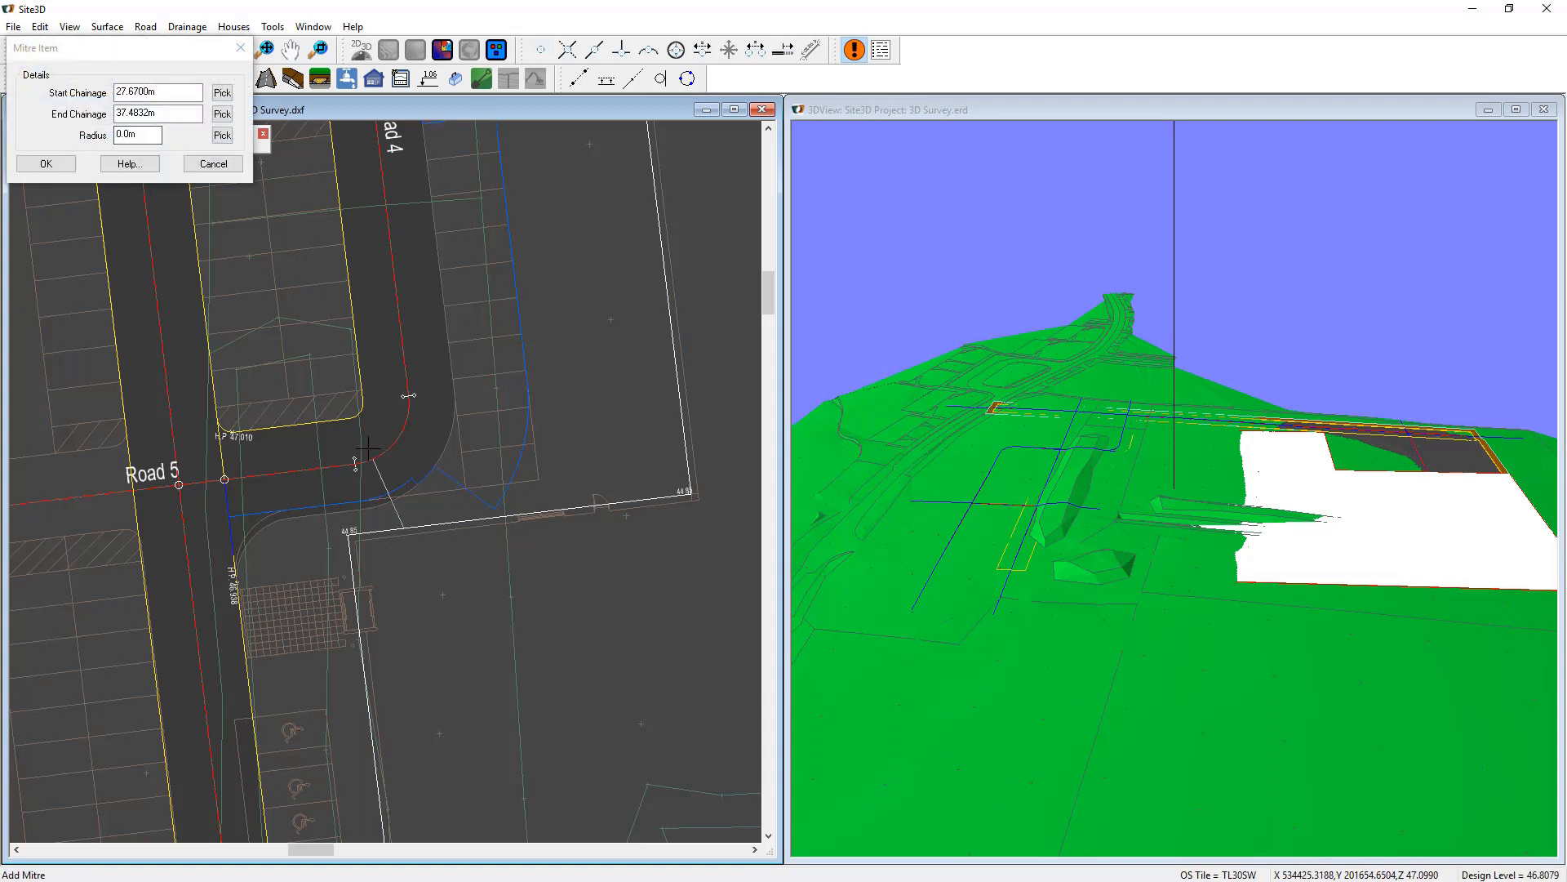
pyautogui.click(516, 282)
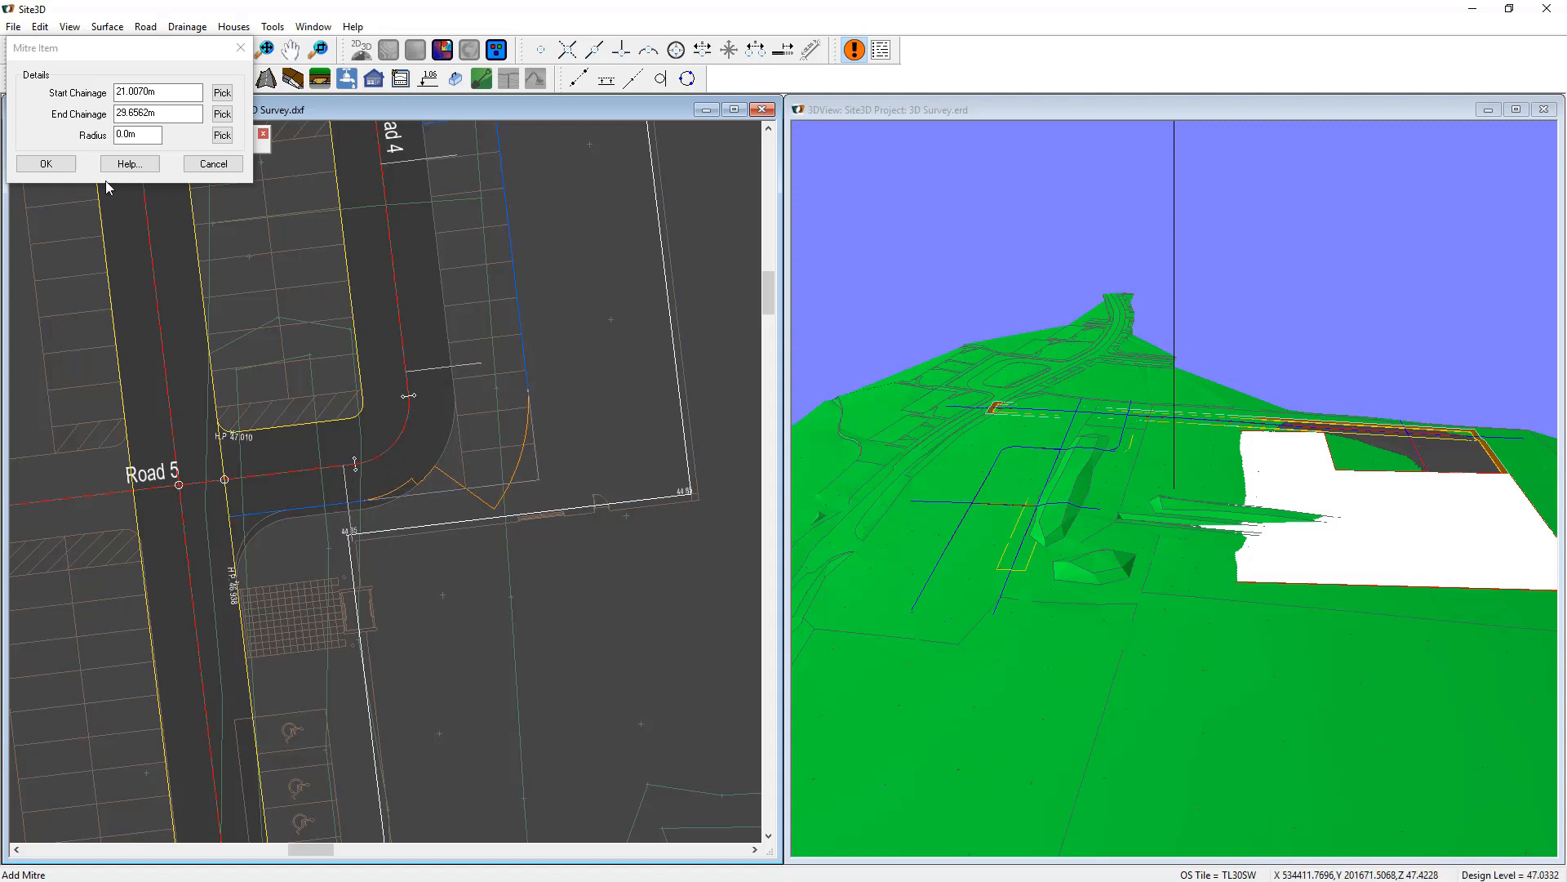
pyautogui.click(46, 164)
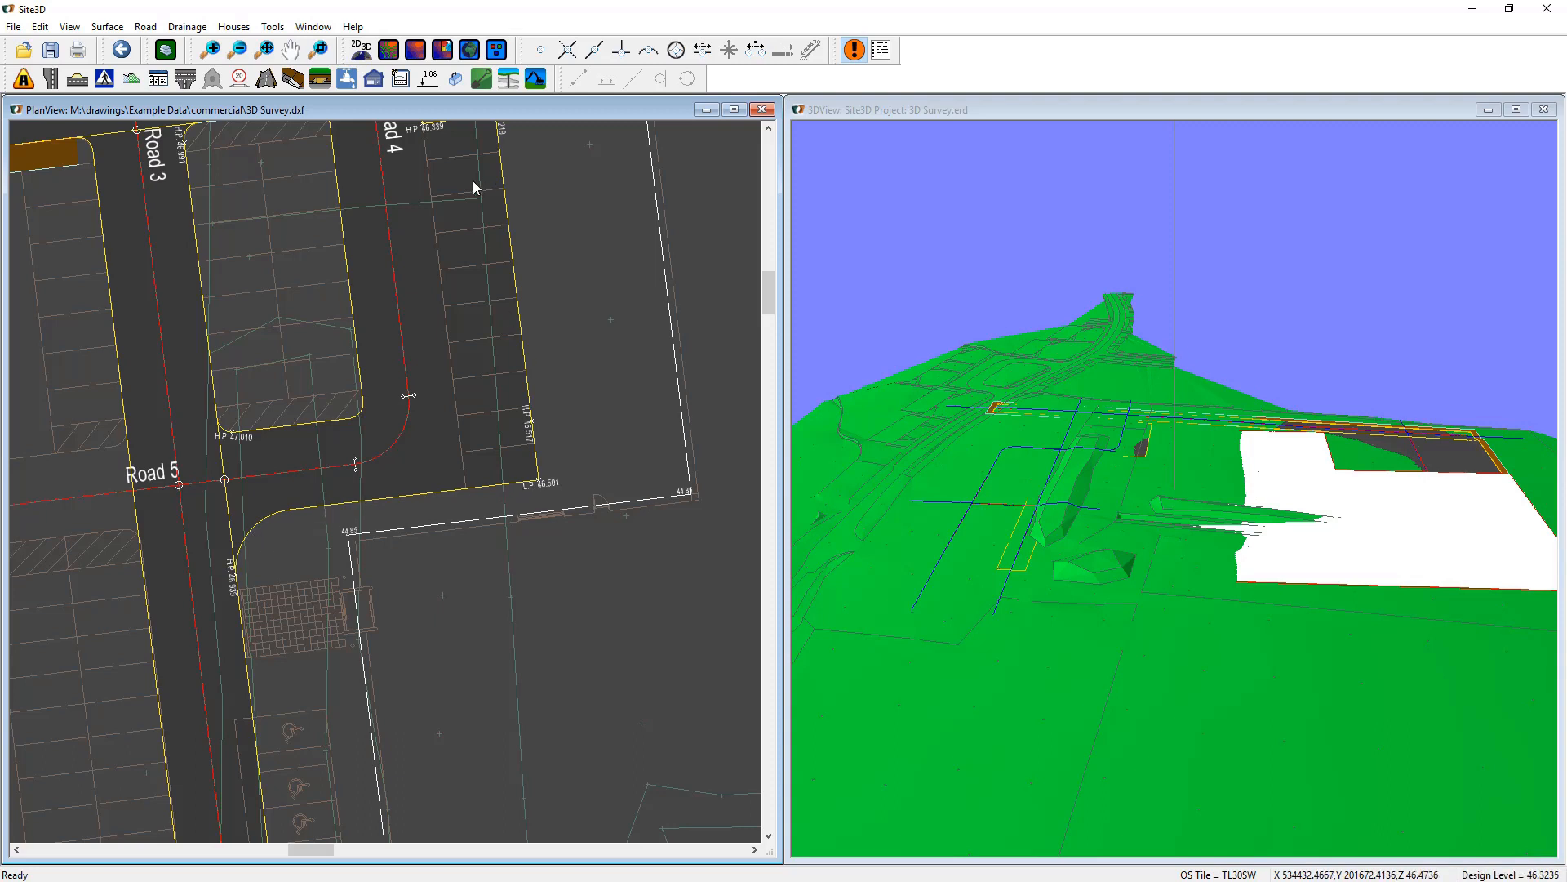
# Widen Road 3's eastern channel around the parking bays with a parallel item from chainage 42.2520 m to 85.4500 m at 7.8000 m offset.
pyautogui.moveTo(466, 221); pyautogui.dragTo(517, 326, button='middle')
pyautogui.scroll(-2, 517, 325)
pyautogui.scroll(-1, 456, 487)
pyautogui.moveTo(435, 529); pyautogui.dragTo(445, 444, button='middle')
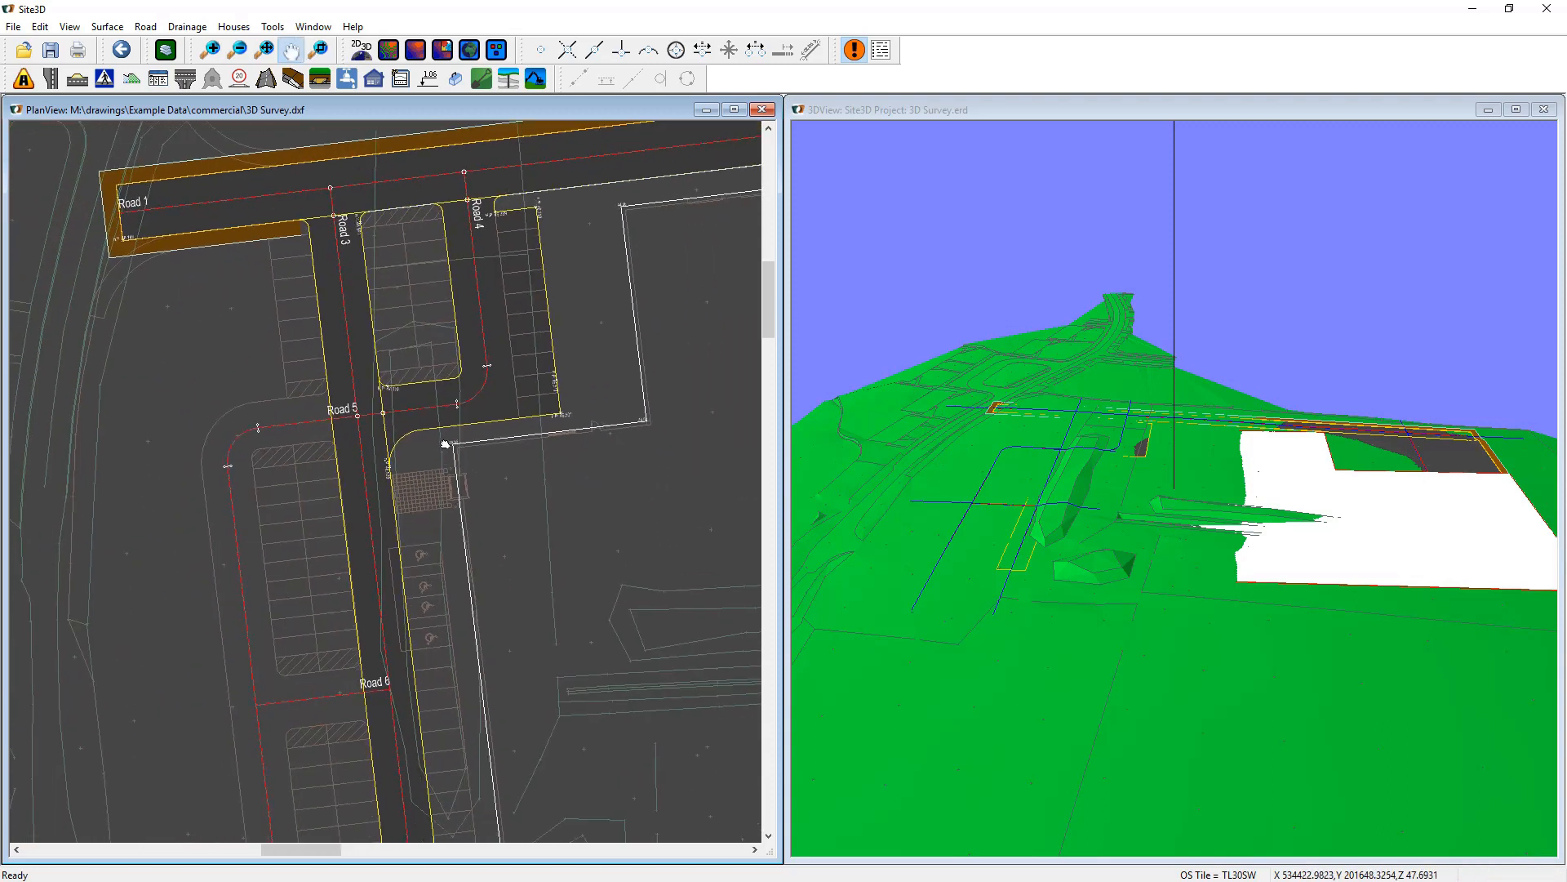
pyautogui.moveTo(463, 569); pyautogui.dragTo(451, 443, button='middle')
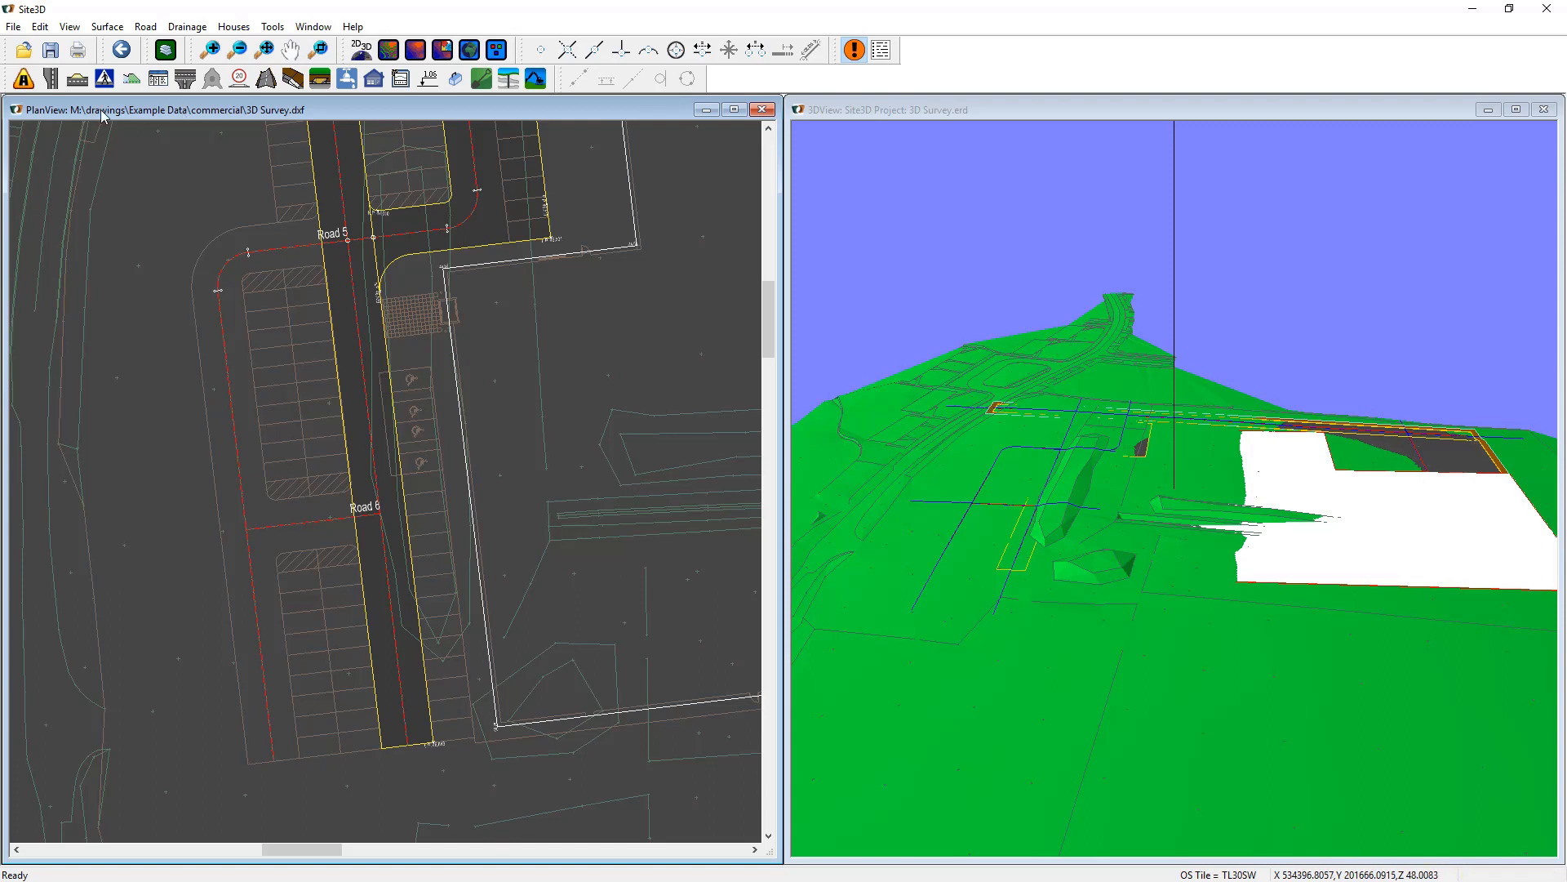
pyautogui.click(50, 78)
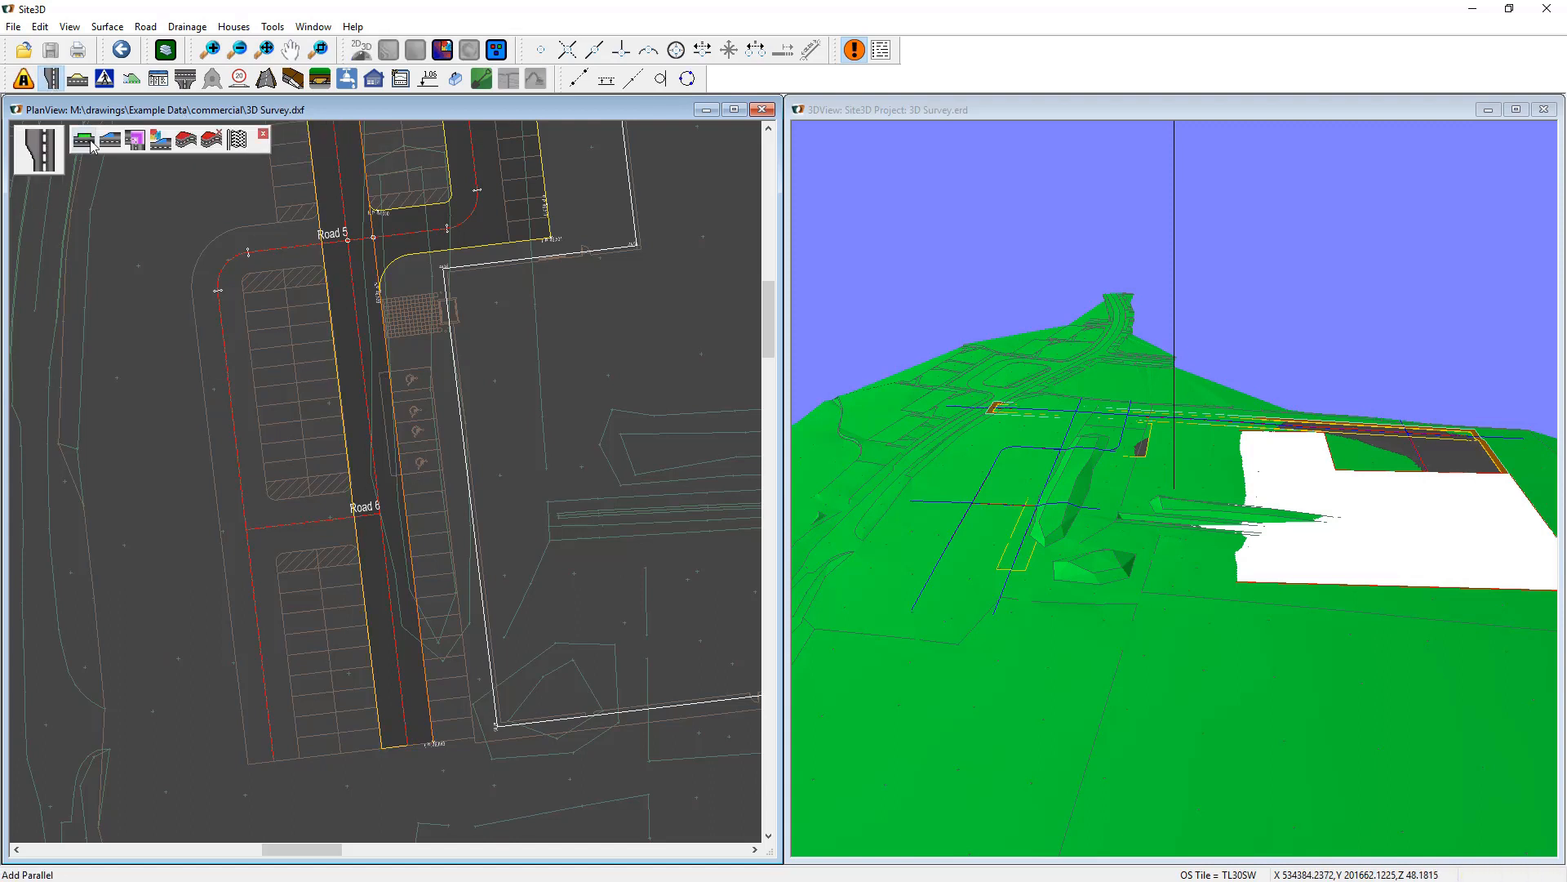
pyautogui.click(85, 141)
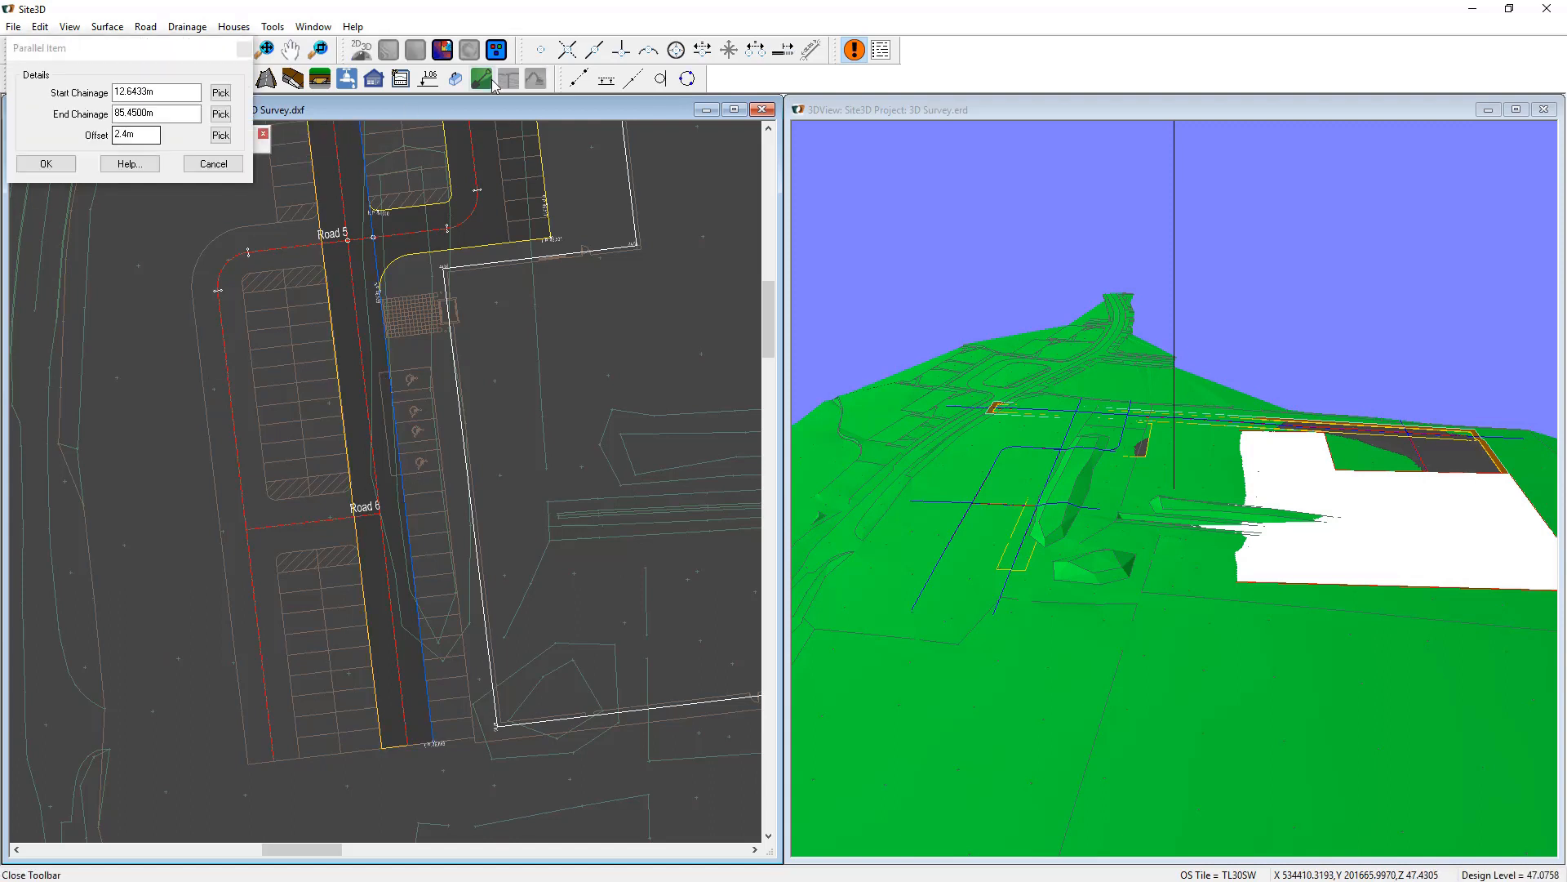
pyautogui.click(390, 373)
pyautogui.click(478, 784)
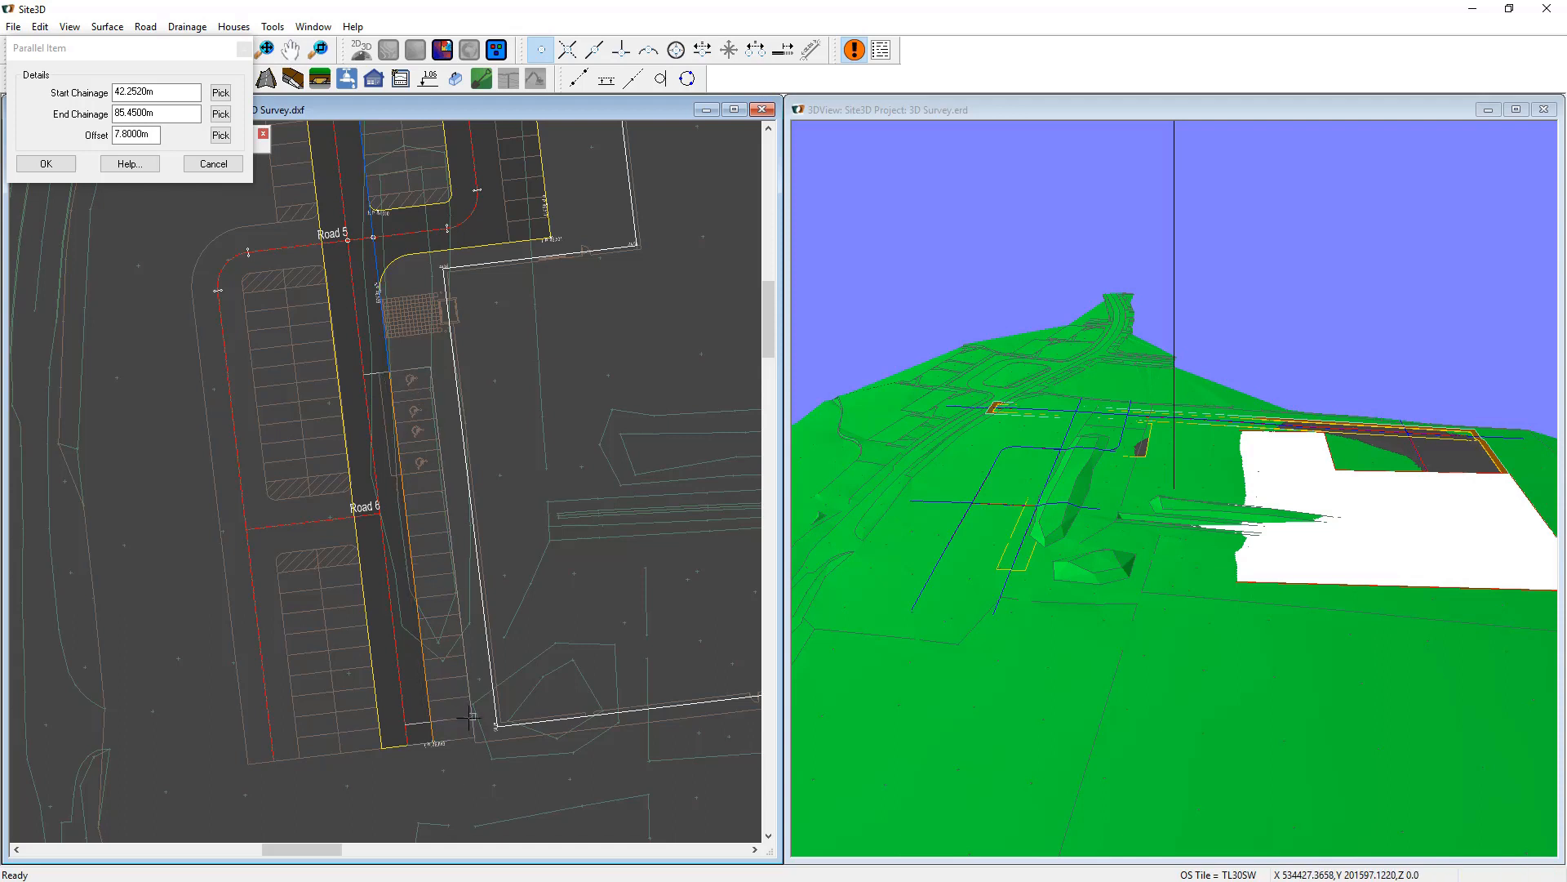
pyautogui.click(49, 164)
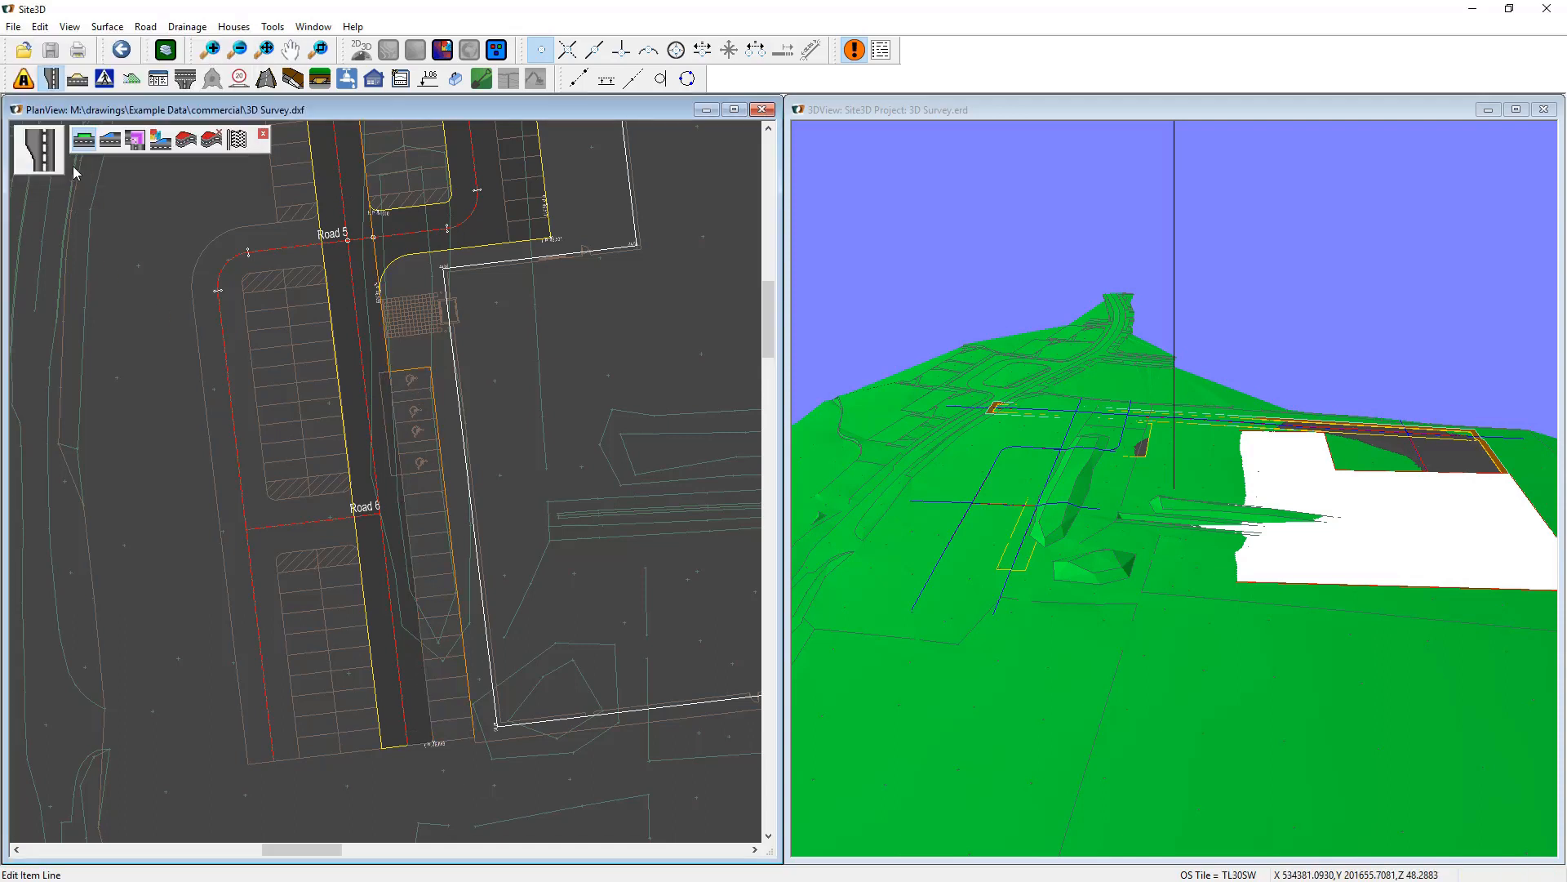
pyautogui.click(237, 140)
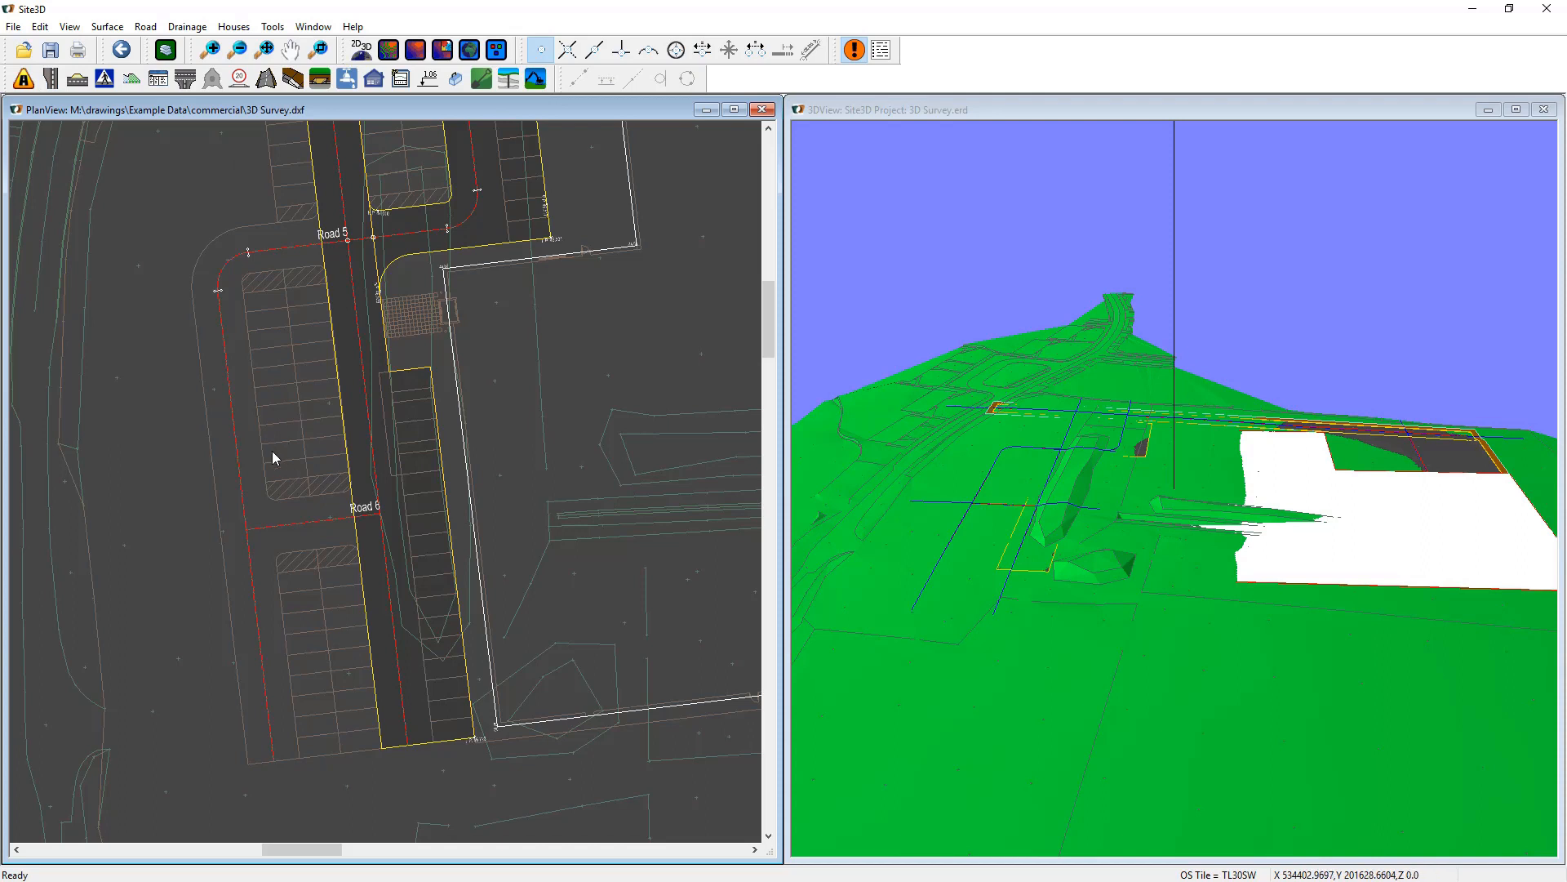
# Begin adding channels to Road 5, setting the channel width to 3.0 m.
pyautogui.scroll(2, 430, 511)
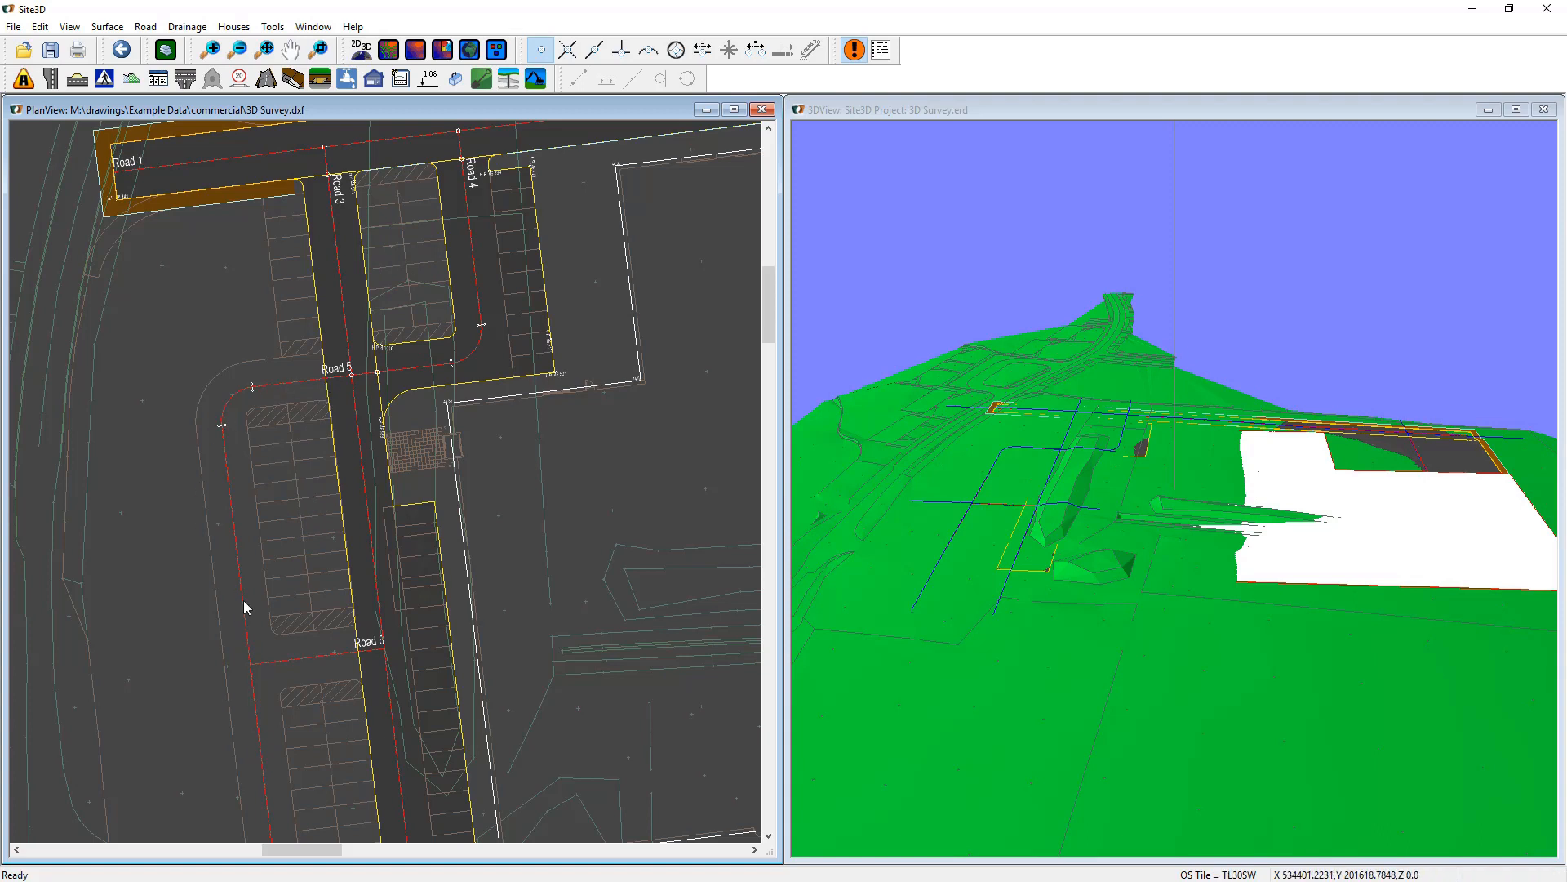
pyautogui.moveTo(246, 675); pyautogui.dragTo(262, 660, button='middle')
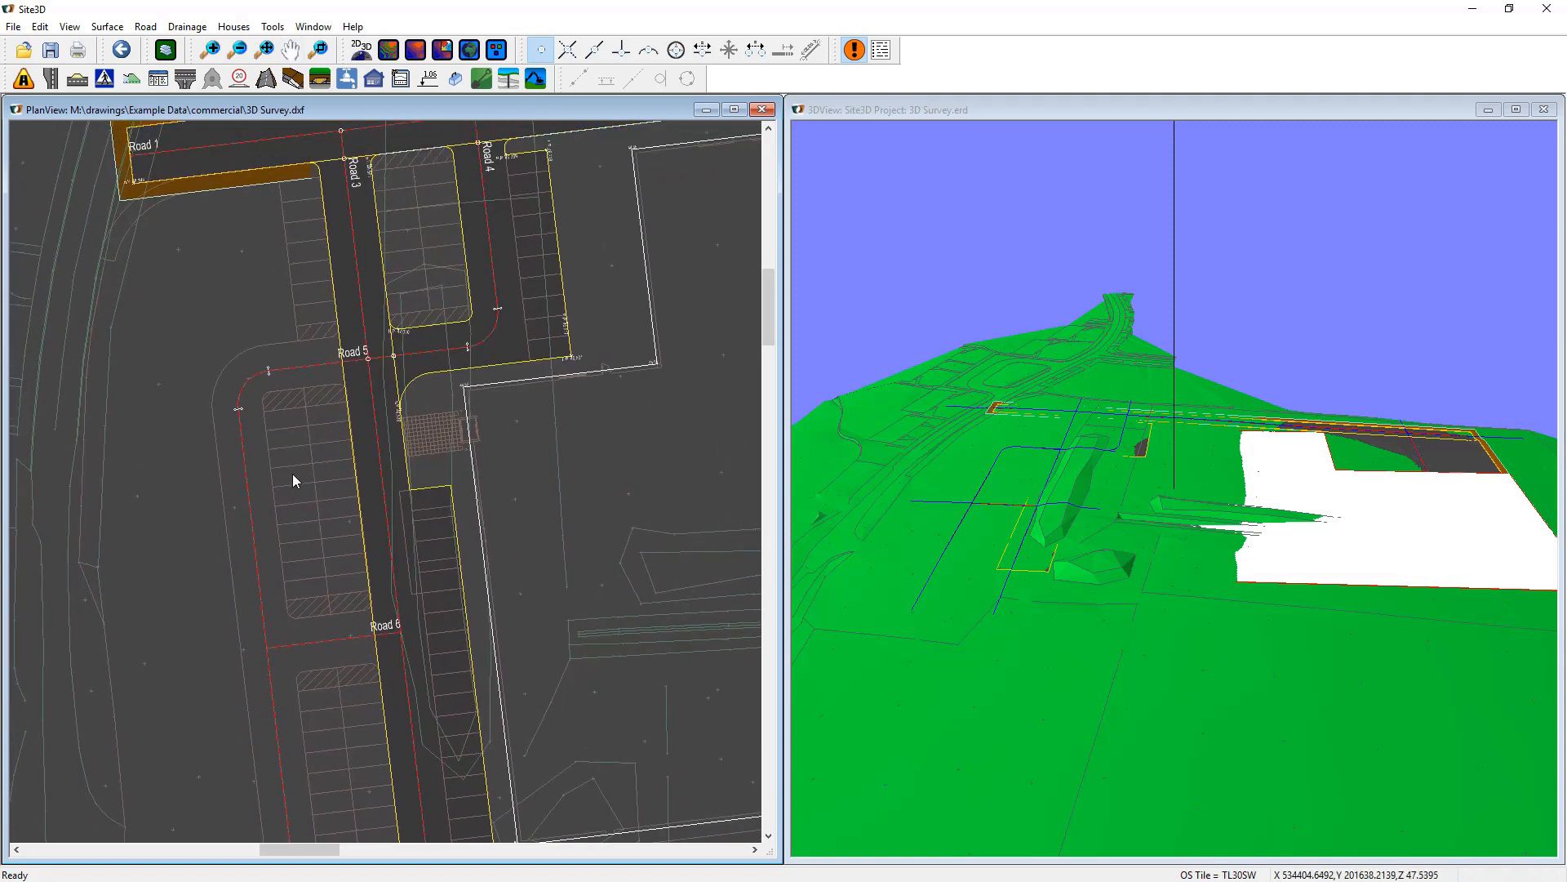
pyautogui.click(22, 79)
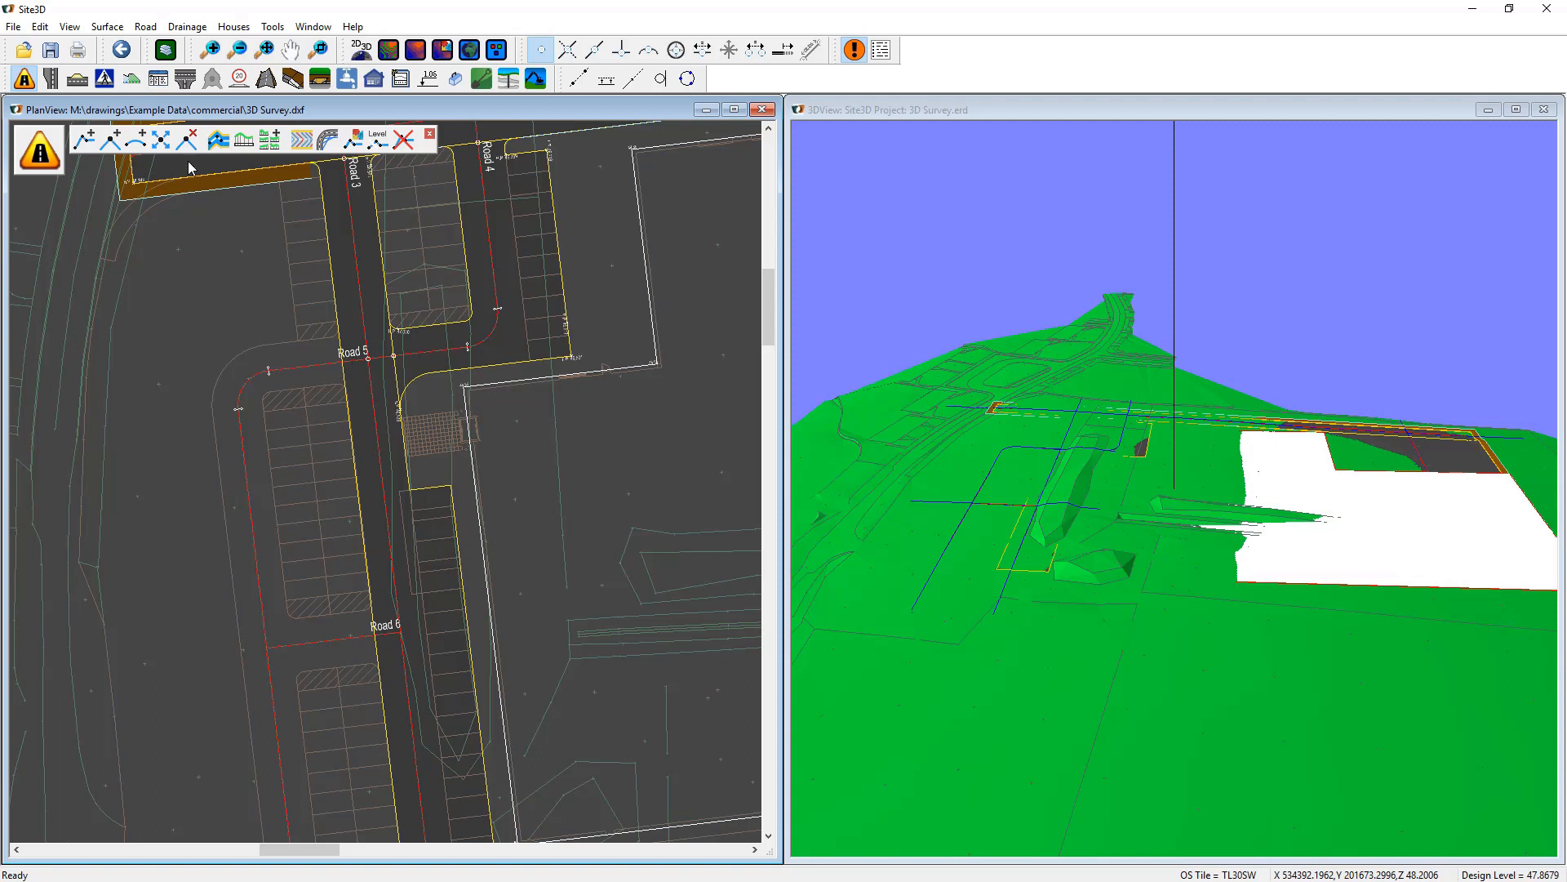
pyautogui.click(223, 139)
pyautogui.click(258, 391)
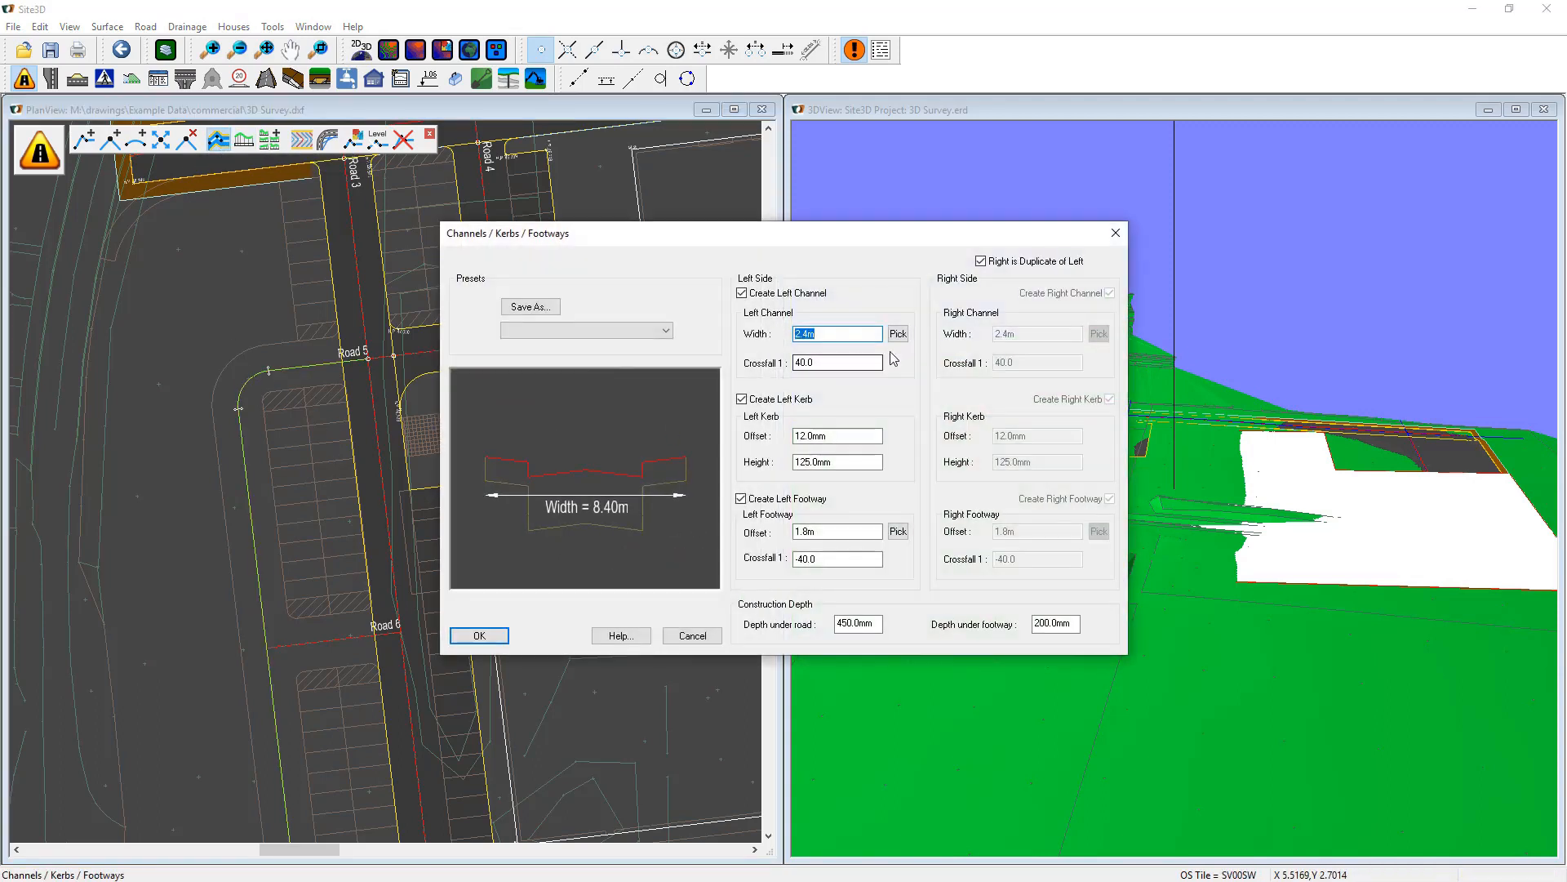
pyautogui.click(898, 335)
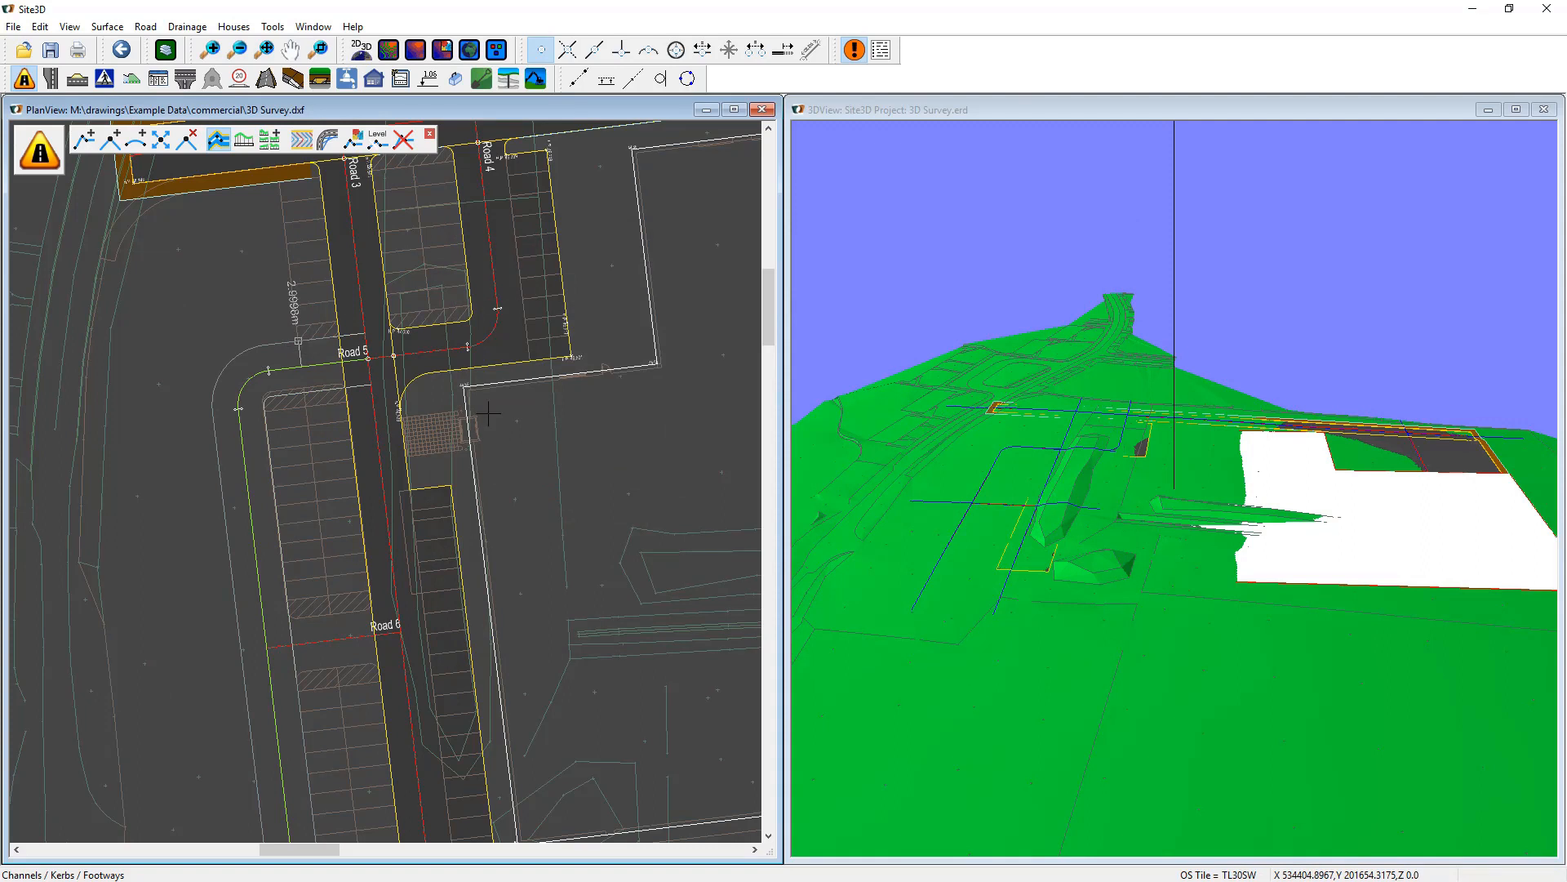
pyautogui.write('3')
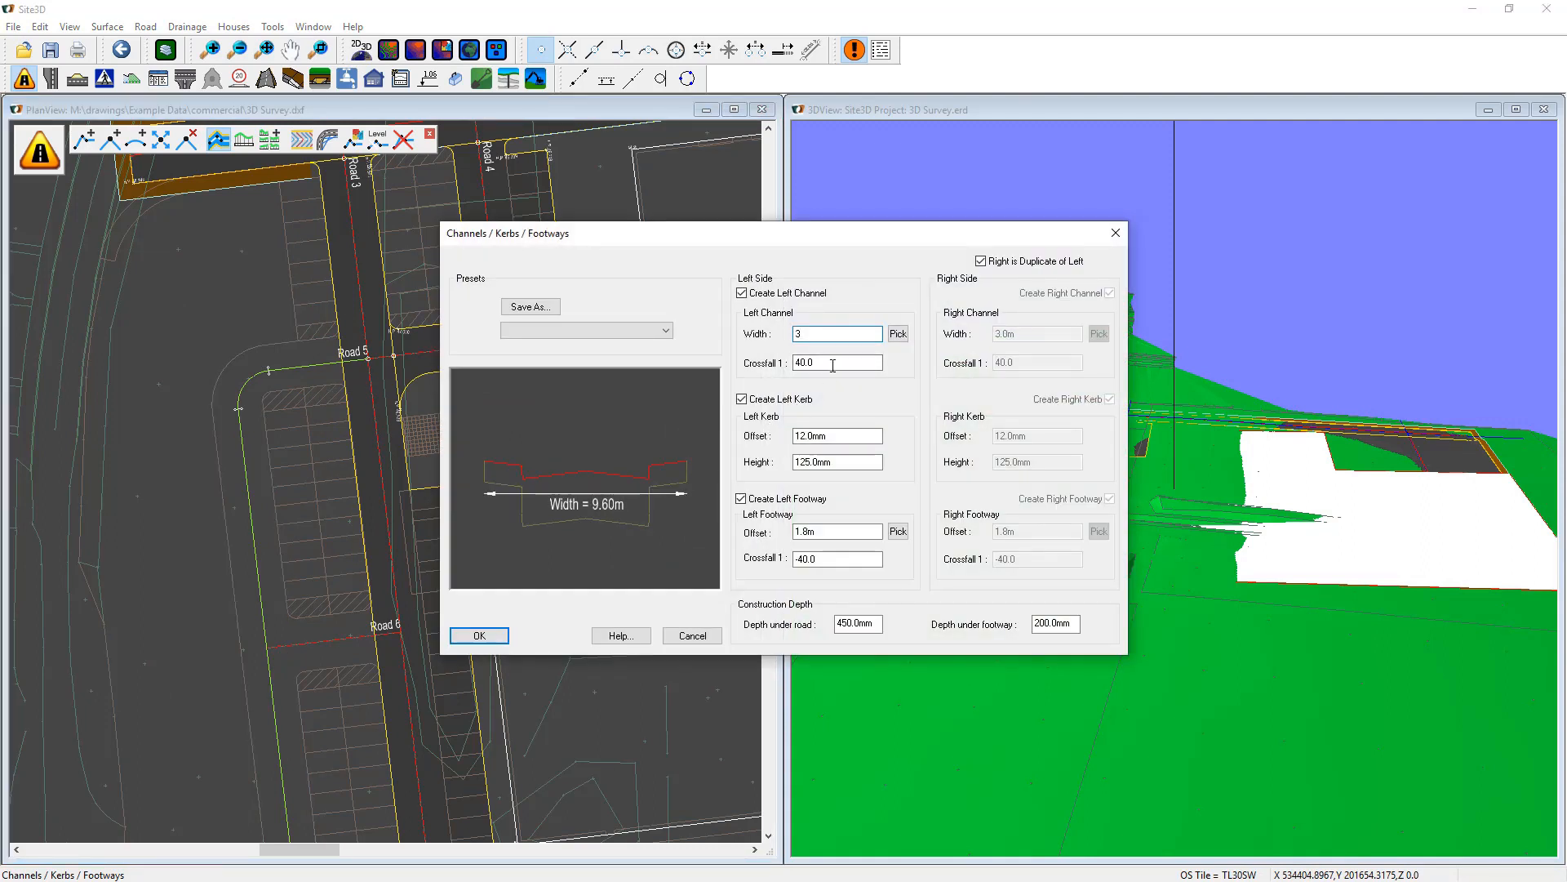
# Give Road 5 crossfalls of 100 left and -100 right without kerbs, and create its Road 3 junction with a 1.0 m northern radius.
pyautogui.click(996, 262)
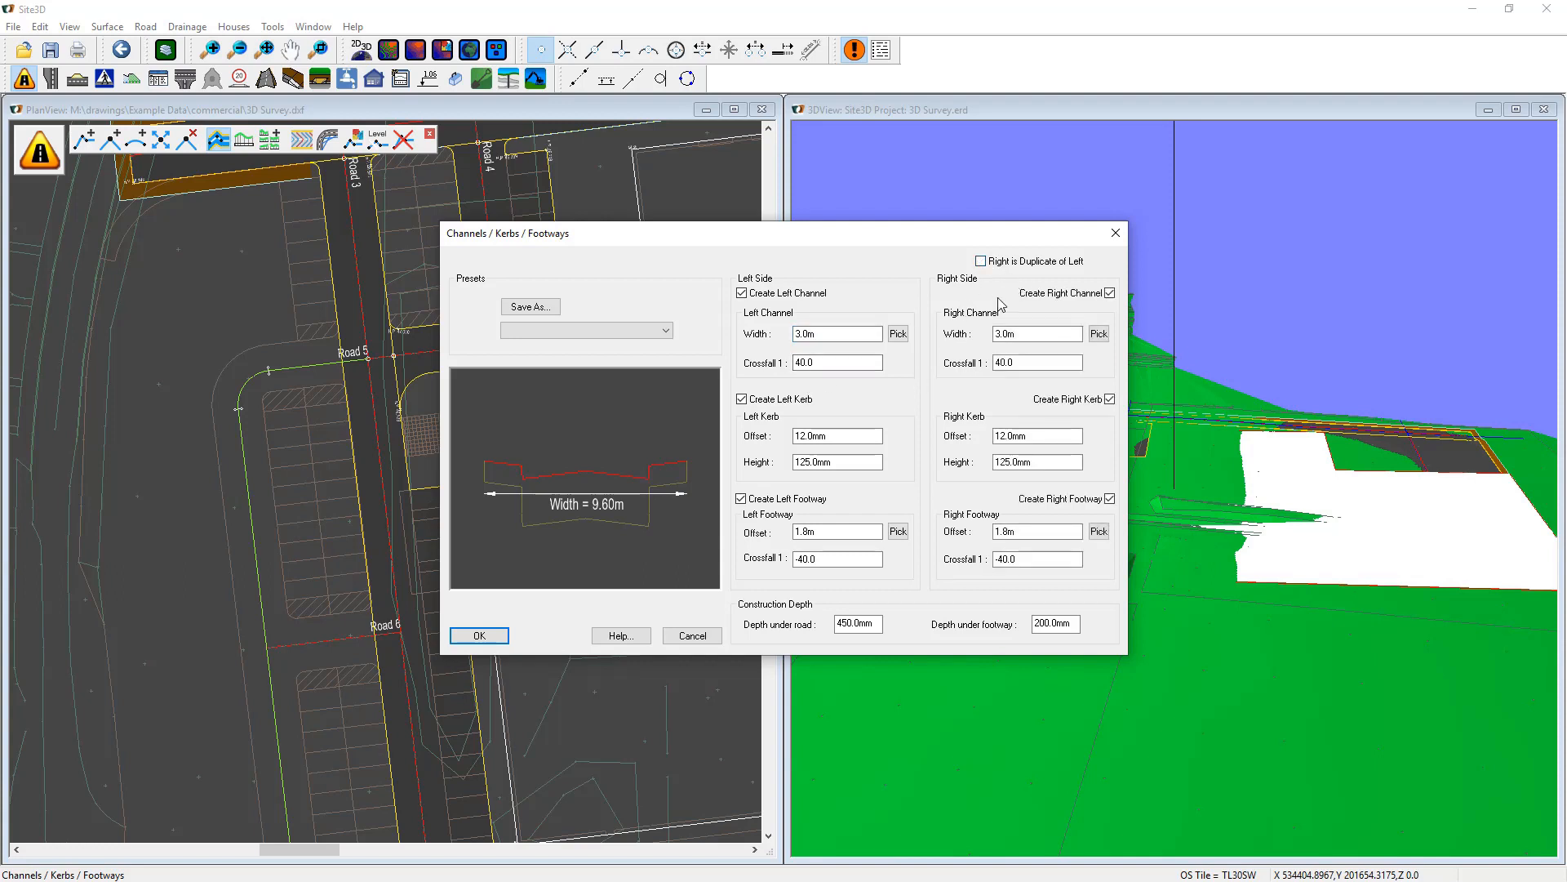
pyautogui.moveTo(828, 362); pyautogui.dragTo(751, 369)
pyautogui.write('100')
pyautogui.press('Tab')
pyautogui.write('100')
pyautogui.click(808, 400)
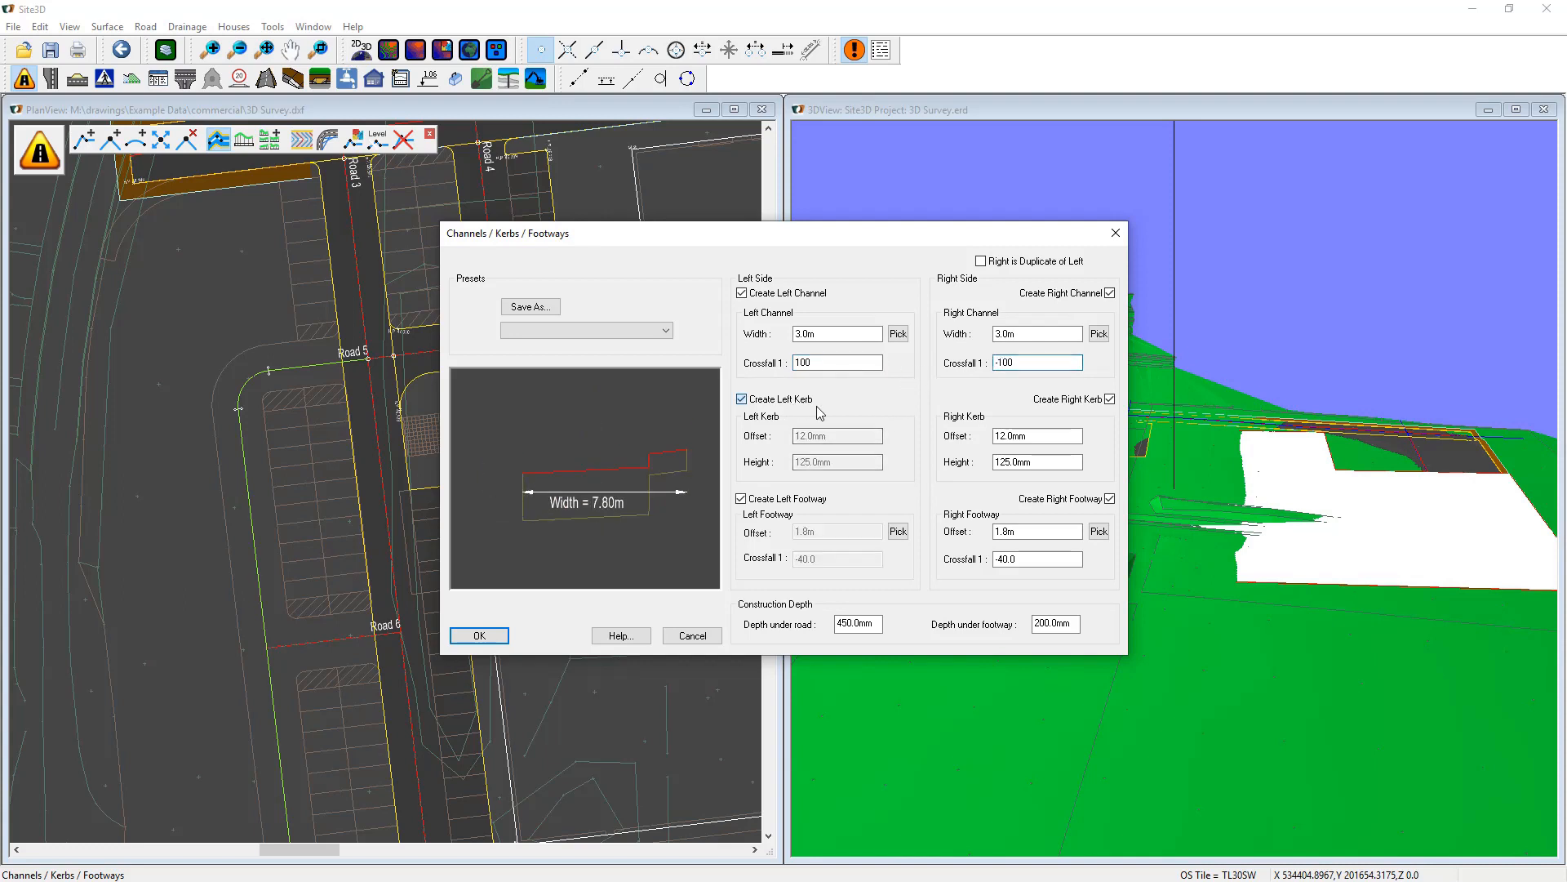
pyautogui.click(1090, 401)
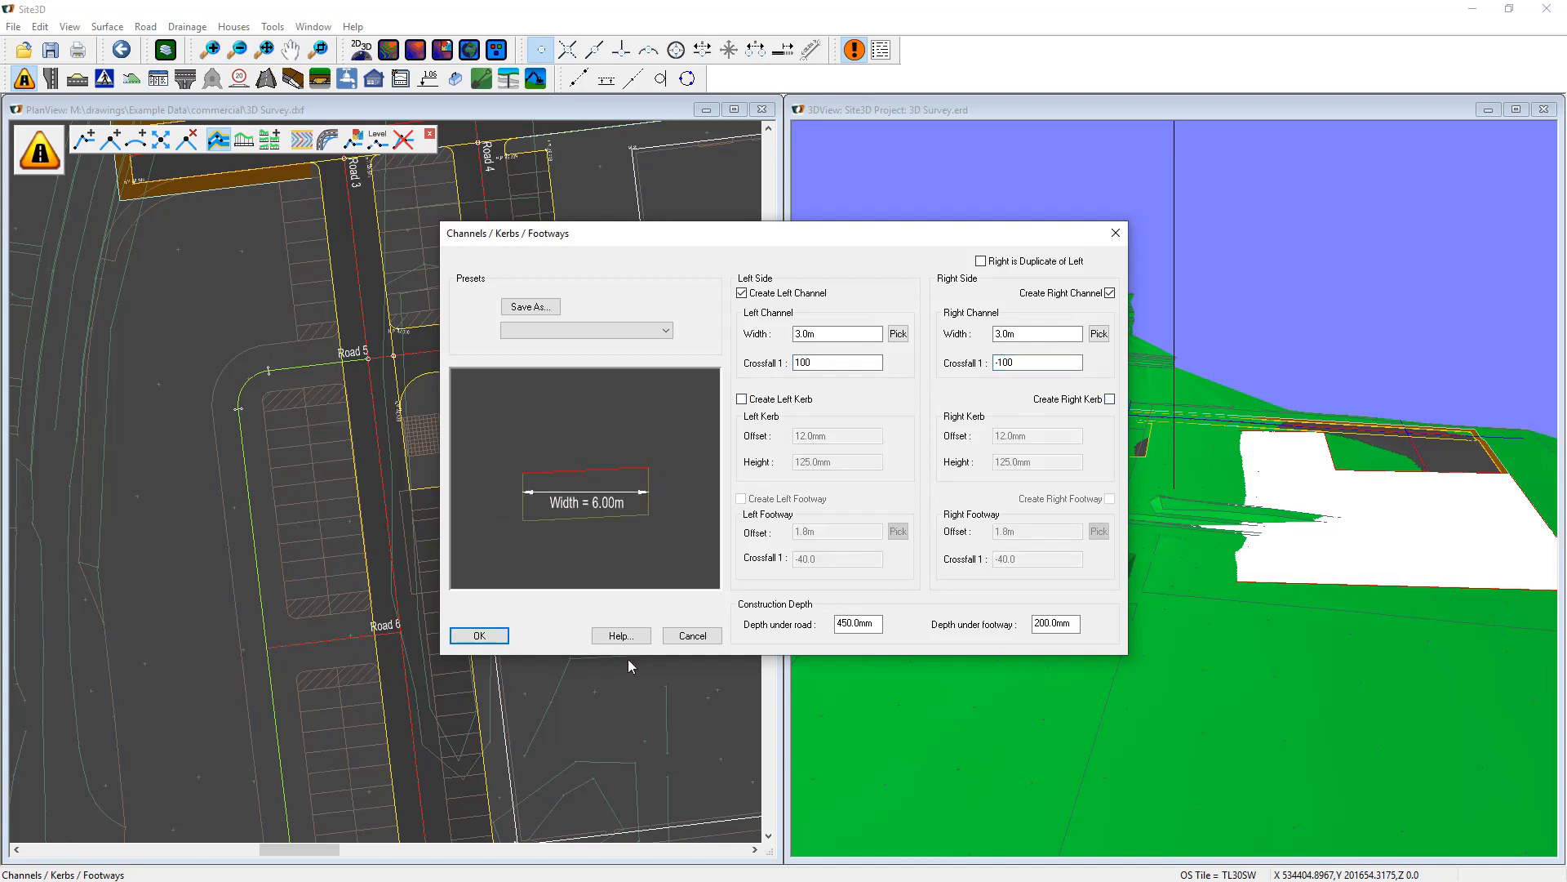
pyautogui.click(492, 638)
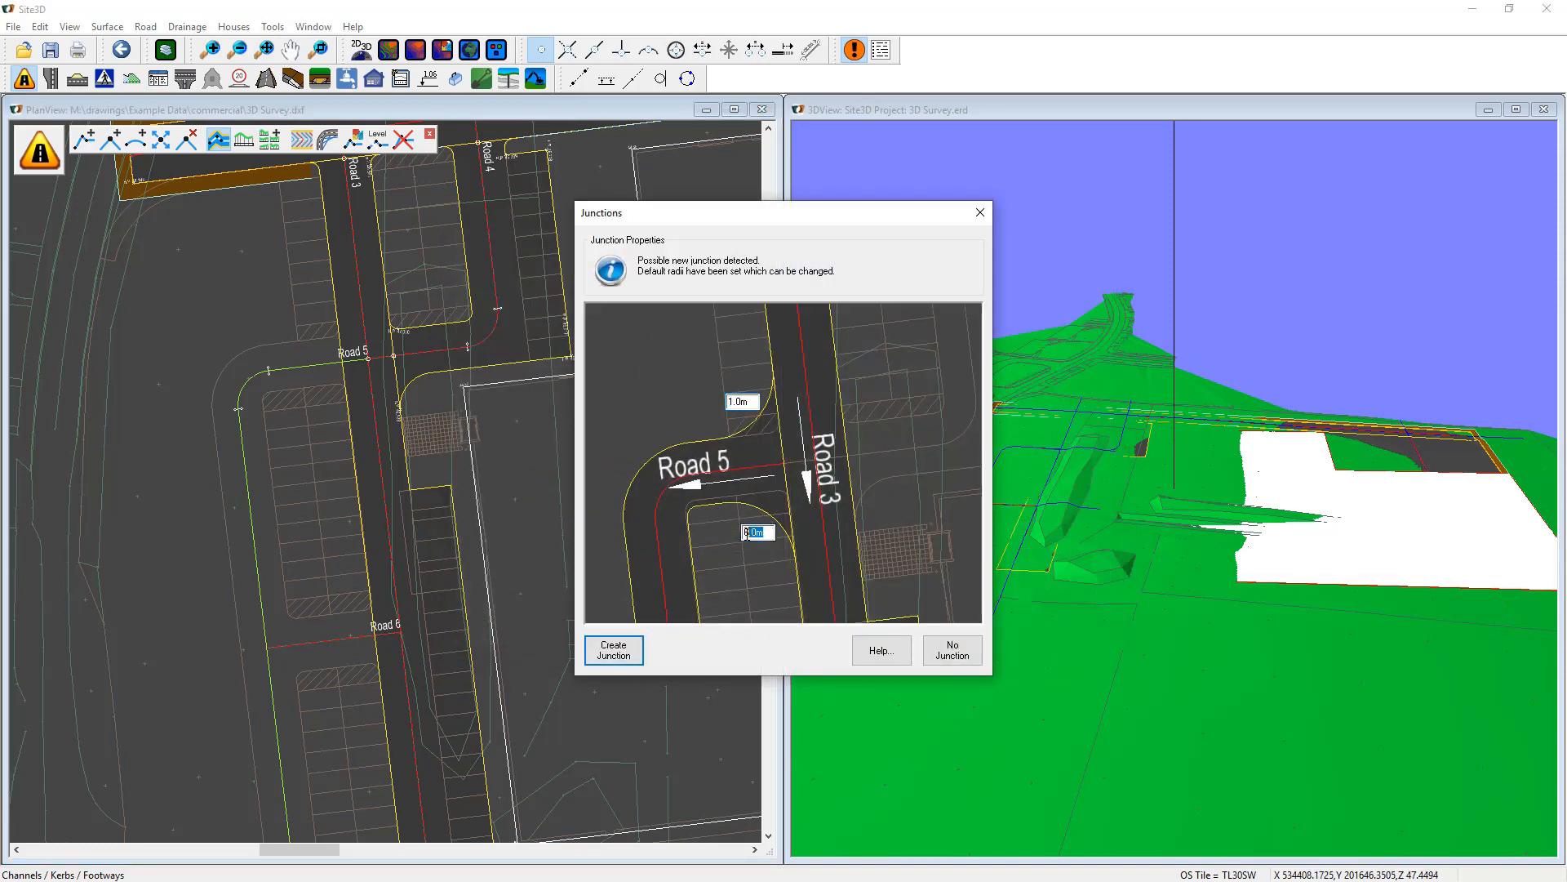
pyautogui.click(614, 653)
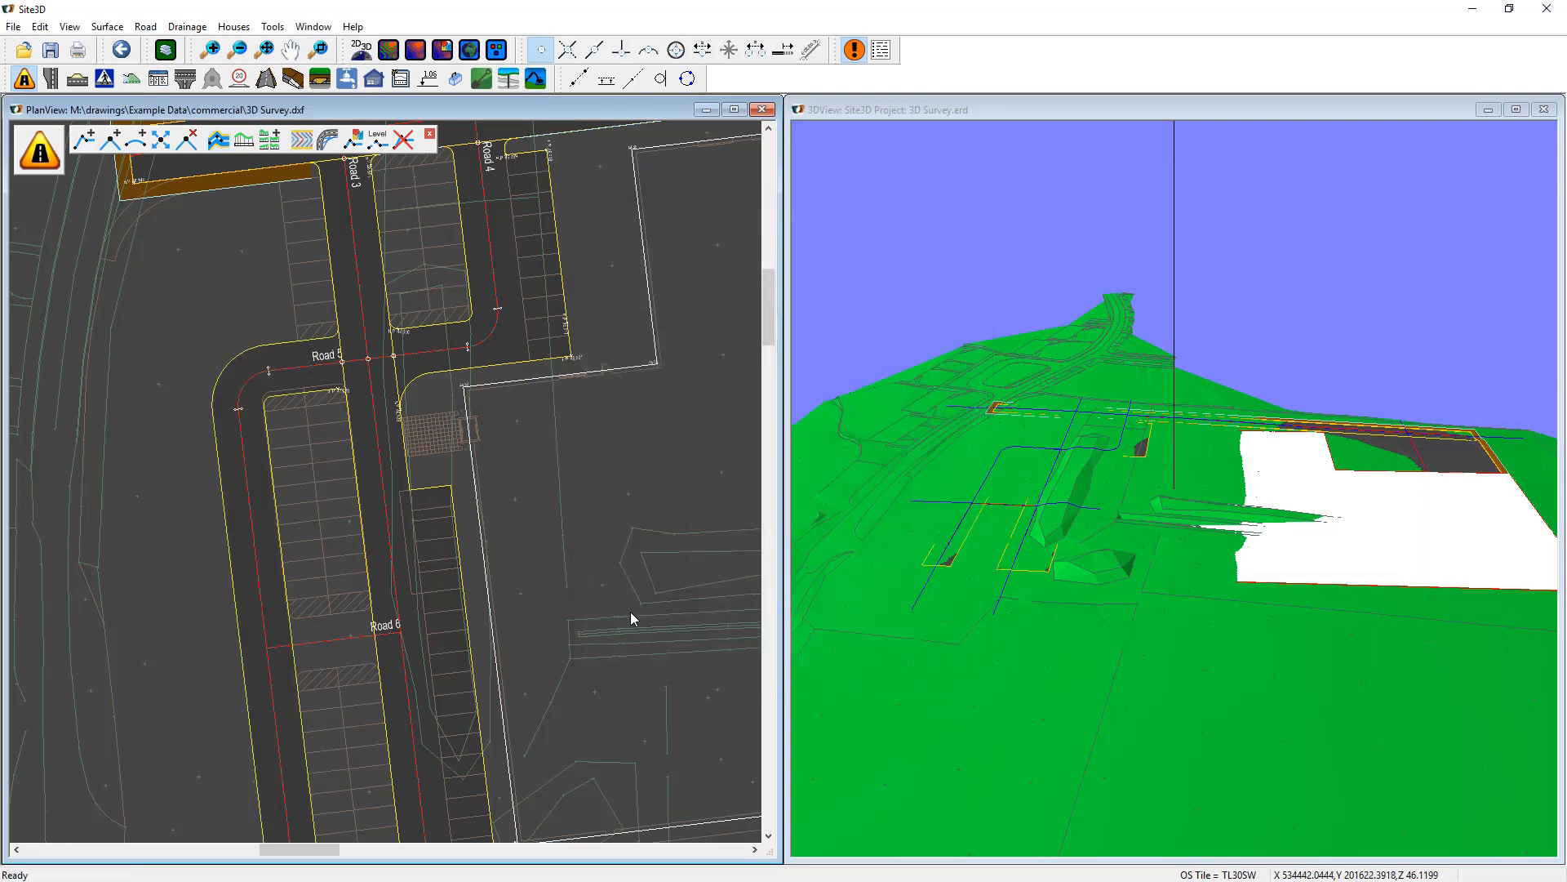
# Begin adding channels to Road 6 with a width of 3.0 m and no kerbs or footways.
pyautogui.scroll(2, 411, 536)
pyautogui.scroll(1, 372, 367)
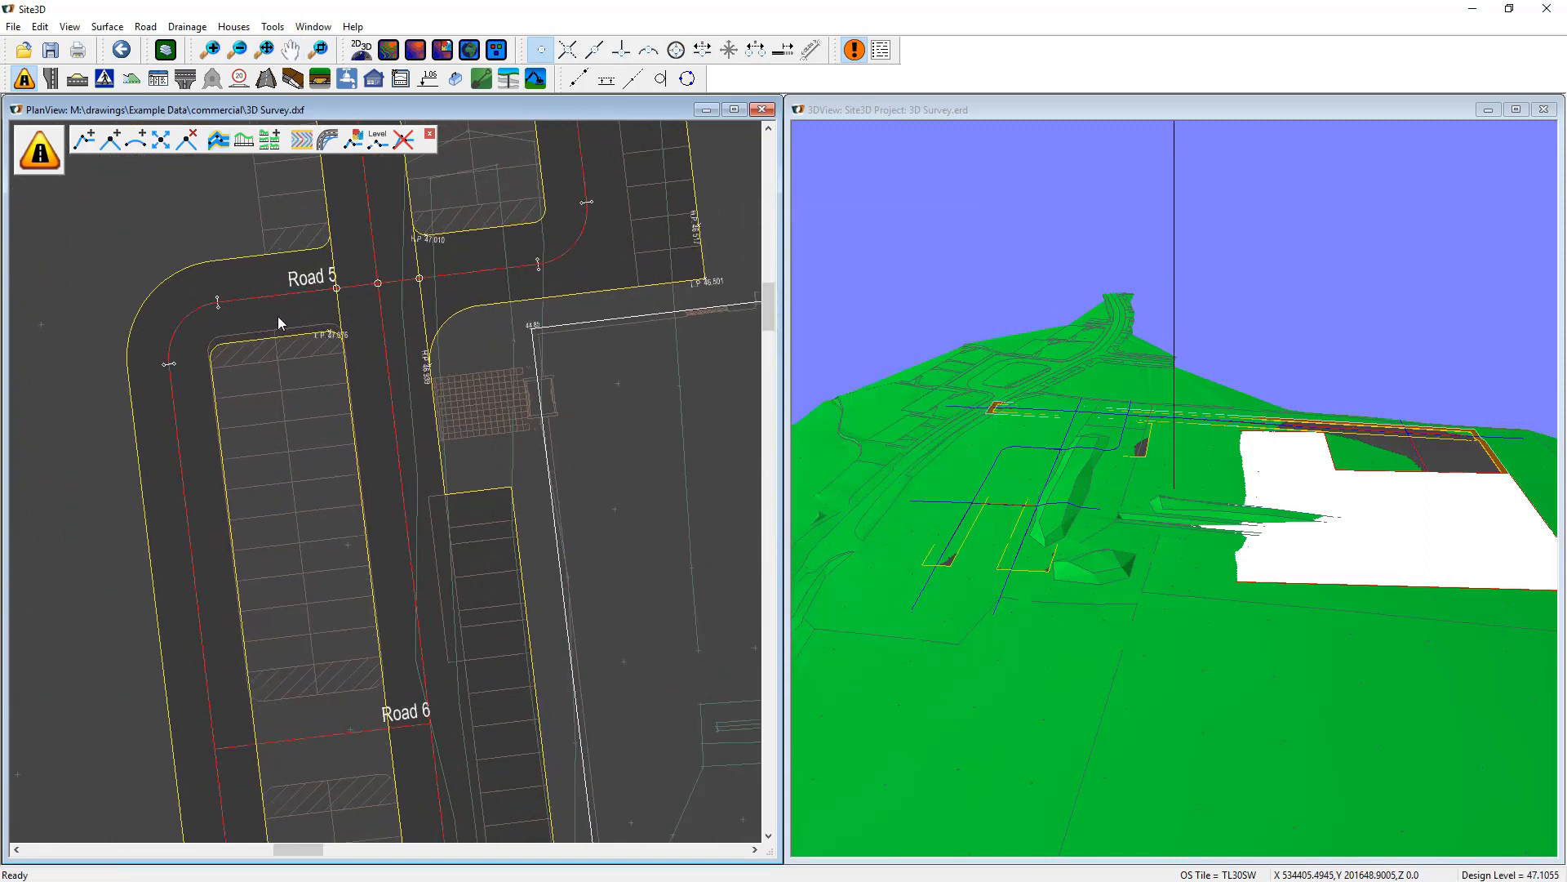
pyautogui.moveTo(374, 533); pyautogui.dragTo(378, 429, button='middle')
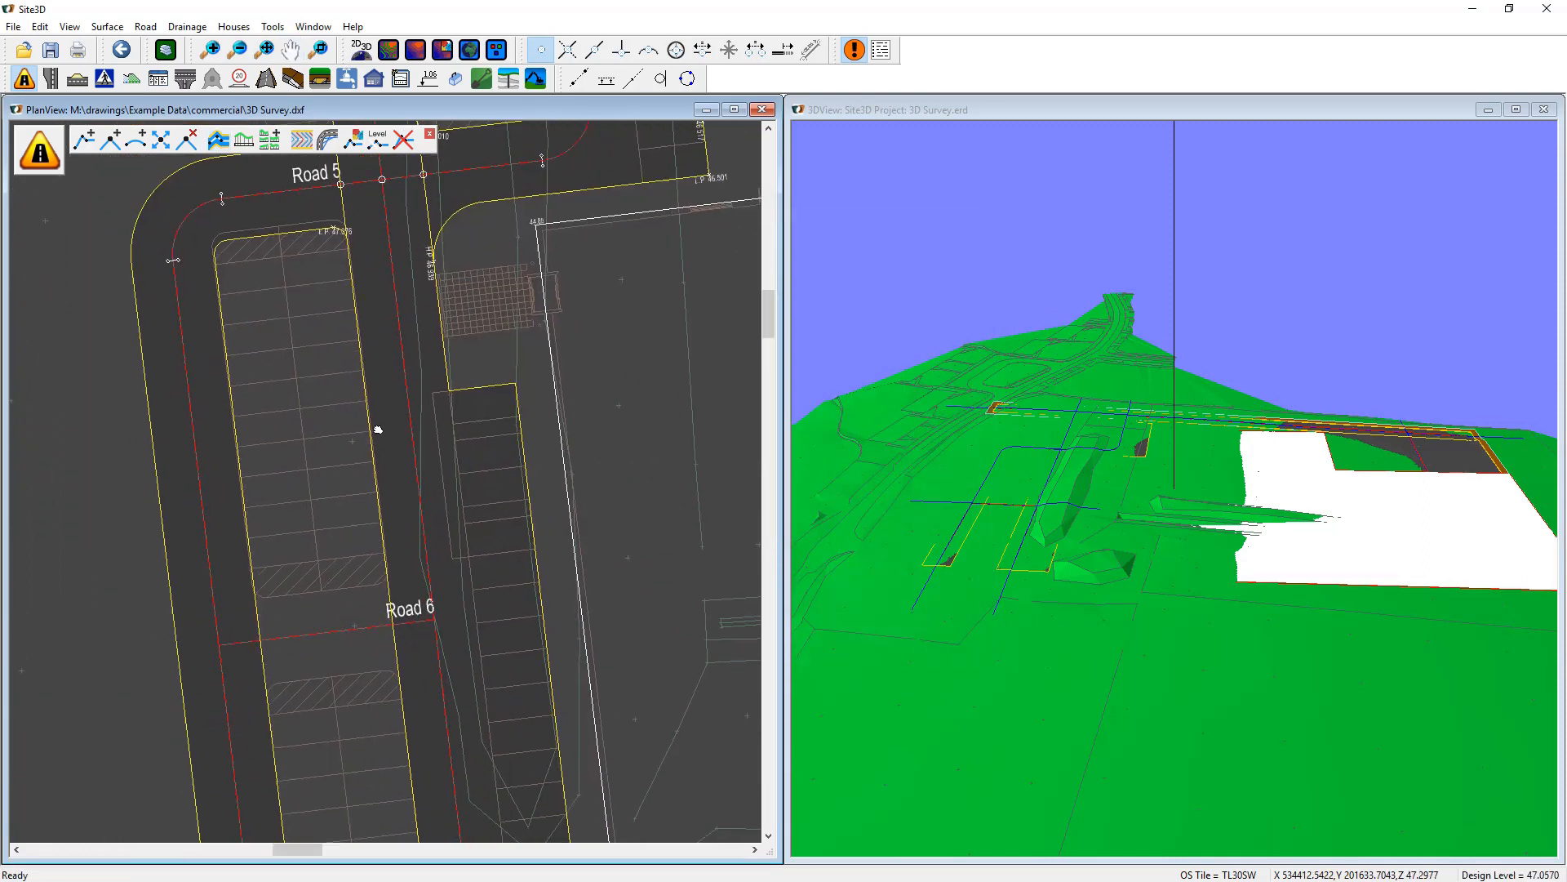
pyautogui.scroll(-1, 327, 333)
pyautogui.click(217, 140)
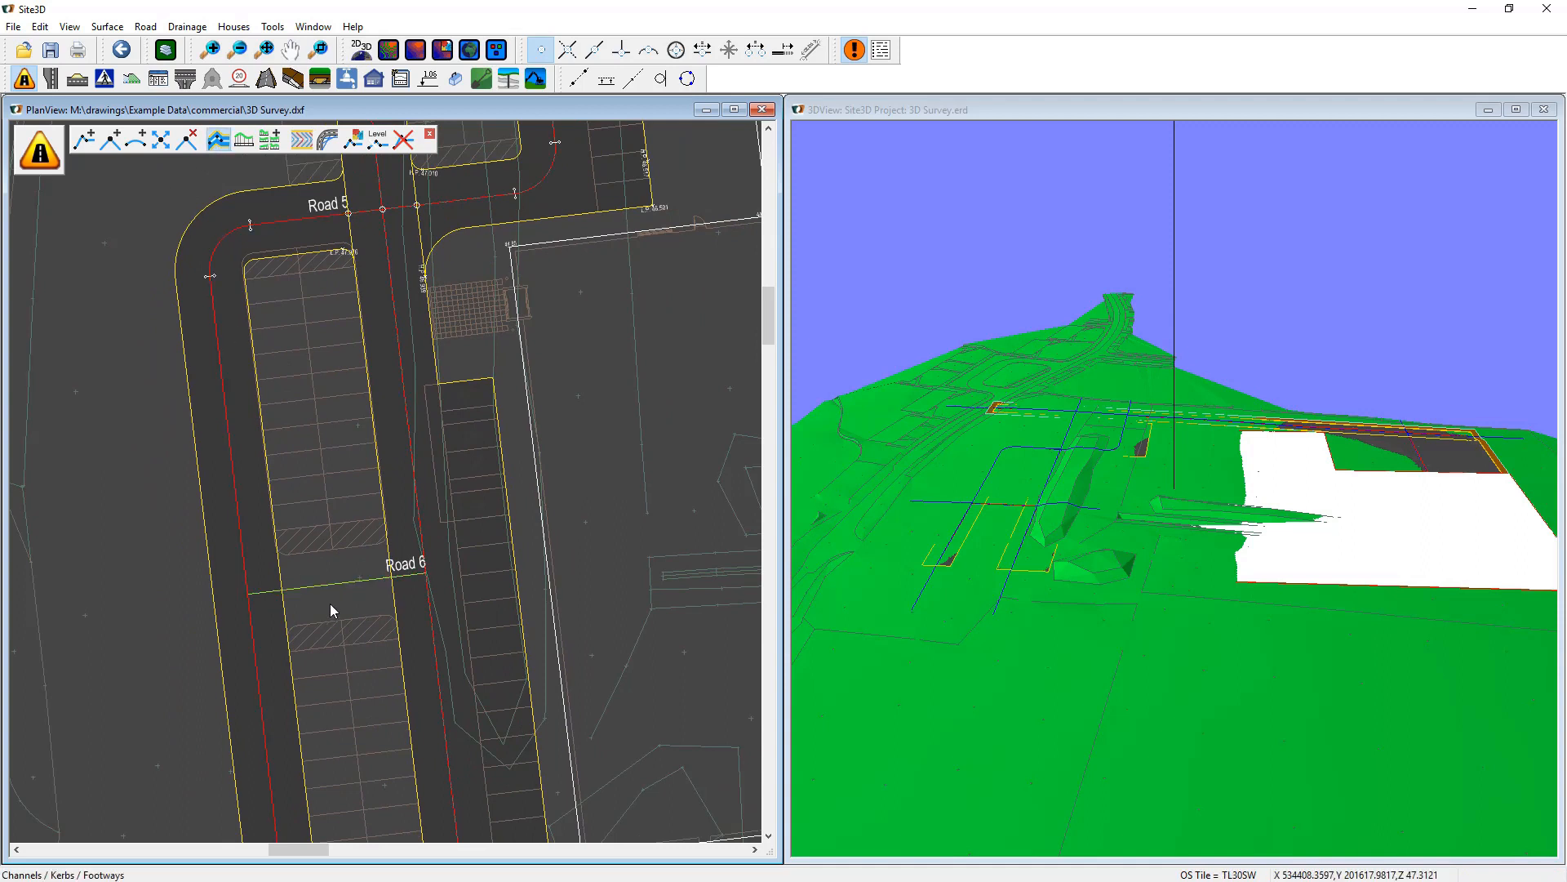
pyautogui.click(330, 608)
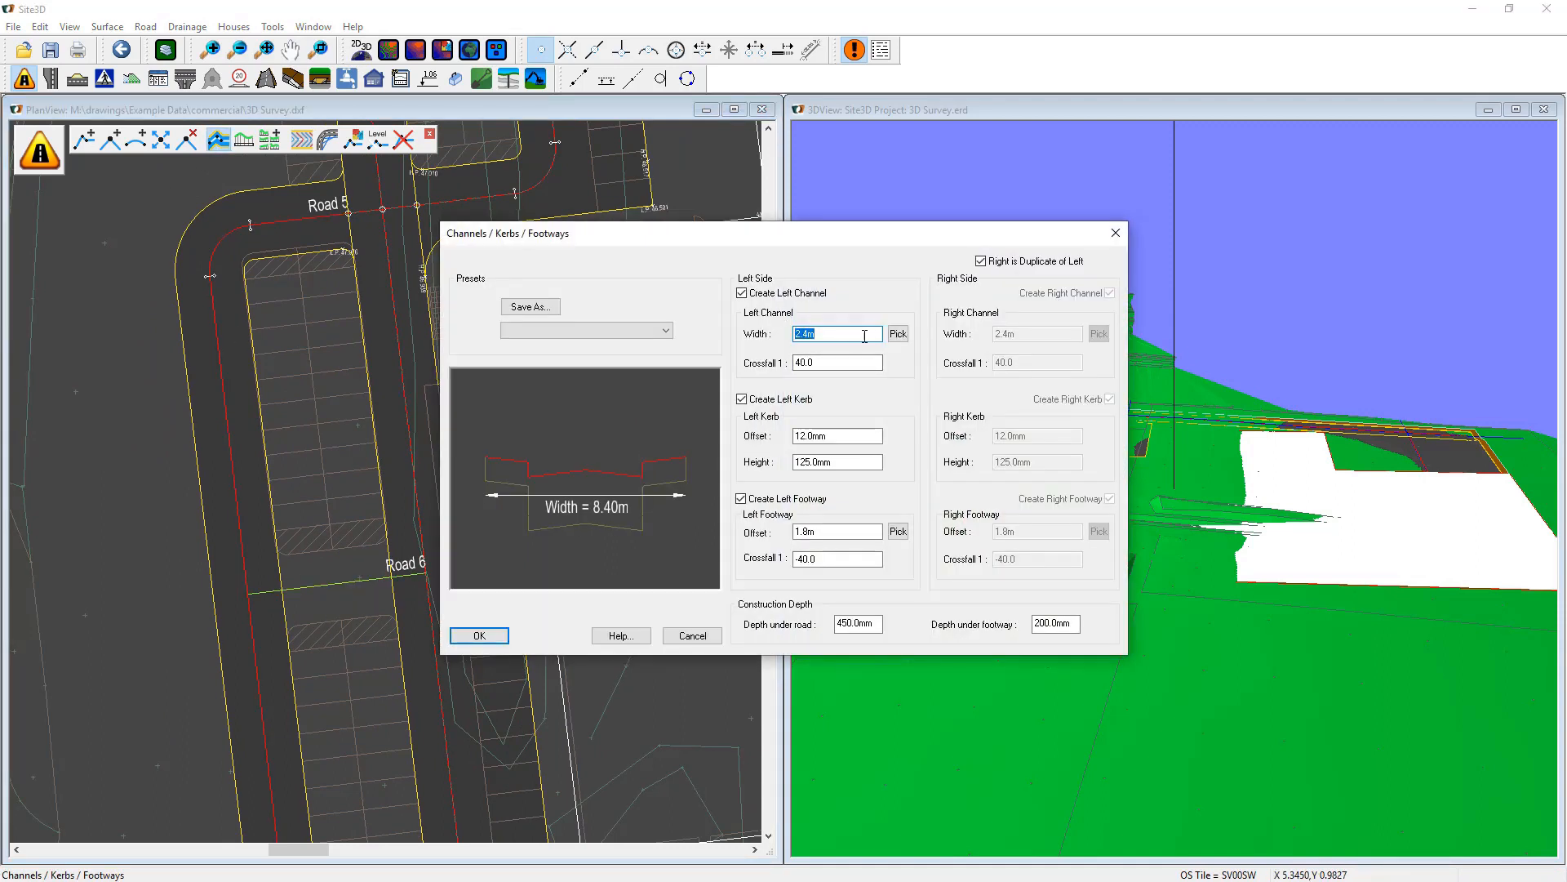
pyautogui.click(897, 335)
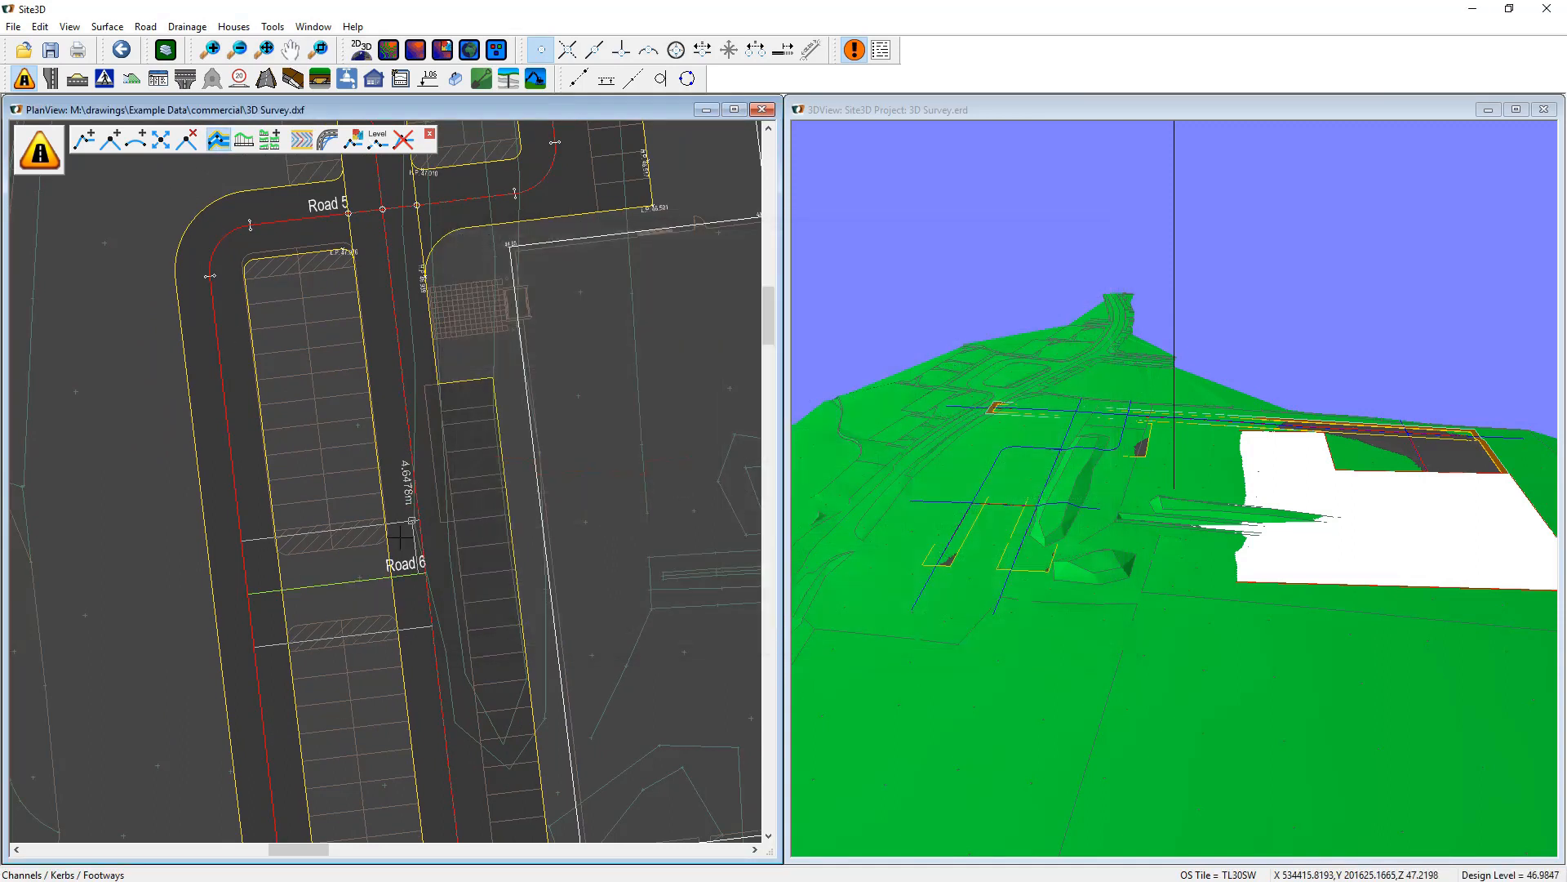
pyautogui.click(702, 394)
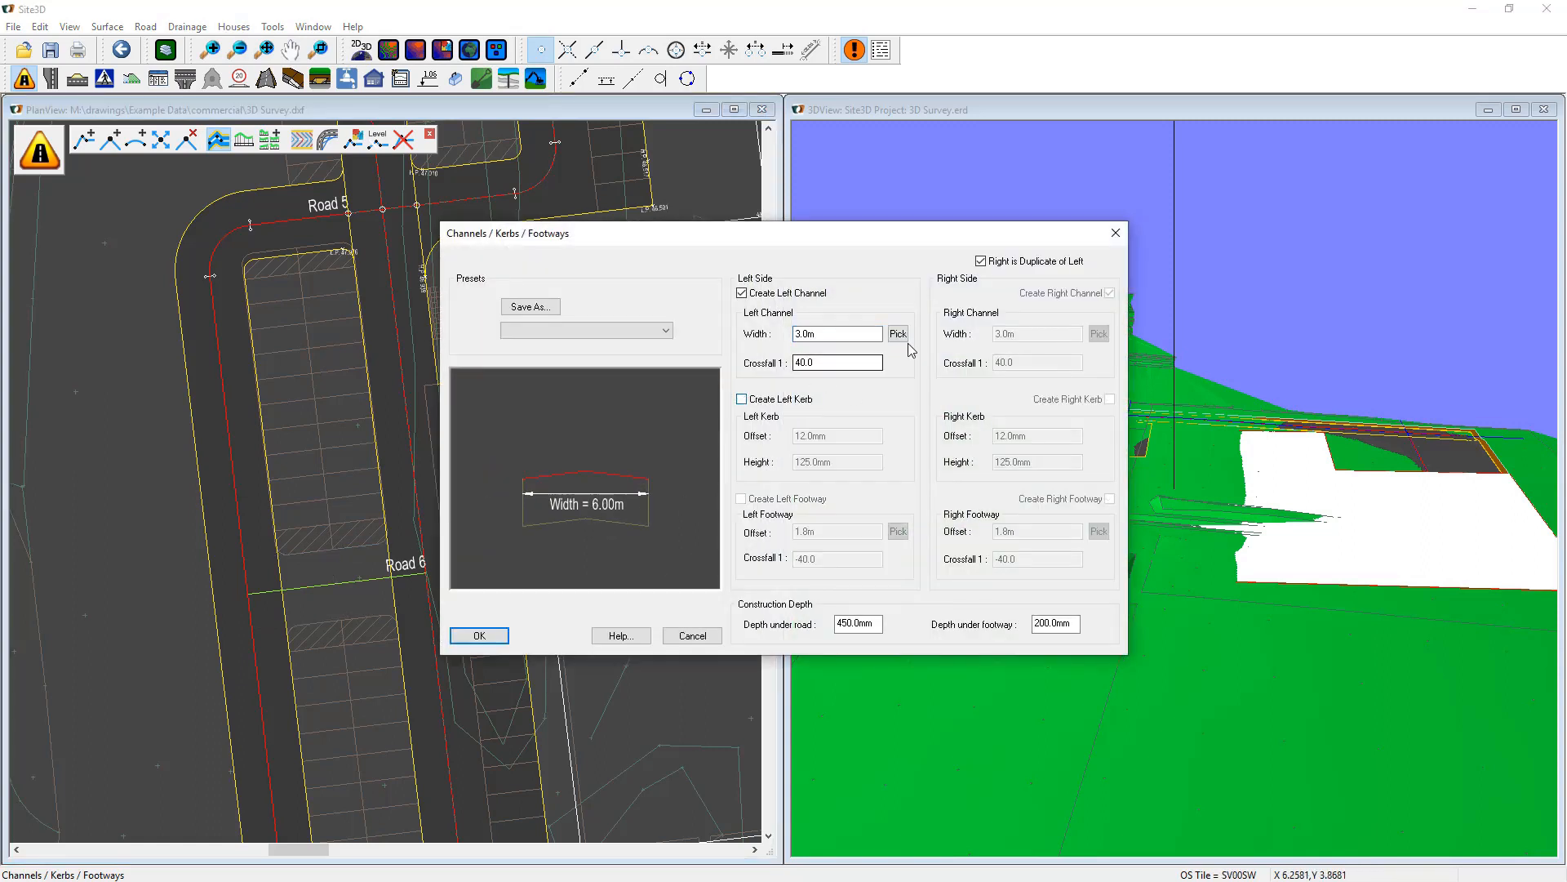
# Make Road 6's sides independent and apply crossfalls of -100 to the left channel and 100 to the right.
pyautogui.click(980, 261)
pyautogui.moveTo(797, 362); pyautogui.dragTo(832, 365)
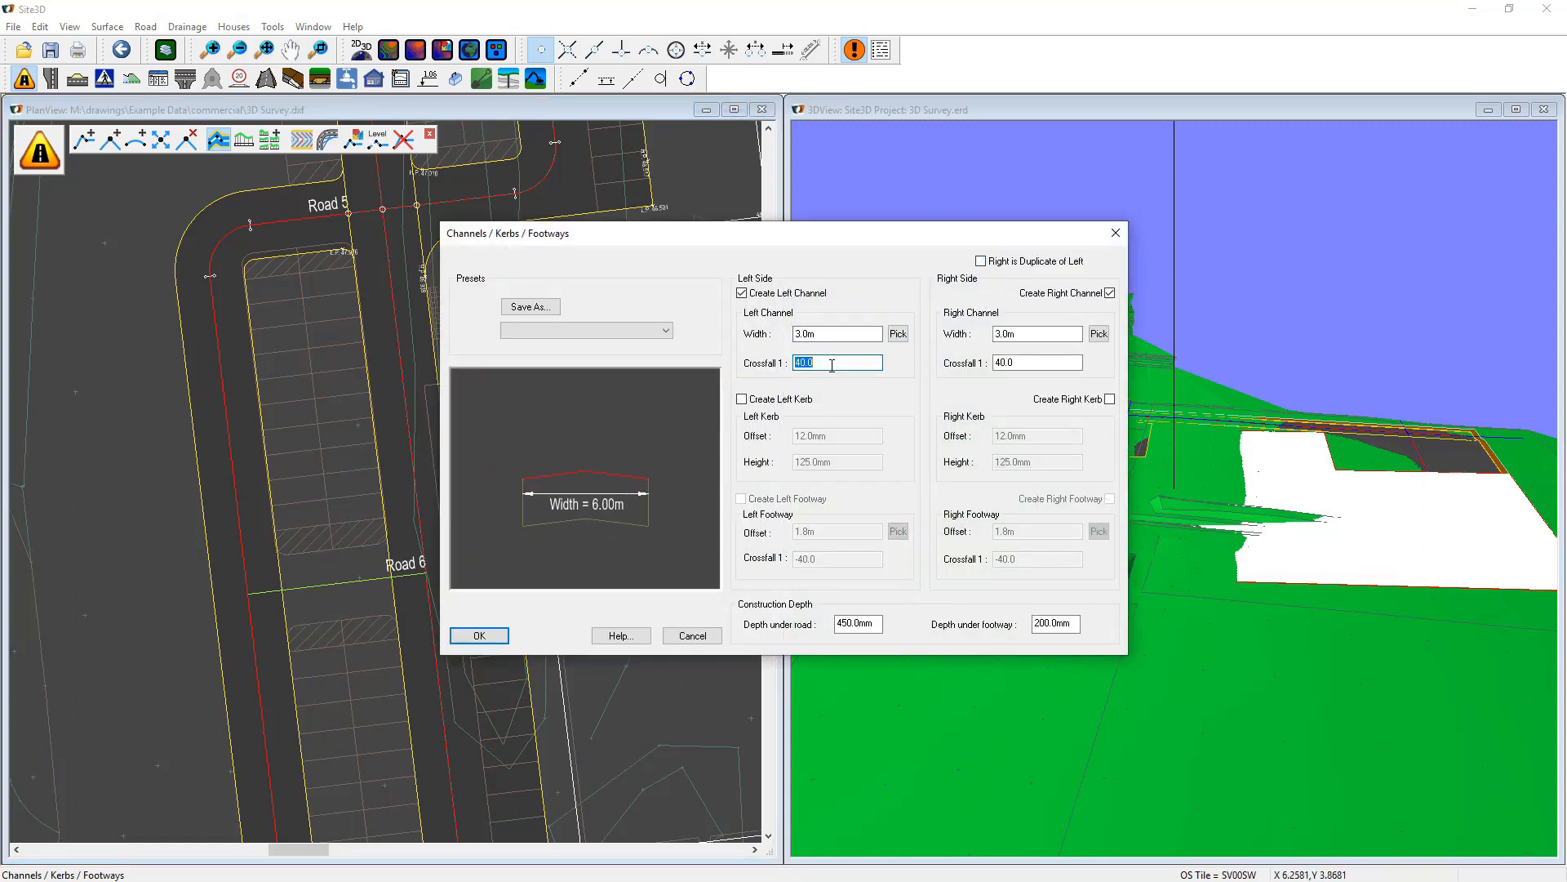
pyautogui.write('-100')
pyautogui.moveTo(1024, 361); pyautogui.dragTo(947, 367)
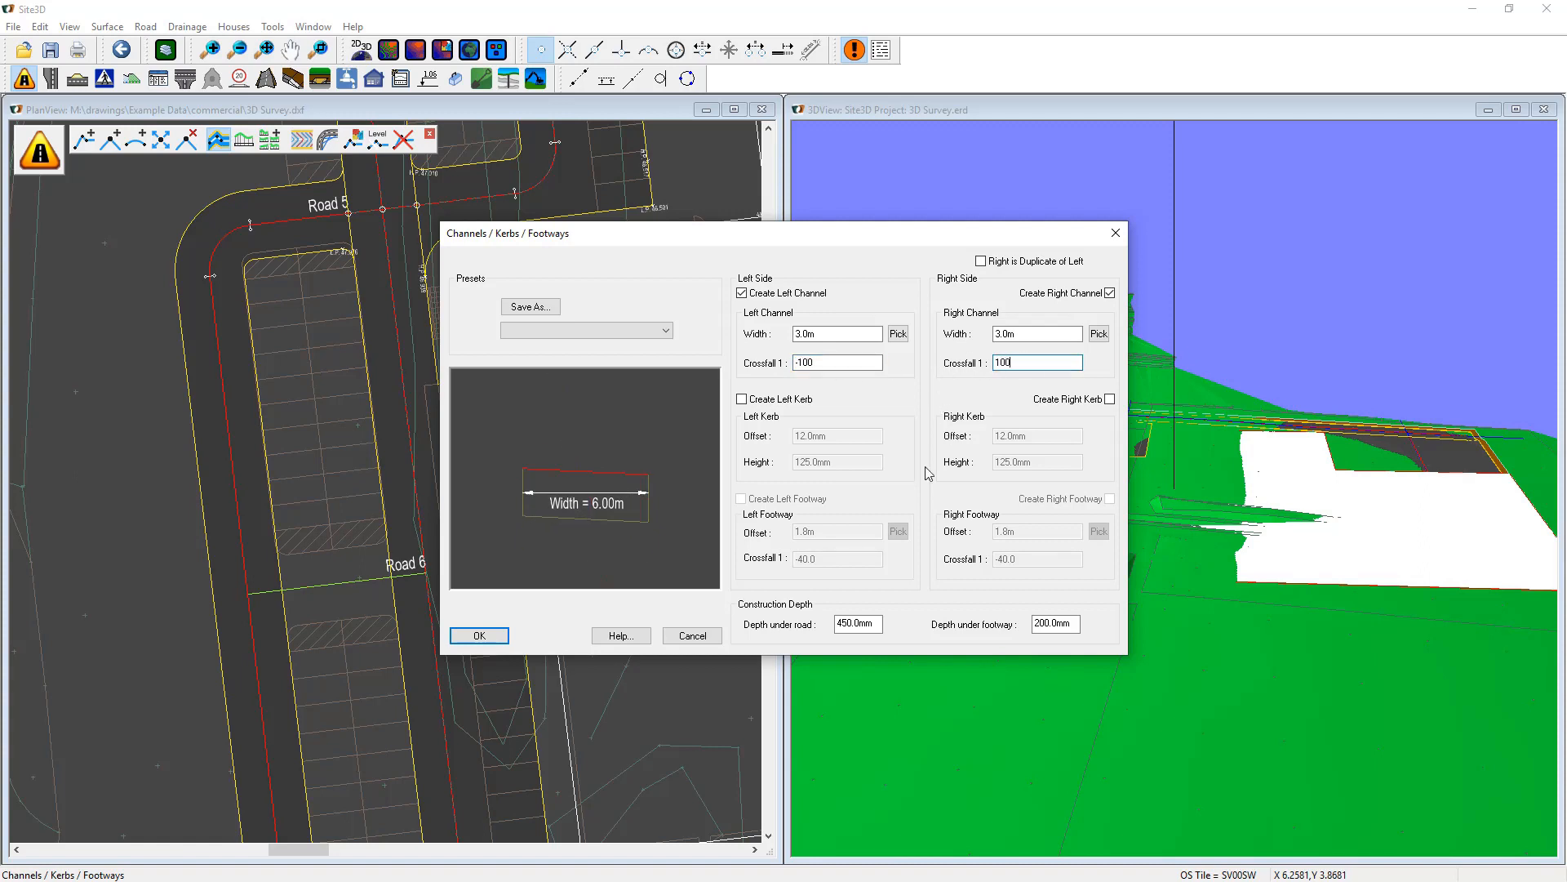
pyautogui.click(480, 635)
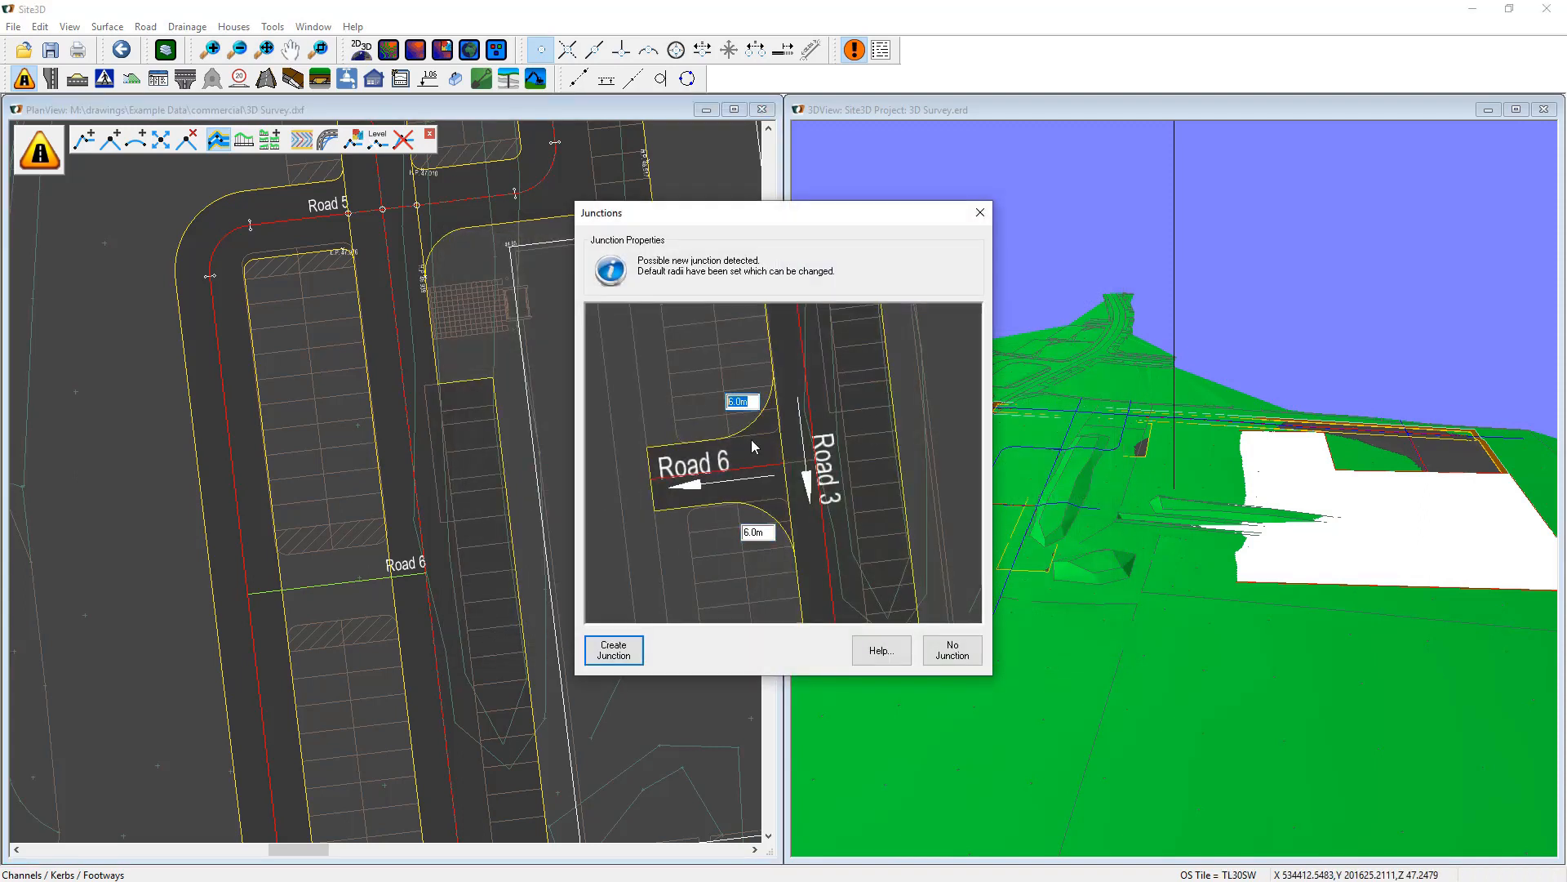
# Create Road 6's junctions with Road 3 and Road 5 using 1.0 m corner radii.
pyautogui.write('1')
pyautogui.click(615, 642)
pyautogui.write('1')
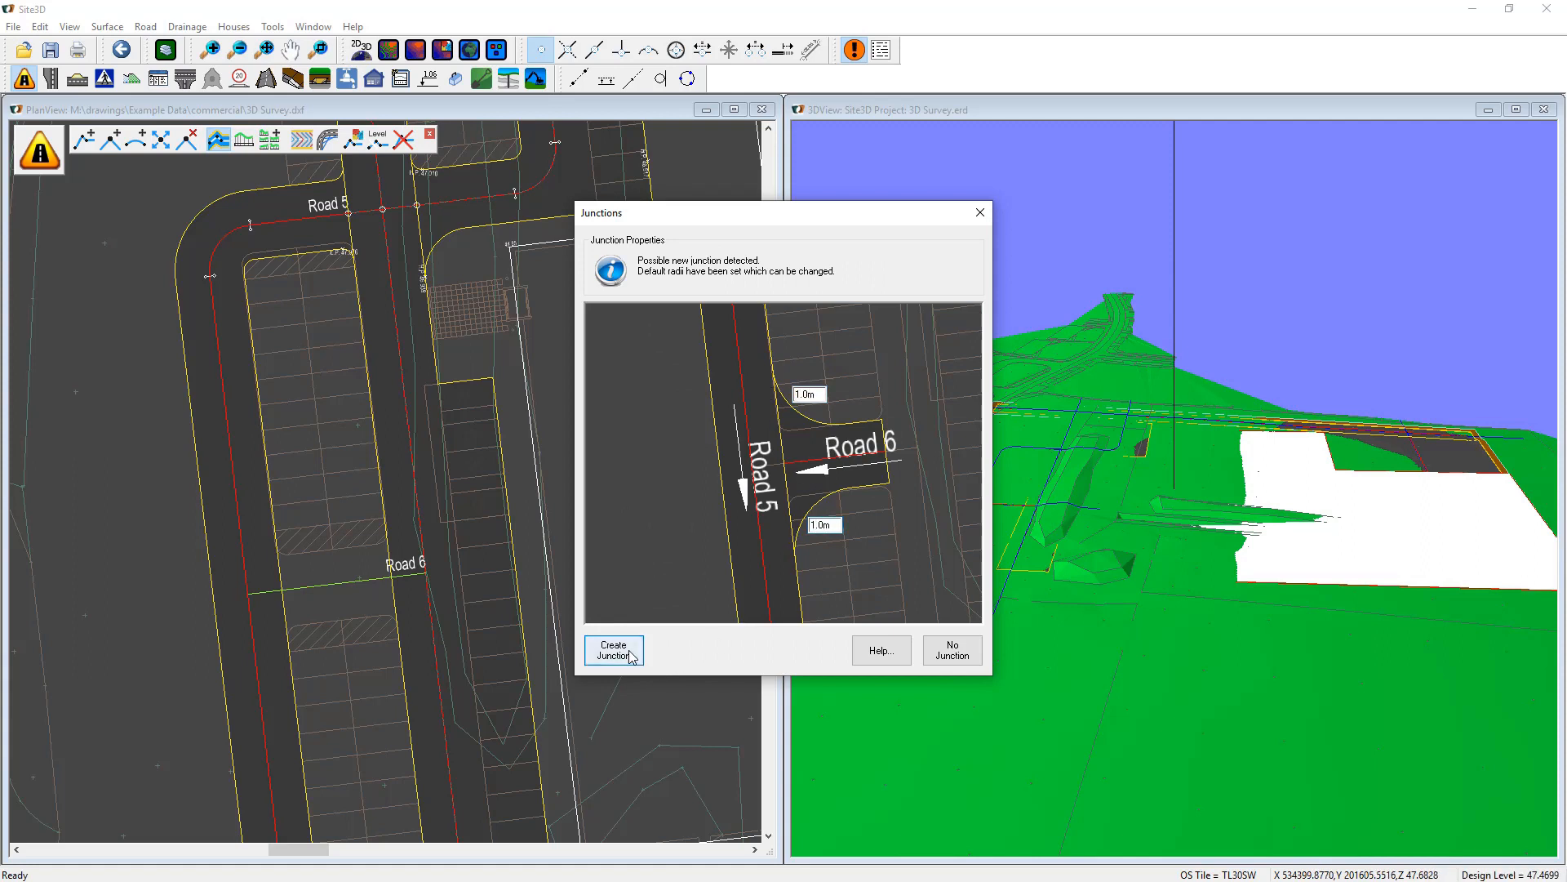
pyautogui.click(608, 648)
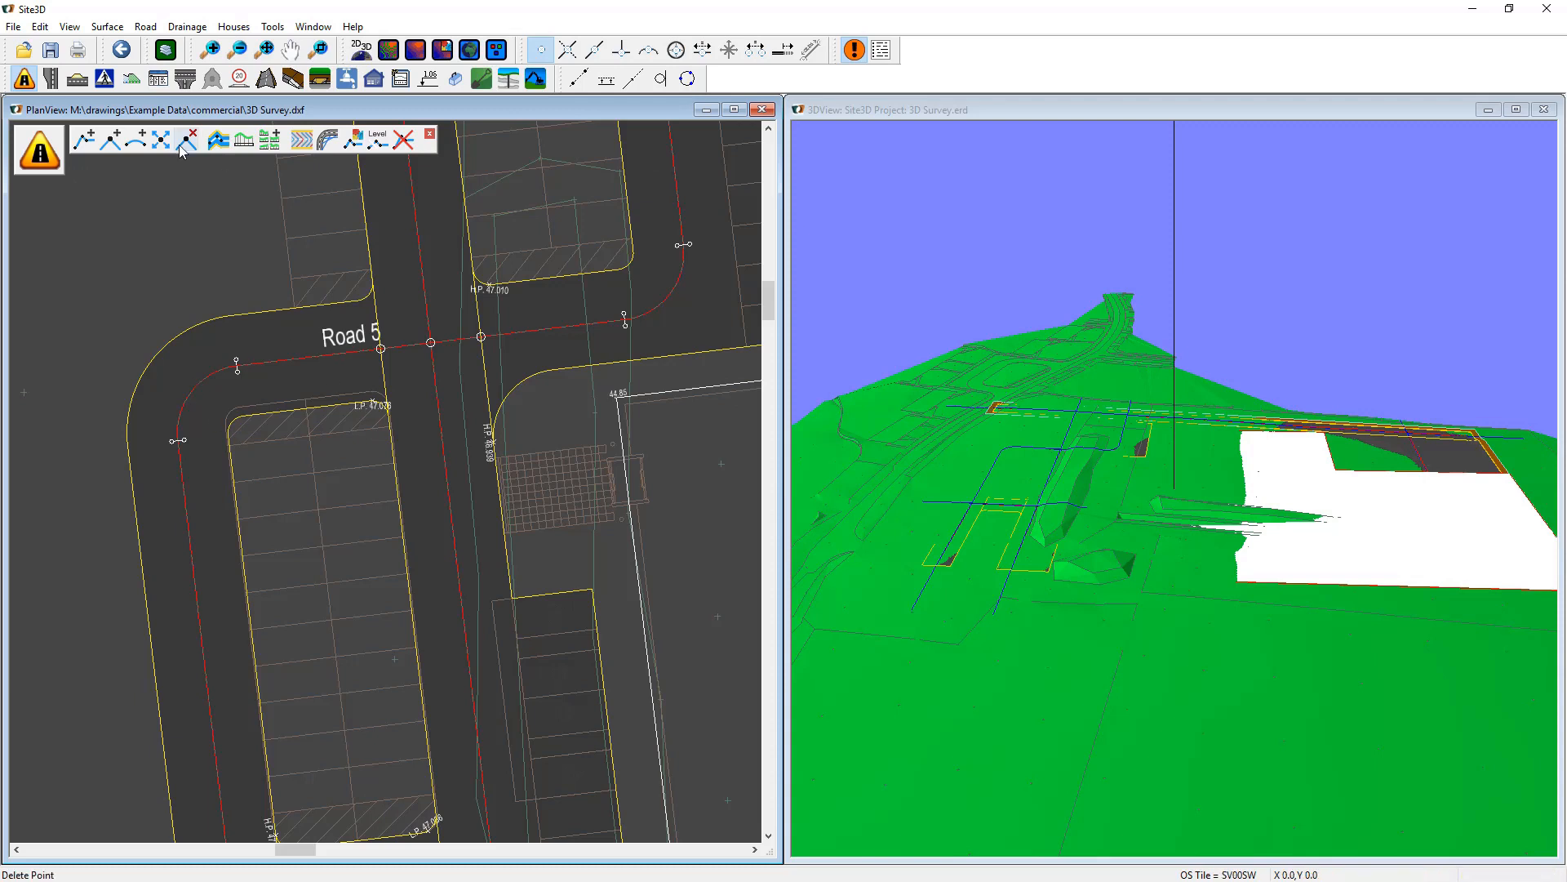
# Add a parallel item to Road 5's inner channel from chainage 3.0 m to 14.1769 m at 2.45 m offset.
pyautogui.click(51, 80)
pyautogui.click(318, 429)
pyautogui.click(84, 141)
pyautogui.click(420, 374)
pyautogui.click(211, 396)
pyautogui.click(302, 401)
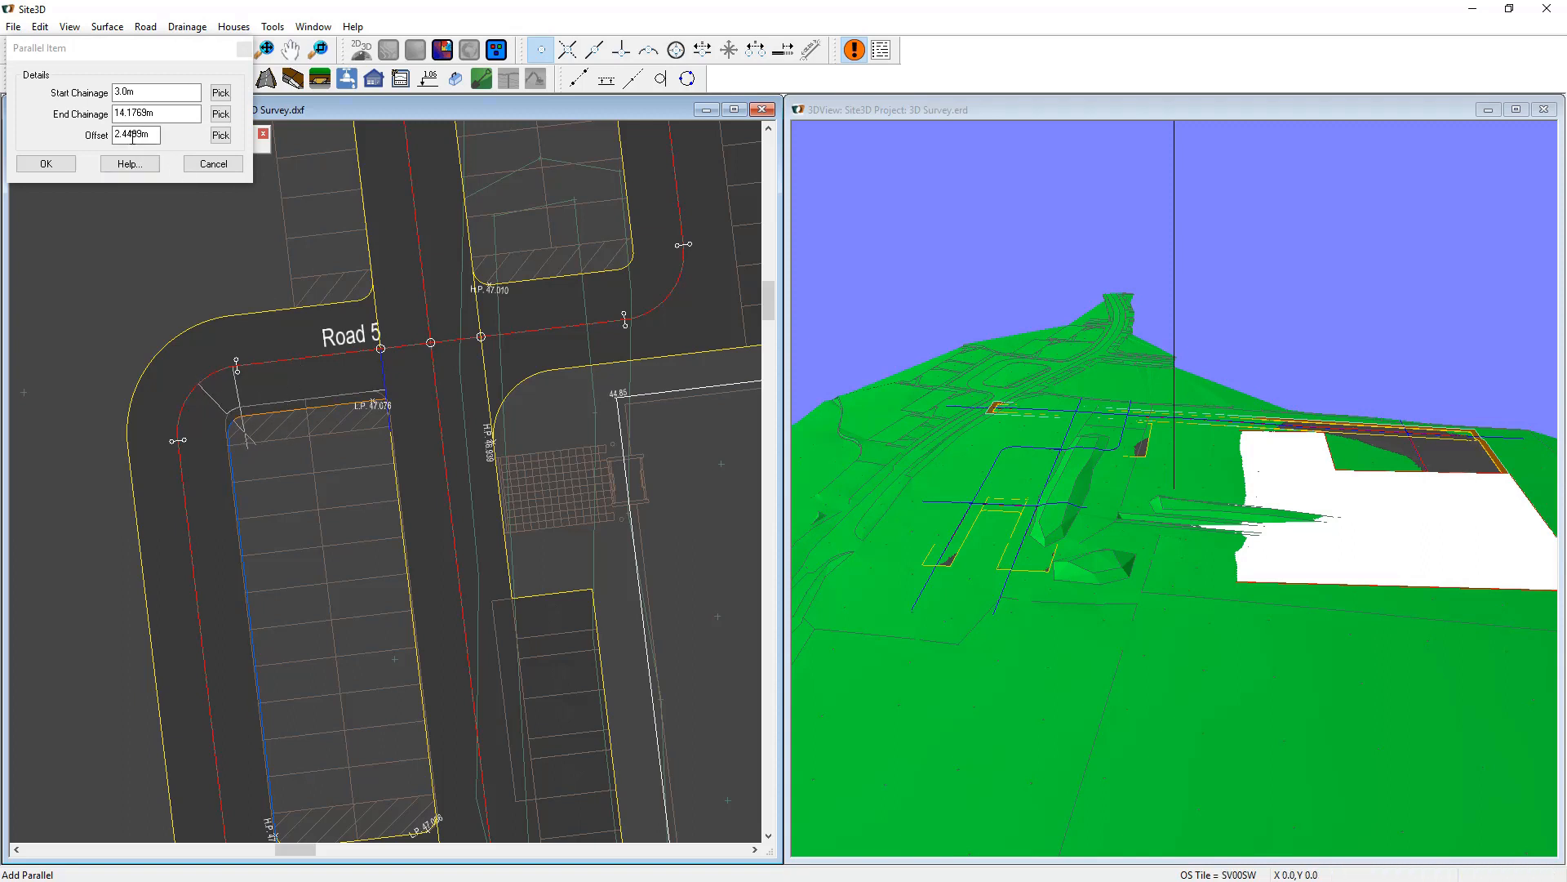
pyautogui.moveTo(130, 133); pyautogui.dragTo(155, 137)
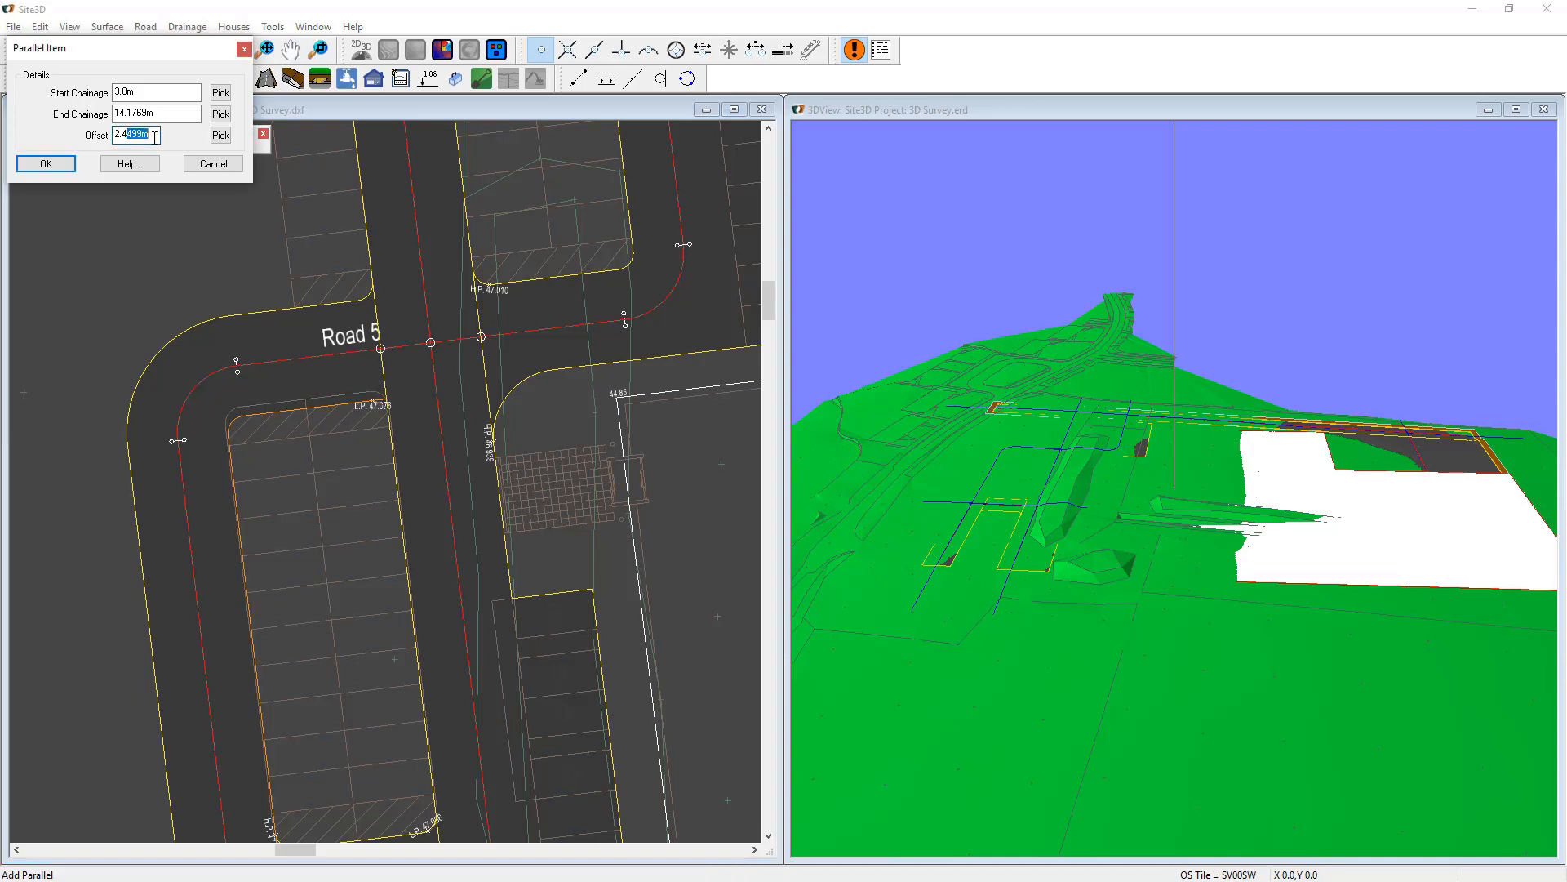
pyautogui.write('5m')
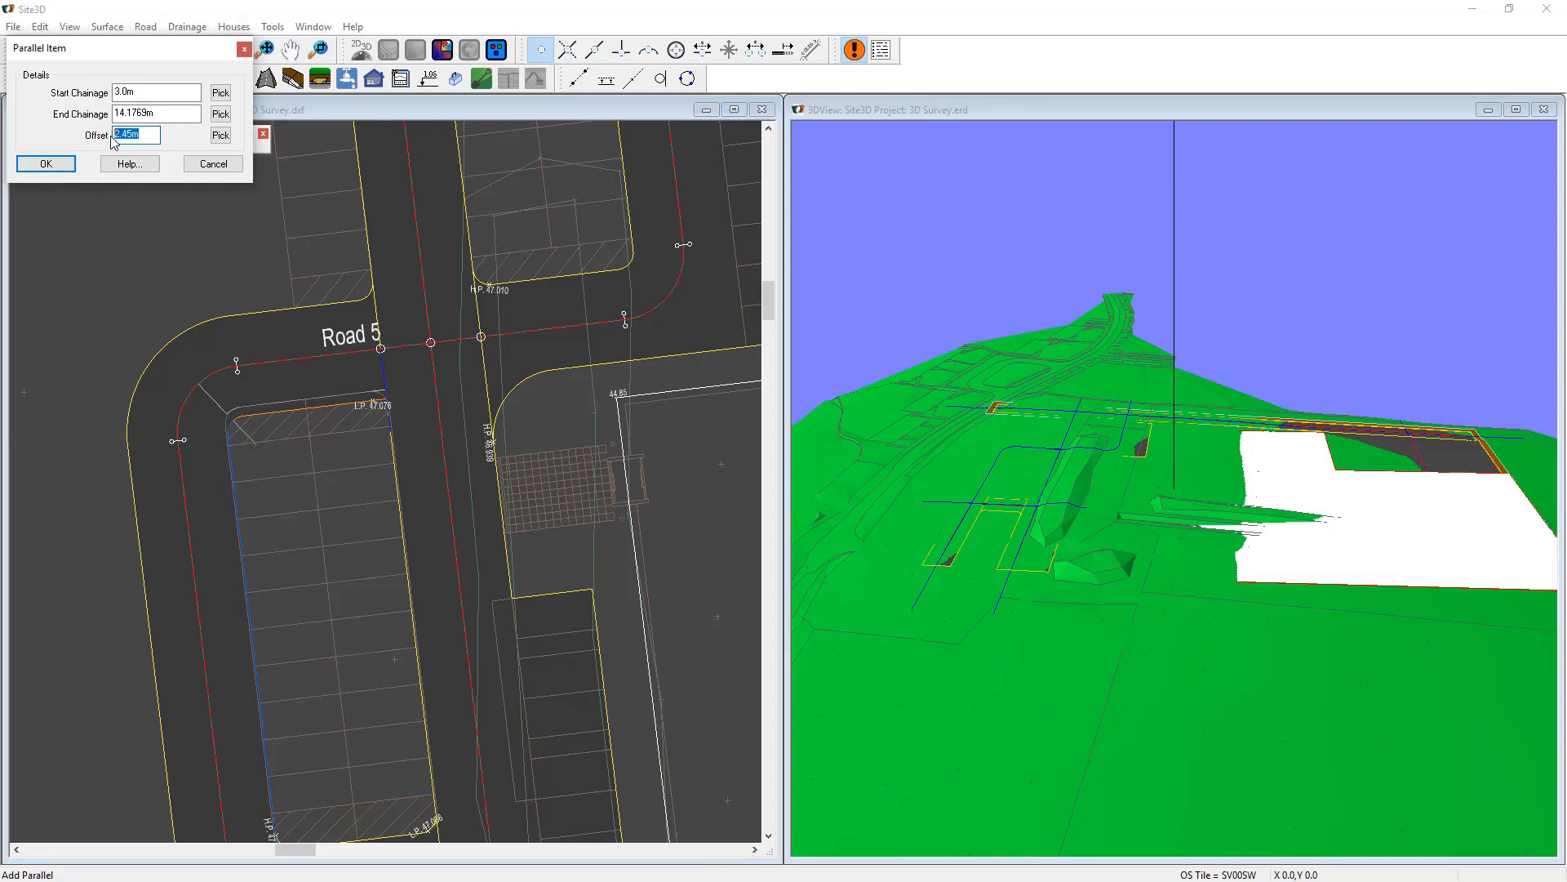
pyautogui.click(52, 166)
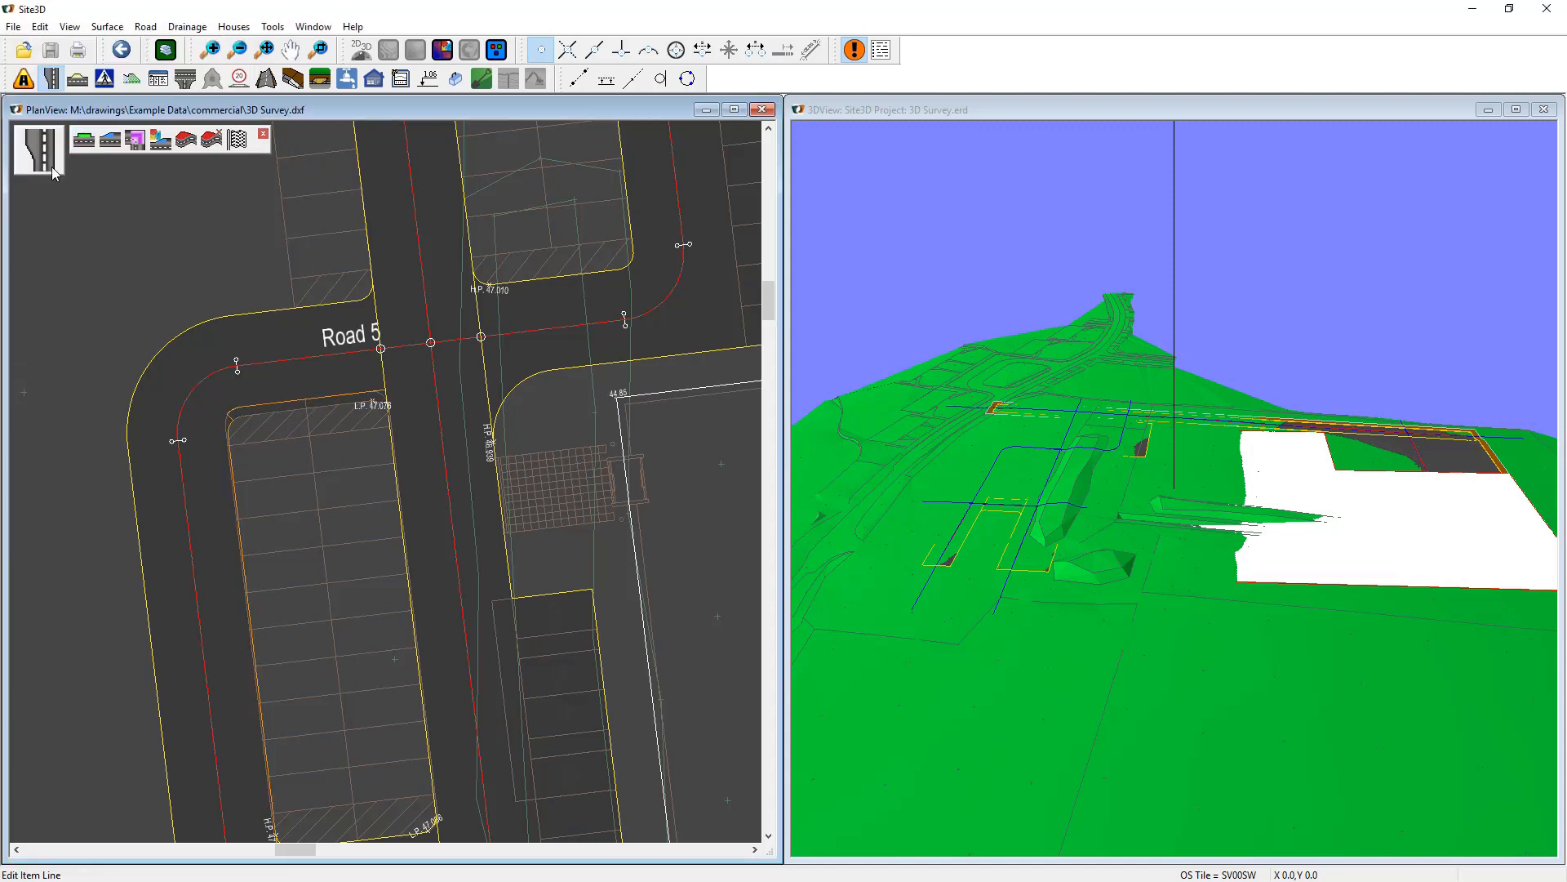
# Mitre the inner corner of Road 5's channel from chainage 11.0543 m to 18.3129 m with a 1.0 m radius.
pyautogui.click(135, 141)
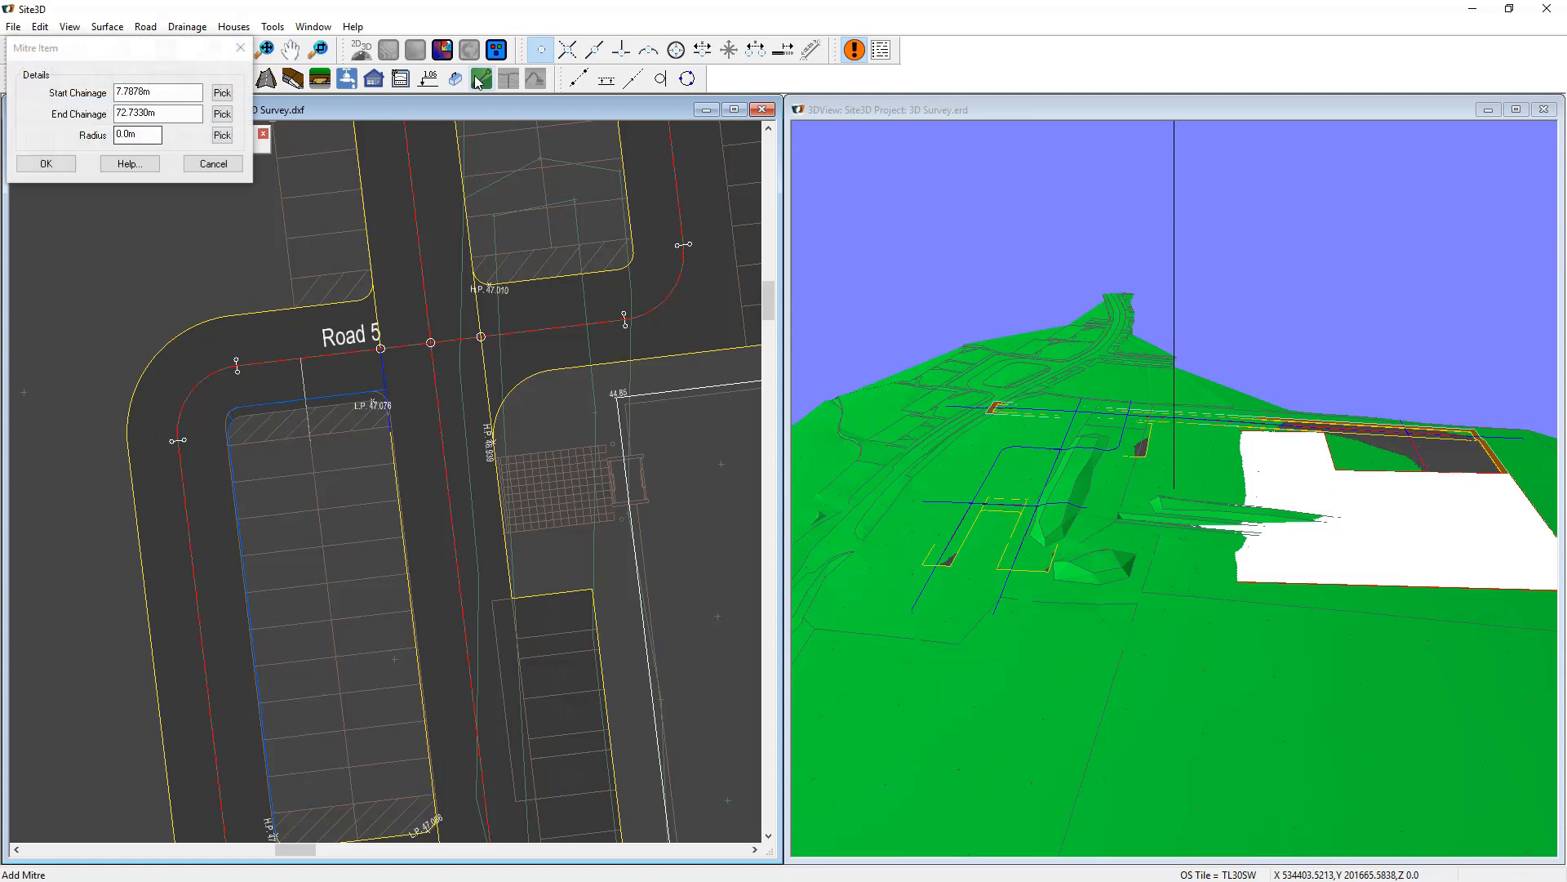
pyautogui.scroll(2, 221, 416)
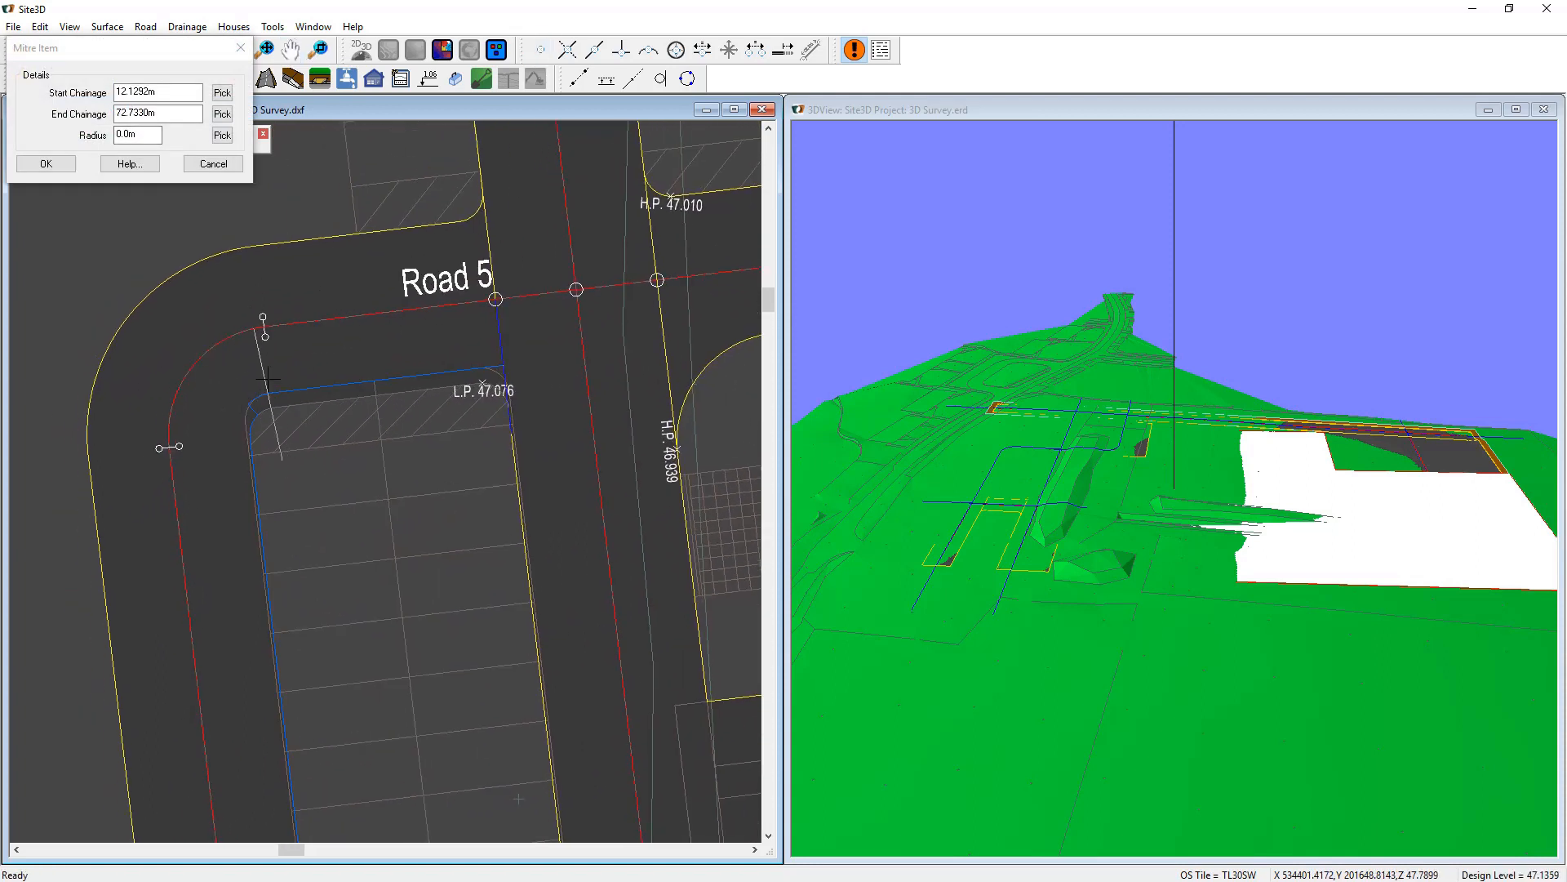
pyautogui.scroll(1, 265, 392)
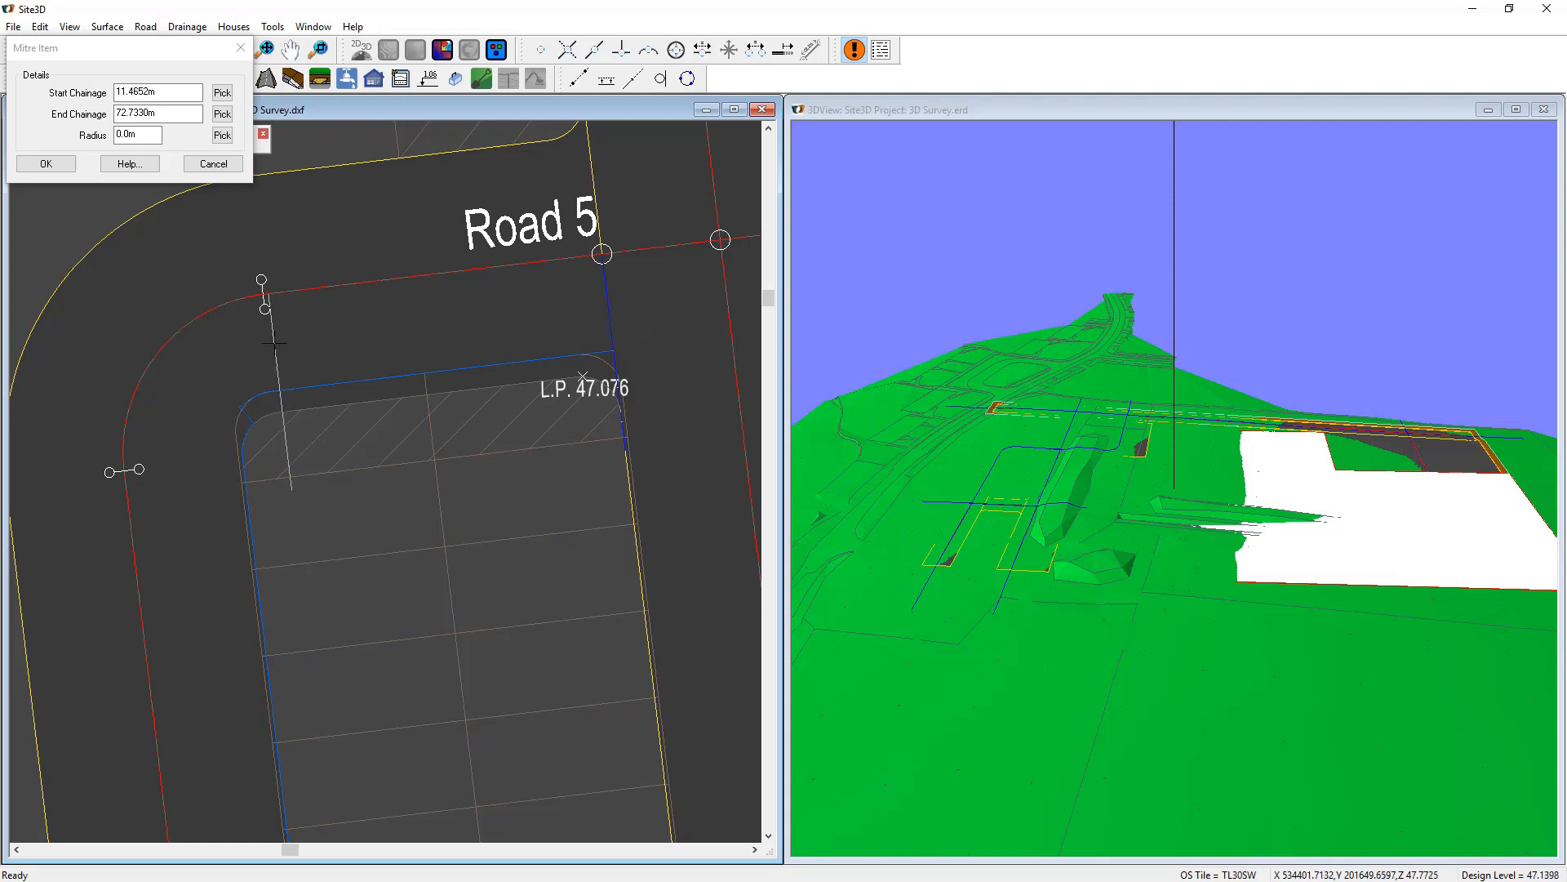
pyautogui.click(296, 388)
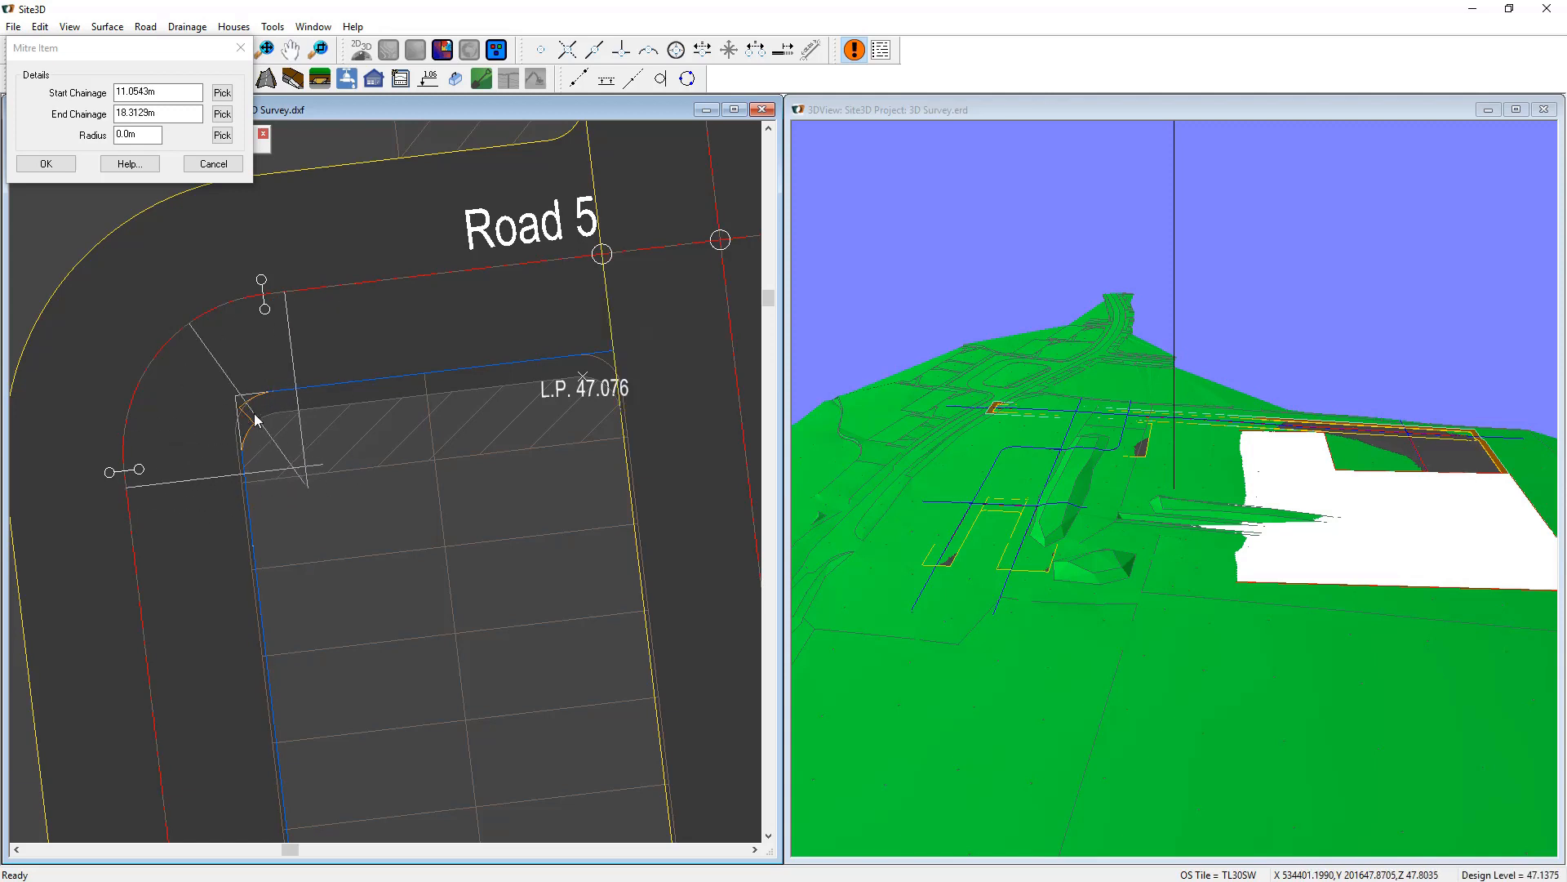
pyautogui.click(240, 392)
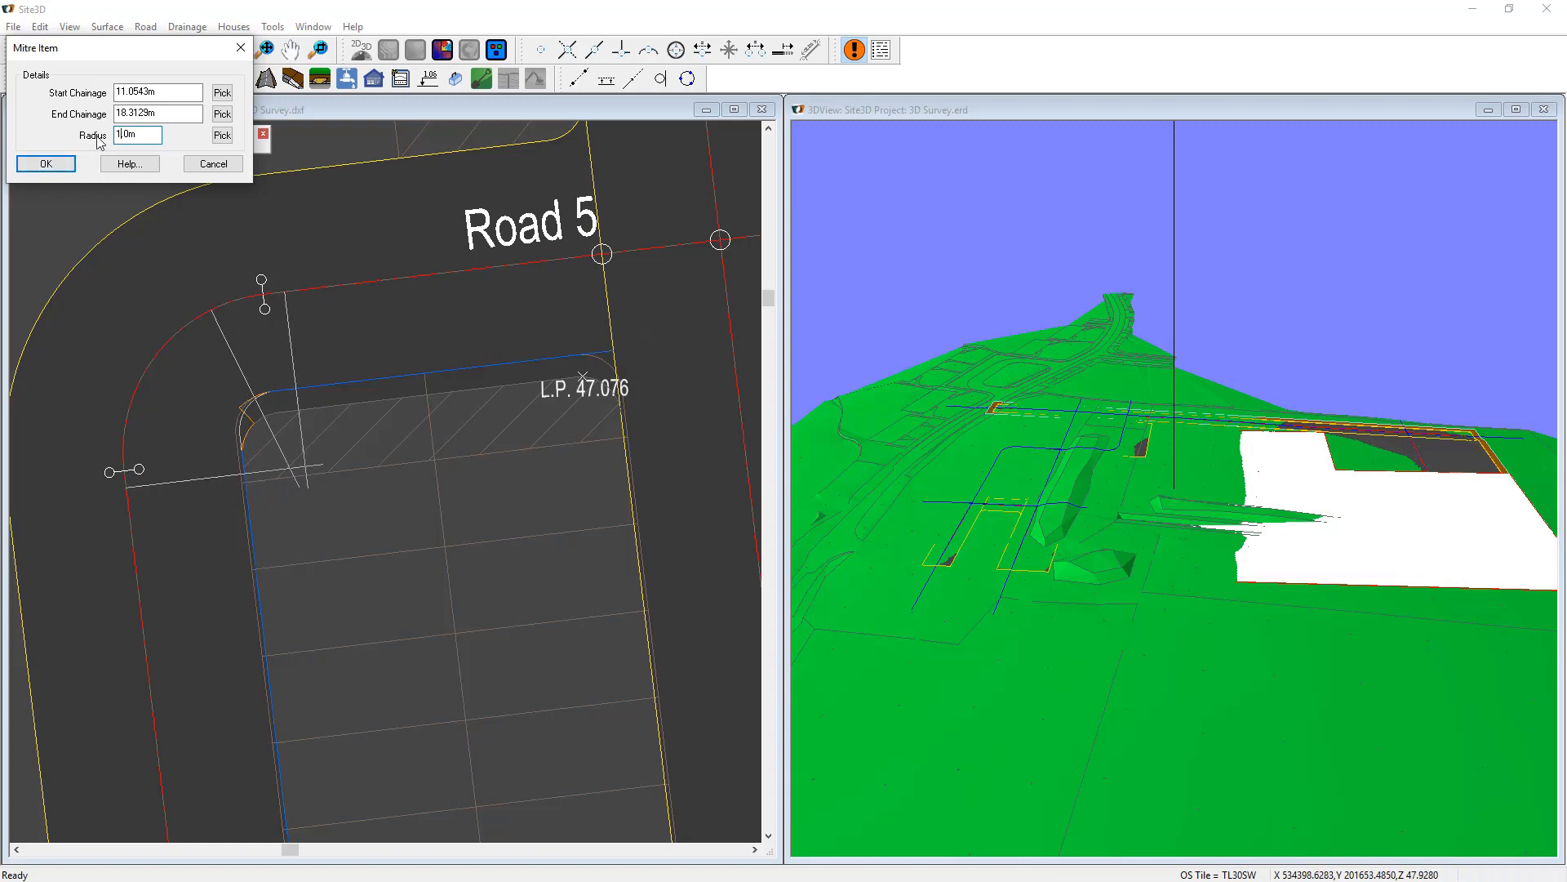
pyautogui.click(46, 164)
pyautogui.click(237, 143)
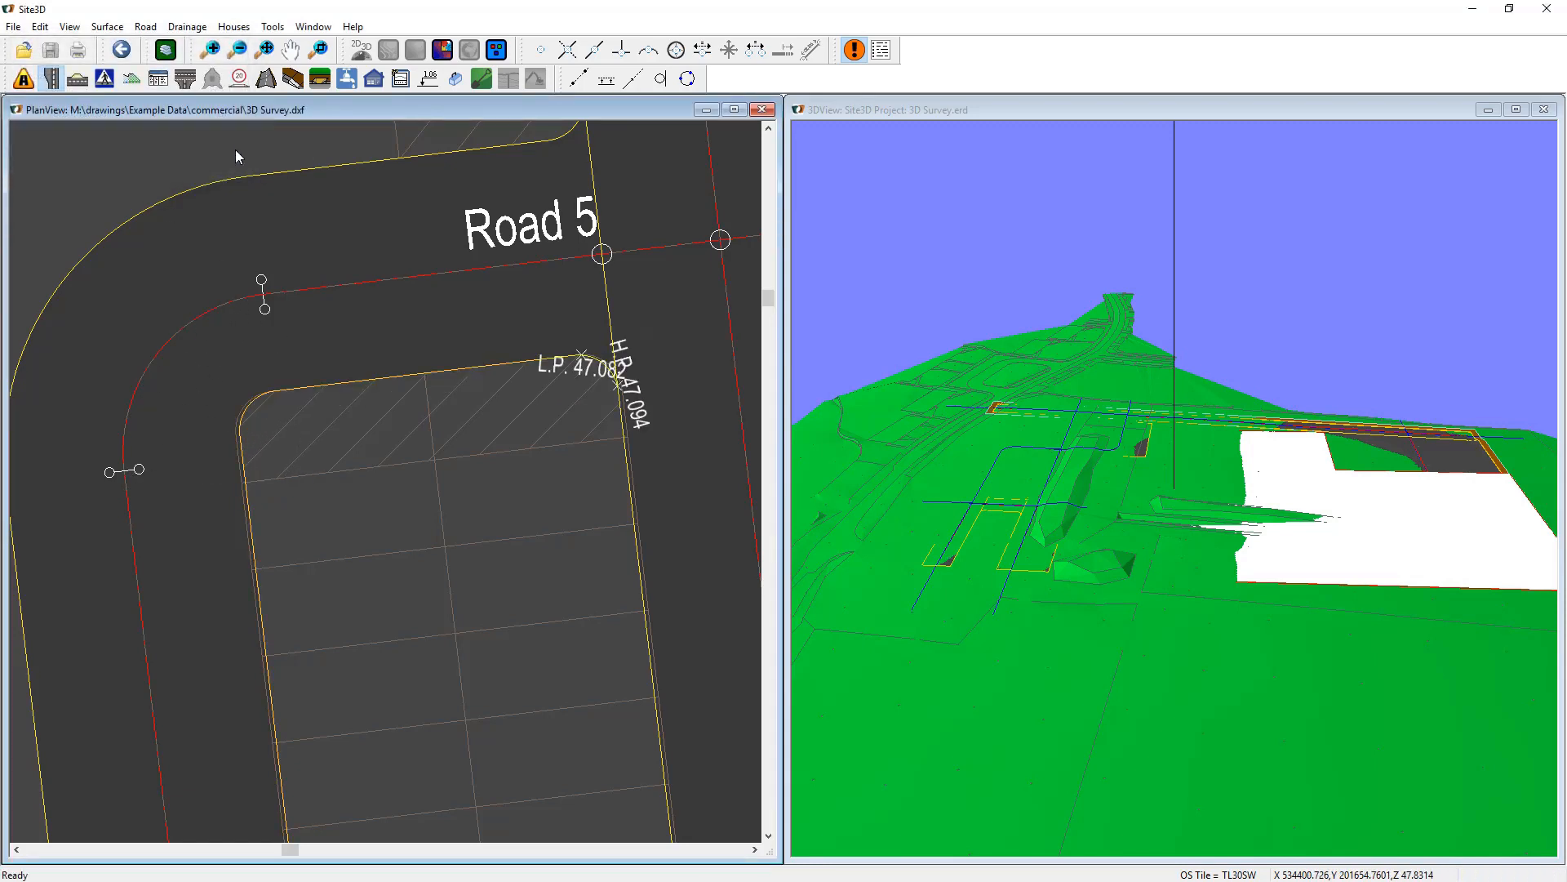
# Add a parallel item to Road 3's channel beside the western parking bays from chainage 5.0503 m to 21.8503 m at 7.8 m offset.
pyautogui.scroll(-5, 310, 469)
pyautogui.moveTo(405, 515); pyautogui.dragTo(370, 497, button='middle')
pyautogui.scroll(-3, 370, 497)
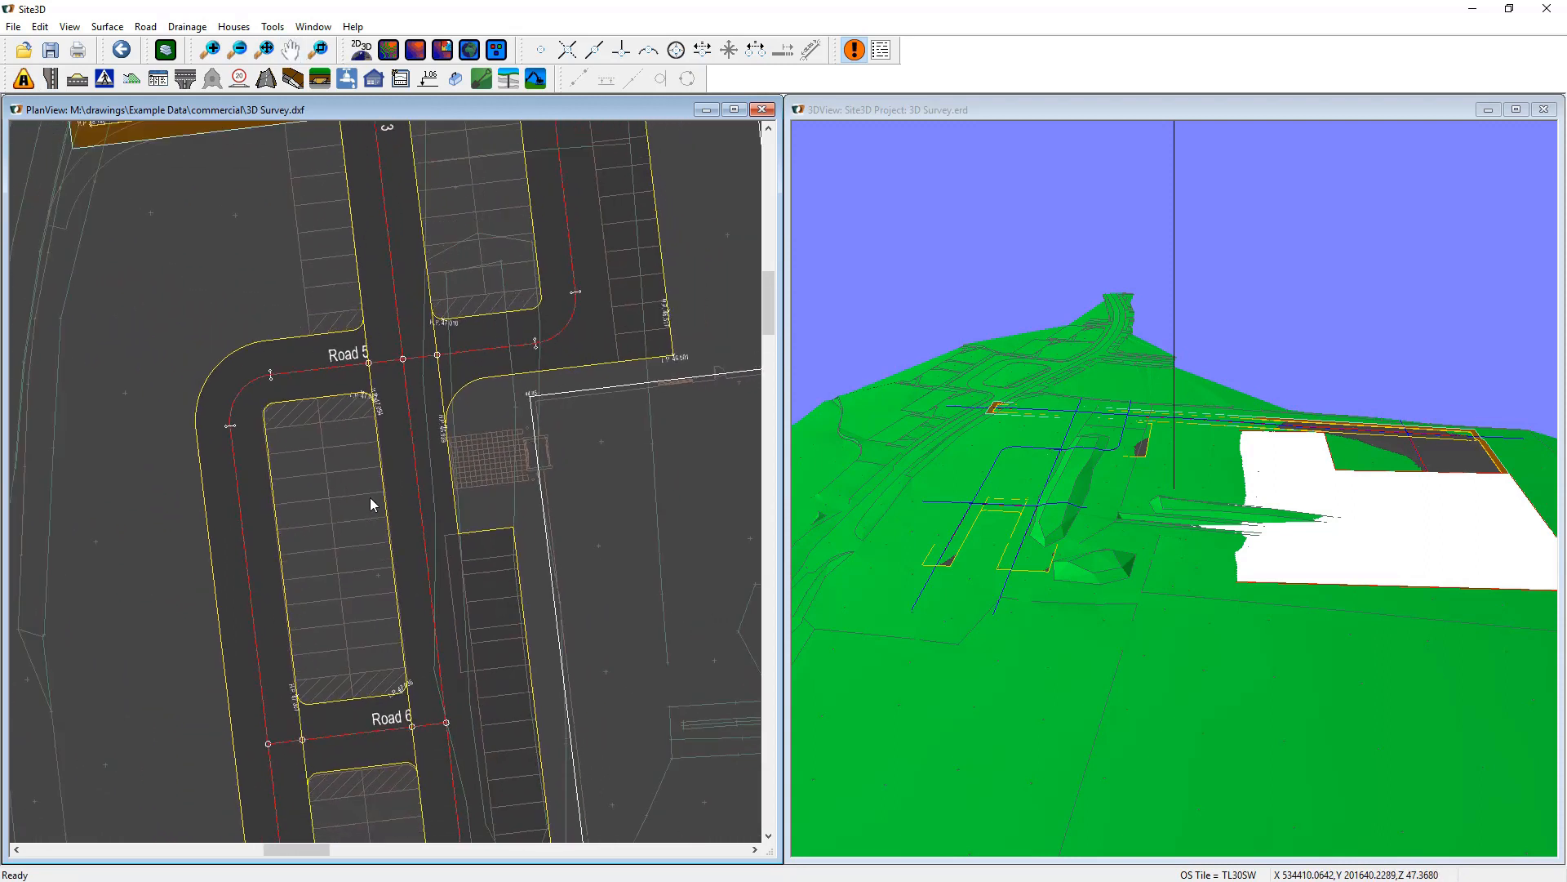
pyautogui.moveTo(363, 369); pyautogui.dragTo(369, 423, button='middle')
pyautogui.click(51, 79)
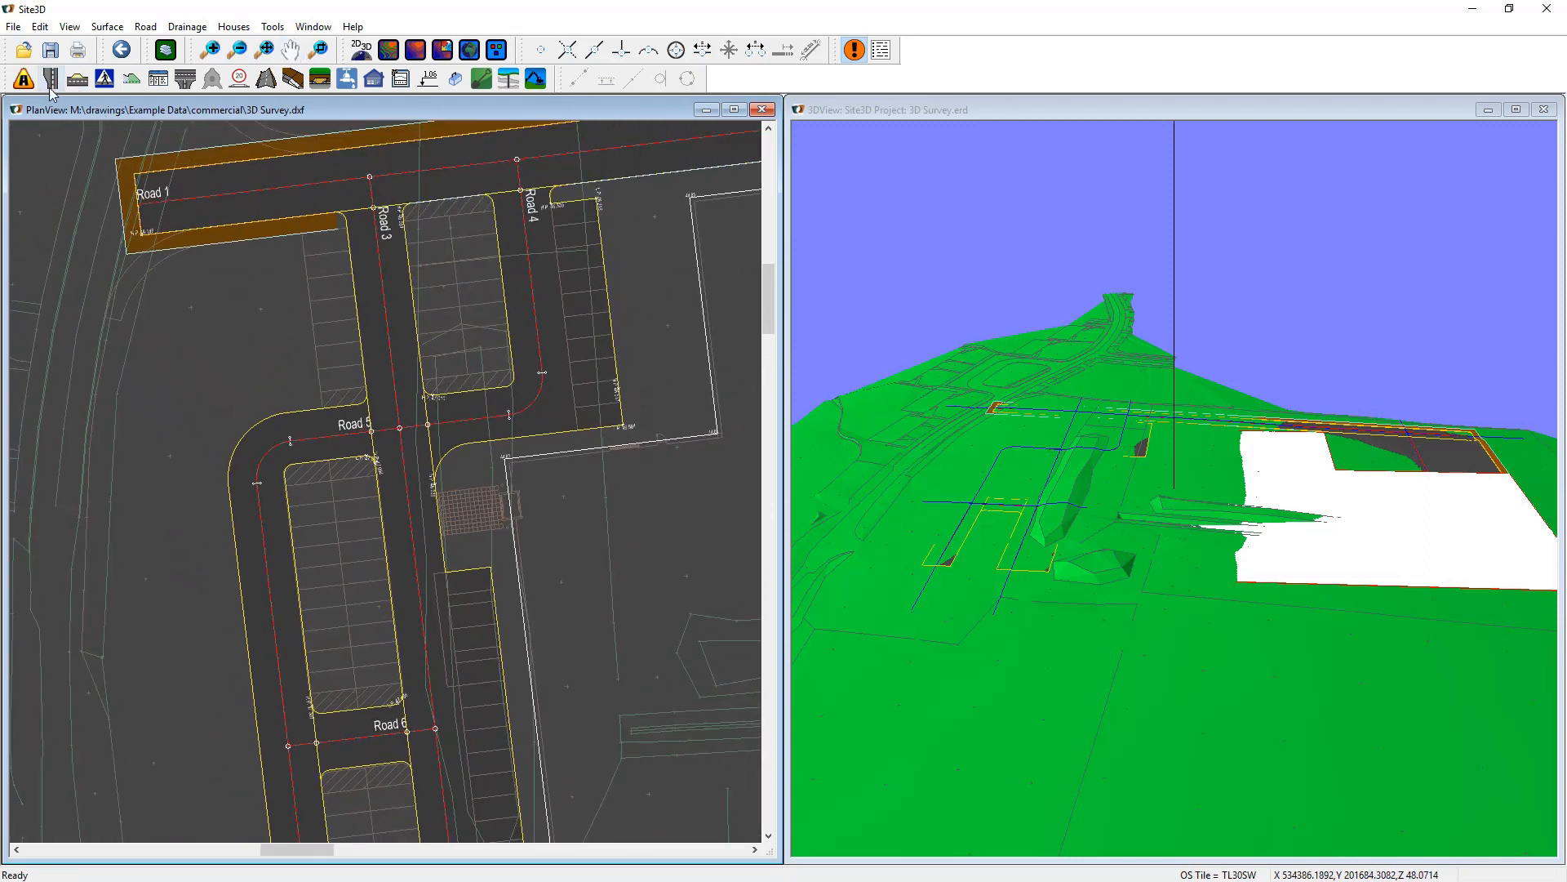
pyautogui.click(354, 320)
pyautogui.click(84, 149)
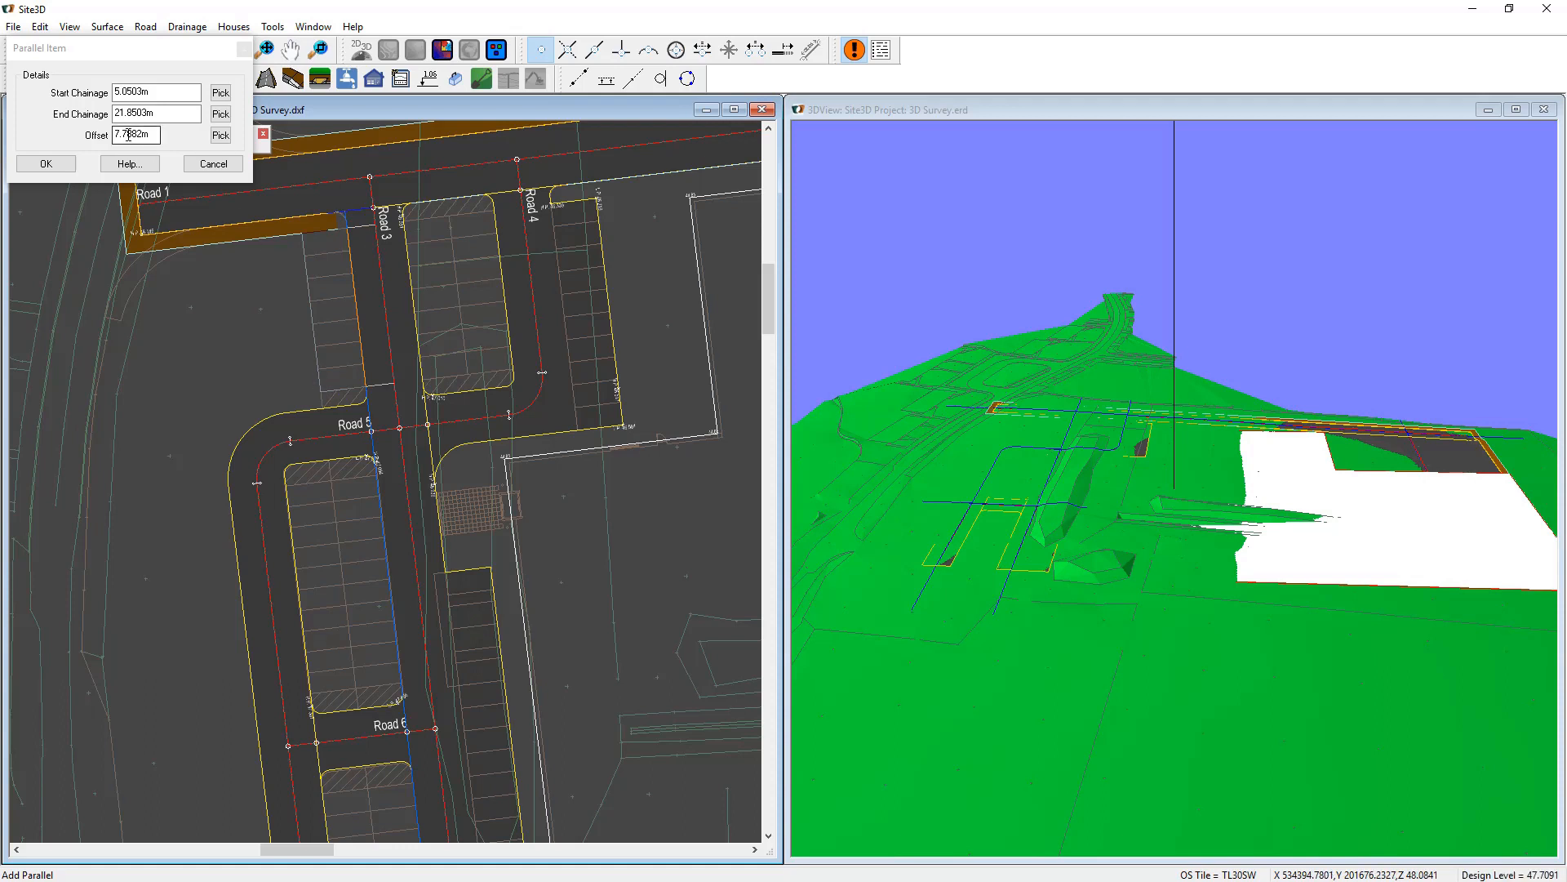
pyautogui.moveTo(125, 134); pyautogui.dragTo(155, 139)
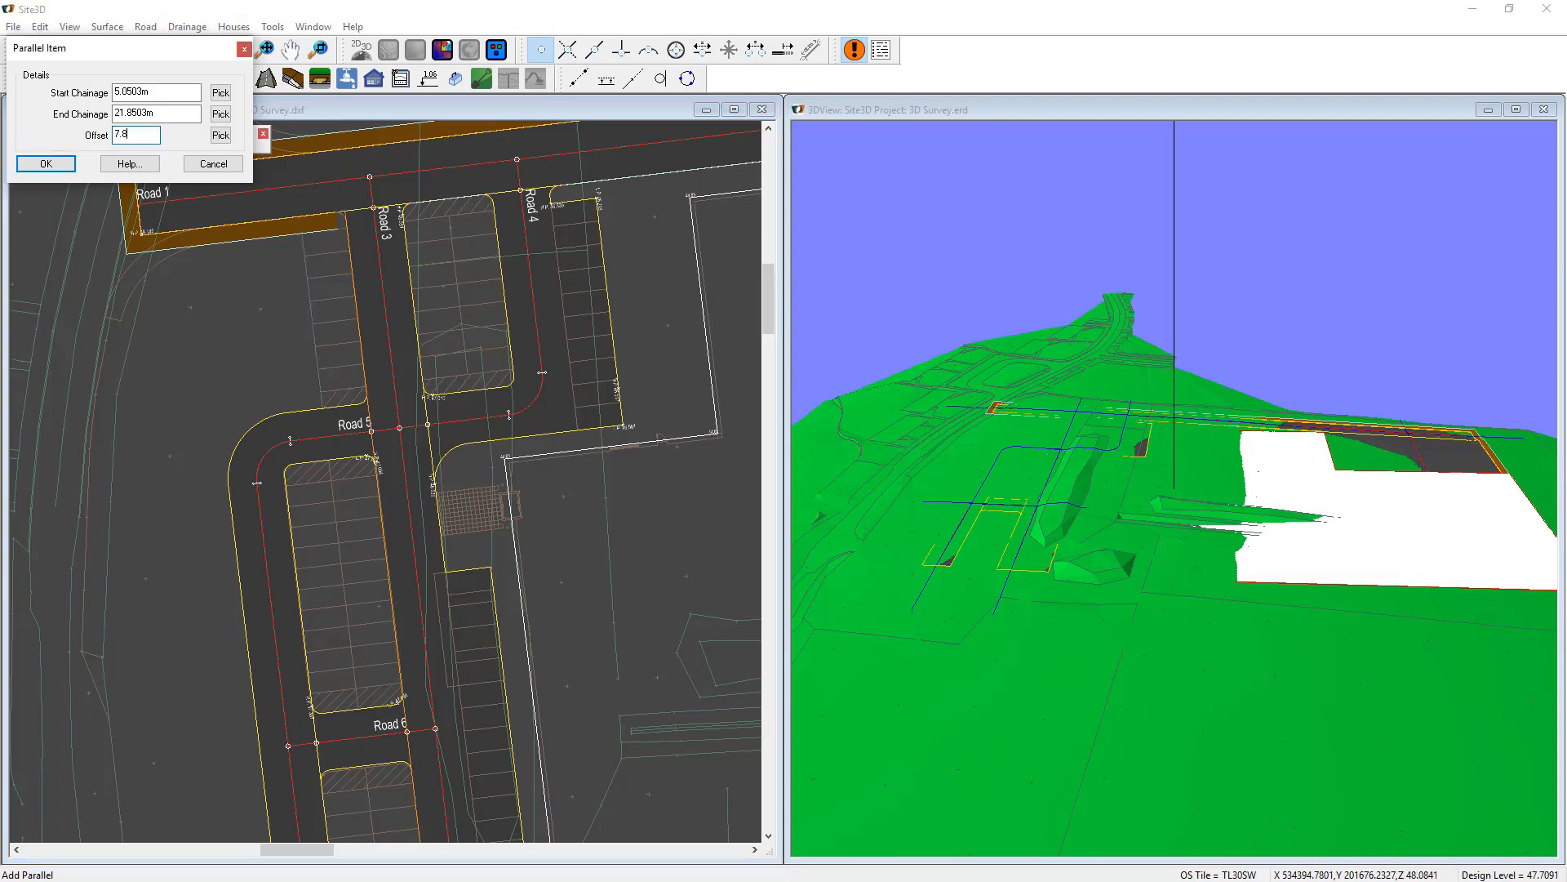
pyautogui.write('8')
pyautogui.click(46, 163)
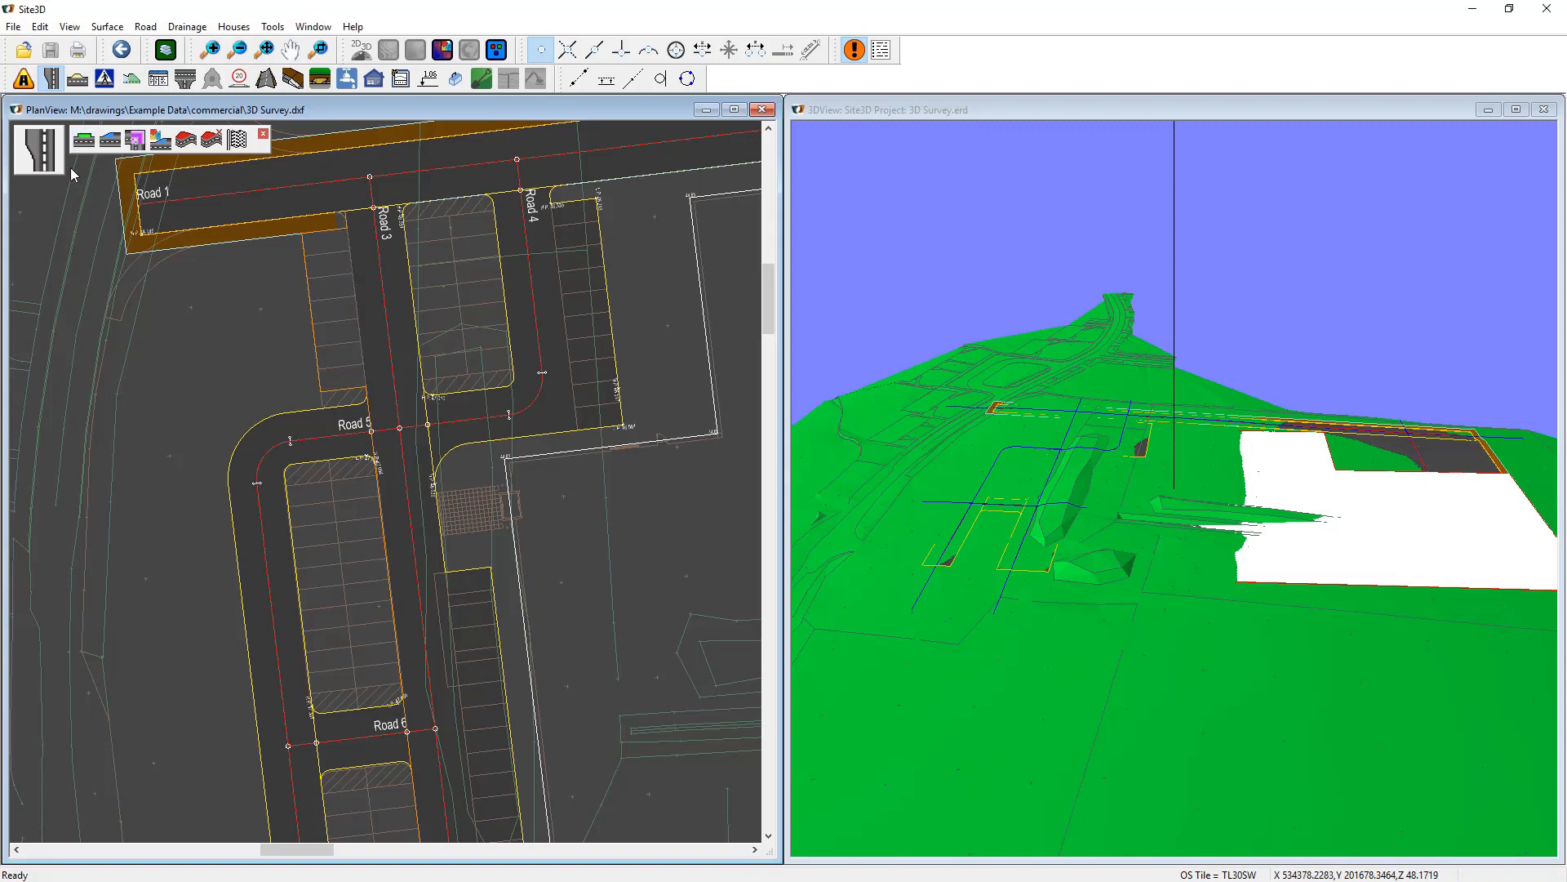
pyautogui.click(236, 142)
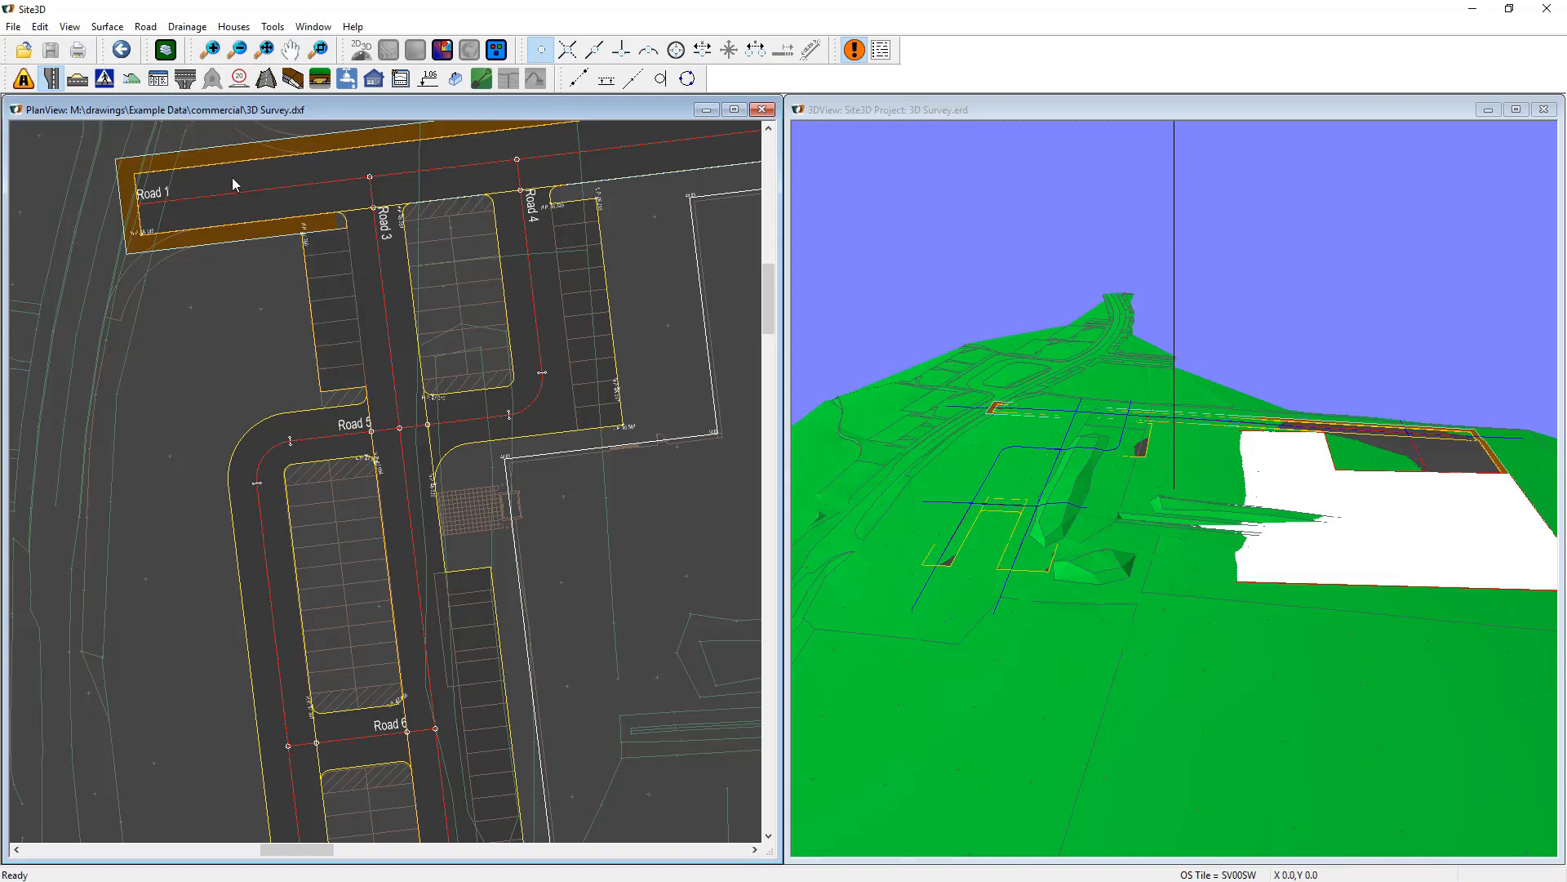
# Begin a new centreline along the existing road's edge north of Road 1's western end, placing its first two points on the survey line.
pyautogui.moveTo(436, 551); pyautogui.dragTo(397, 503, button='middle')
pyautogui.scroll(-2, 404, 479)
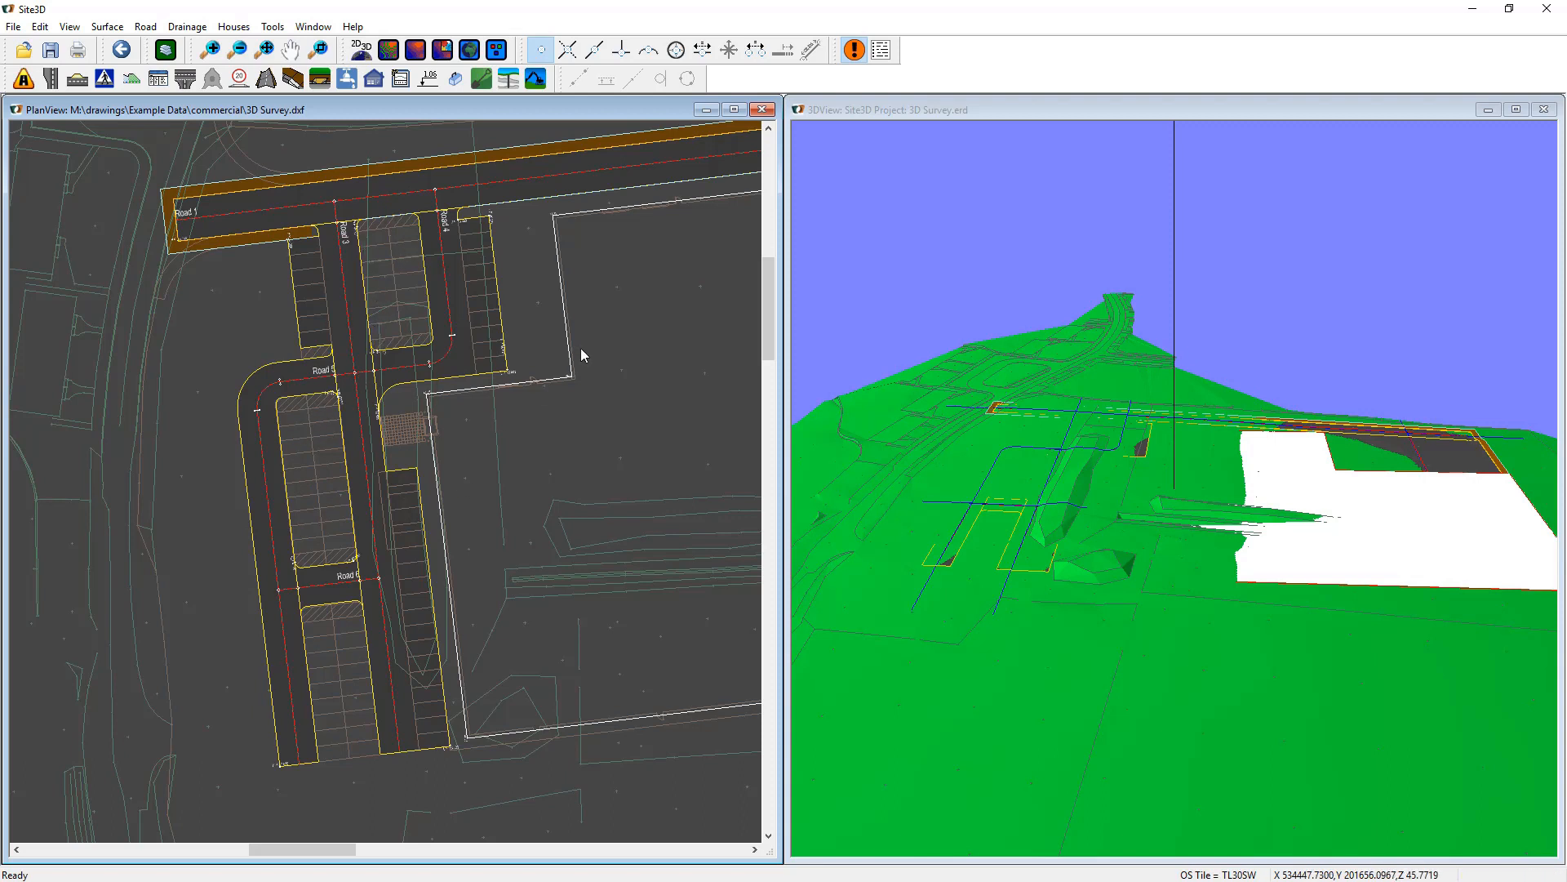
pyautogui.scroll(-3, 436, 423)
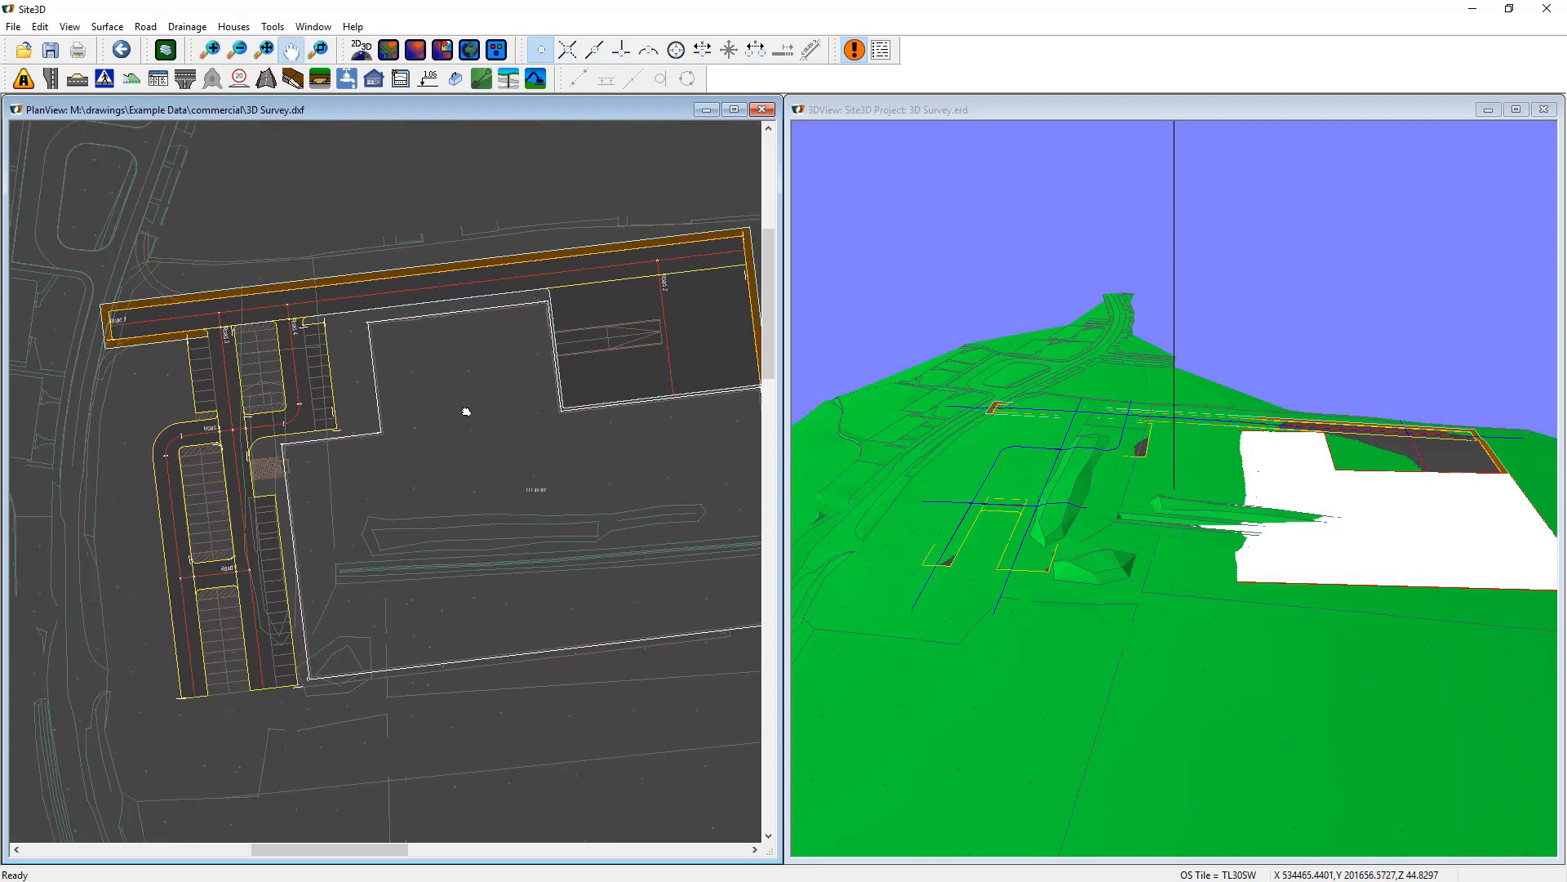
pyautogui.scroll(5, 189, 346)
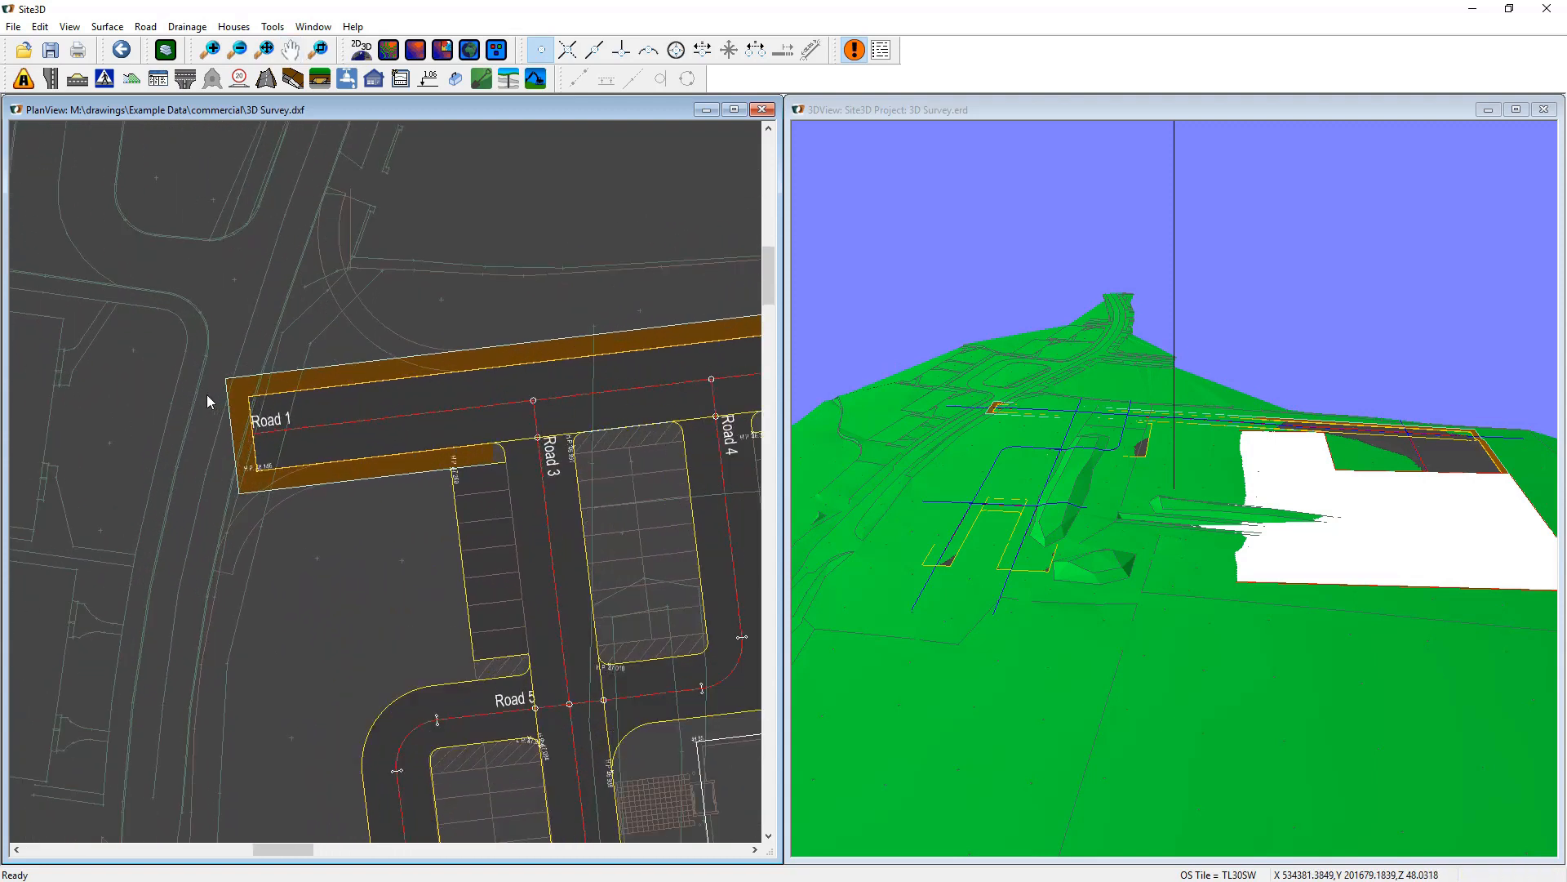
pyautogui.moveTo(208, 395); pyautogui.dragTo(235, 446, button='middle')
pyautogui.click(24, 79)
pyautogui.click(84, 140)
pyautogui.scroll(2, 347, 349)
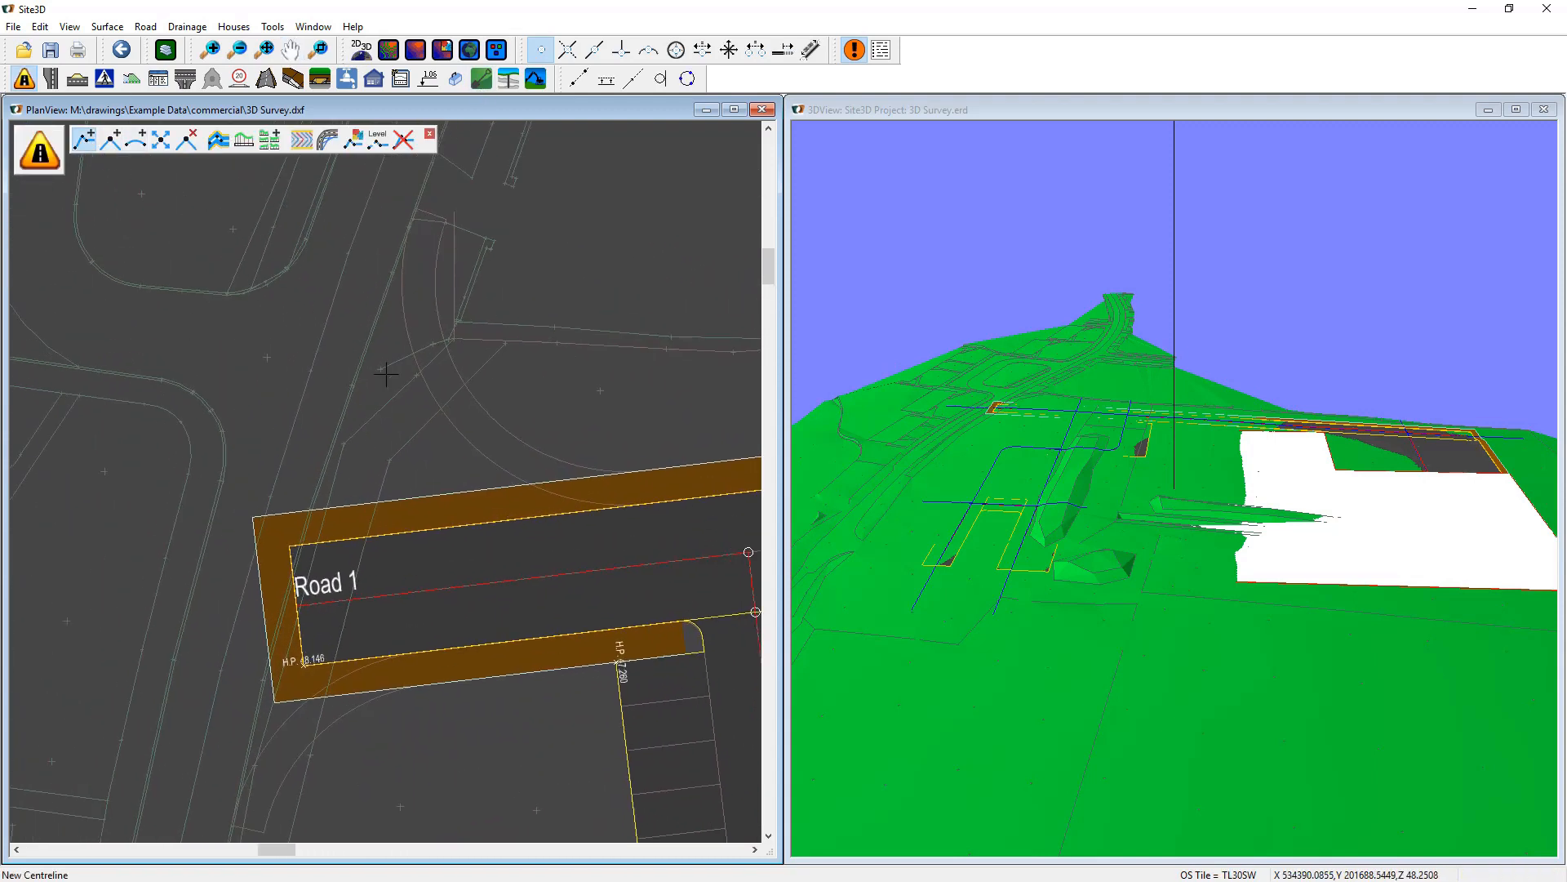
pyautogui.moveTo(412, 216); pyautogui.dragTo(414, 397, button='middle')
pyautogui.scroll(2, 414, 398)
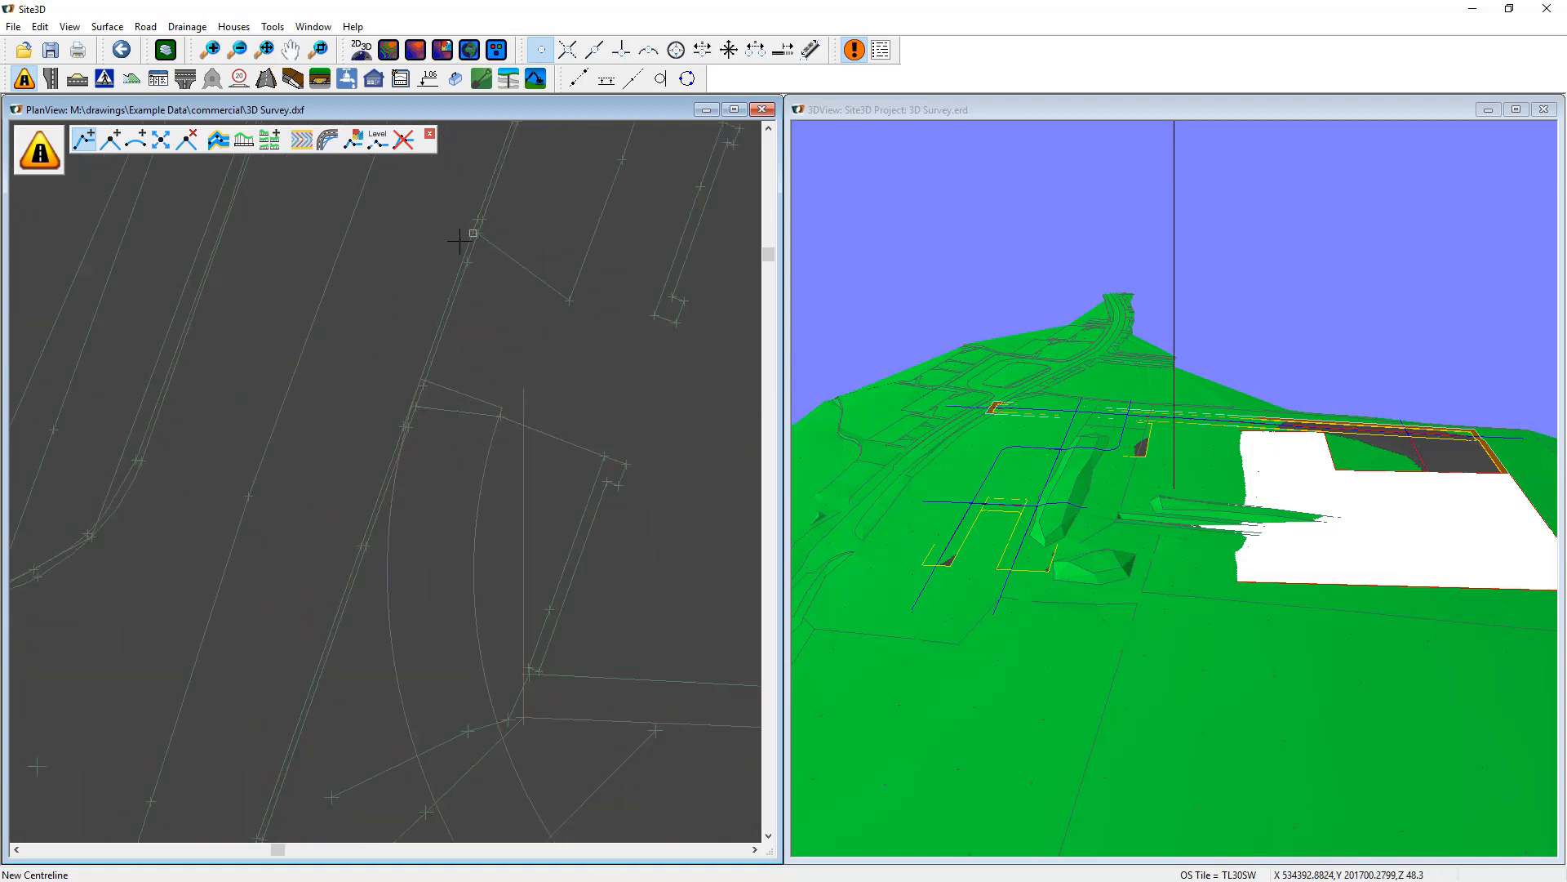
pyautogui.scroll(2, 476, 218)
pyautogui.click(478, 218)
pyautogui.moveTo(349, 585); pyautogui.dragTo(439, 253, button='middle')
pyautogui.click(364, 465)
# Continue the centreline south along the existing road edge past Road 1's end and finish it at the survey point beyond the bellmouth.
pyautogui.scroll(-2, 365, 464)
pyautogui.moveTo(329, 521); pyautogui.dragTo(392, 305, button='middle')
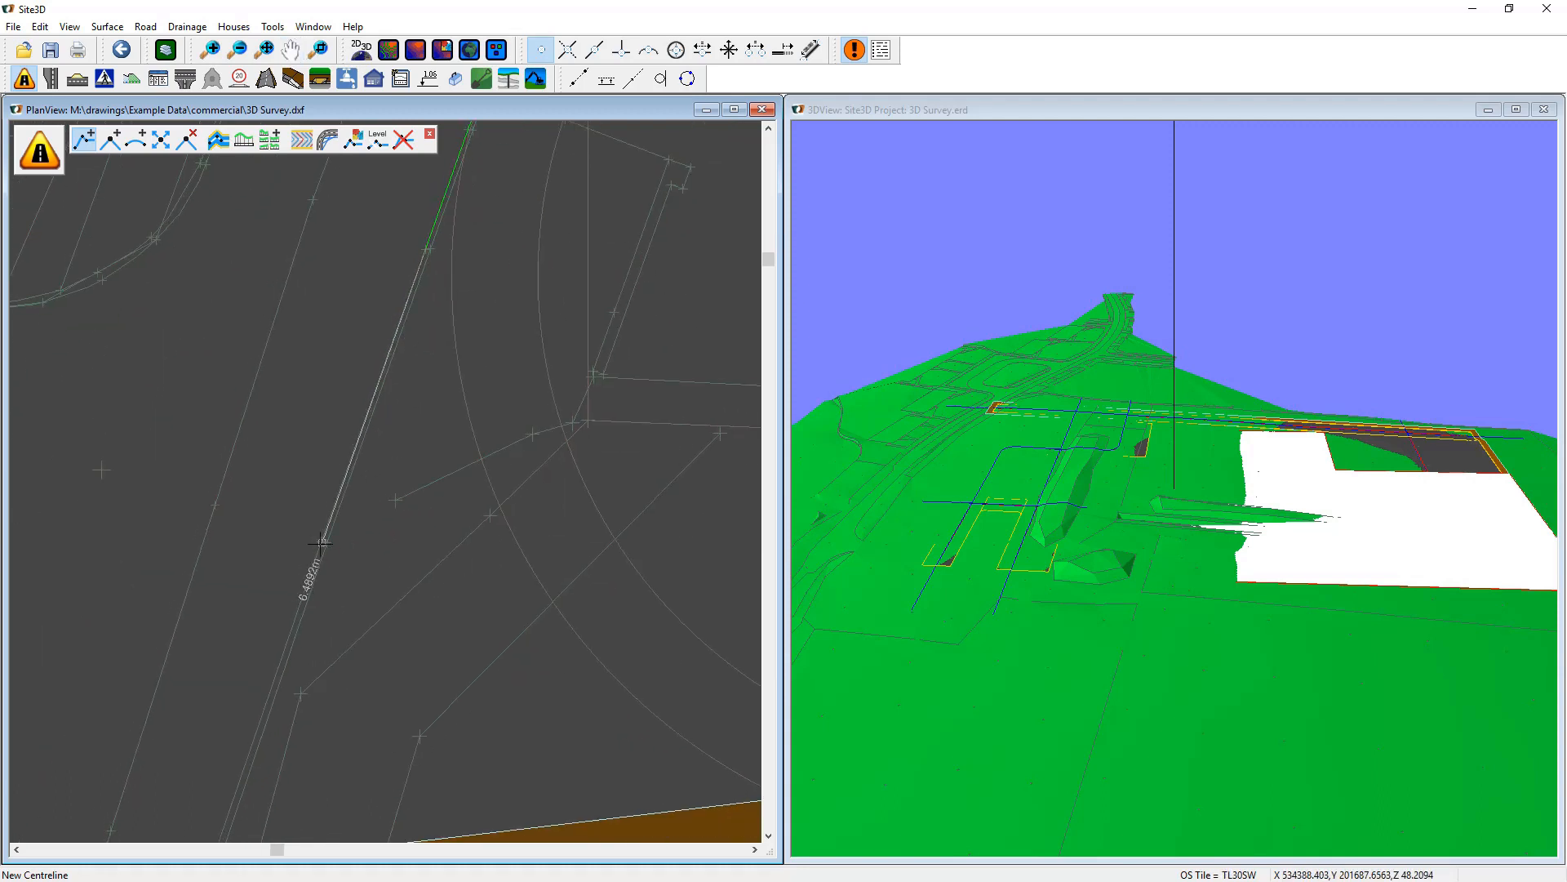
pyautogui.scroll(3, 368, 422)
pyautogui.scroll(2, 351, 465)
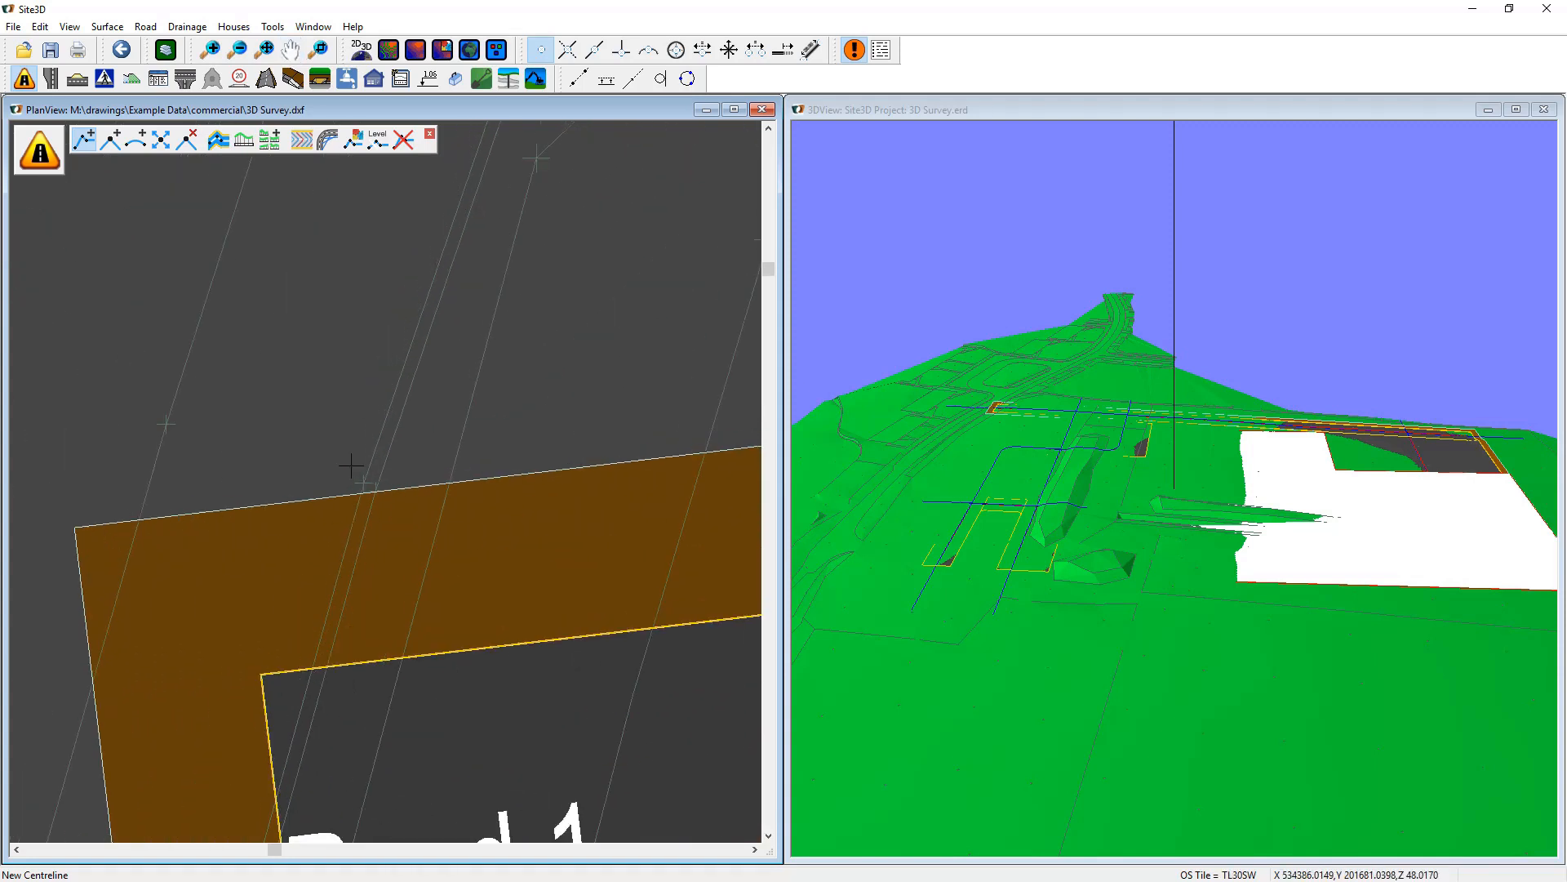
pyautogui.scroll(-3, 358, 482)
pyautogui.moveTo(358, 571); pyautogui.dragTo(457, 106, button='middle')
pyautogui.scroll(2, 368, 380)
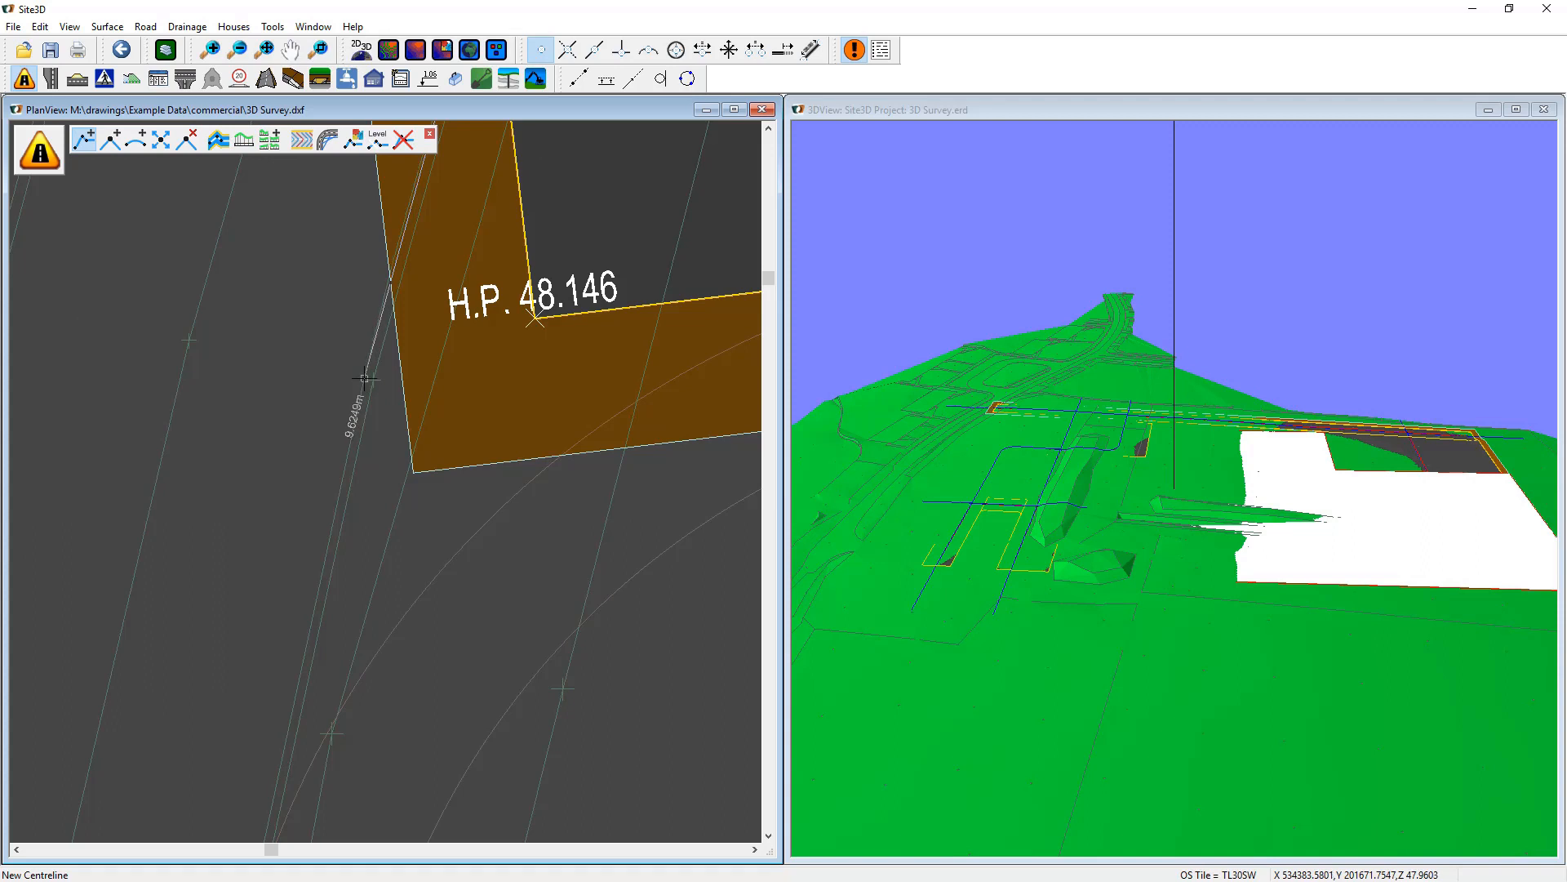
pyautogui.moveTo(351, 559); pyautogui.dragTo(454, 106, button='middle')
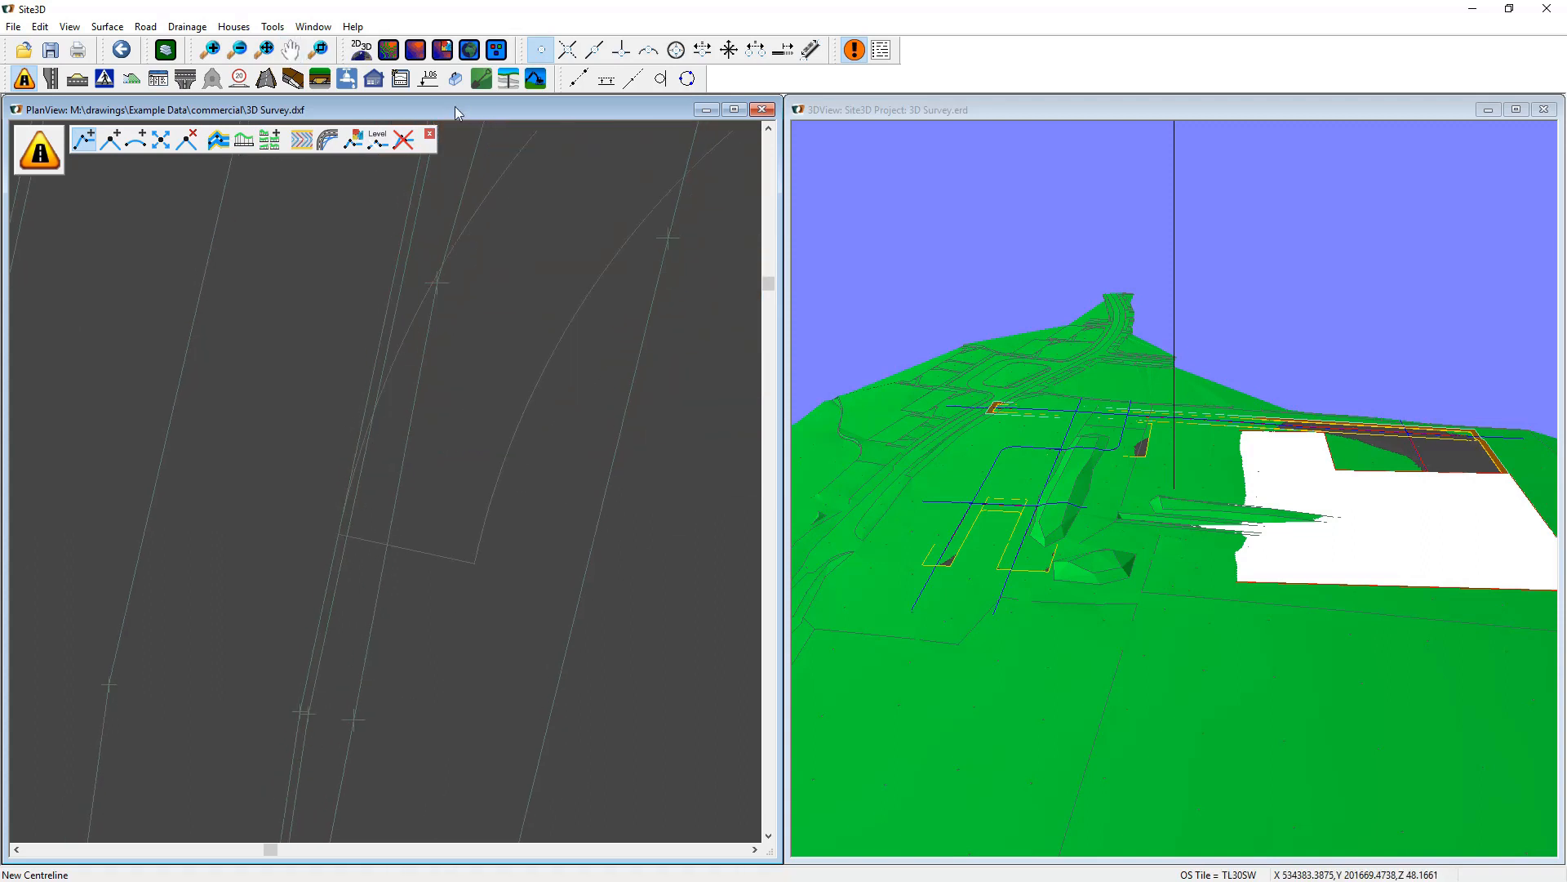
pyautogui.click(299, 713)
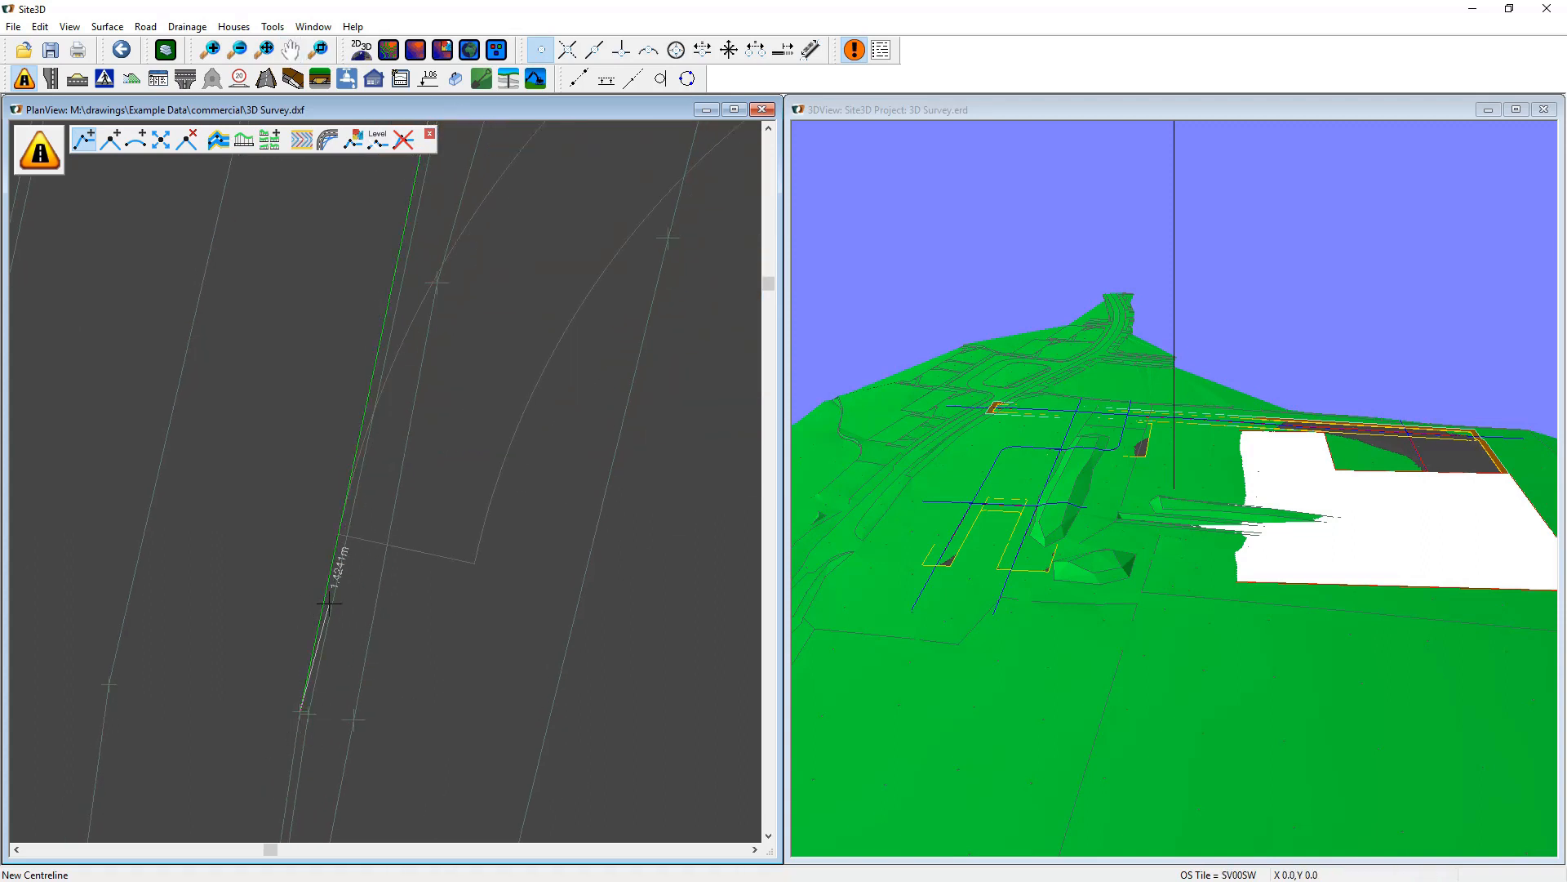
pyautogui.scroll(-3, 332, 595)
pyautogui.rightClick(337, 538)
pyautogui.click(258, 682)
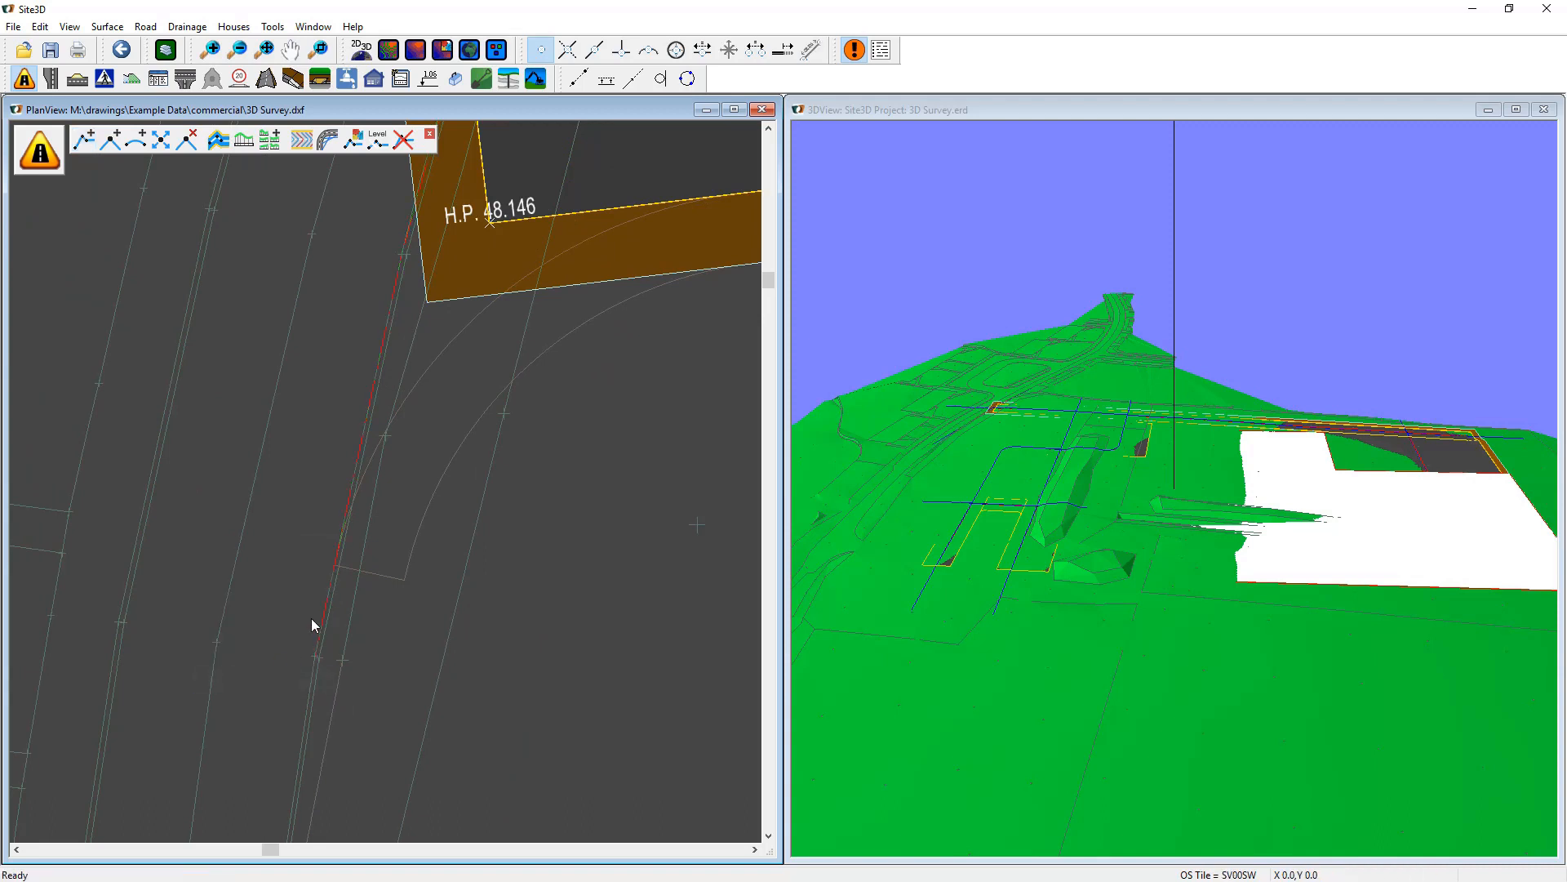
# Level Road 7's centreline to the surface, replacing its previous alignment.
pyautogui.scroll(-4, 388, 495)
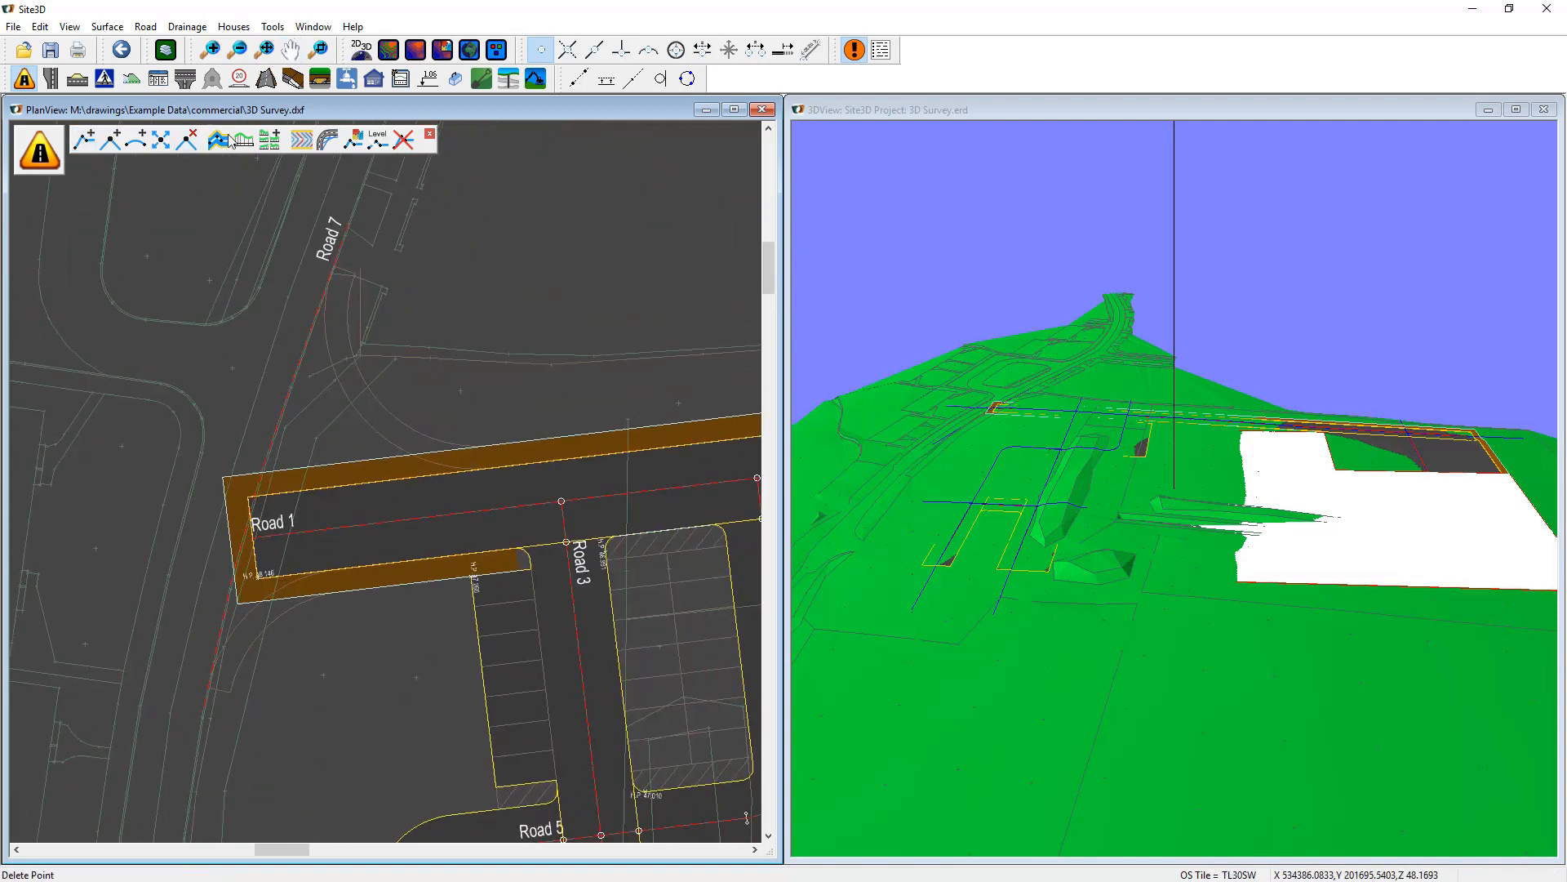
pyautogui.click(145, 26)
pyautogui.moveTo(204, 63)
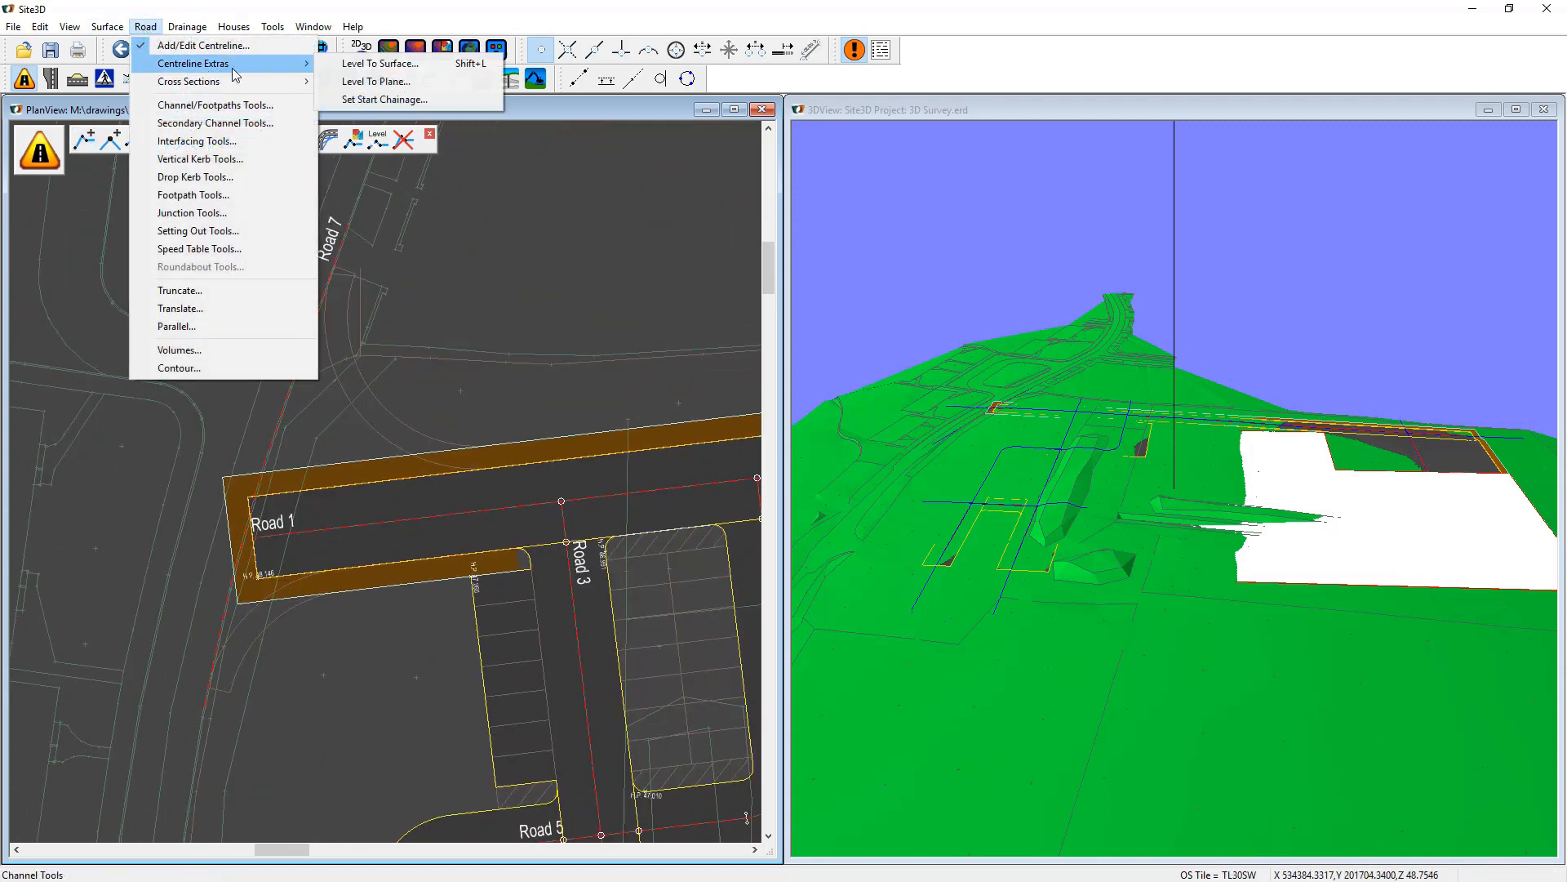
pyautogui.click(374, 67)
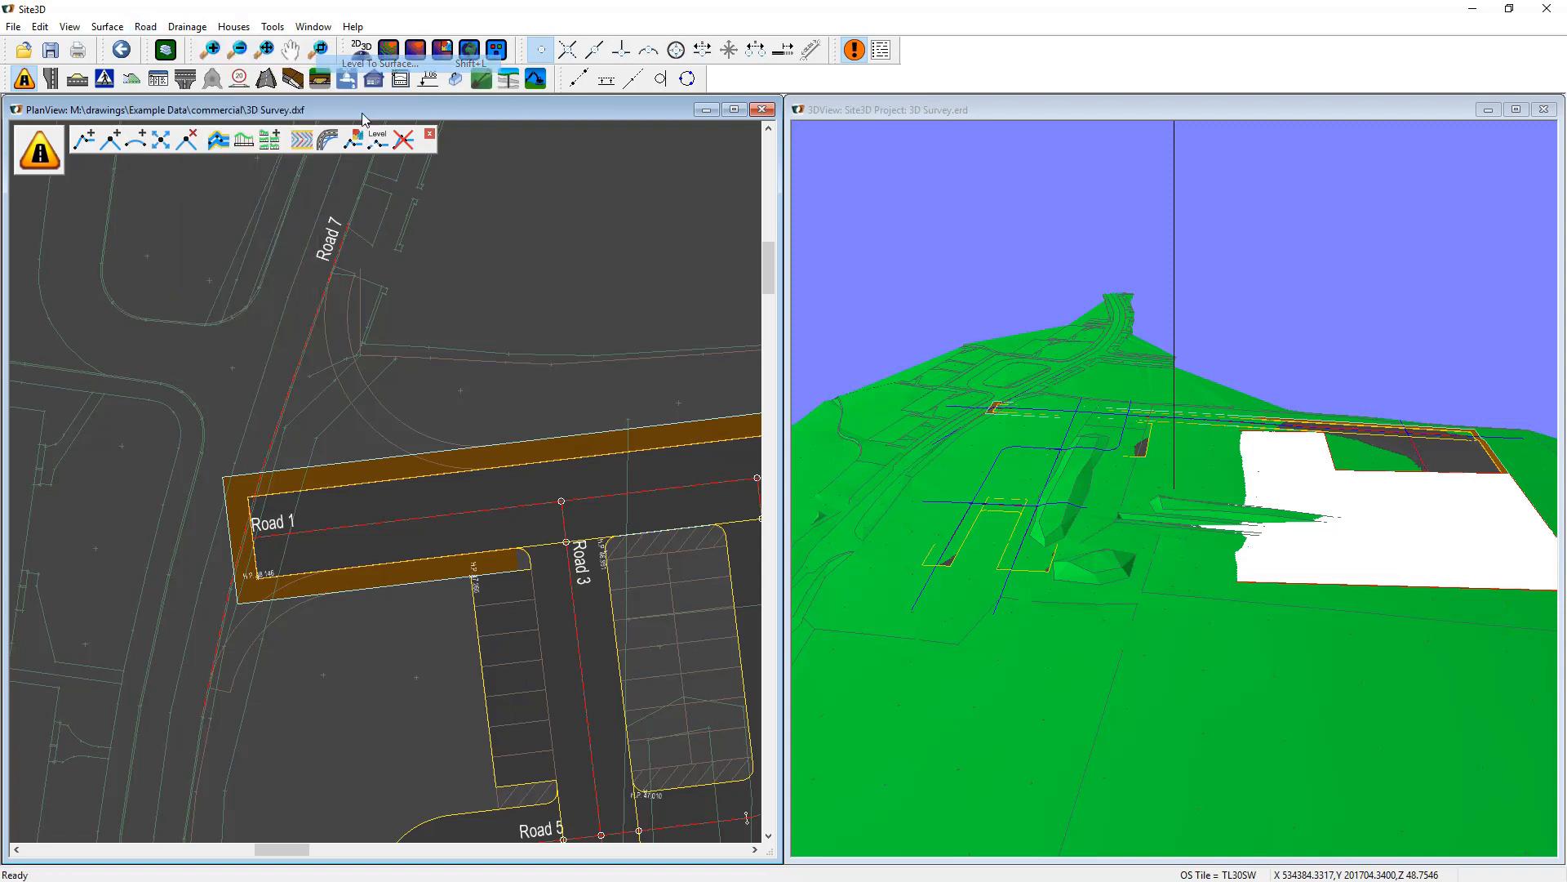
pyautogui.click(297, 395)
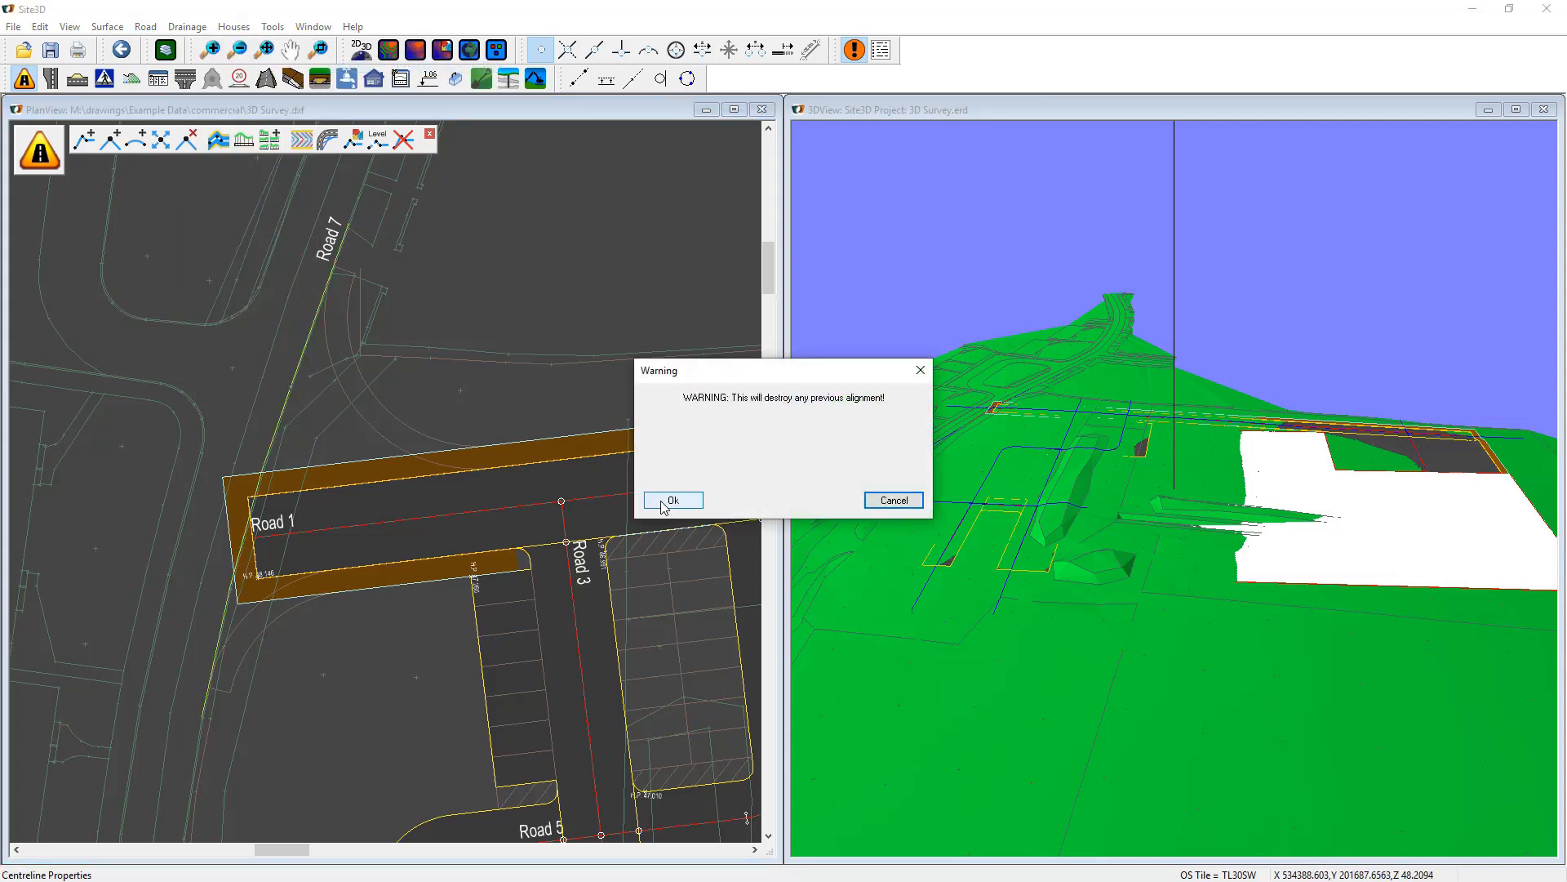
pyautogui.click(671, 501)
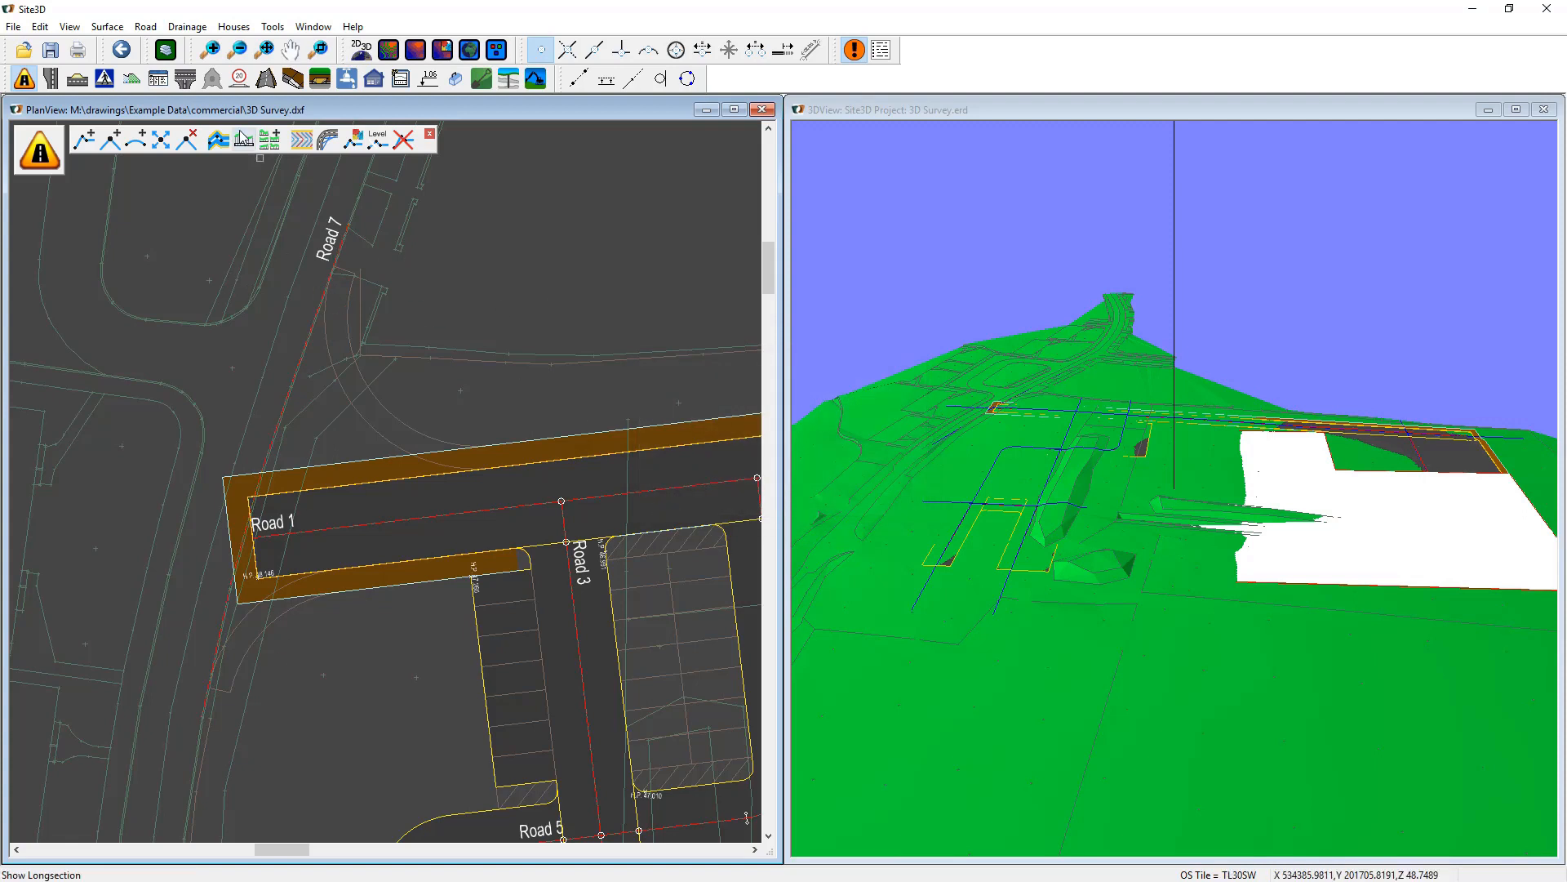
# Give Road 7 only a left channel with a width of 0, without a right channel or left kerb.
pyautogui.click(220, 146)
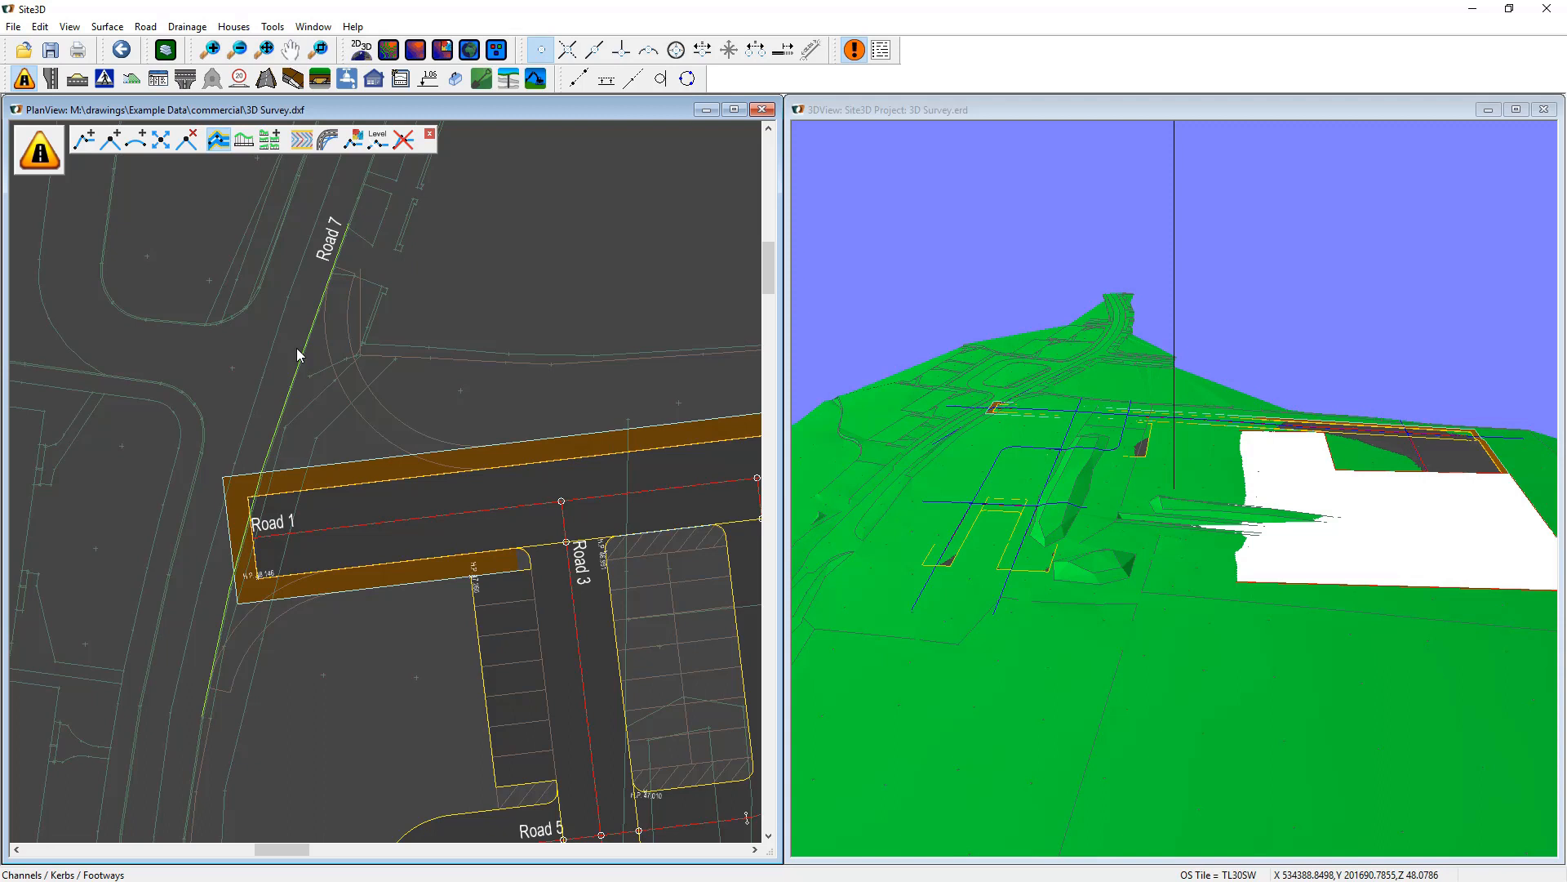
pyautogui.click(326, 370)
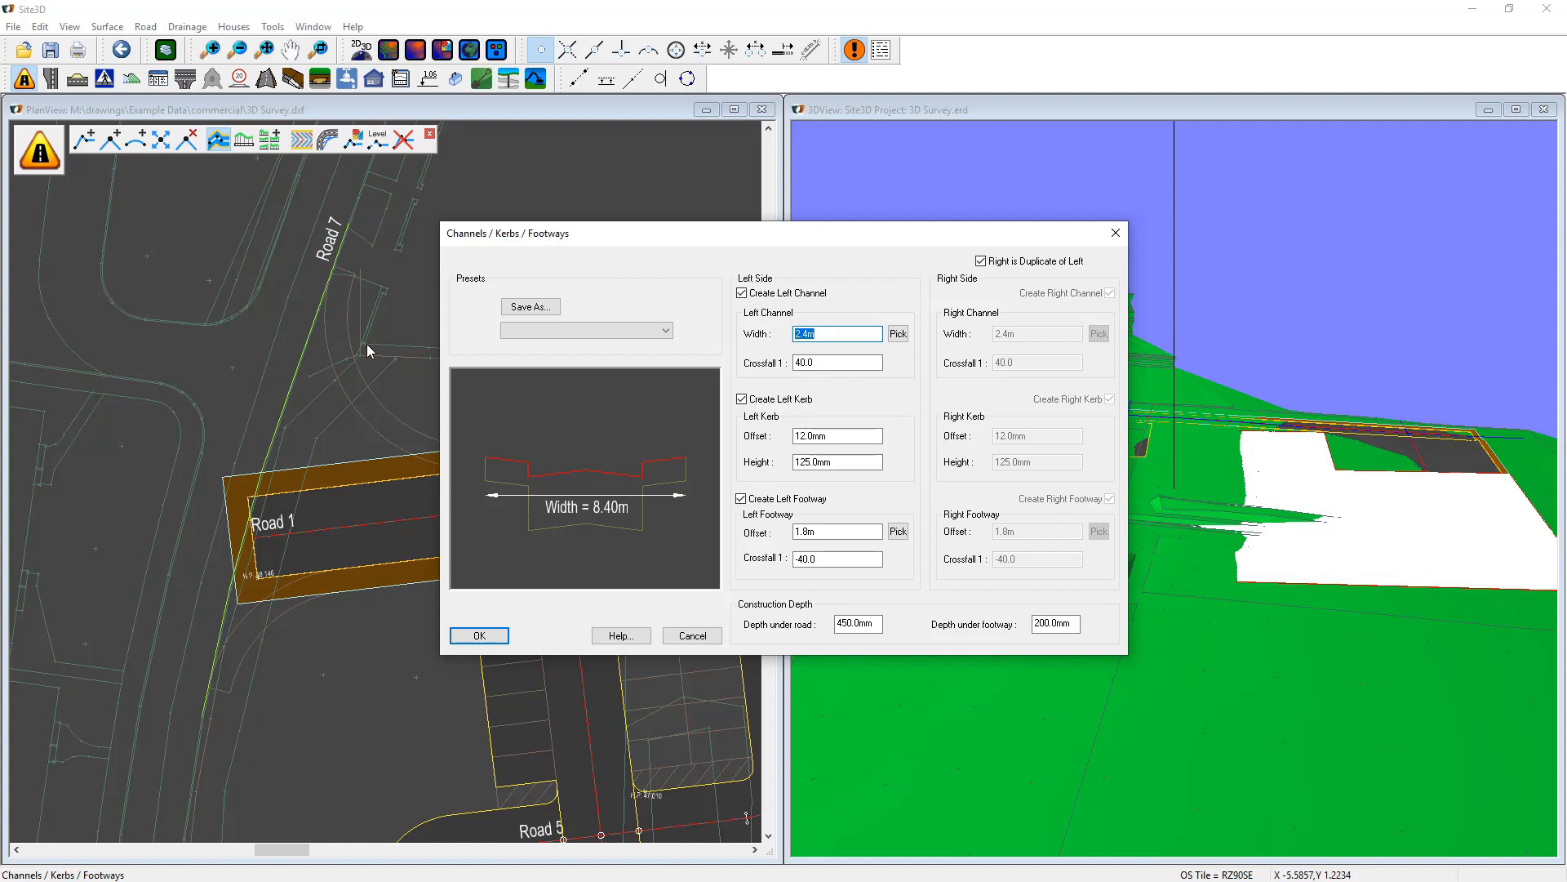
pyautogui.click(987, 262)
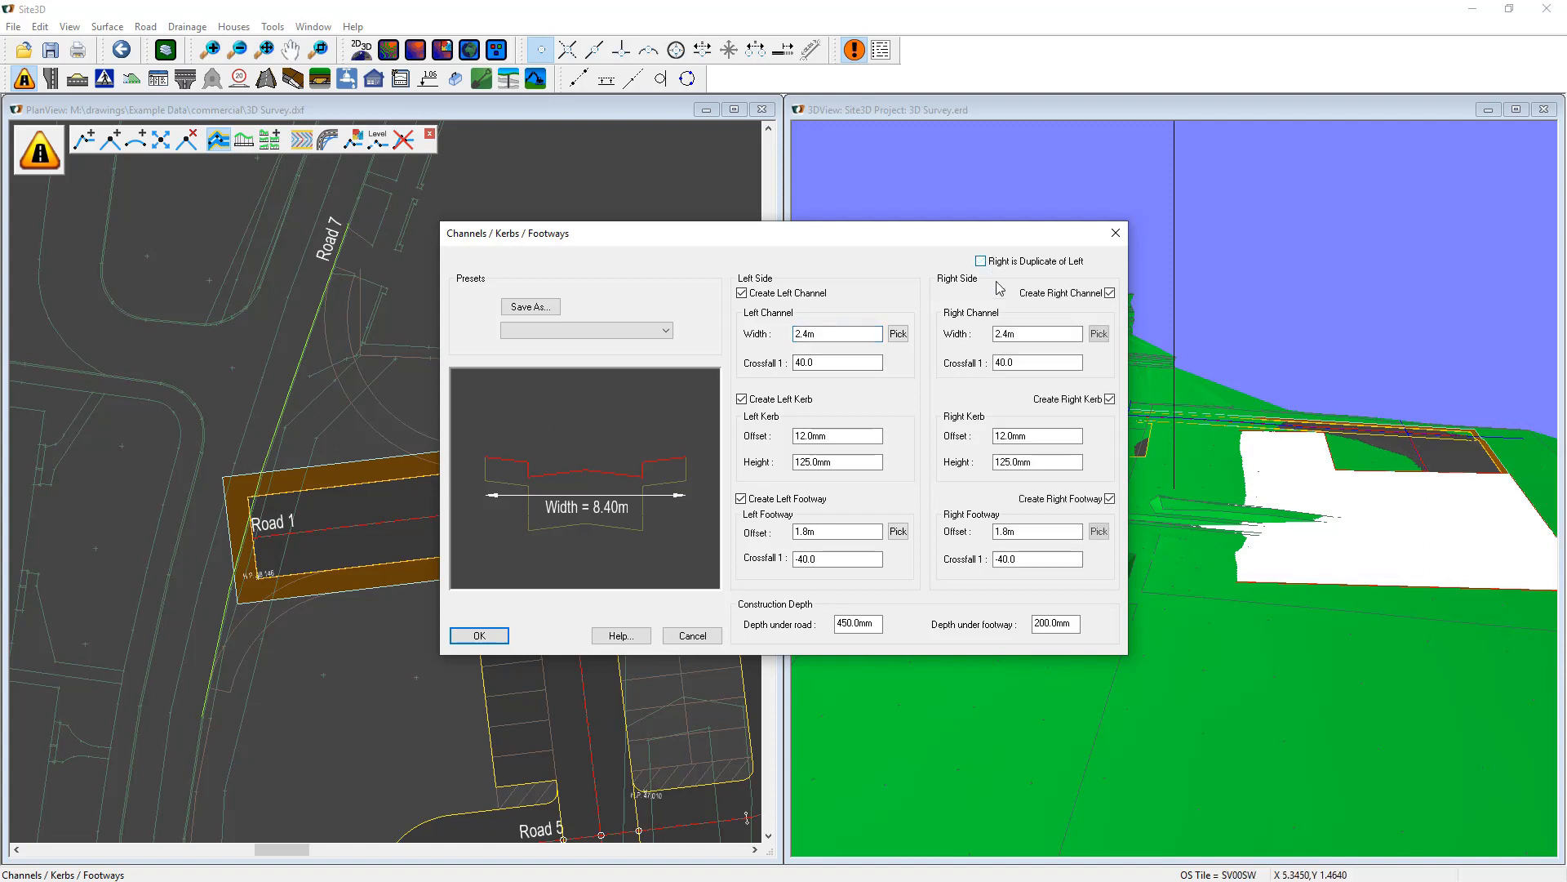
pyautogui.click(1109, 294)
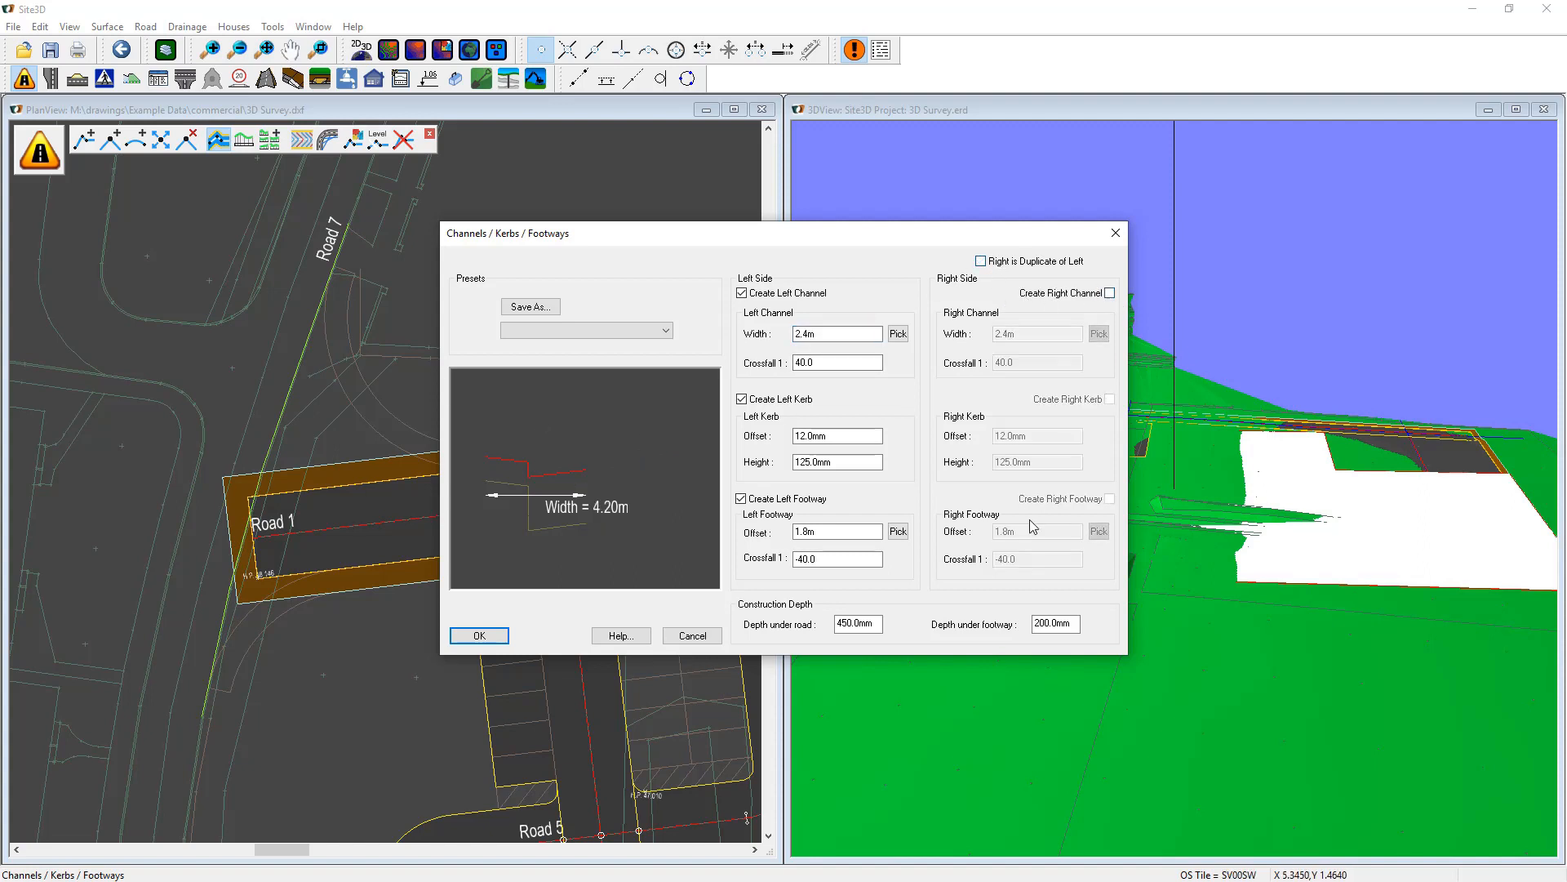
pyautogui.click(803, 400)
pyautogui.hotkey('shift', 'Tab')
pyautogui.hotkey('shift', 'Tab')
pyautogui.write('0')
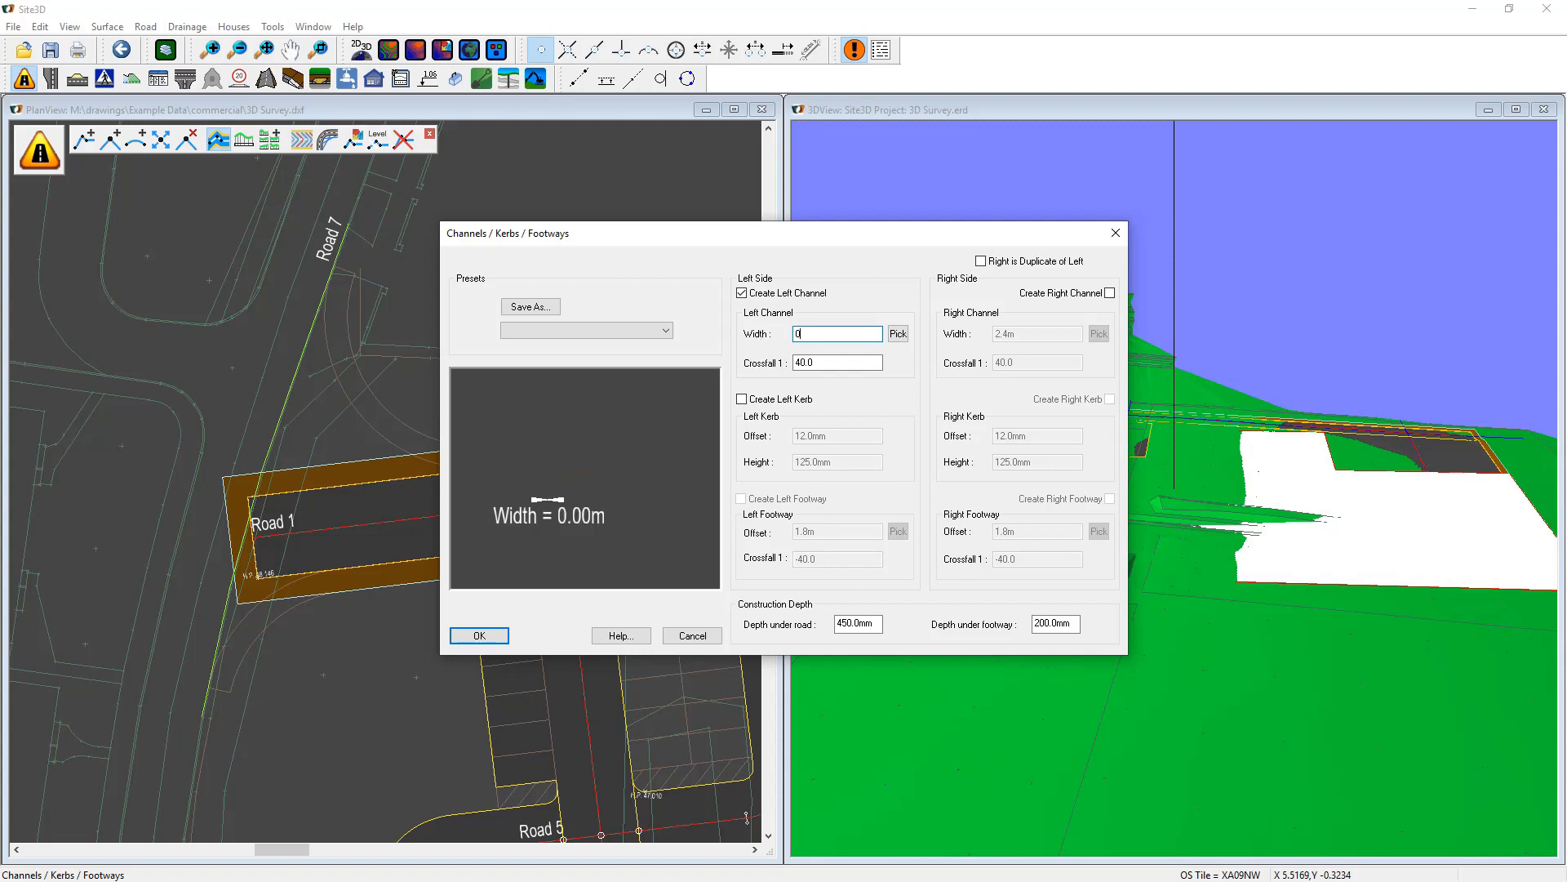
pyautogui.click(490, 640)
# Create the junction between Road 1 and Road 7 with 12 m radii on both corners.
pyautogui.doubleClick(843, 408)
pyautogui.write('12.0m')
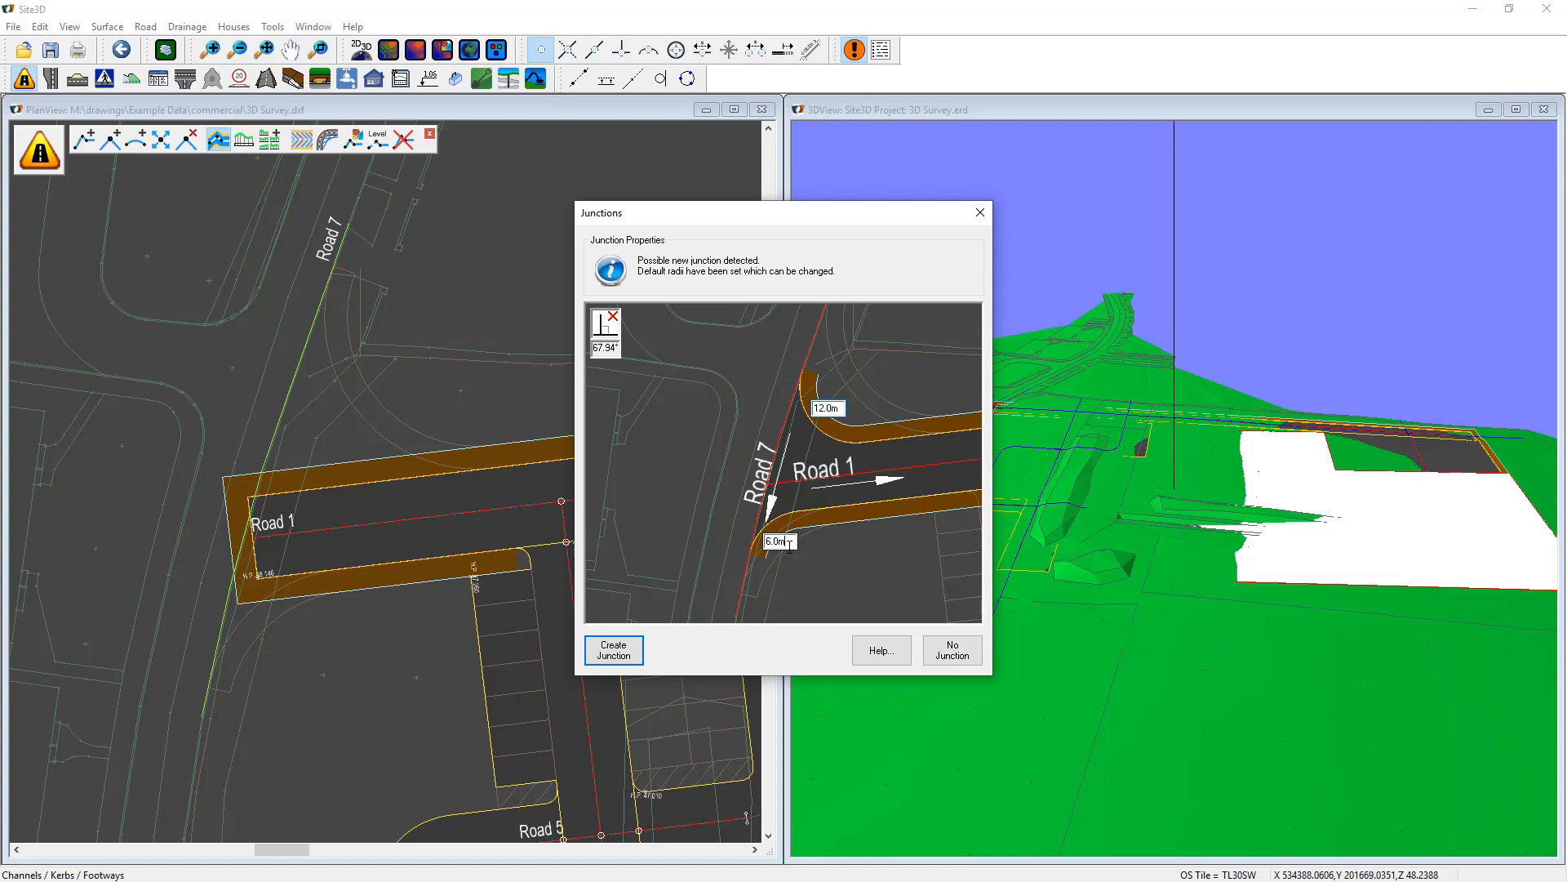
pyautogui.doubleClick(780, 541)
pyautogui.write('12')
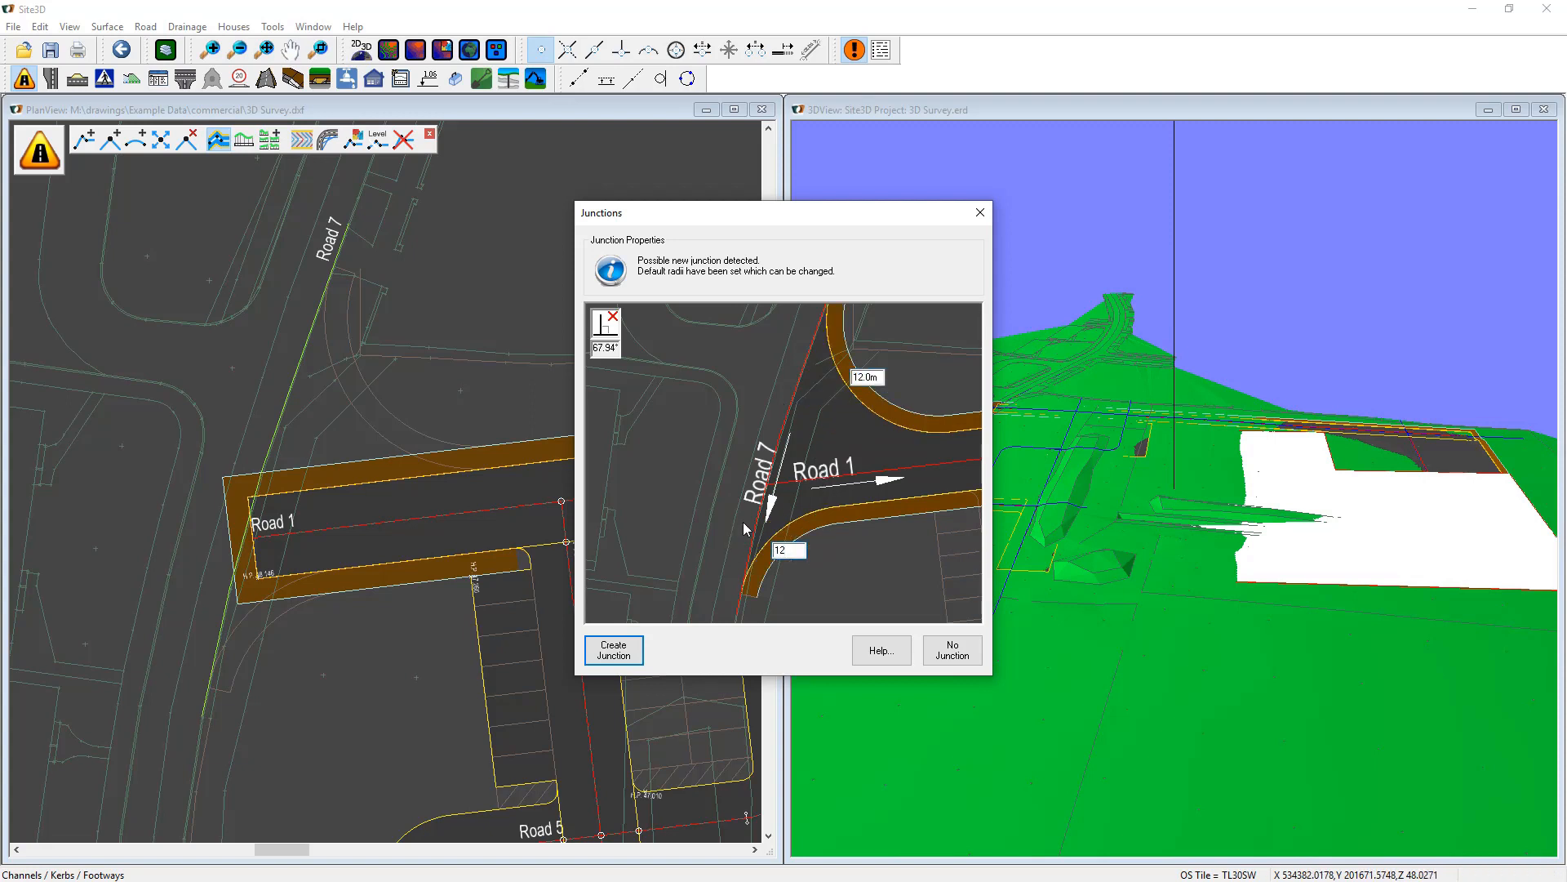
pyautogui.click(623, 655)
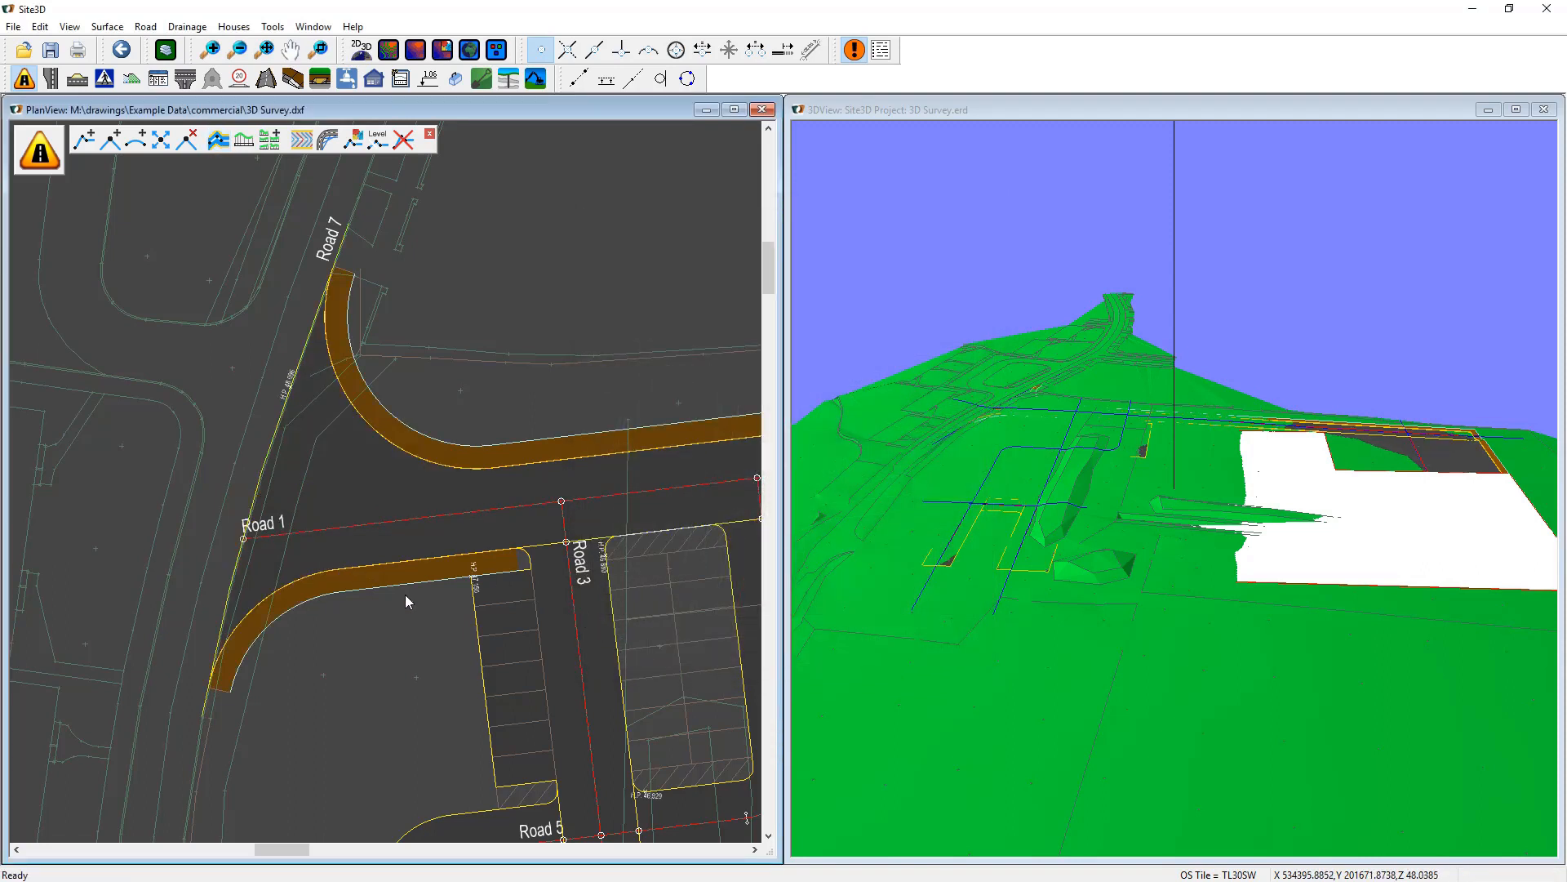
# Hide the existing ground surface in the 3D view and bring the loading yard beside the warehouse into close view.
pyautogui.moveTo(527, 620); pyautogui.dragTo(388, 399, button='middle')
pyautogui.scroll(-3, 411, 466)
pyautogui.moveTo(497, 494); pyautogui.dragTo(357, 387, button='middle')
pyautogui.scroll(-2, 373, 419)
pyautogui.moveTo(504, 449); pyautogui.dragTo(306, 445, button='middle')
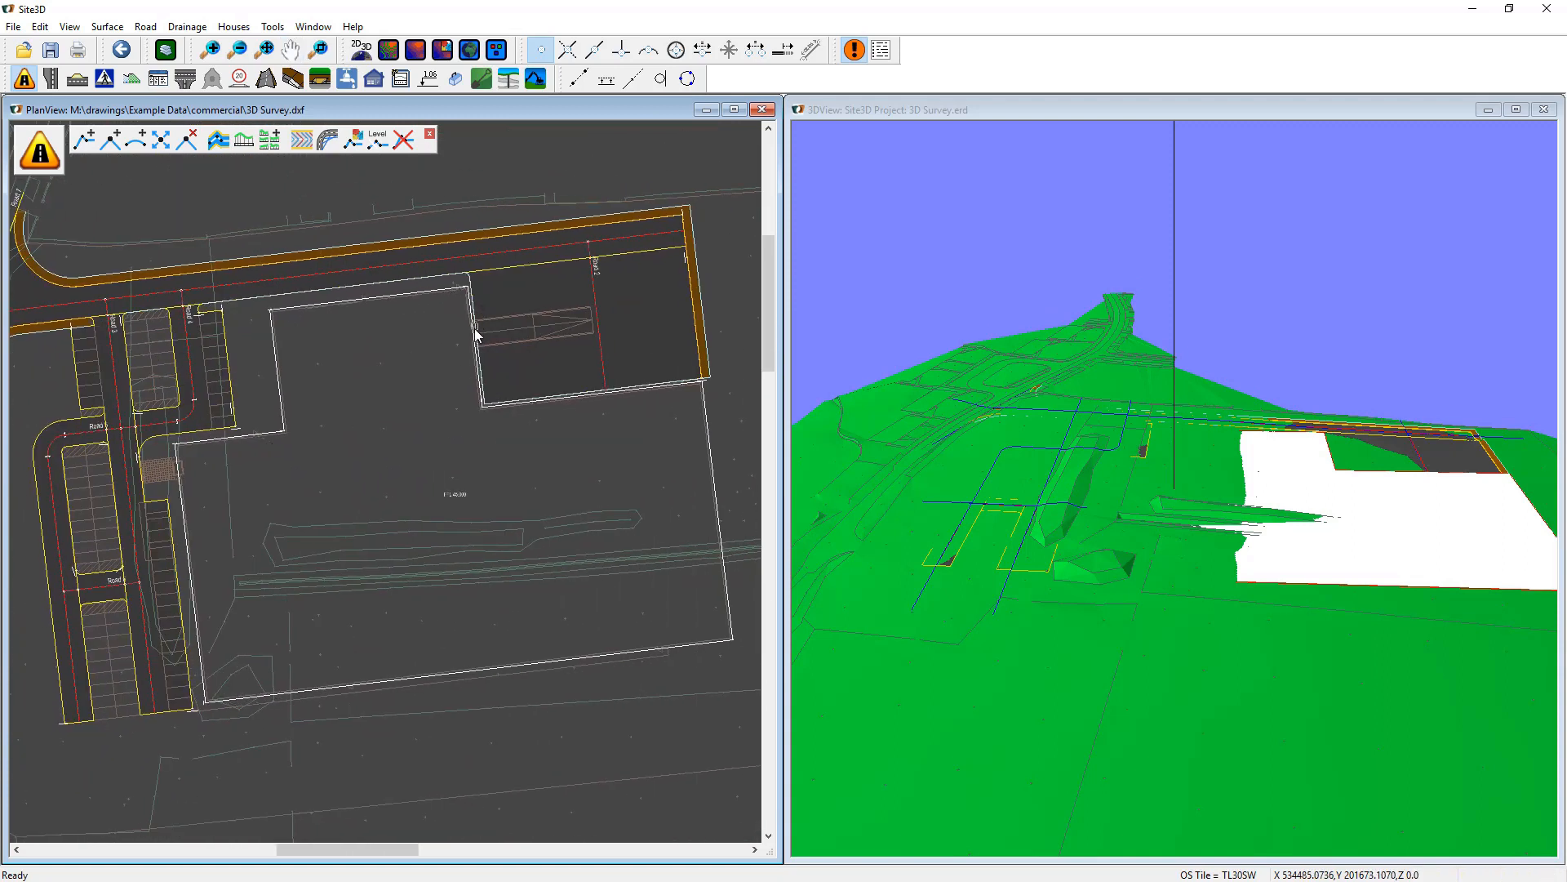
pyautogui.scroll(2, 558, 325)
pyautogui.scroll(3, 558, 325)
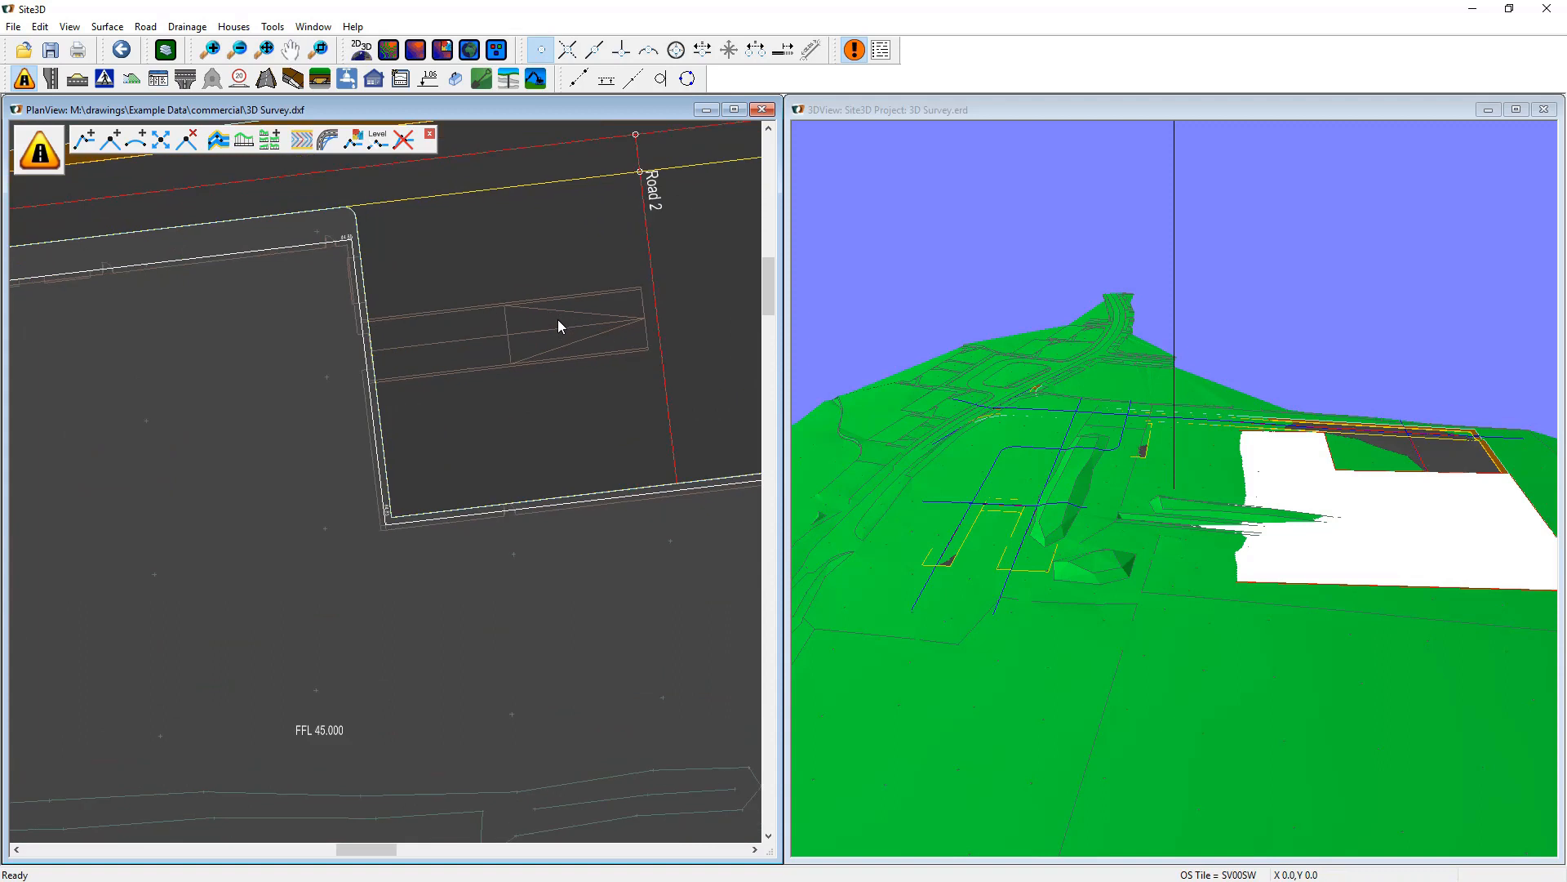
pyautogui.click(843, 457)
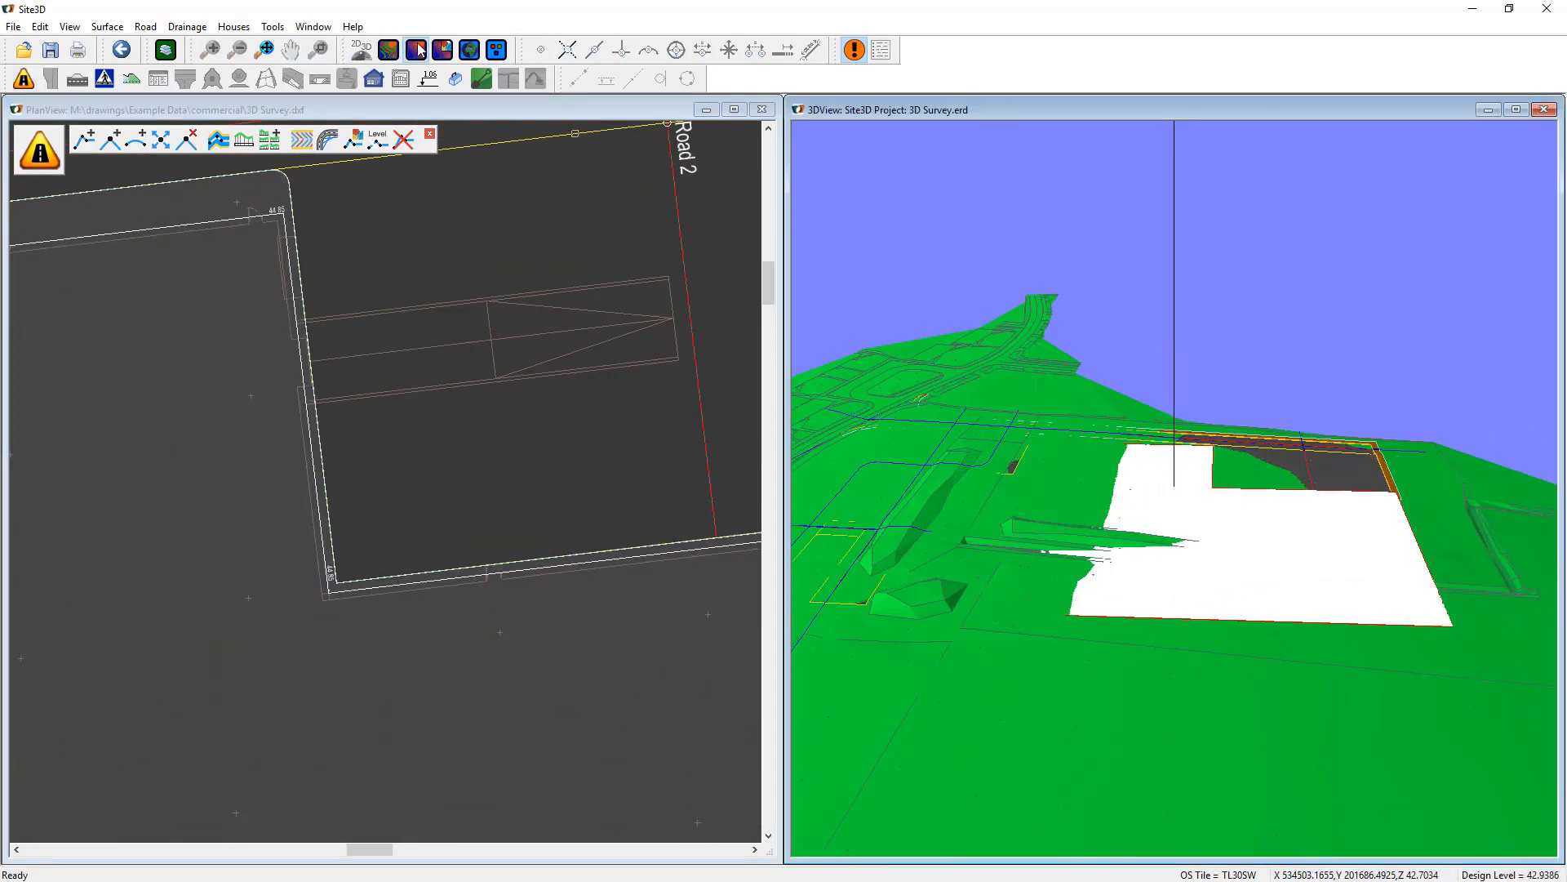
pyautogui.click(418, 45)
pyautogui.moveTo(1049, 440); pyautogui.dragTo(923, 458, button='middle')
pyautogui.scroll(3, 977, 518)
pyautogui.moveTo(977, 520); pyautogui.dragTo(1037, 560, button='middle')
pyautogui.moveTo(1037, 560); pyautogui.dragTo(1005, 562)
# Recess Road 2's channel around the ramp outline with a parallel item from chainage 13.2076 m to 18.7424 m, offset 1.0965 m.
pyautogui.moveTo(487, 301); pyautogui.dragTo(458, 370, button='middle')
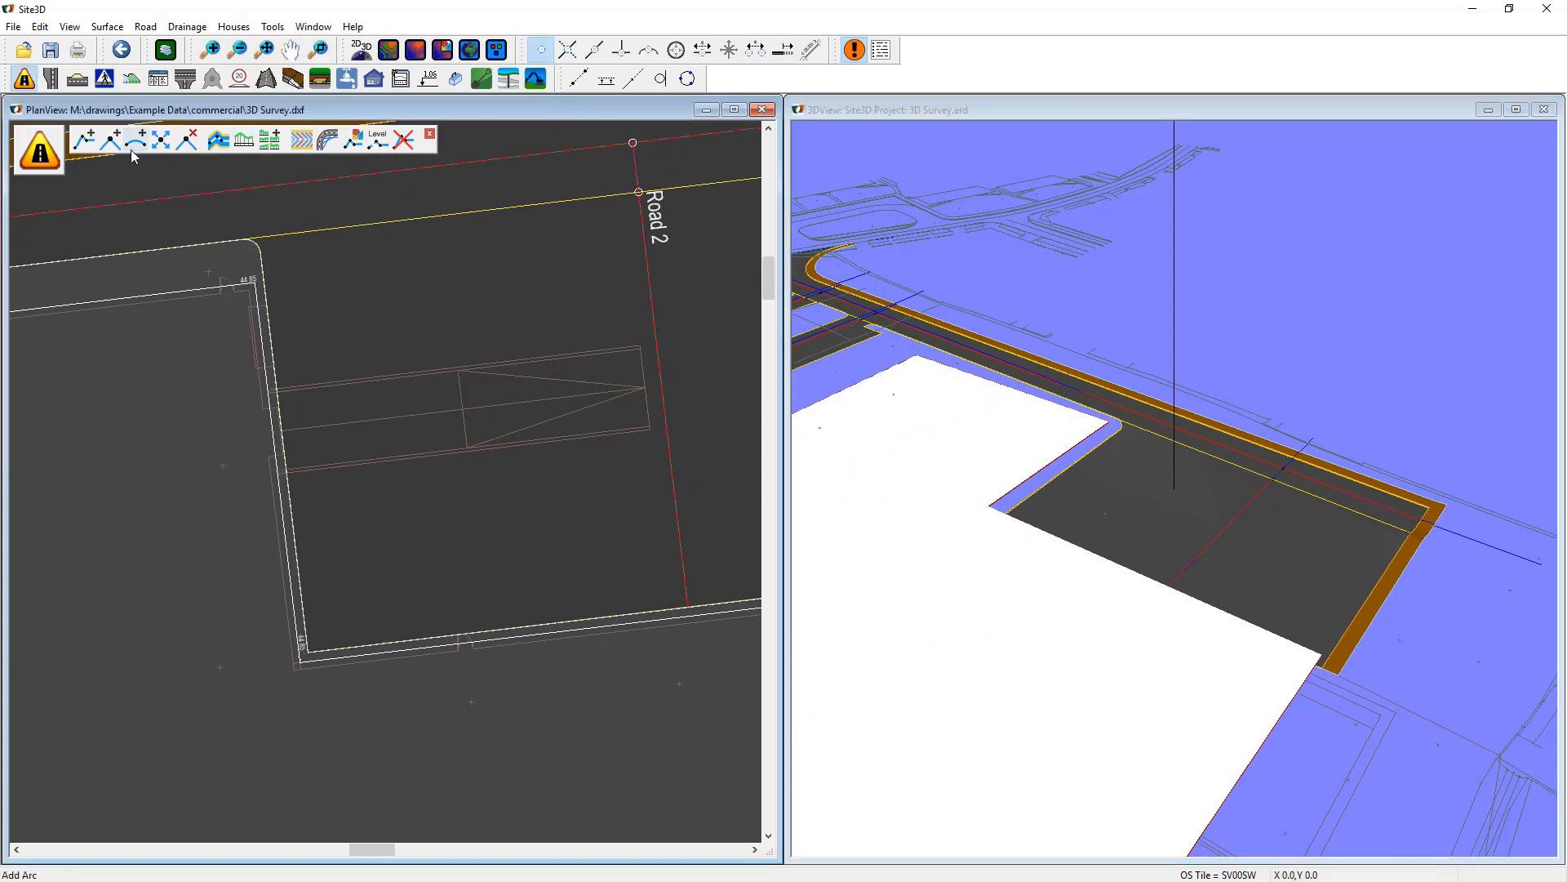
pyautogui.click(51, 79)
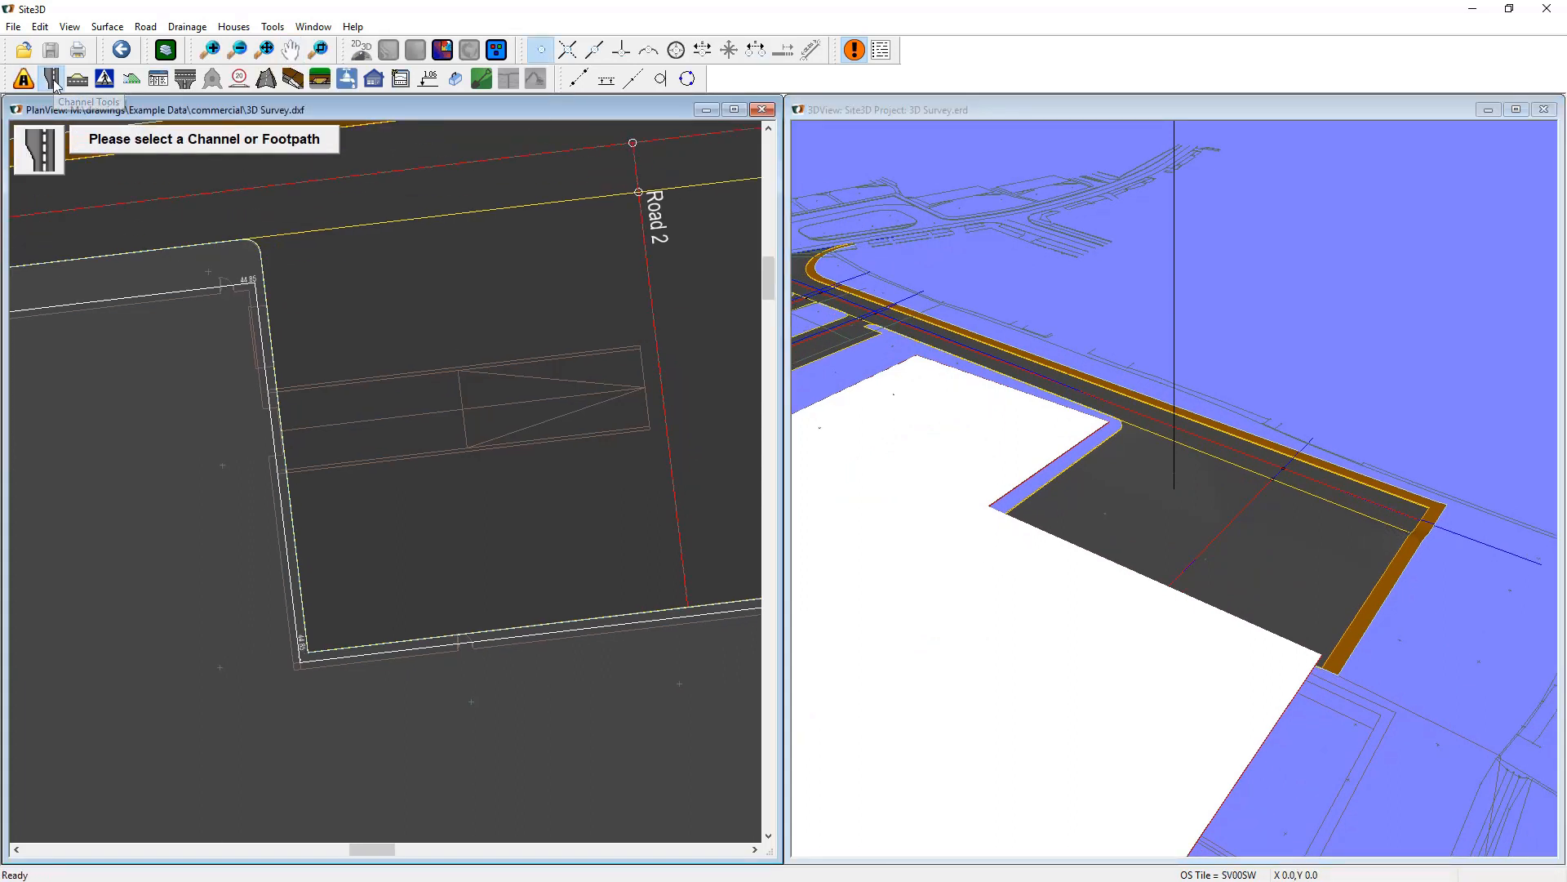
pyautogui.click(325, 358)
pyautogui.click(84, 141)
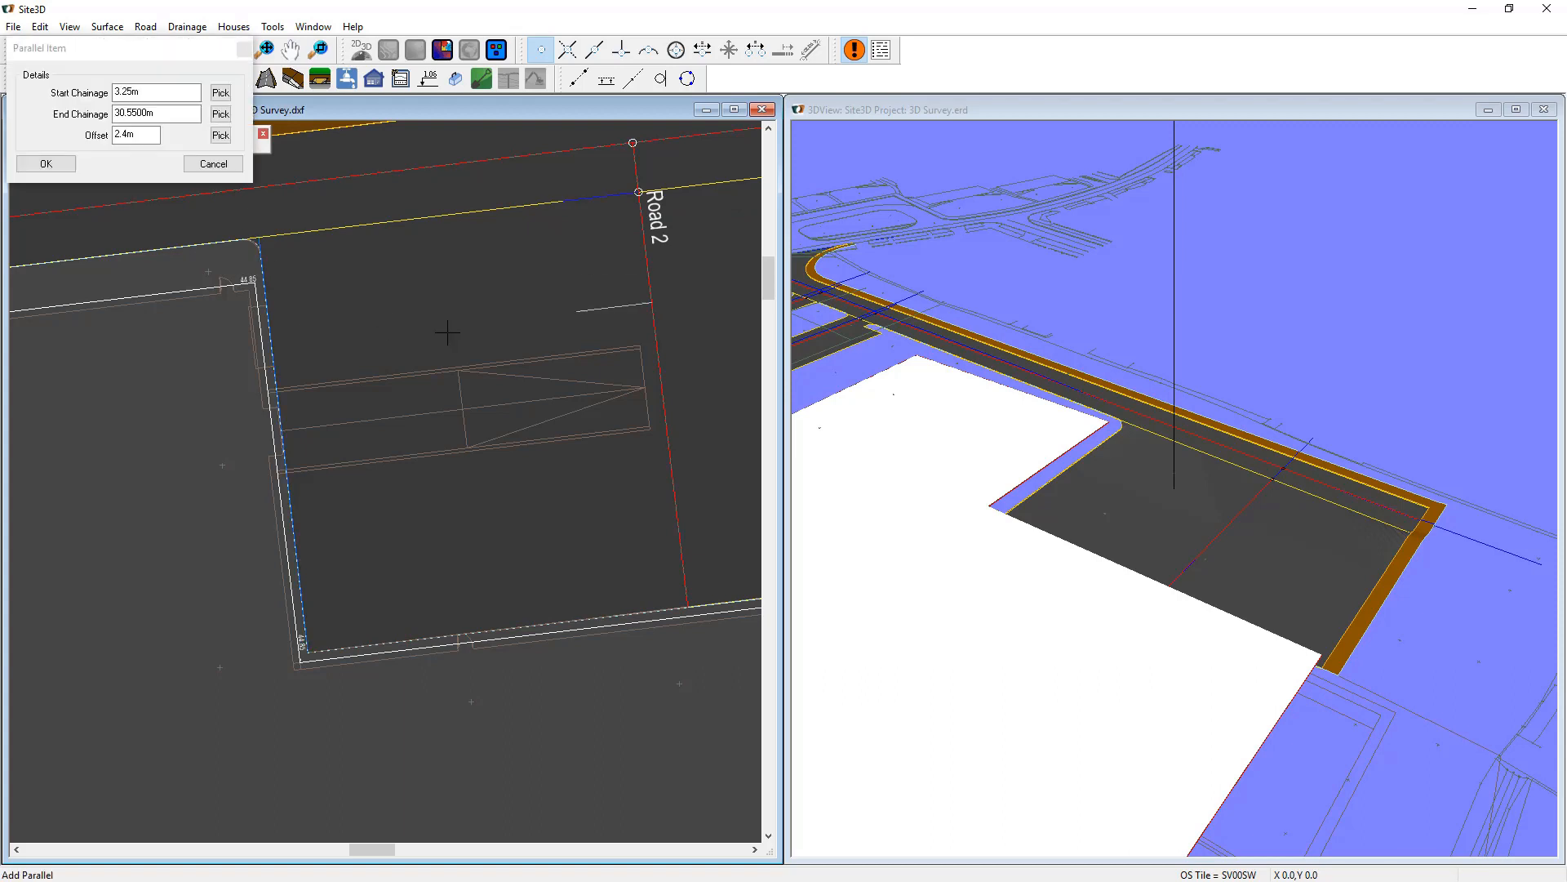
pyautogui.scroll(2, 640, 339)
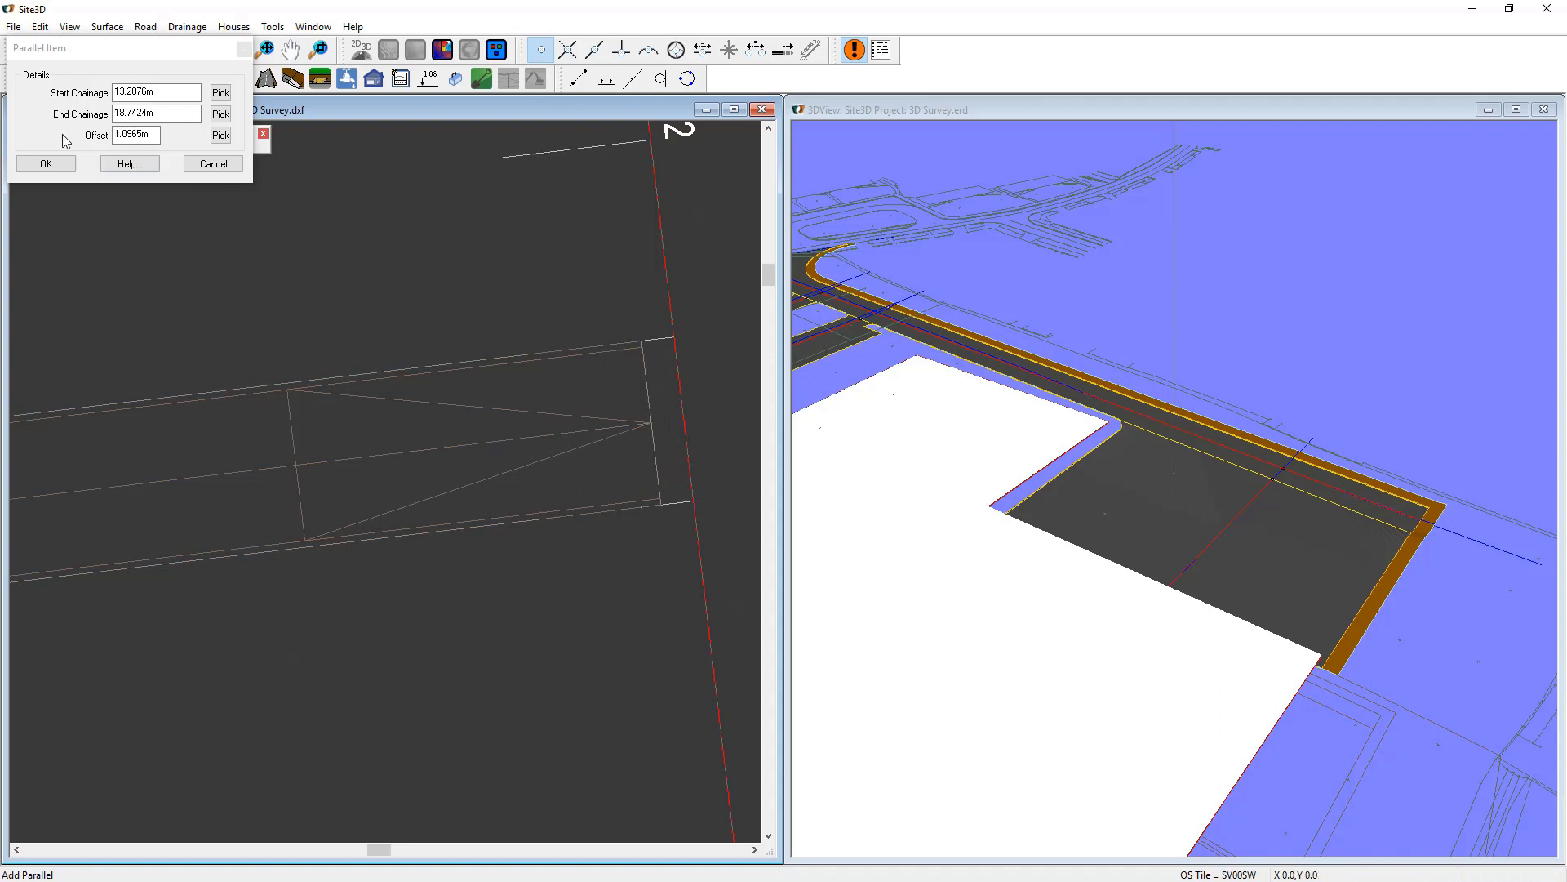
pyautogui.click(50, 164)
pyautogui.scroll(-3, 428, 439)
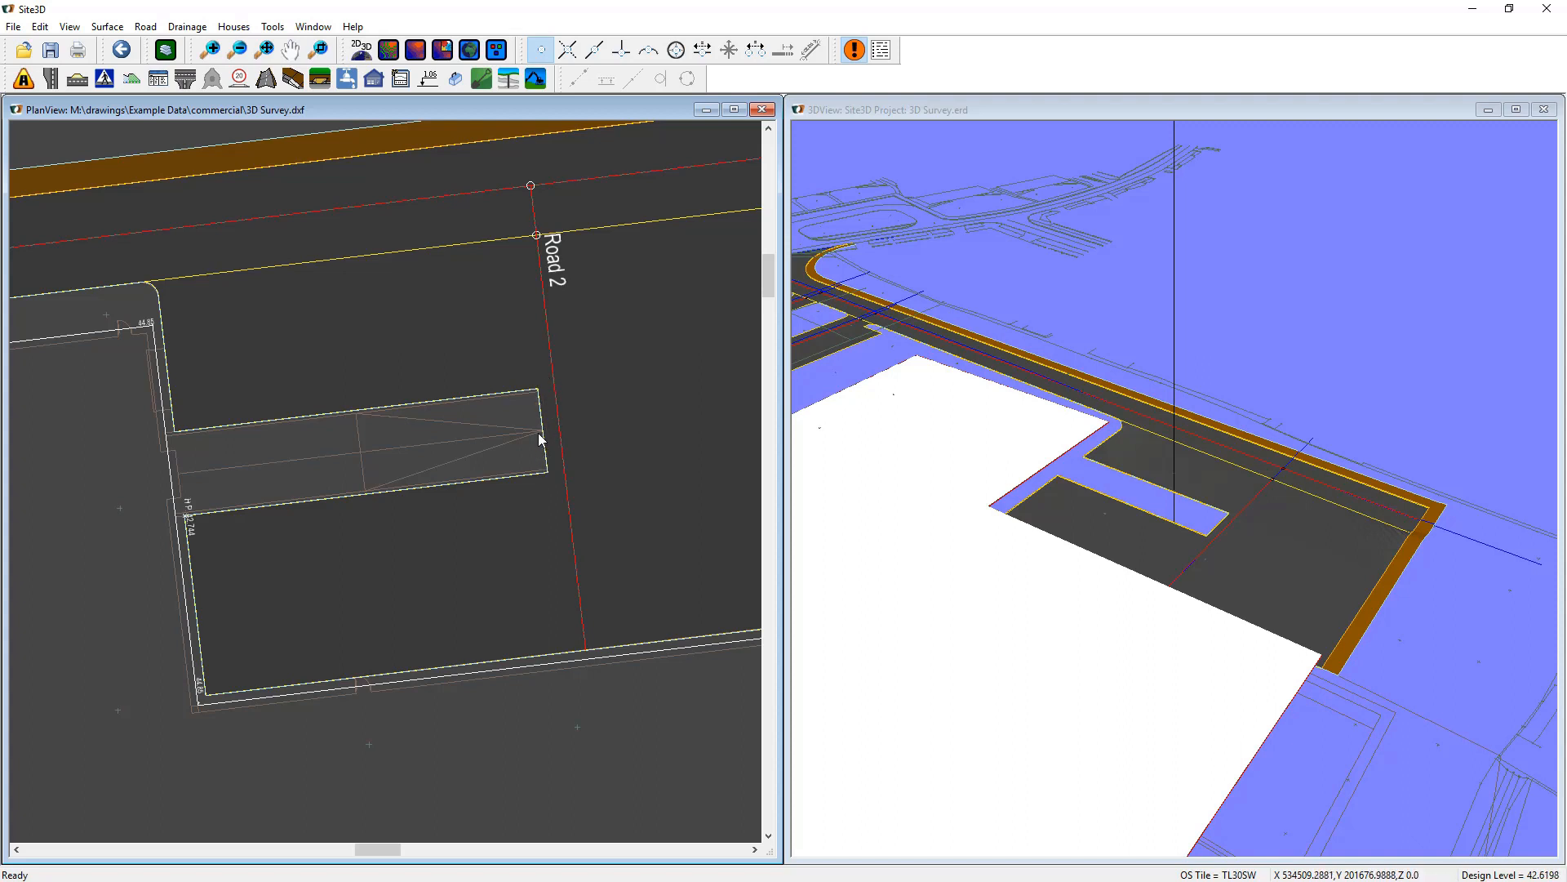
# Draw a new 24 m road centreline along the middle of the ramp, from the warehouse side to the ramp's end near Road 2.
pyautogui.scroll(1, 413, 441)
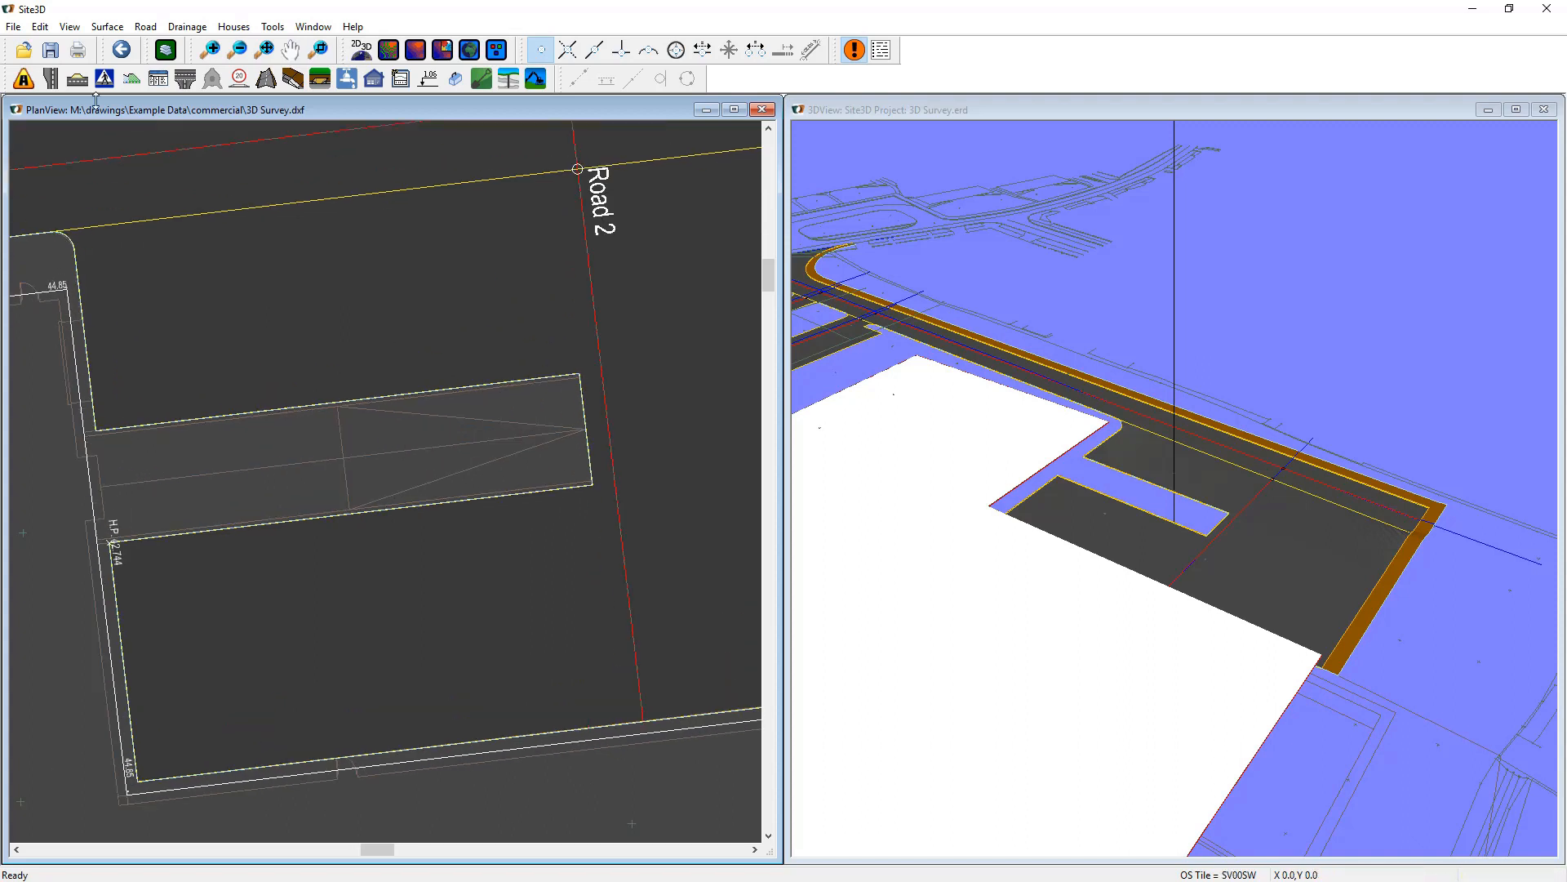
pyautogui.click(24, 80)
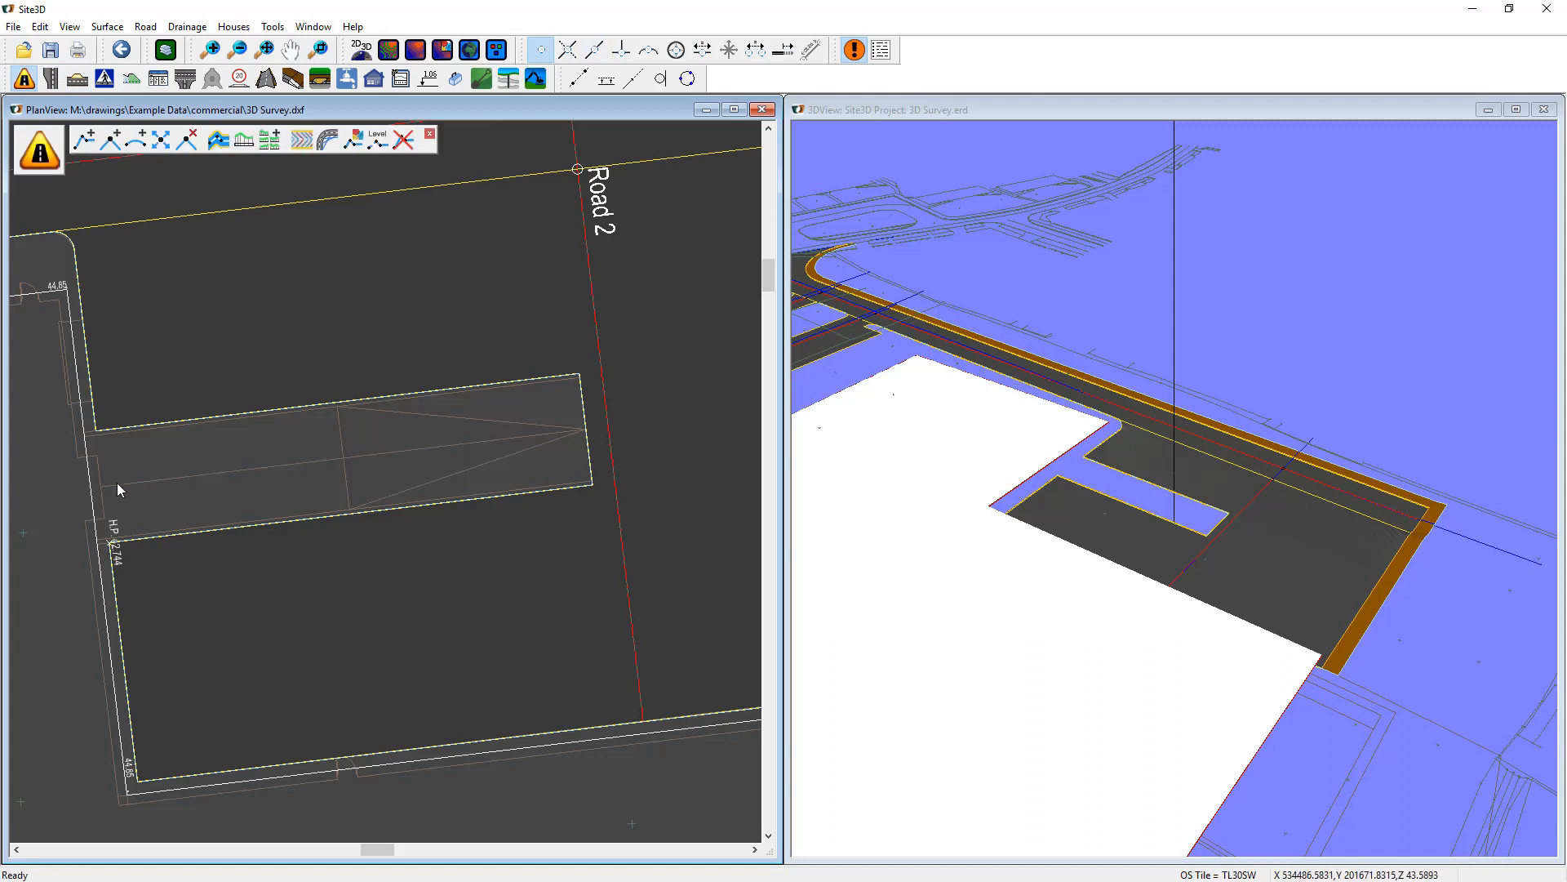
pyautogui.click(84, 145)
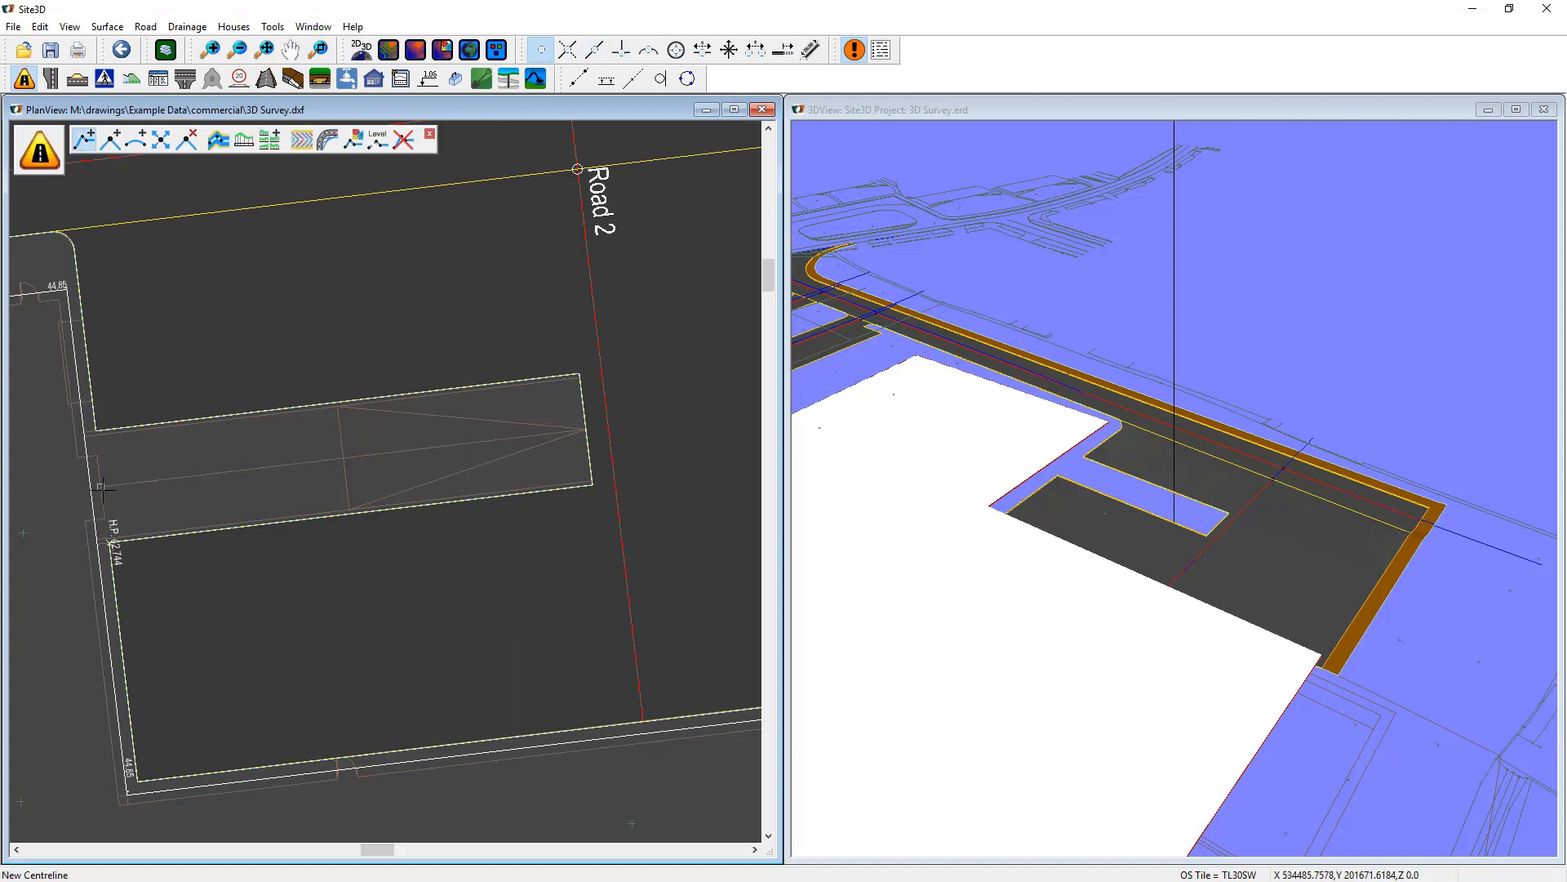
pyautogui.click(102, 488)
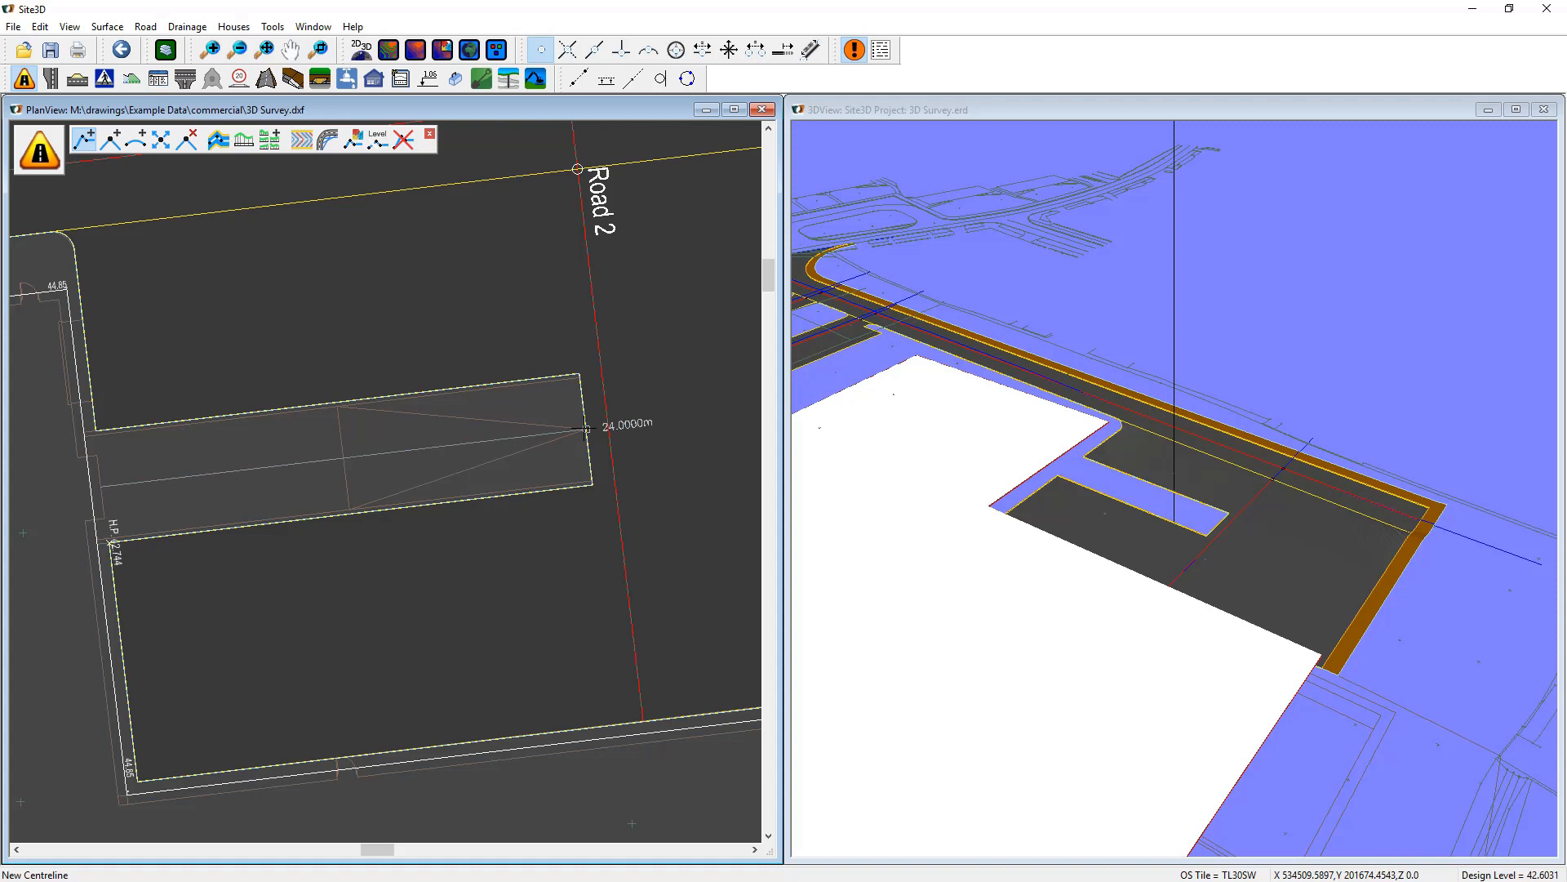
pyautogui.click(585, 429)
pyautogui.rightClick(484, 405)
pyautogui.click(410, 545)
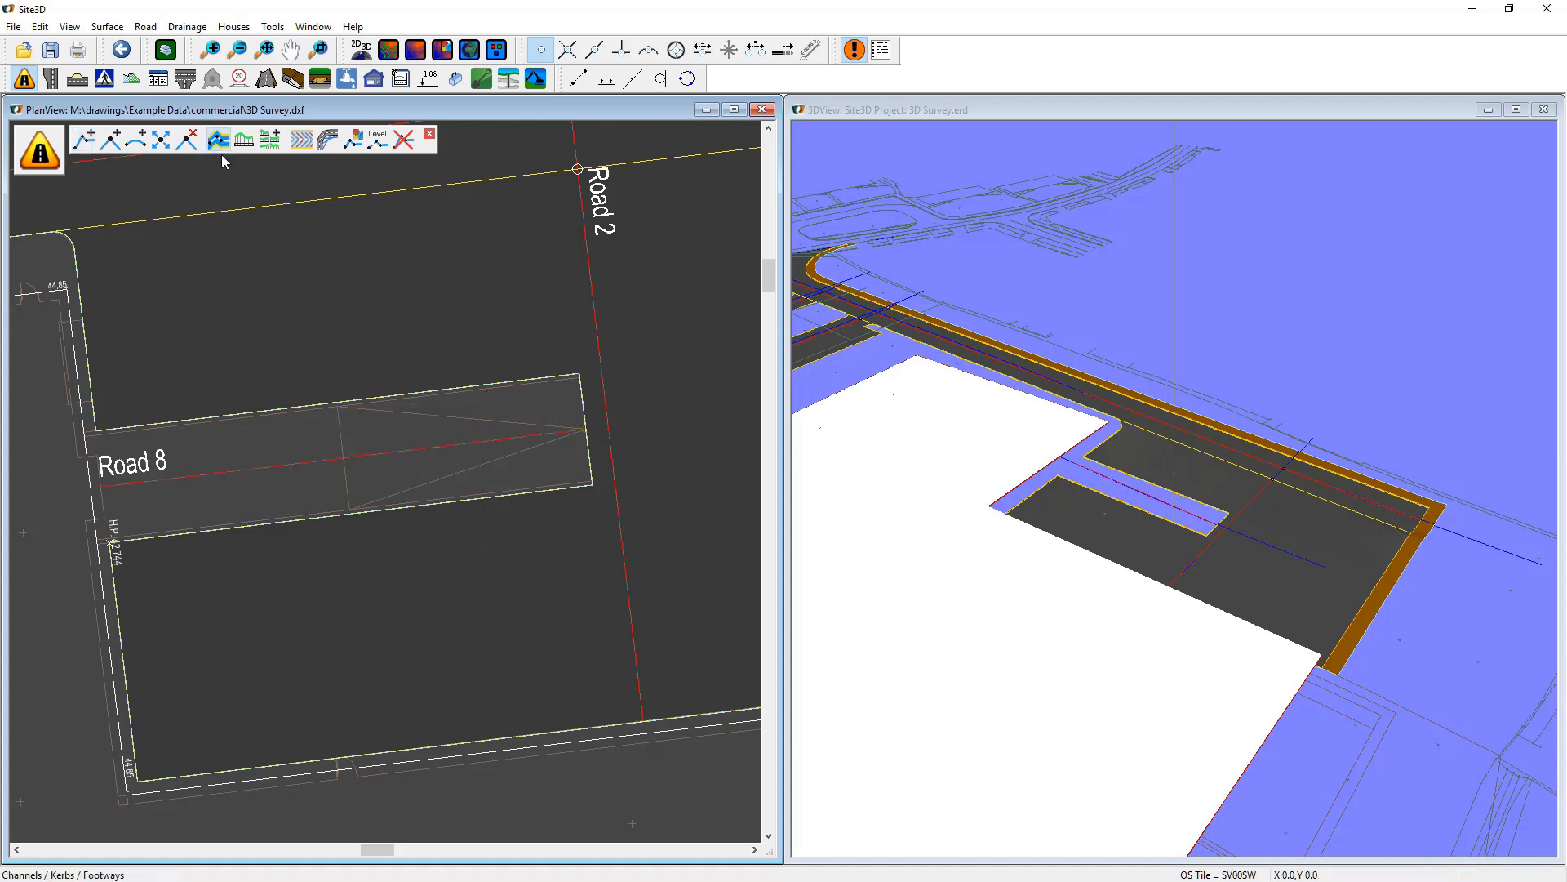
# Set Road 8's channel width to 2.5524 m by picking the ramp's edge in the plan.
pyautogui.click(613, 463)
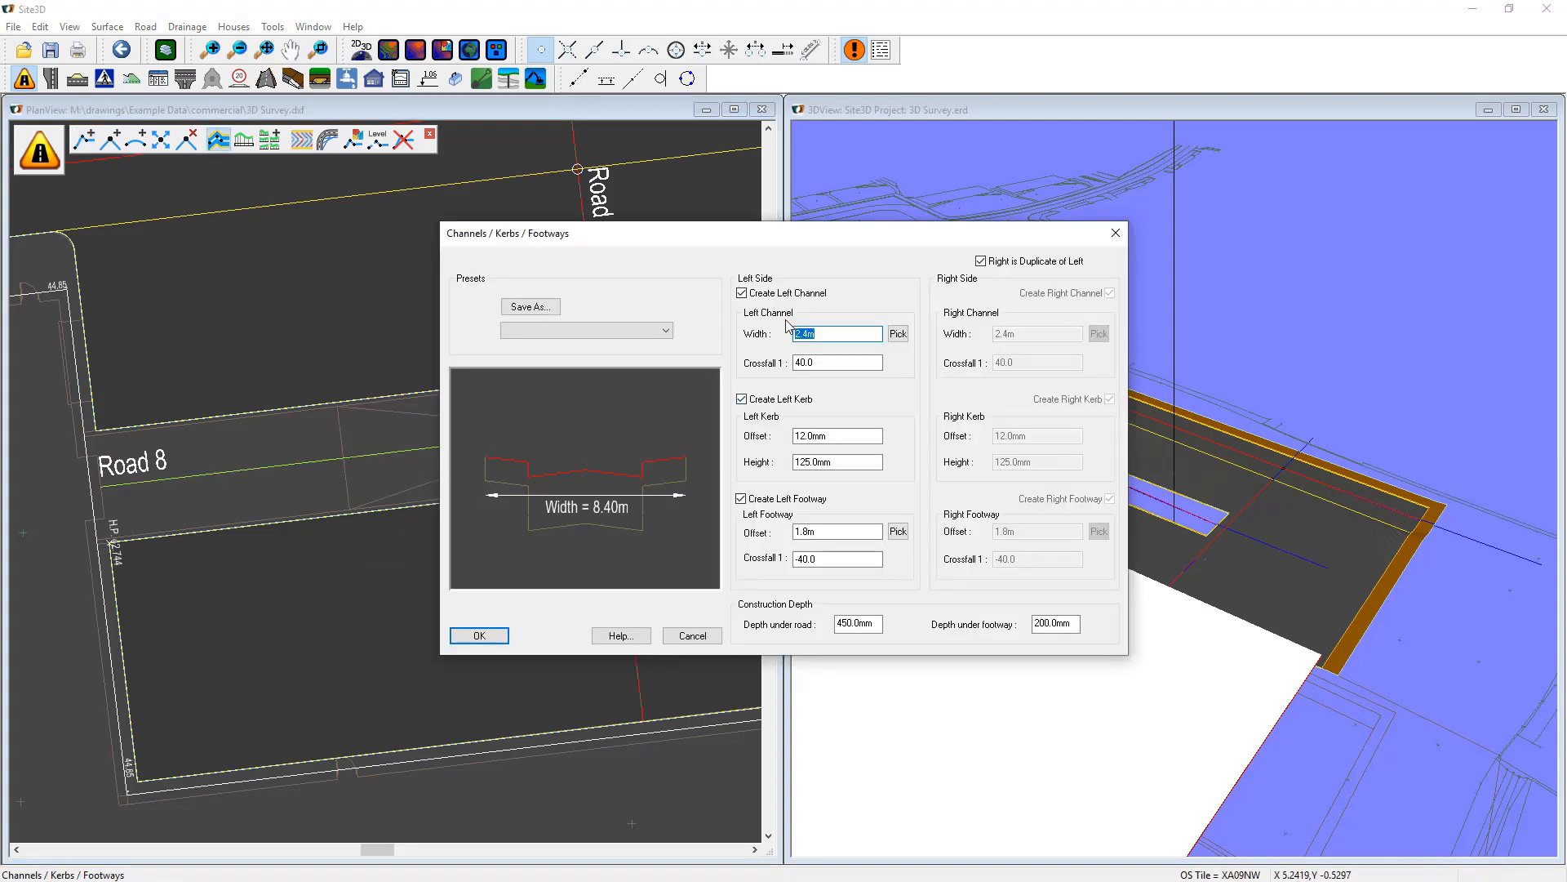
pyautogui.click(898, 333)
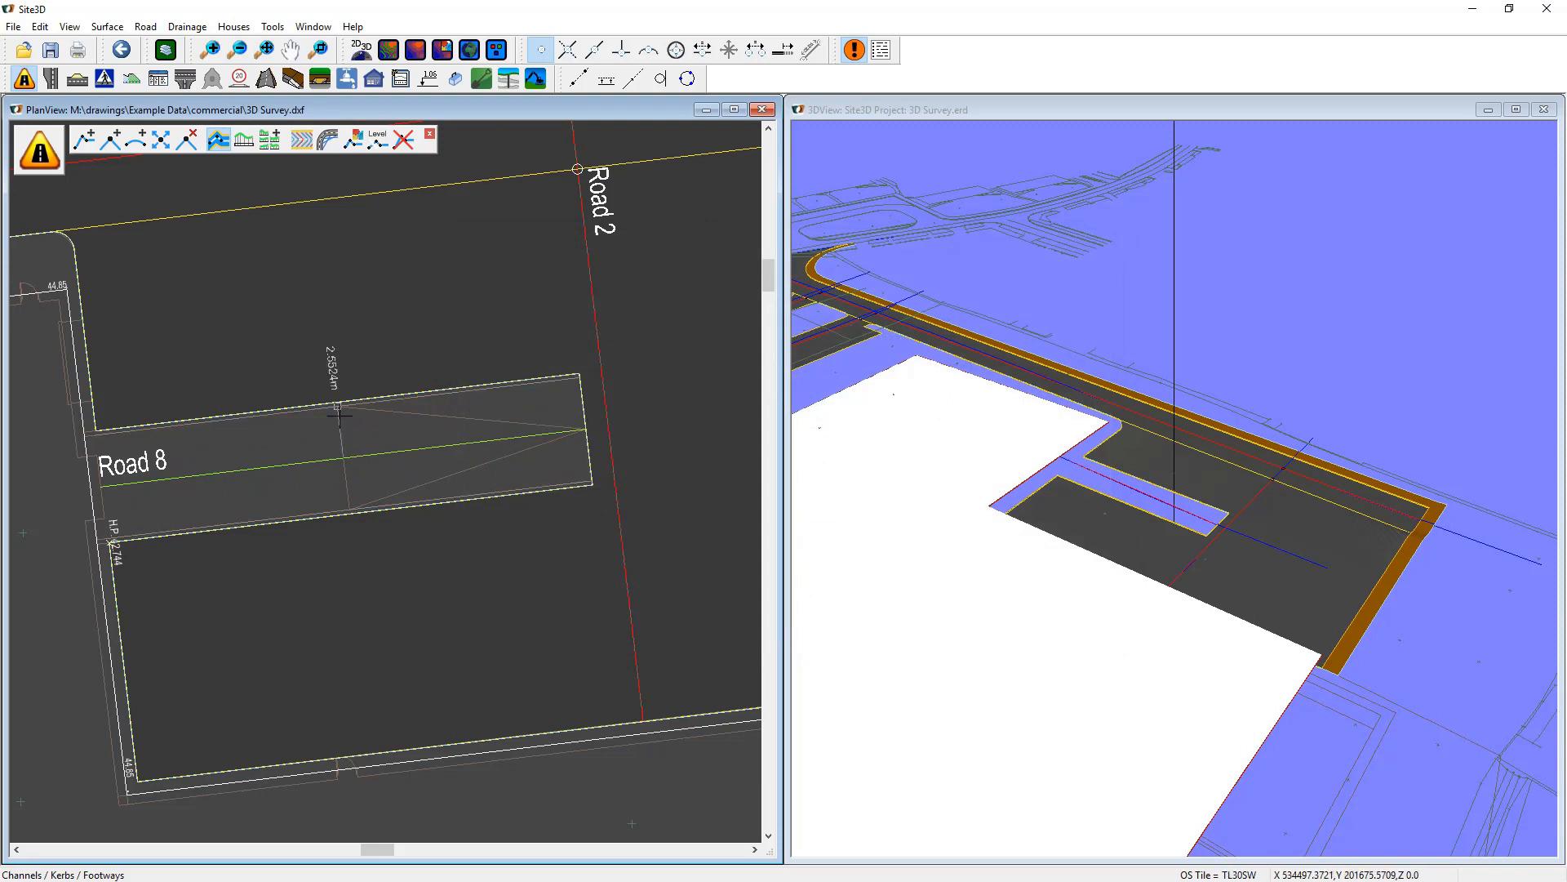
pyautogui.scroll(3, 339, 417)
pyautogui.click(330, 427)
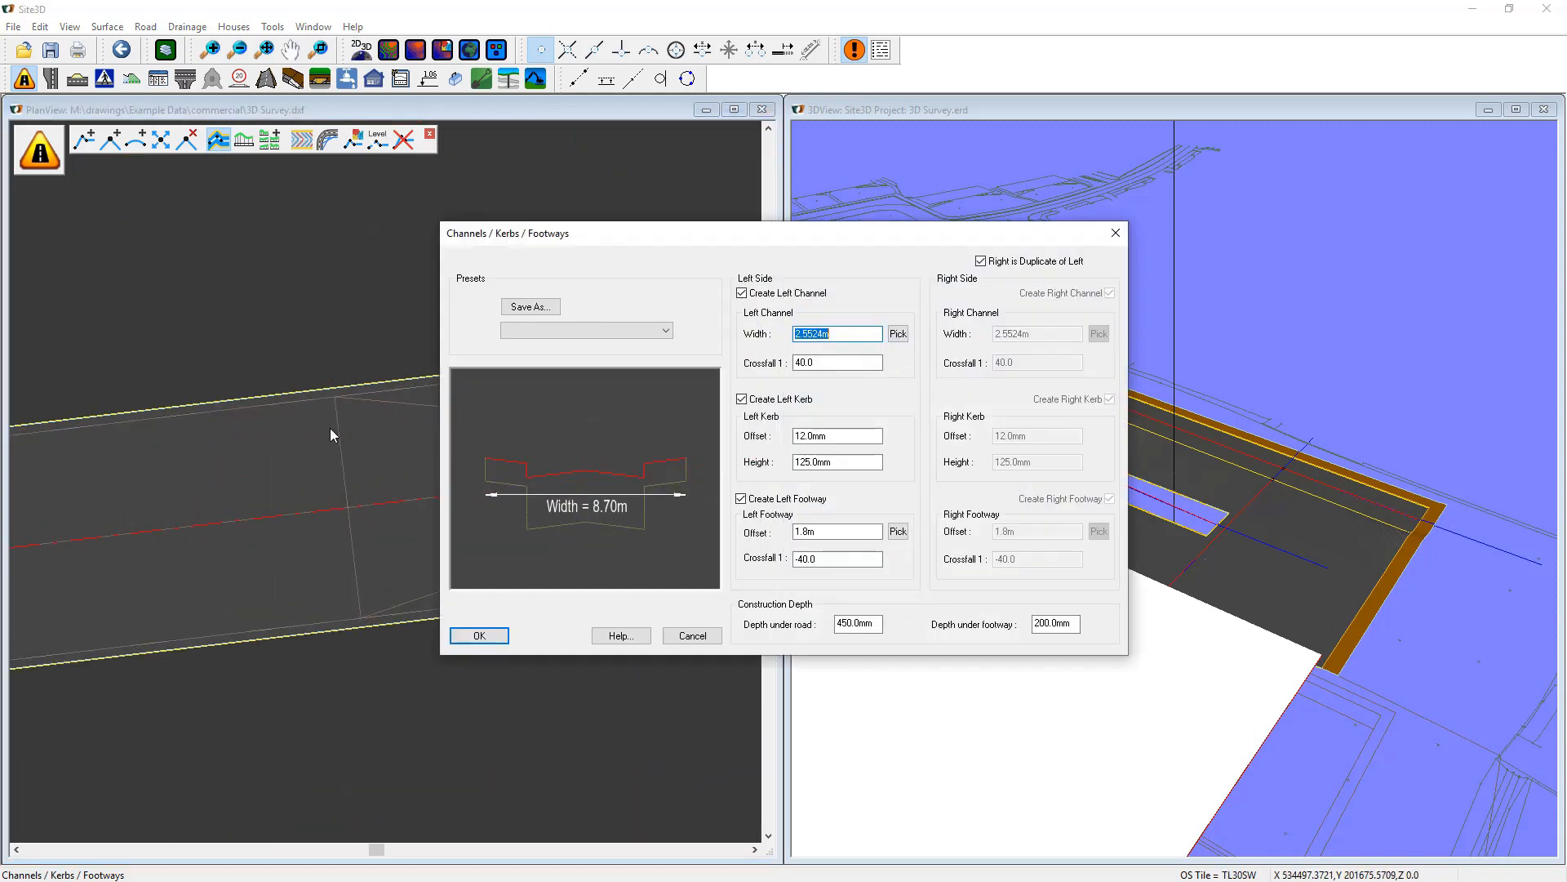
# Give Road 8 independent sides without kerbs or footways, with a left channel crossfall of 1 in 150 and a right of 1 in -150.
pyautogui.click(981, 260)
pyautogui.click(1110, 398)
pyautogui.click(1110, 400)
pyautogui.write('125')
pyautogui.press('BackSpace')
pyautogui.press('BackSpace')
pyautogui.write('50')
pyautogui.moveTo(1019, 362); pyautogui.dragTo(944, 367)
pyautogui.write('-150')
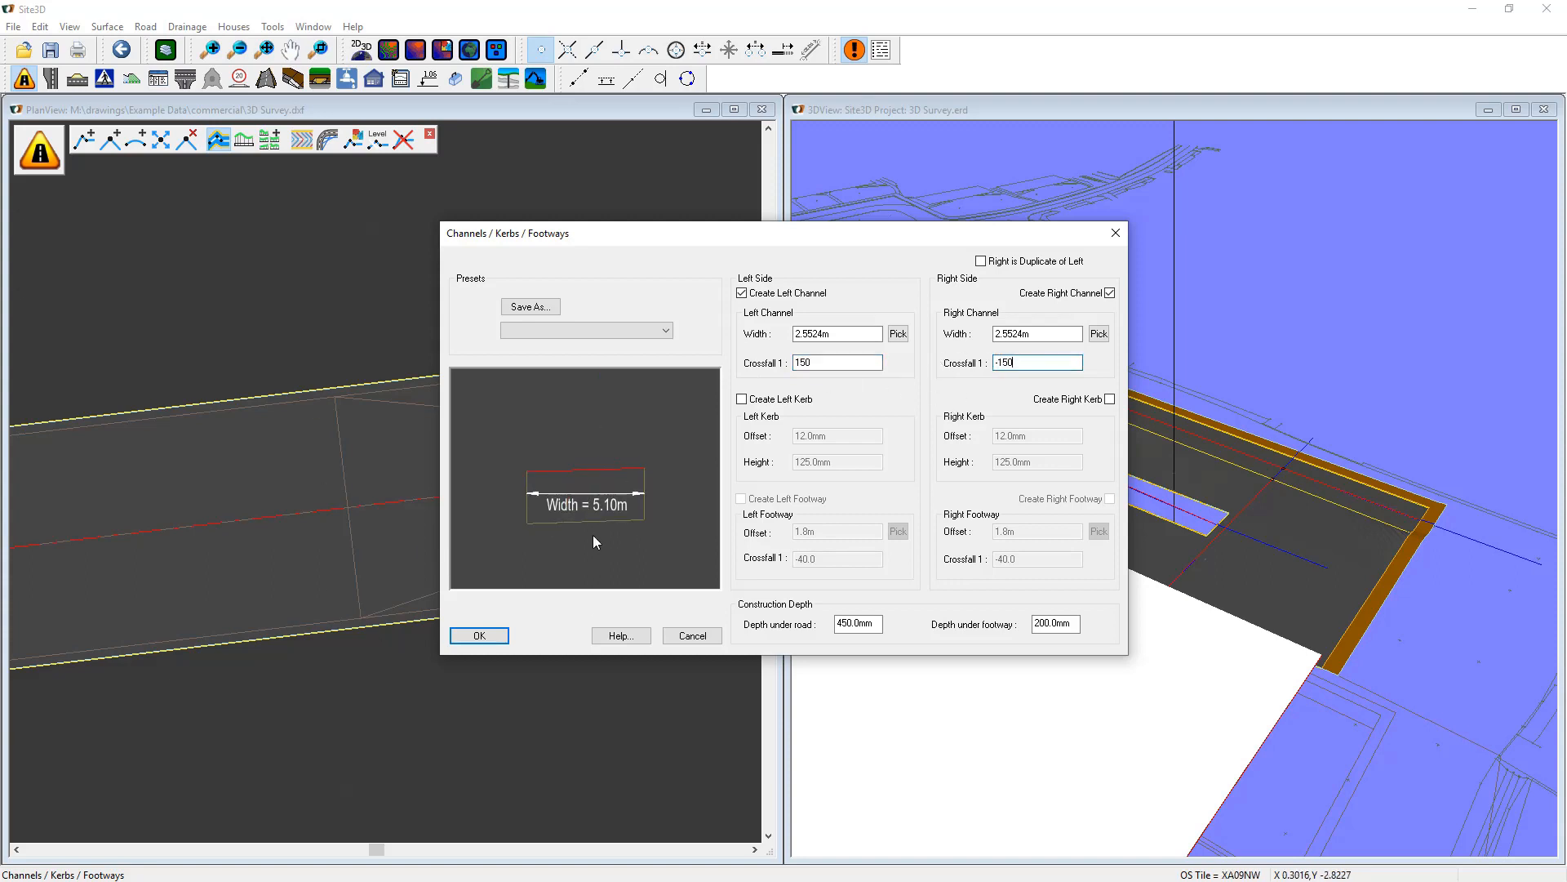
pyautogui.click(479, 636)
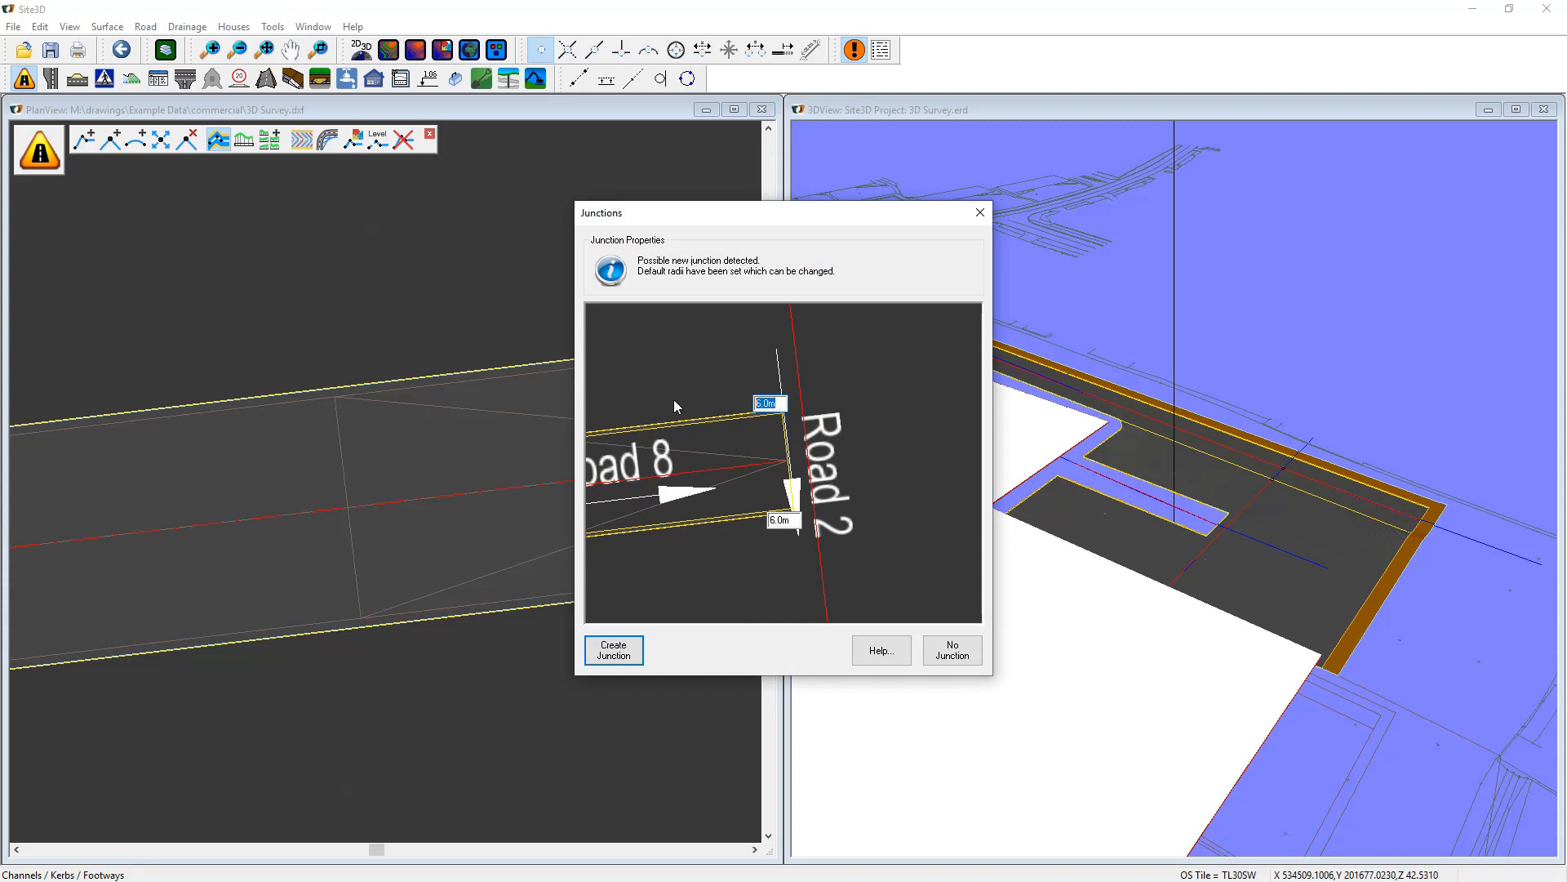
# Create the junction between Road 8 and Road 2 with 0.1 m radii on both corners.
pyautogui.write('0.1')
pyautogui.click(792, 520)
pyautogui.write('0.1')
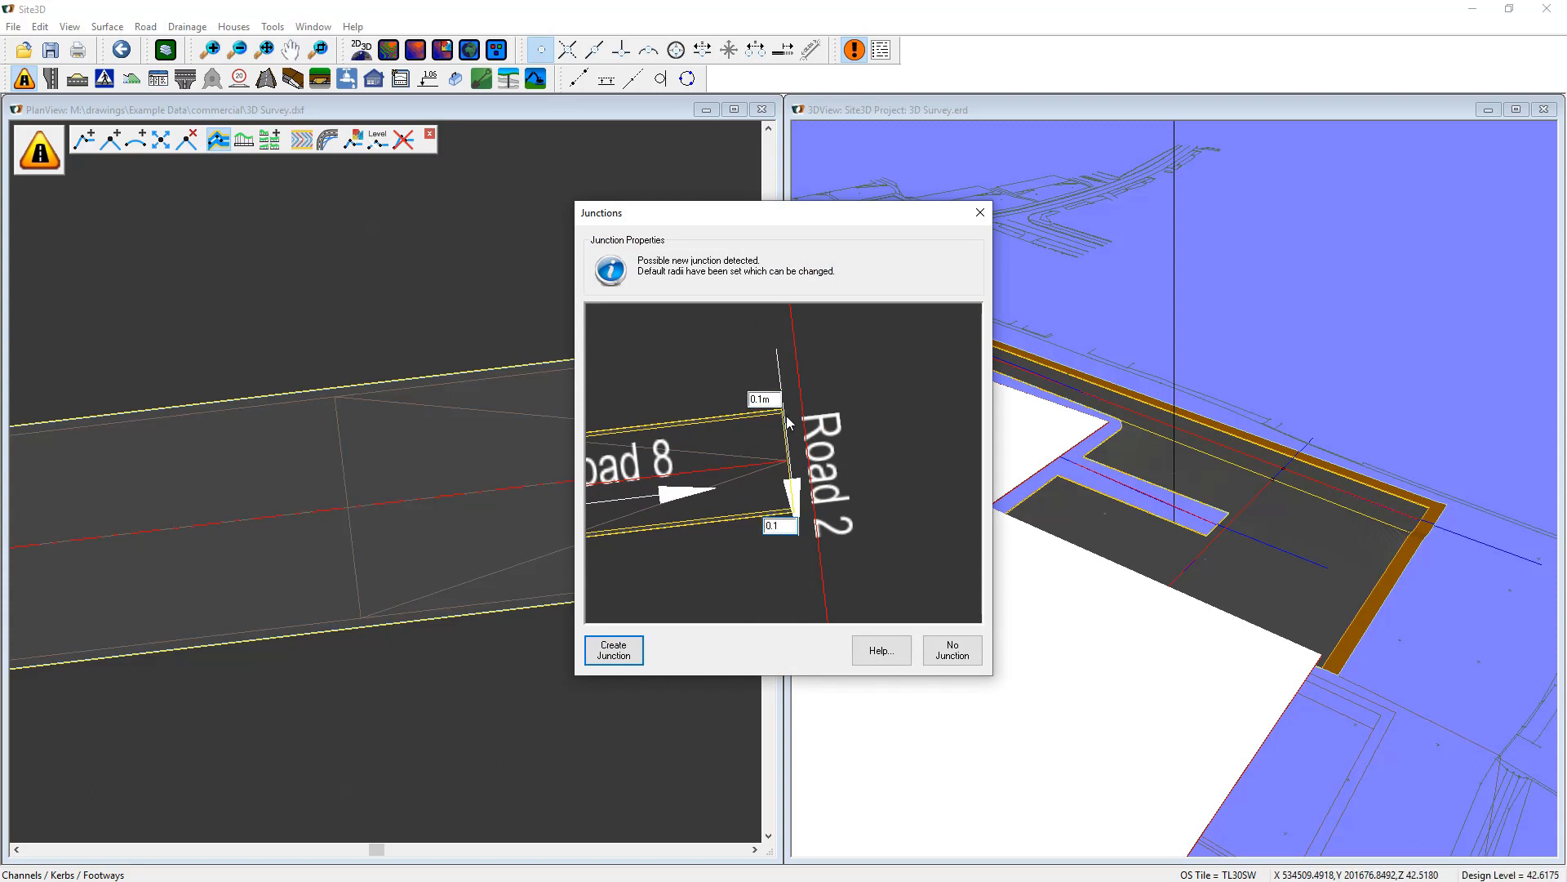
pyautogui.scroll(2, 786, 421)
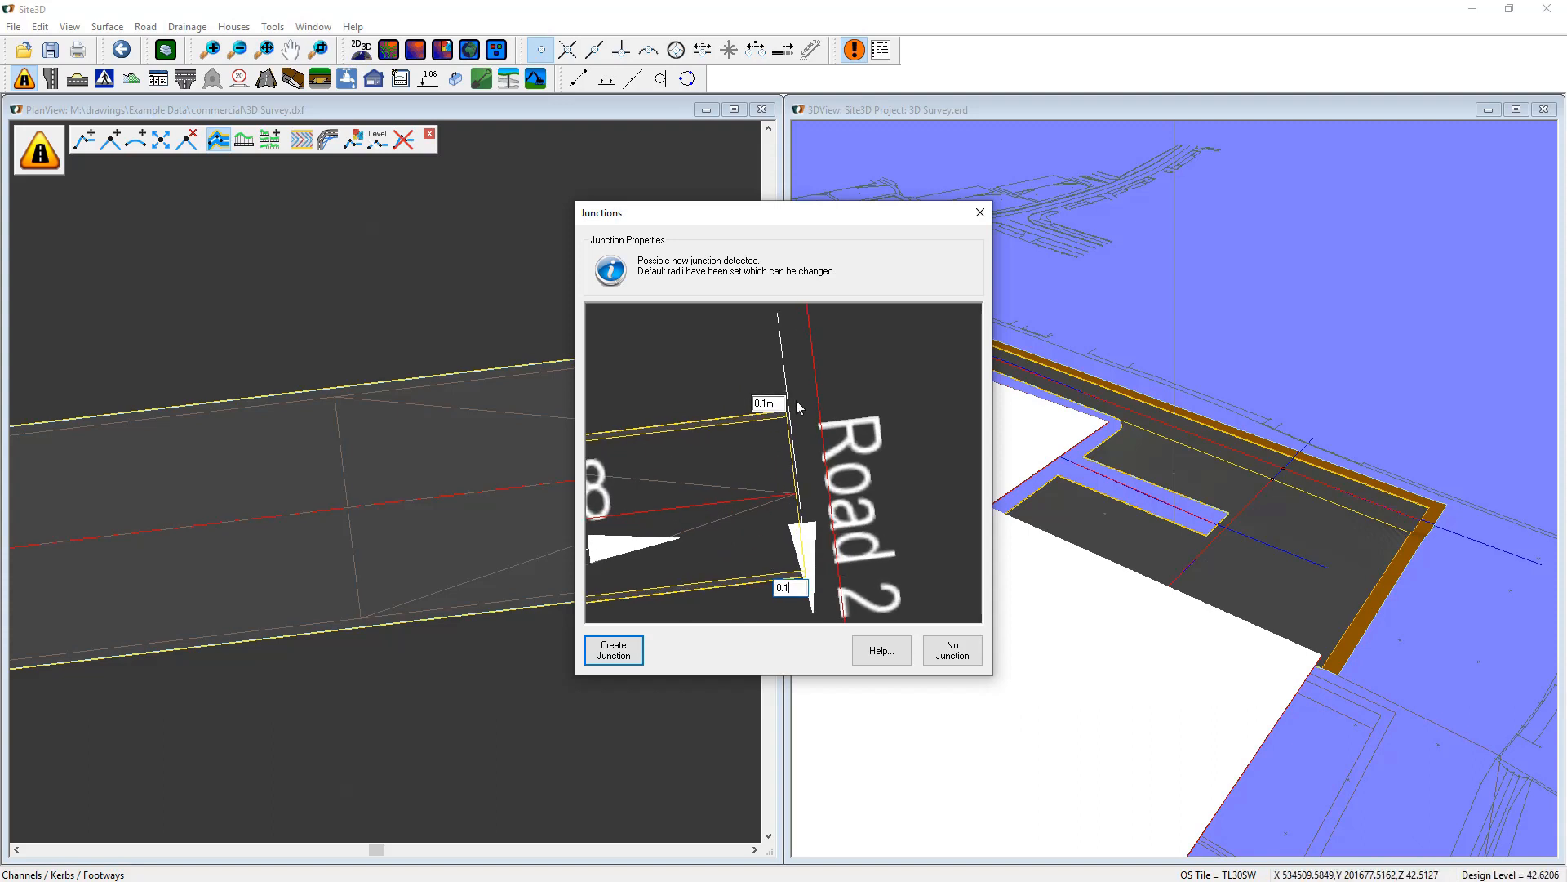
pyautogui.click(616, 652)
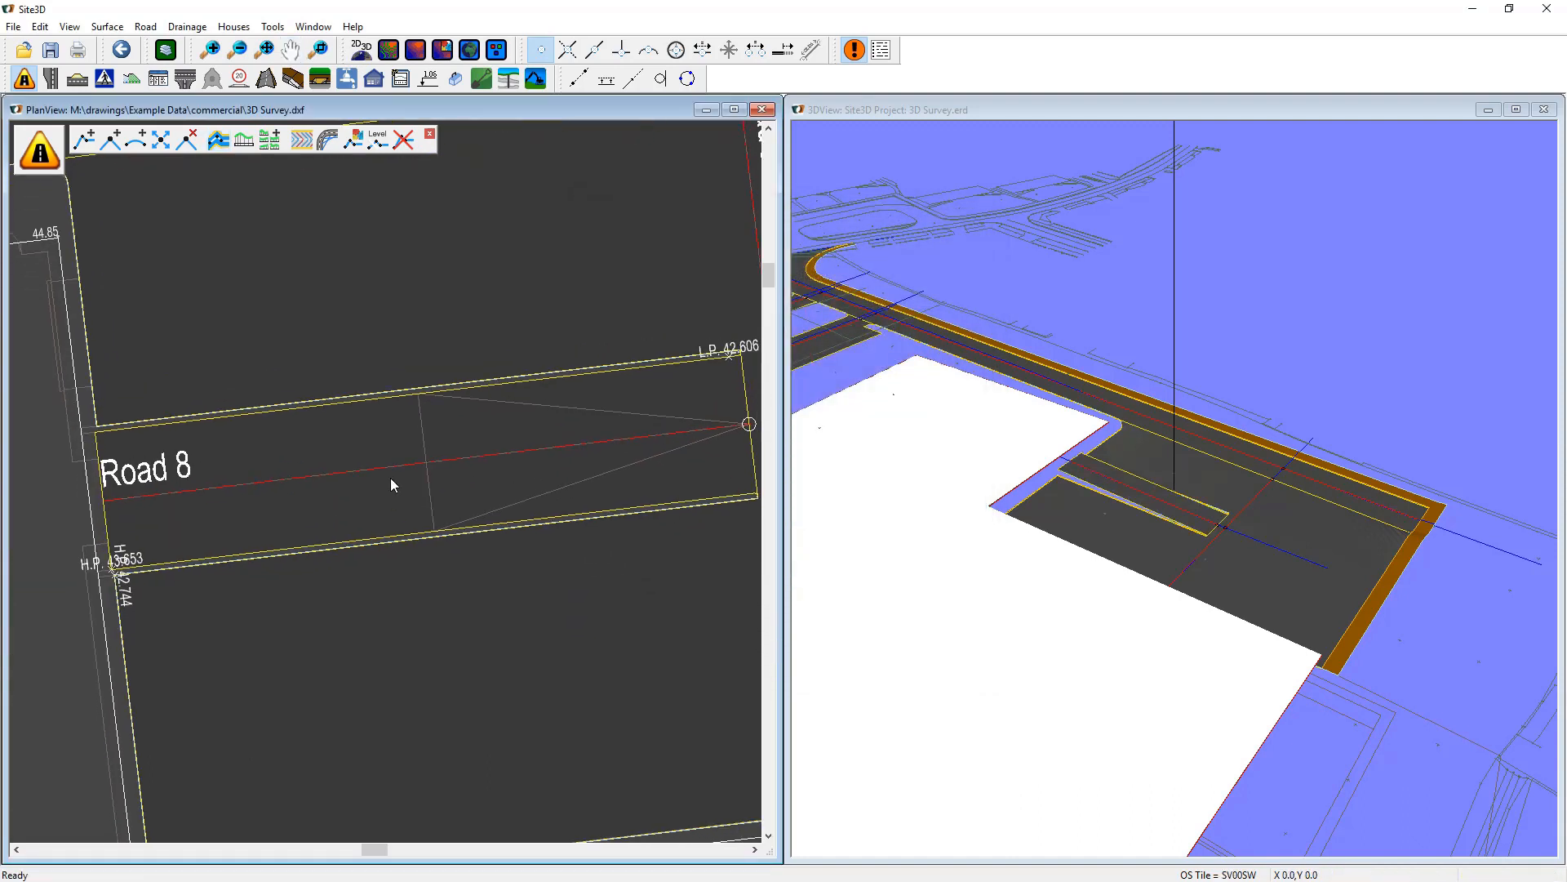
# Examine the ramp's edges and the overall site layout in the plan and 3D views.
pyautogui.scroll(2, 408, 420)
pyautogui.scroll(2, 418, 365)
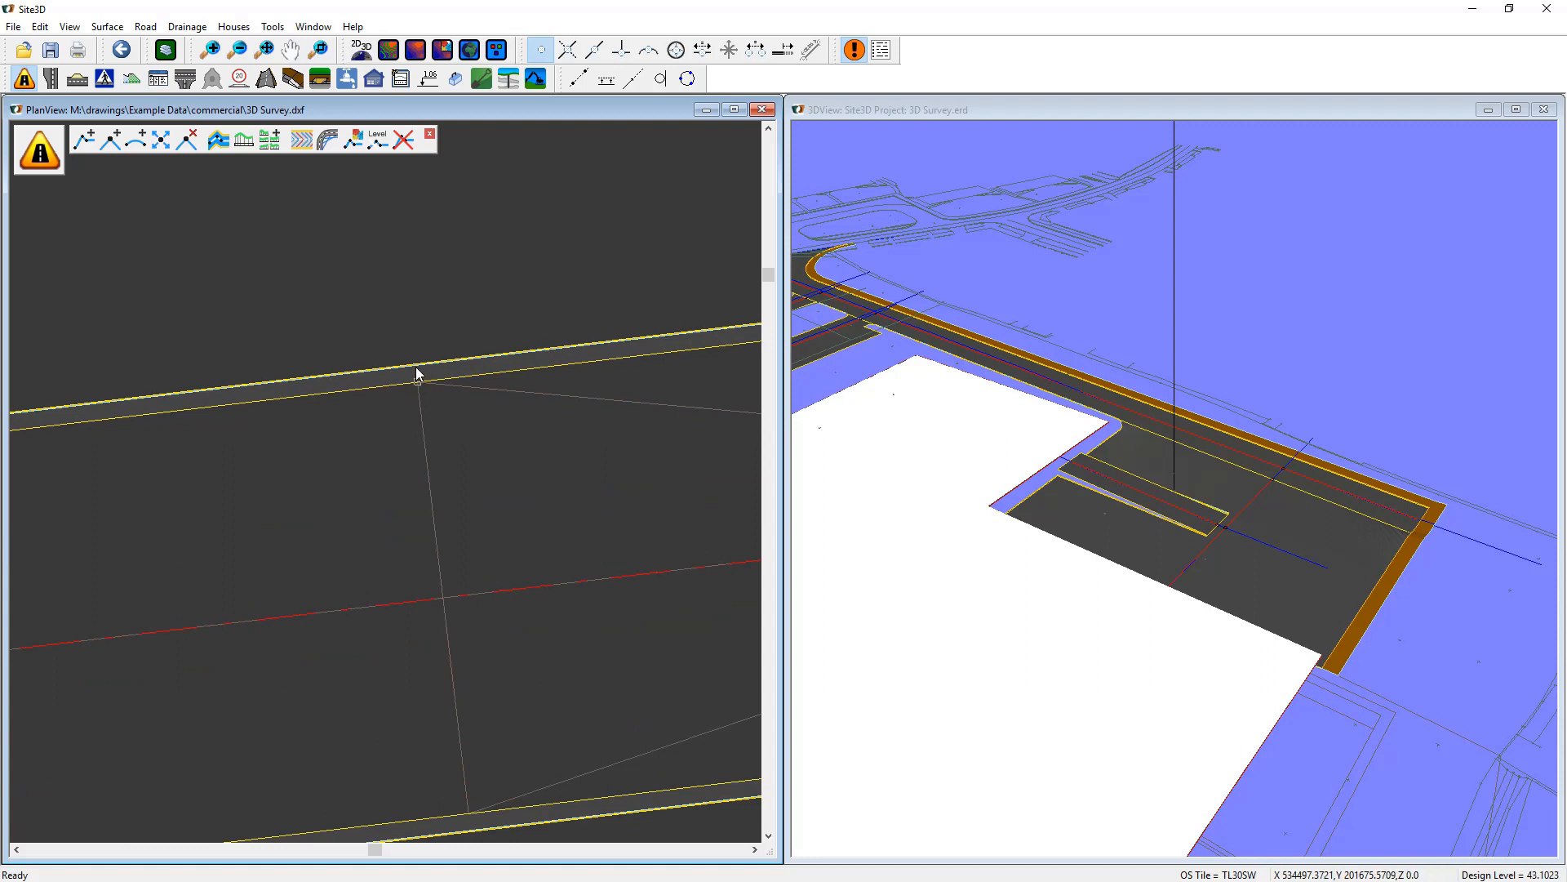
pyautogui.scroll(-4, 418, 376)
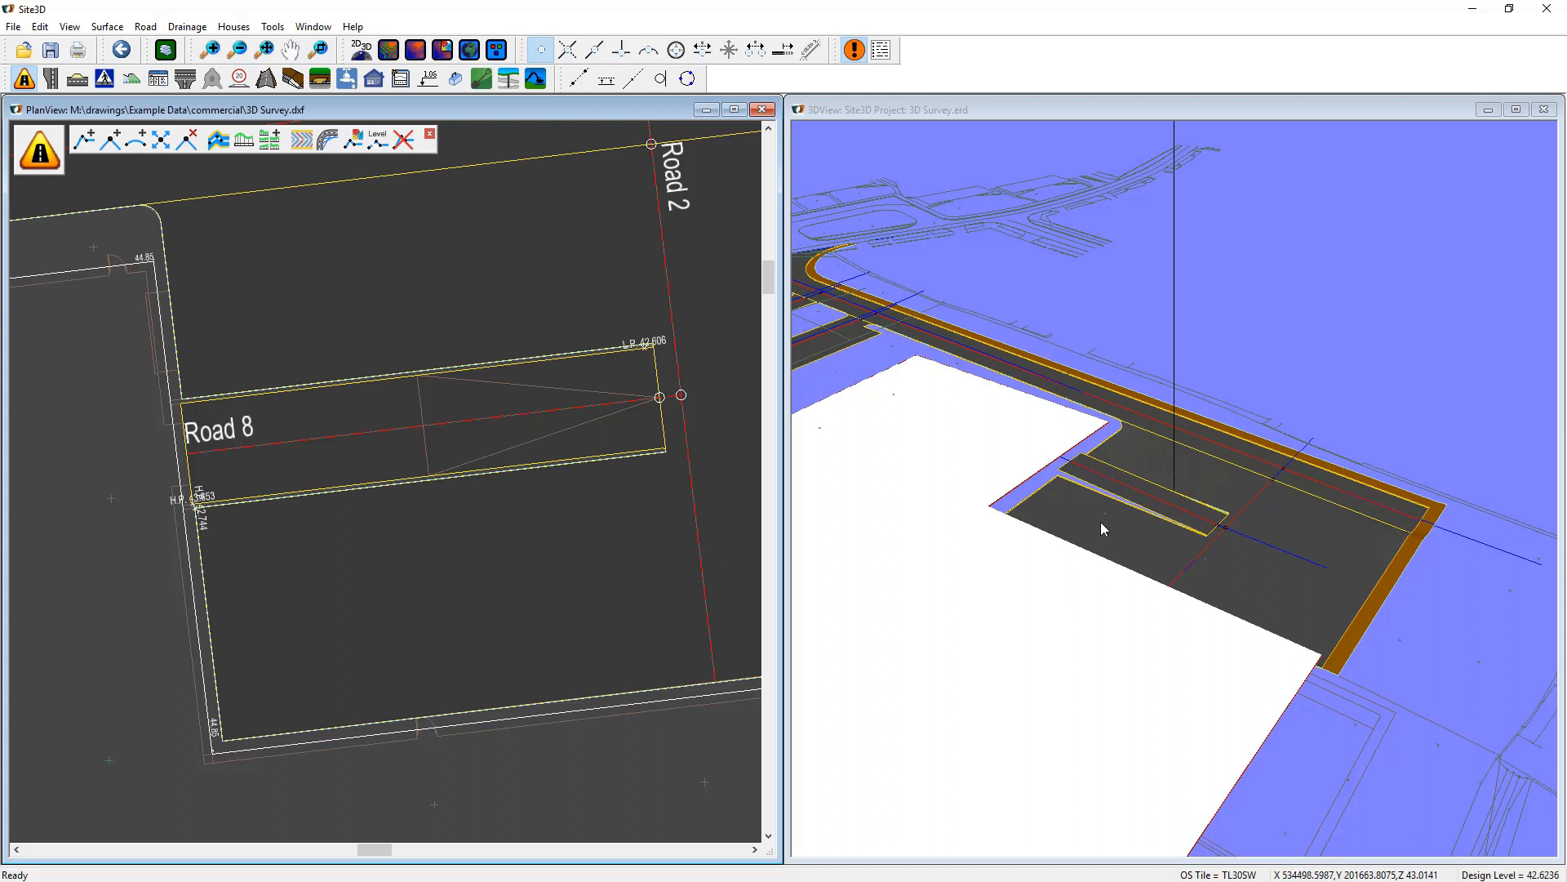
pyautogui.moveTo(1178, 557); pyautogui.dragTo(1139, 462)
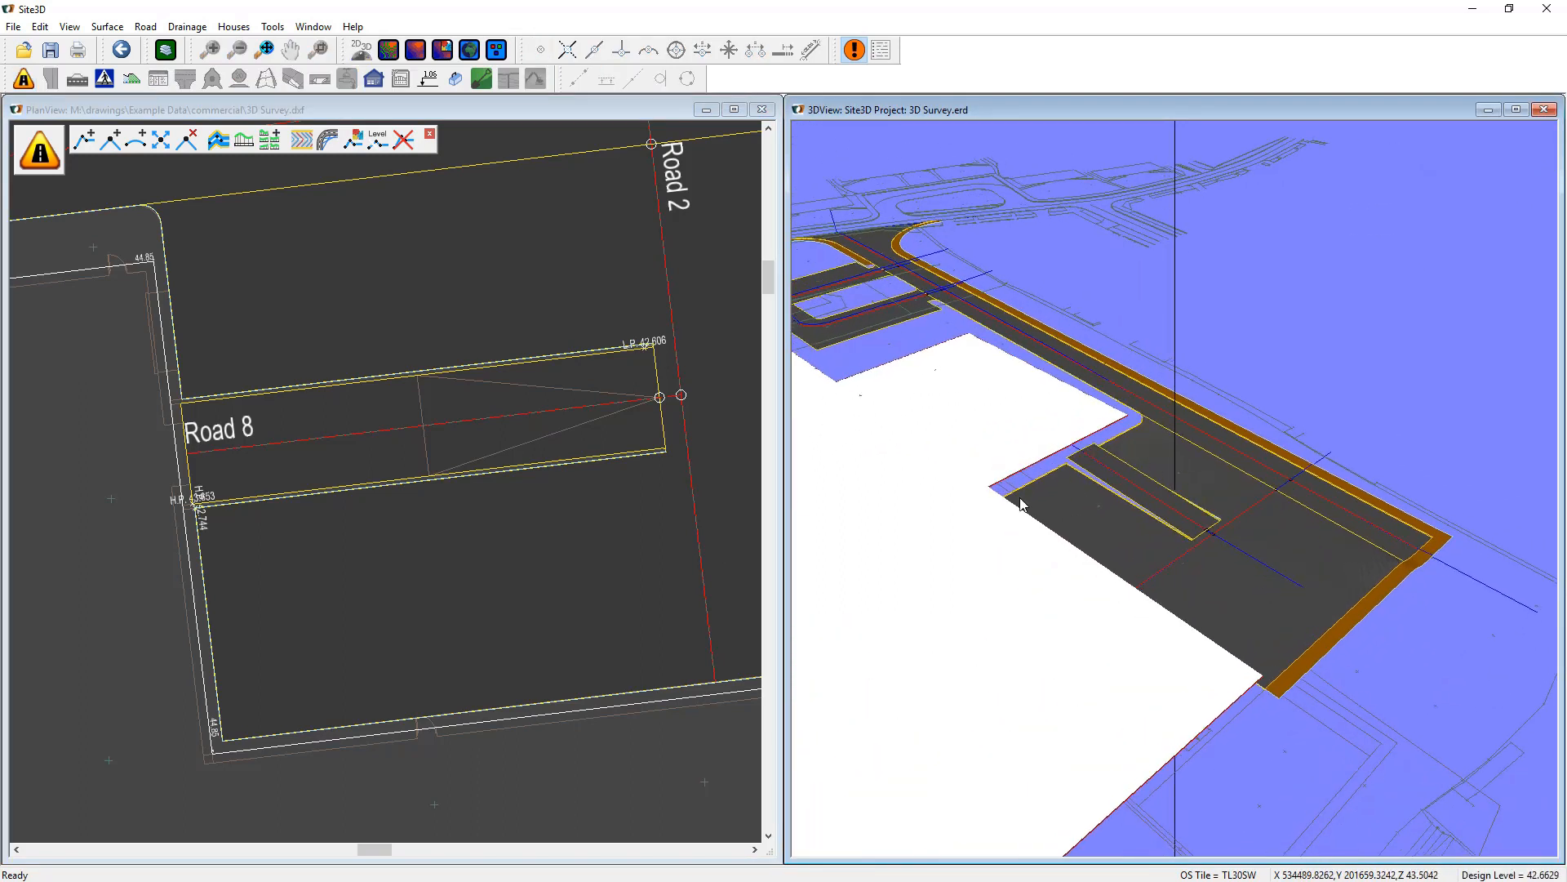
pyautogui.moveTo(1175, 521); pyautogui.dragTo(1225, 541)
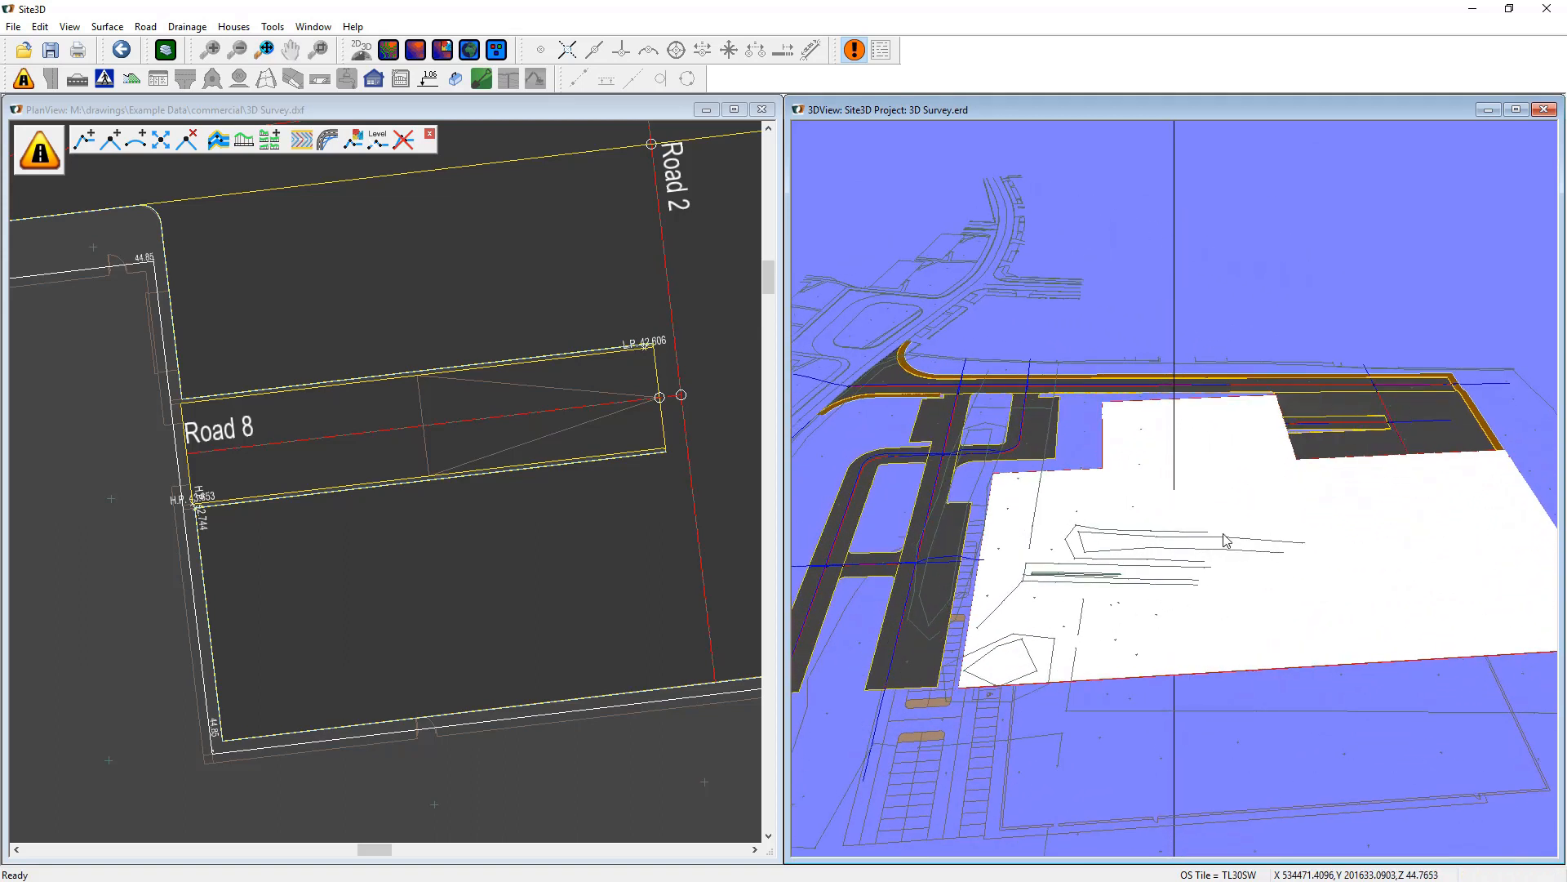
pyautogui.scroll(-5, 459, 411)
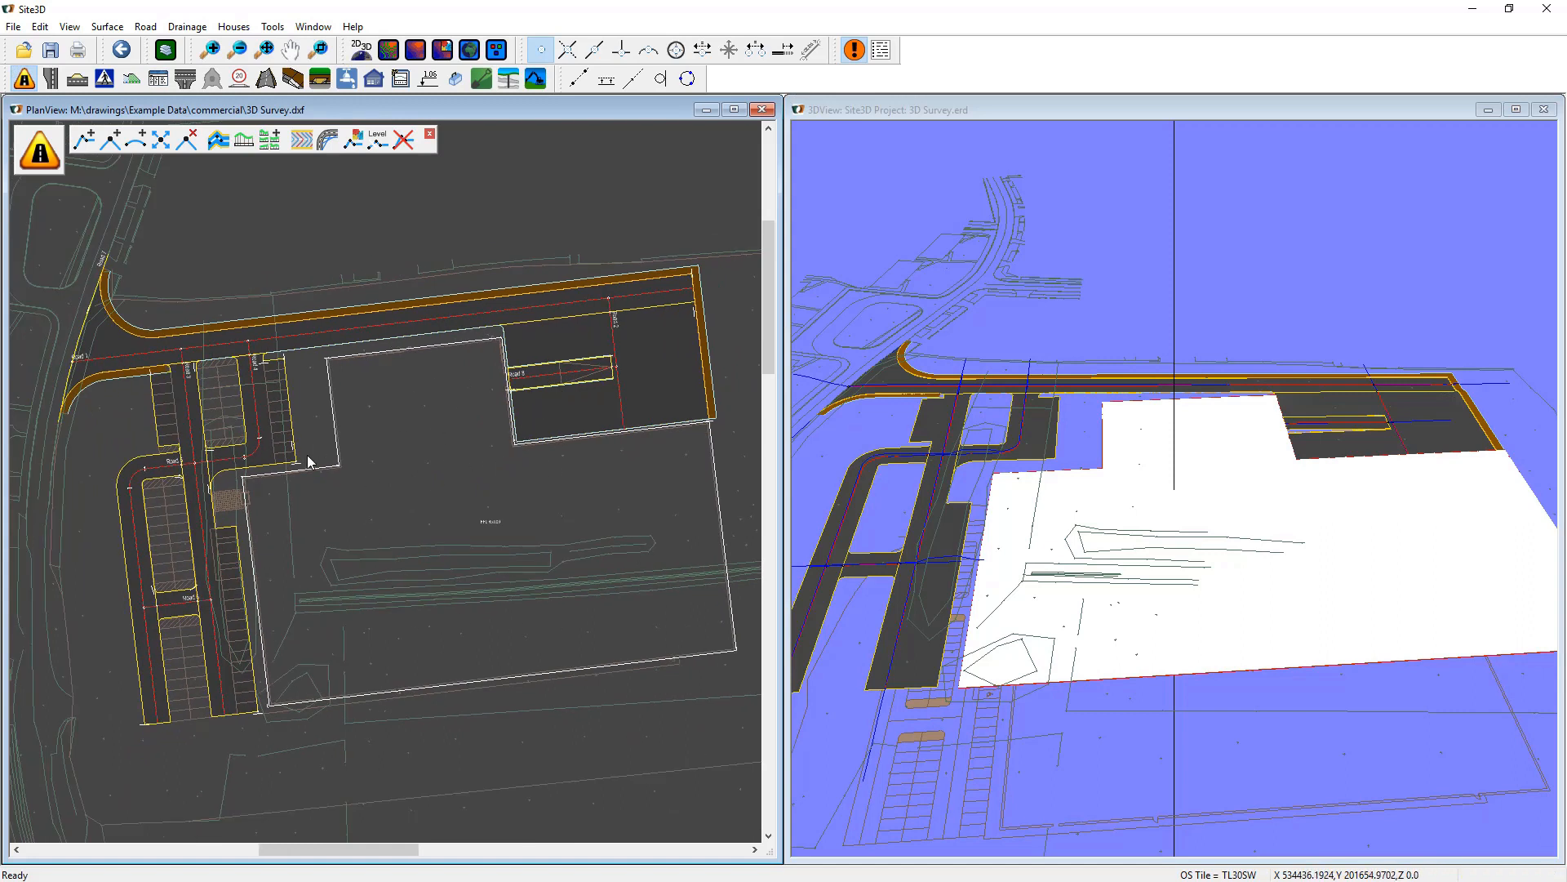
pyautogui.scroll(3, 479, 526)
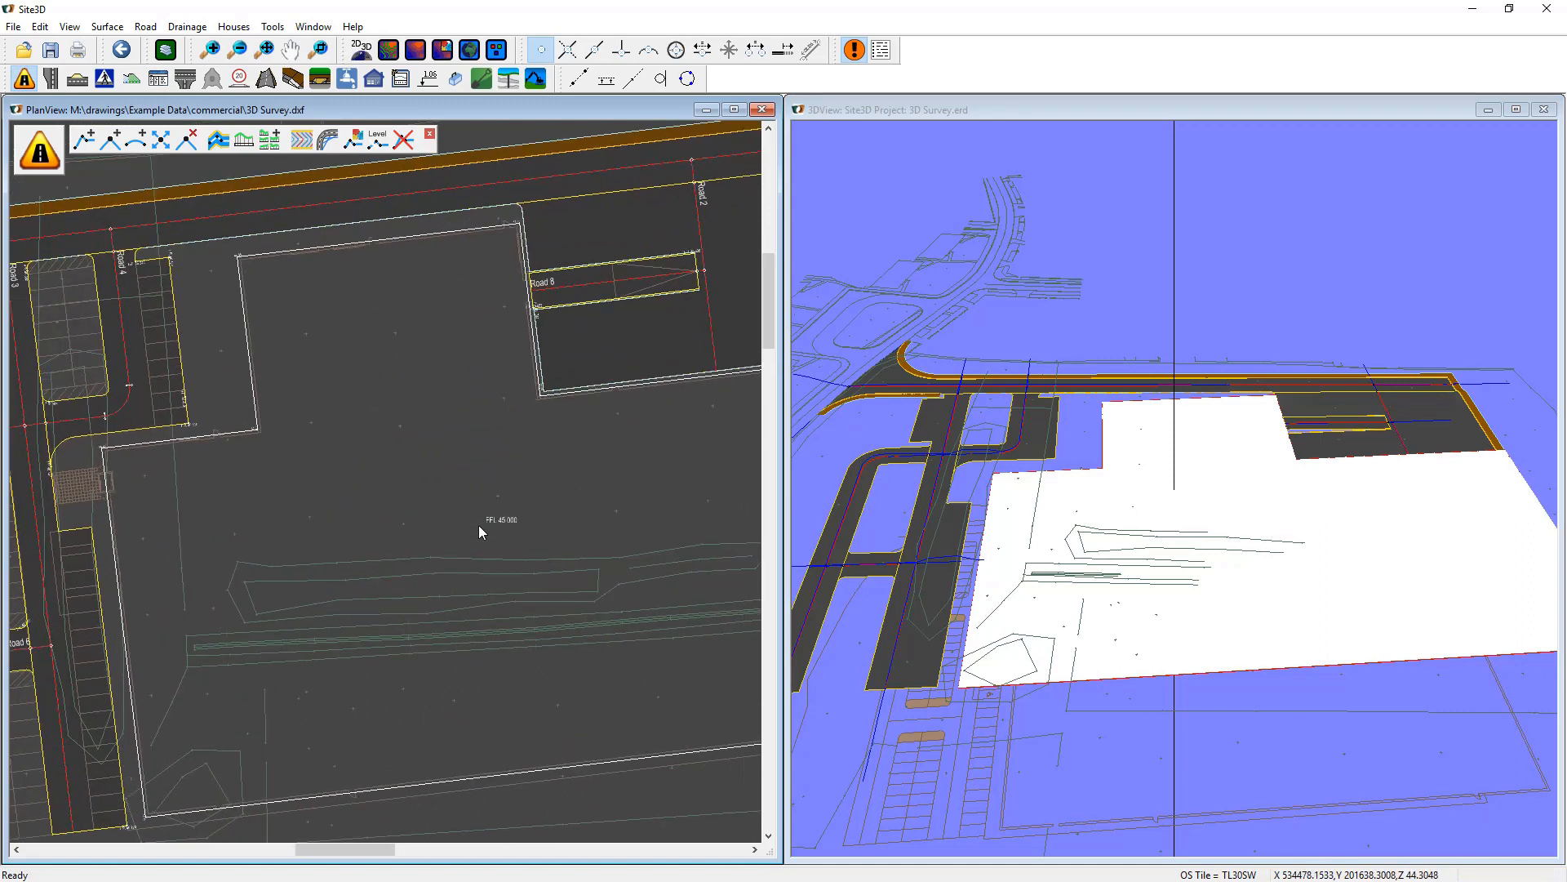
pyautogui.scroll(-2, 420, 531)
pyautogui.moveTo(315, 531); pyautogui.dragTo(427, 510, button='middle')
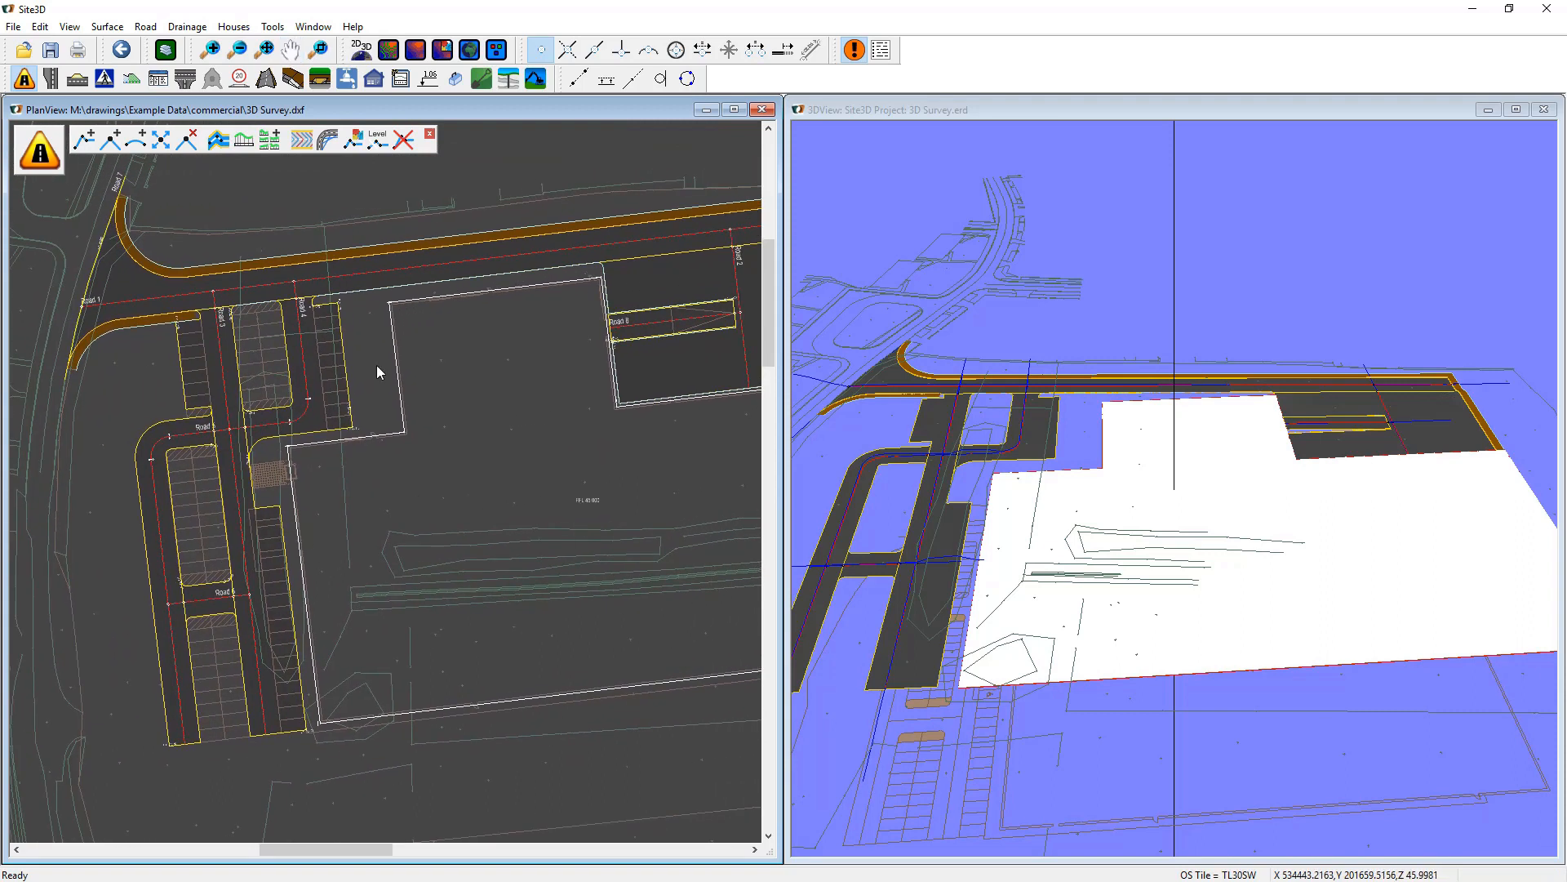
pyautogui.moveTo(644, 245); pyautogui.dragTo(550, 291, button='middle')
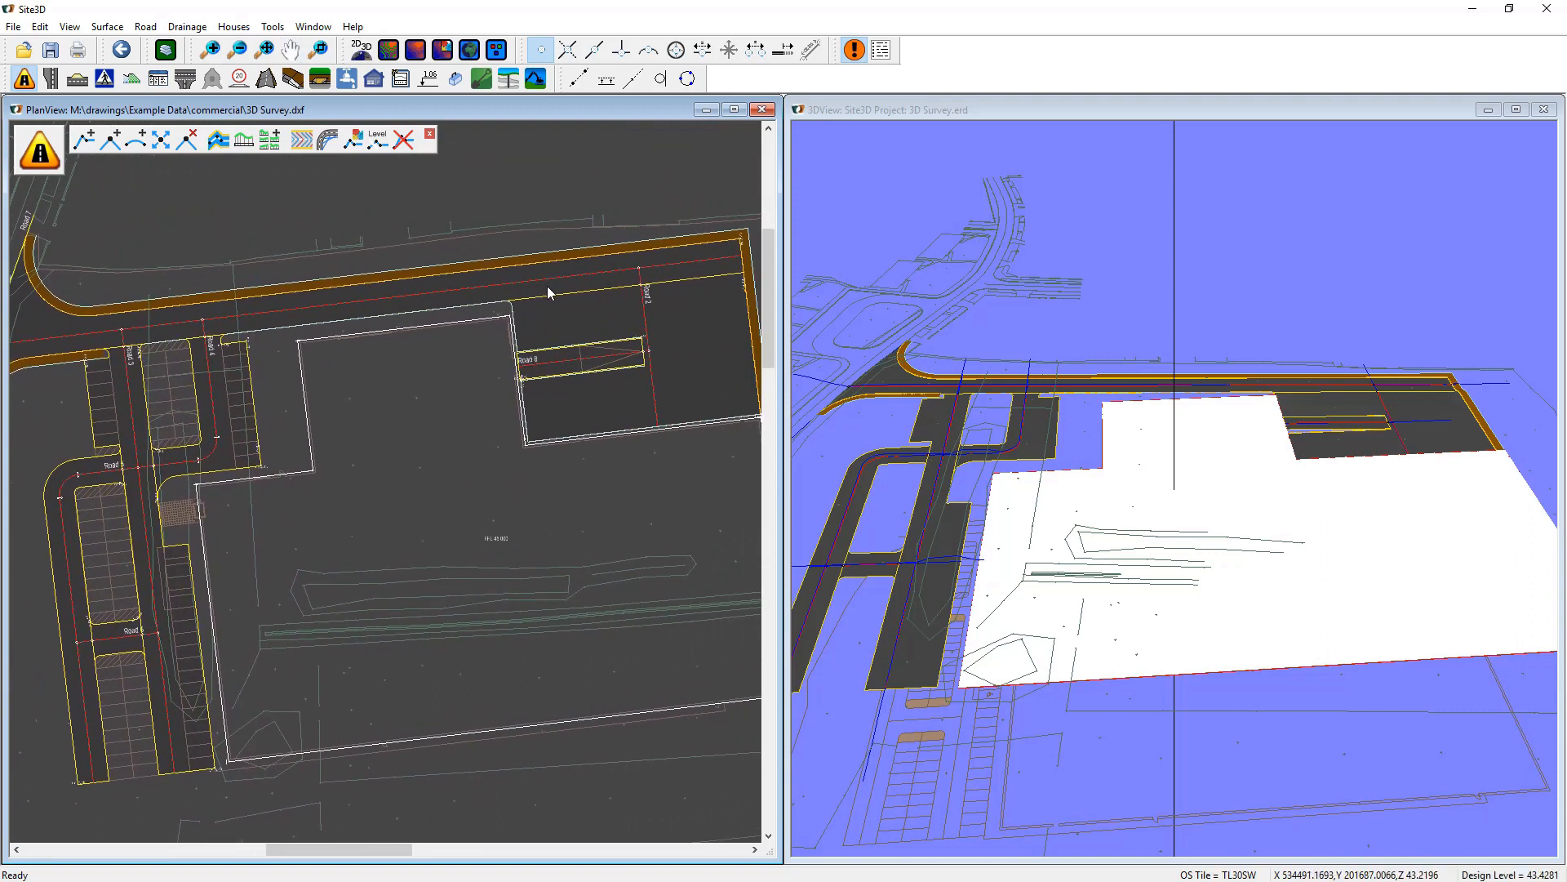
# Open the longsection of Road 1 and compare its profile with the car park junction positions in plan.
pyautogui.scroll(-1, 550, 290)
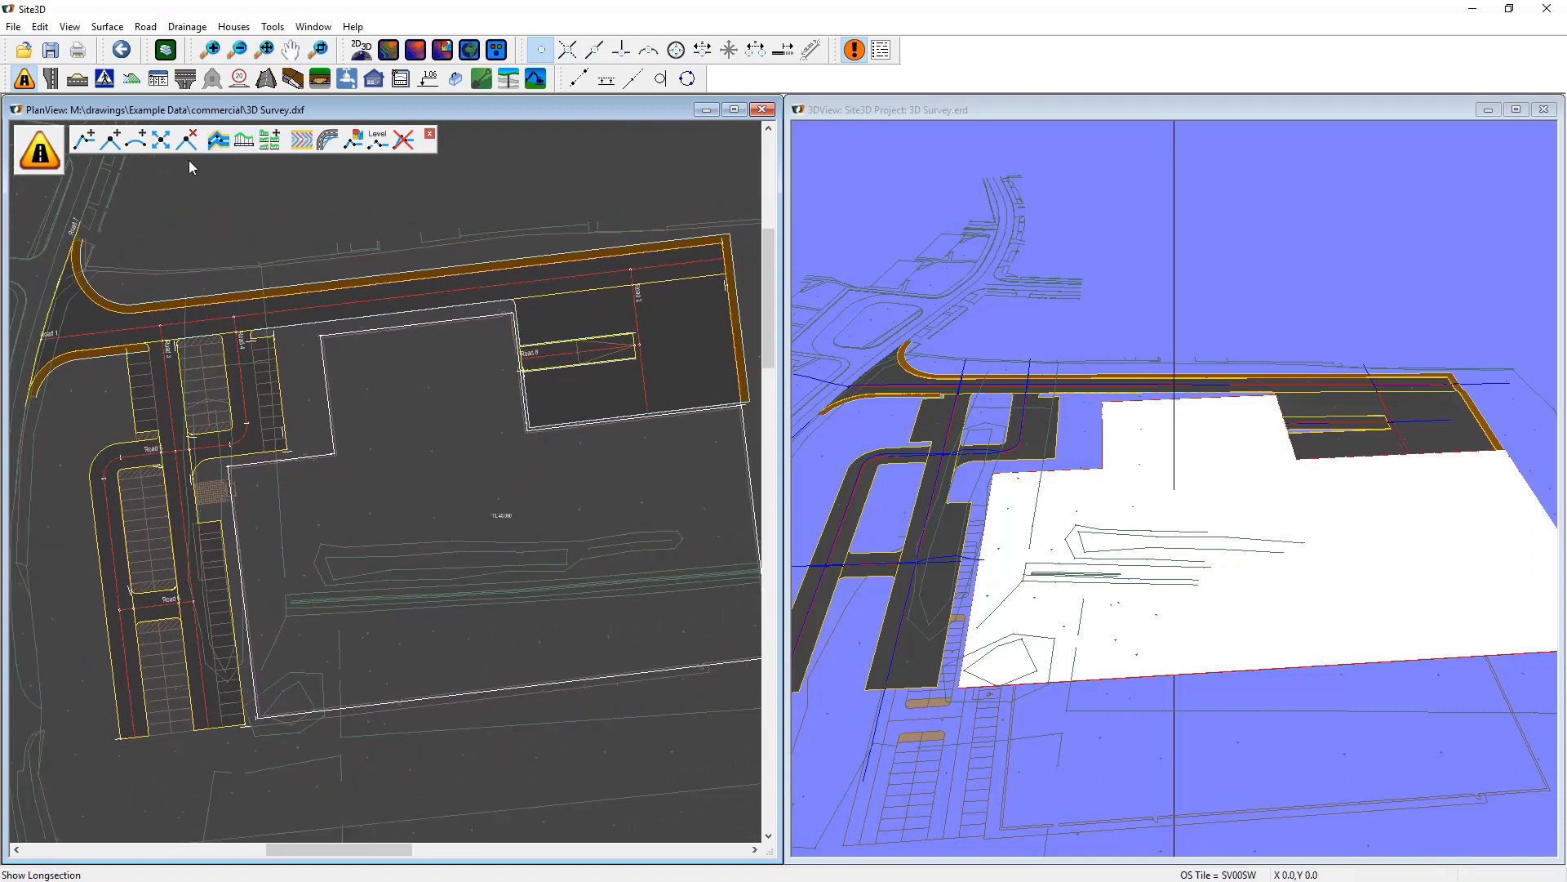
pyautogui.click(346, 310)
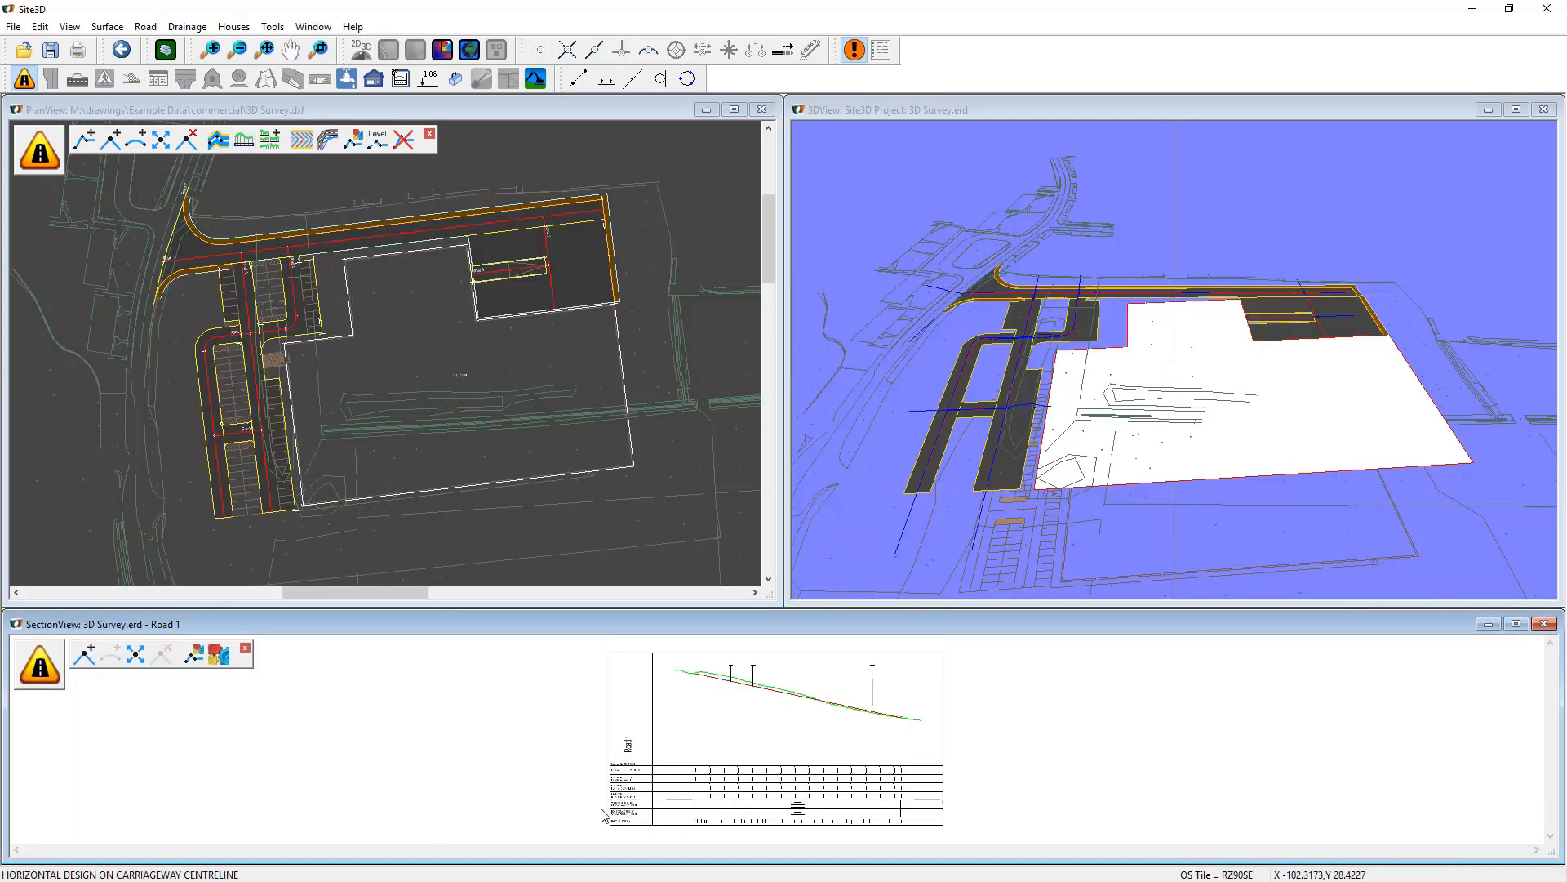
pyautogui.scroll(2, 838, 692)
pyautogui.moveTo(817, 713); pyautogui.dragTo(790, 745, button='middle')
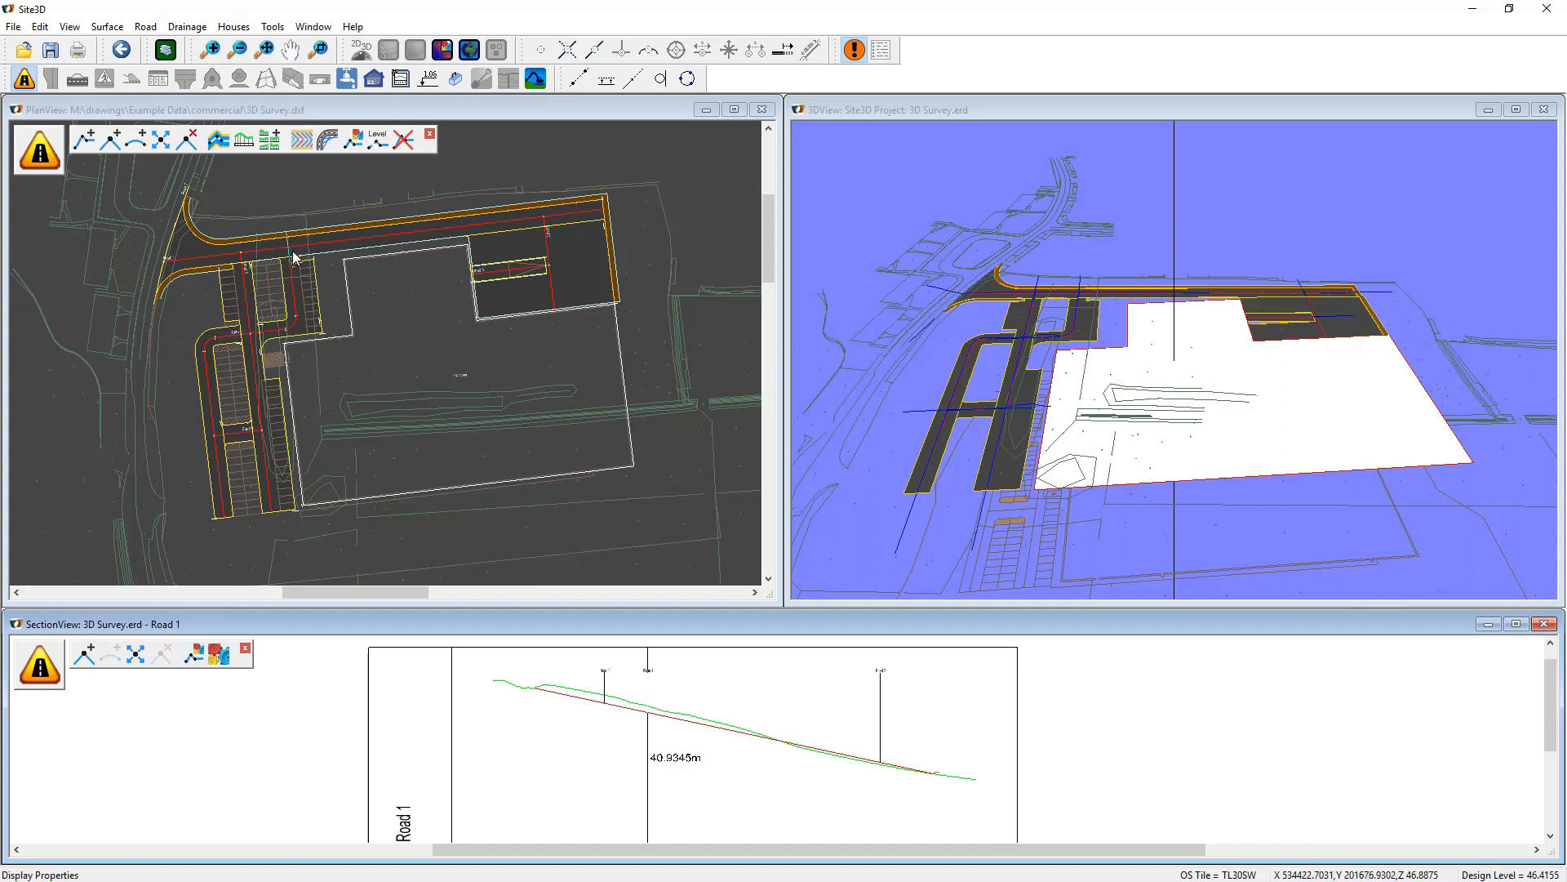
pyautogui.scroll(2, 292, 255)
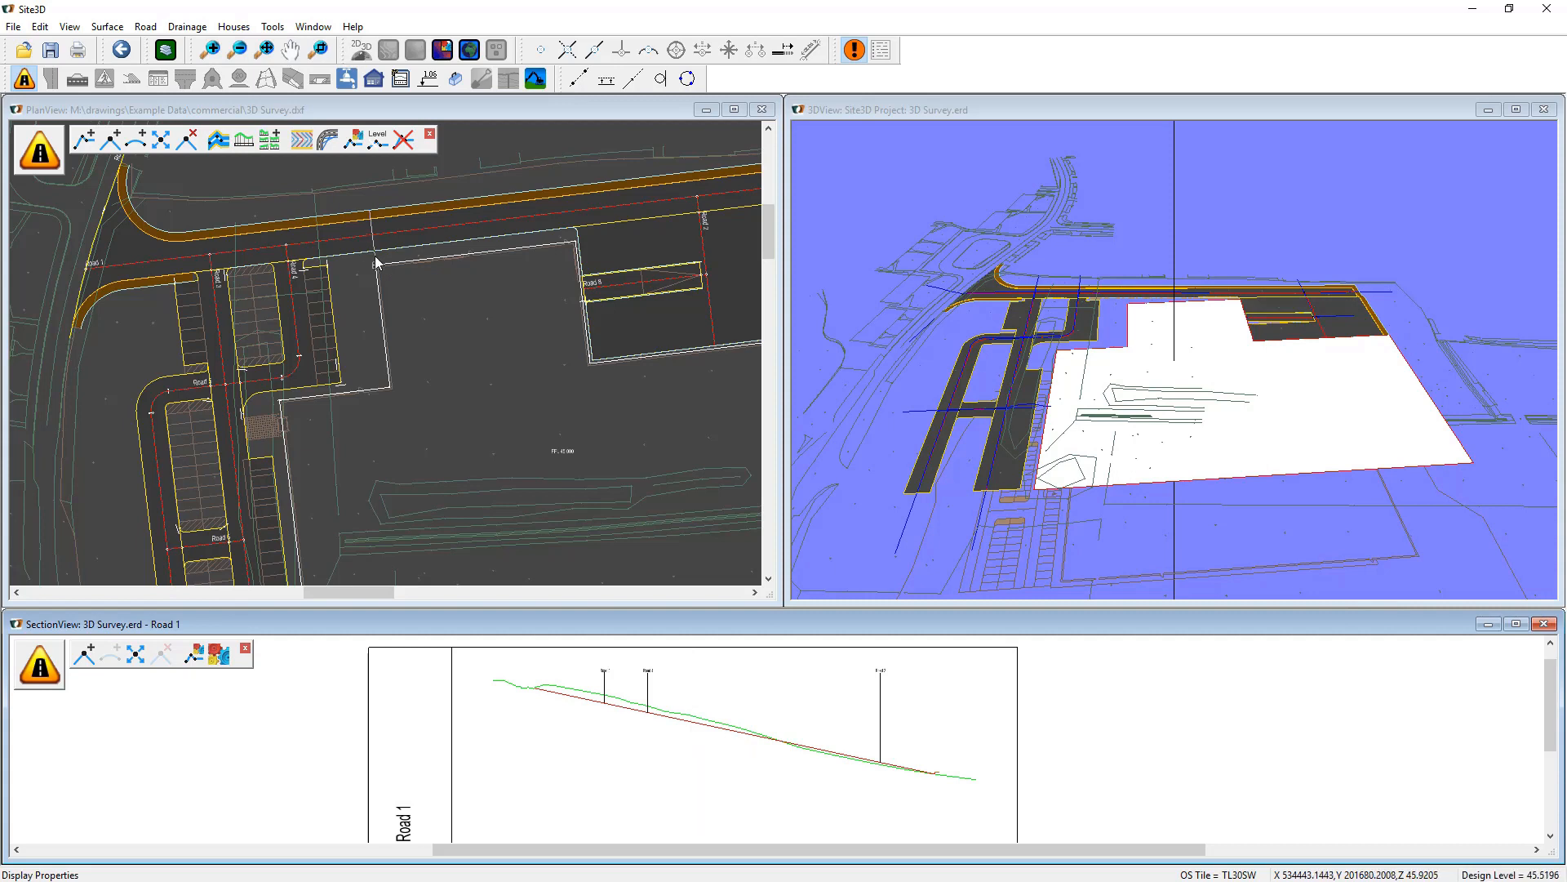
# Add a vertical intersection point to Road 1's longsection just past the Road 4 junction, below the existing design line.
pyautogui.click(85, 655)
pyautogui.click(648, 714)
pyautogui.click(654, 727)
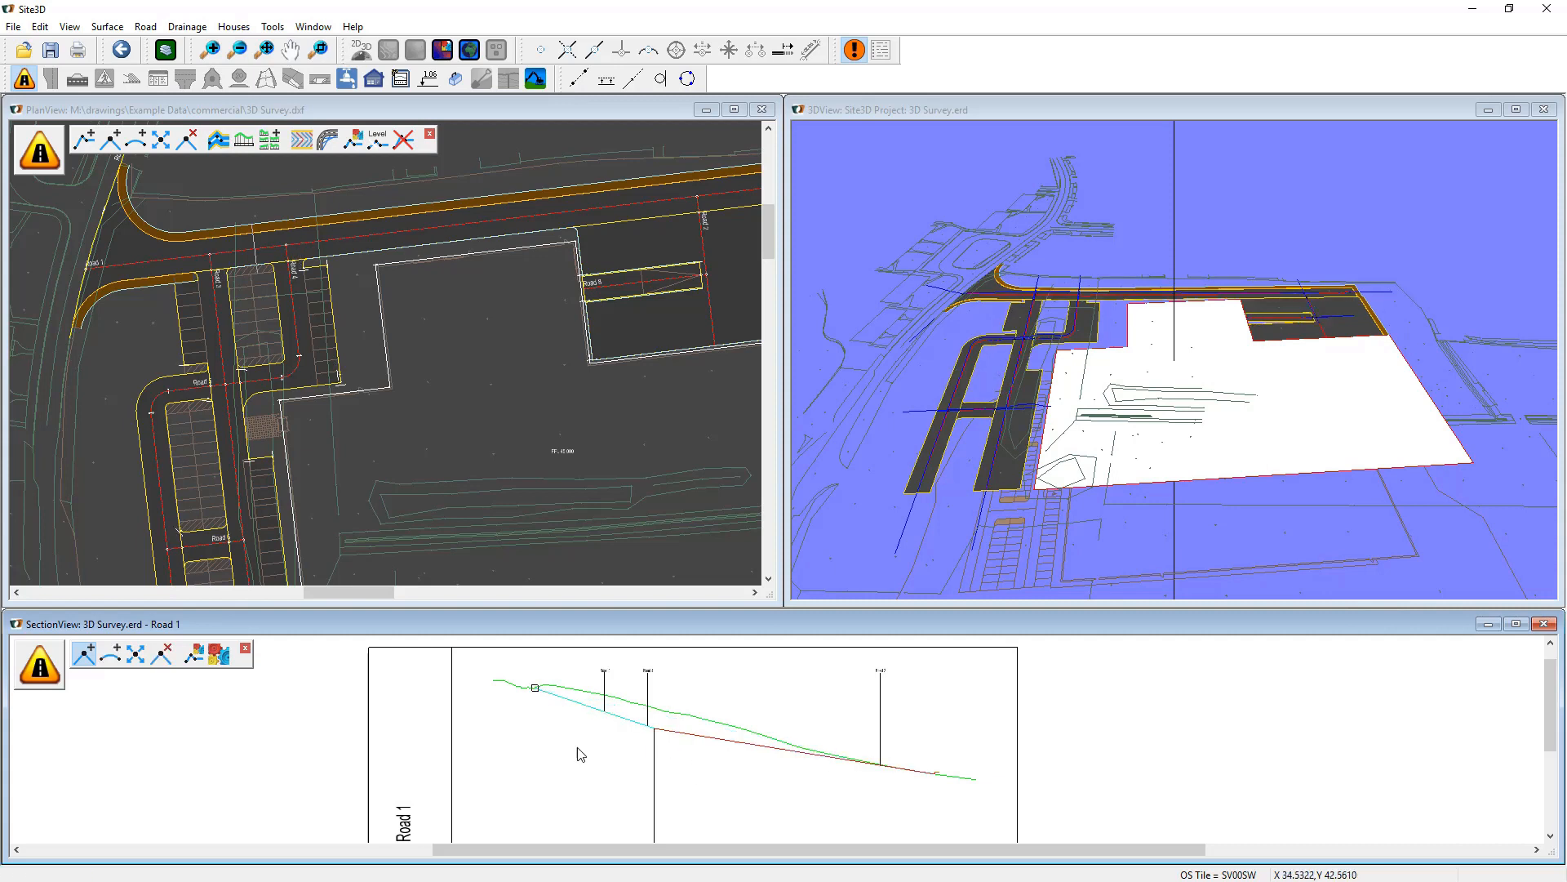
# Set Road 1's new vertical point to chainage 42 m with a left gradient of 1 in -20, and check the gradient data.
pyautogui.rightClick(655, 730)
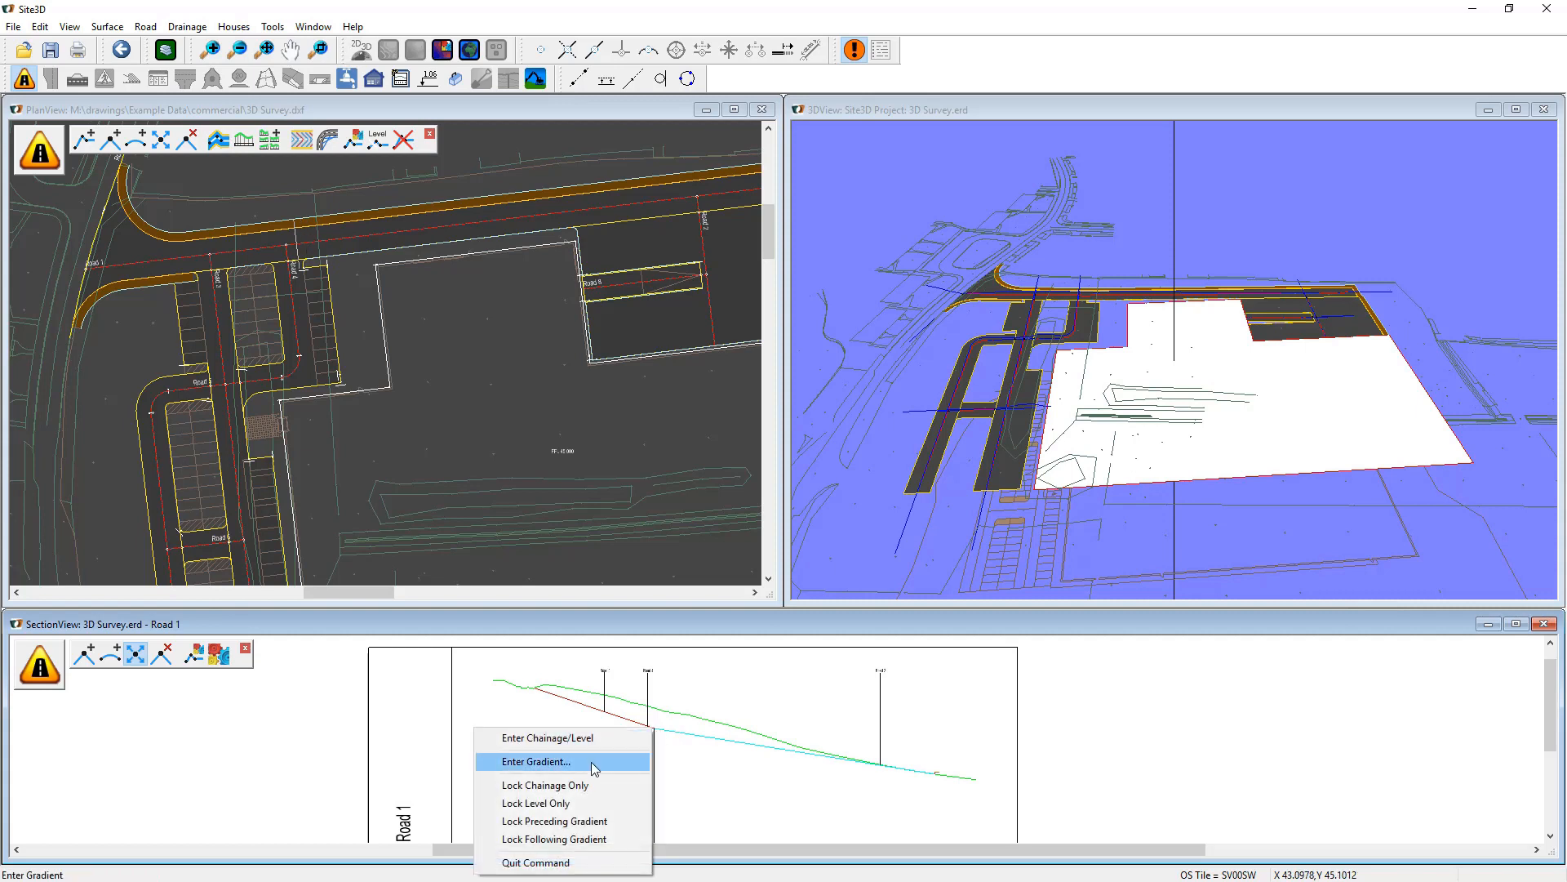
pyautogui.click(595, 761)
pyautogui.press('Tab')
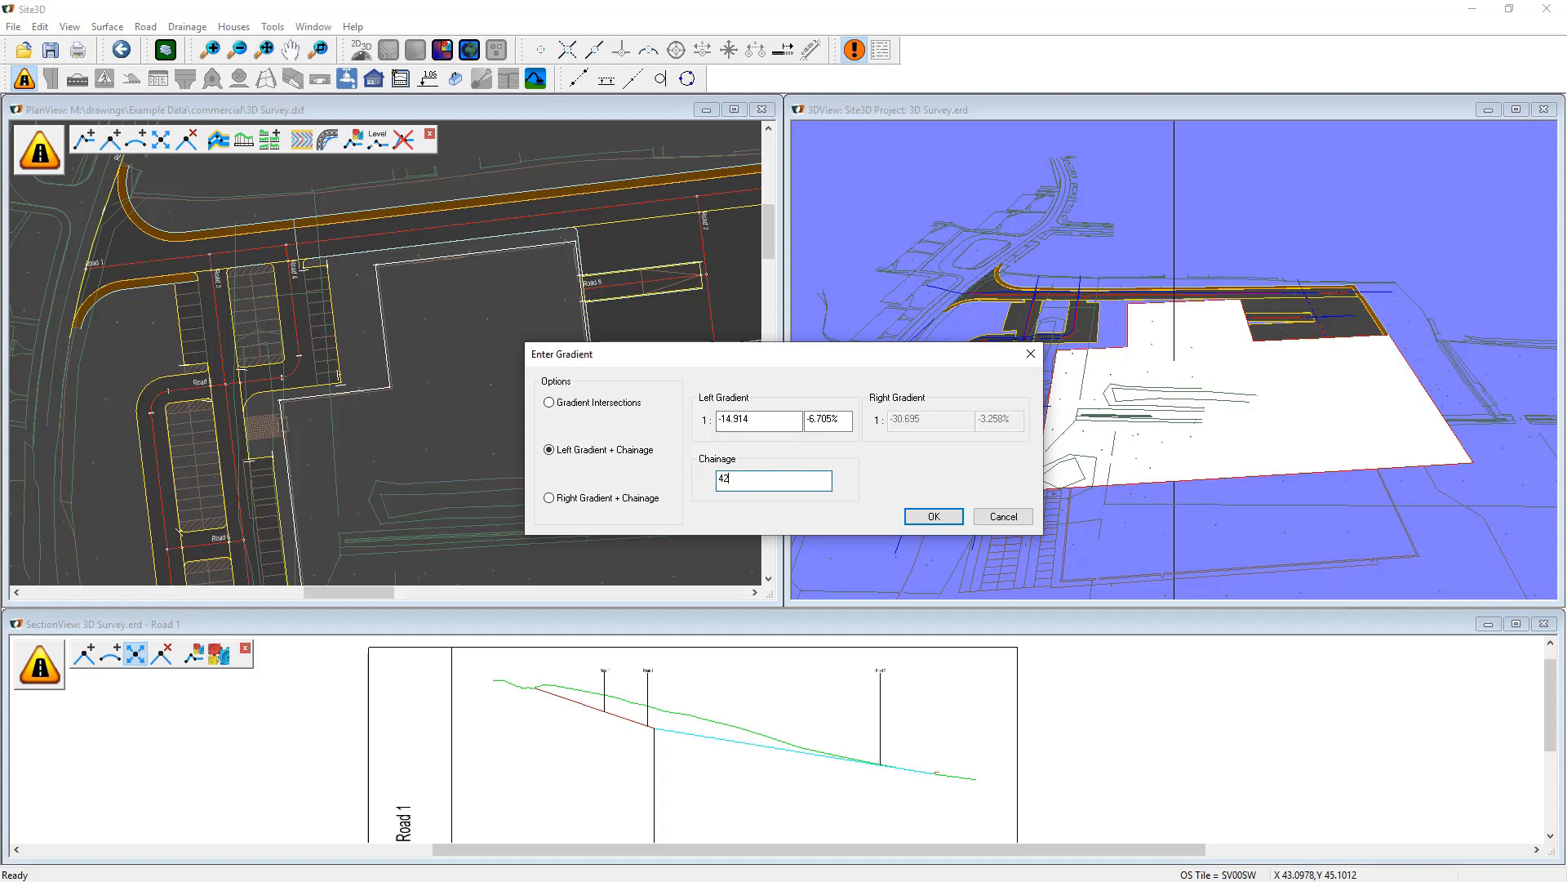
pyautogui.click(746, 421)
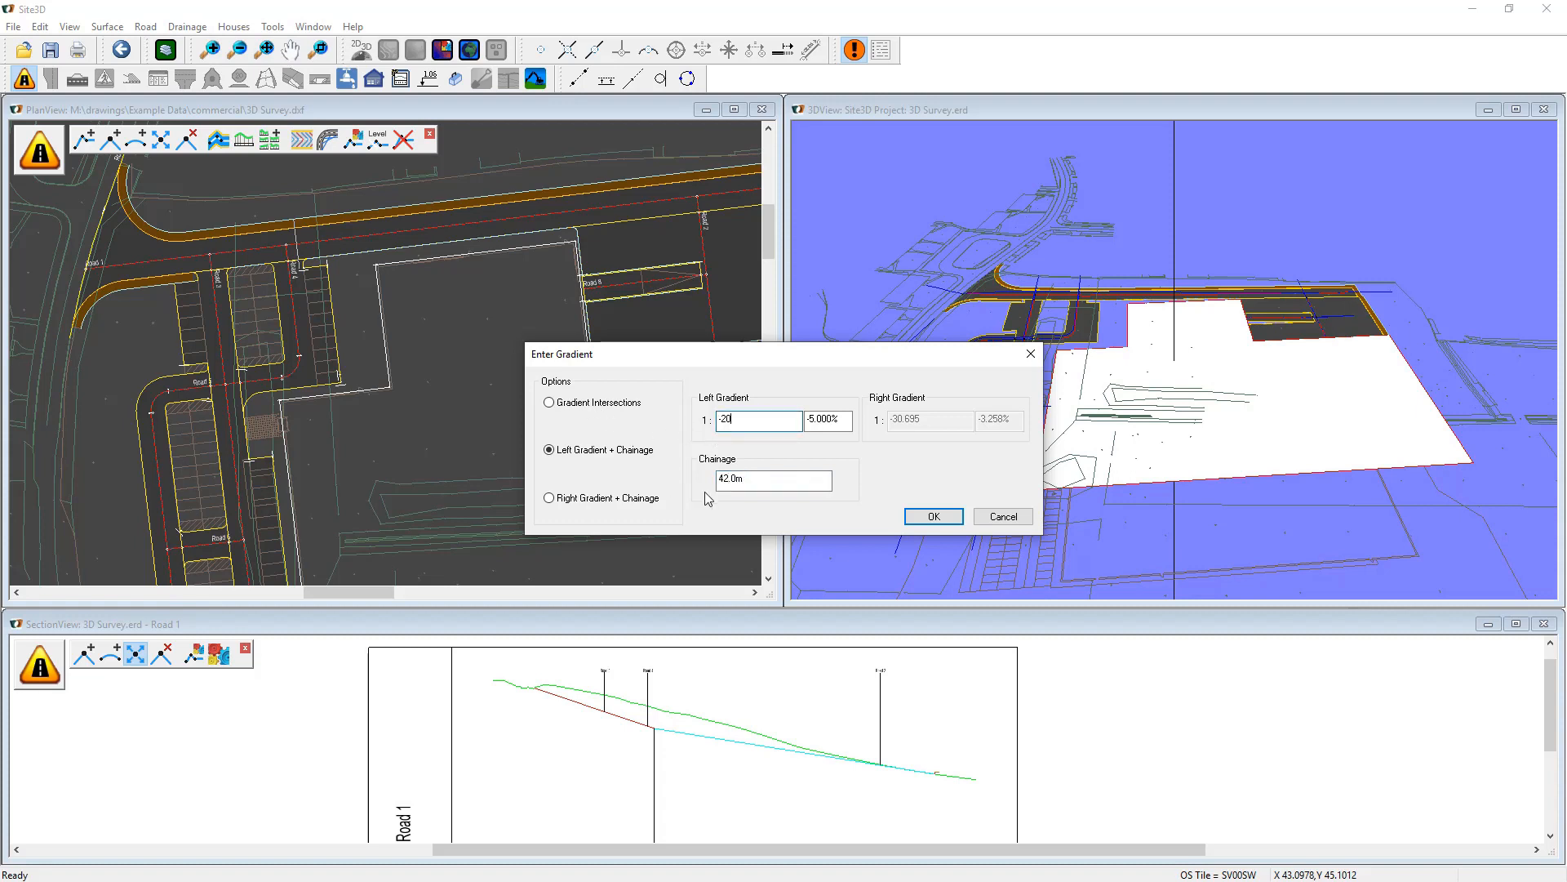
pyautogui.click(935, 517)
pyautogui.moveTo(618, 770); pyautogui.dragTo(644, 543, button='middle')
pyautogui.scroll(12, 628, 720)
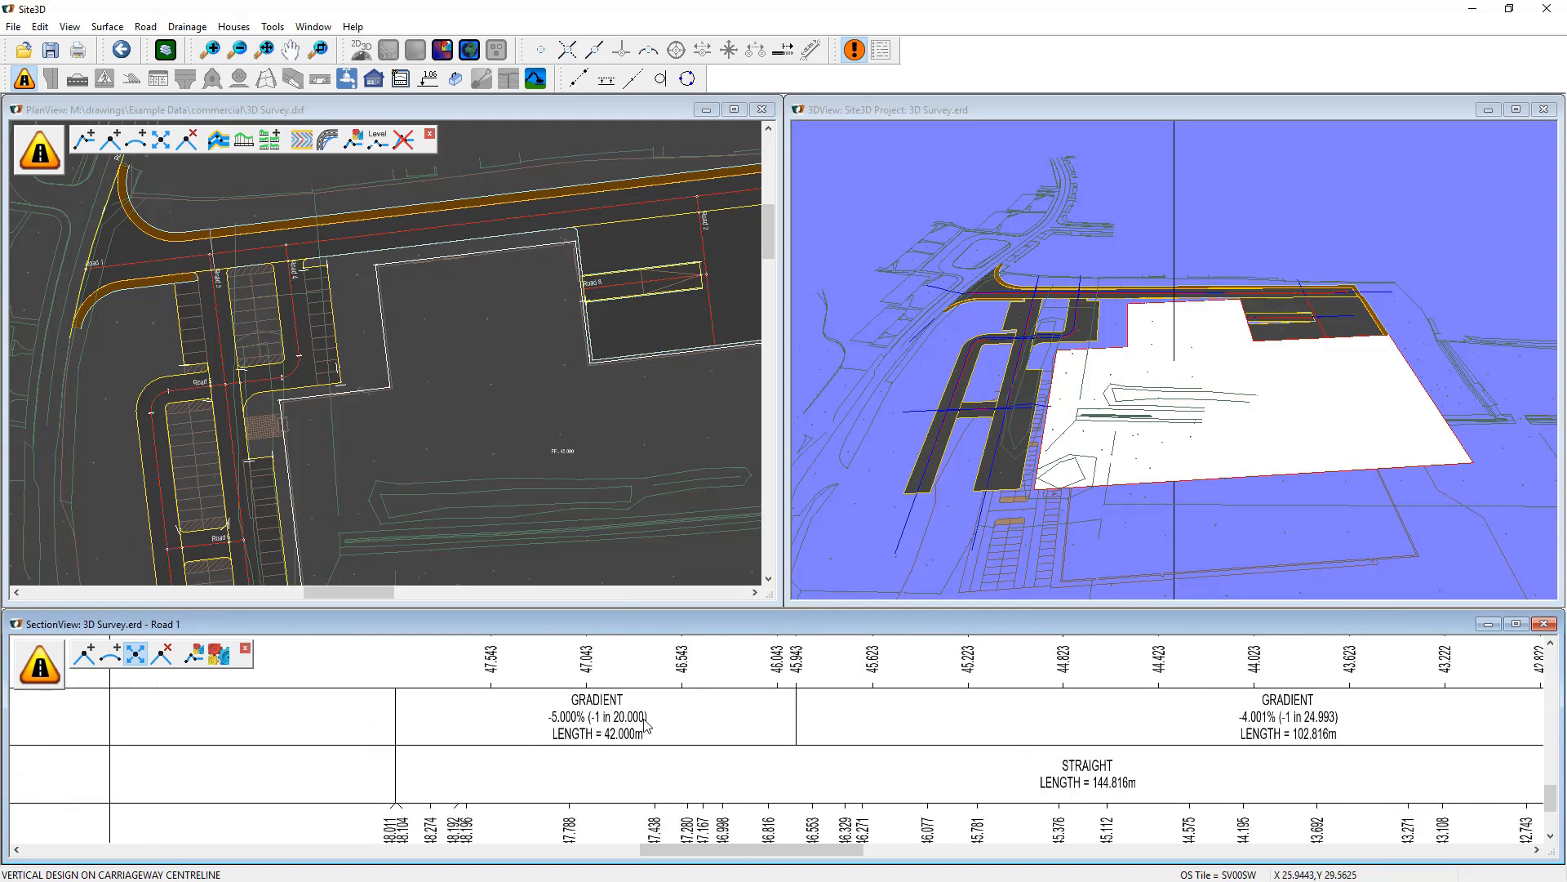
# Display the ground surface in the 3D view and compare the terrain around the yard and warehouse with Road 1's longsection.
pyautogui.scroll(-8, 617, 746)
pyautogui.moveTo(659, 642)
pyautogui.mouseDown(button='middle')
pyautogui.moveTo(642, 743)
pyautogui.moveTo(630, 721)
pyautogui.mouseUp(button='middle')
pyautogui.scroll(-1, 642, 740)
pyautogui.scroll(2, 623, 718)
pyautogui.scroll(2, 618, 718)
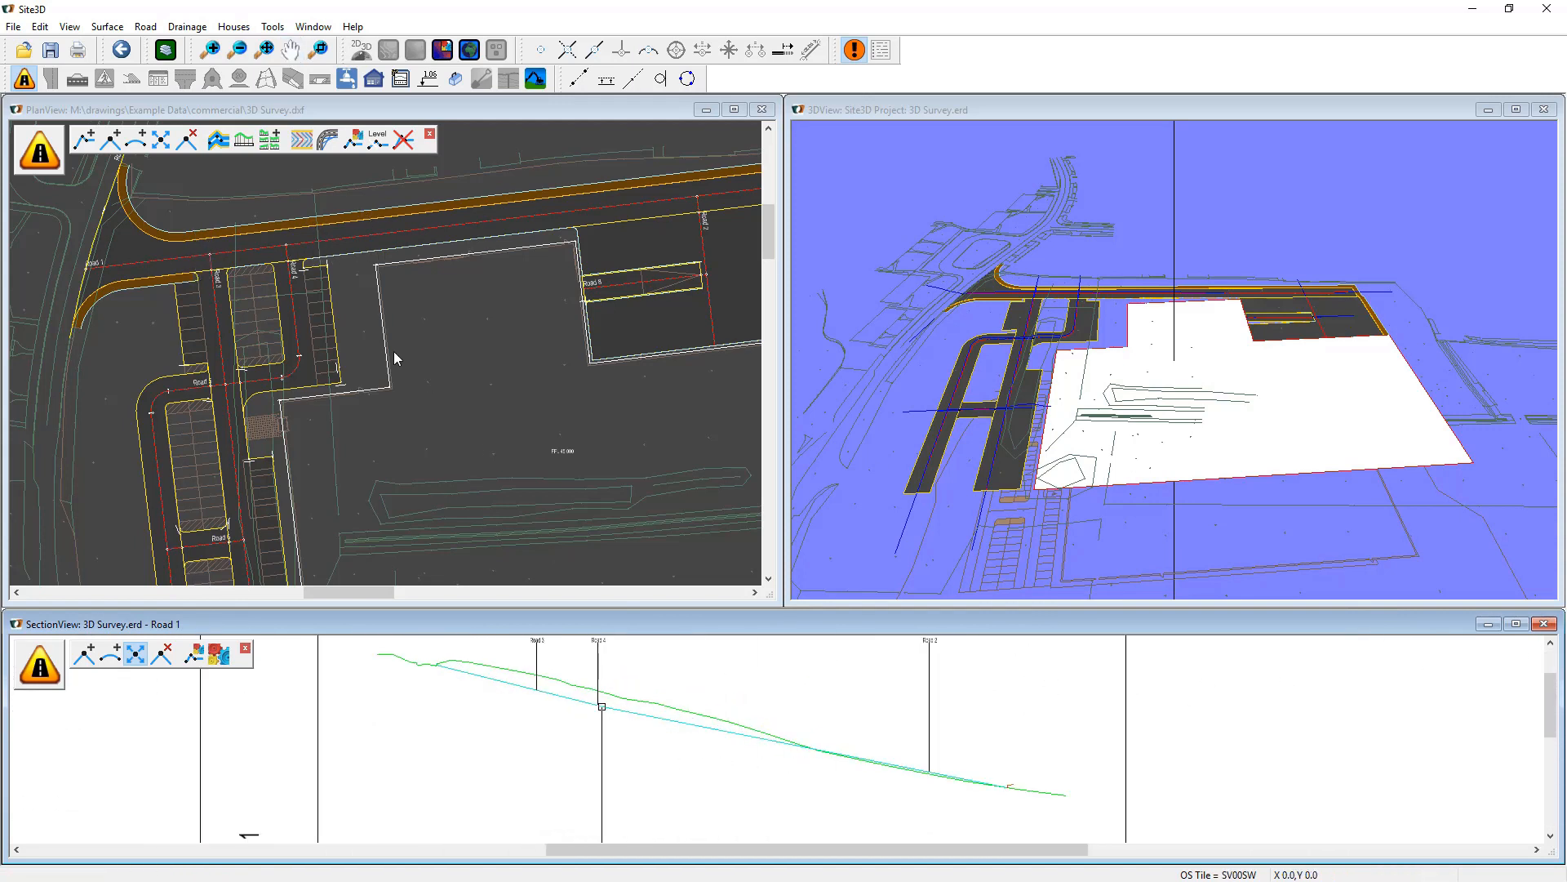
pyautogui.click(990, 783)
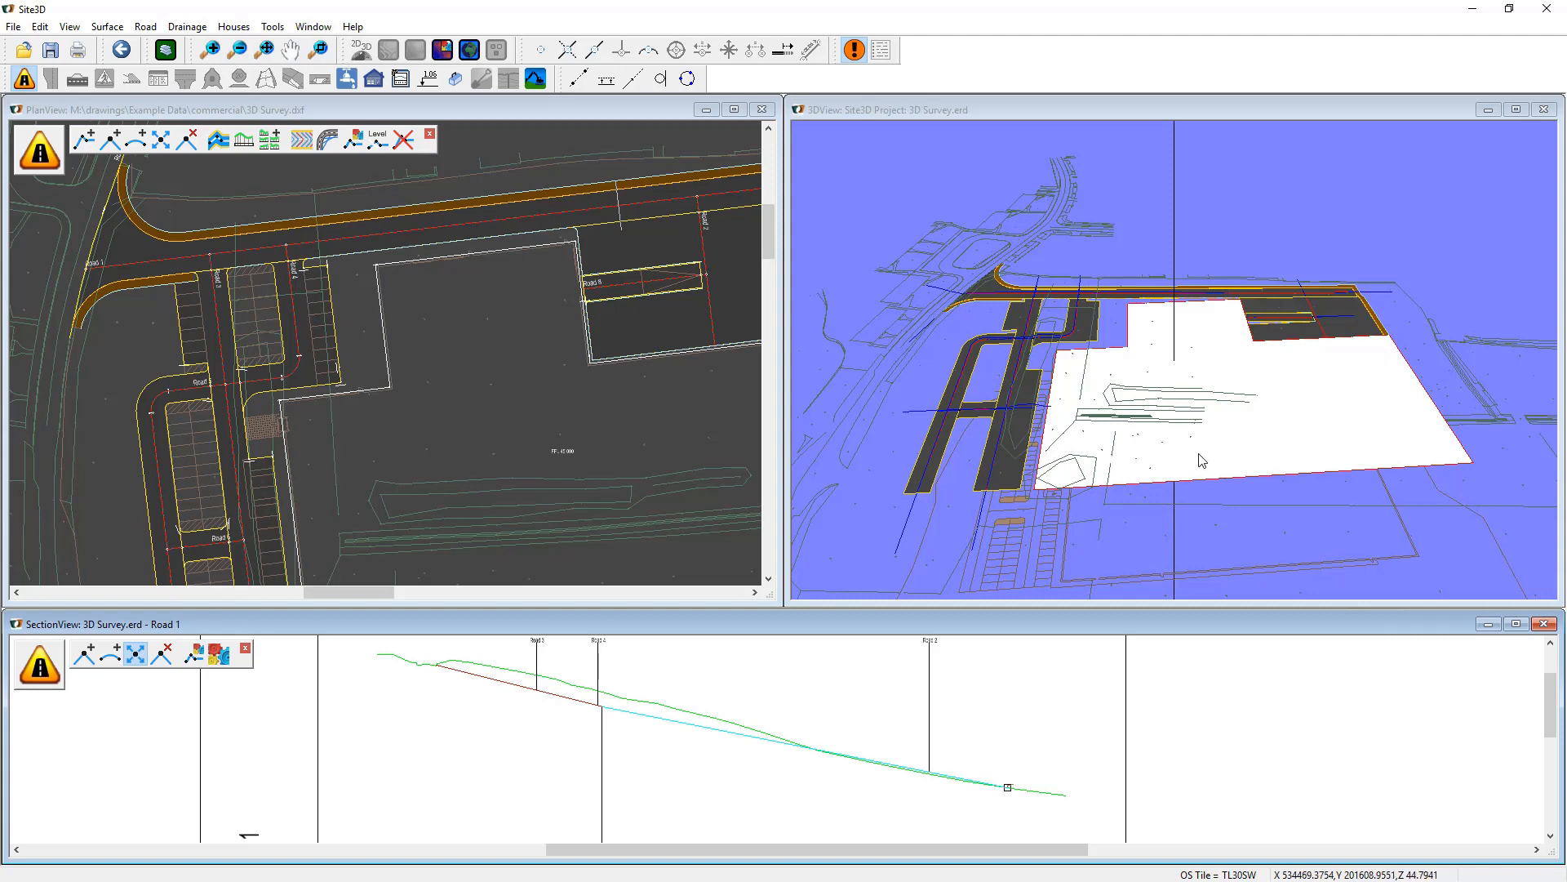
pyautogui.click(1194, 111)
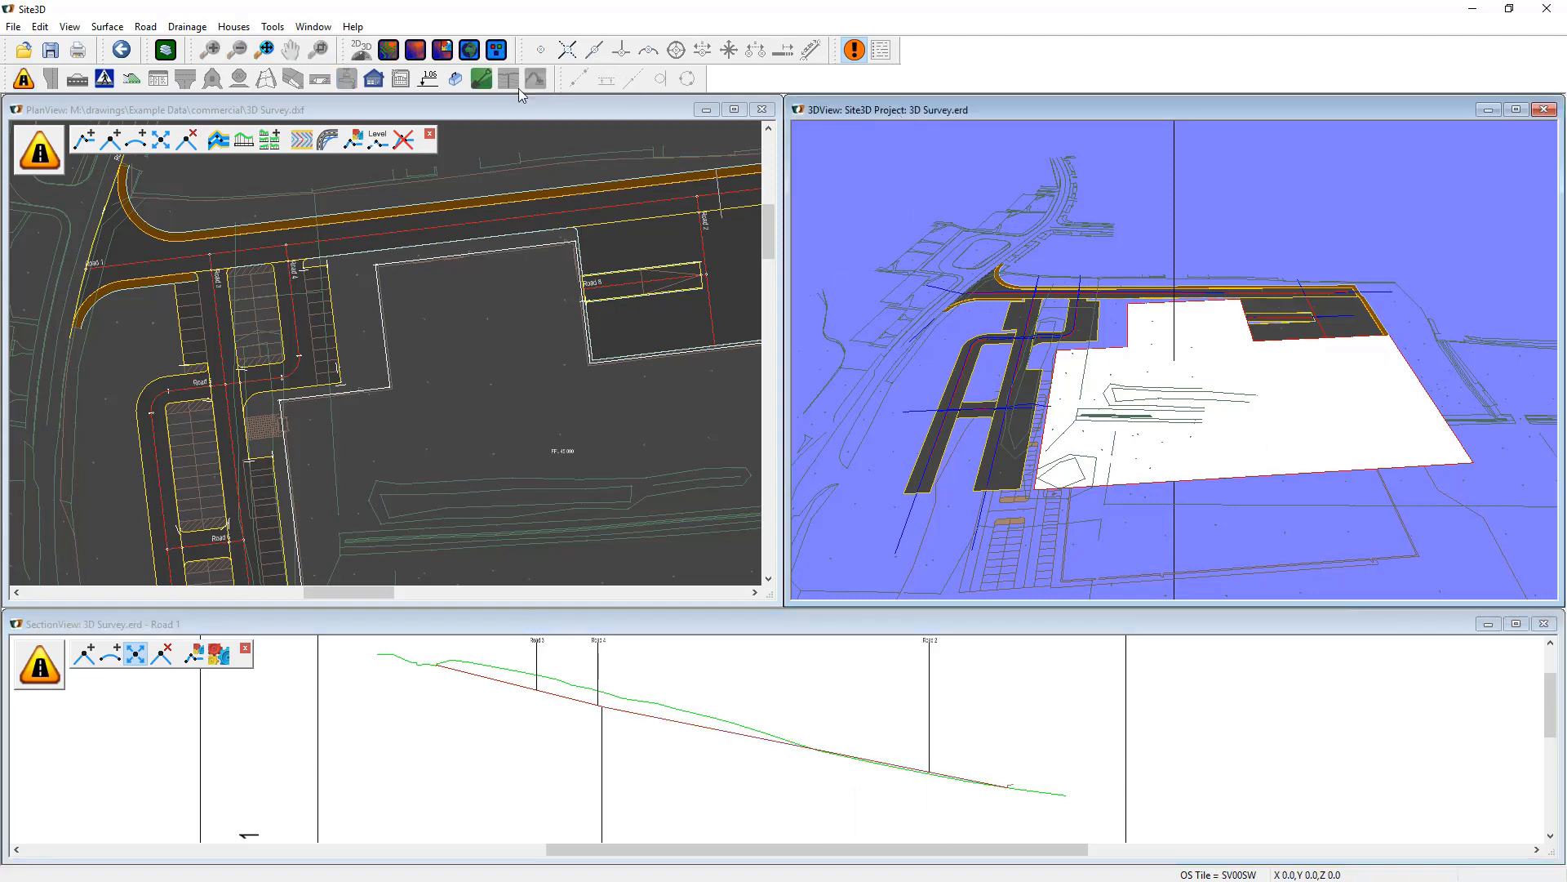
pyautogui.click(415, 49)
pyautogui.moveTo(1257, 425); pyautogui.dragTo(1118, 474)
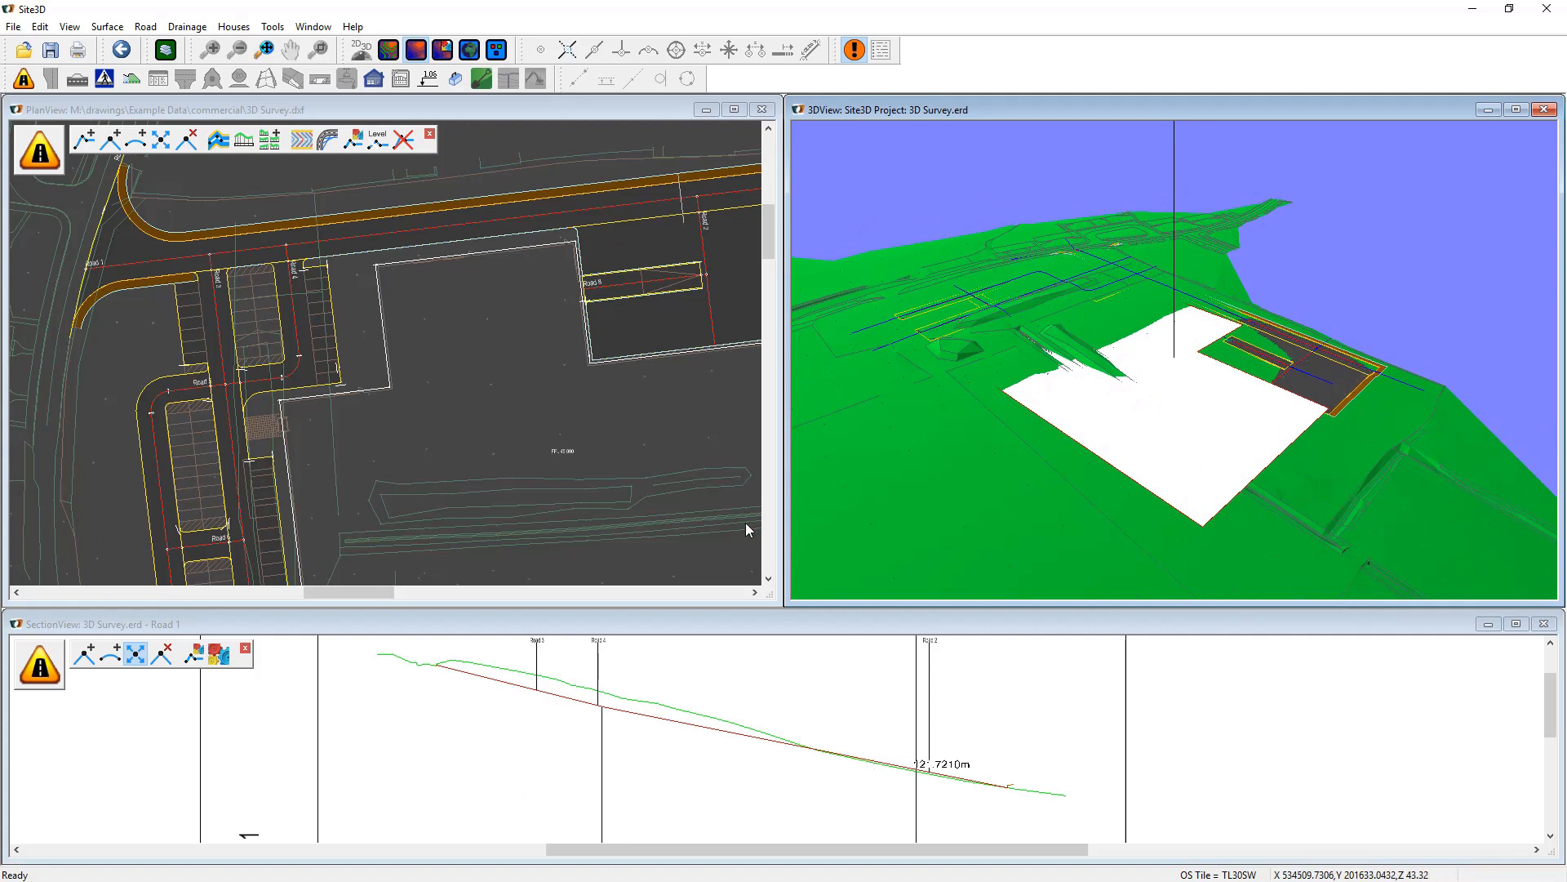
# Set the left gradient at the end point of Road 1's longsection to 1 in -150.
pyautogui.click(936, 748)
pyautogui.click(914, 638)
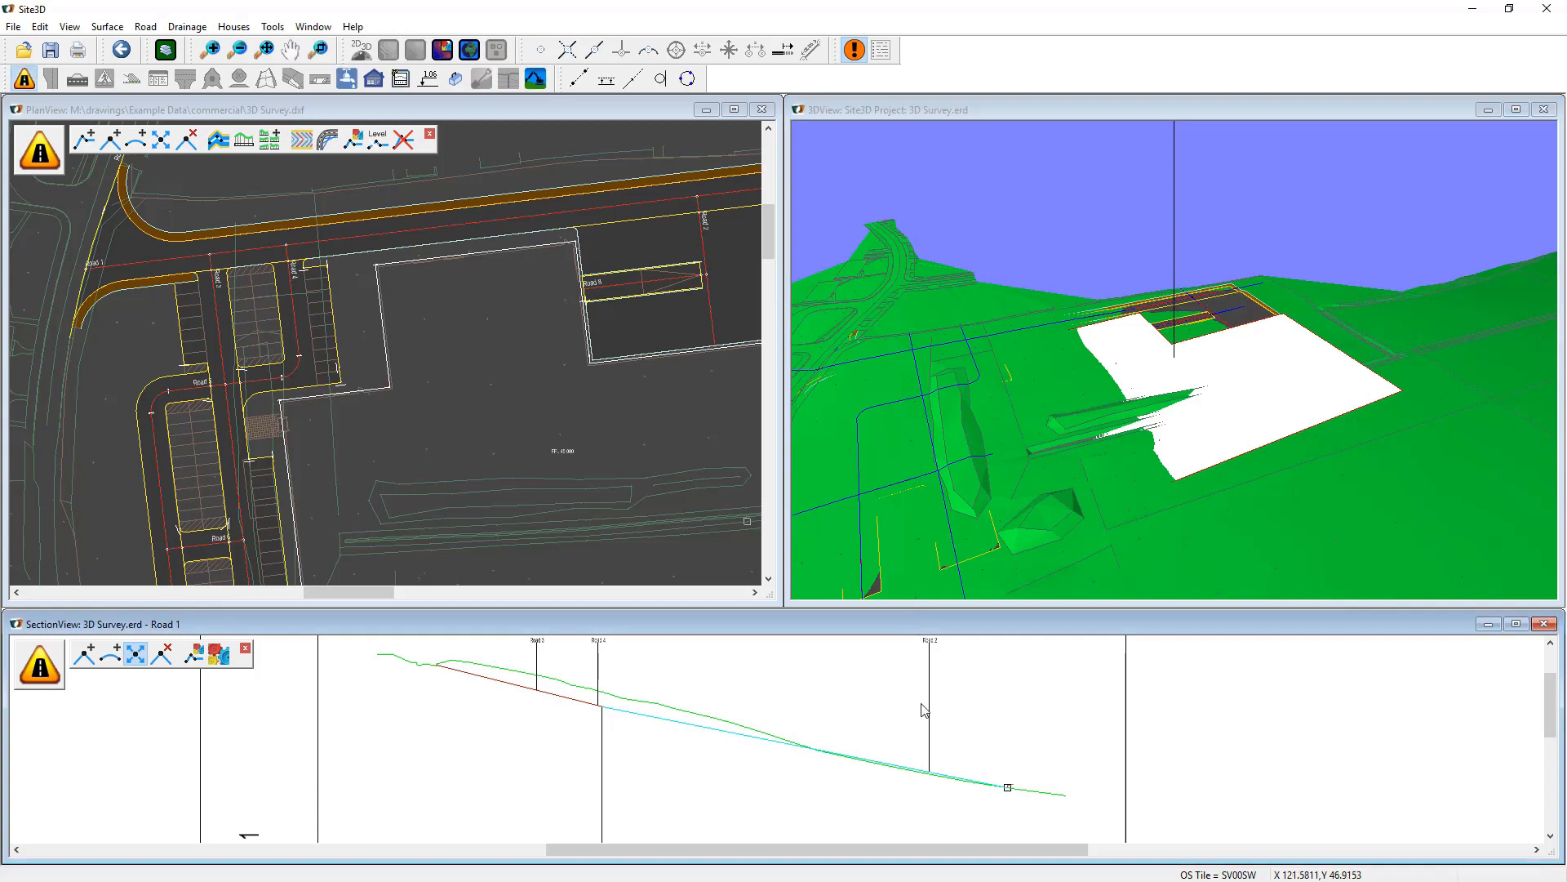
pyautogui.rightClick(1011, 788)
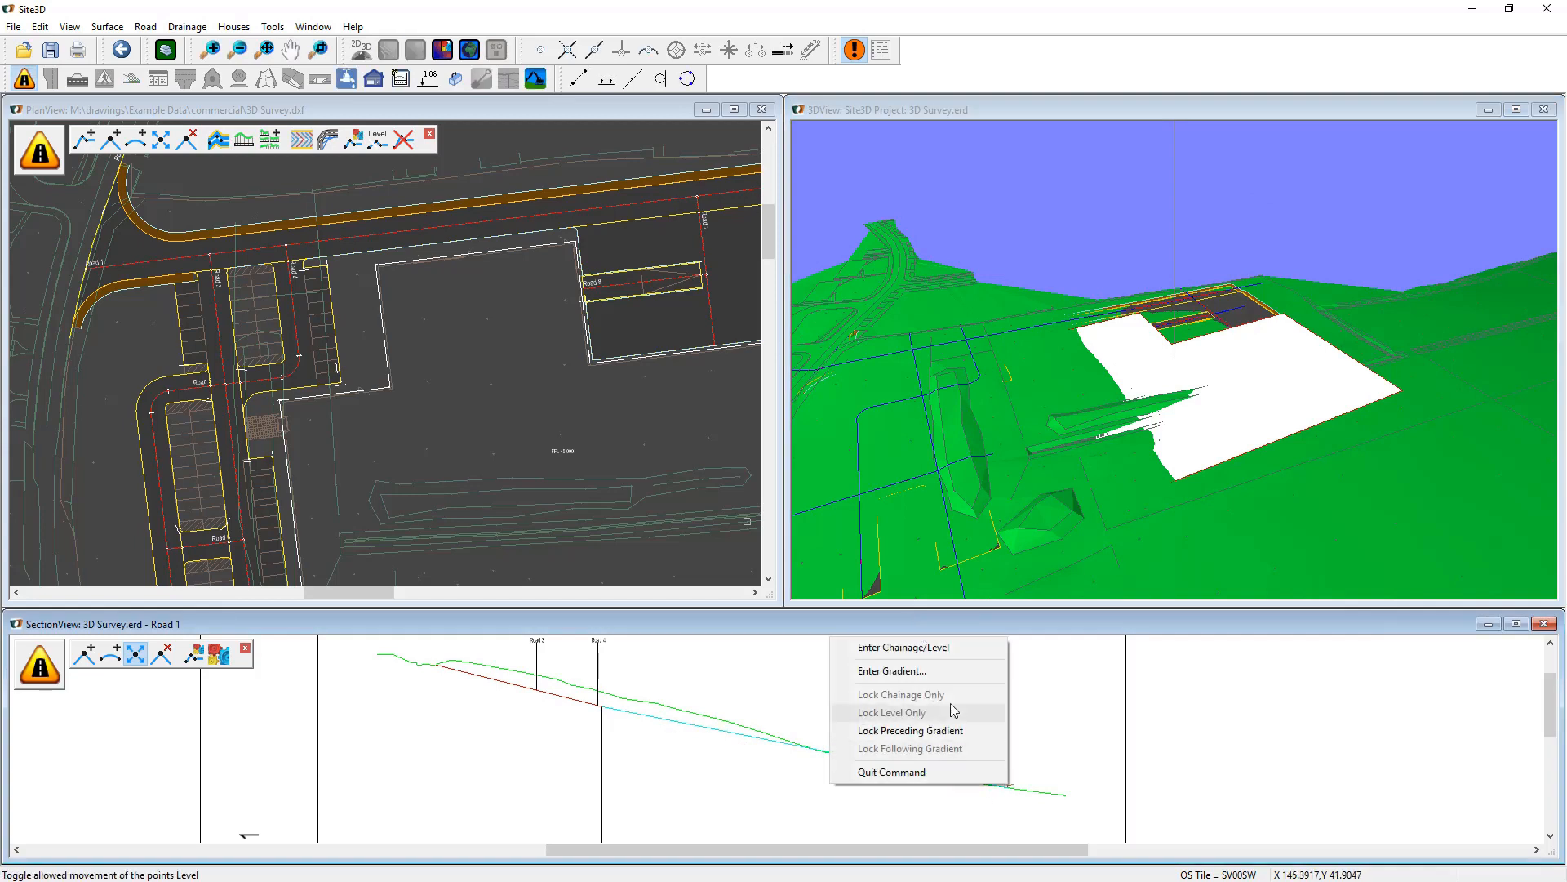
pyautogui.click(906, 668)
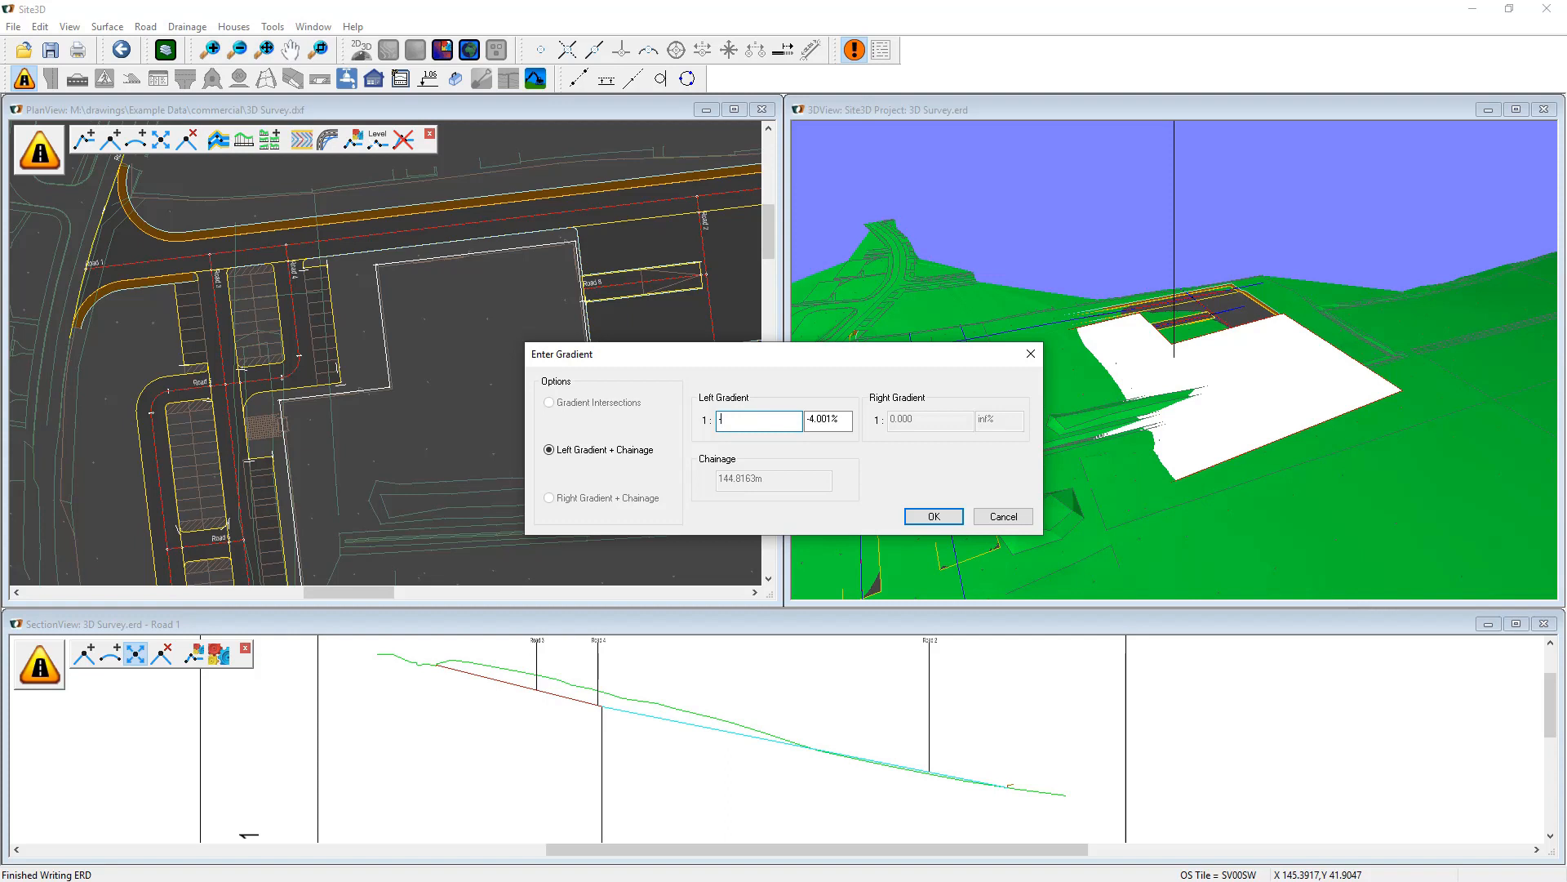
pyautogui.click(935, 515)
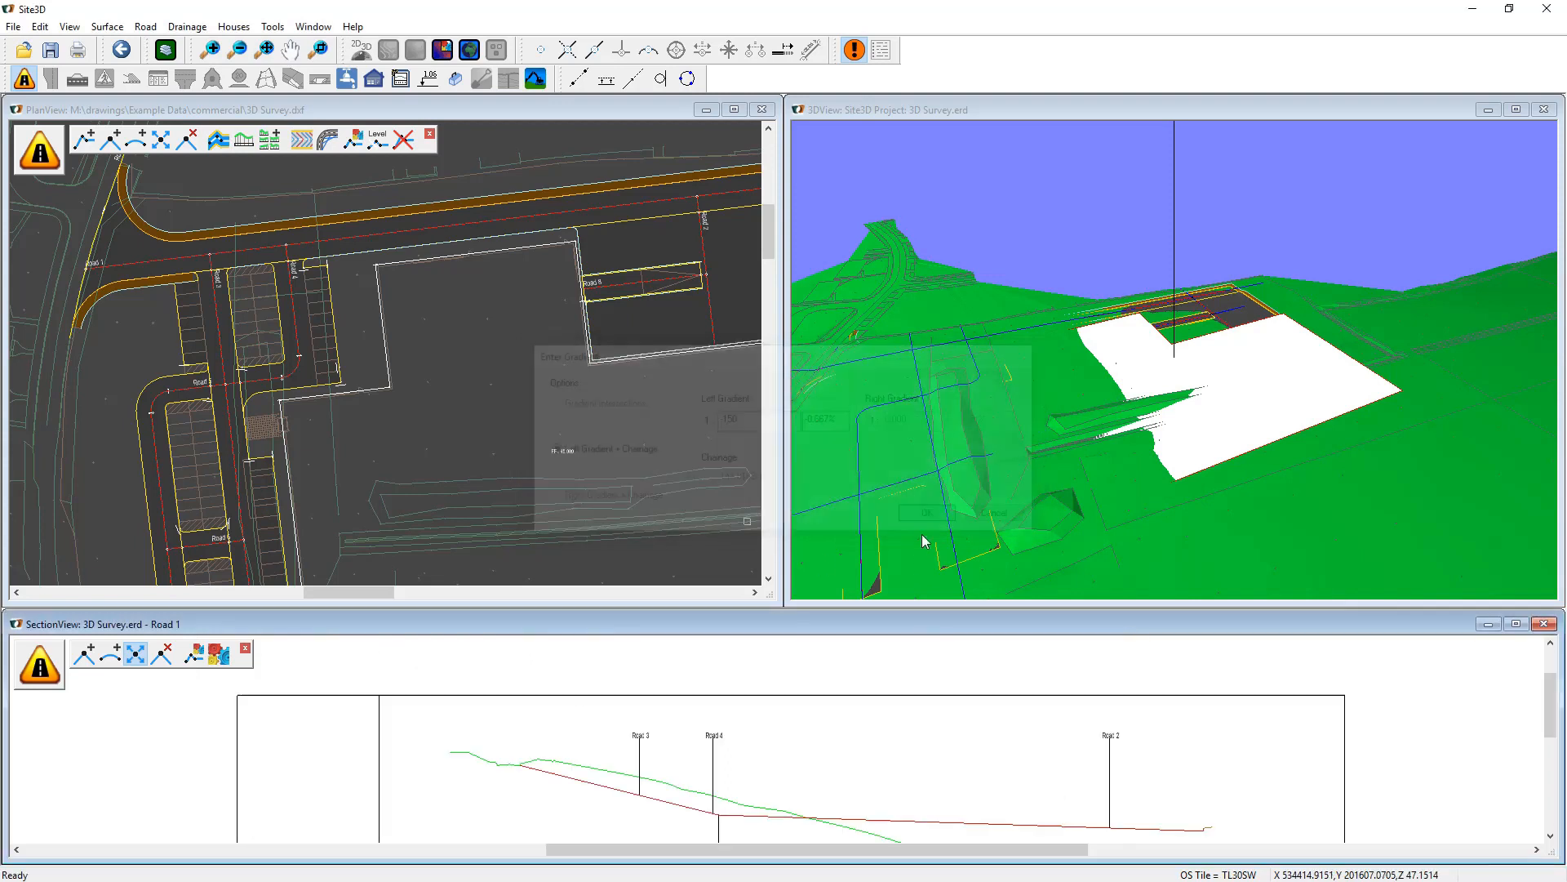
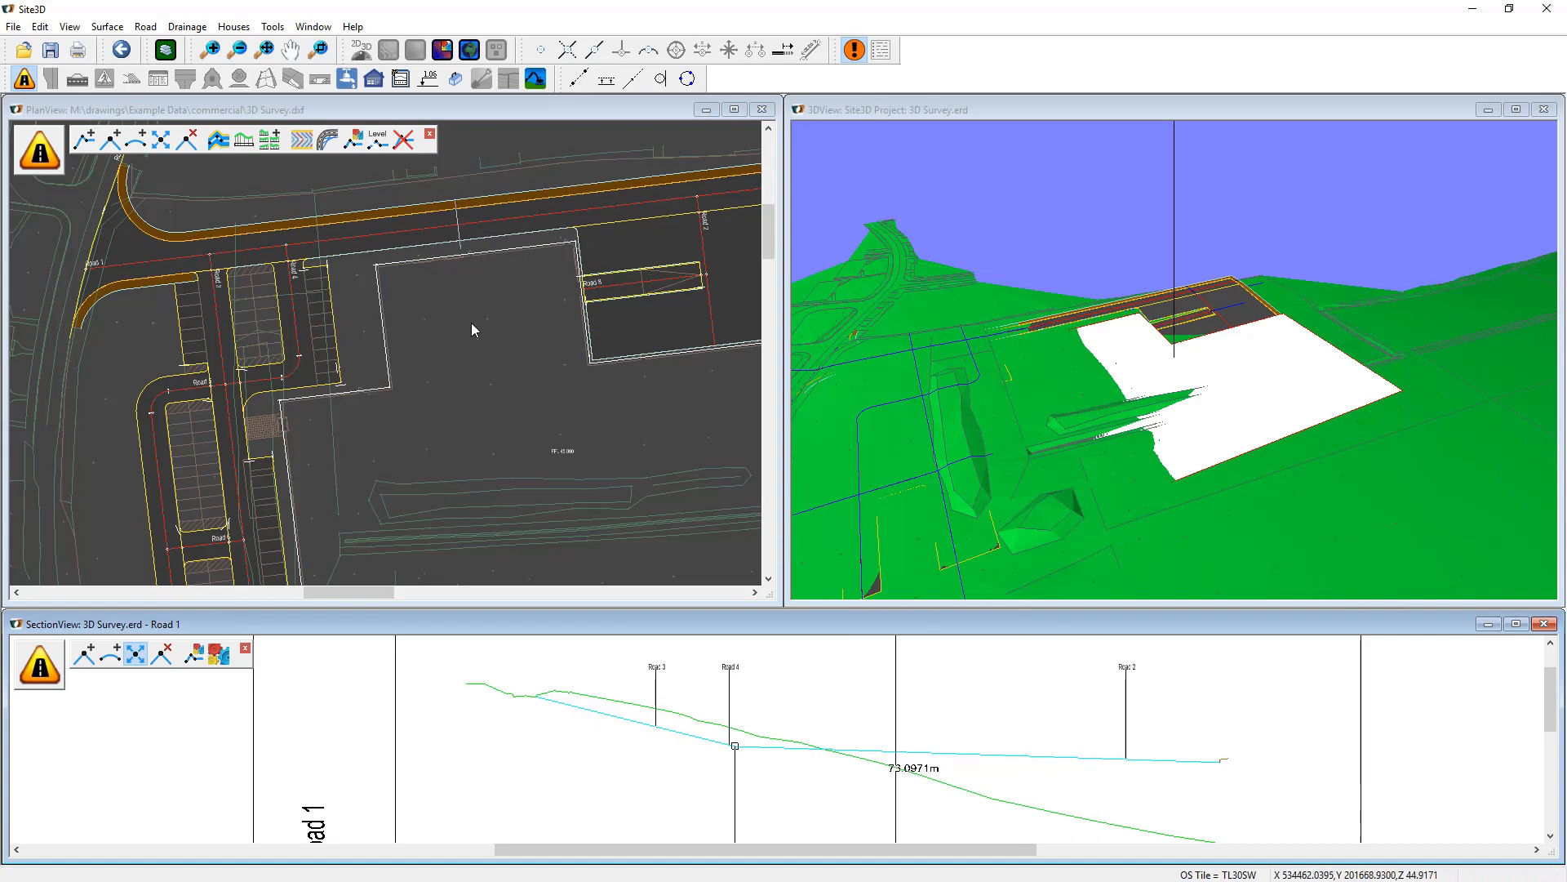
# Add a vertical curve about 26 m long at Road 1's intersection point beside the Road 4 junction.
pyautogui.click(110, 653)
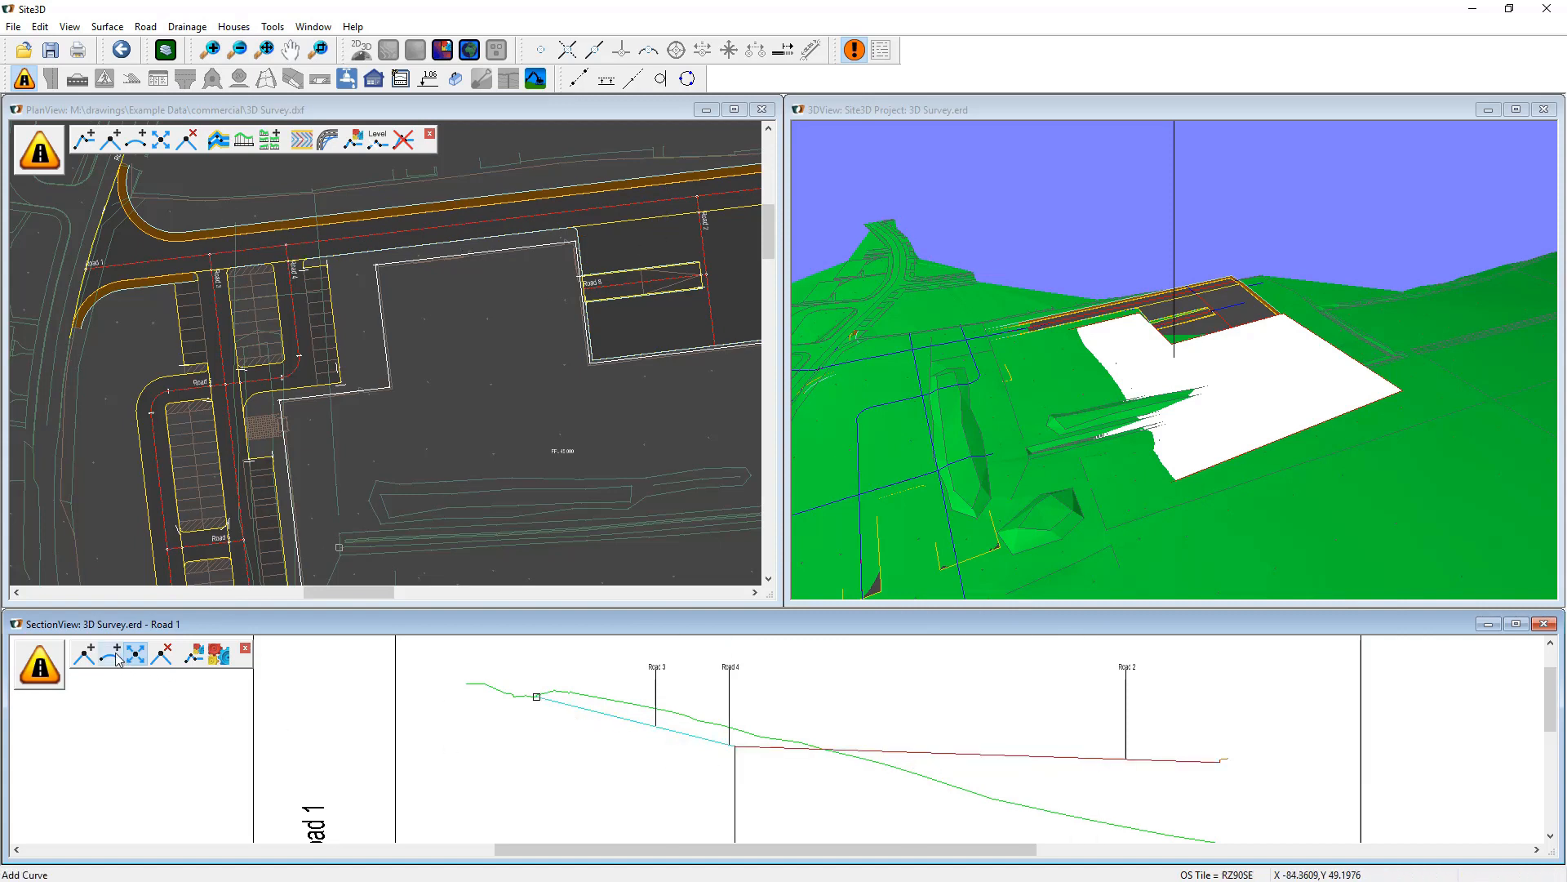
pyautogui.click(736, 751)
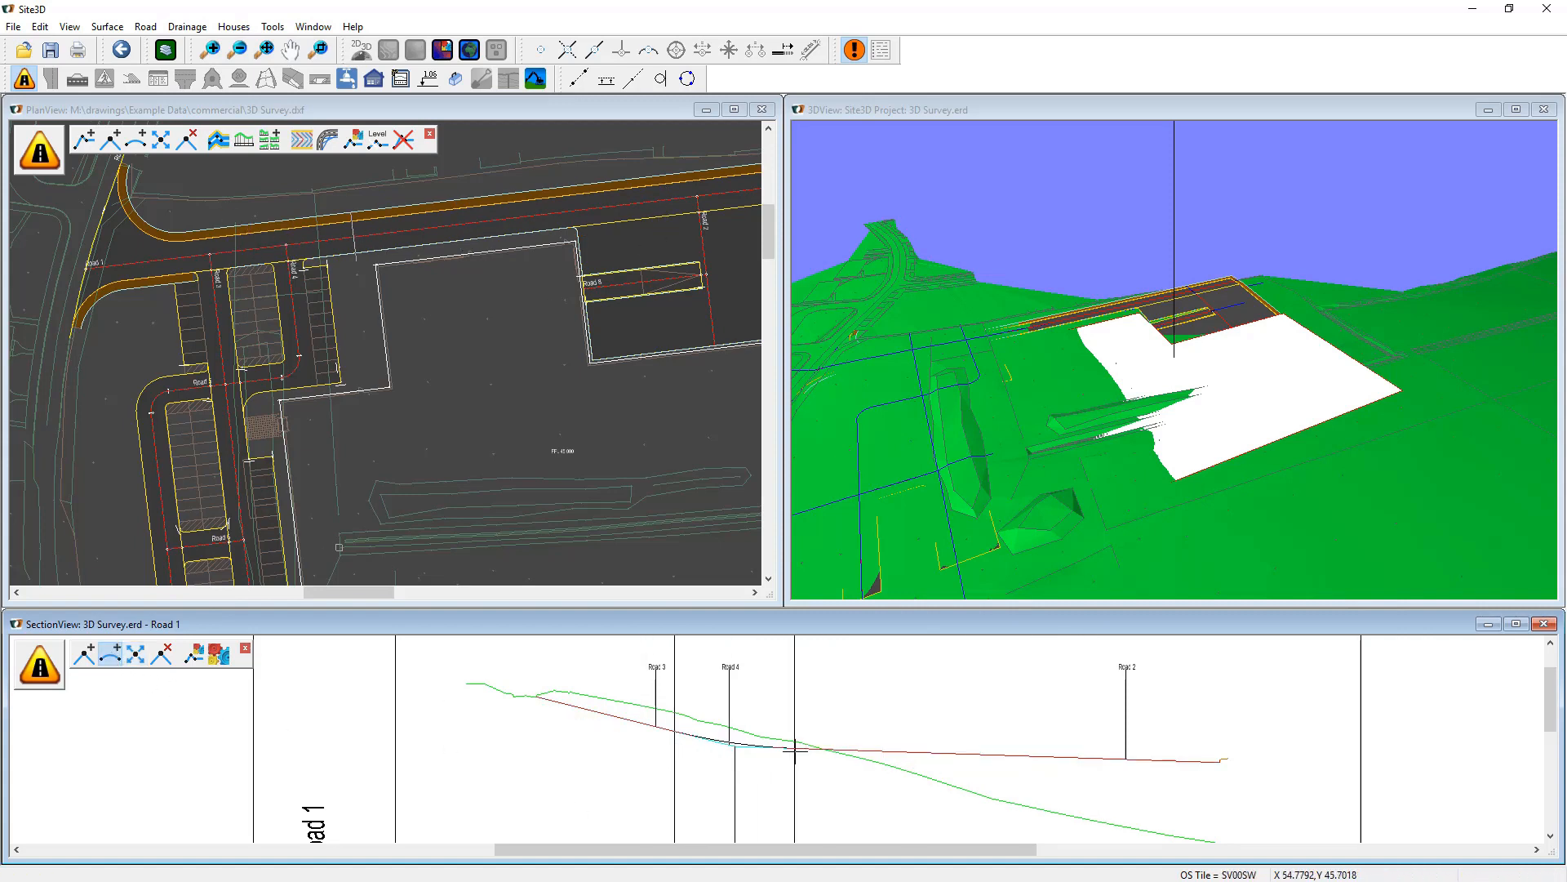
pyautogui.click(795, 748)
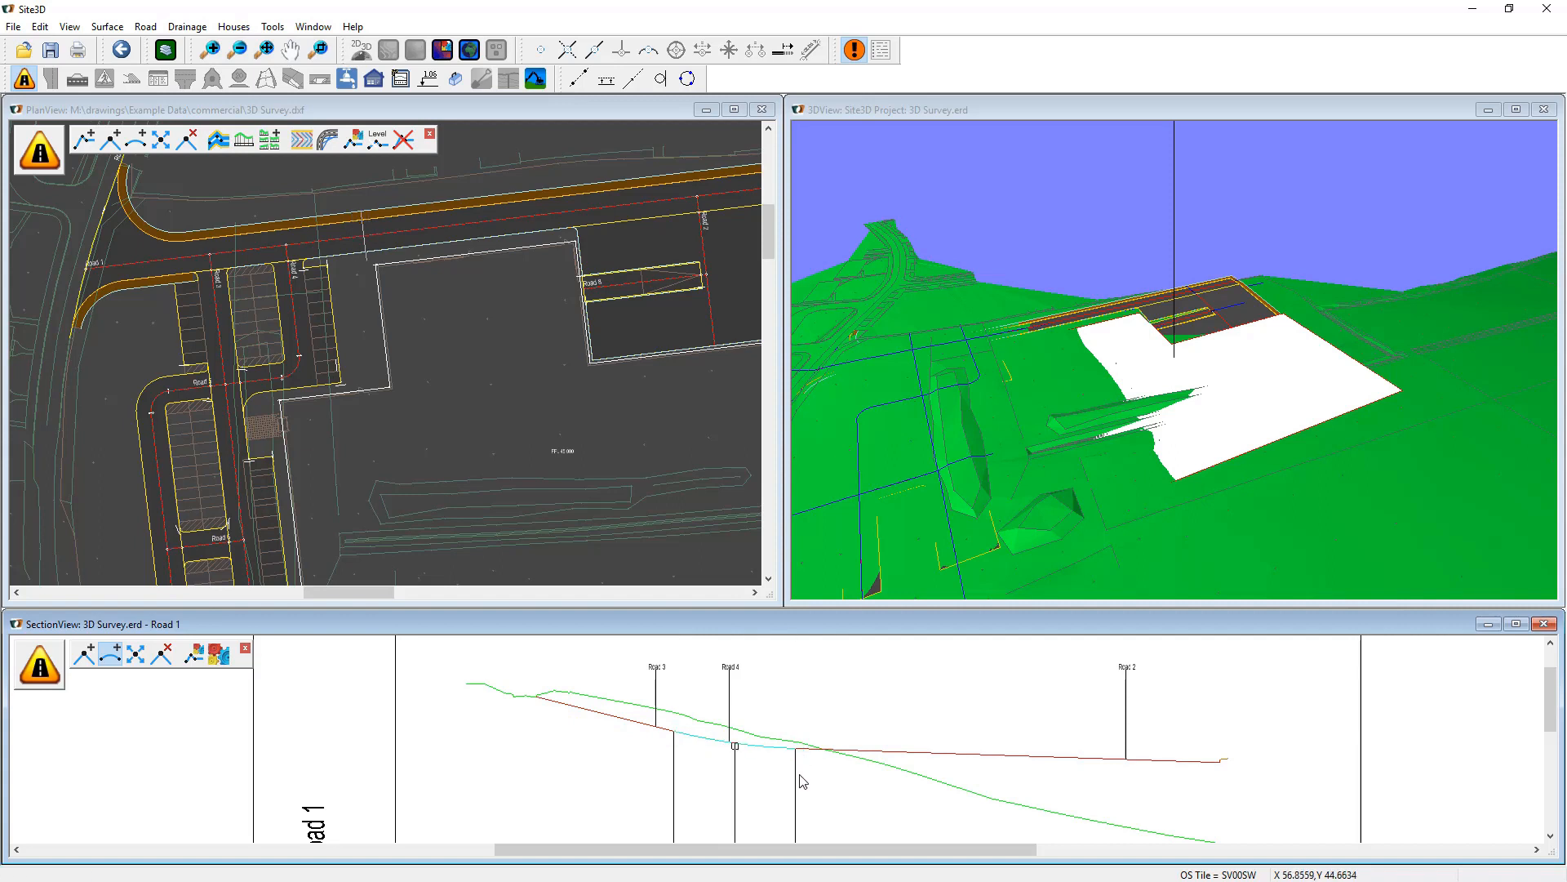
# Lengthen Road 1's vertical curve slightly through its parabolic curve properties and close the longsection.
pyautogui.rightClick(745, 751)
pyautogui.click(702, 748)
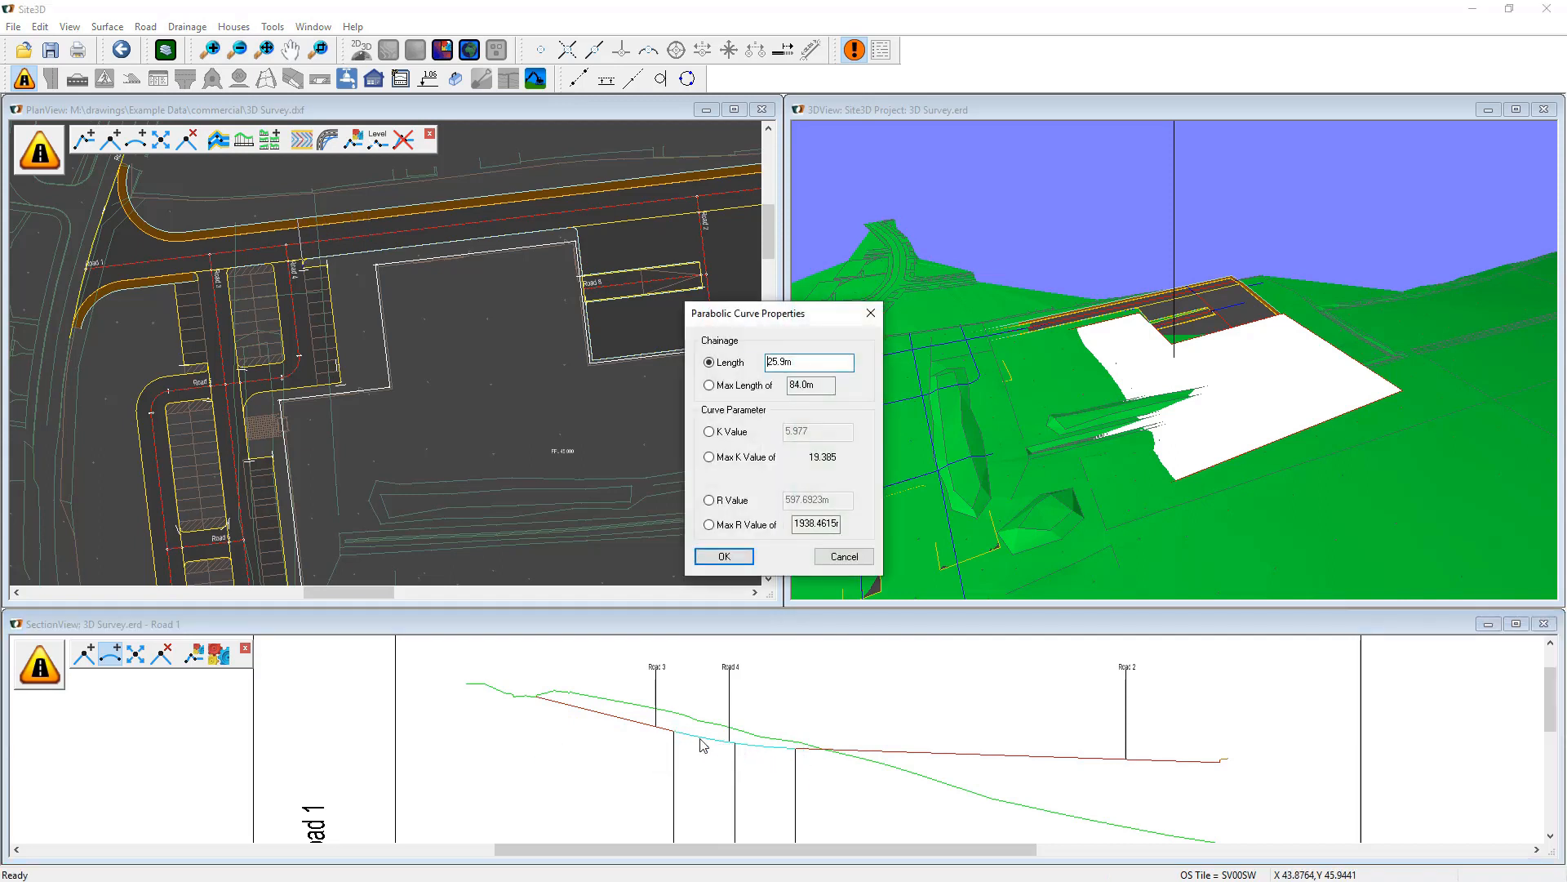
pyautogui.moveTo(808, 361); pyautogui.dragTo(735, 368)
pyautogui.click(724, 557)
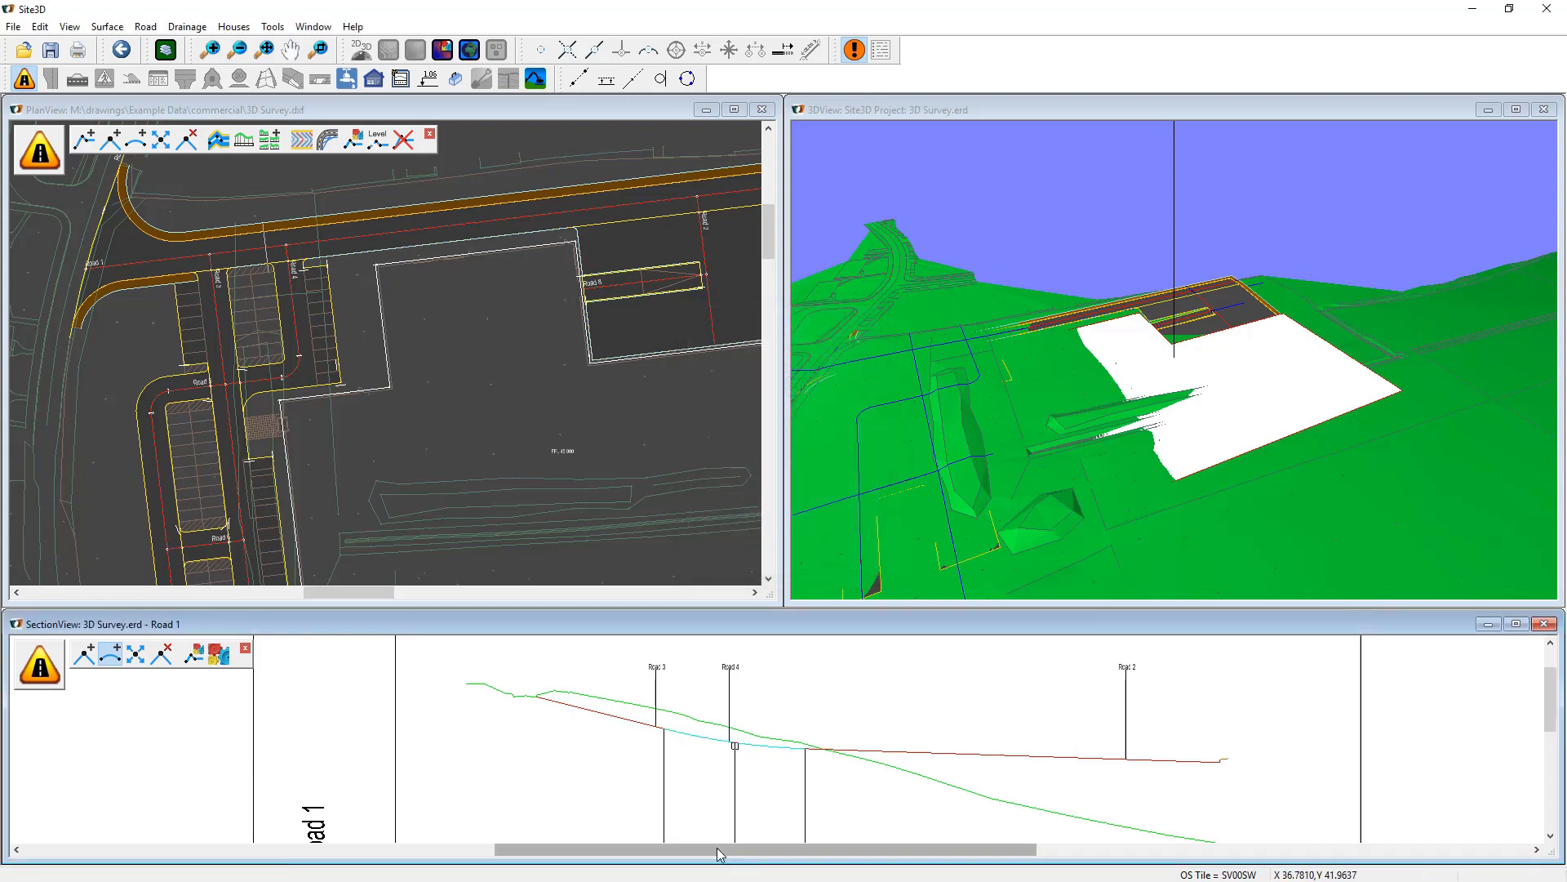
pyautogui.click(1543, 625)
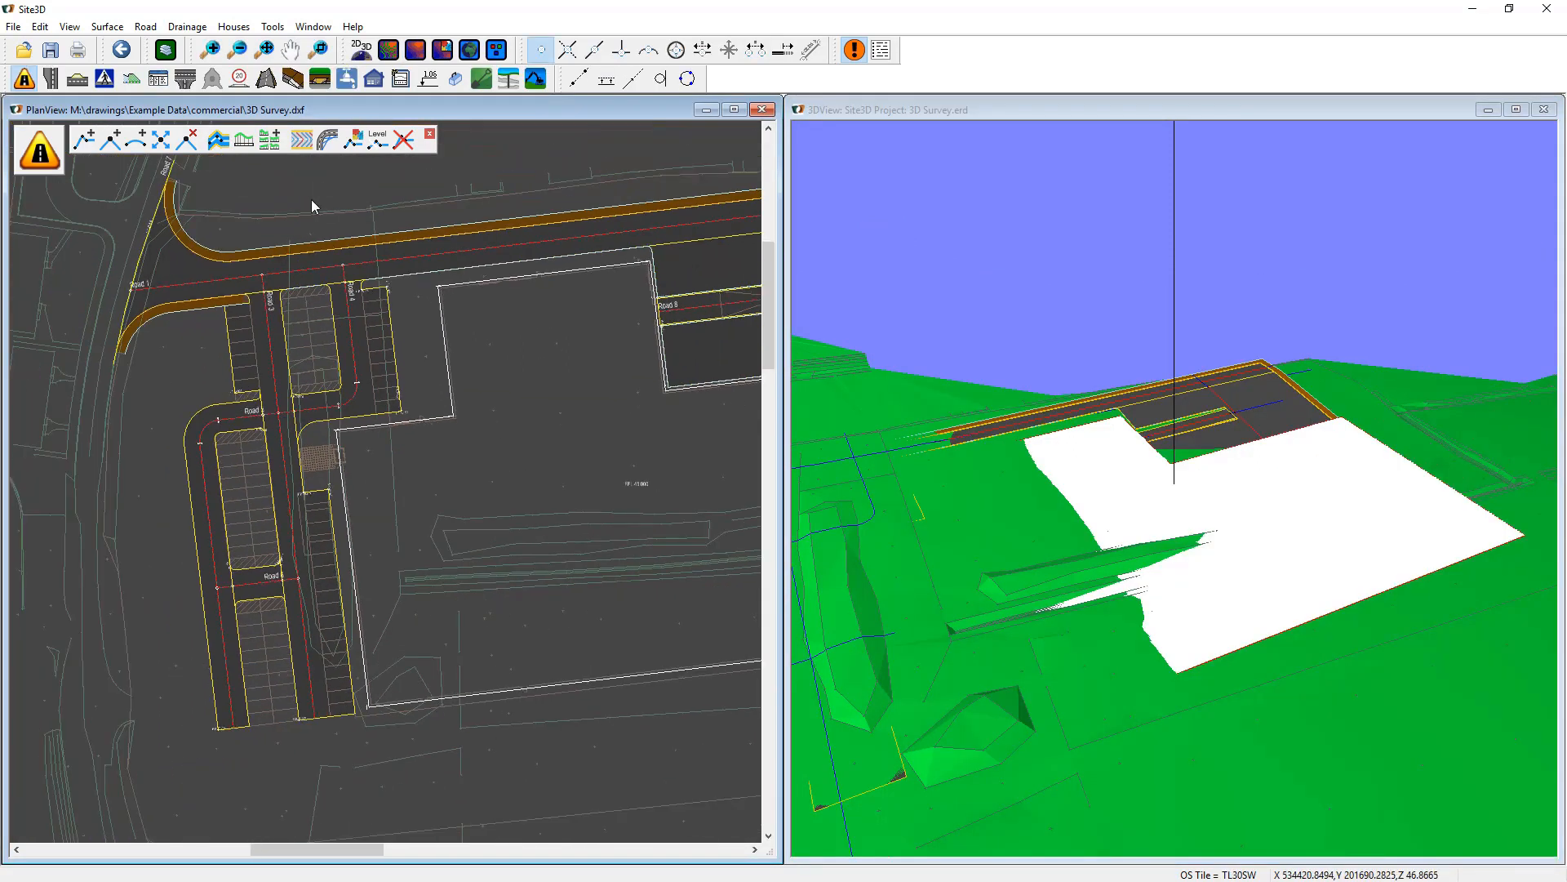
# Enable road contours at a 0.1 interval with a prominent contour every 5.
pyautogui.moveTo(463, 340); pyautogui.dragTo(354, 357, button='middle')
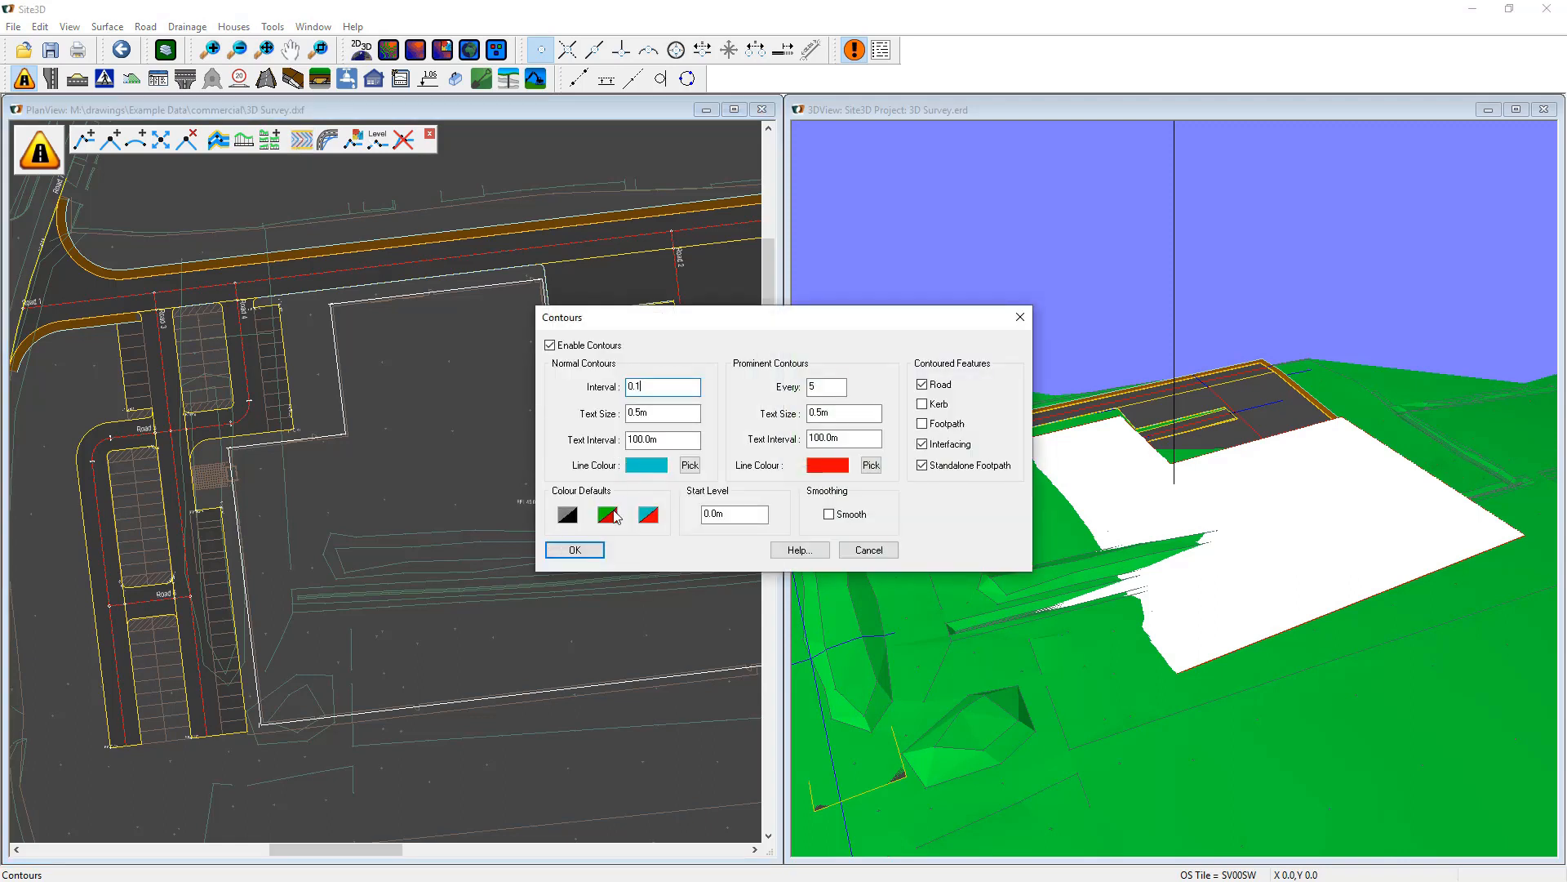
pyautogui.click(597, 558)
pyautogui.scroll(-2, 555, 570)
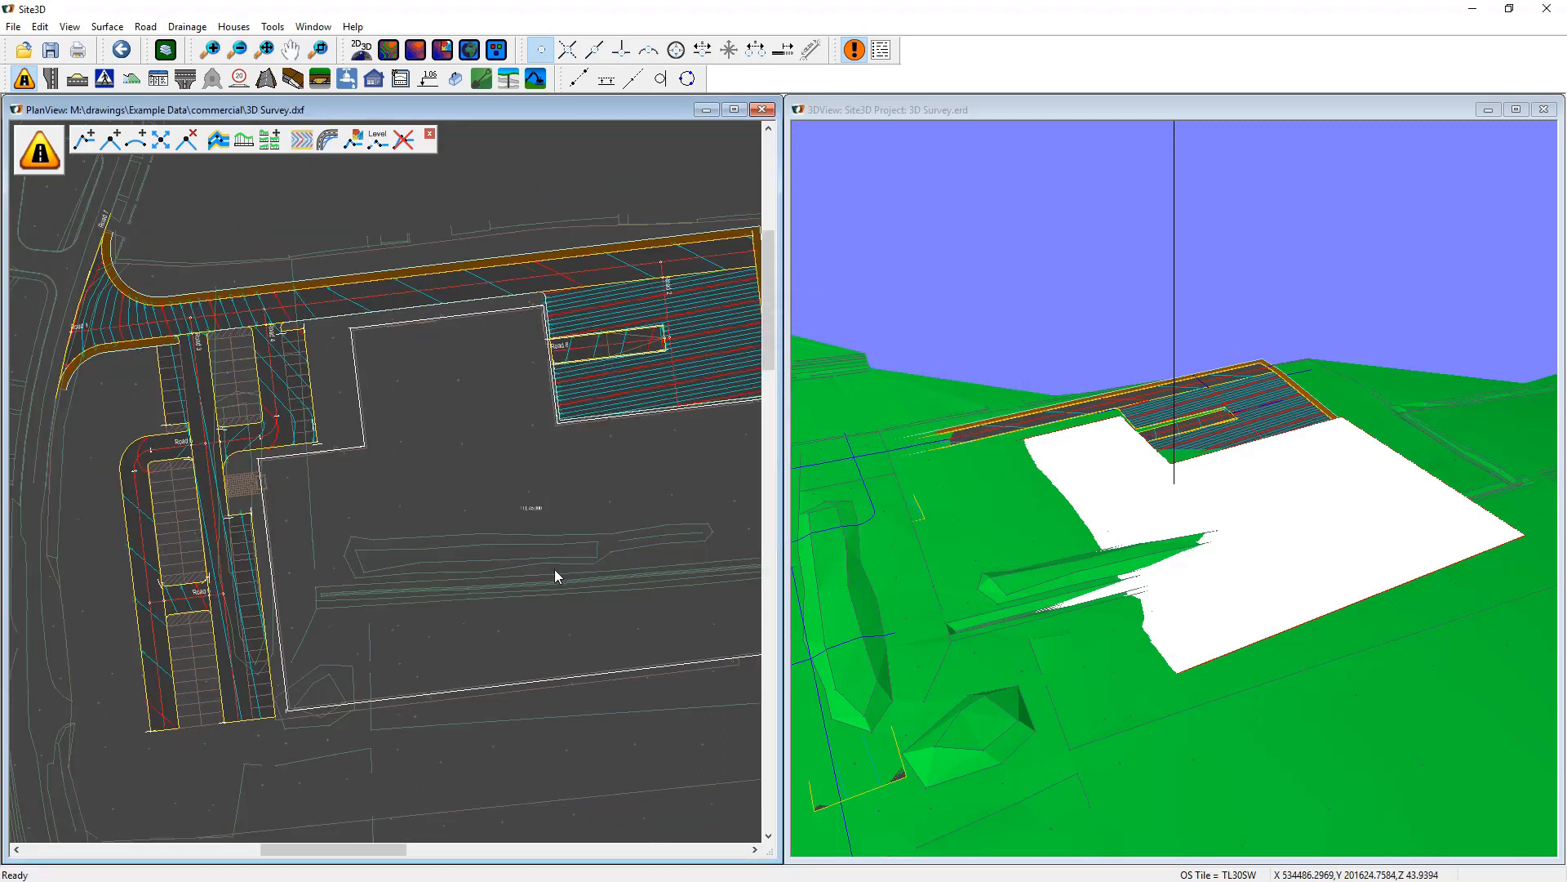
pyautogui.moveTo(548, 558); pyautogui.dragTo(515, 571, button='middle')
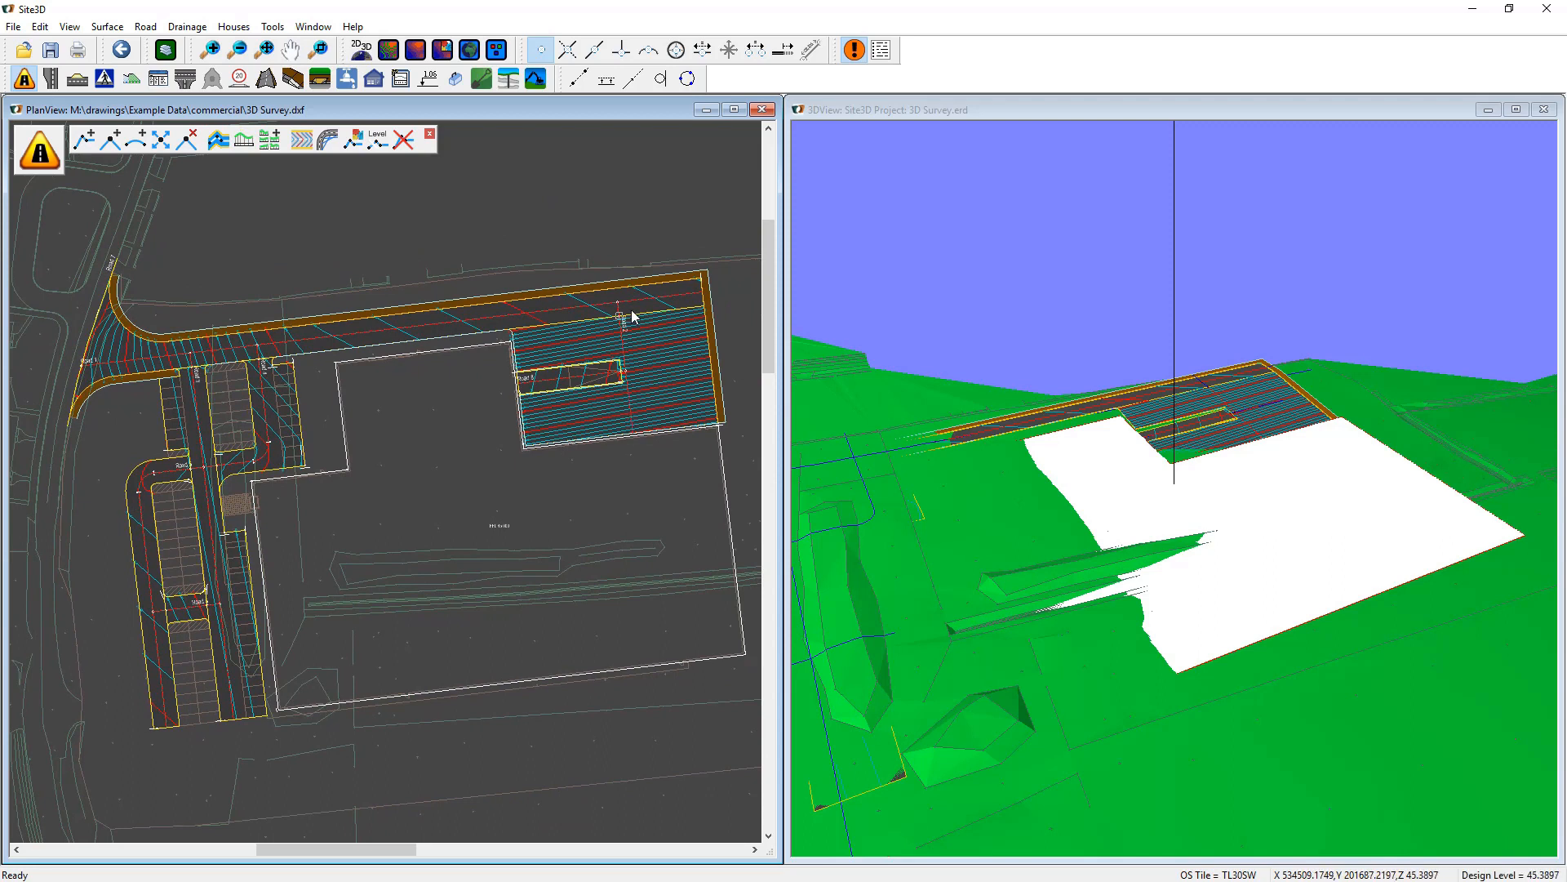
# Open Road 2's longsection and raise its end point to just below the warehouse floor level.
pyautogui.click(239, 134)
pyautogui.click(625, 349)
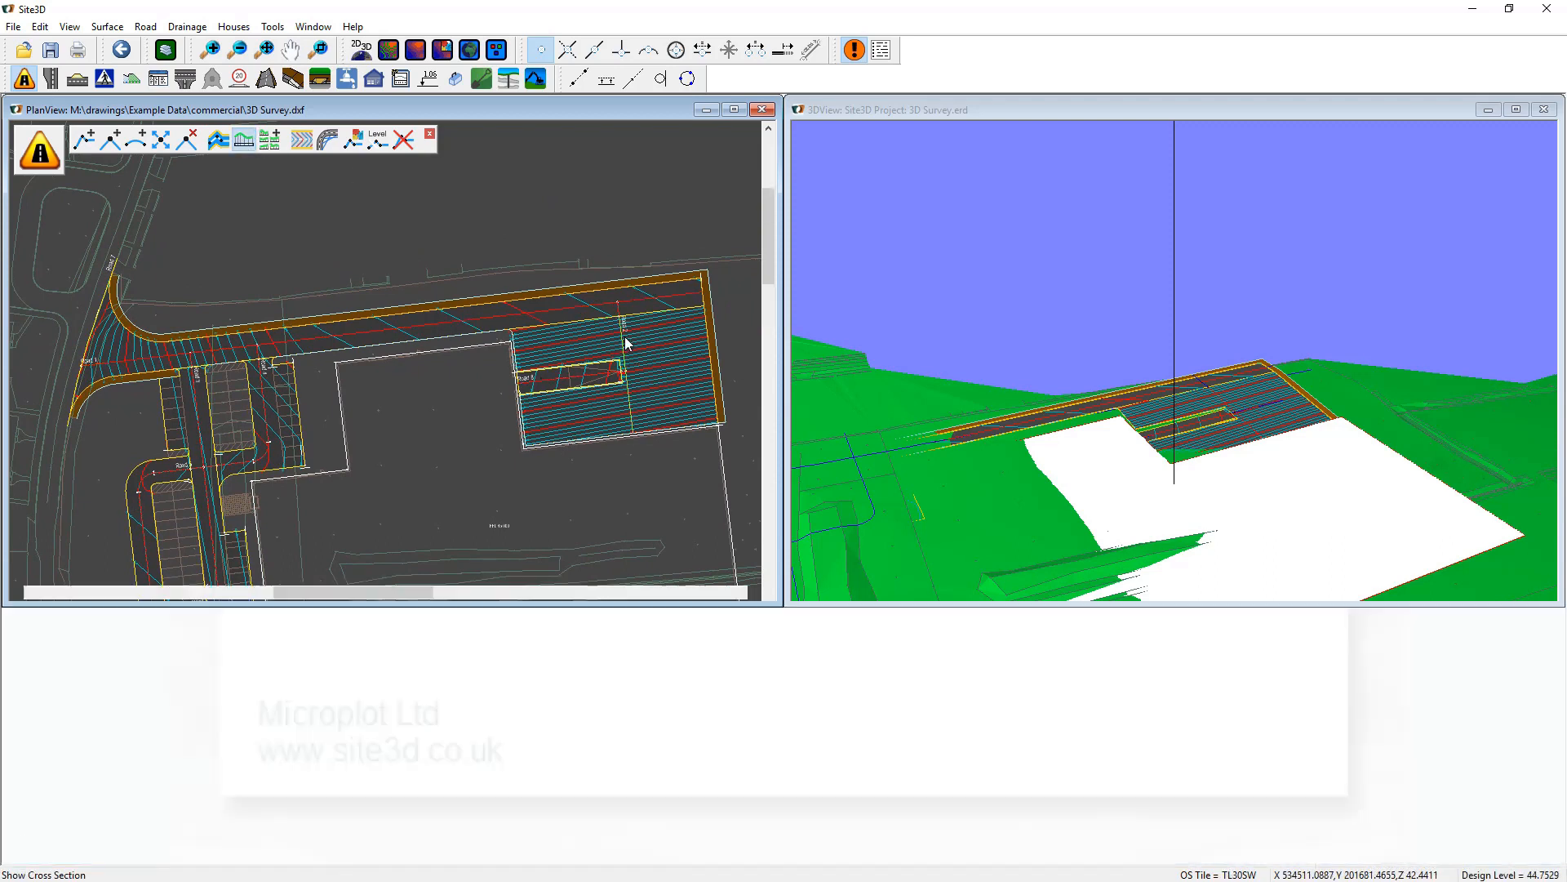
pyautogui.scroll(5, 808, 694)
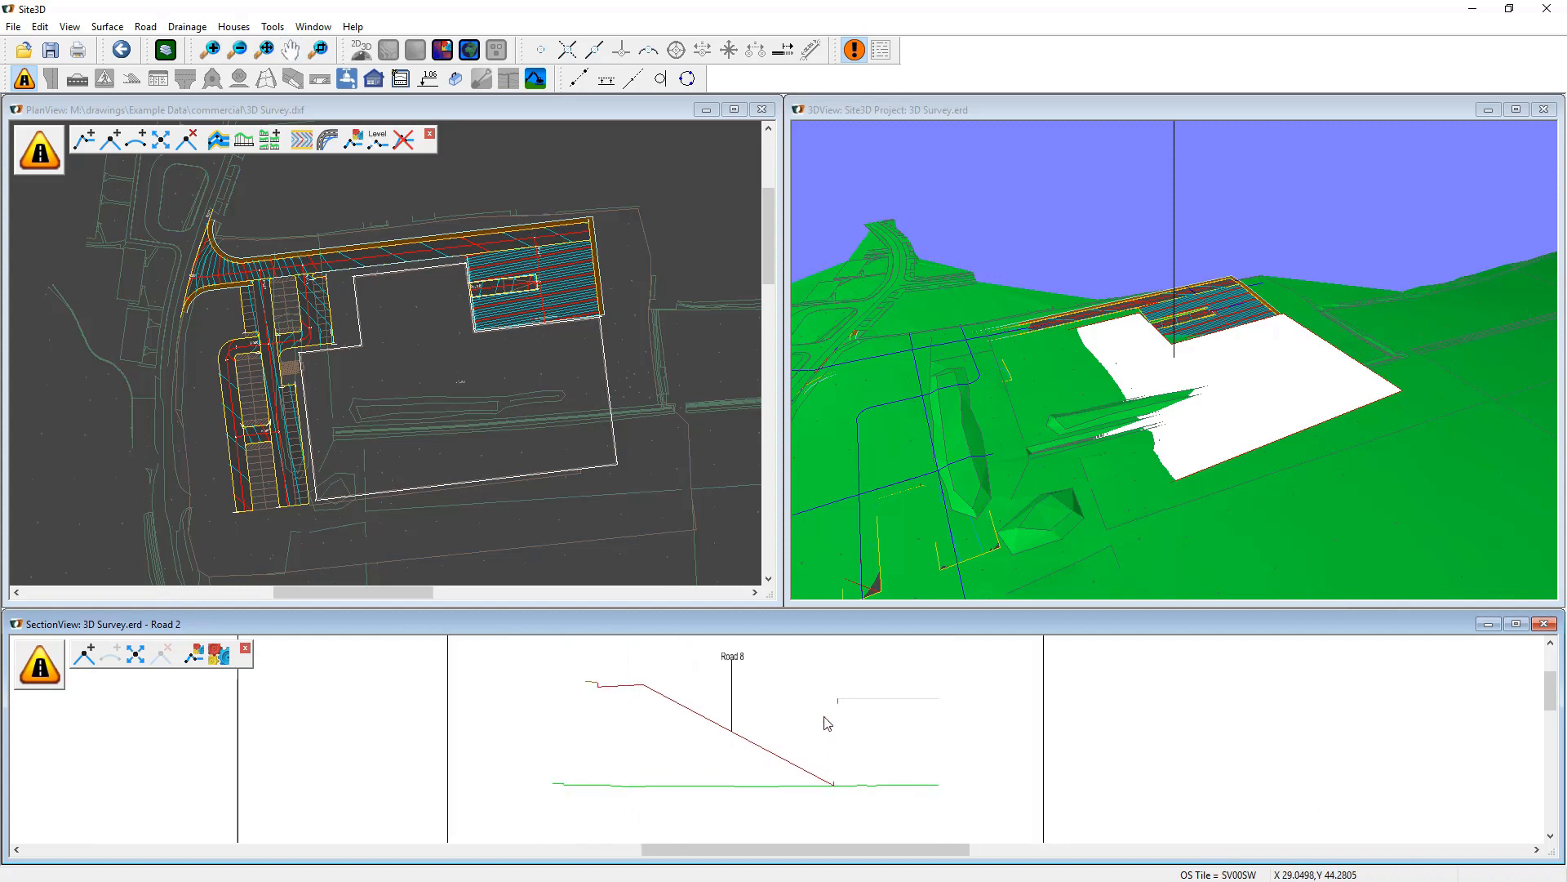
pyautogui.click(135, 653)
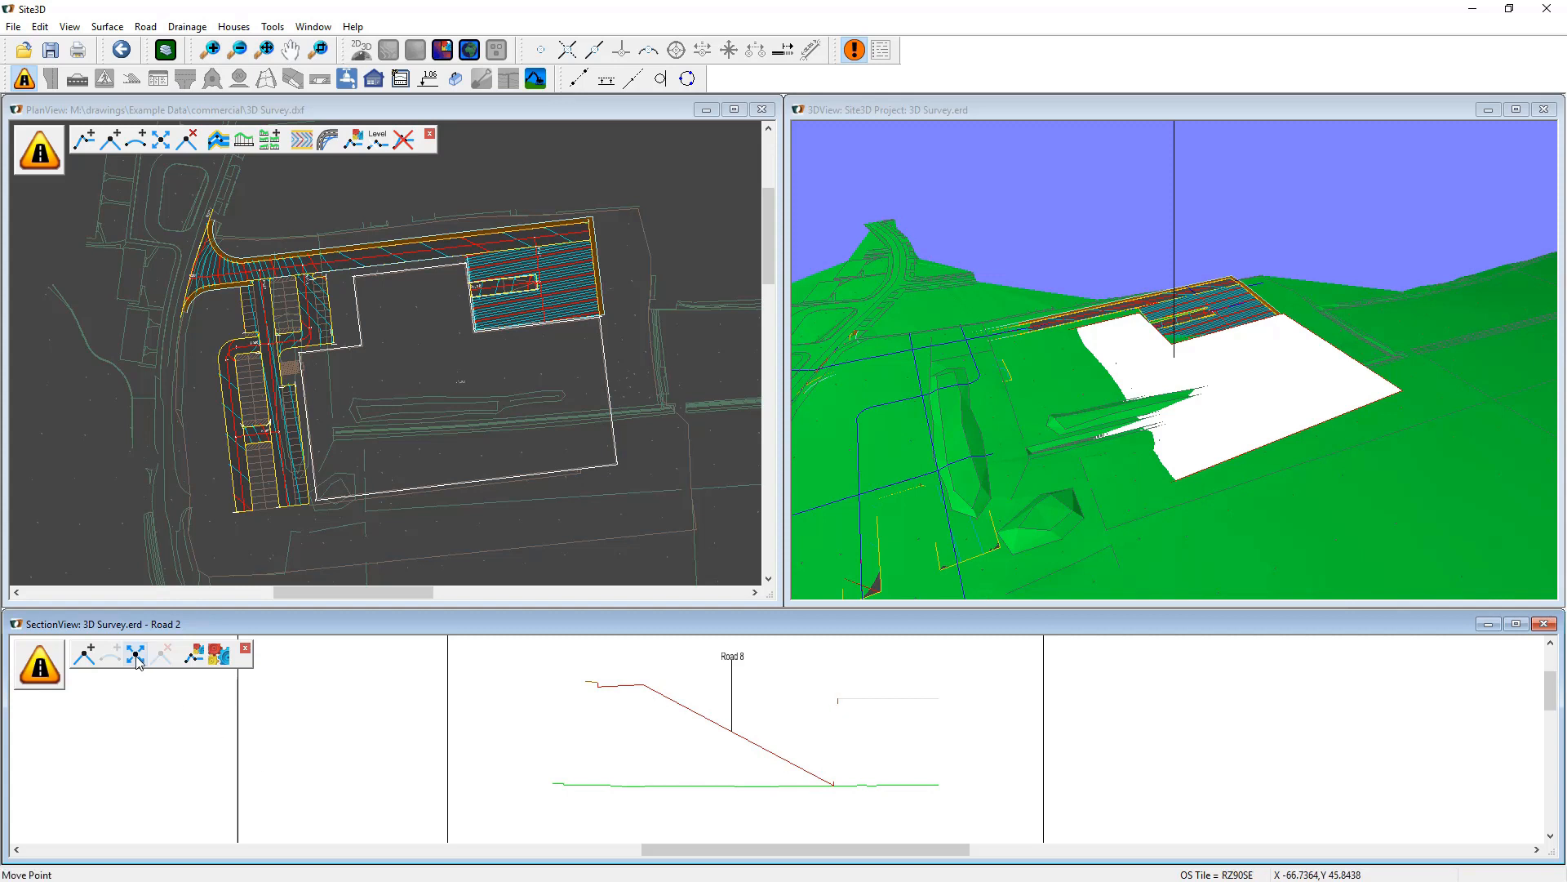
pyautogui.scroll(2, 826, 763)
pyautogui.click(844, 791)
pyautogui.moveTo(844, 792); pyautogui.dragTo(844, 684)
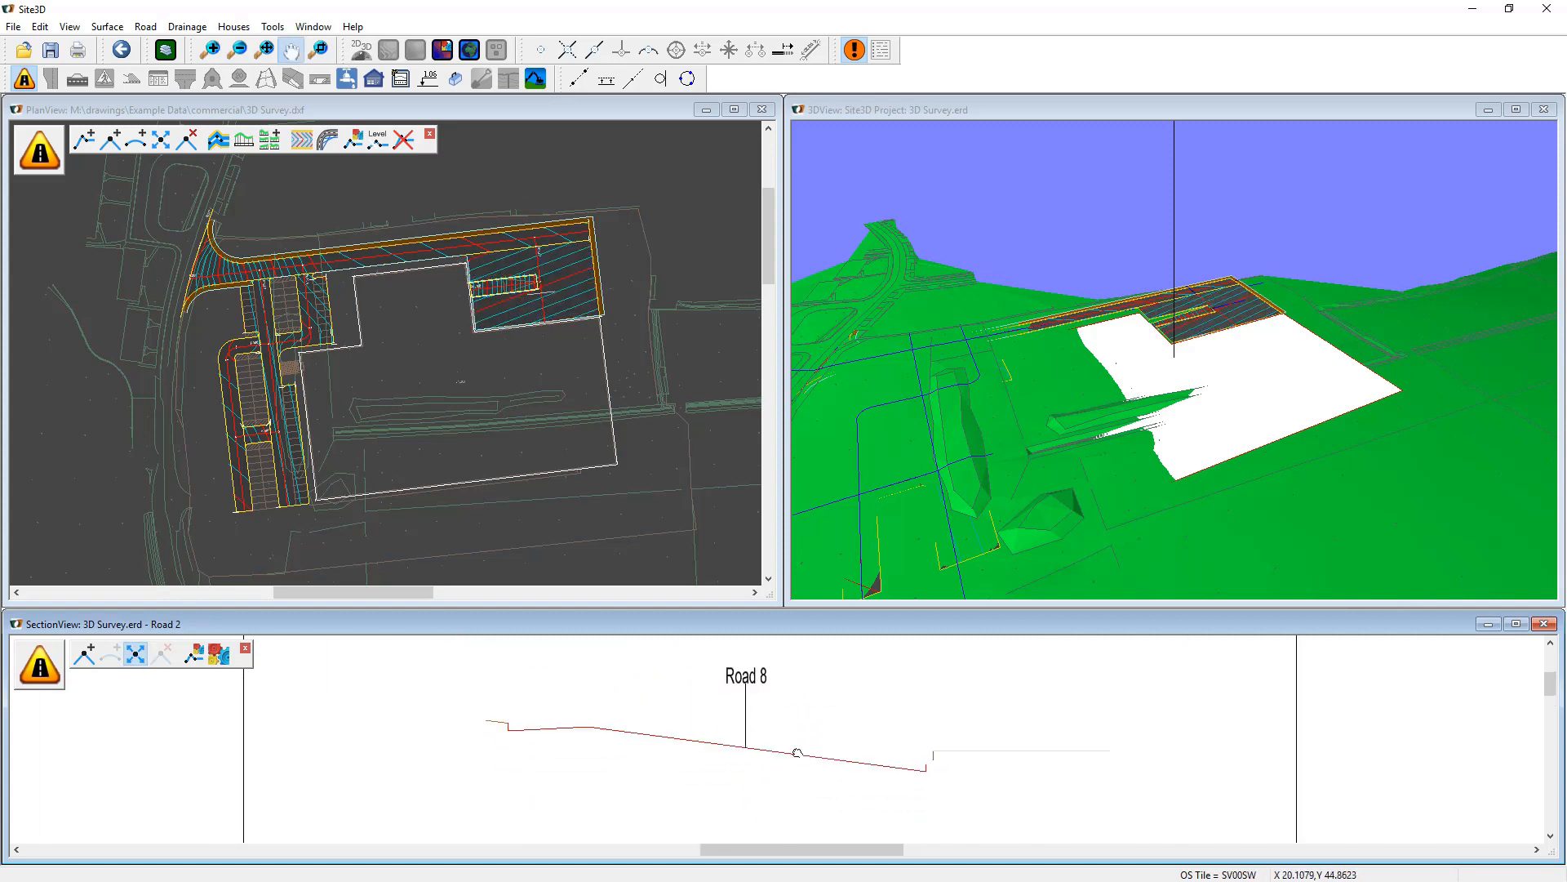
# Check the left gradient at Road 2's end point without changing it, and close the longsection.
pyautogui.click(614, 691)
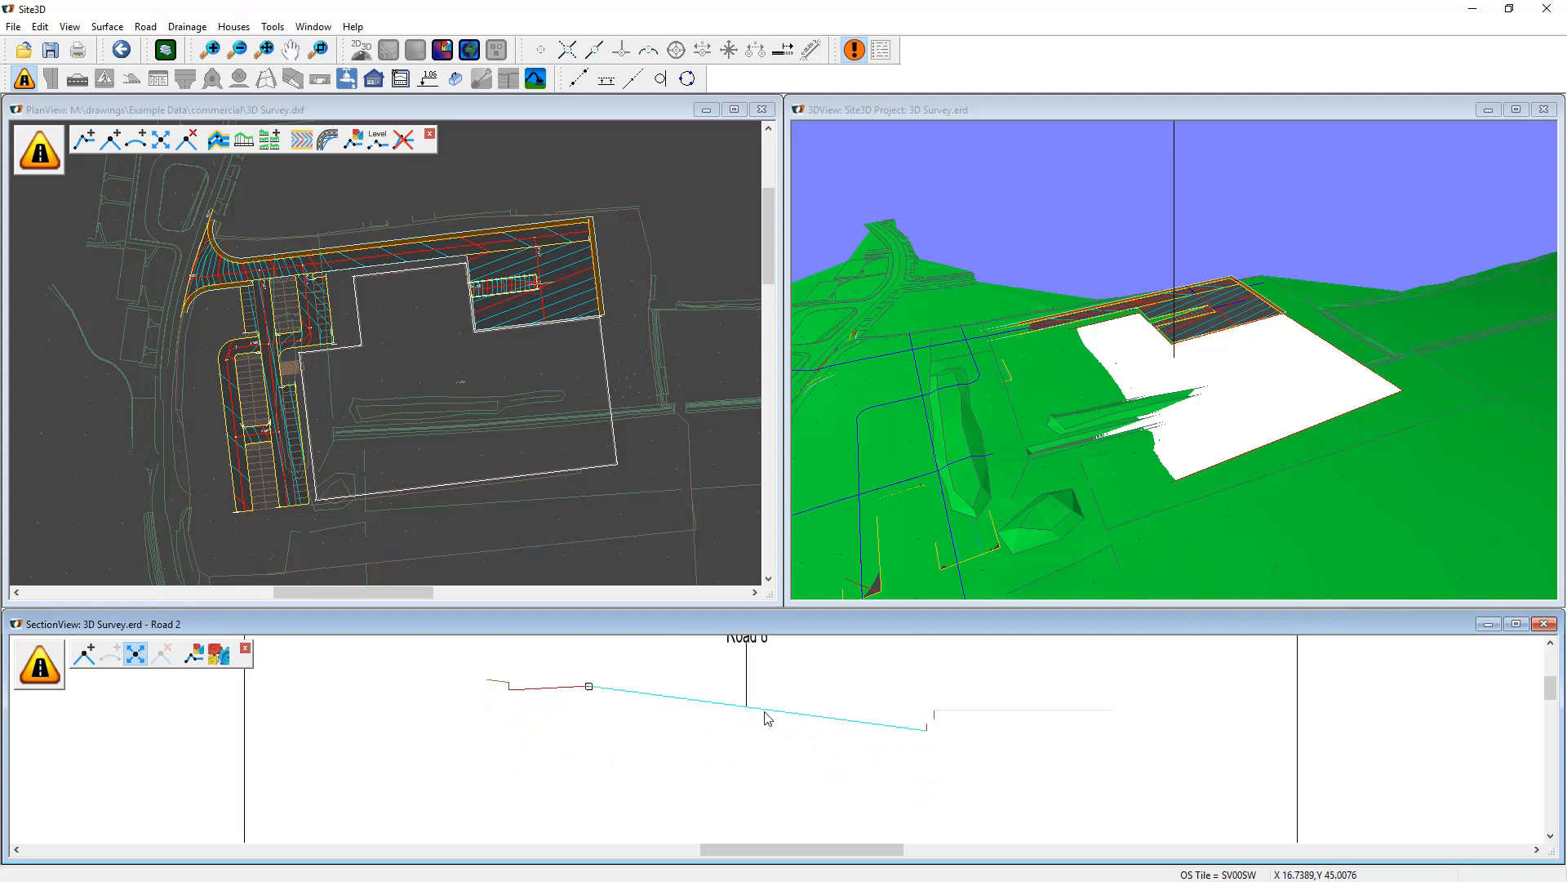
pyautogui.rightClick(928, 732)
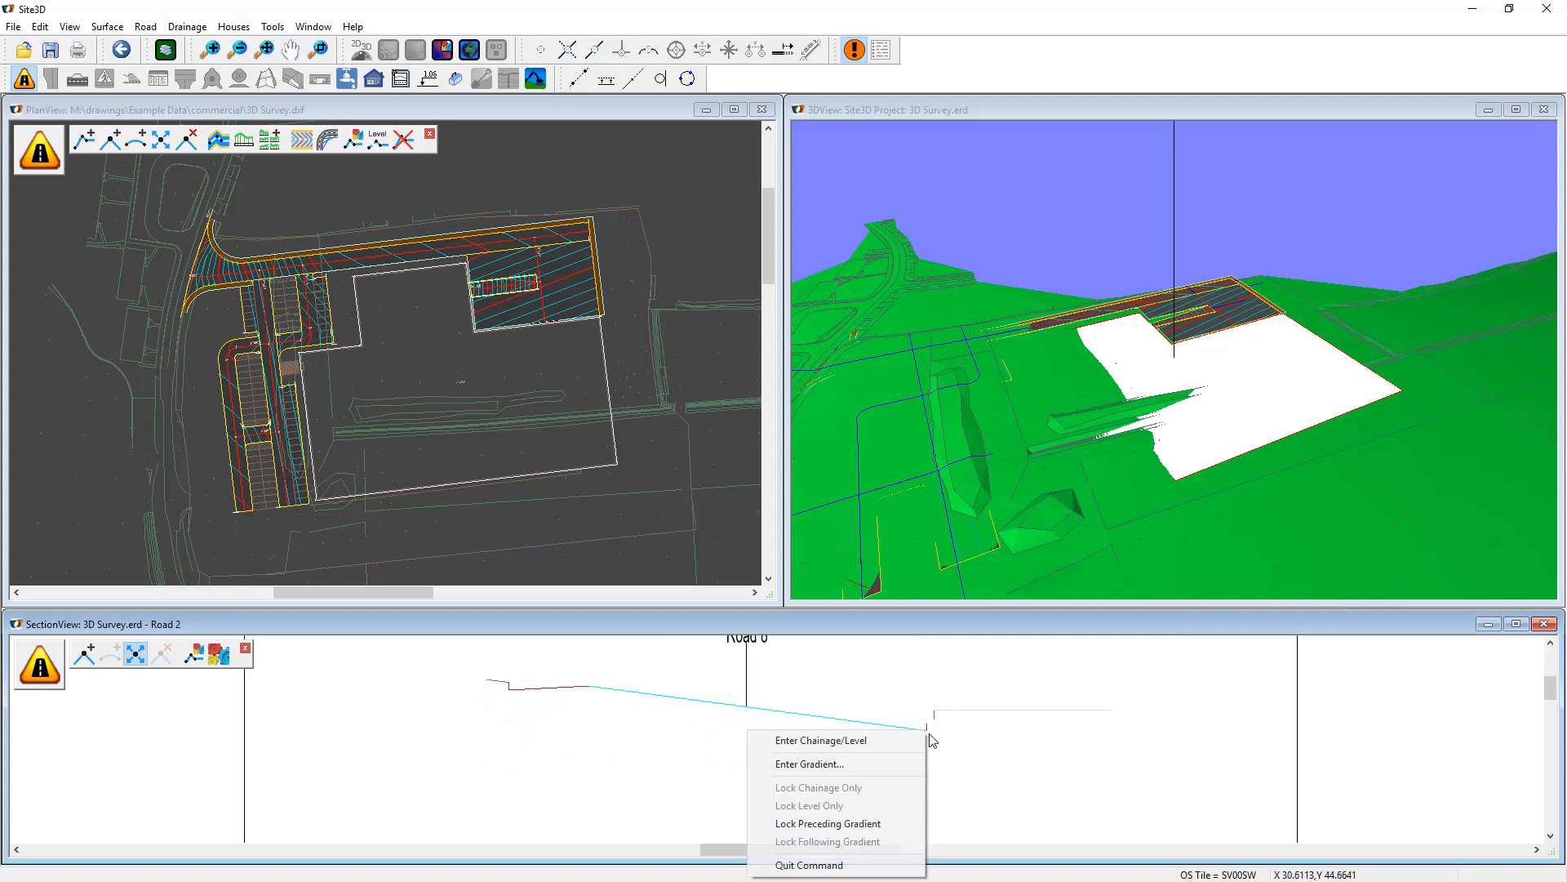
pyautogui.click(921, 759)
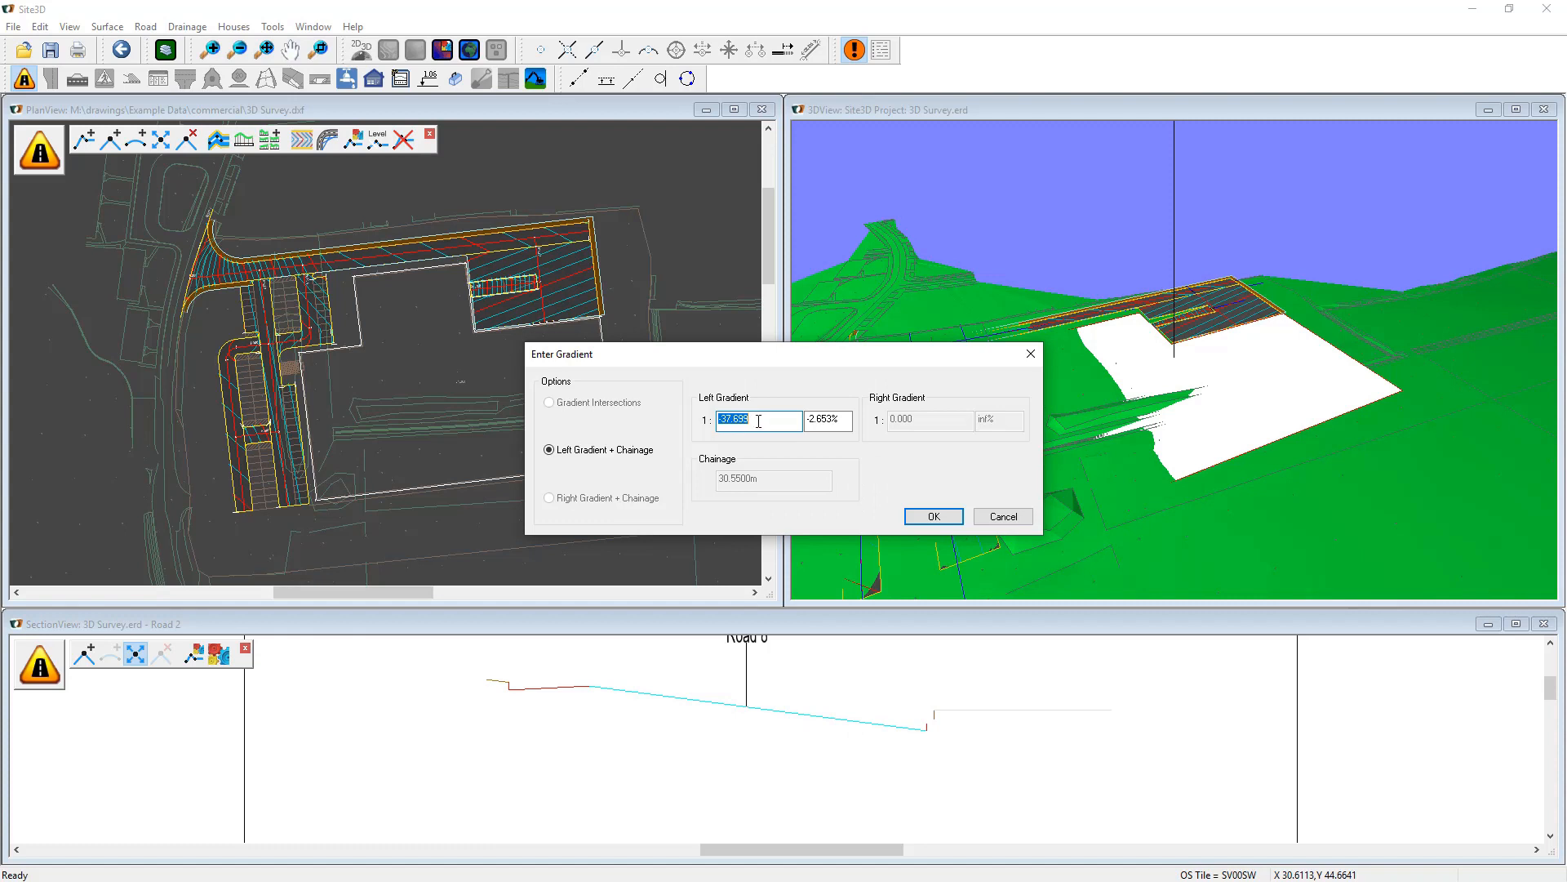
pyautogui.click(988, 514)
pyautogui.rightClick(928, 737)
pyautogui.click(817, 865)
pyautogui.scroll(-3, 776, 800)
pyautogui.moveTo(760, 788); pyautogui.dragTo(746, 753, button='middle')
pyautogui.scroll(1, 749, 740)
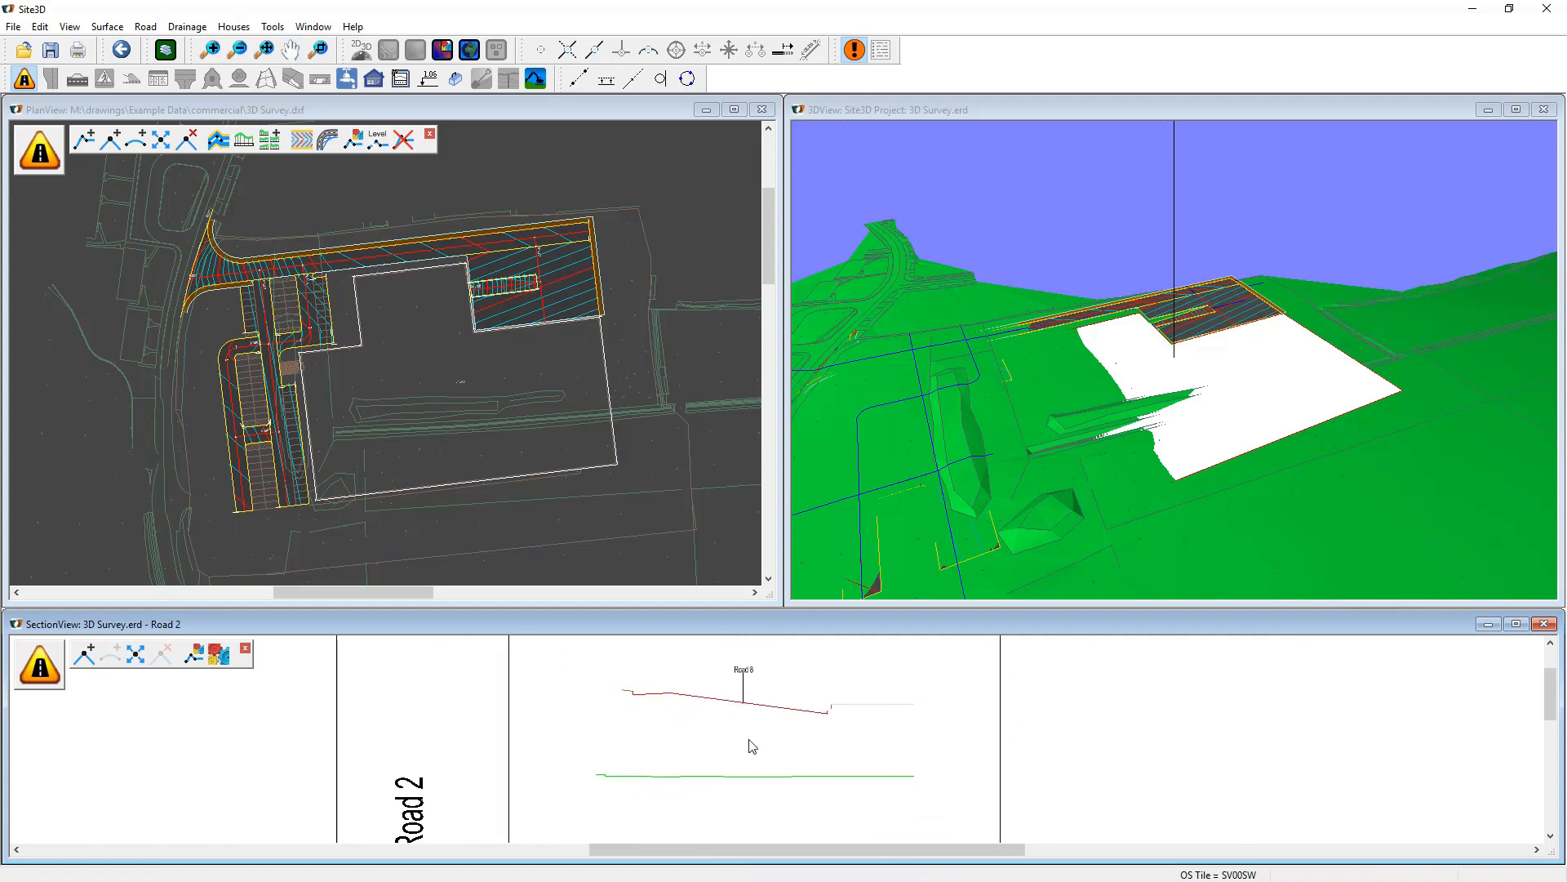
pyautogui.click(1544, 625)
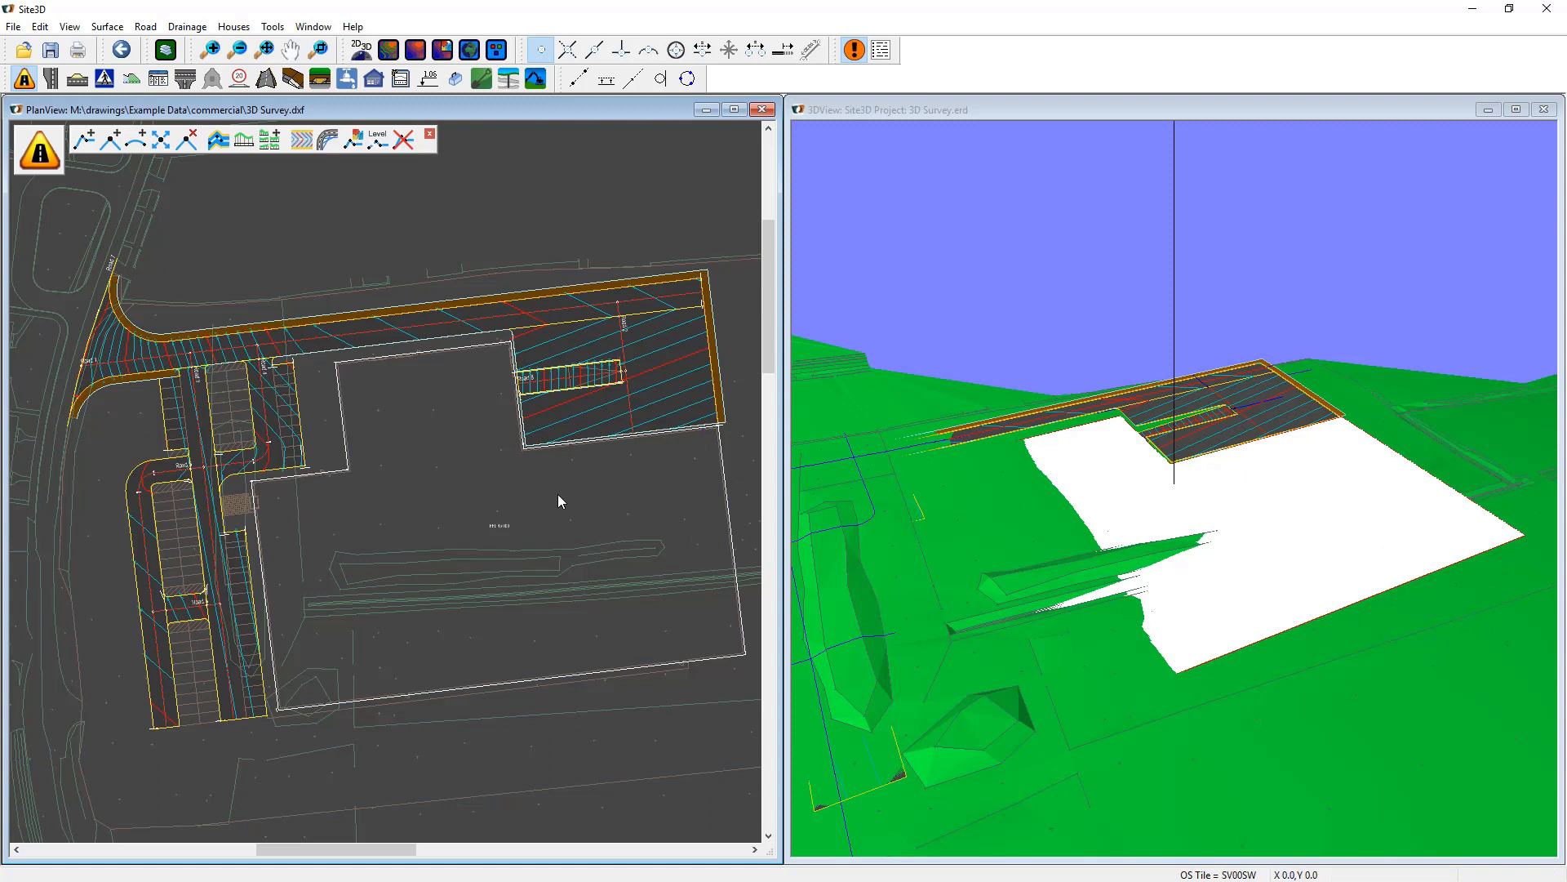
# Examine the contours of the loading yard and the Road 8 ramp in the plan and 3D views.
pyautogui.scroll(1, 561, 395)
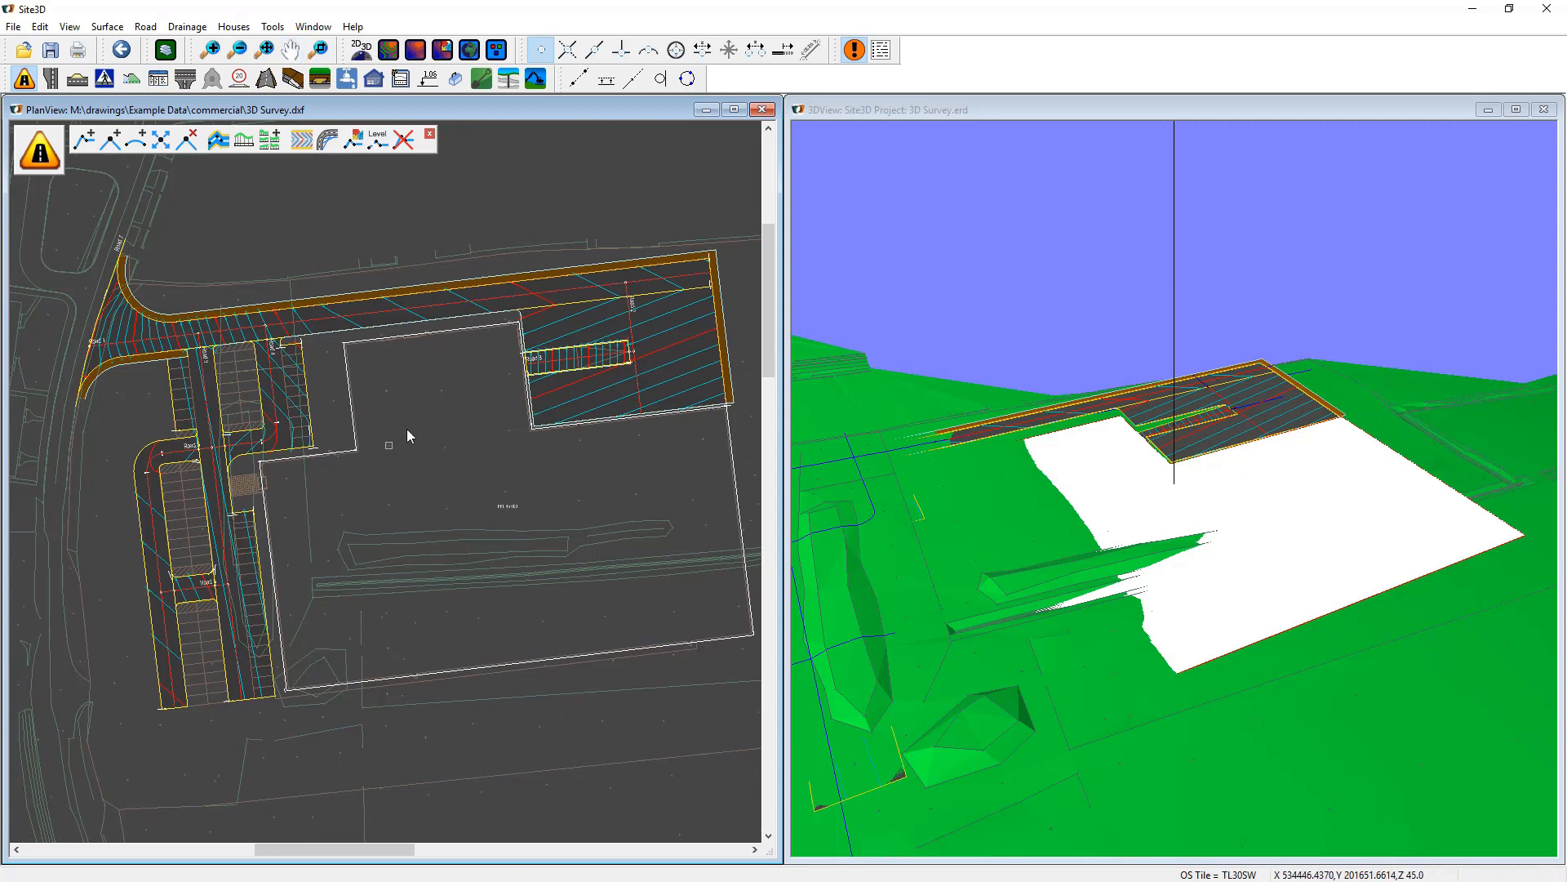
pyautogui.scroll(3, 598, 351)
pyautogui.scroll(1, 597, 351)
pyautogui.click(1214, 514)
pyautogui.scroll(5, 1214, 522)
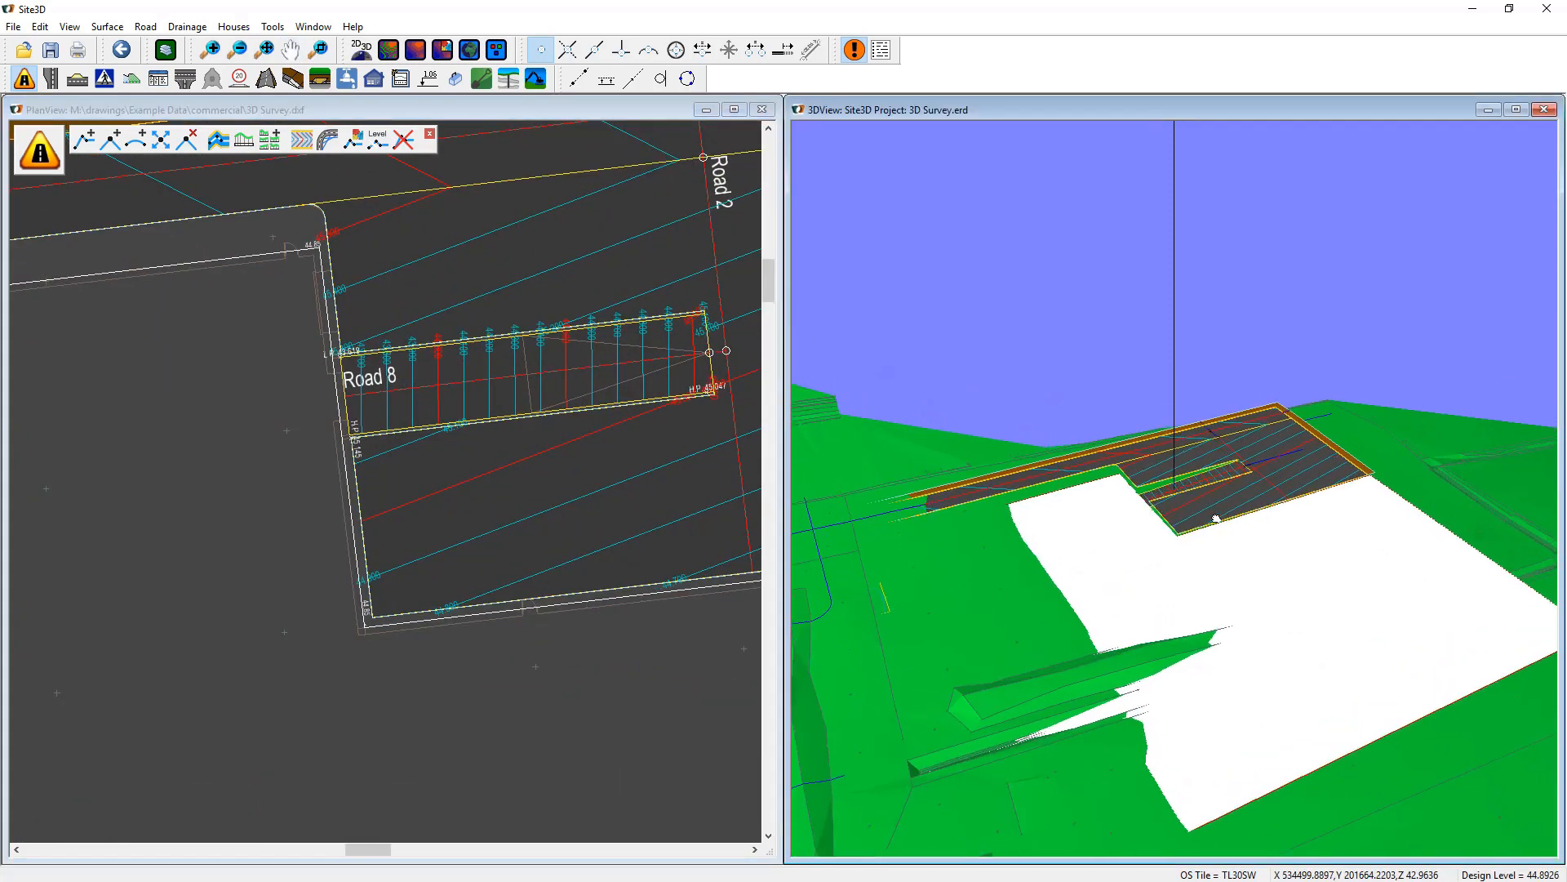
pyautogui.scroll(2, 1214, 531)
pyautogui.moveTo(1214, 560); pyautogui.dragTo(1012, 610)
pyautogui.click(444, 318)
pyautogui.scroll(3, 518, 371)
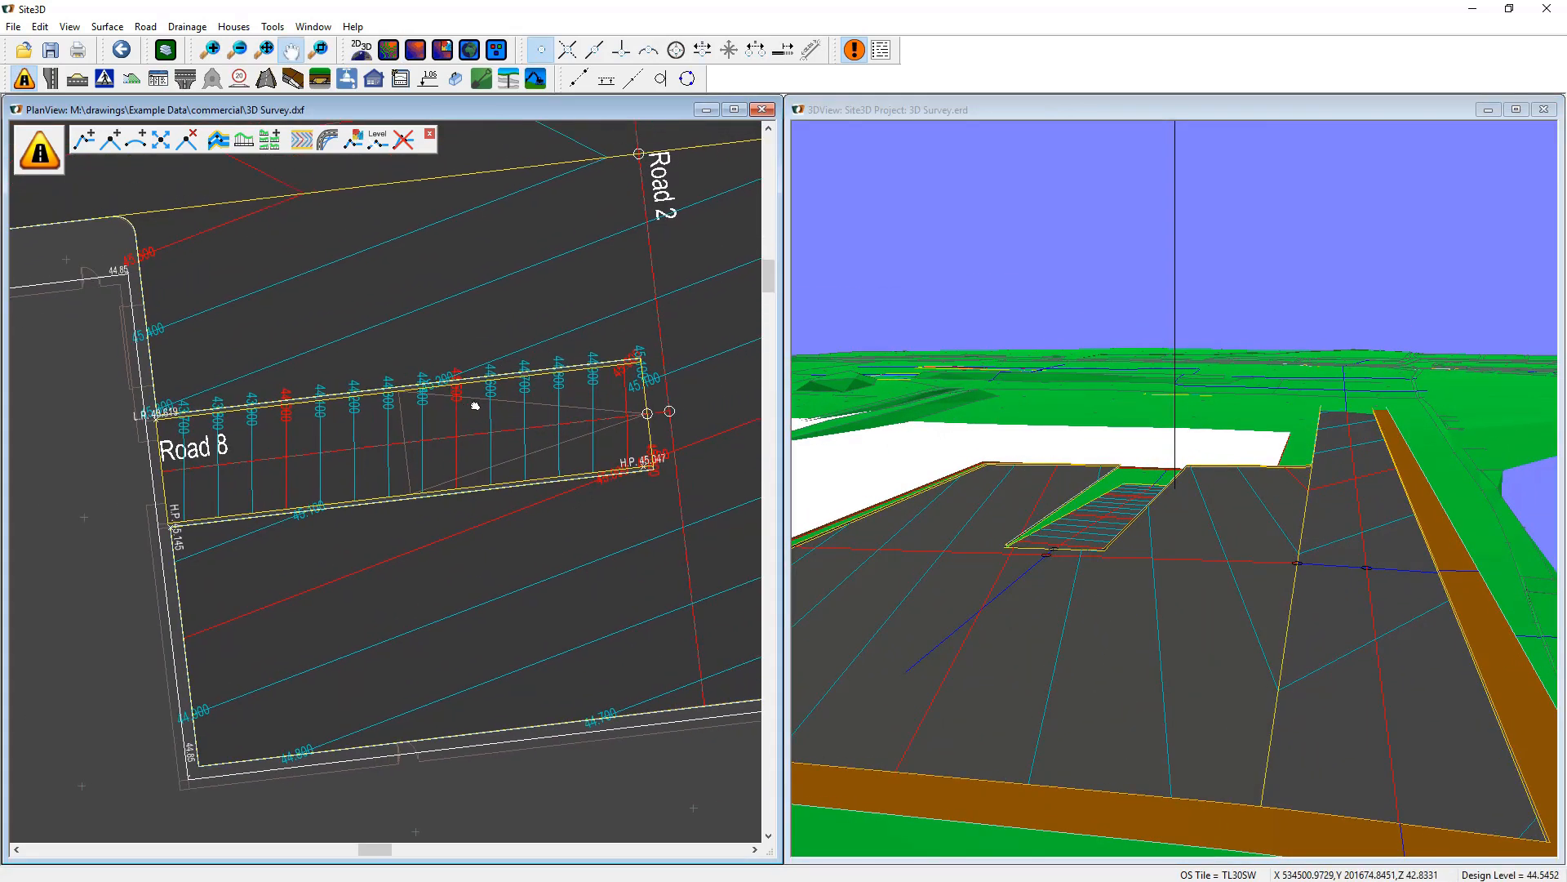
# Open Road 8's longsection and raise the ramp's start point at the warehouse end to just below floor level.
pyautogui.click(246, 142)
pyautogui.click(331, 449)
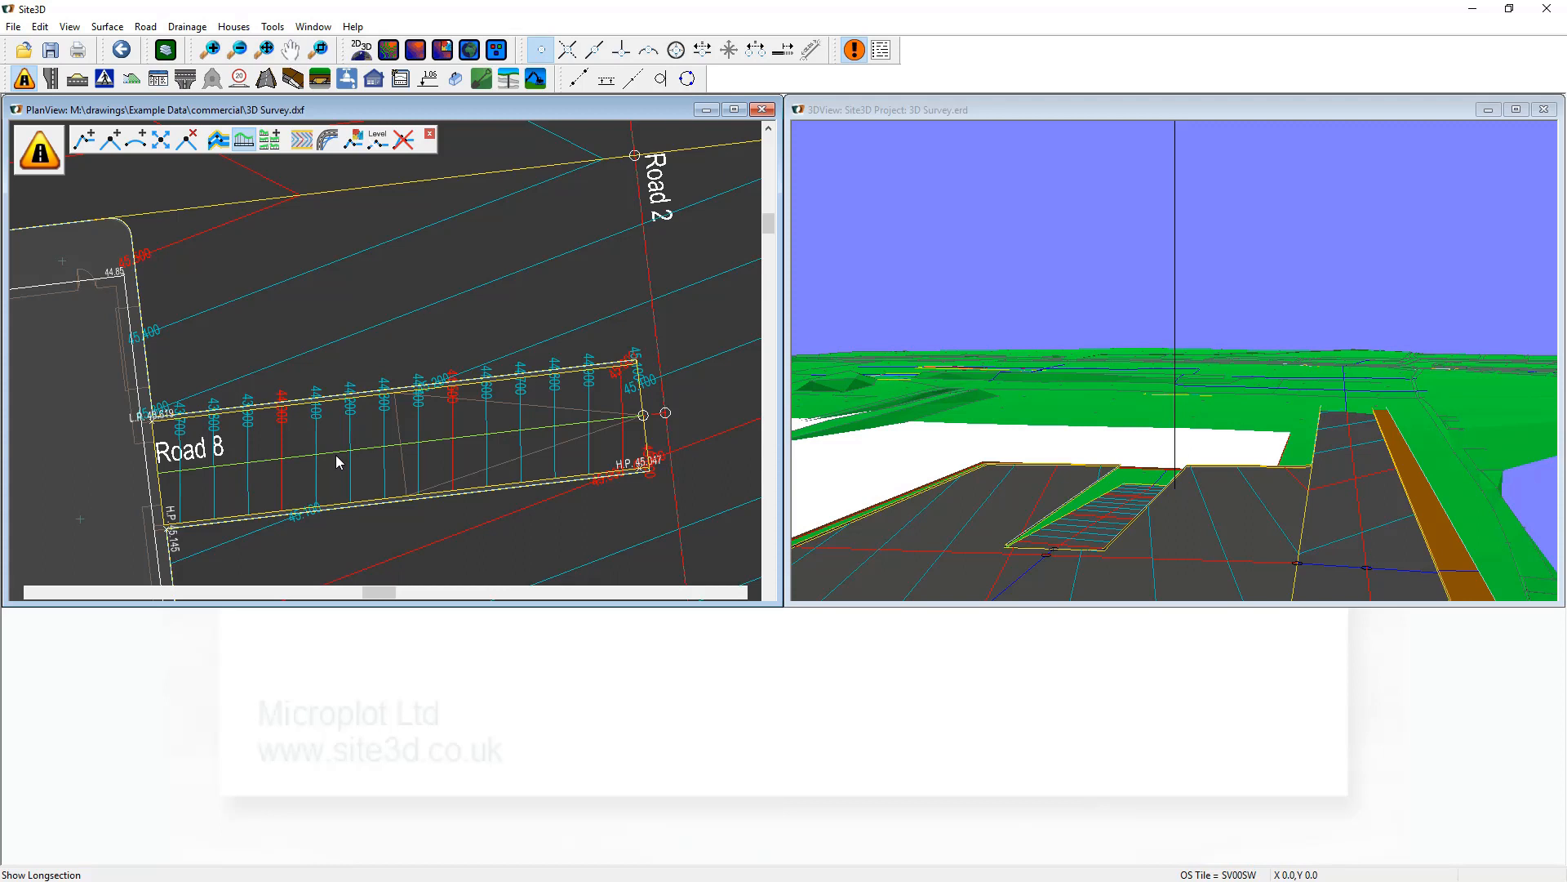
pyautogui.scroll(5, 757, 741)
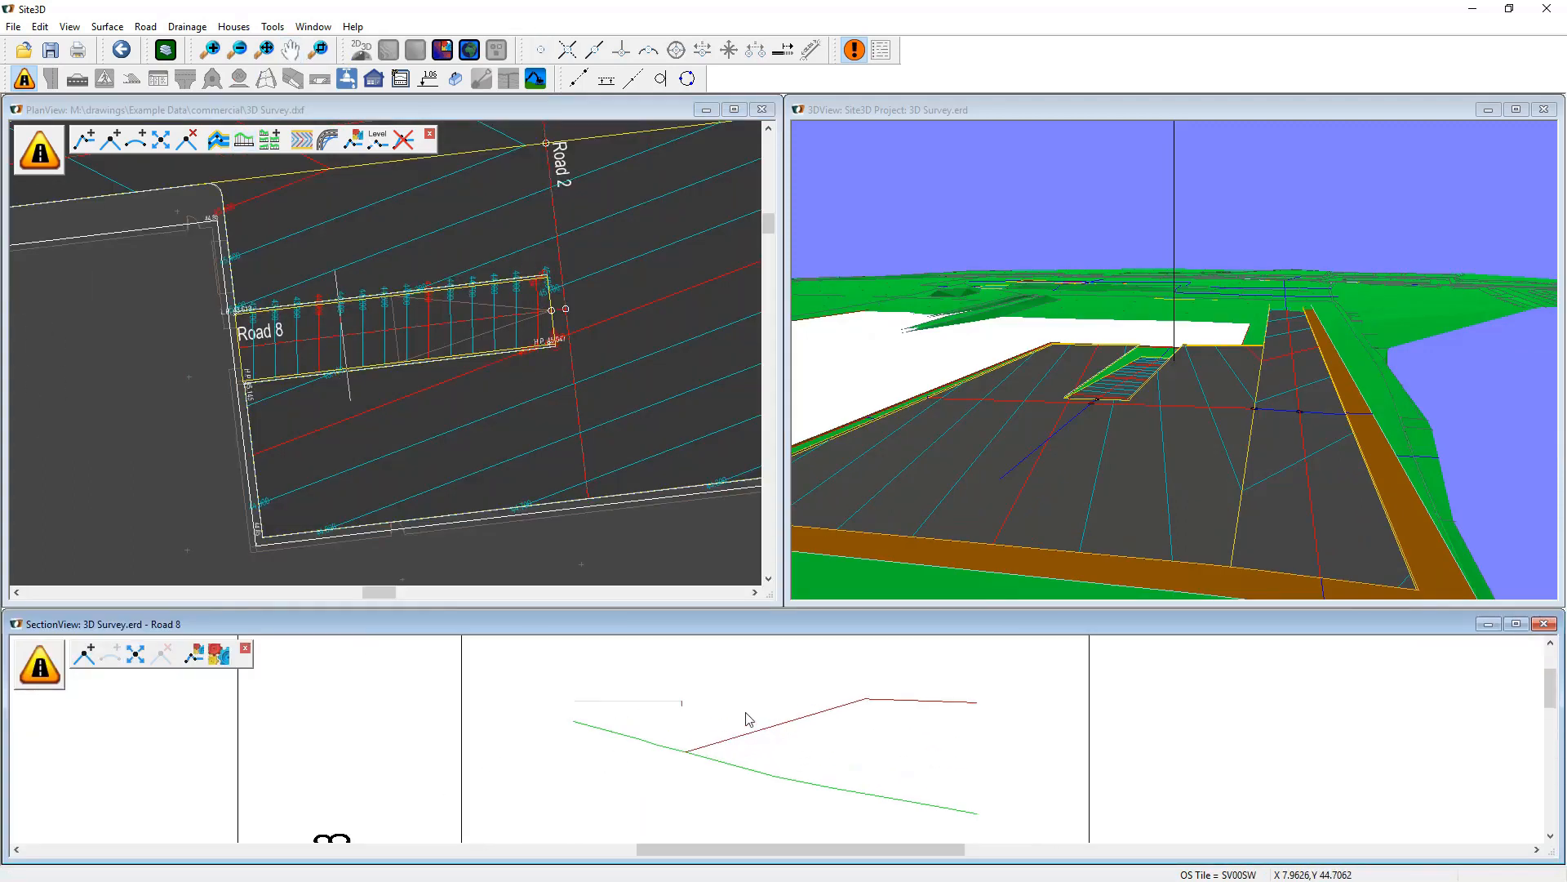
pyautogui.click(139, 656)
pyautogui.click(675, 759)
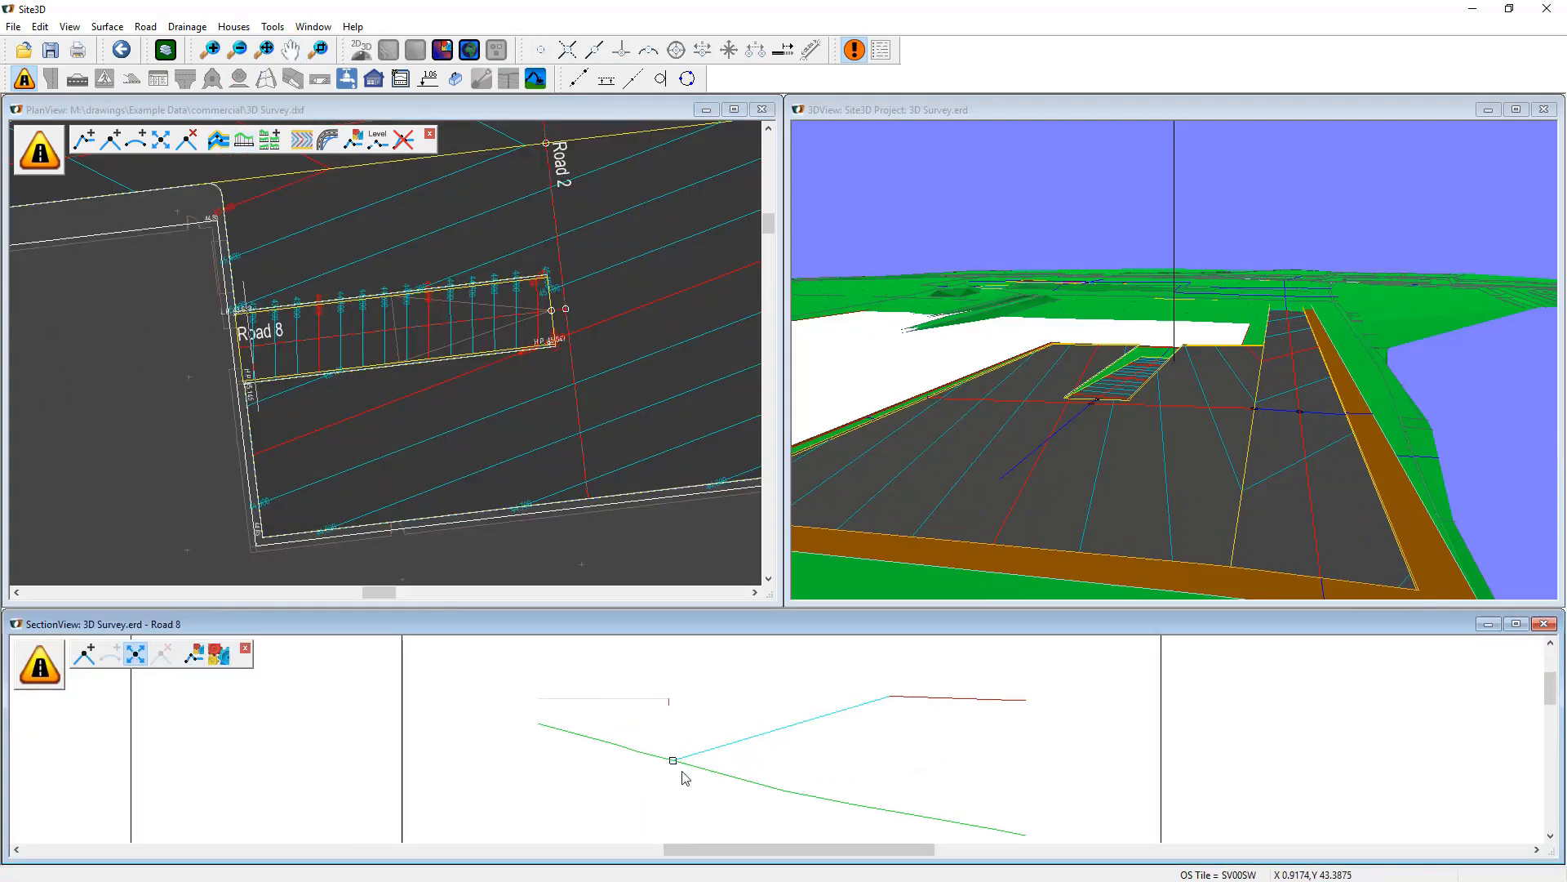
pyautogui.click(669, 728)
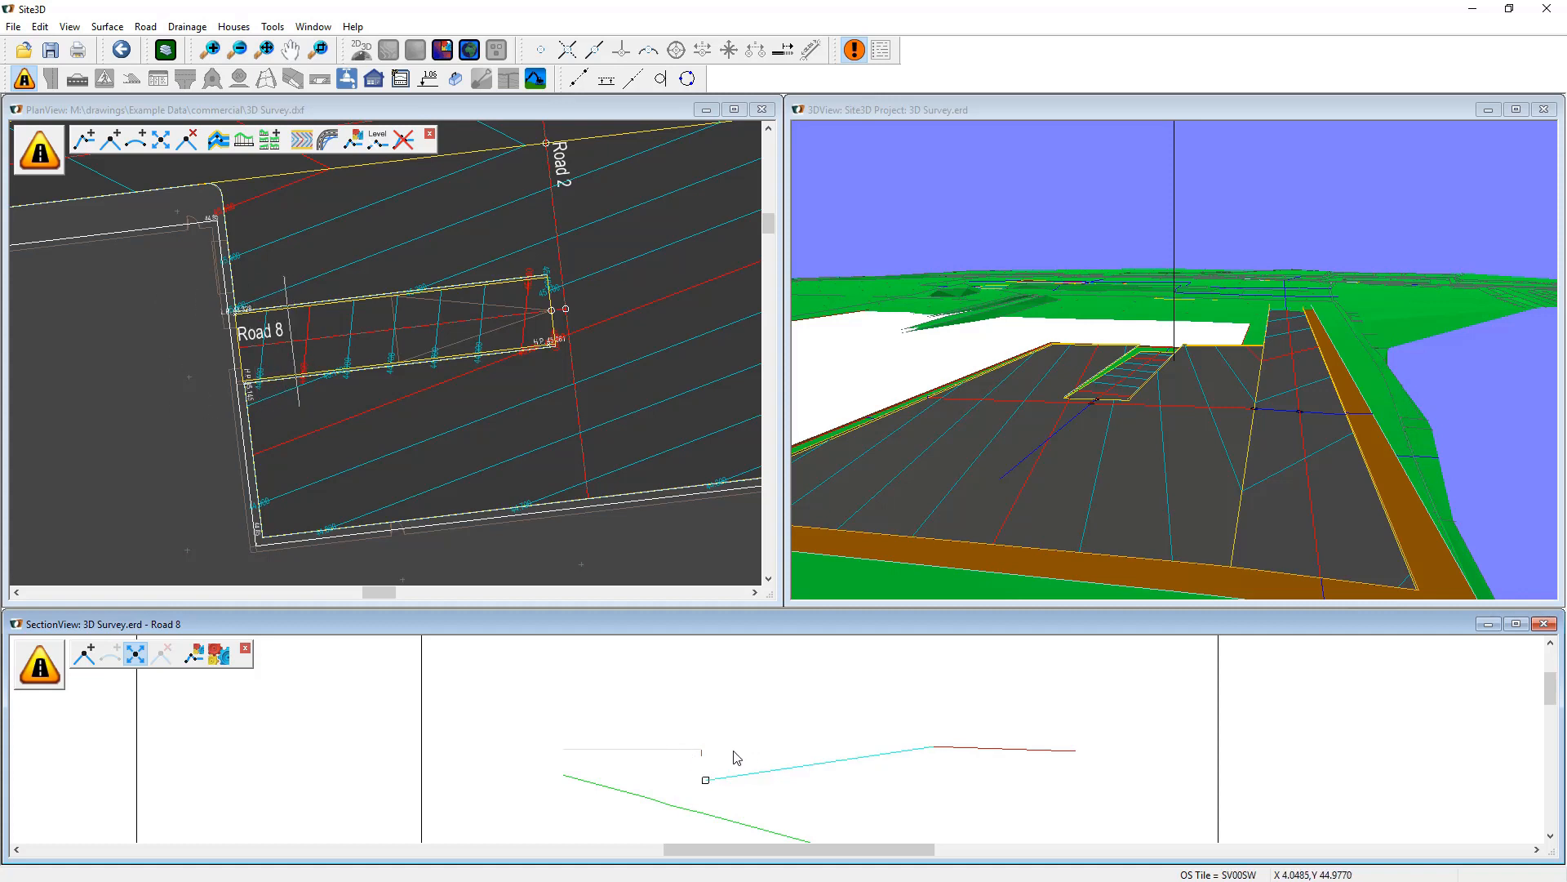
pyautogui.scroll(1, 773, 776)
pyautogui.moveTo(773, 774); pyautogui.dragTo(759, 761, button='middle')
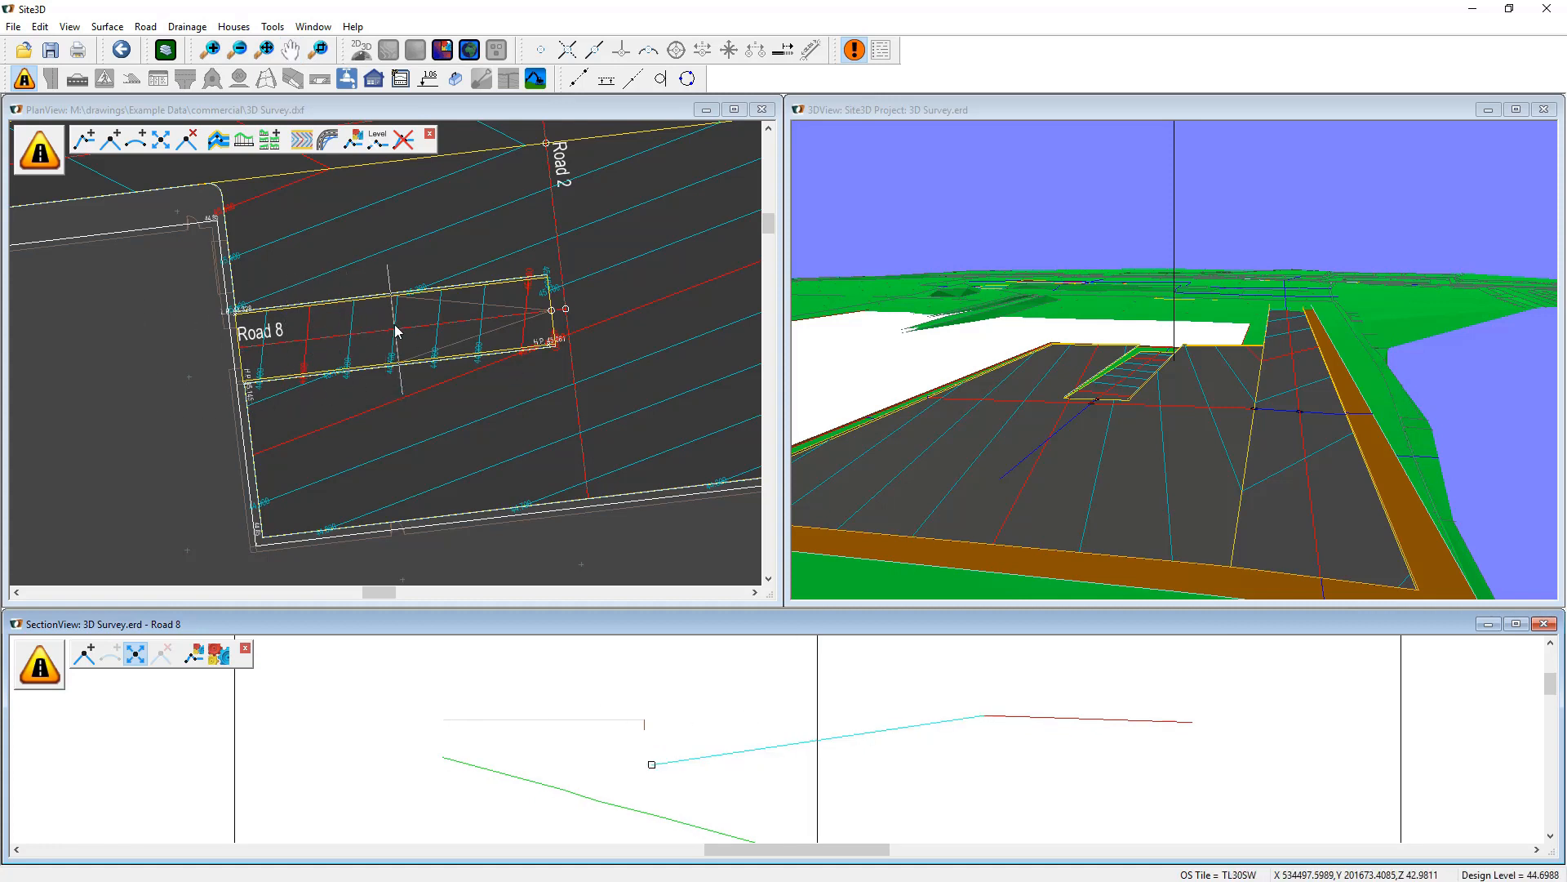
# Add a vertical intersection point midway along Road 8's longsection at chainage 12 m, picking the chainage from the plan.
pyautogui.scroll(2, 395, 331)
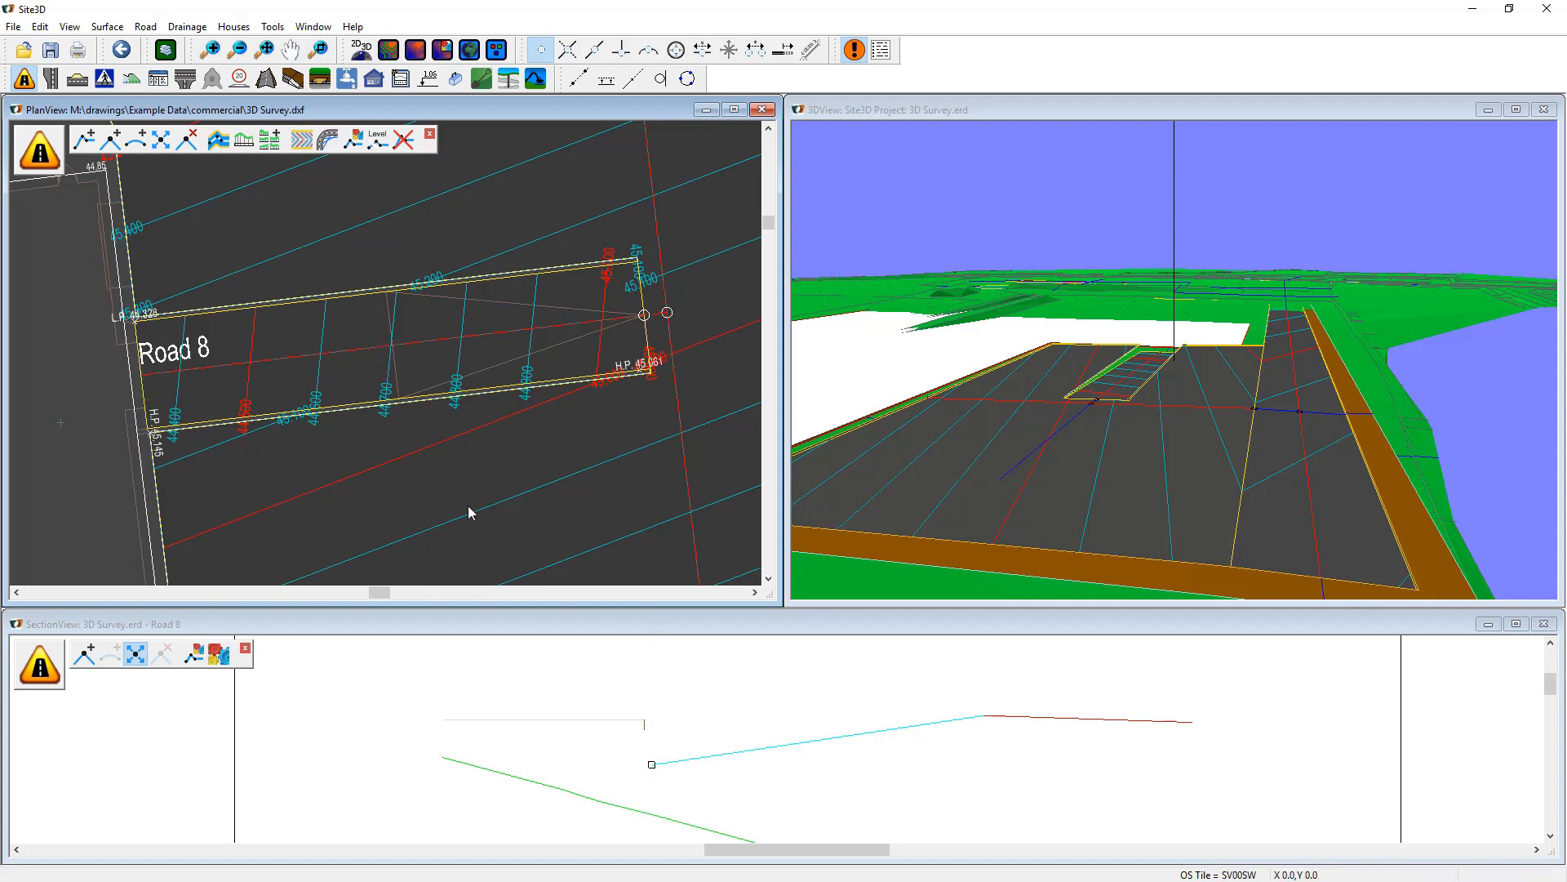
pyautogui.click(78, 660)
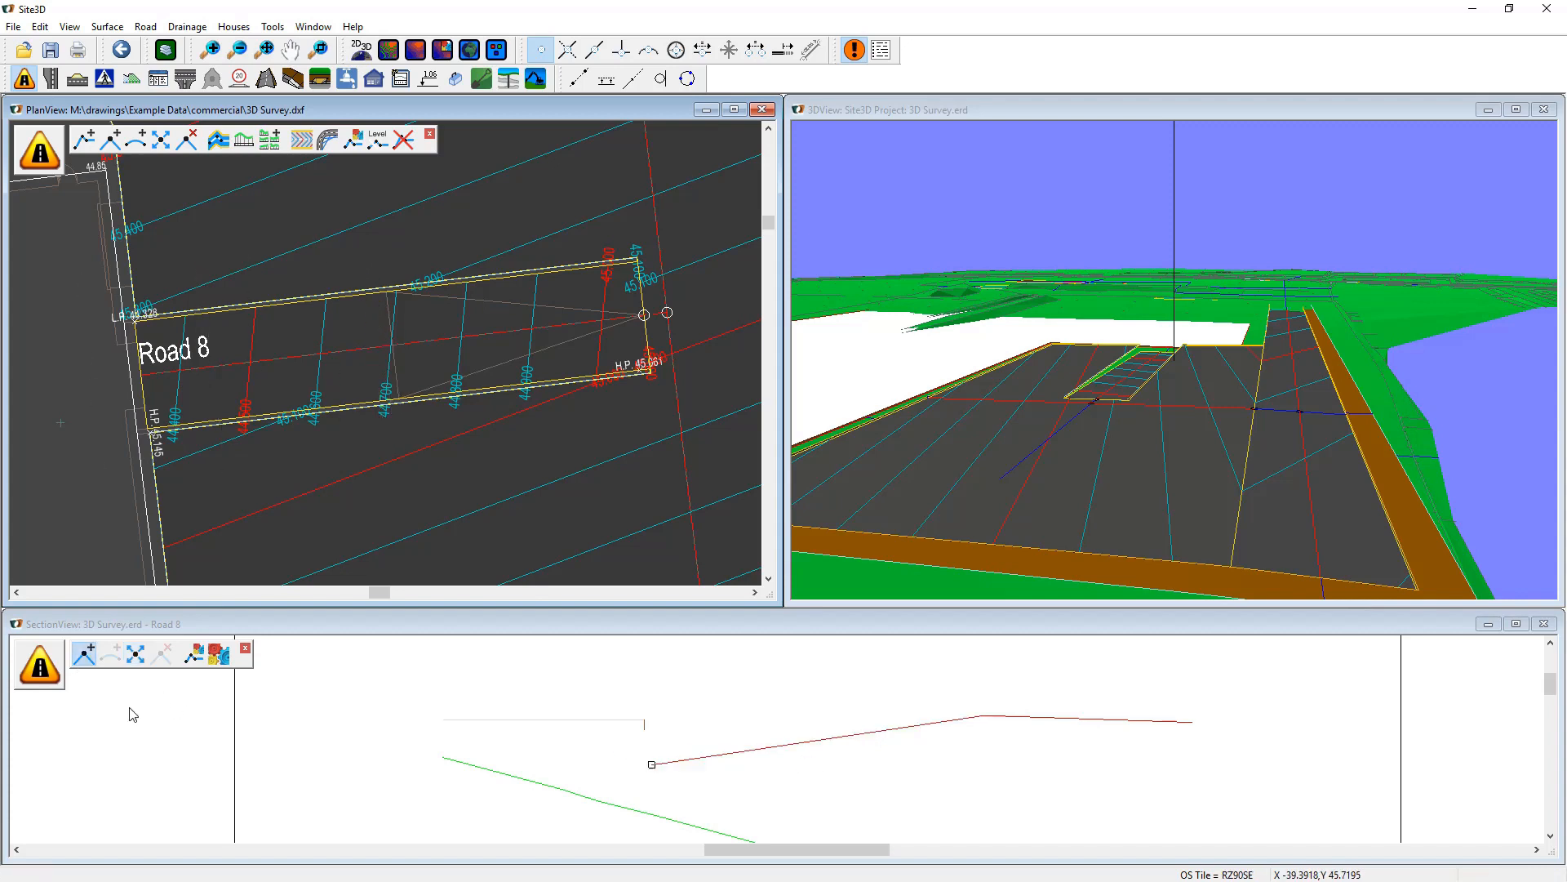
pyautogui.rightClick(801, 752)
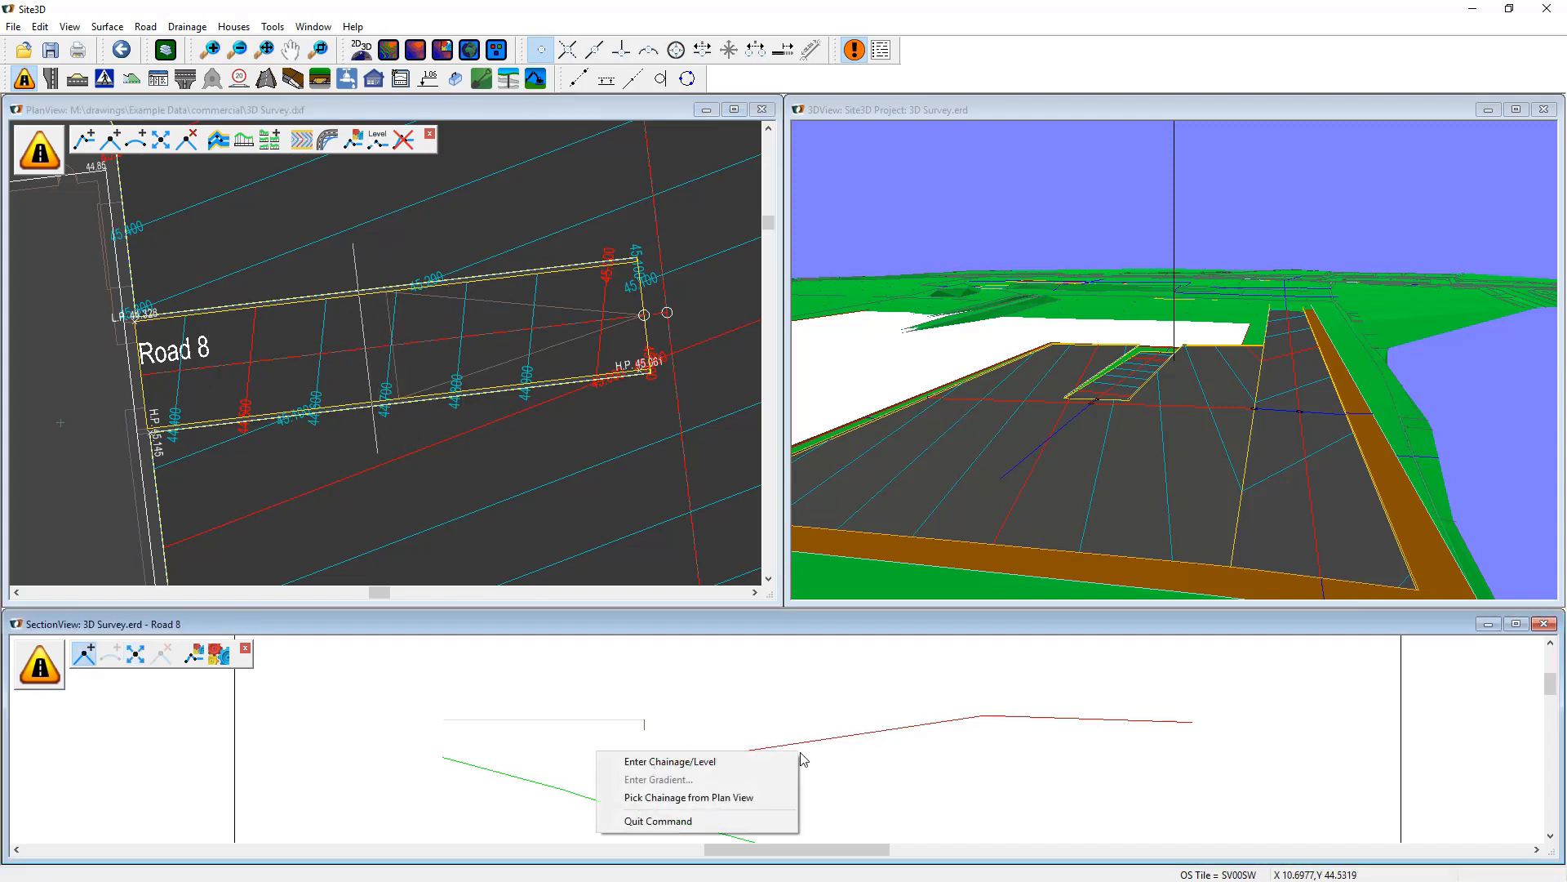
pyautogui.click(717, 798)
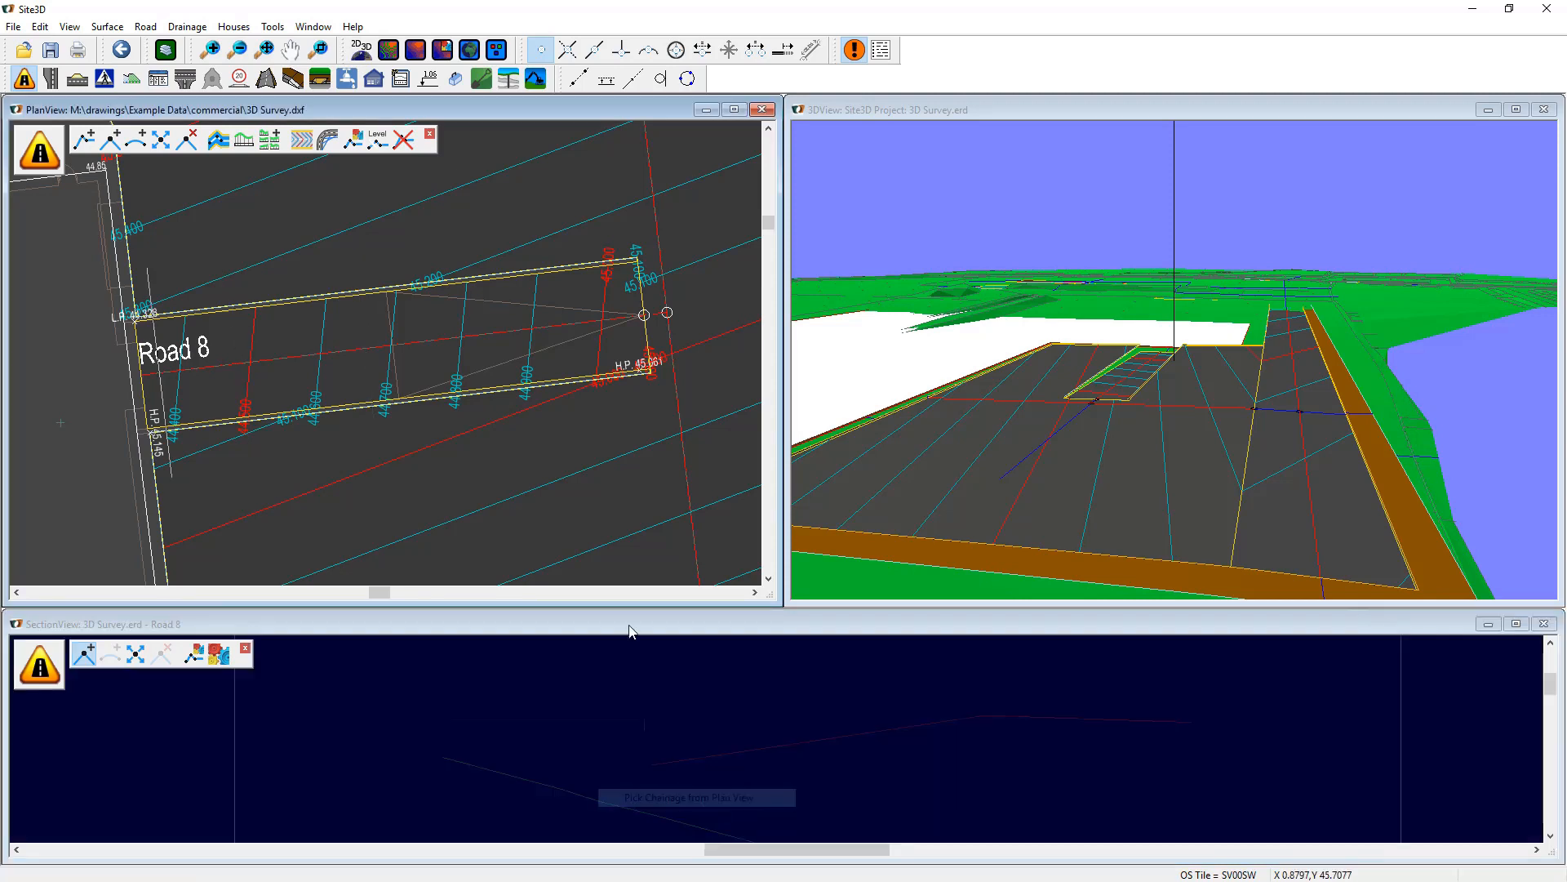
pyautogui.click(392, 345)
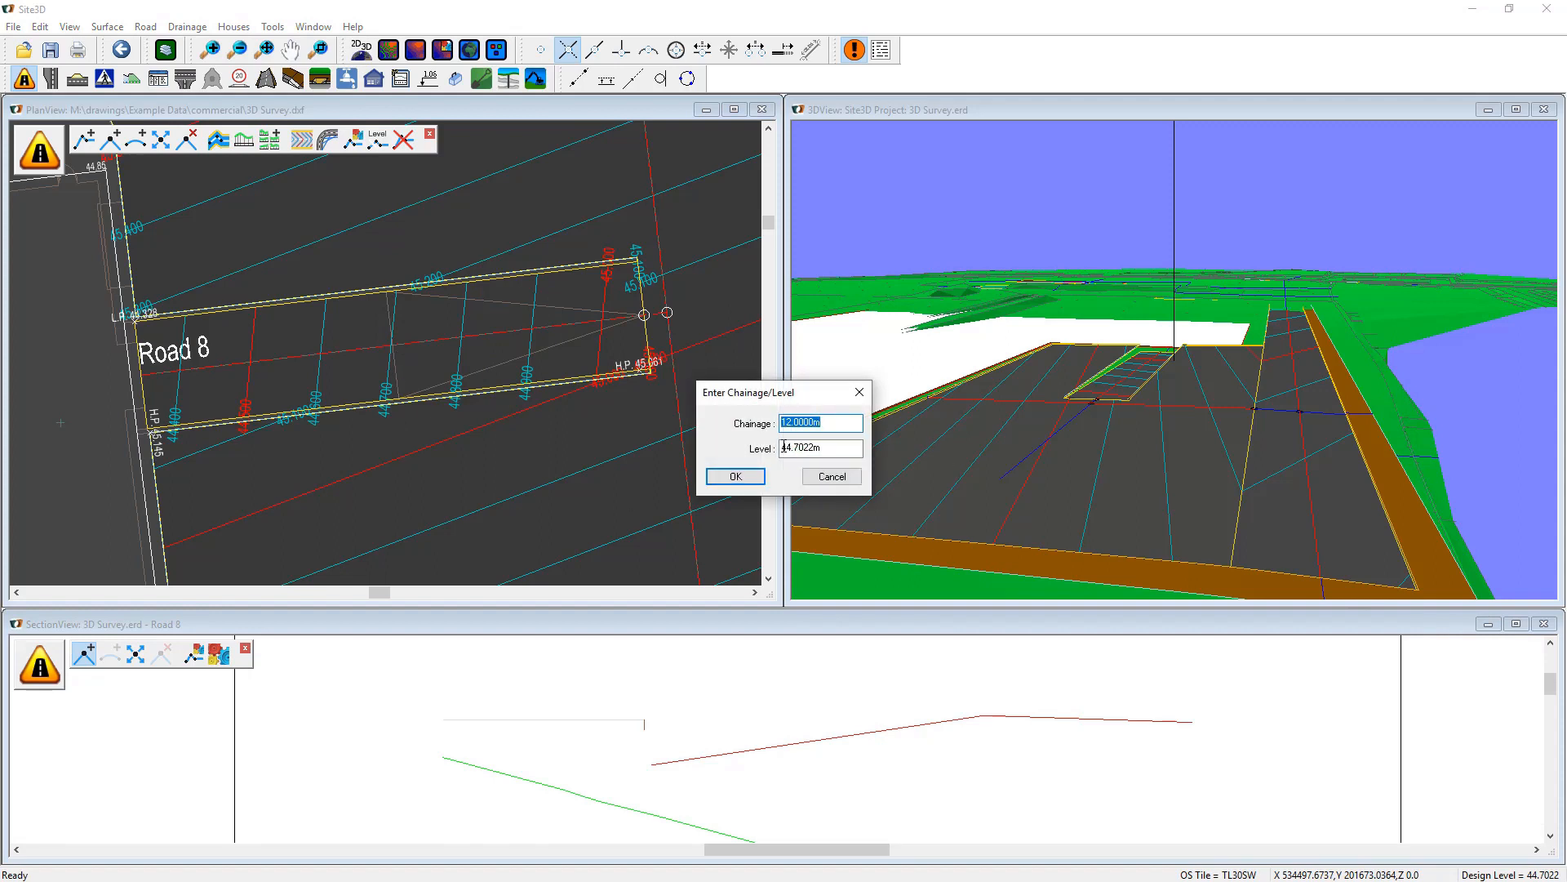
pyautogui.click(722, 480)
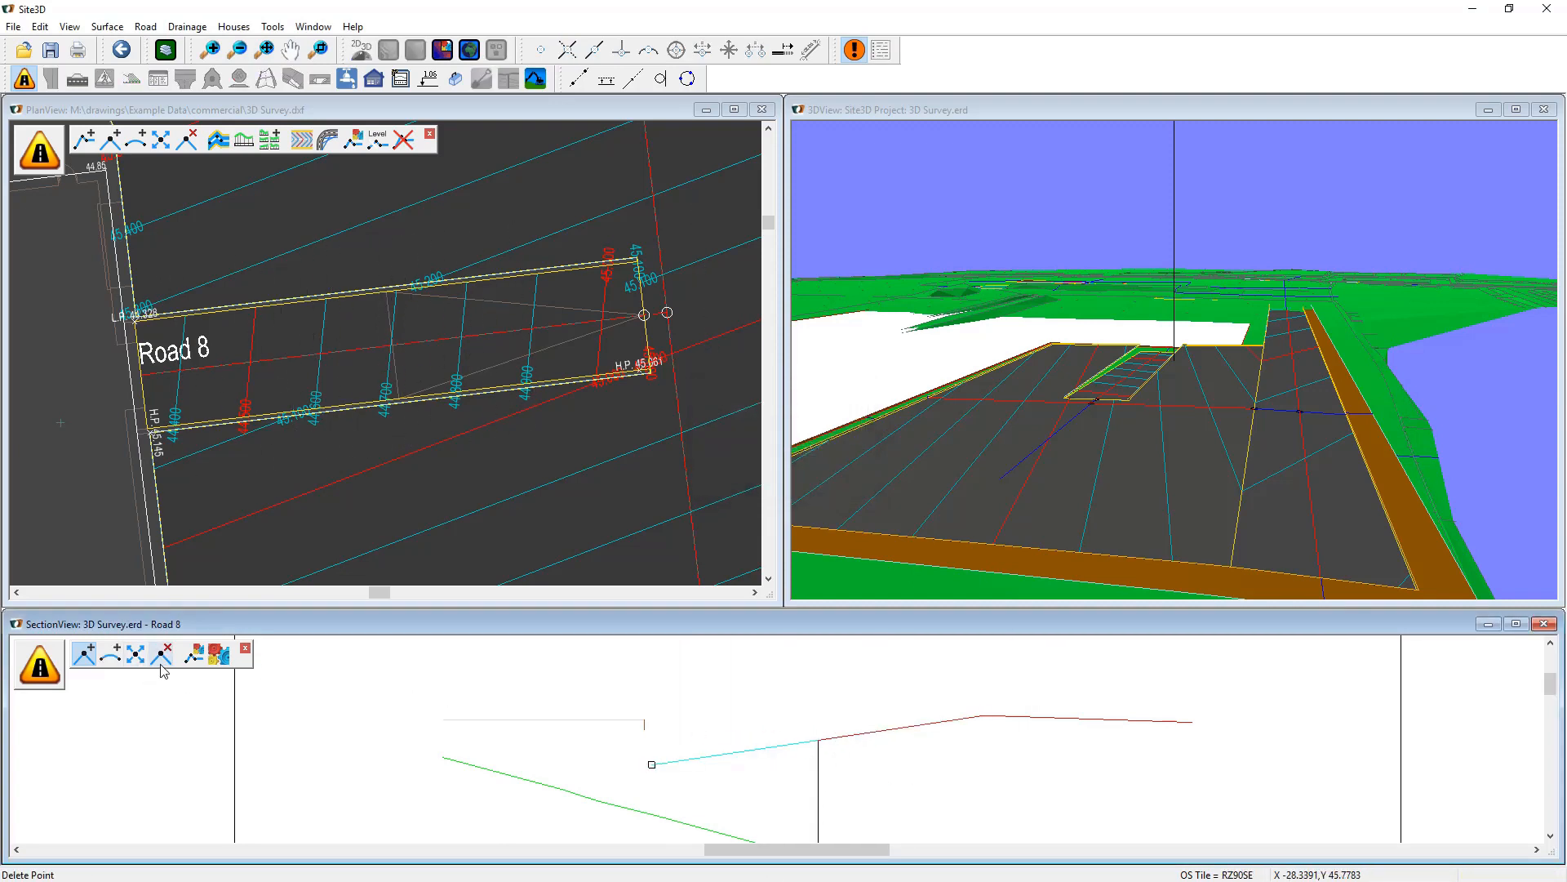
# Lower Road 8's midpoint with its chainage locked until it sits just above the level of the ramp's start.
pyautogui.moveTo(952, 774); pyautogui.dragTo(934, 742, button='middle')
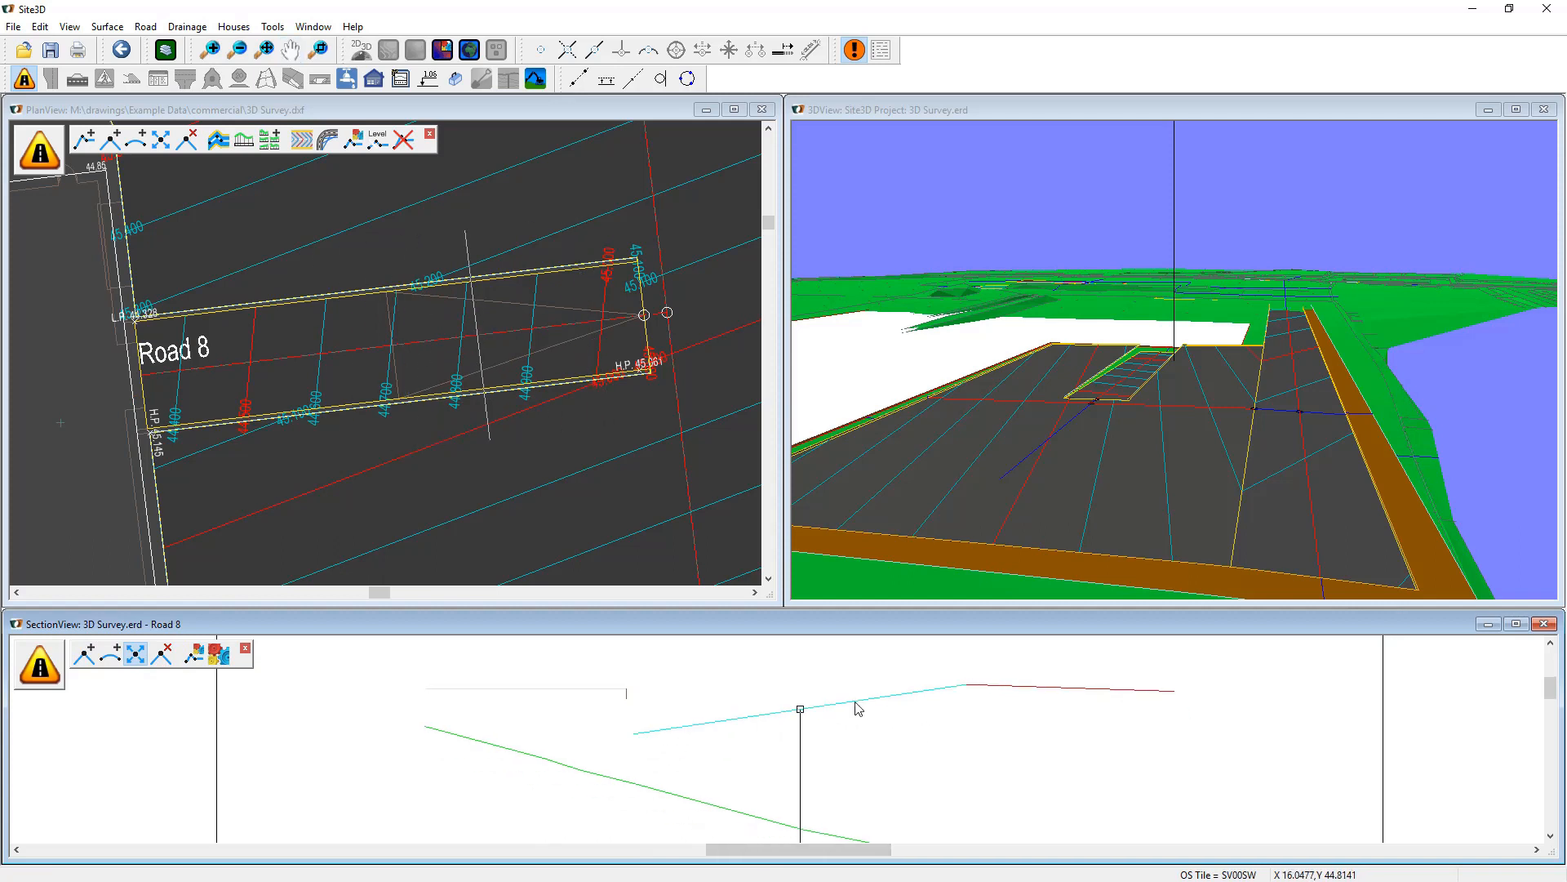
pyautogui.rightClick(800, 709)
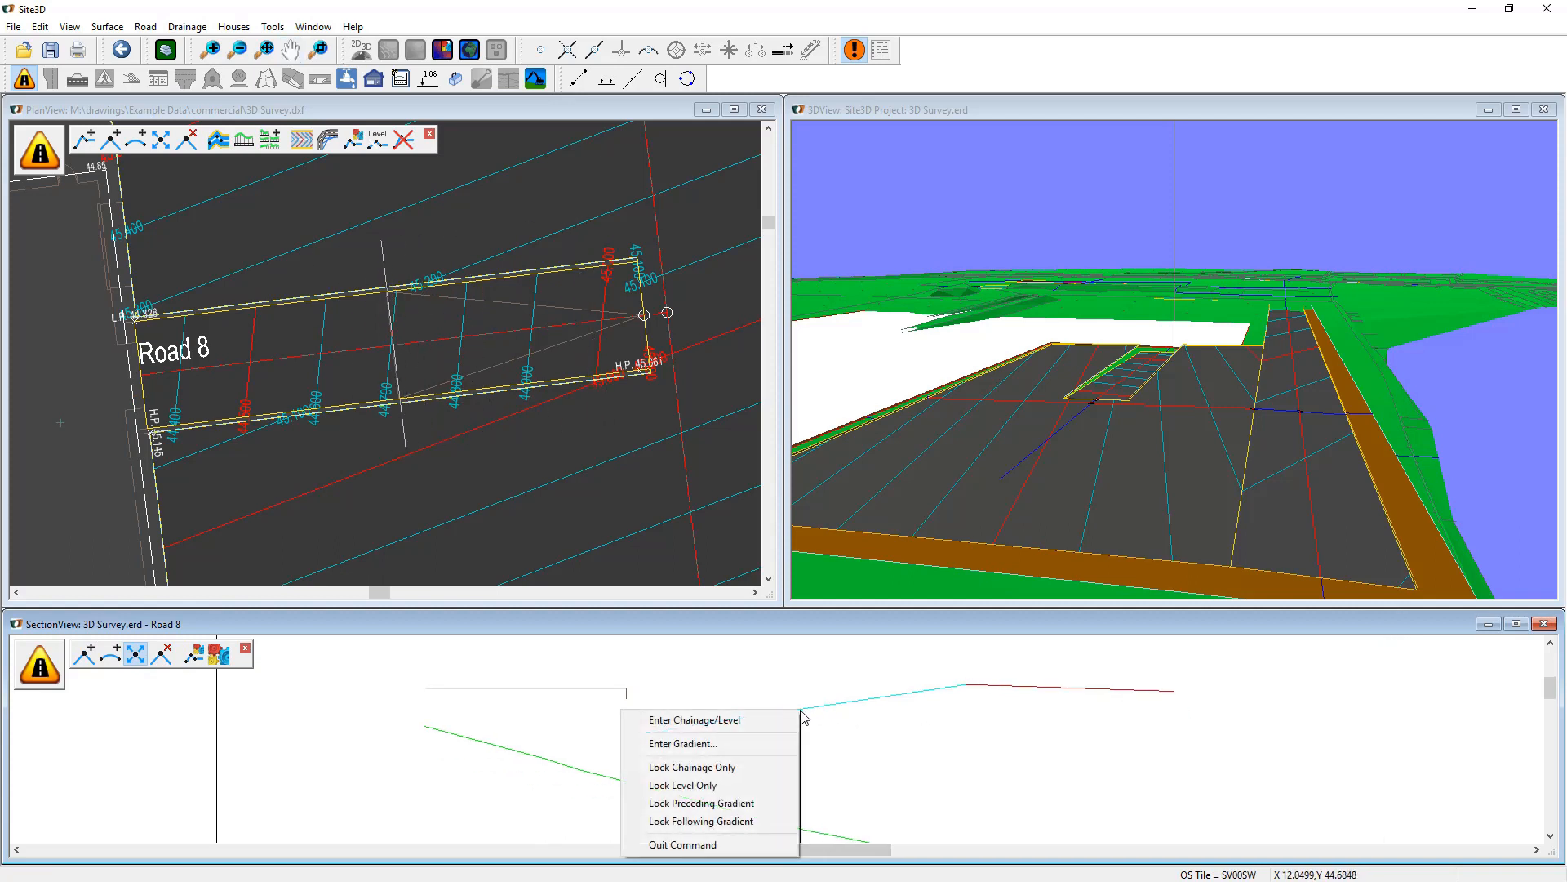
pyautogui.click(732, 774)
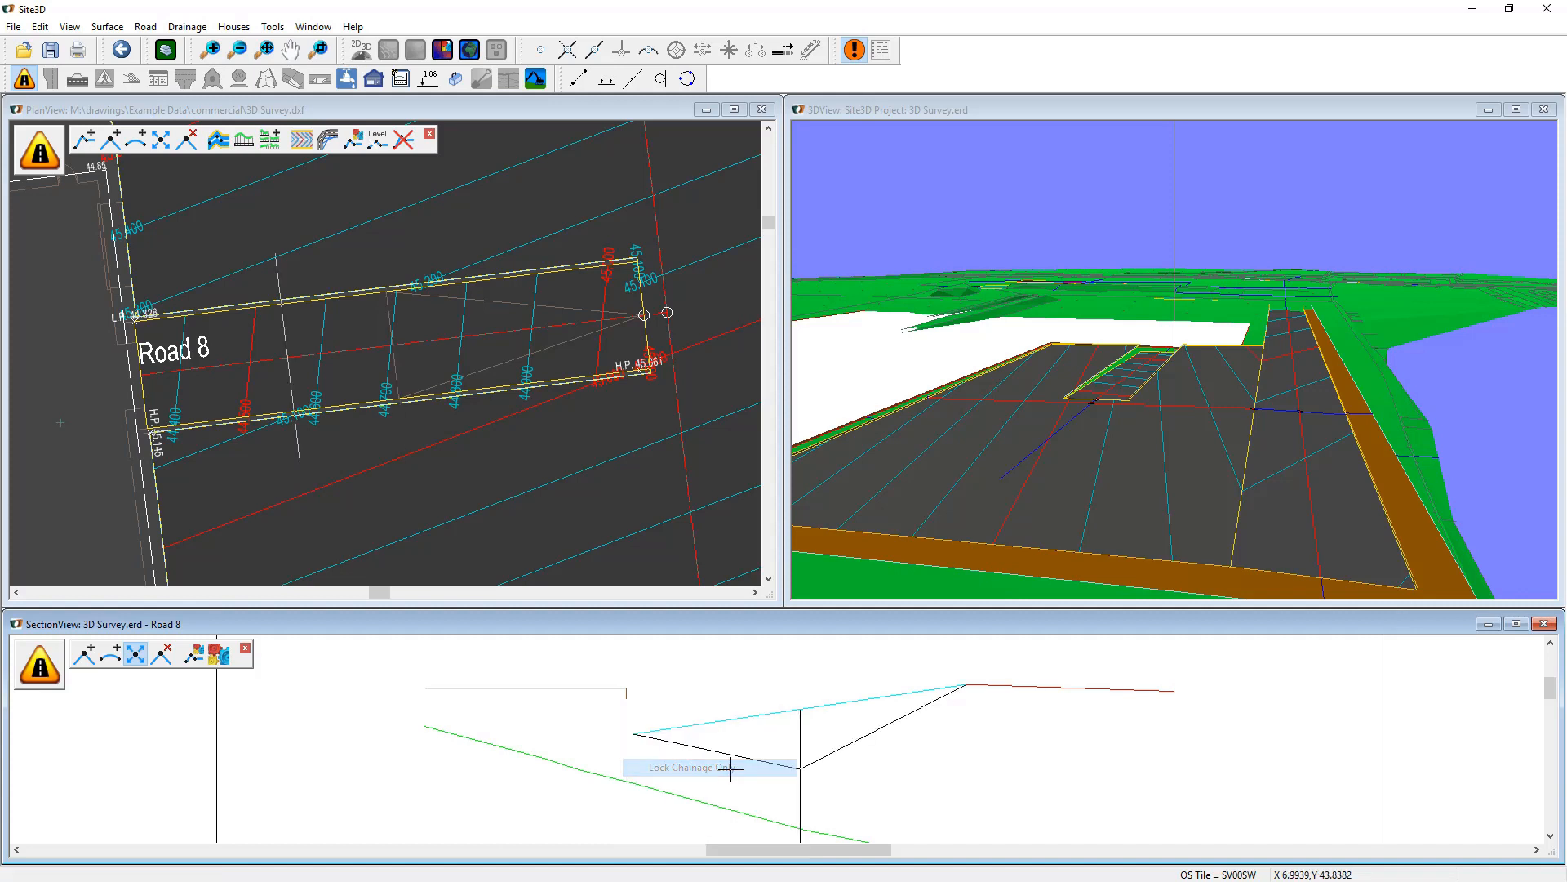
pyautogui.click(801, 729)
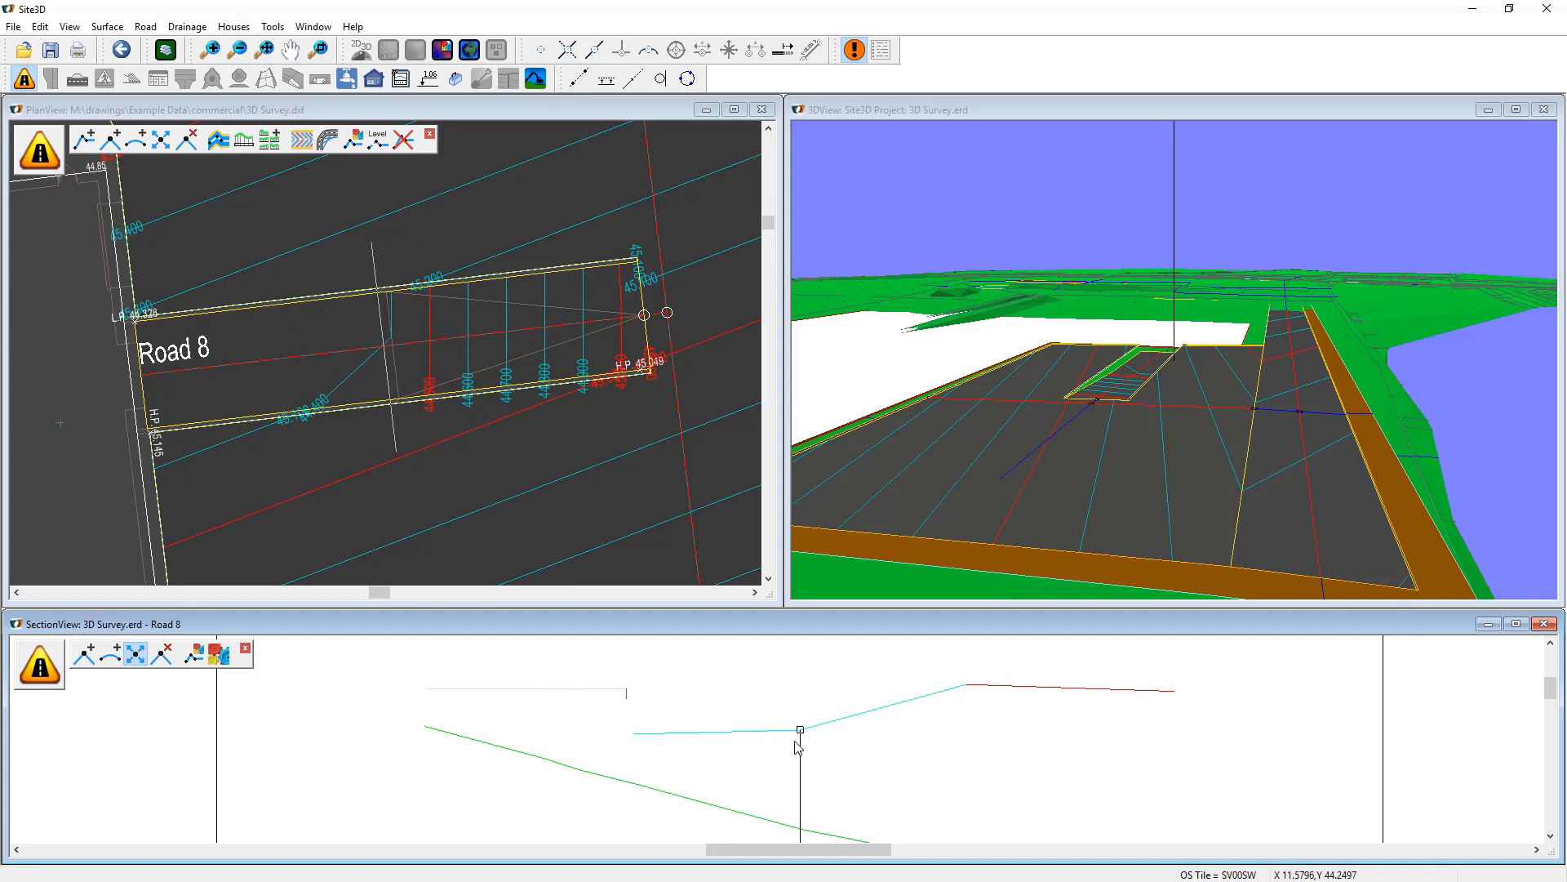
# Add a 10 m long parabolic vertical curve at Road 8's midpoint and close the longsection.
pyautogui.click(110, 653)
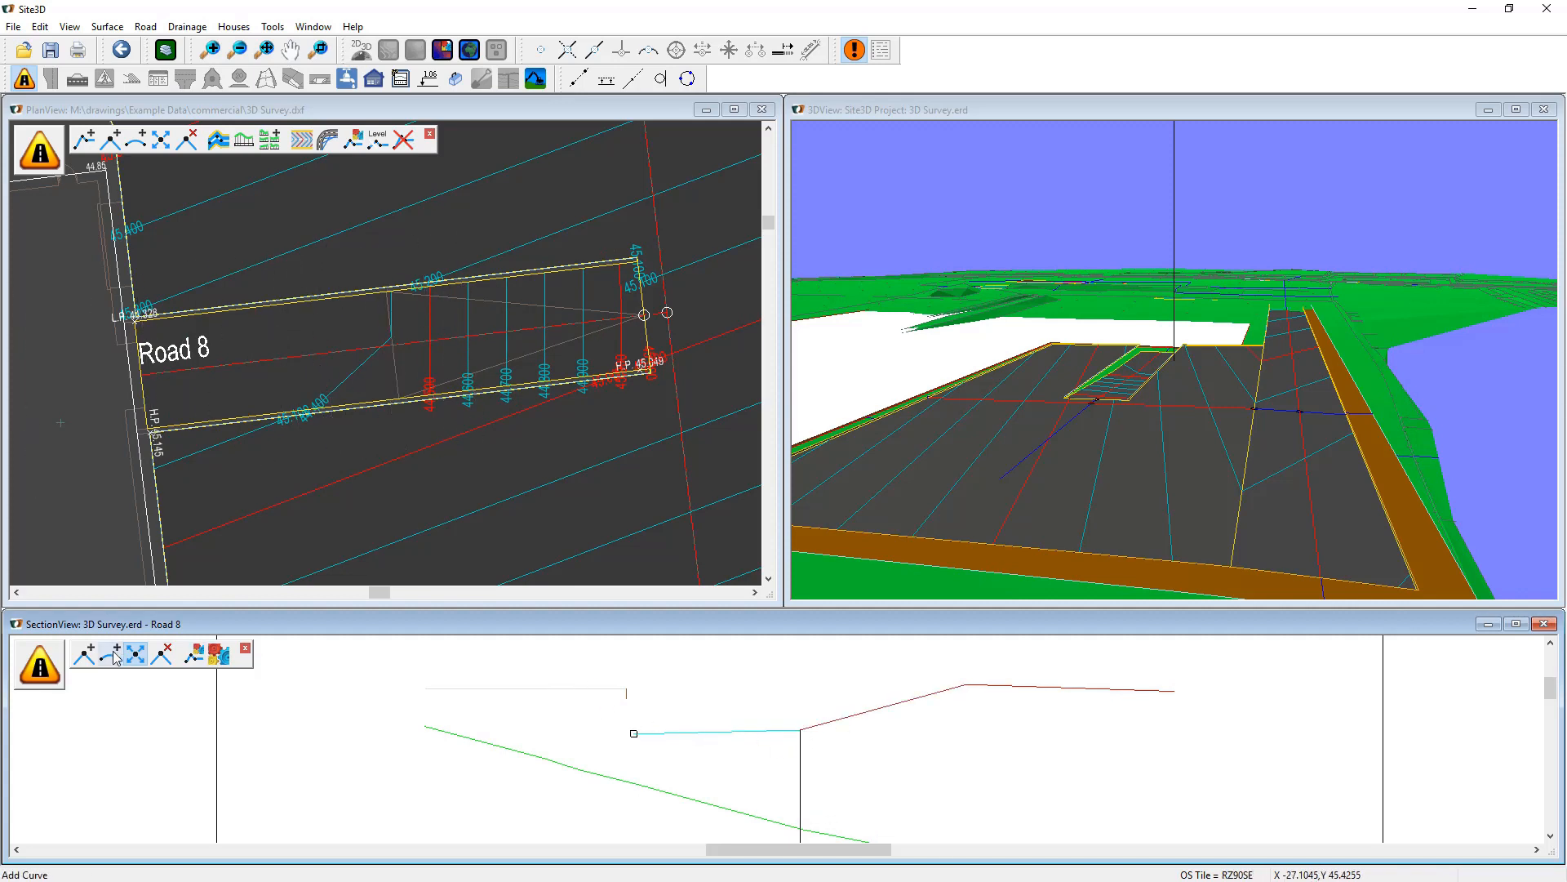
pyautogui.click(800, 729)
pyautogui.click(836, 727)
pyautogui.rightClick(804, 728)
pyautogui.click(745, 742)
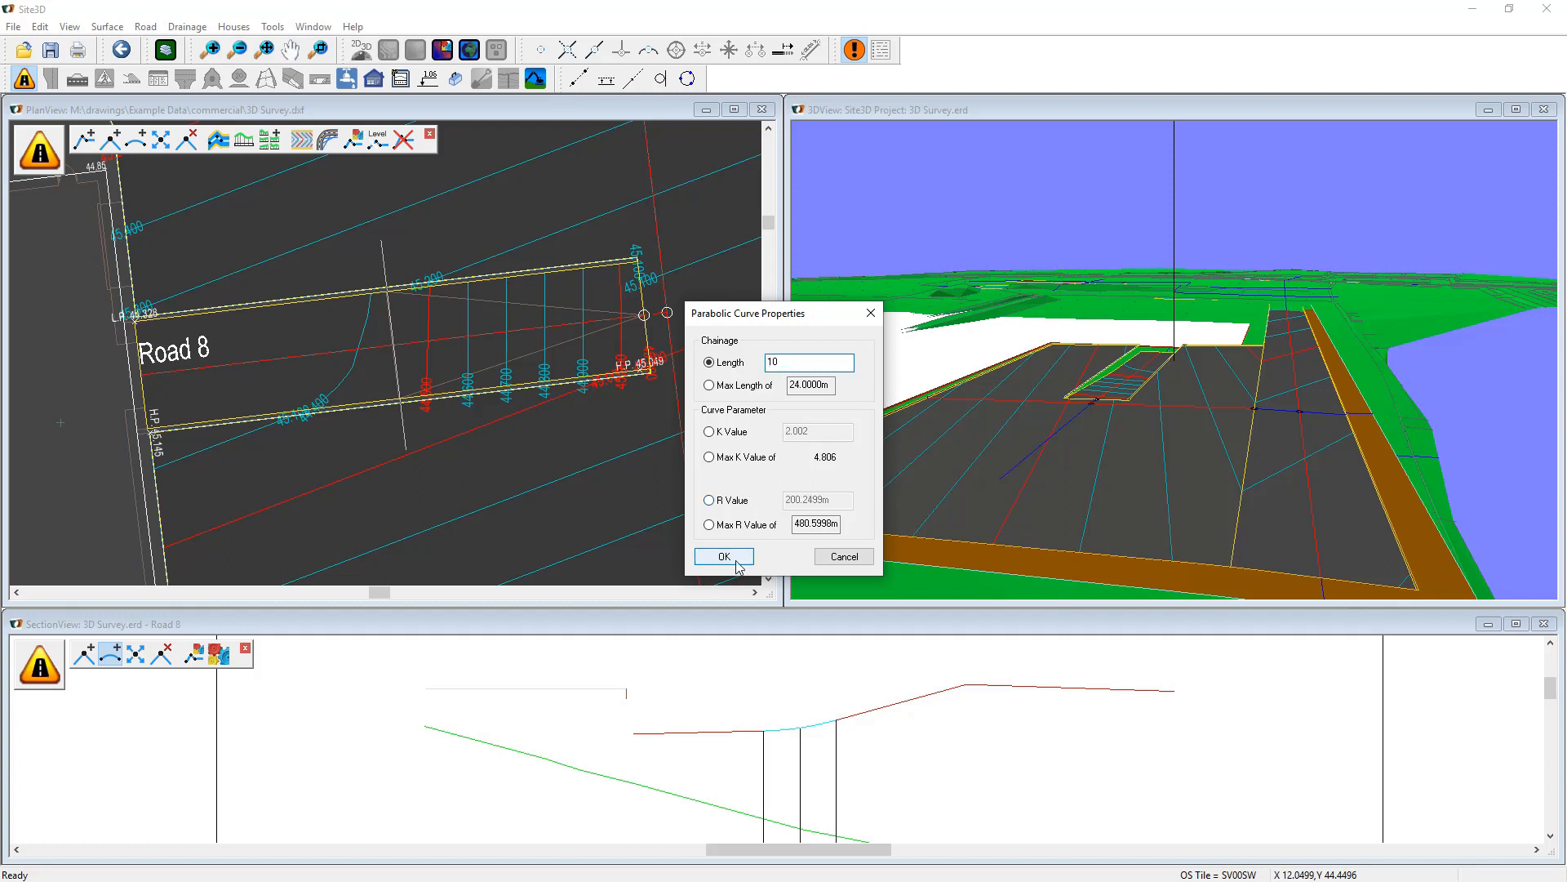
pyautogui.click(723, 556)
pyautogui.click(1541, 624)
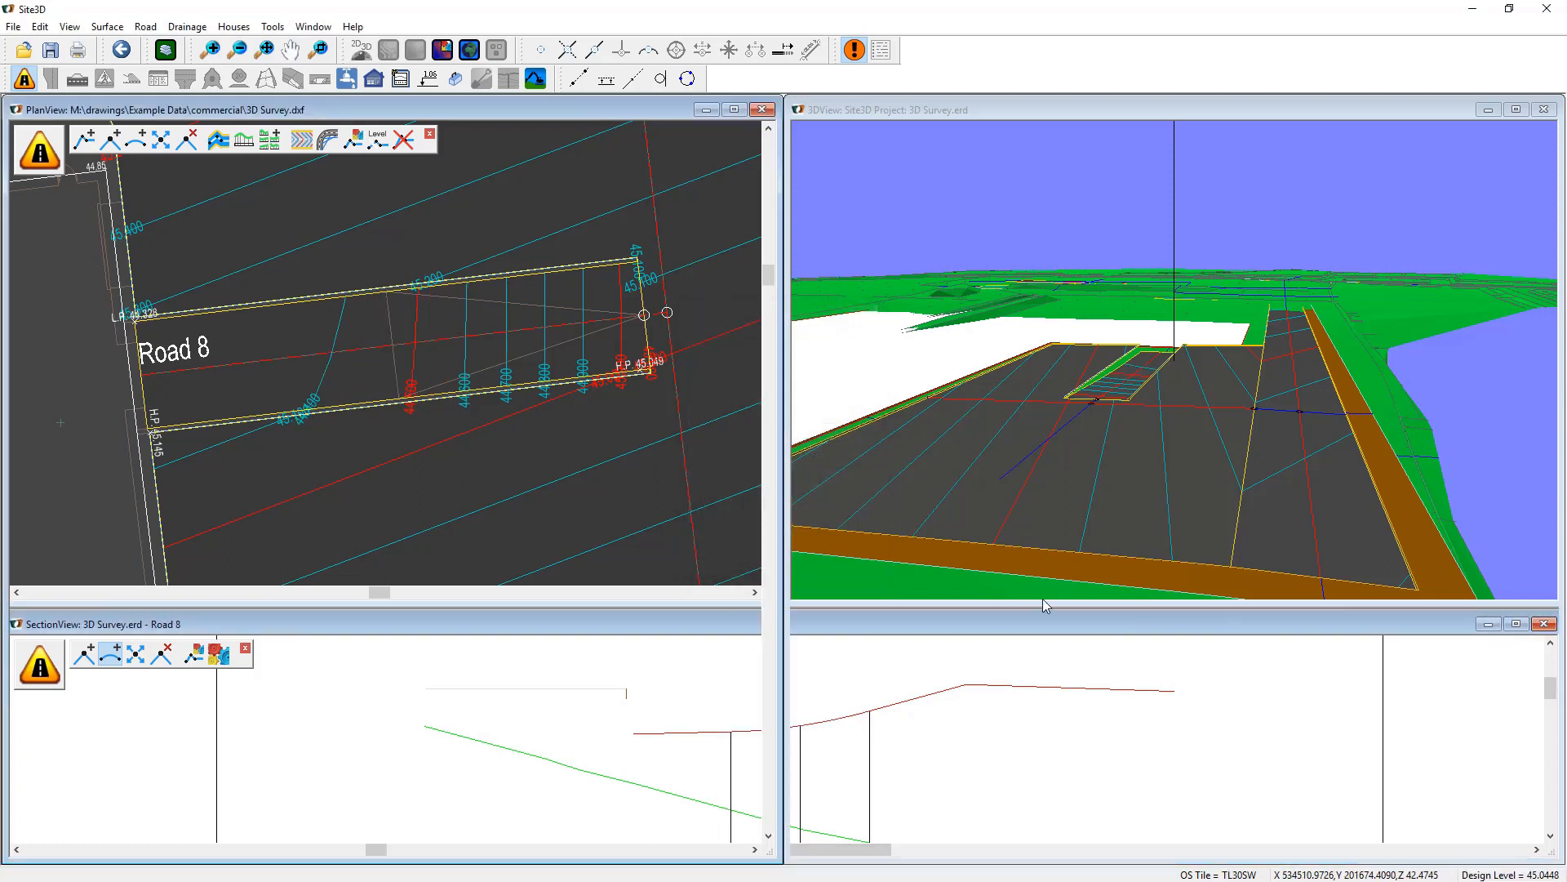
# Examine the reshaped ramp in the 3D view and hide the green ground surface.
pyautogui.scroll(-3, 635, 520)
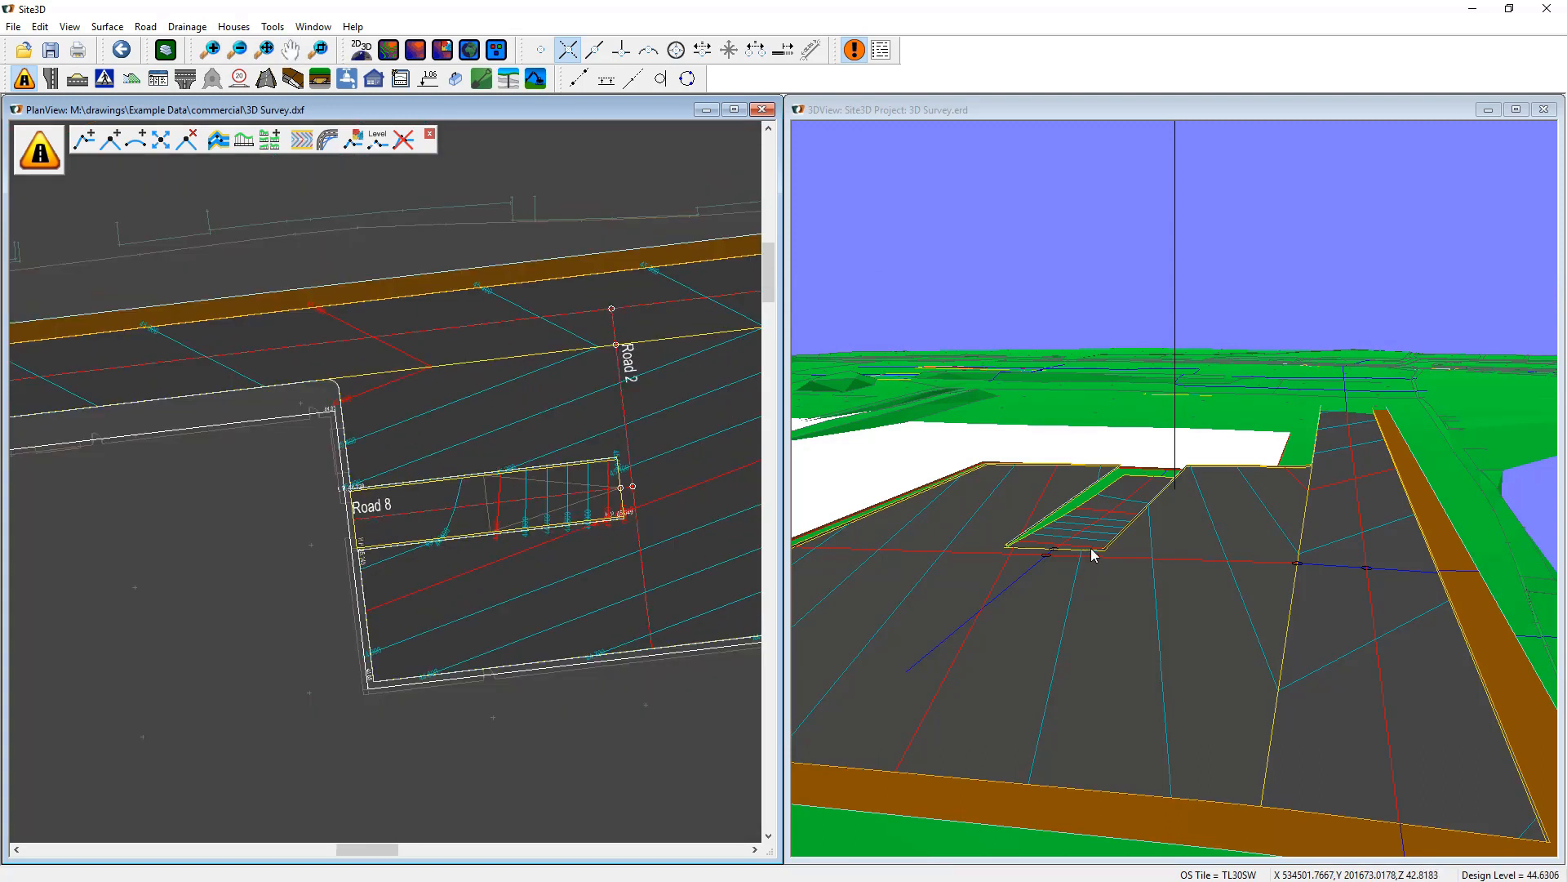
pyautogui.moveTo(1092, 555); pyautogui.dragTo(1179, 518)
pyautogui.scroll(-5, 1176, 531)
pyautogui.click(264, 50)
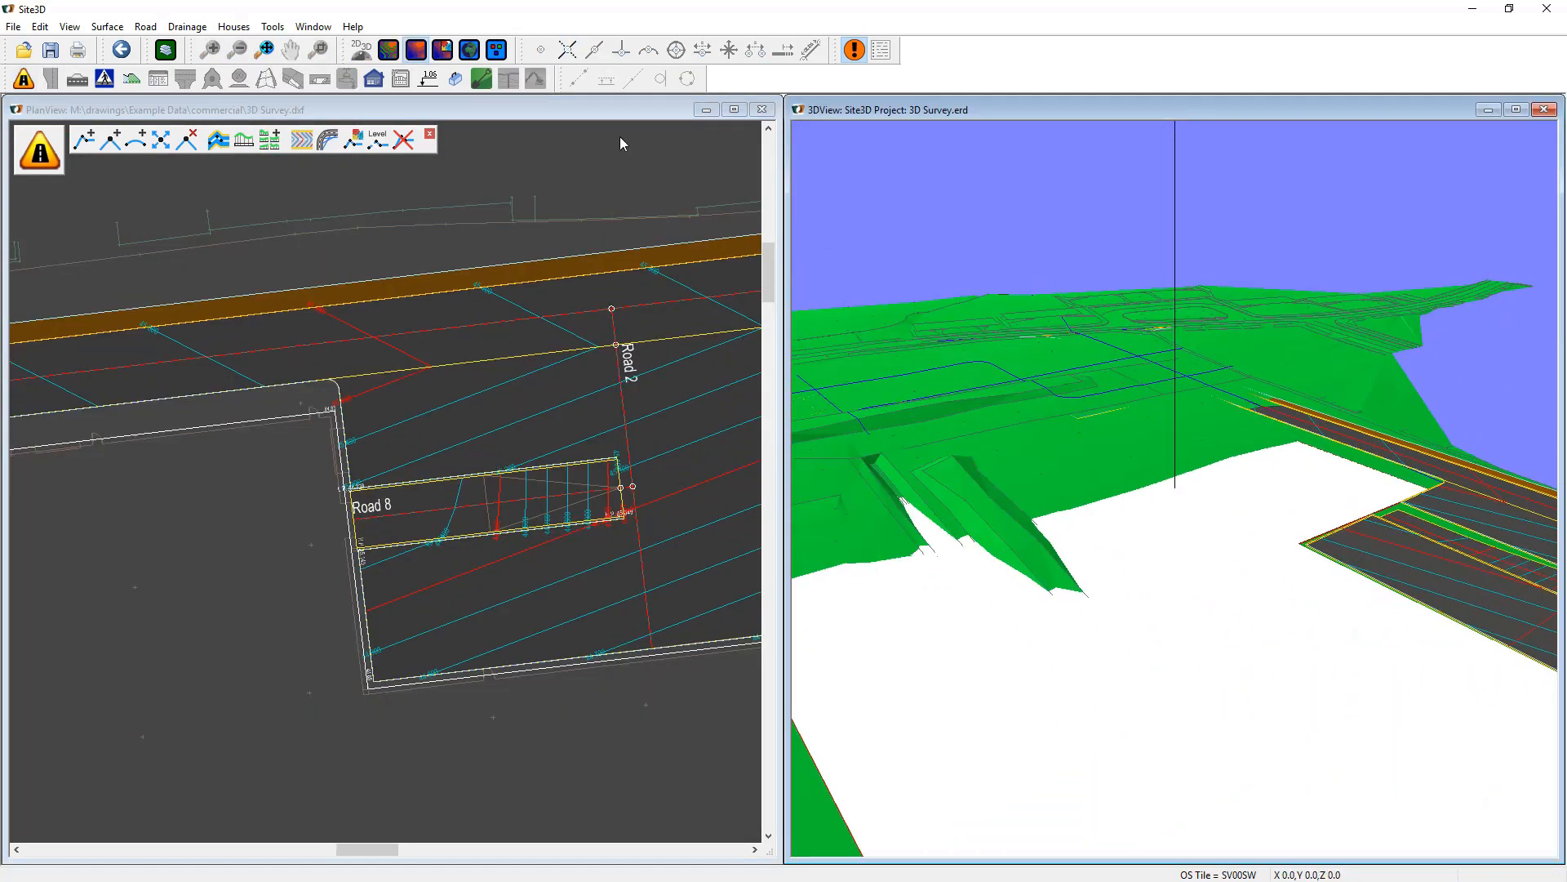
pyautogui.click(417, 53)
# Open the longsection of Road 3, the car park road, and set its end point's level to 45 m.
pyautogui.moveTo(948, 477); pyautogui.dragTo(1312, 570)
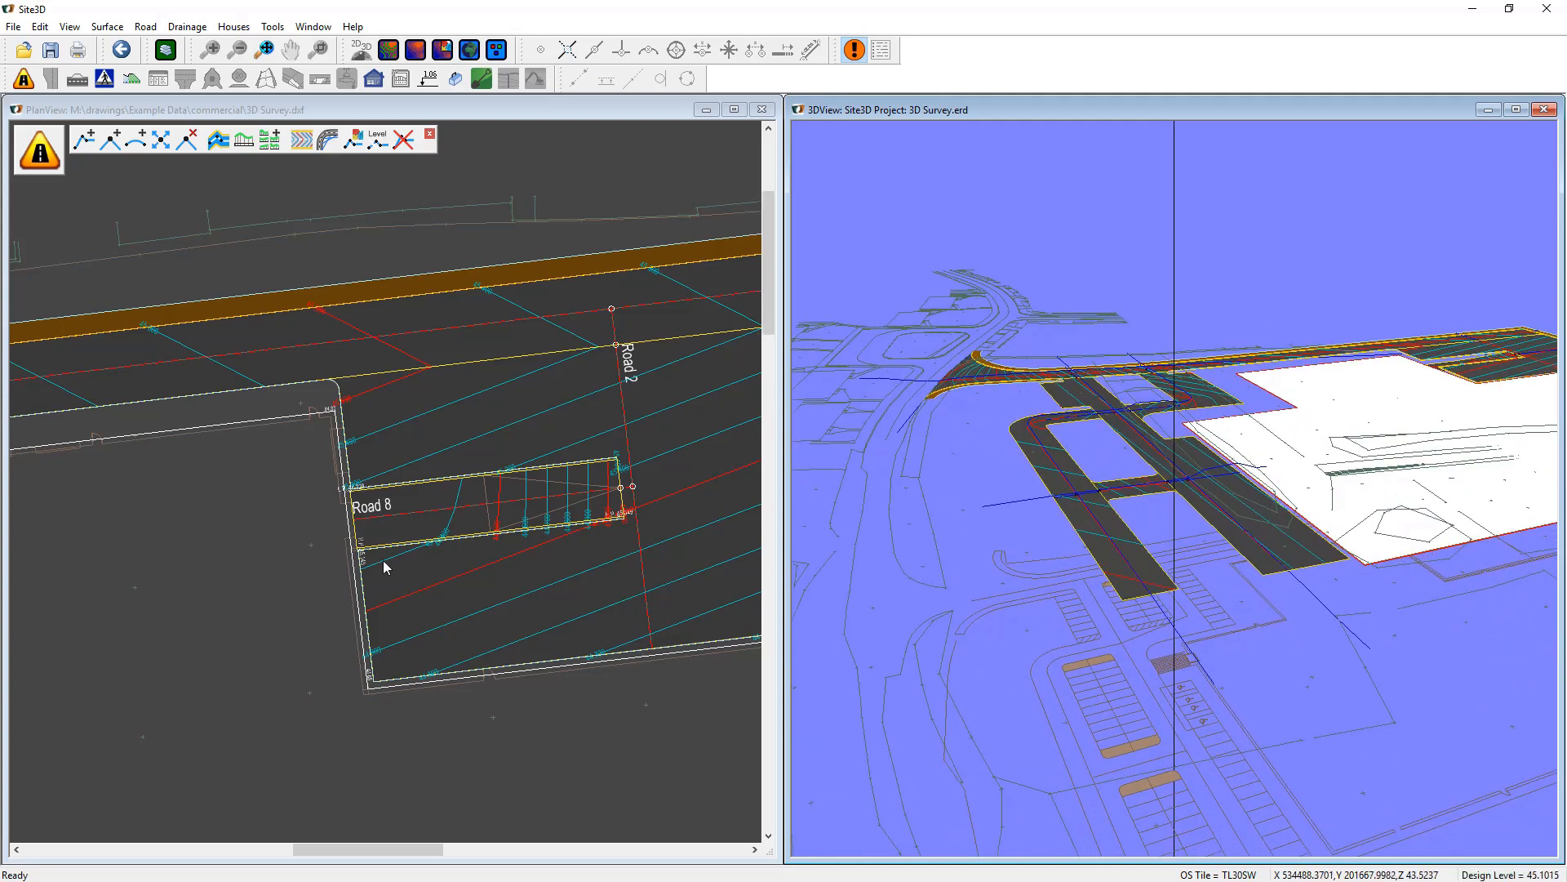
pyautogui.scroll(-5, 384, 567)
pyautogui.scroll(3, 371, 605)
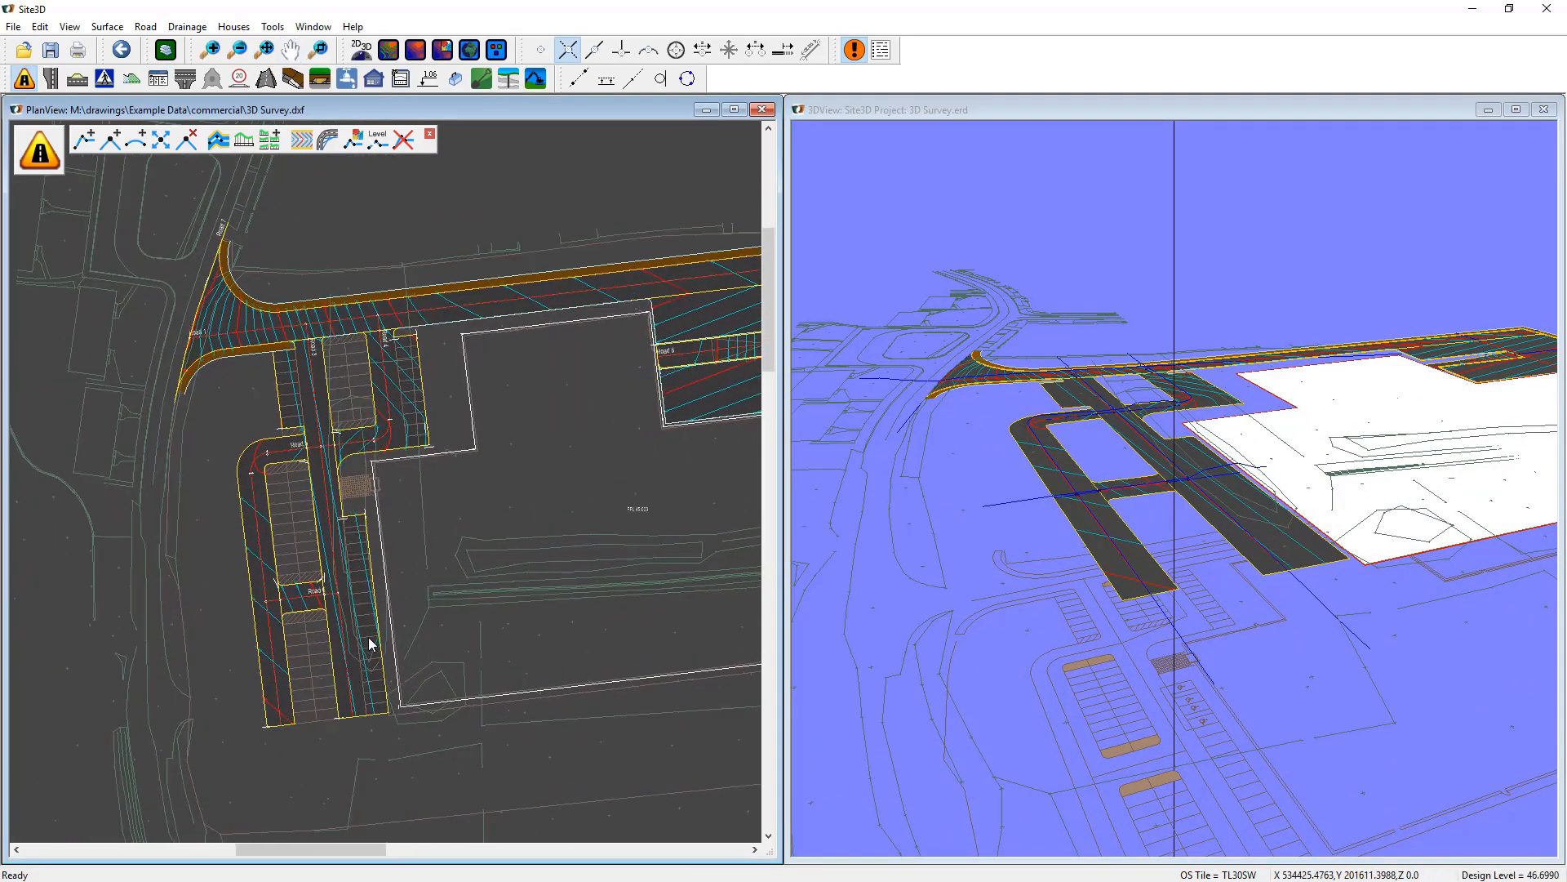
pyautogui.moveTo(1270, 601); pyautogui.dragTo(1120, 498)
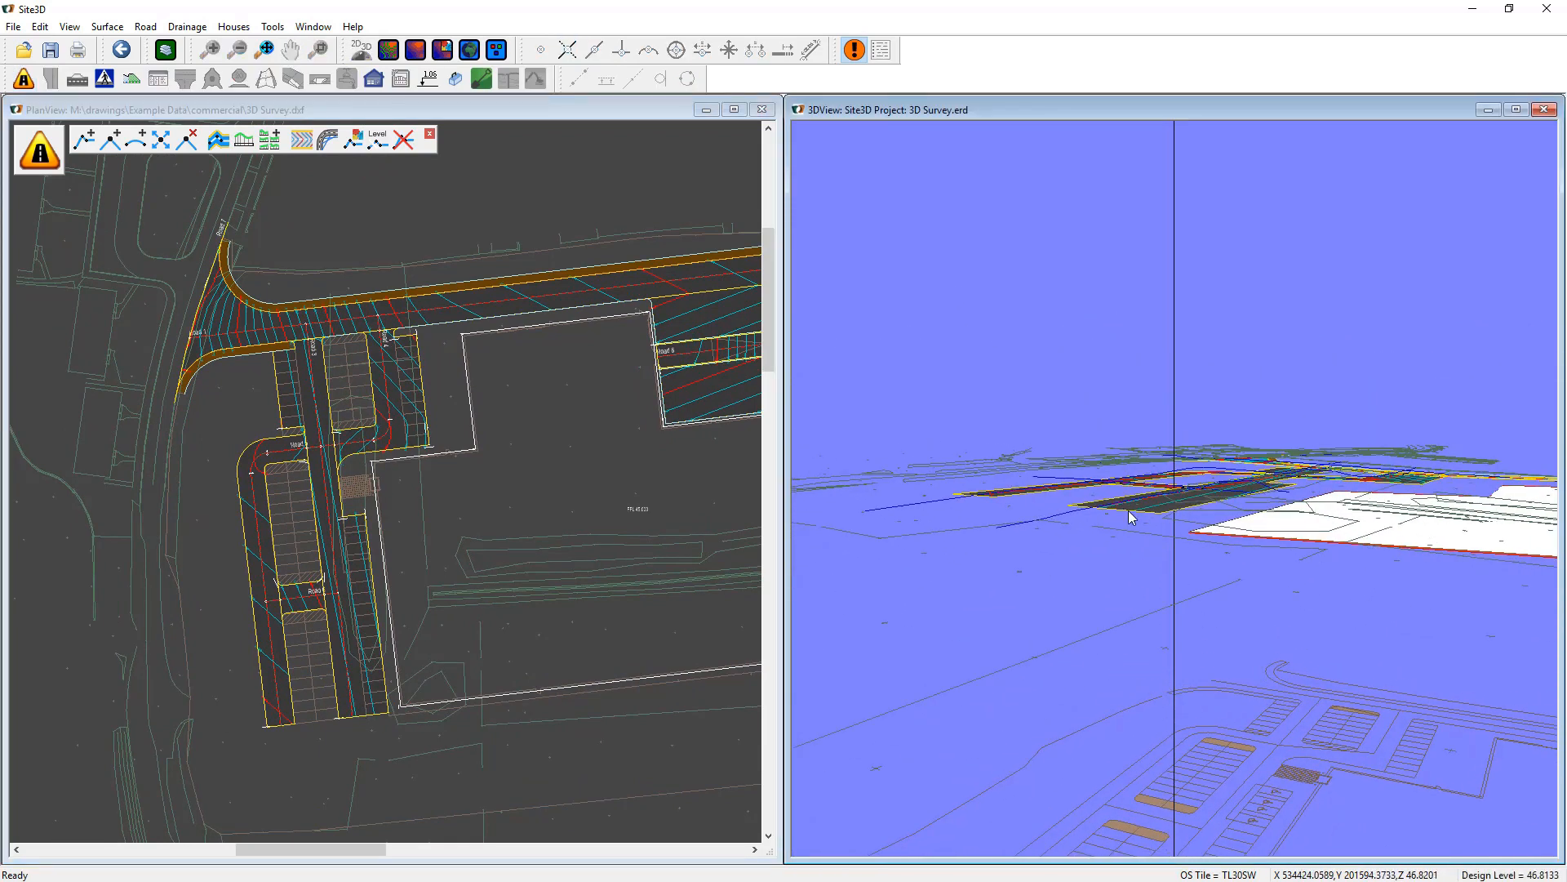
pyautogui.click(350, 537)
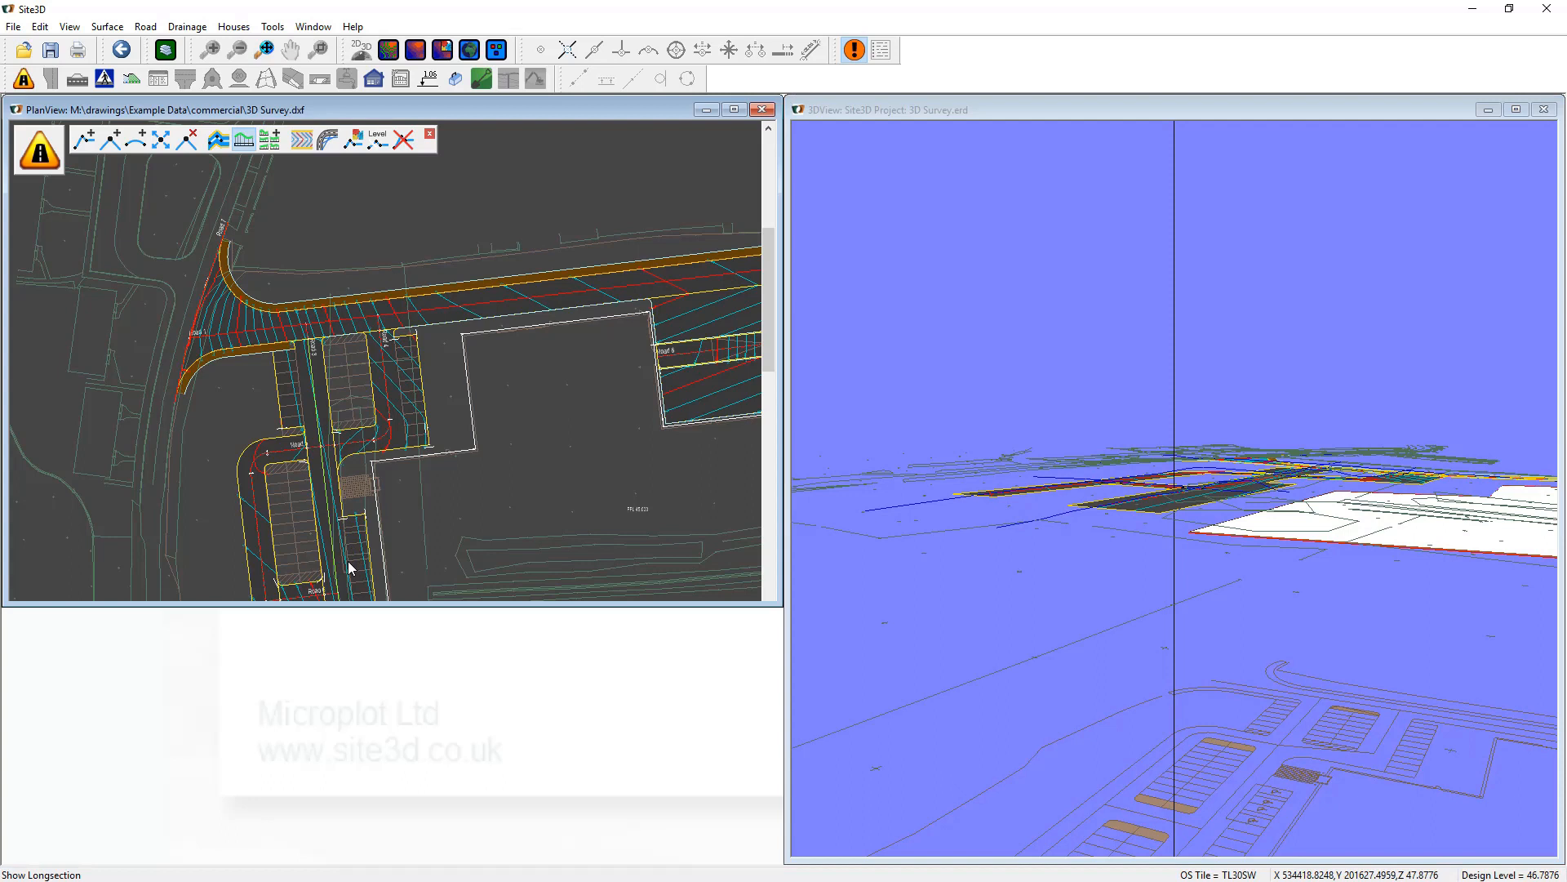
pyautogui.scroll(2, 873, 681)
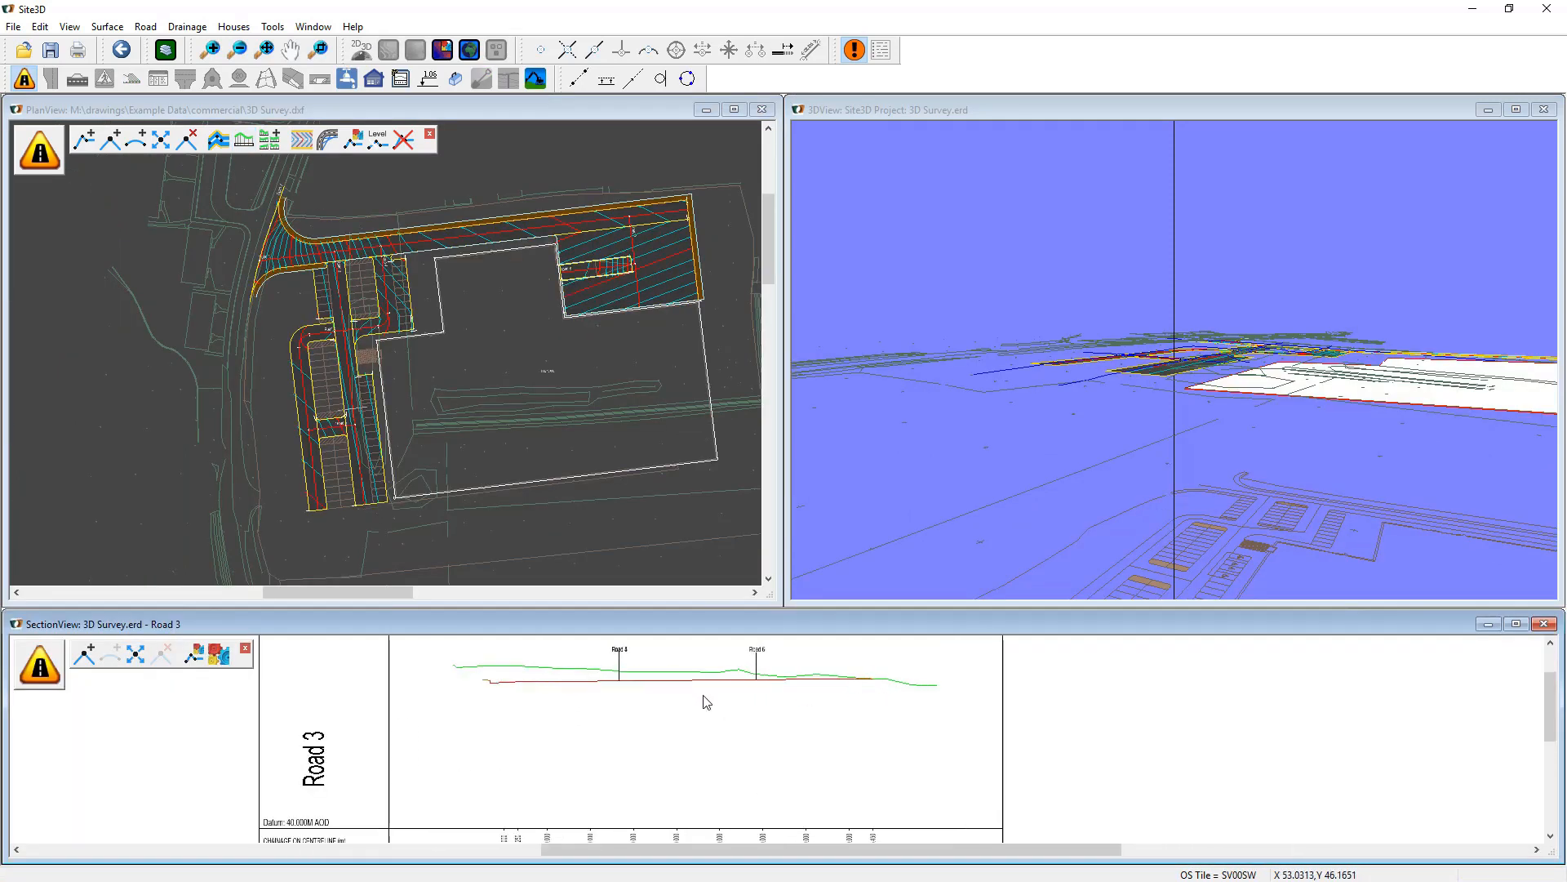
pyautogui.rightClick(874, 681)
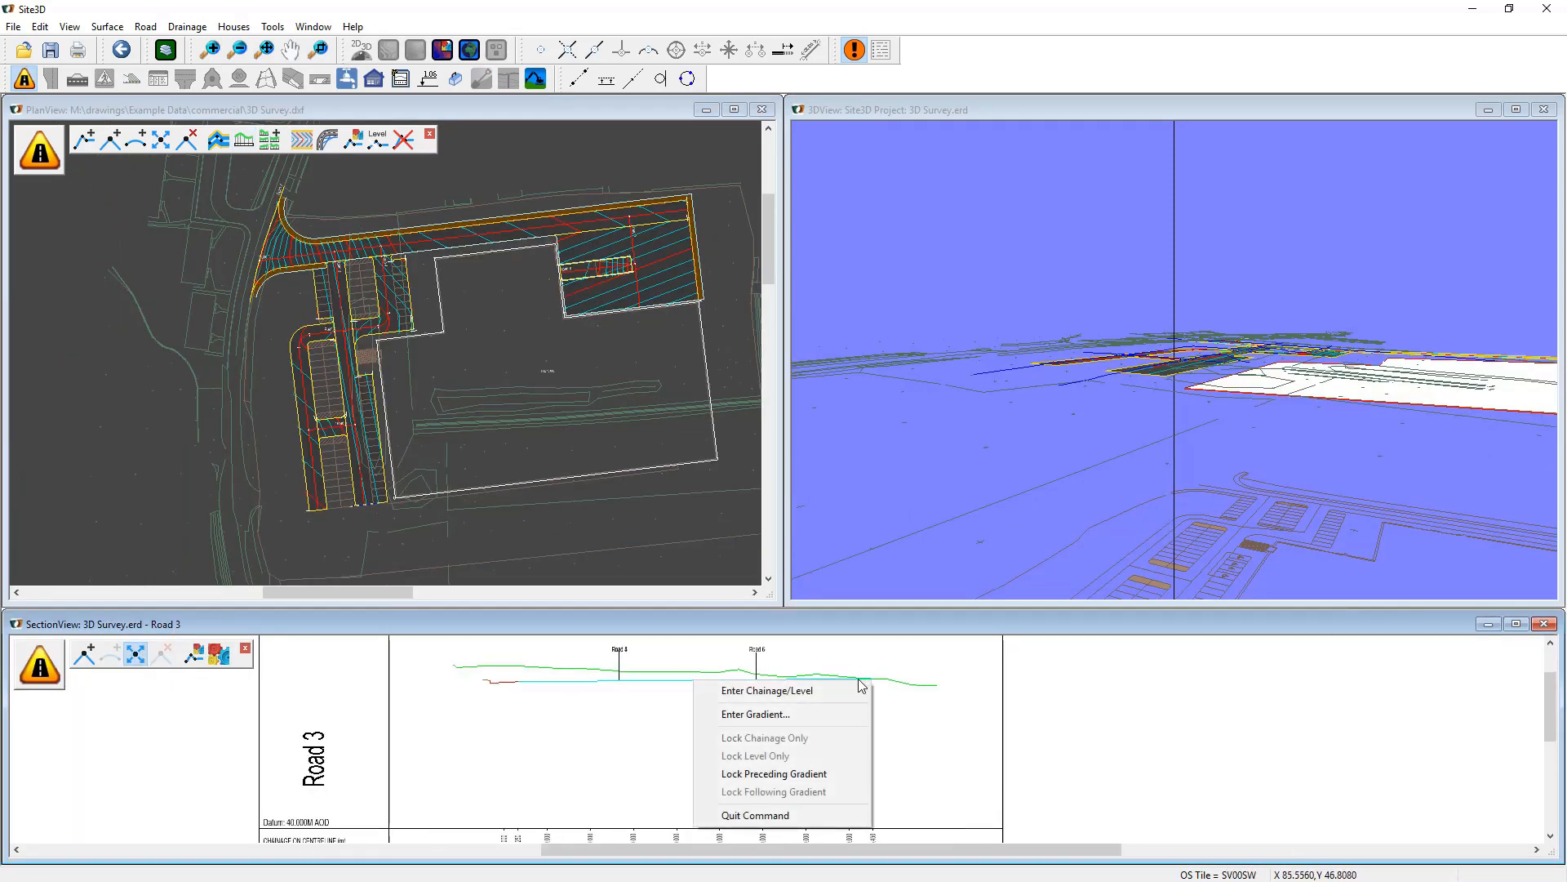
pyautogui.click(806, 691)
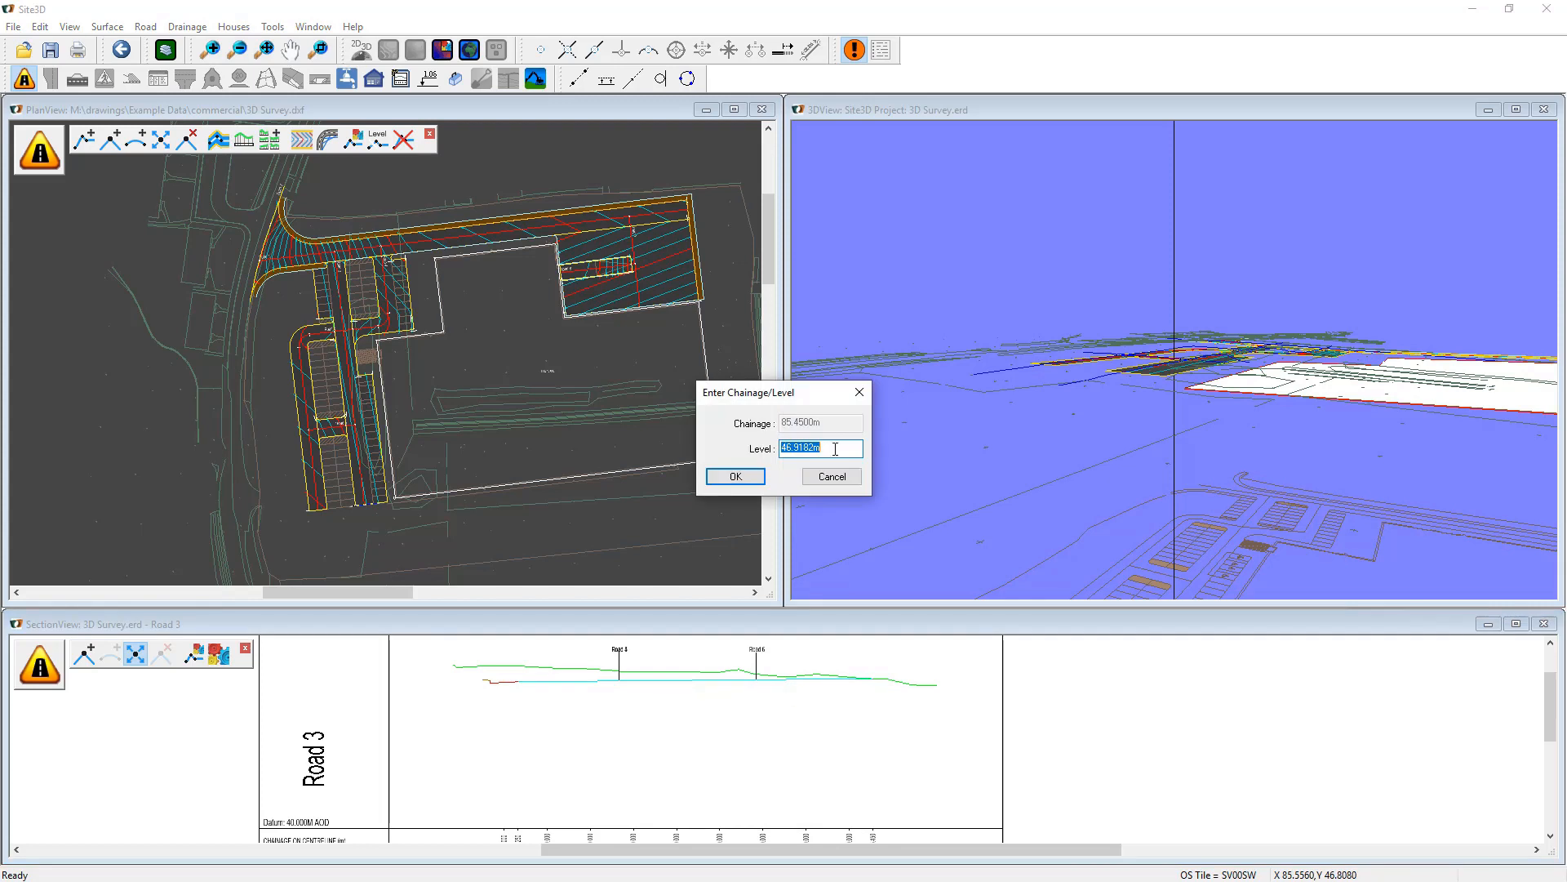
pyautogui.write('45')
pyautogui.click(736, 477)
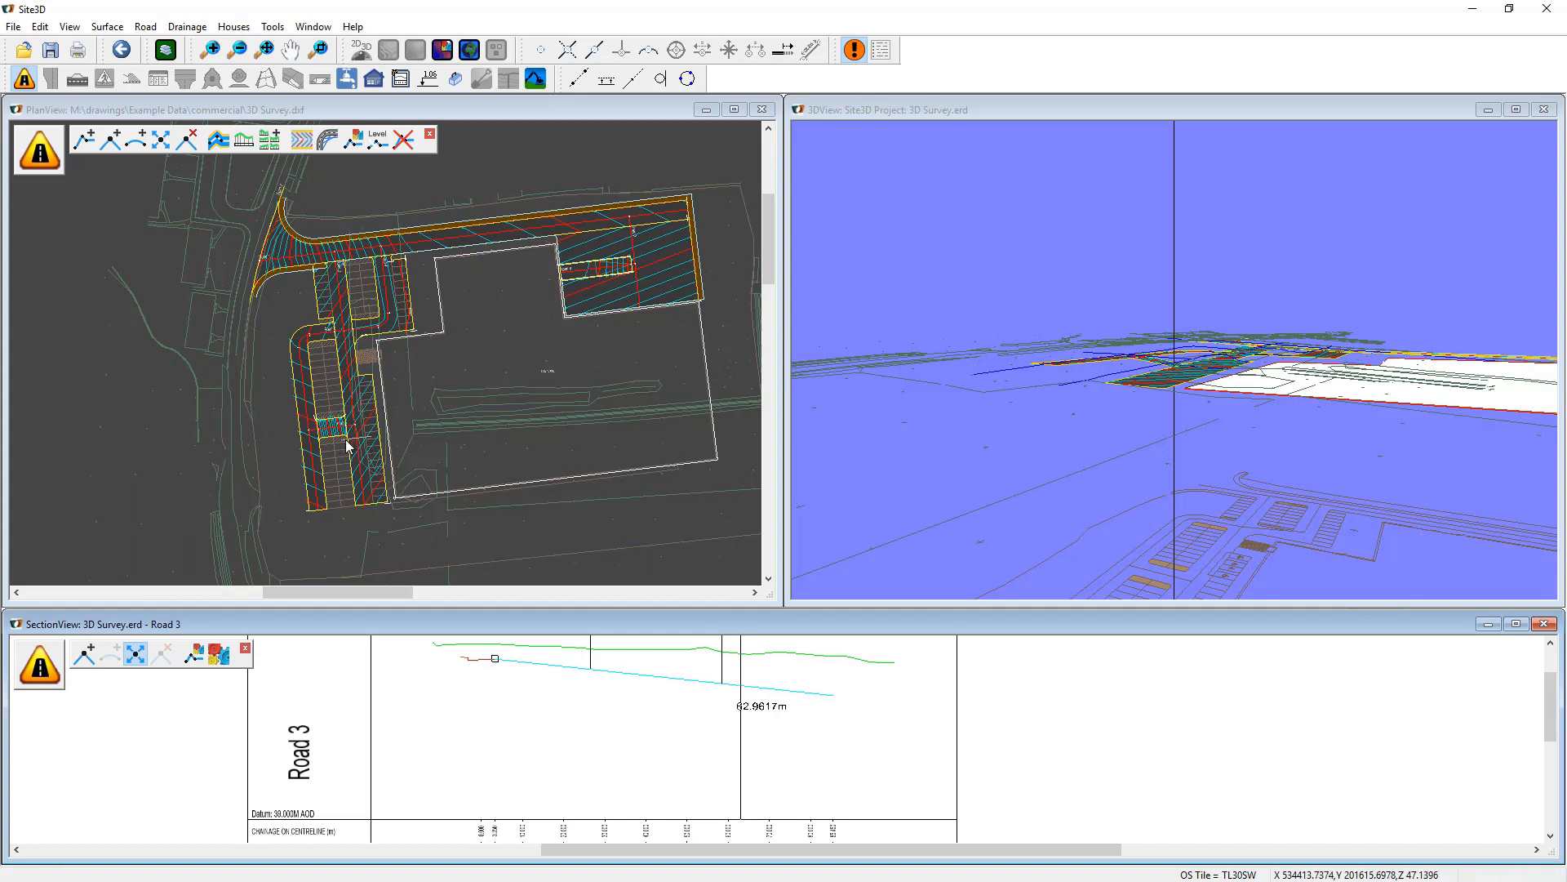
# Add a vertical intersection point to Road 3 at about chainage 28 m, below the existing profile line.
pyautogui.moveTo(1163, 386); pyautogui.dragTo(1224, 403)
pyautogui.scroll(3, 638, 700)
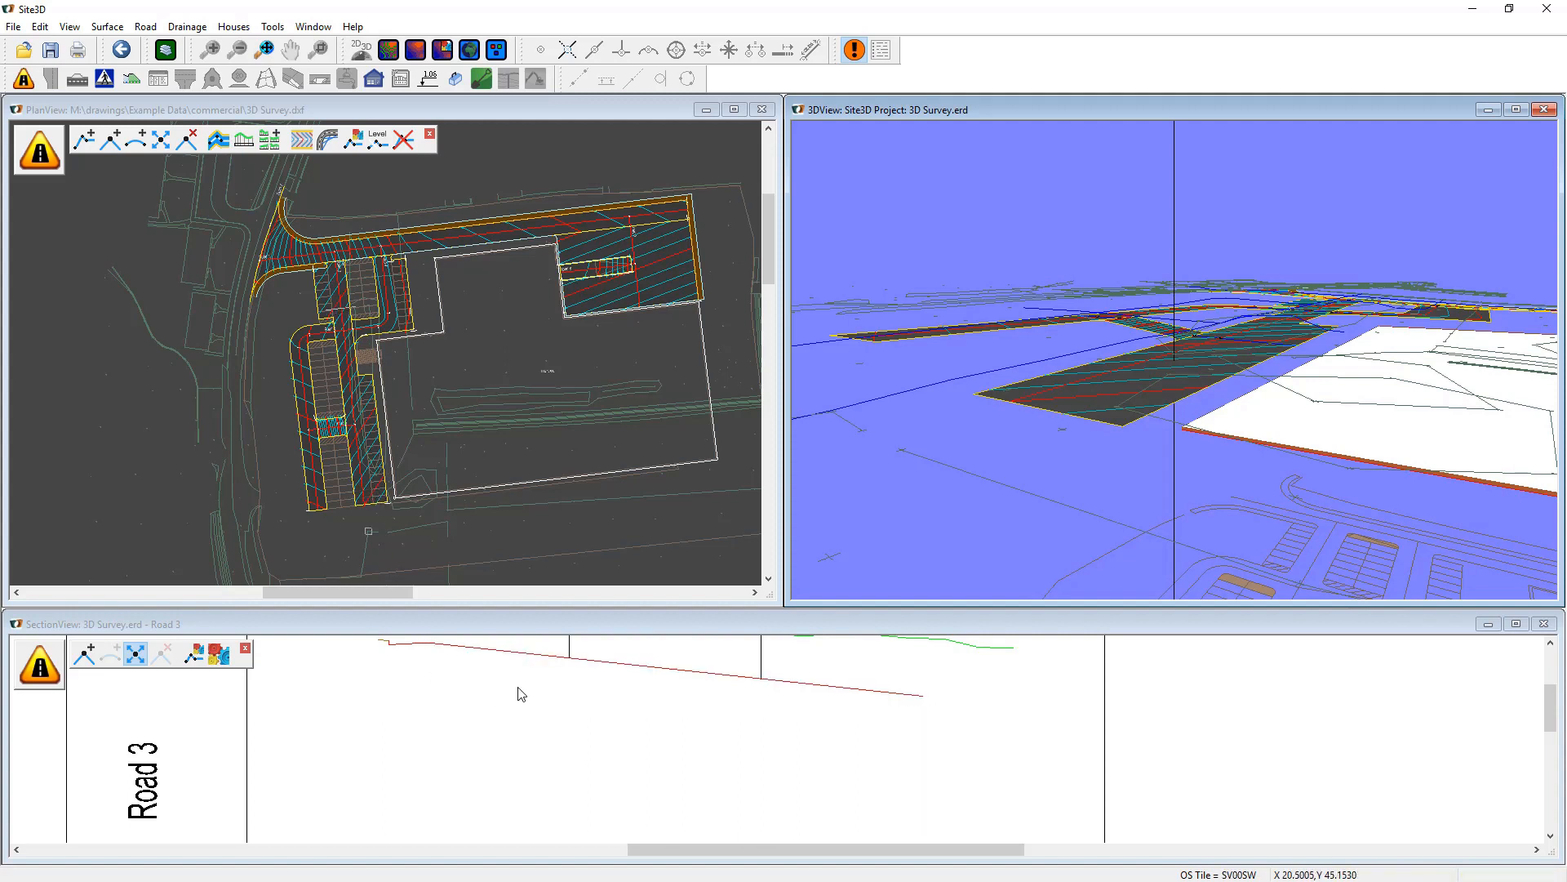
pyautogui.click(86, 659)
pyautogui.moveTo(570, 695); pyautogui.dragTo(565, 747, button='middle')
pyautogui.click(566, 716)
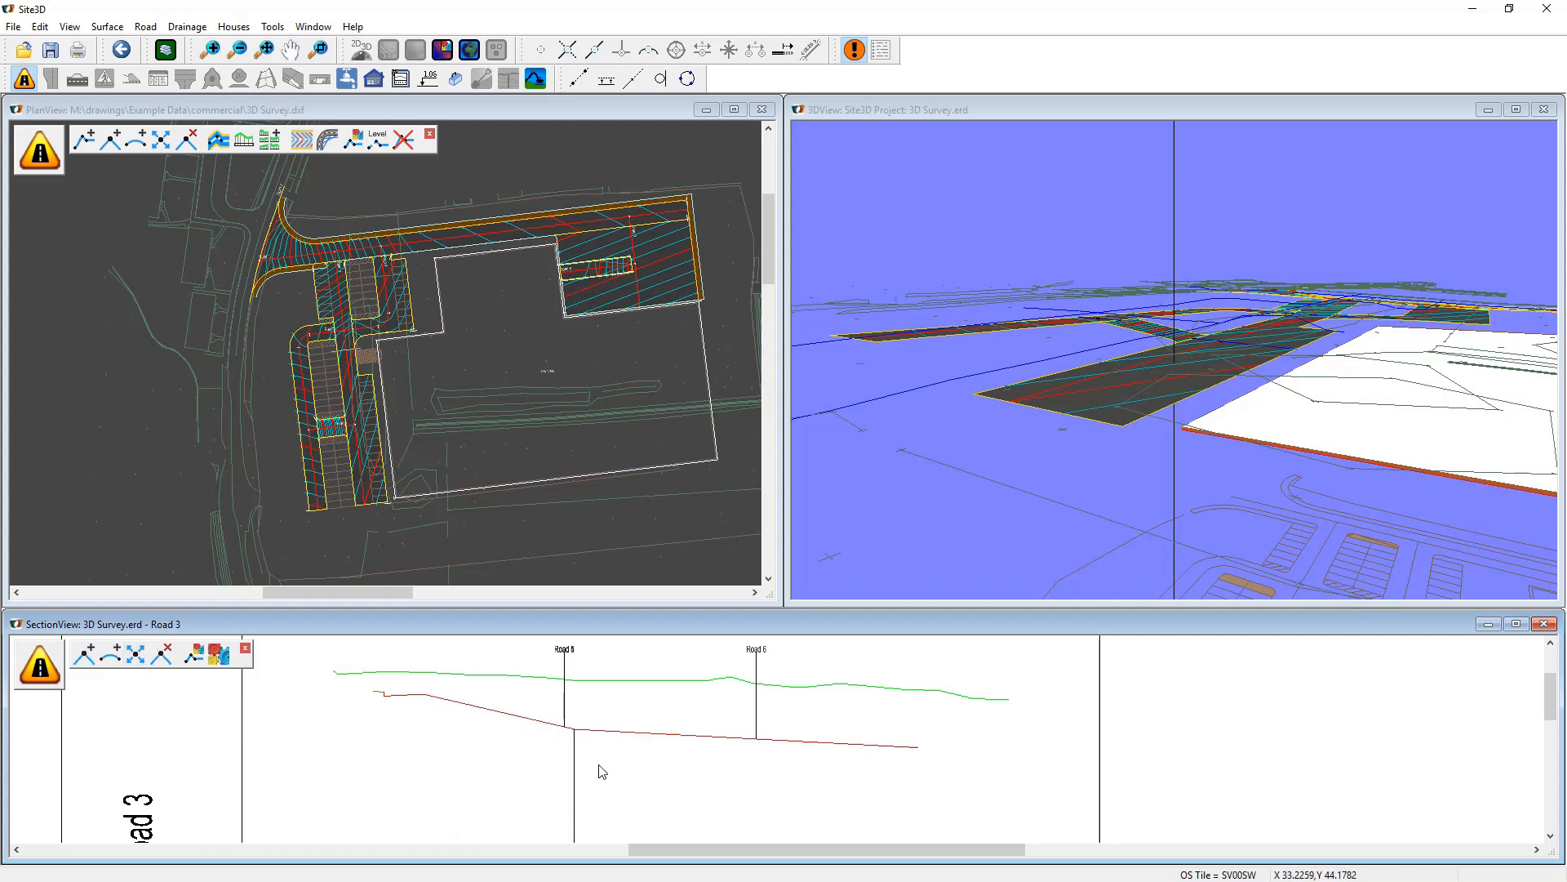
# Set Road 3's new point by gradient intersections, with a left gradient of 1:-20 and a right gradient of 1:-150.
pyautogui.rightClick(571, 729)
pyautogui.click(482, 762)
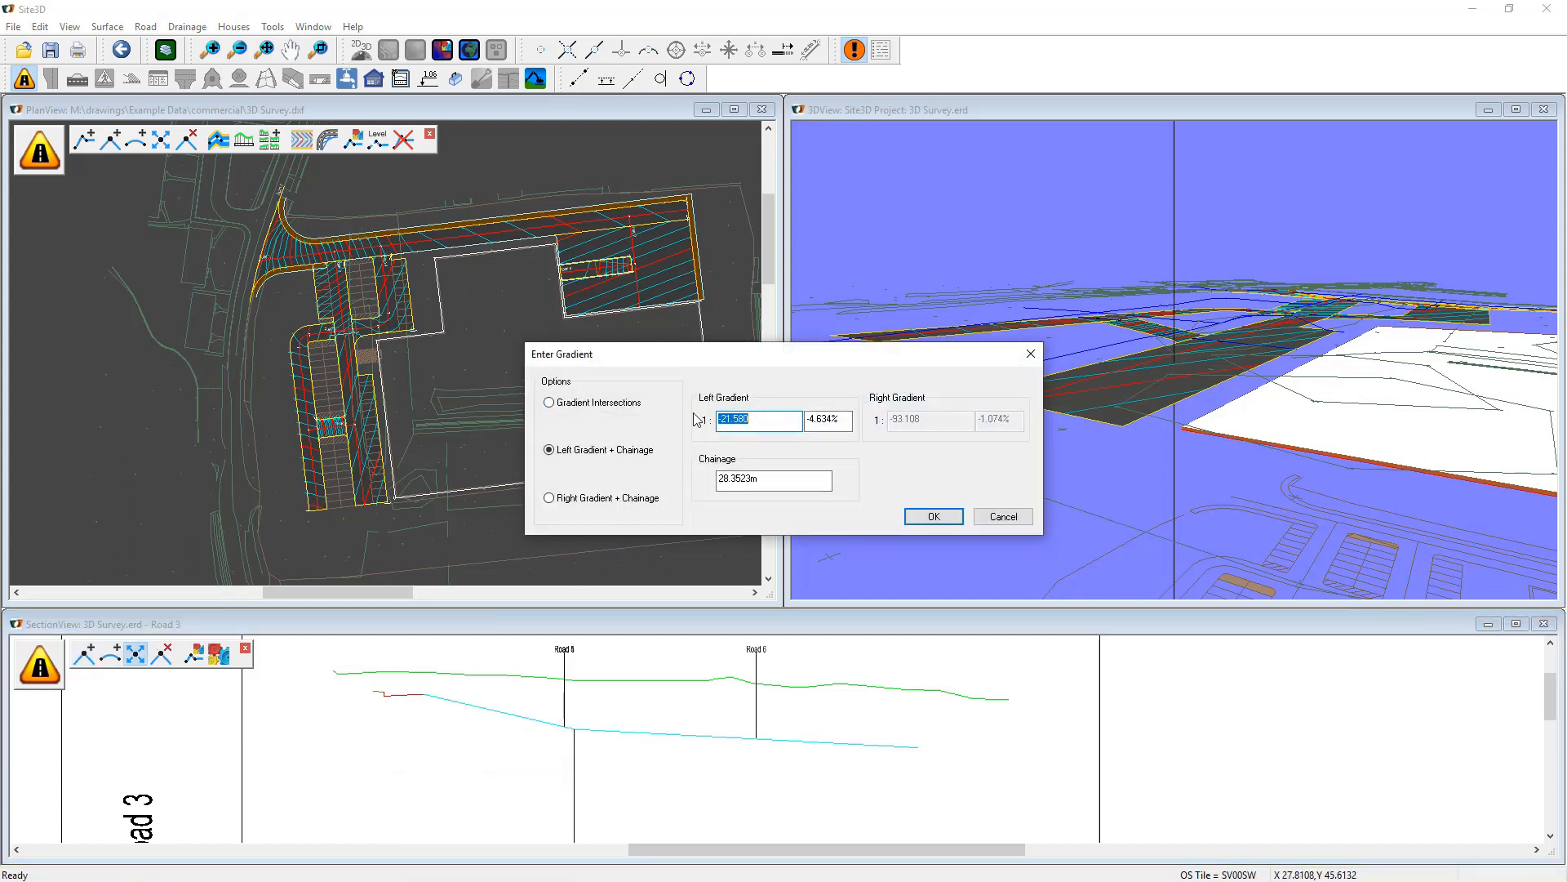
pyautogui.click(591, 405)
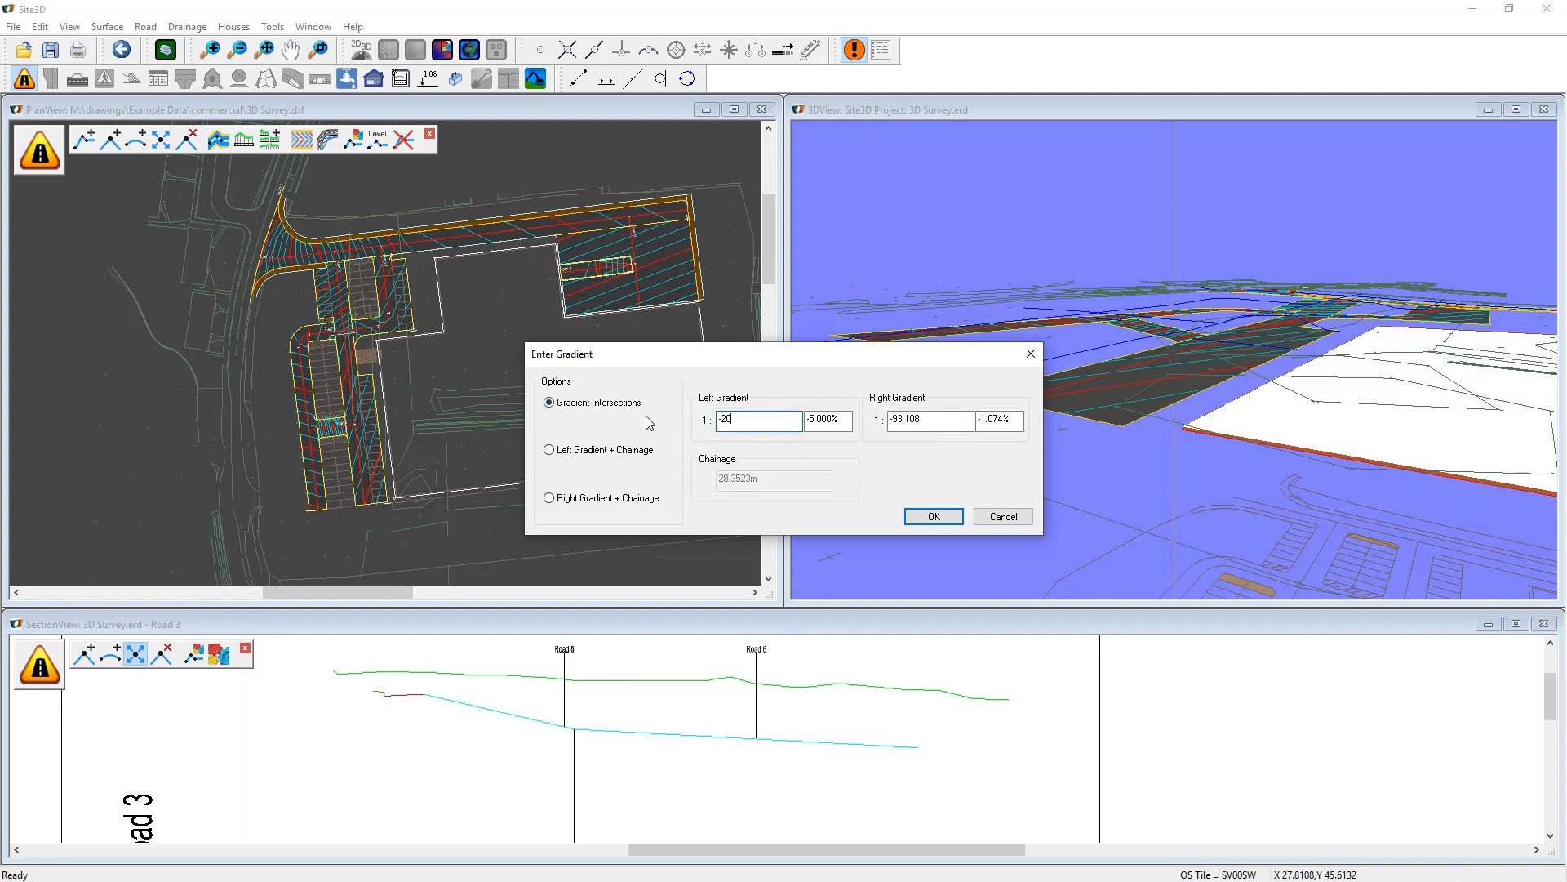
pyautogui.doubleClick(937, 420)
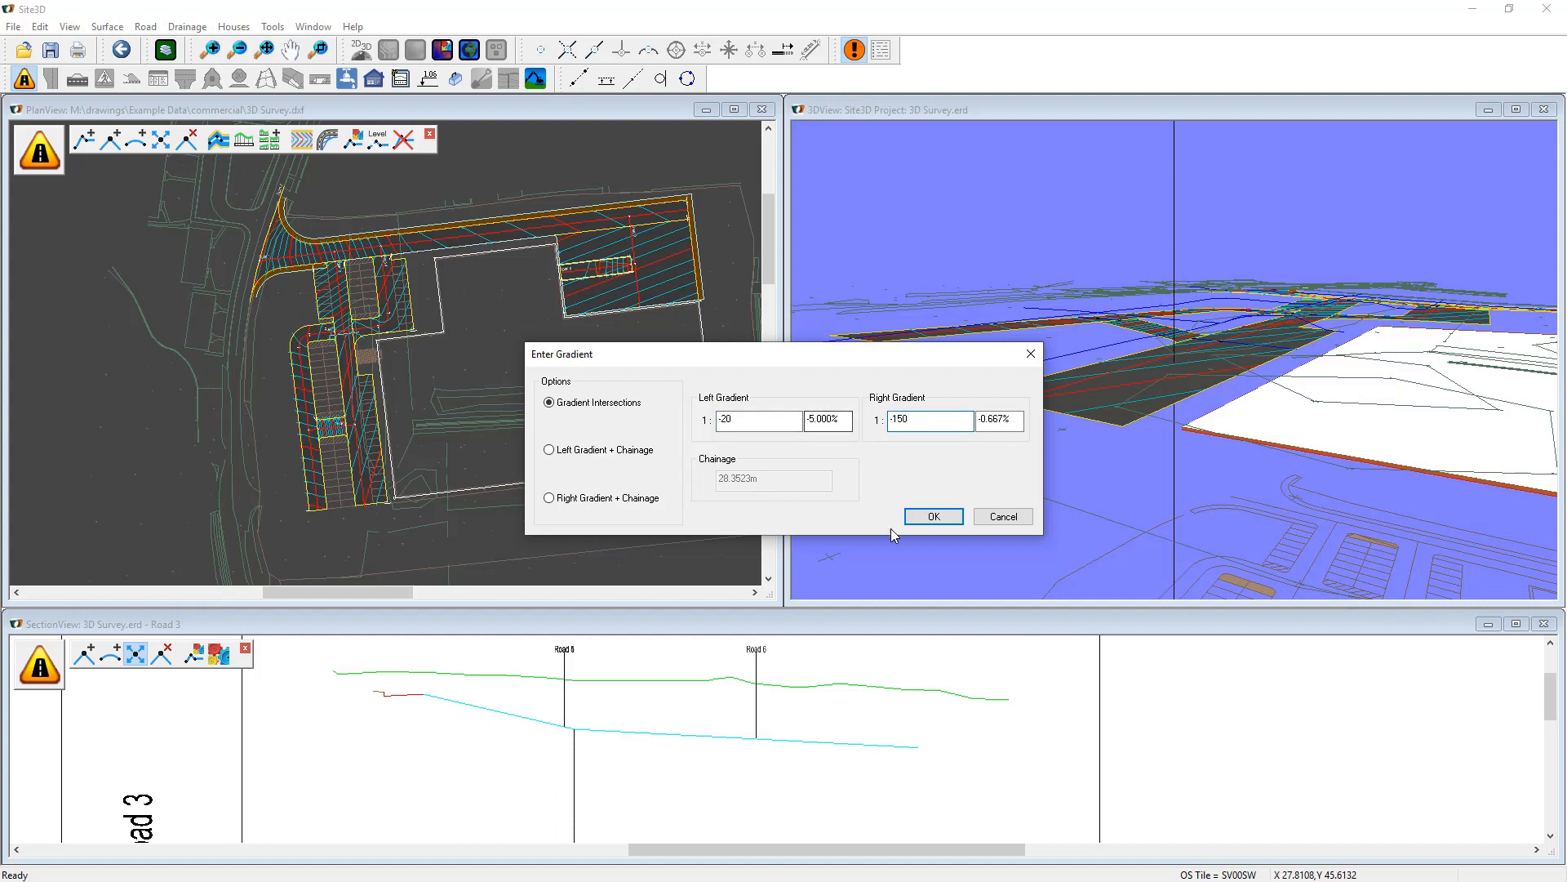
pyautogui.click(933, 517)
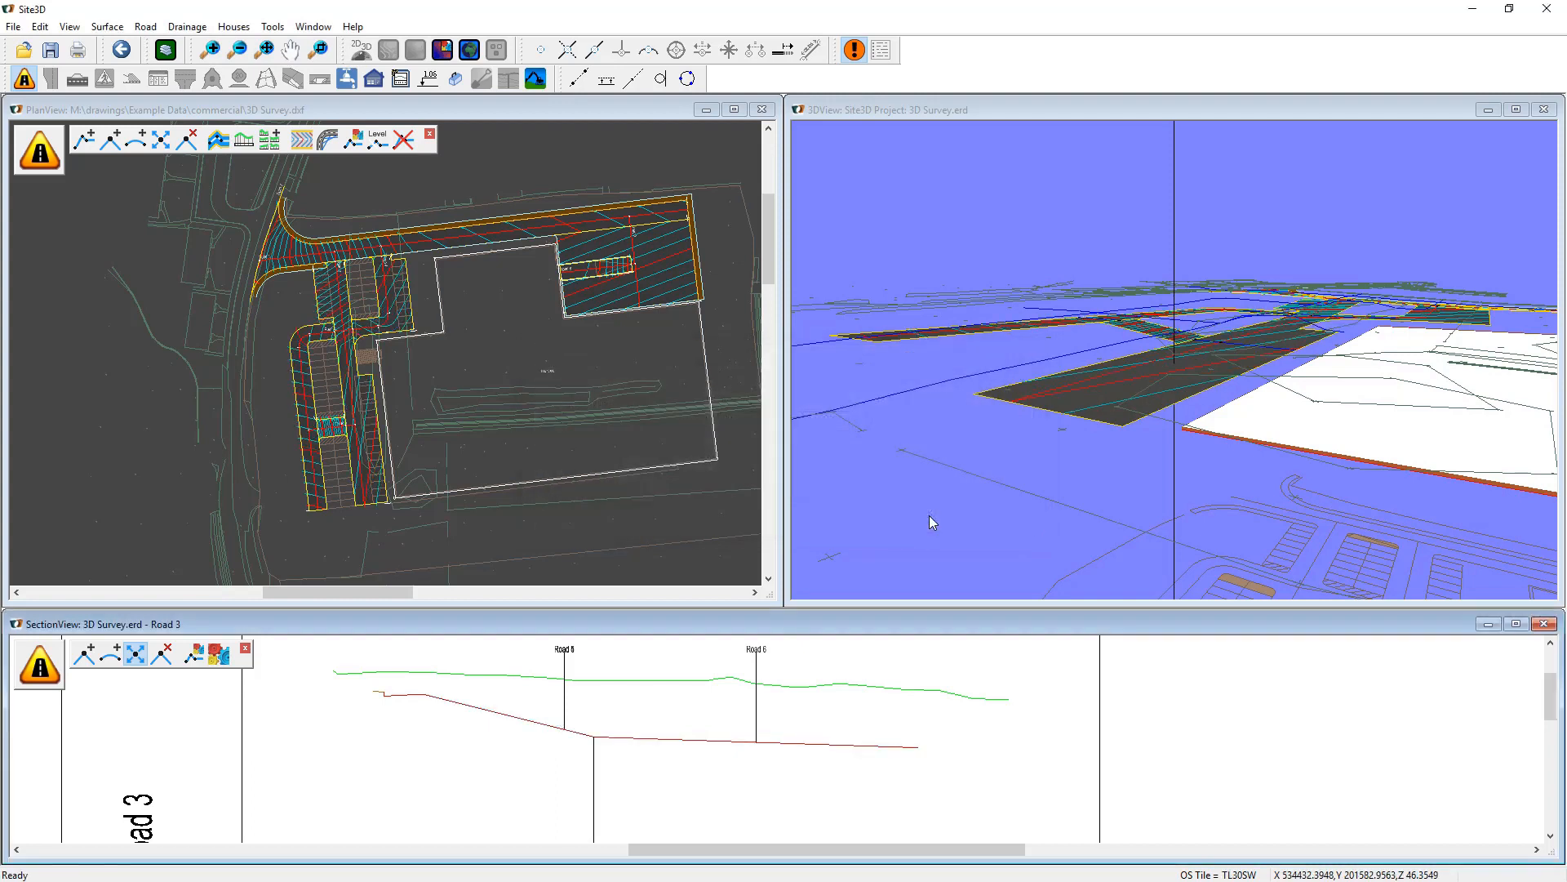
# Add a parabolic vertical curve at Road 3's new point, make it longer than the default, and close the longsection.
pyautogui.click(594, 737)
pyautogui.rightClick(612, 739)
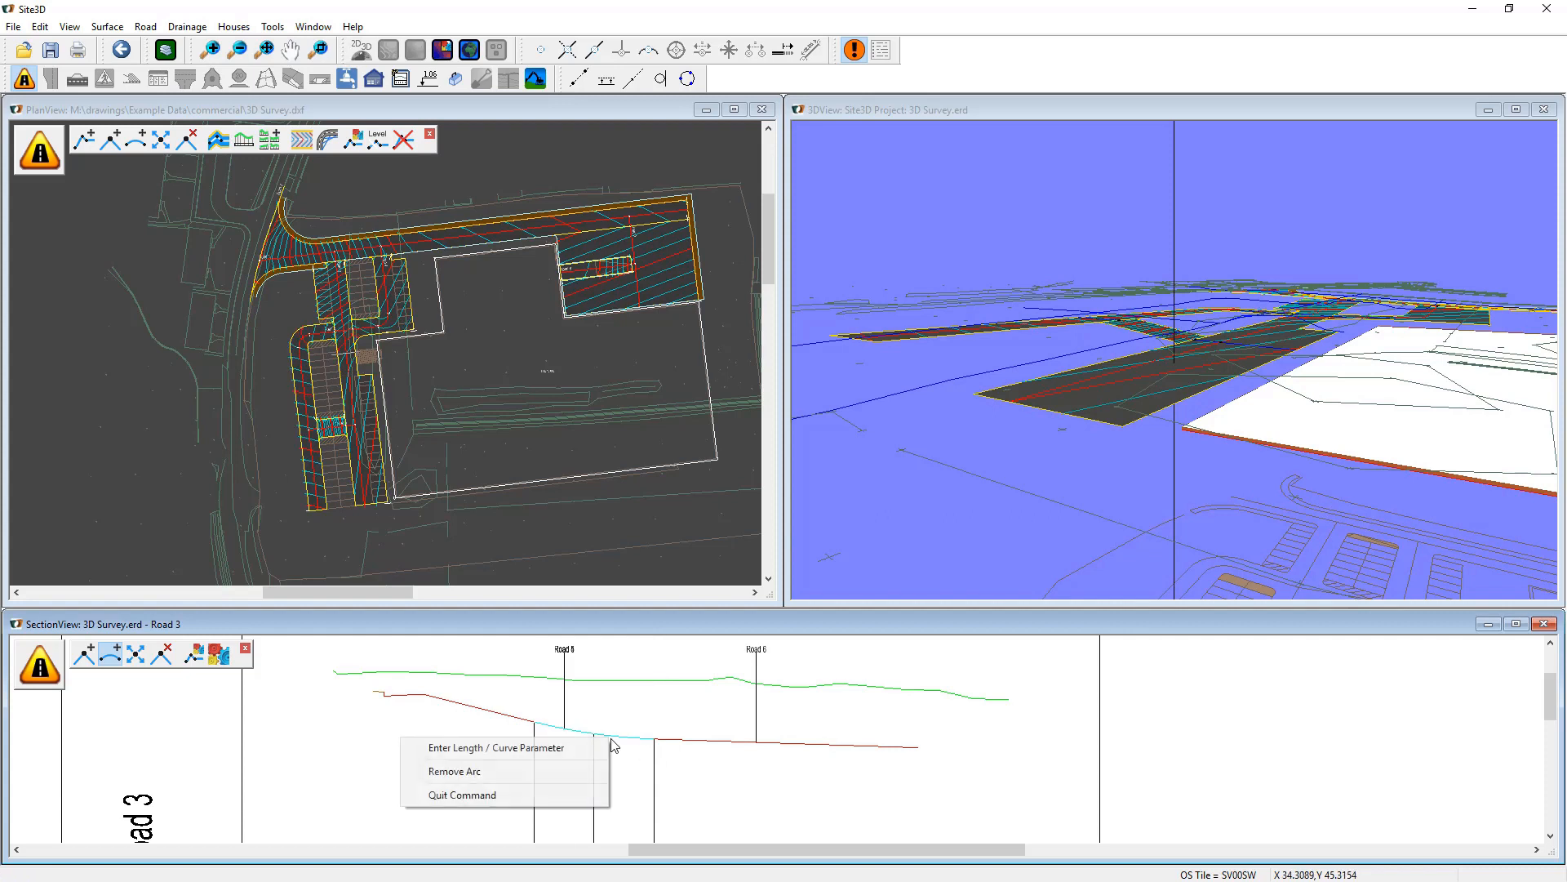
pyautogui.click(564, 748)
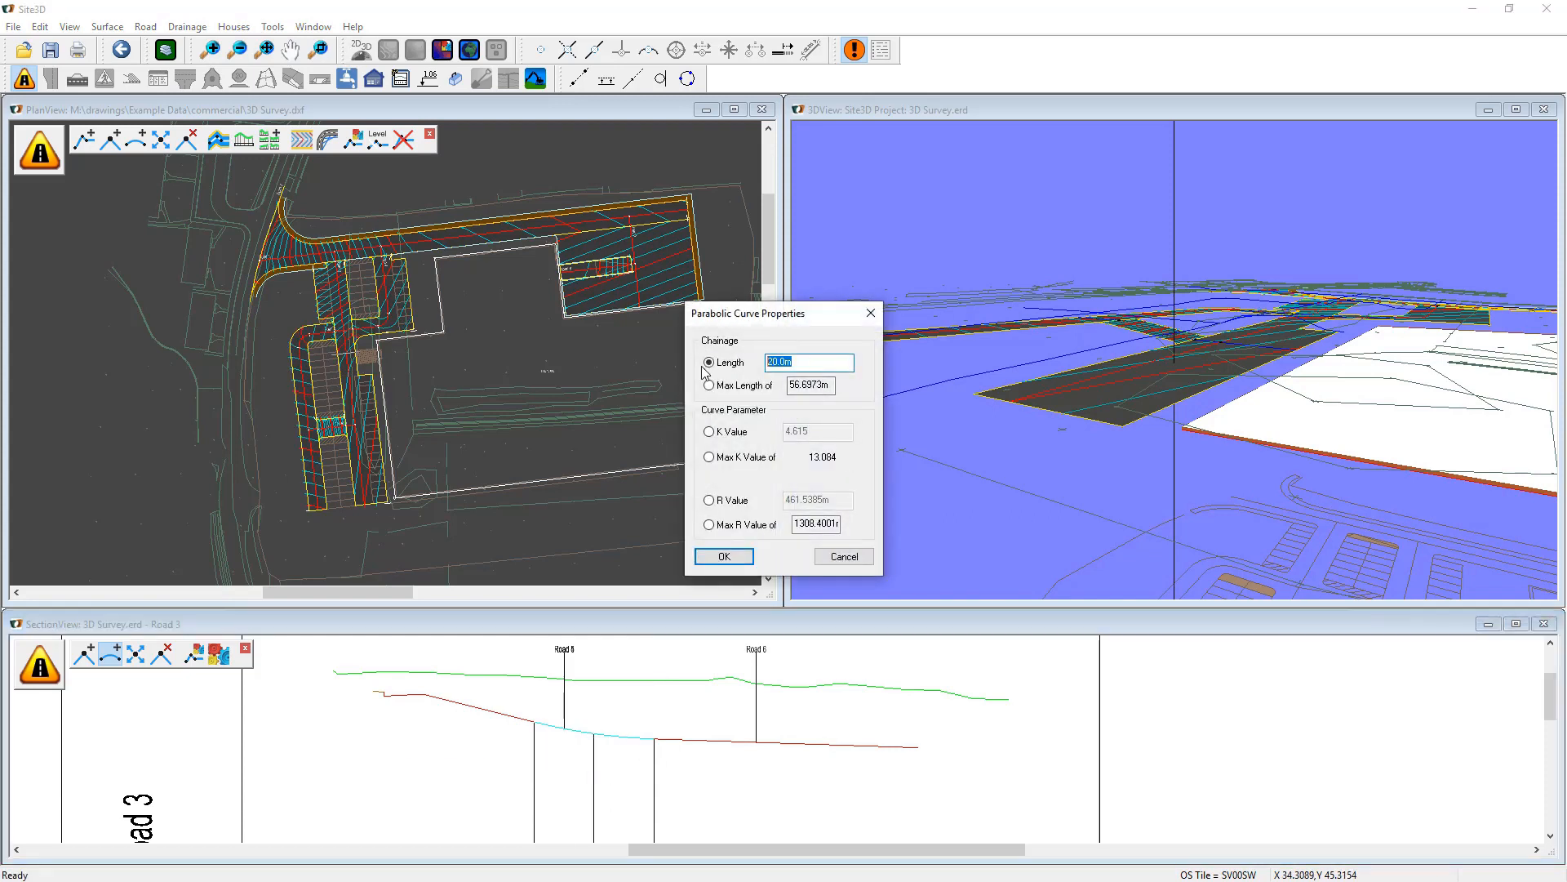
pyautogui.click(712, 556)
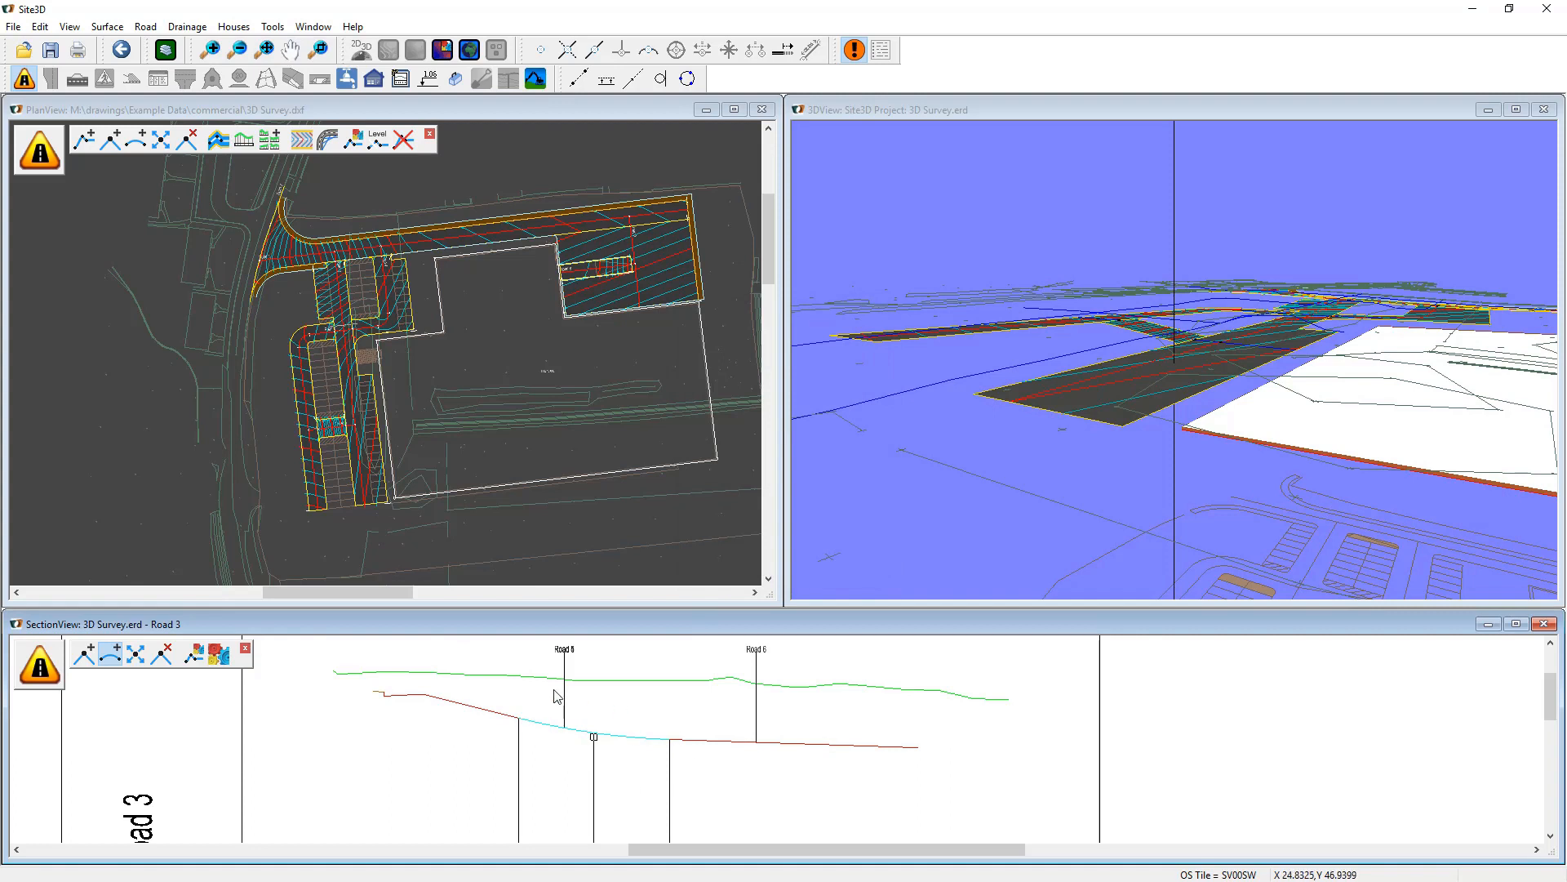
pyautogui.click(1544, 625)
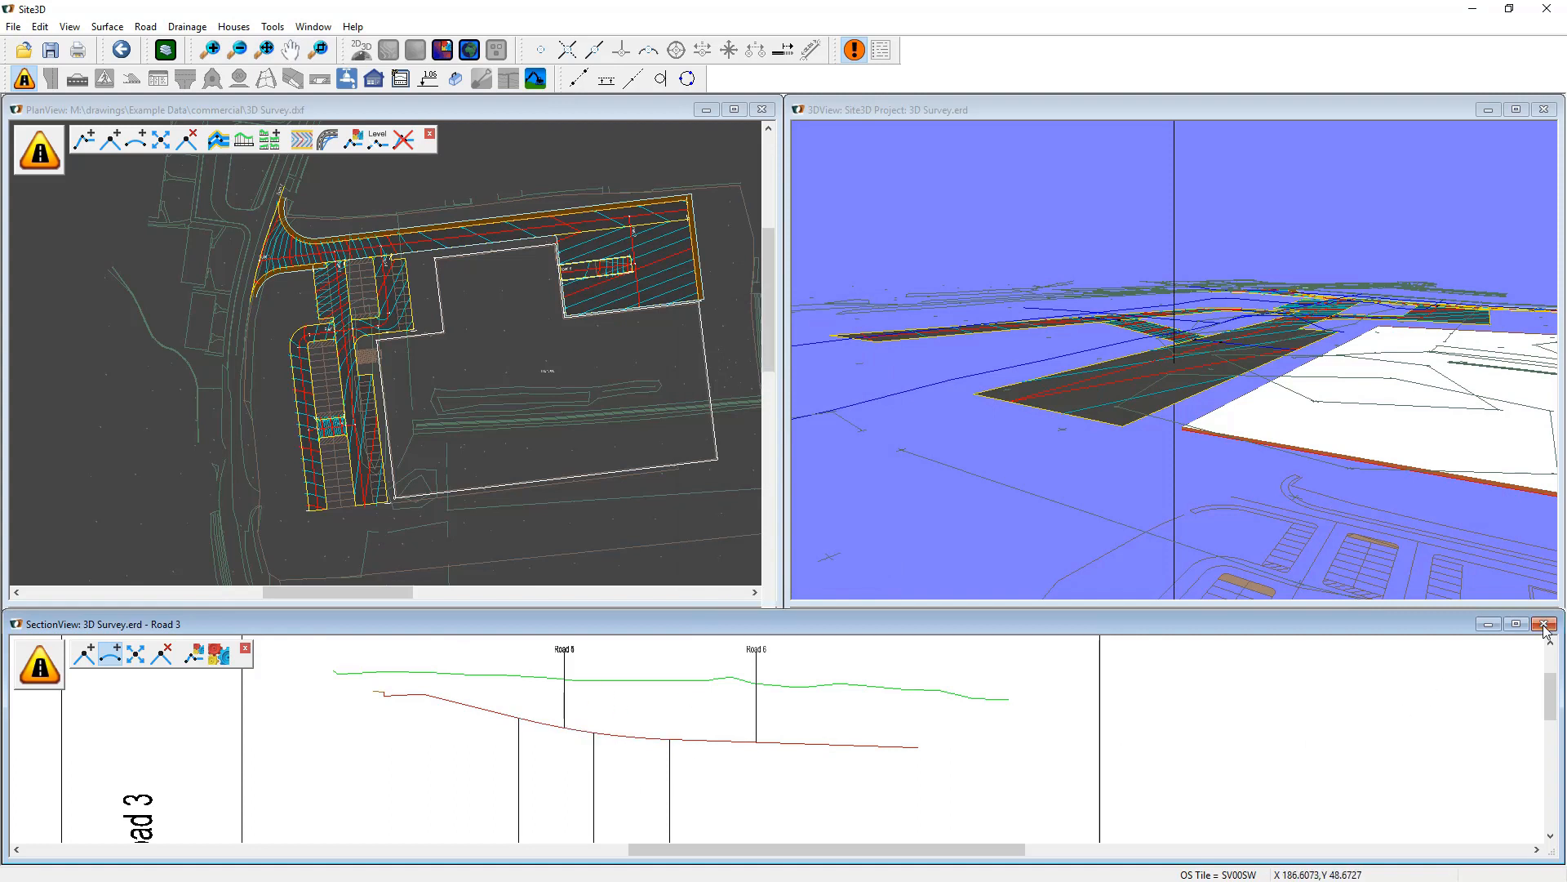
# Open the longsection of Road 5, the car park's outer road, give its end point a gently falling left gradient, and close it.
pyautogui.moveTo(1298, 573); pyautogui.dragTo(908, 542)
pyautogui.click(243, 139)
pyautogui.click(300, 557)
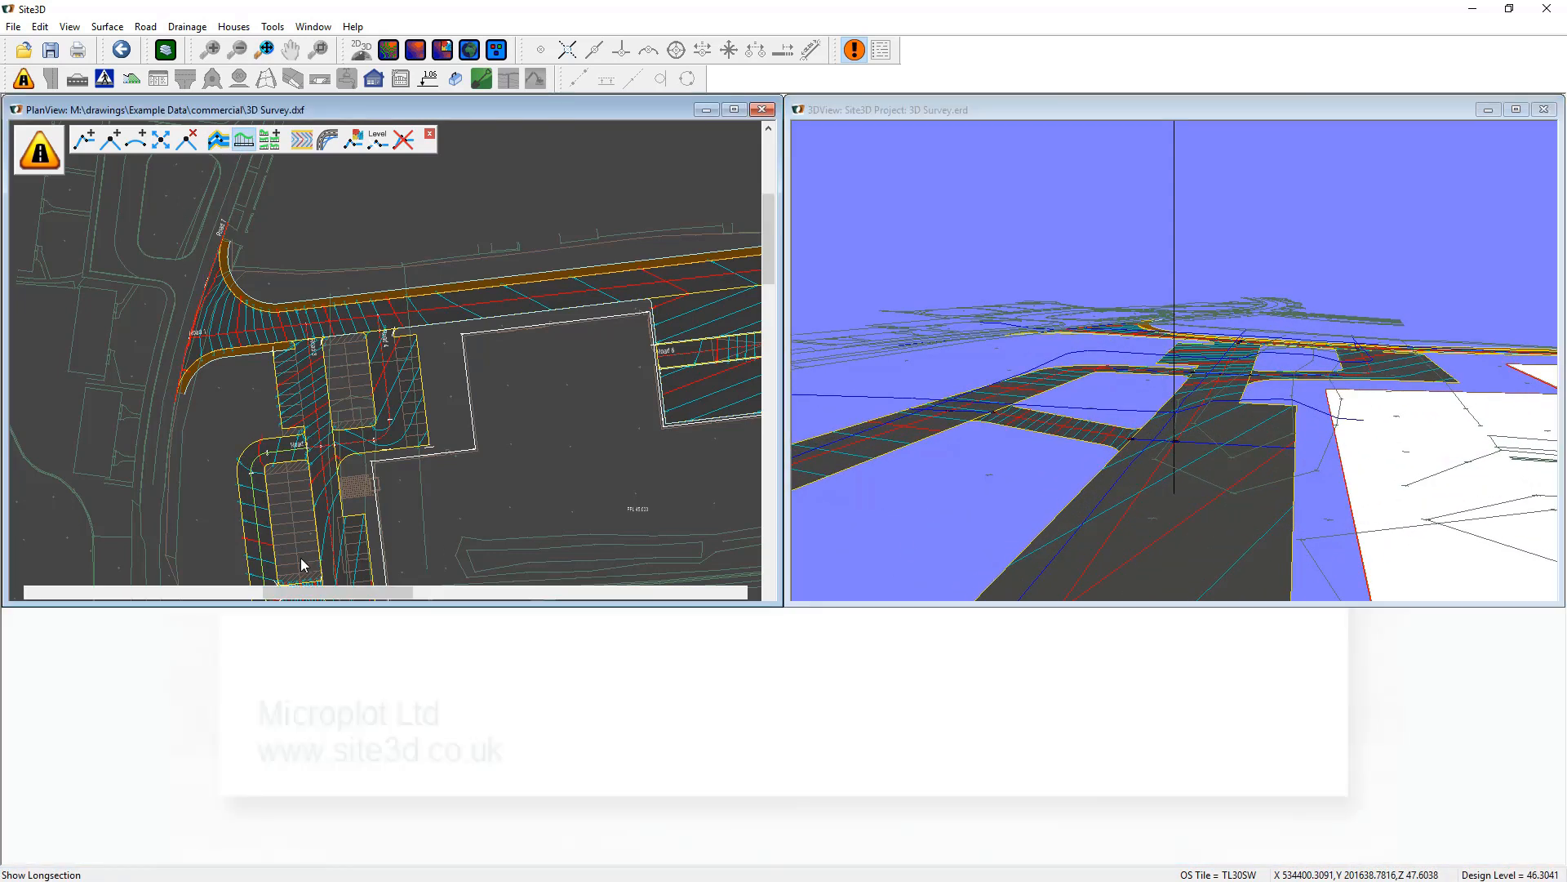
pyautogui.click(136, 653)
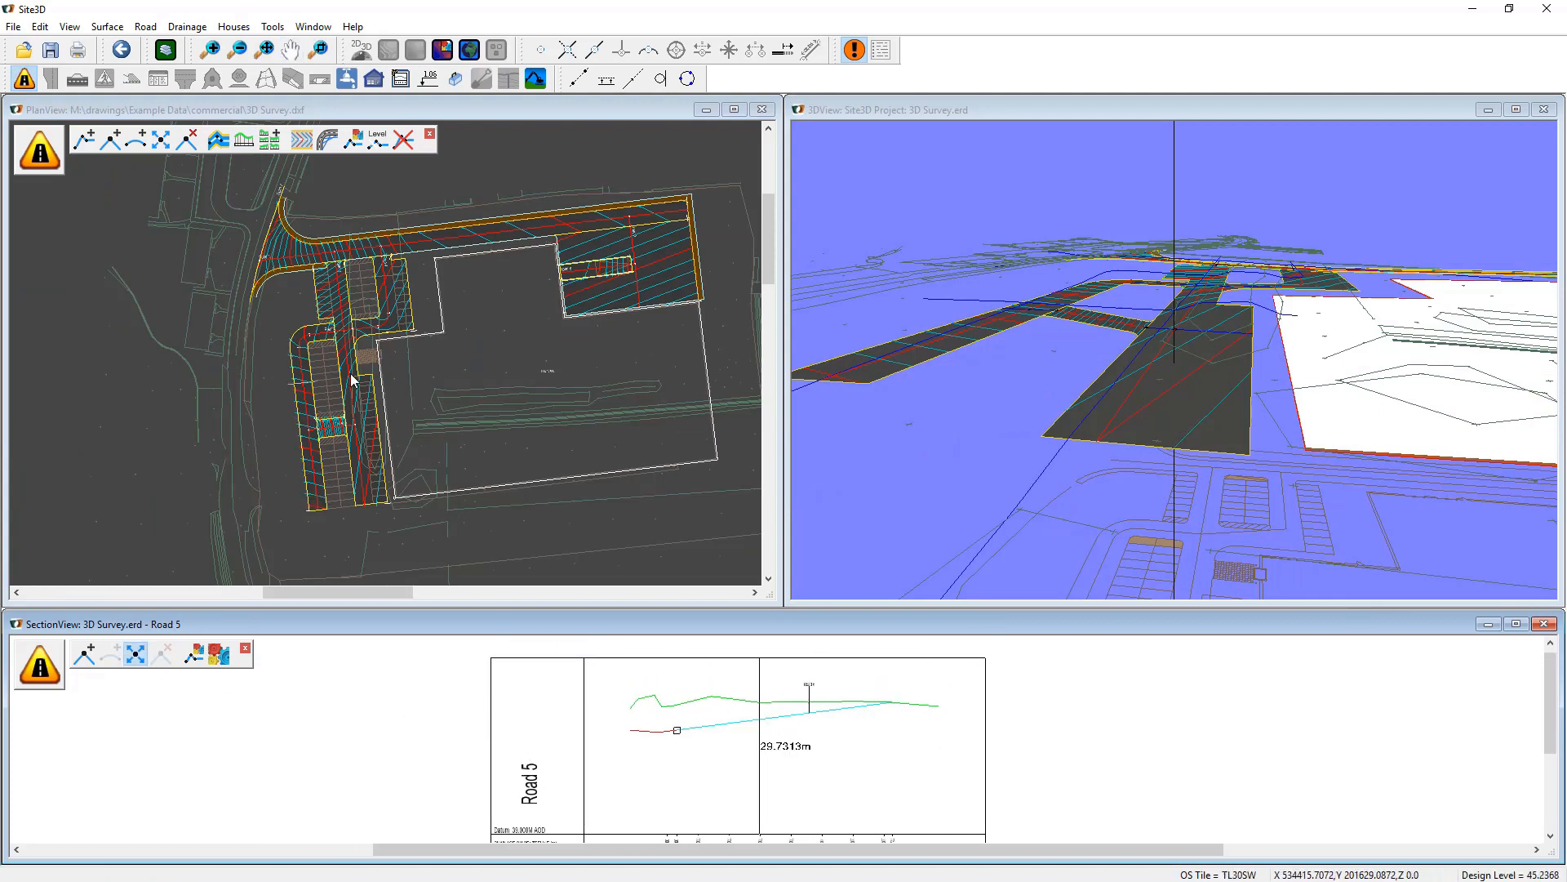
pyautogui.rightClick(886, 718)
pyautogui.click(825, 757)
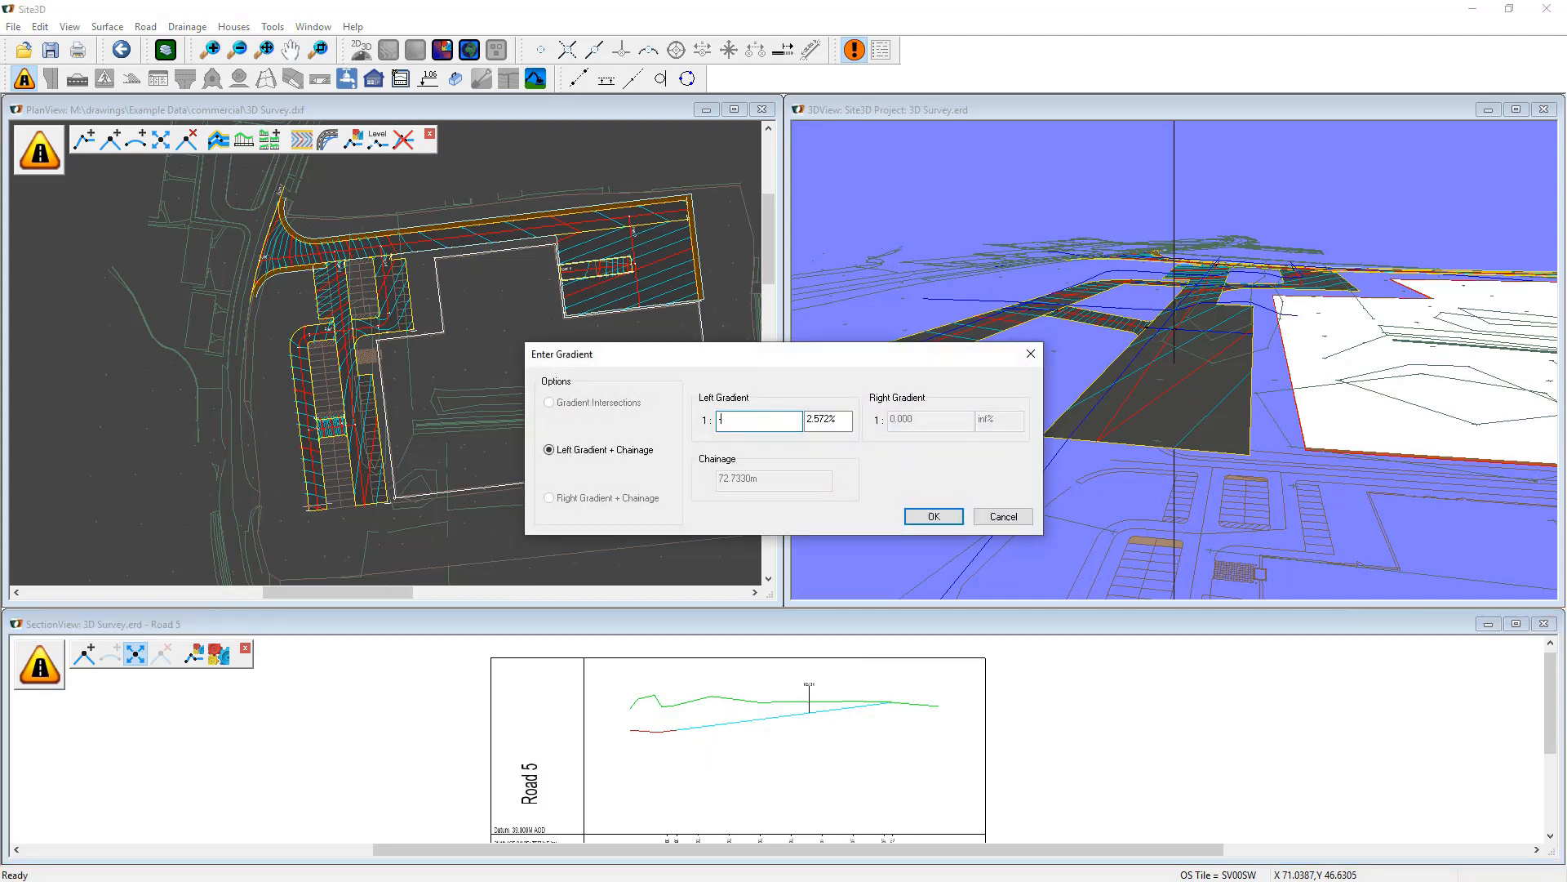
pyautogui.click(933, 518)
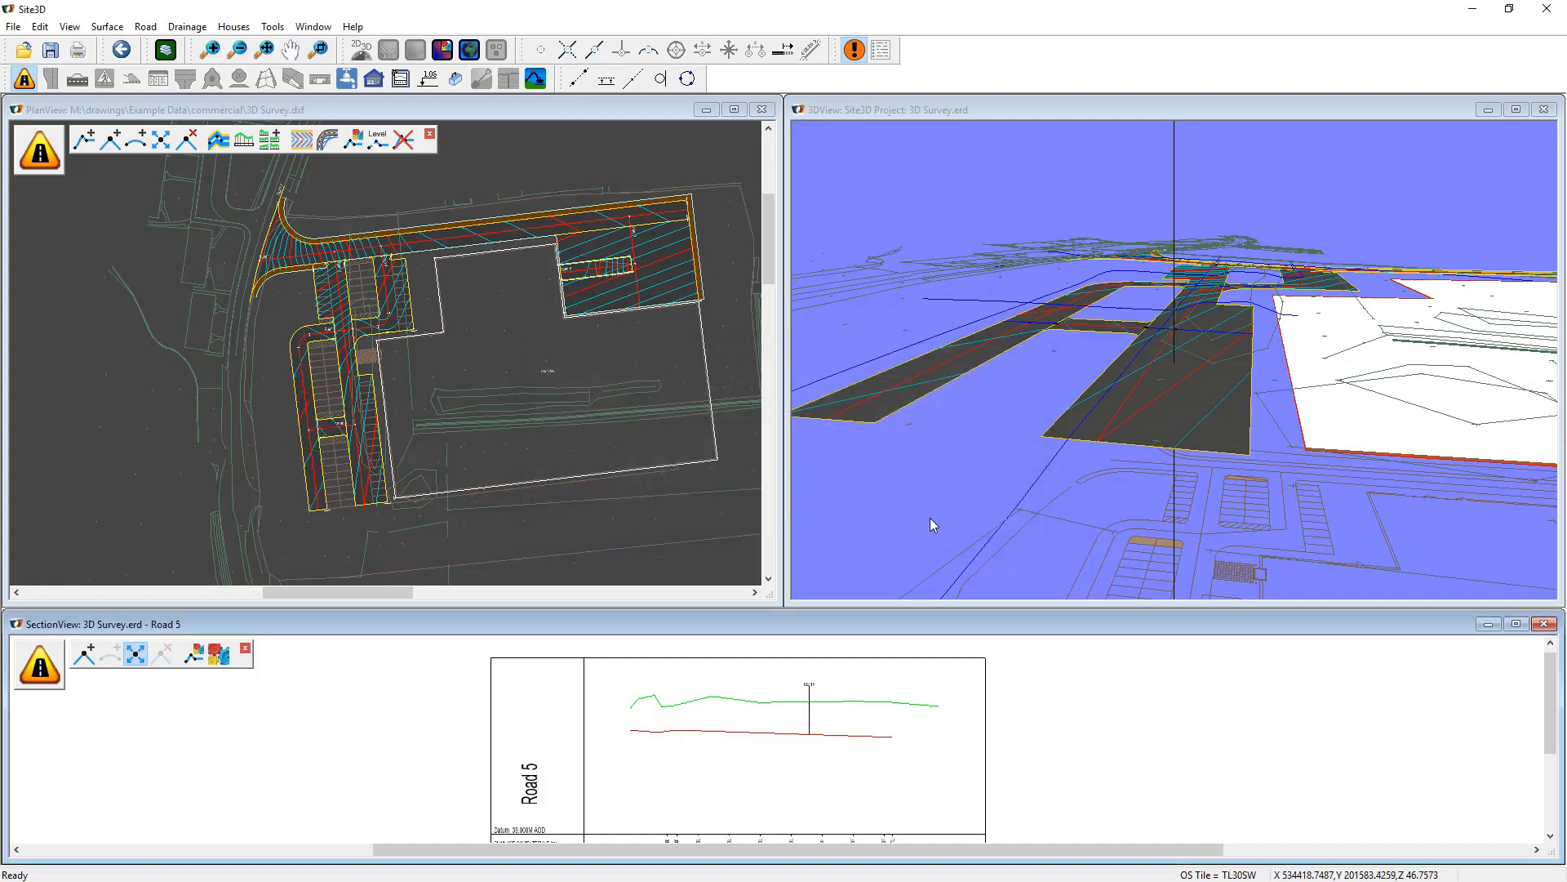
pyautogui.click(1535, 627)
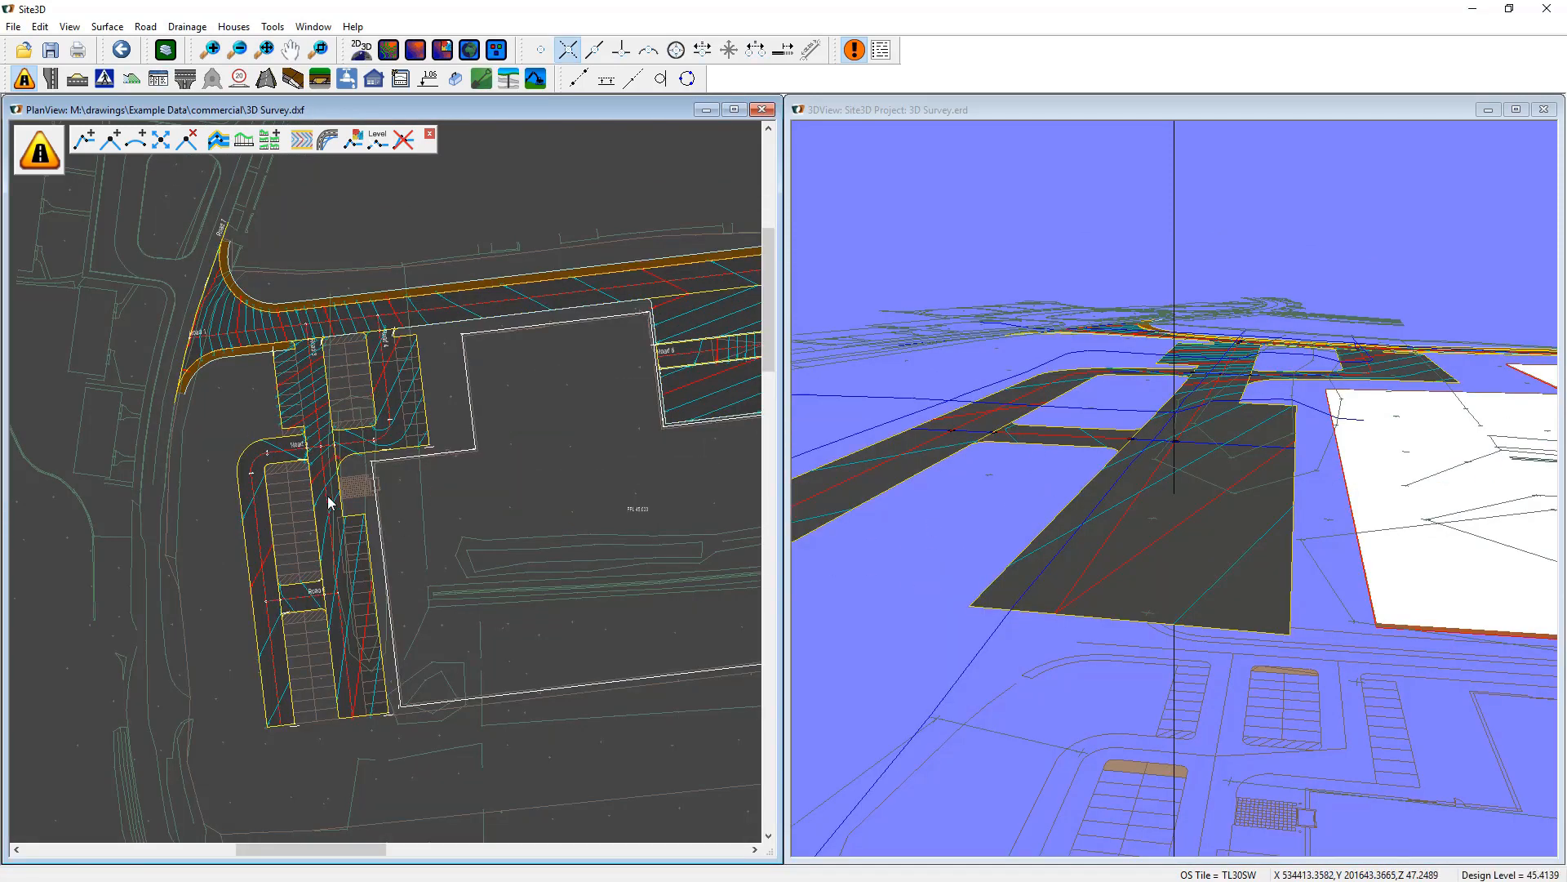
# Examine the car park roads, their connecting link and the upper junctions in 3D.
pyautogui.moveTo(1206, 602); pyautogui.dragTo(996, 463)
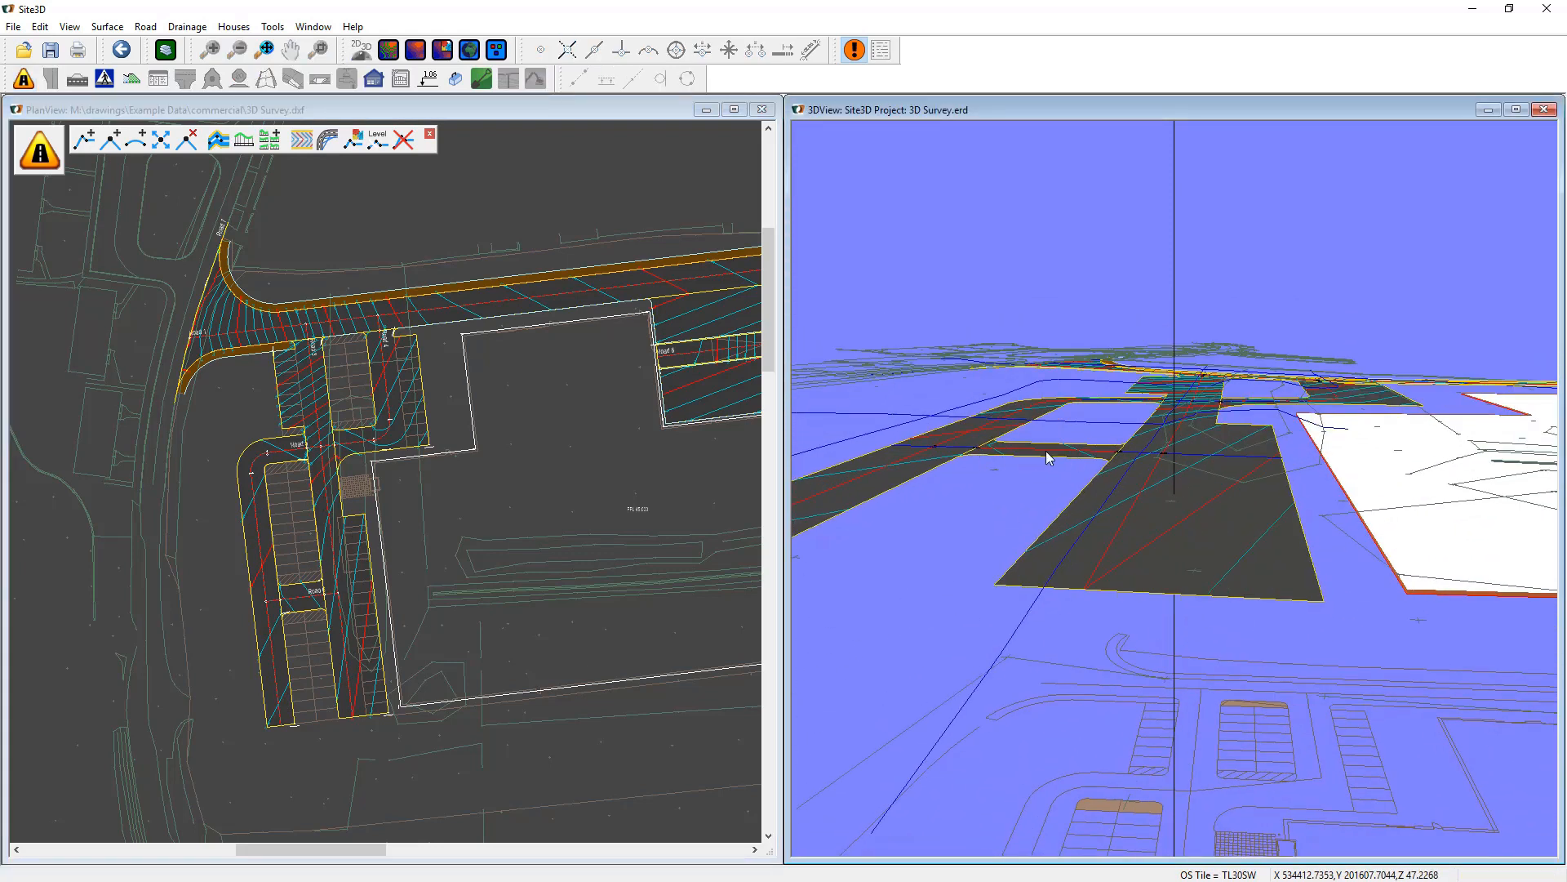
pyautogui.moveTo(1080, 582); pyautogui.dragTo(1182, 535)
pyautogui.scroll(-2, 1182, 535)
pyautogui.moveTo(1163, 449); pyautogui.dragTo(1217, 590, button='middle')
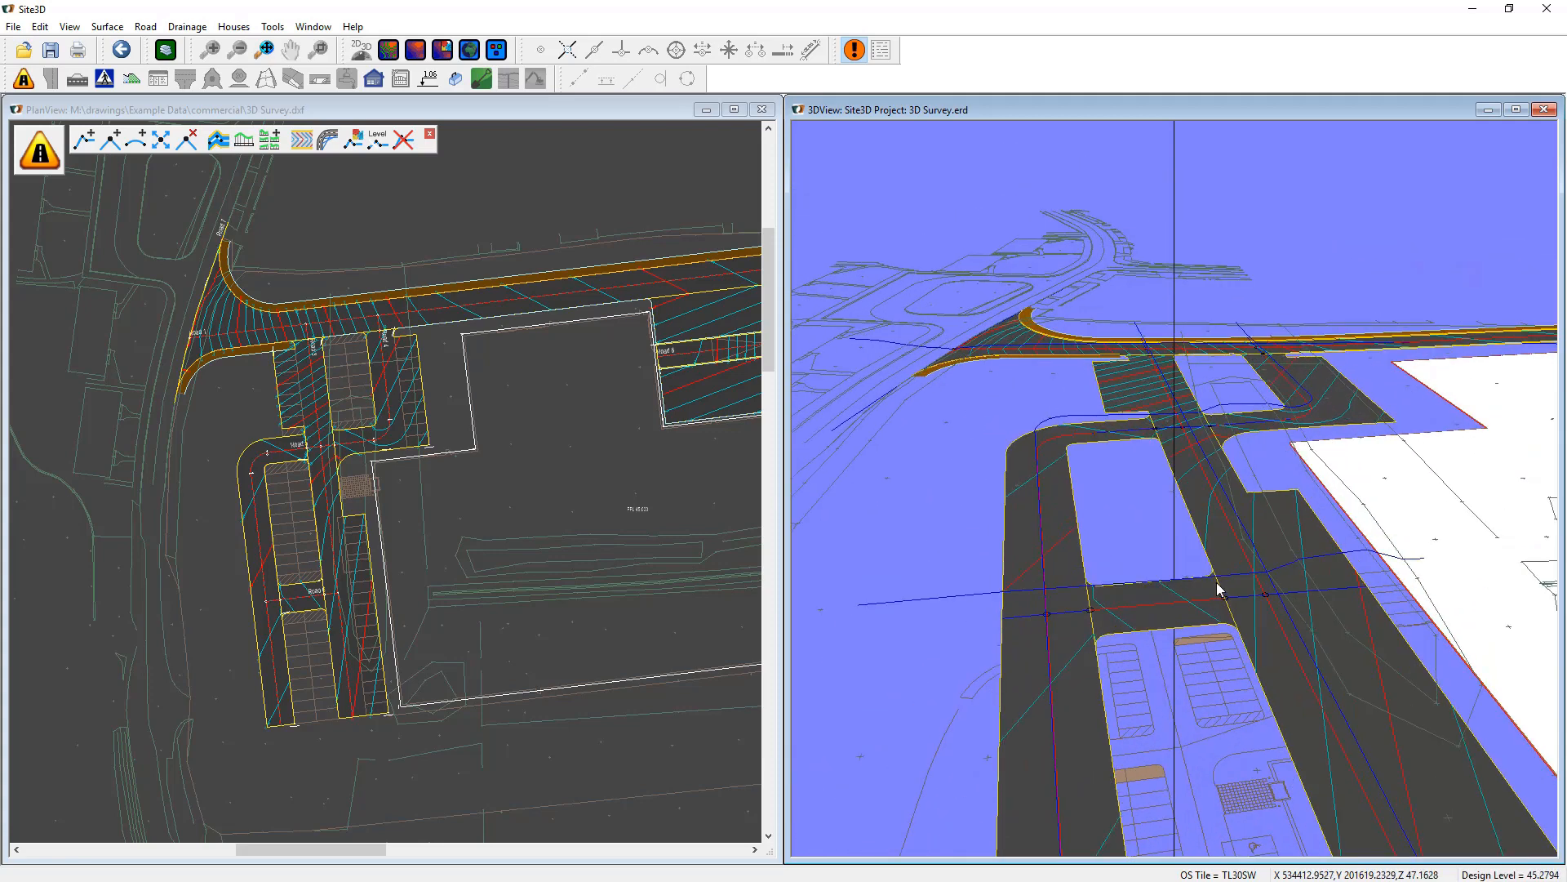
pyautogui.moveTo(1321, 428); pyautogui.dragTo(1193, 619)
pyautogui.scroll(1, 409, 435)
pyautogui.scroll(1, 410, 435)
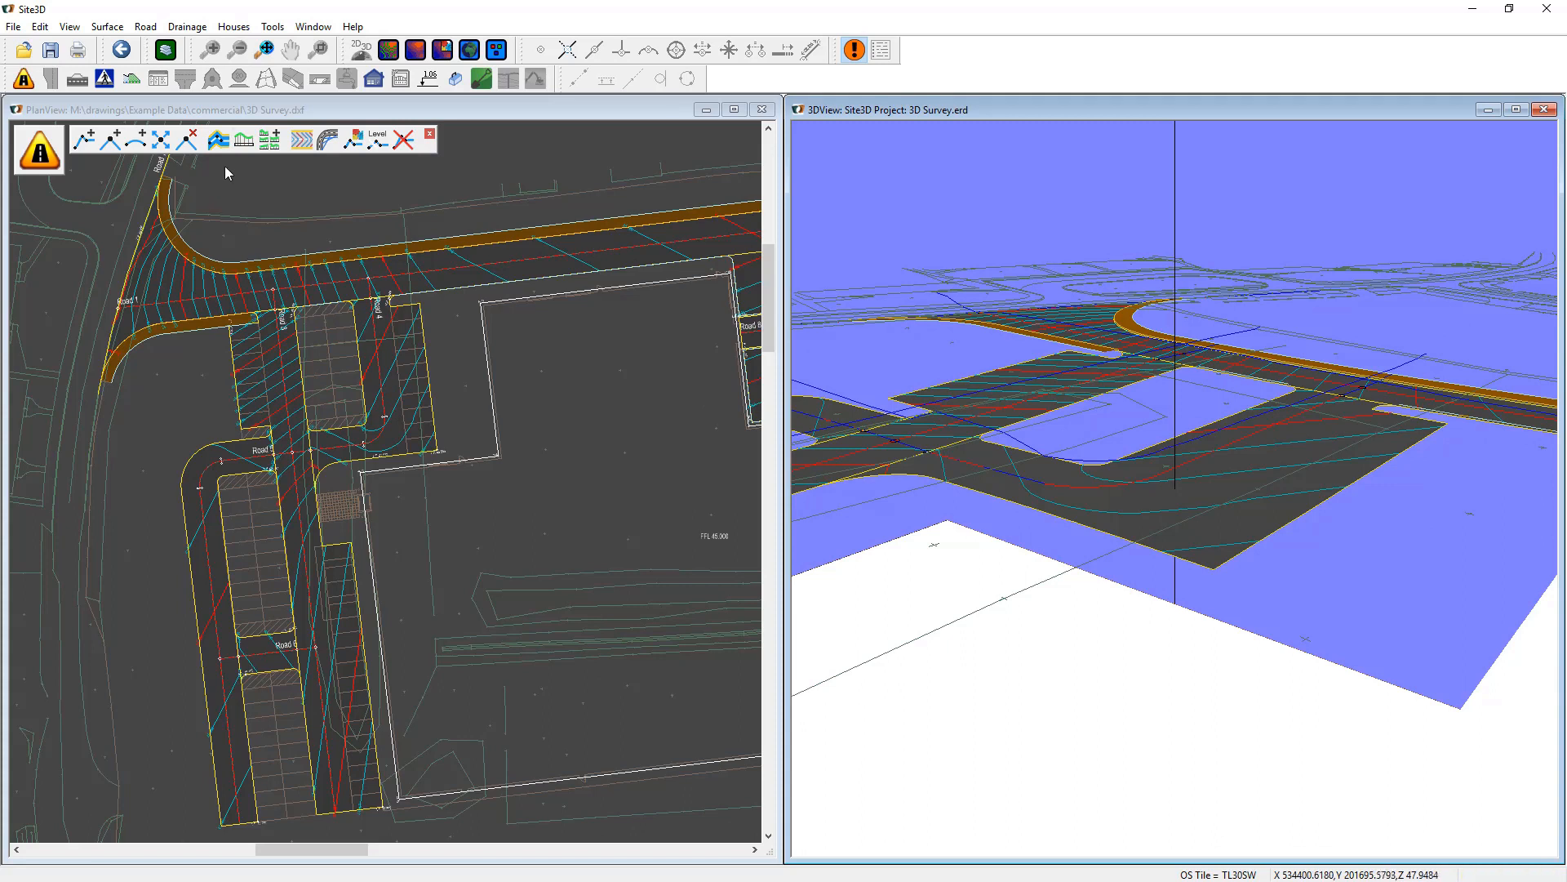
# Open the longsection of Road 4 and add a vertical intersection point at about chainage 20 m, below the profile line.
pyautogui.click(390, 390)
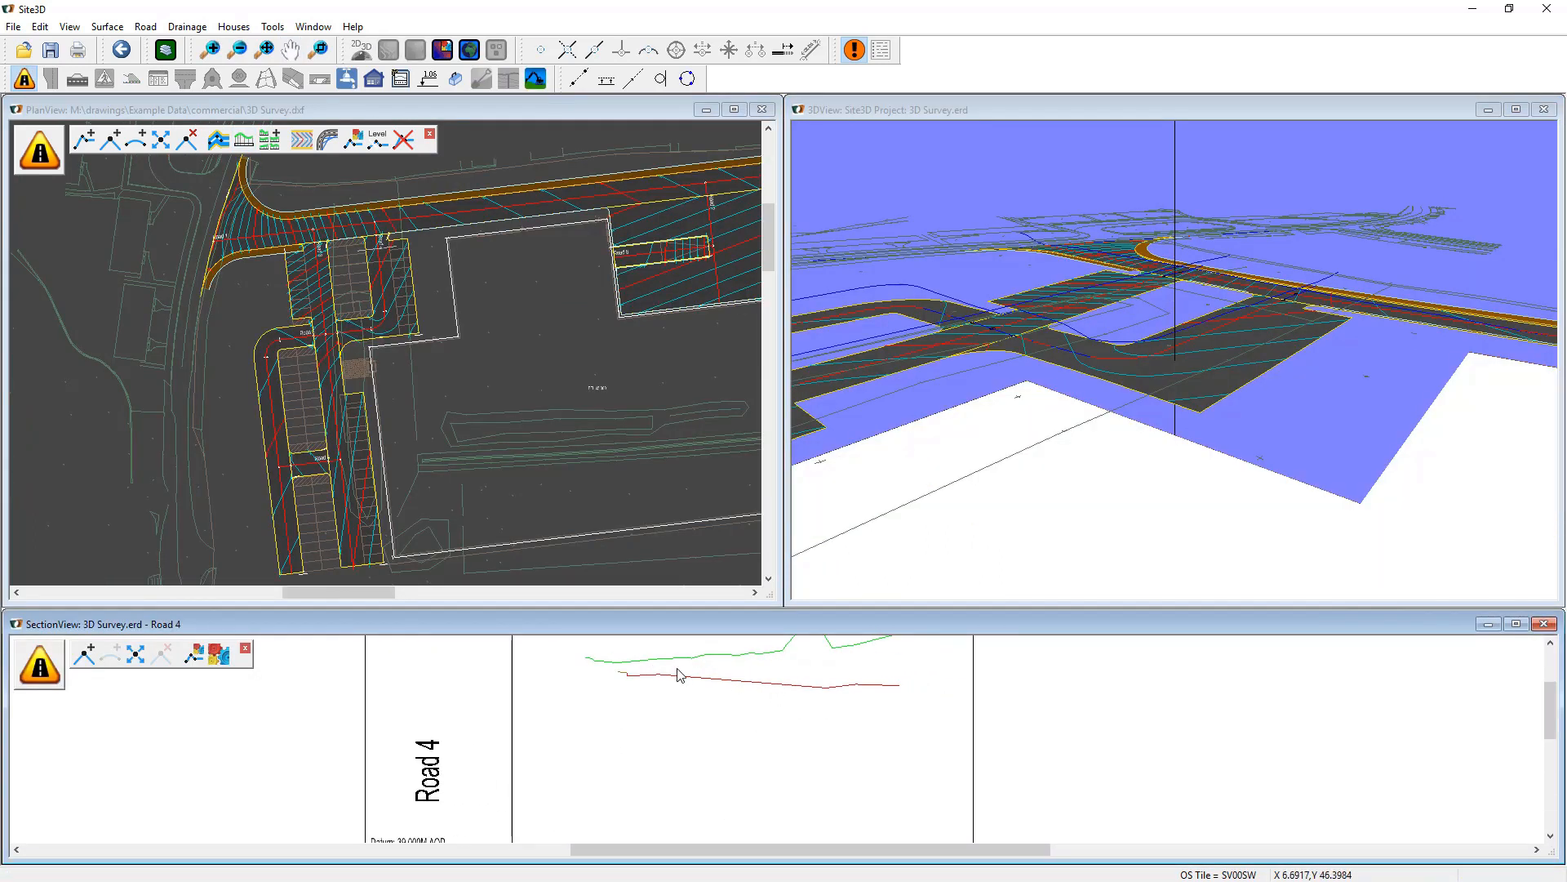
pyautogui.click(84, 656)
pyautogui.scroll(2, 753, 696)
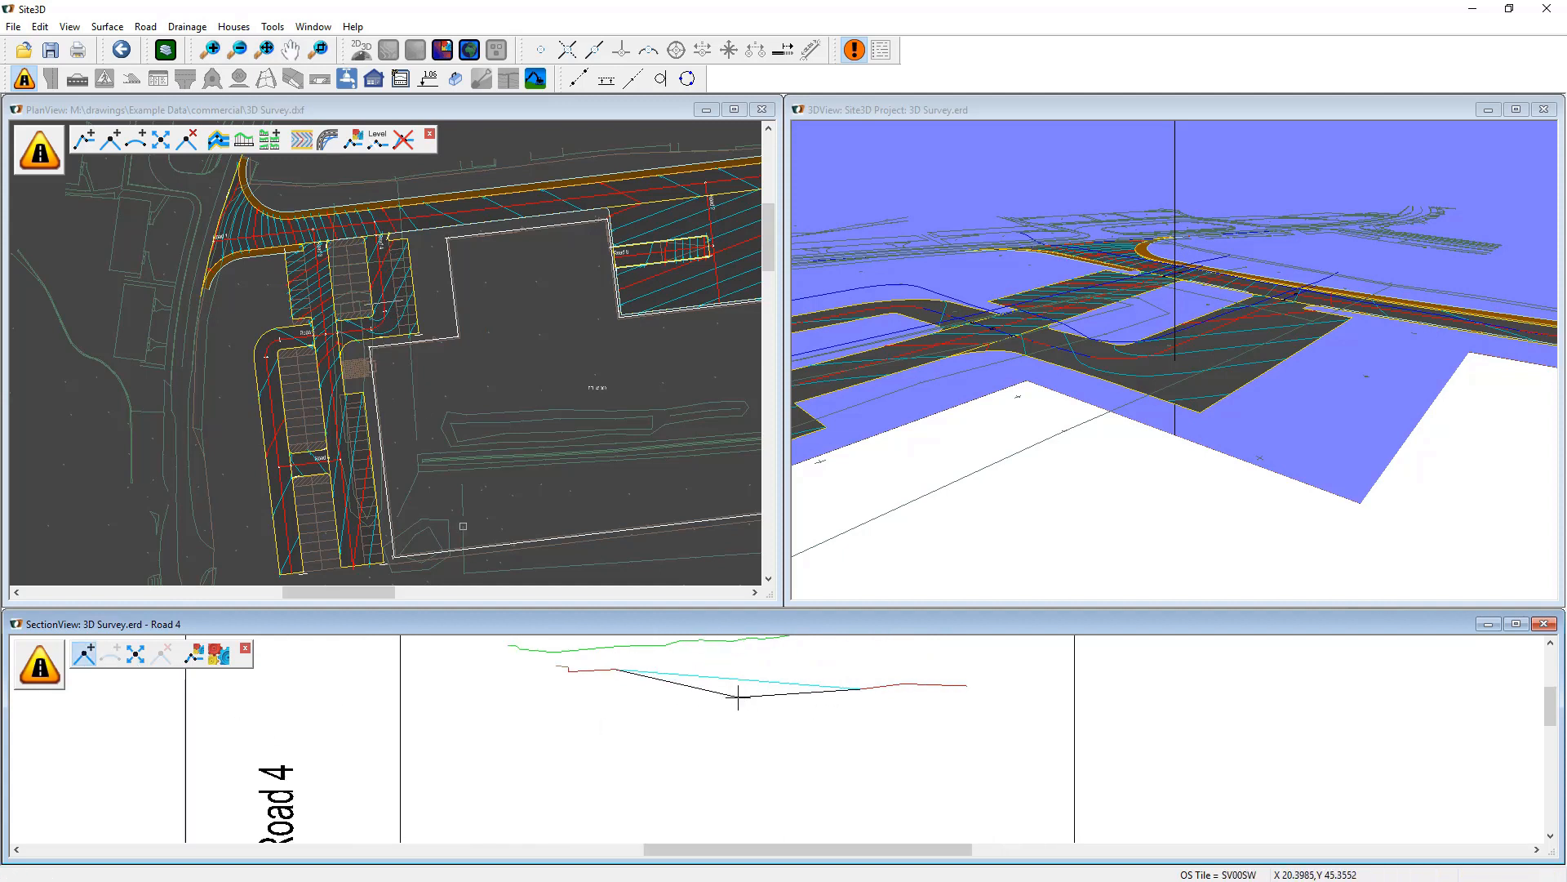
pyautogui.click(737, 699)
# Add a parabolic vertical curve at Road 4's new intersection point and accept its curve properties.
pyautogui.click(110, 653)
pyautogui.click(738, 707)
pyautogui.rightClick(735, 709)
pyautogui.click(693, 713)
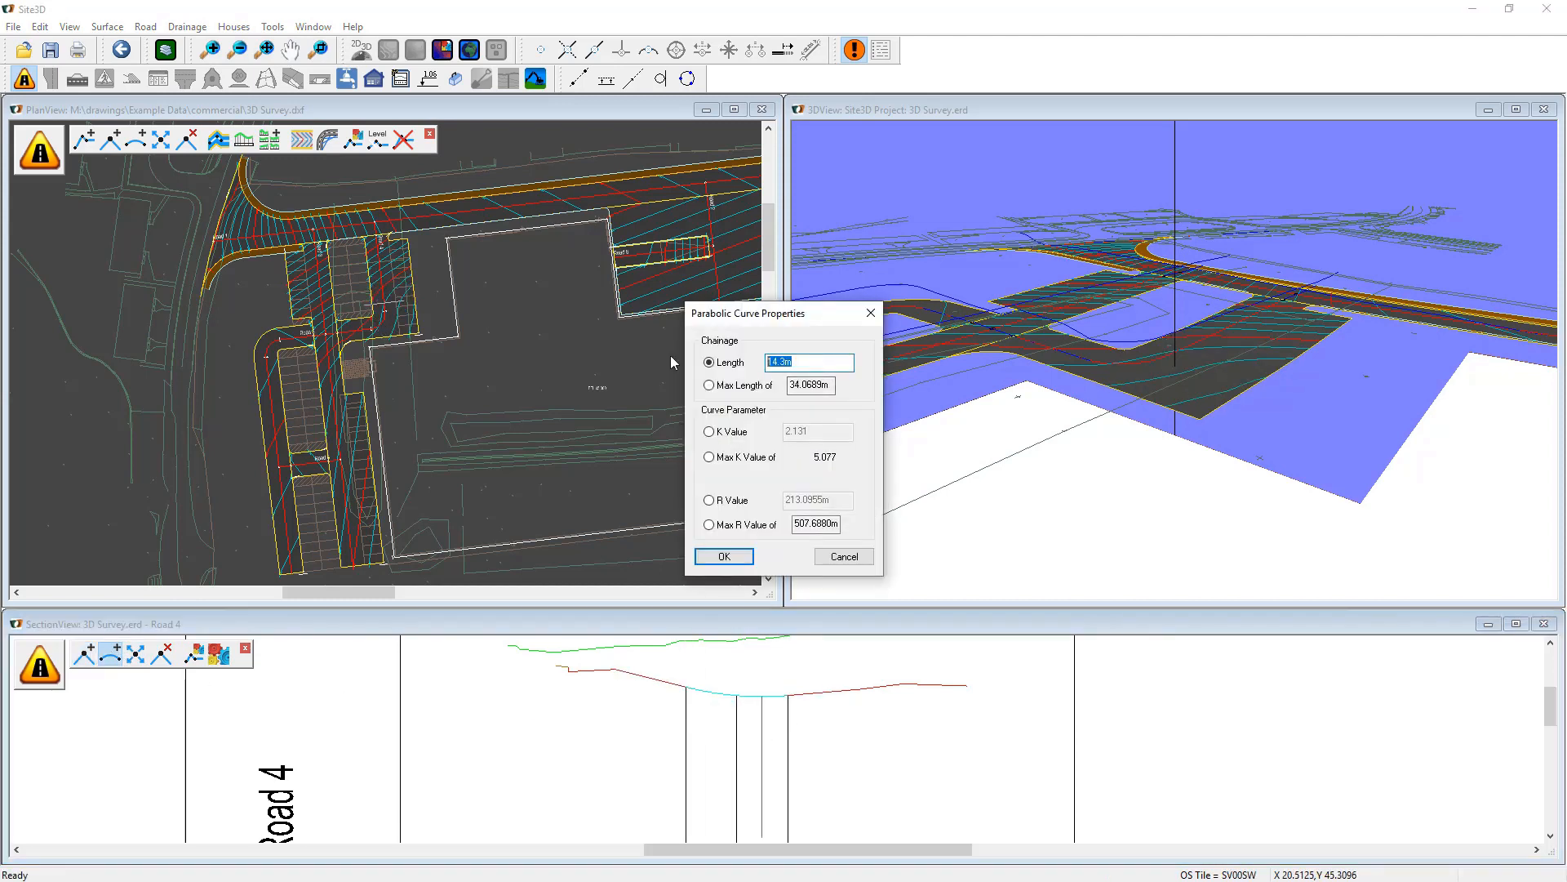
pyautogui.click(723, 561)
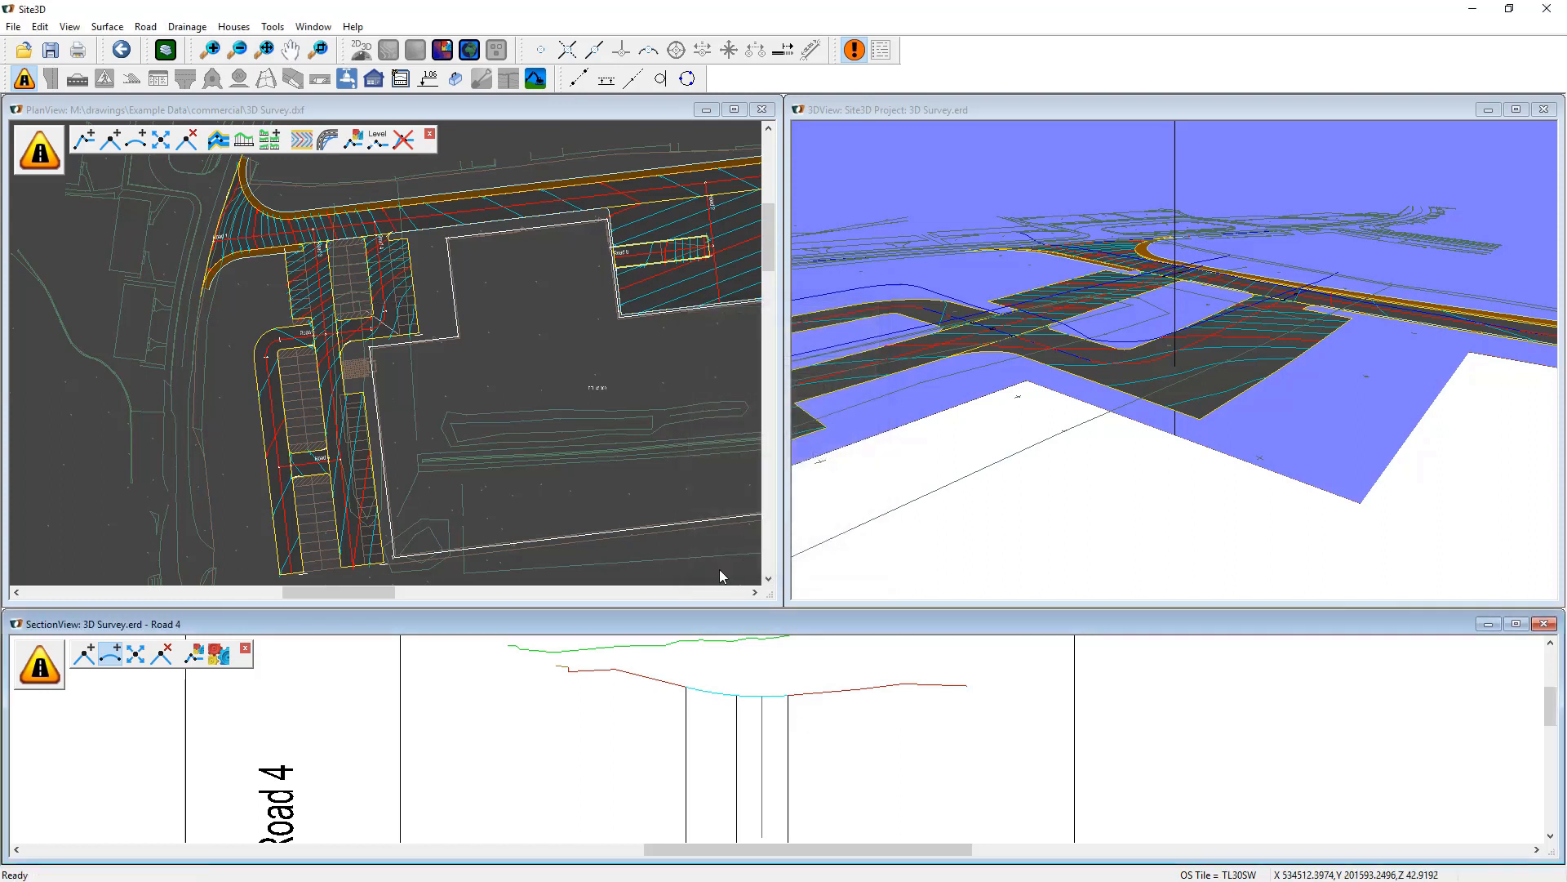
# Set Road 4's new point by gradient intersections, with left gradient 1:-20 and right gradient 1:60, and close the longsection.
pyautogui.click(135, 653)
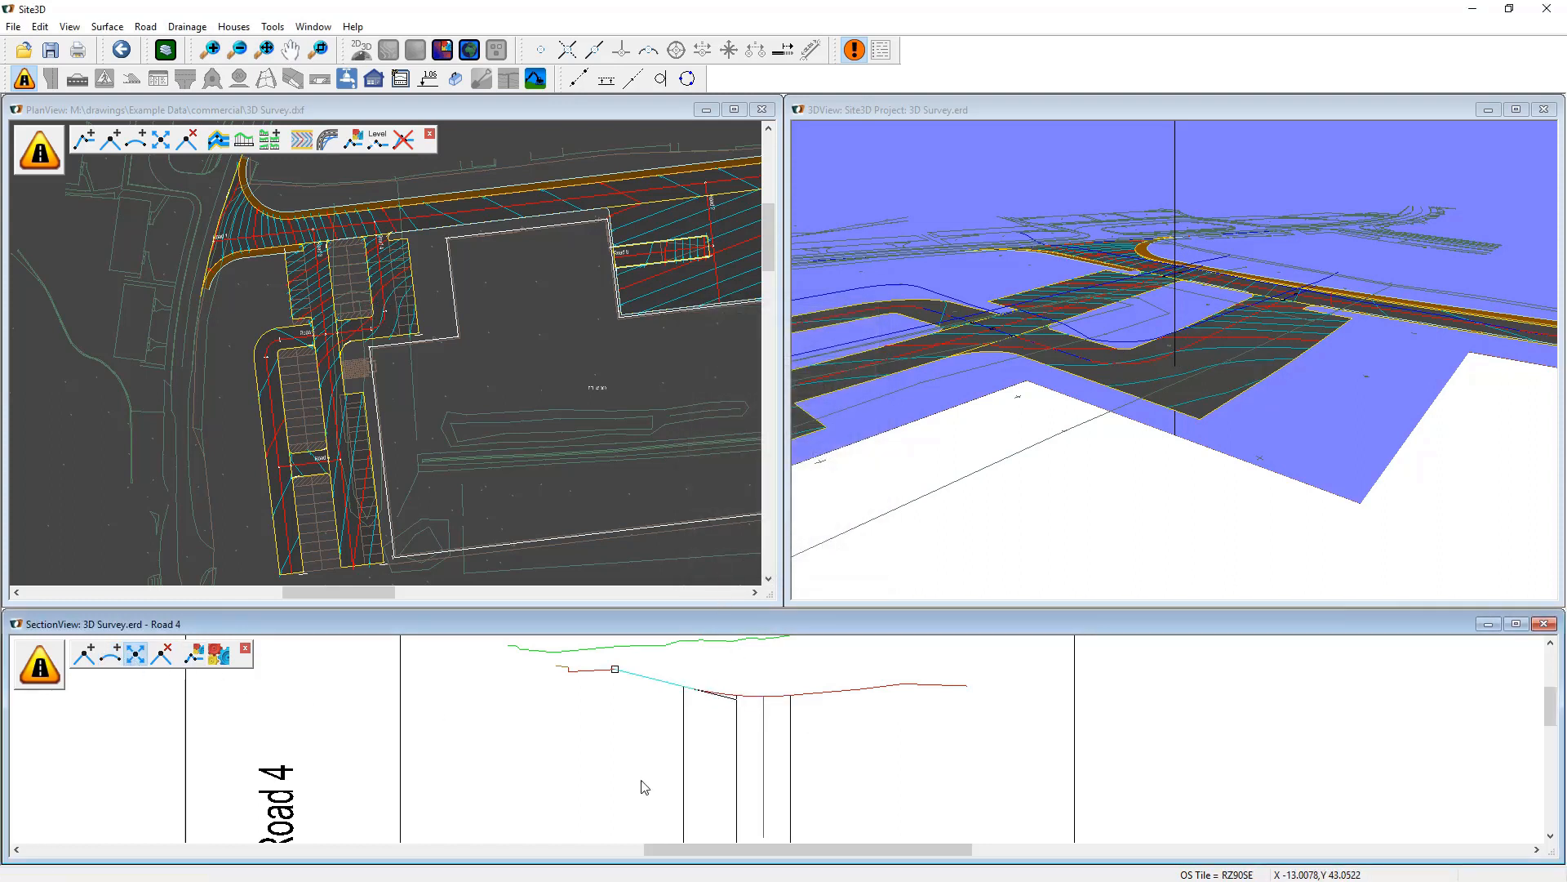
pyautogui.rightClick(739, 702)
pyautogui.click(677, 741)
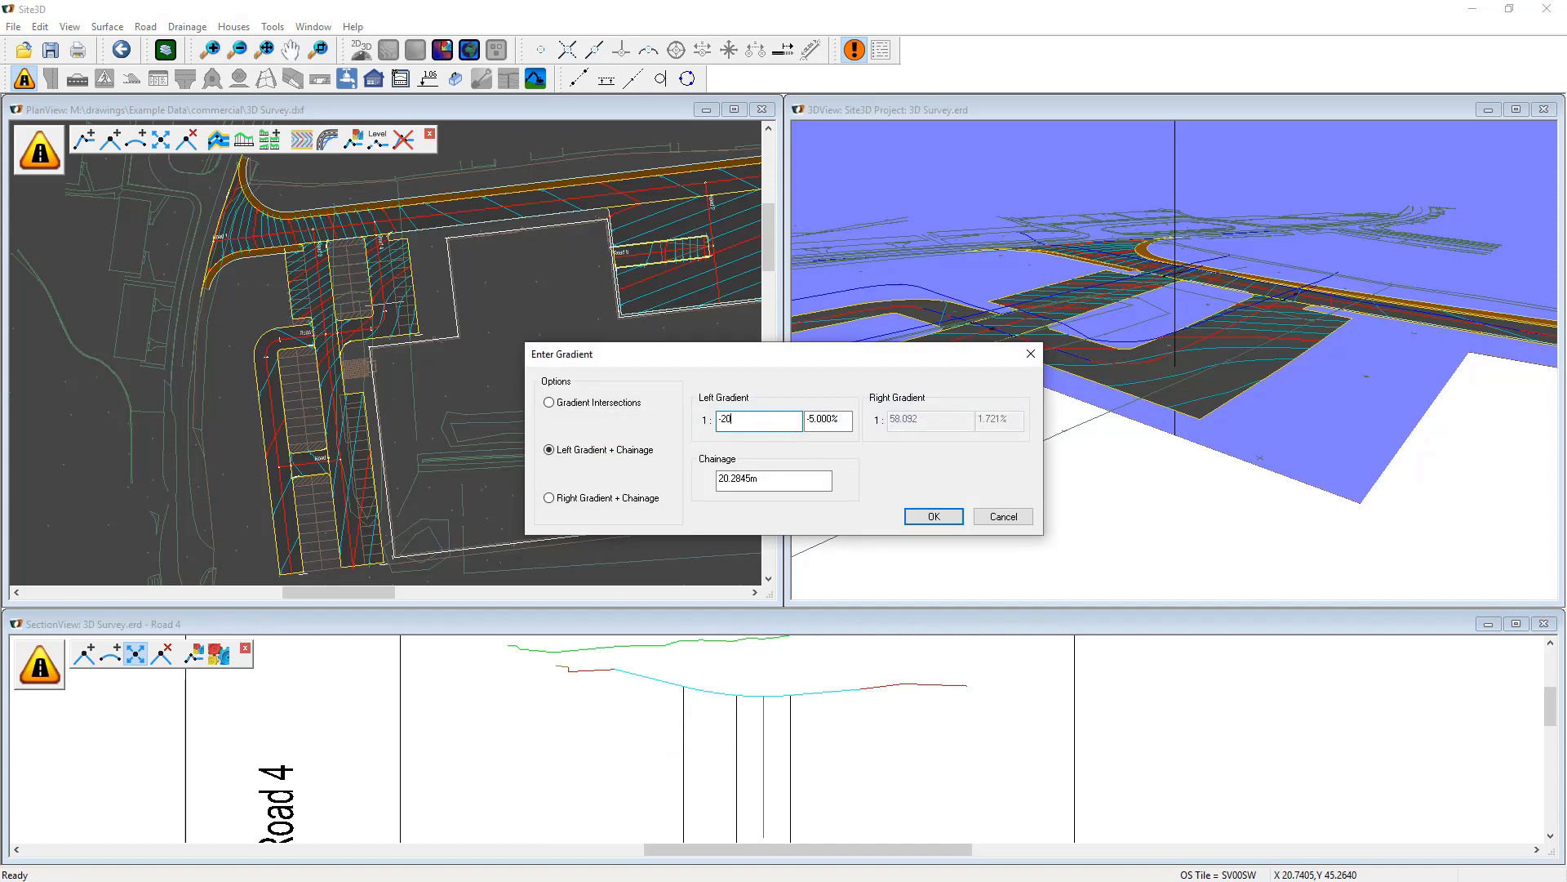
pyautogui.click(610, 403)
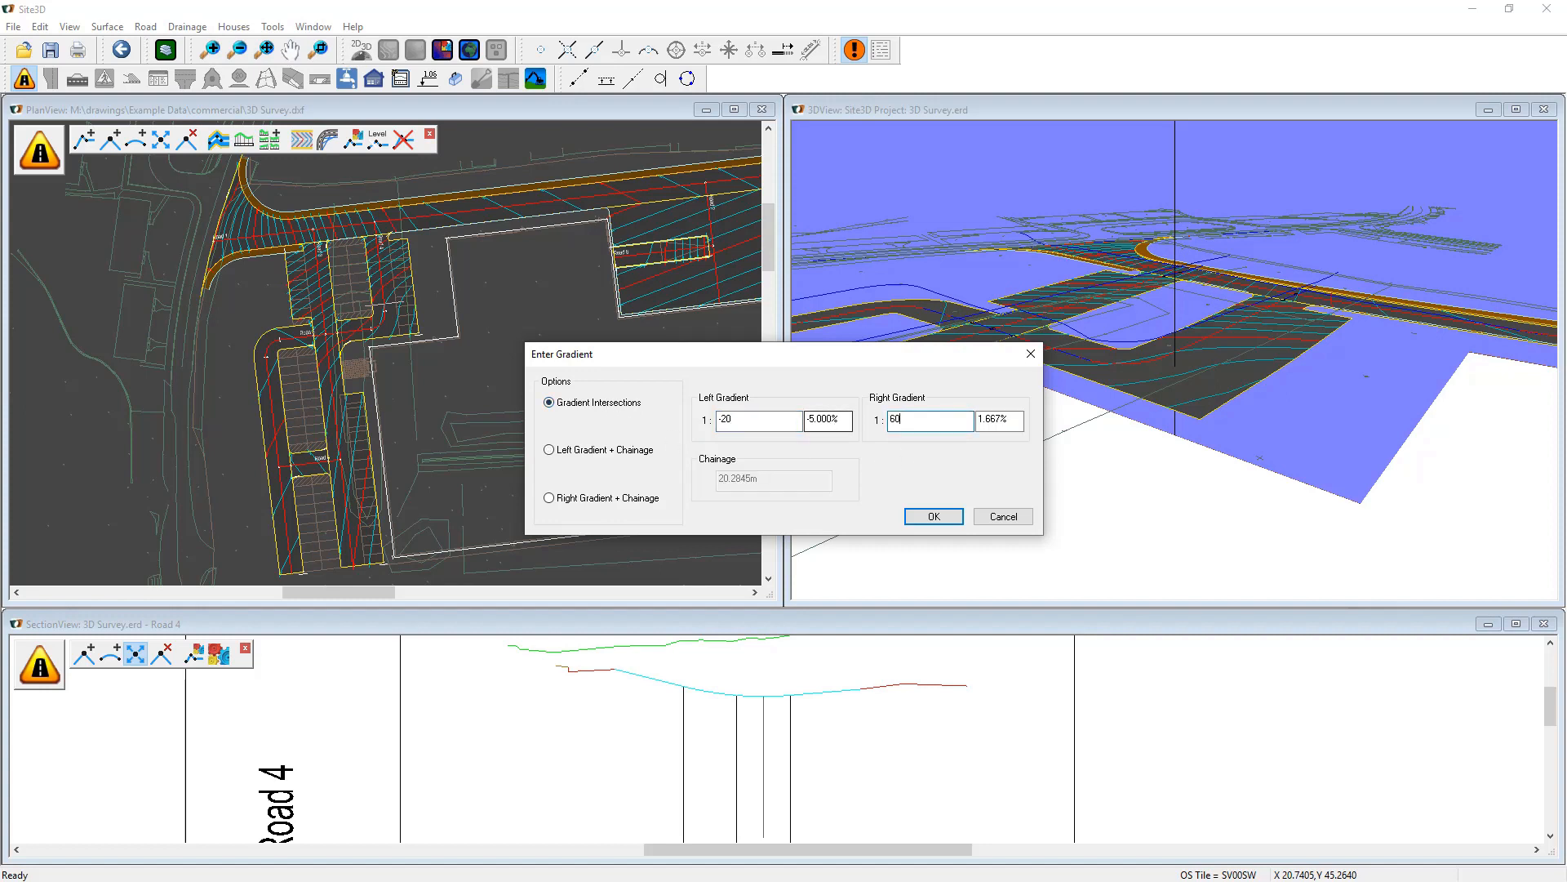
pyautogui.click(934, 517)
pyautogui.moveTo(1154, 488); pyautogui.dragTo(1098, 386)
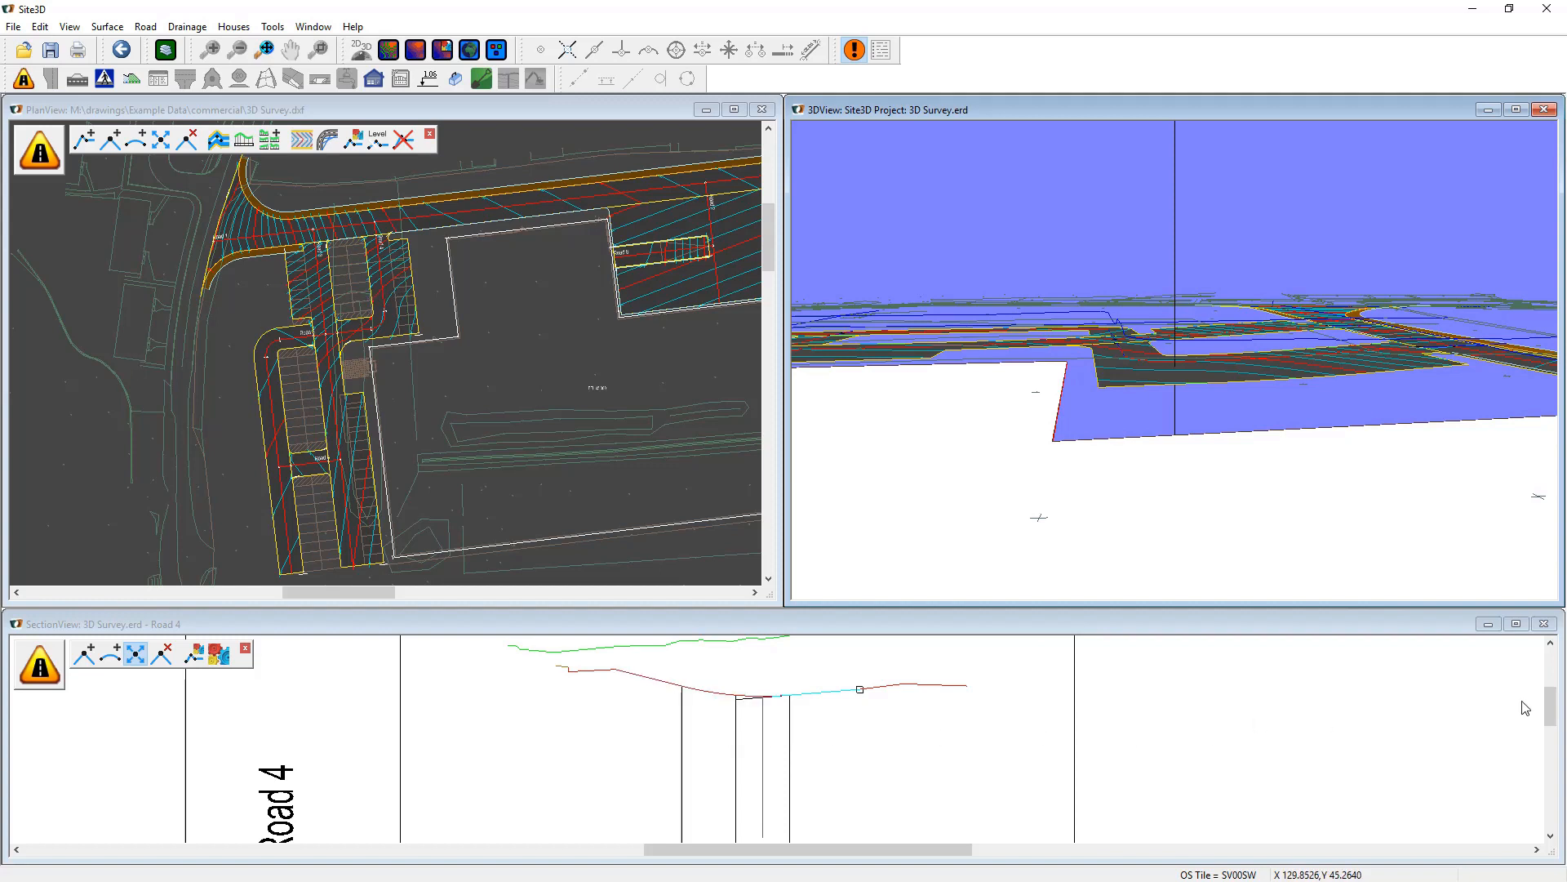
pyautogui.scroll(-6, 808, 712)
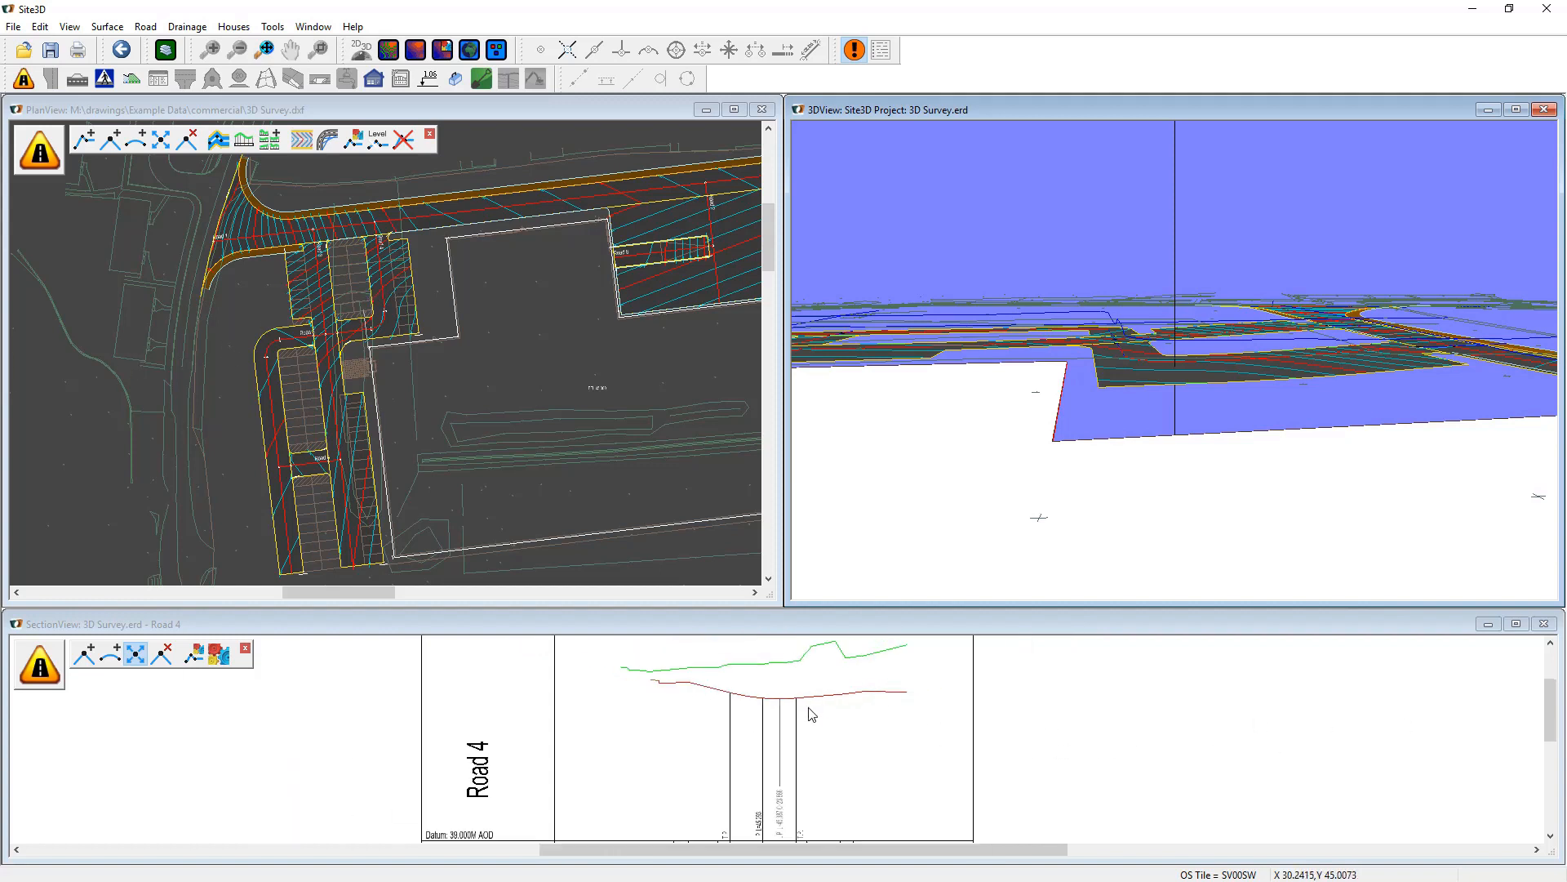
pyautogui.click(1544, 625)
# Create a new centreline from the existing boundary line that surrounds the whole site.
pyautogui.scroll(-2, 357, 434)
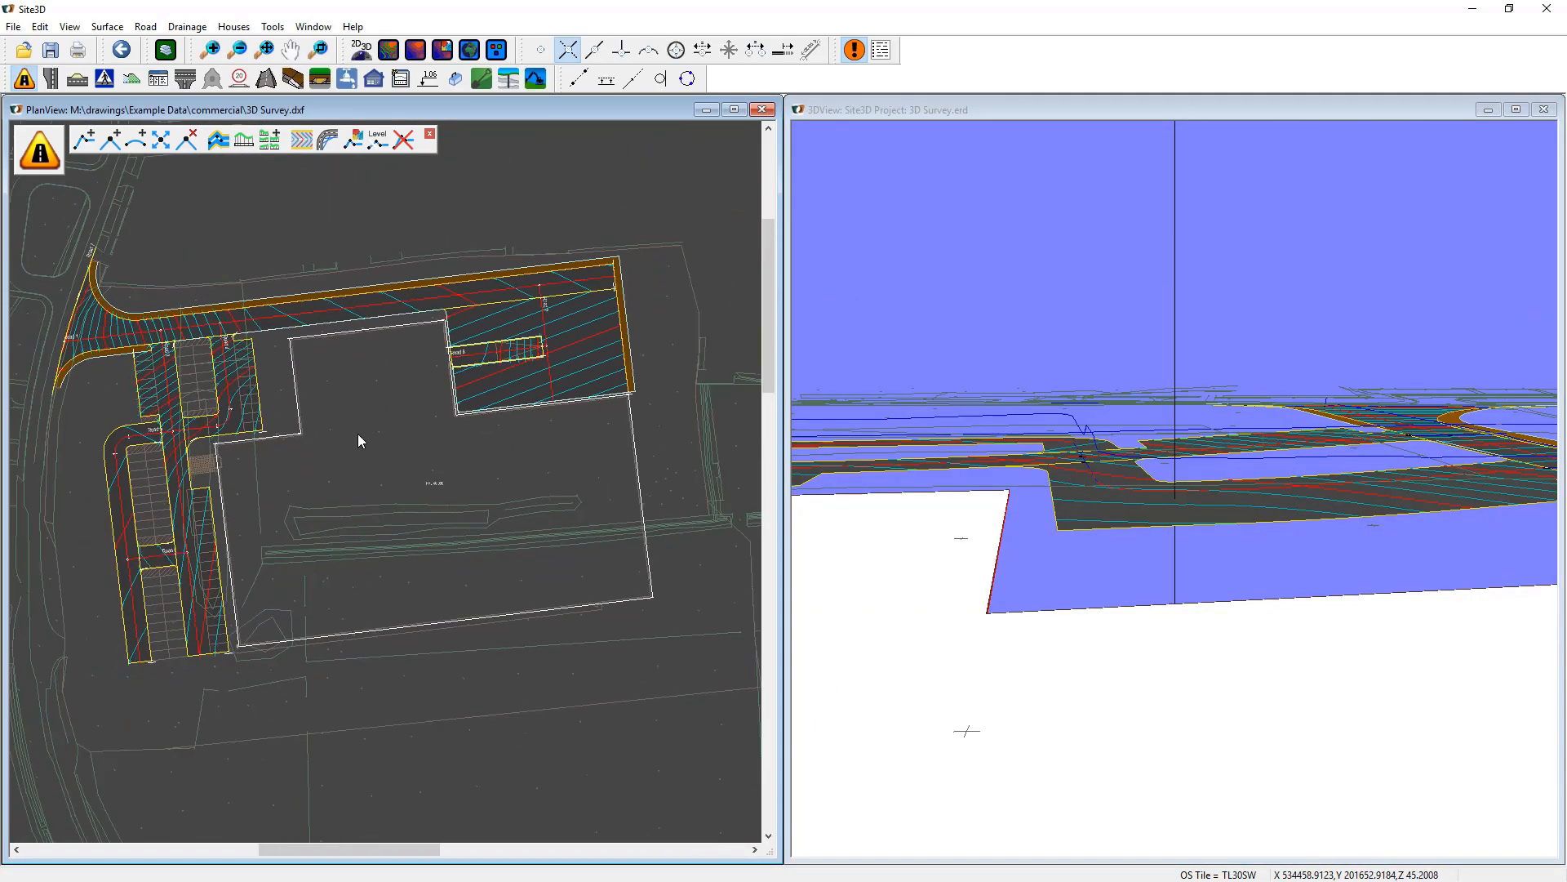
pyautogui.click(84, 140)
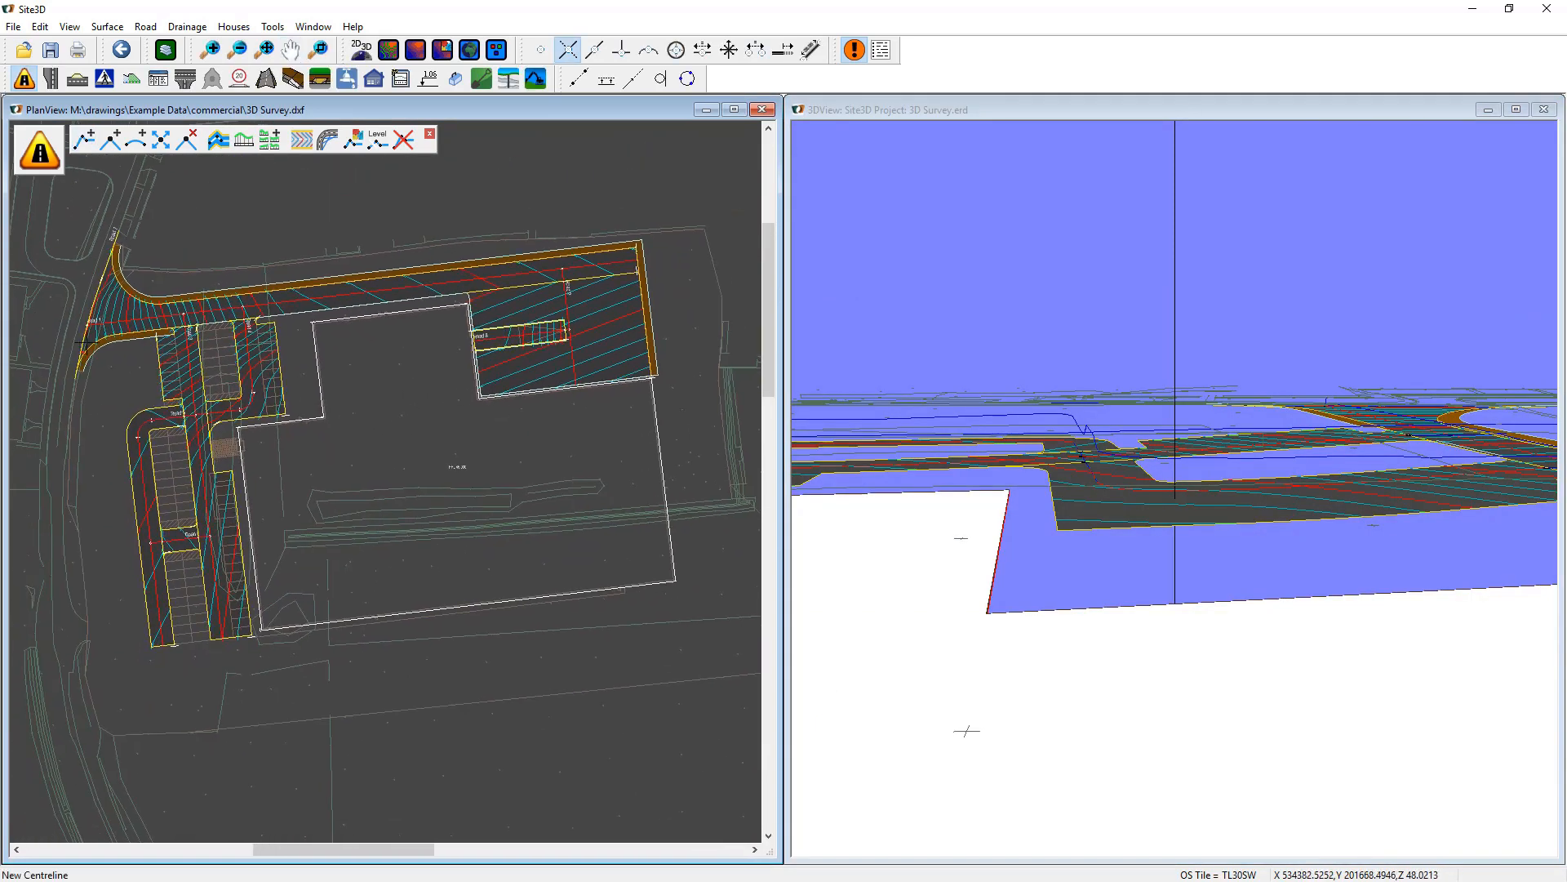
pyautogui.scroll(-2, 461, 602)
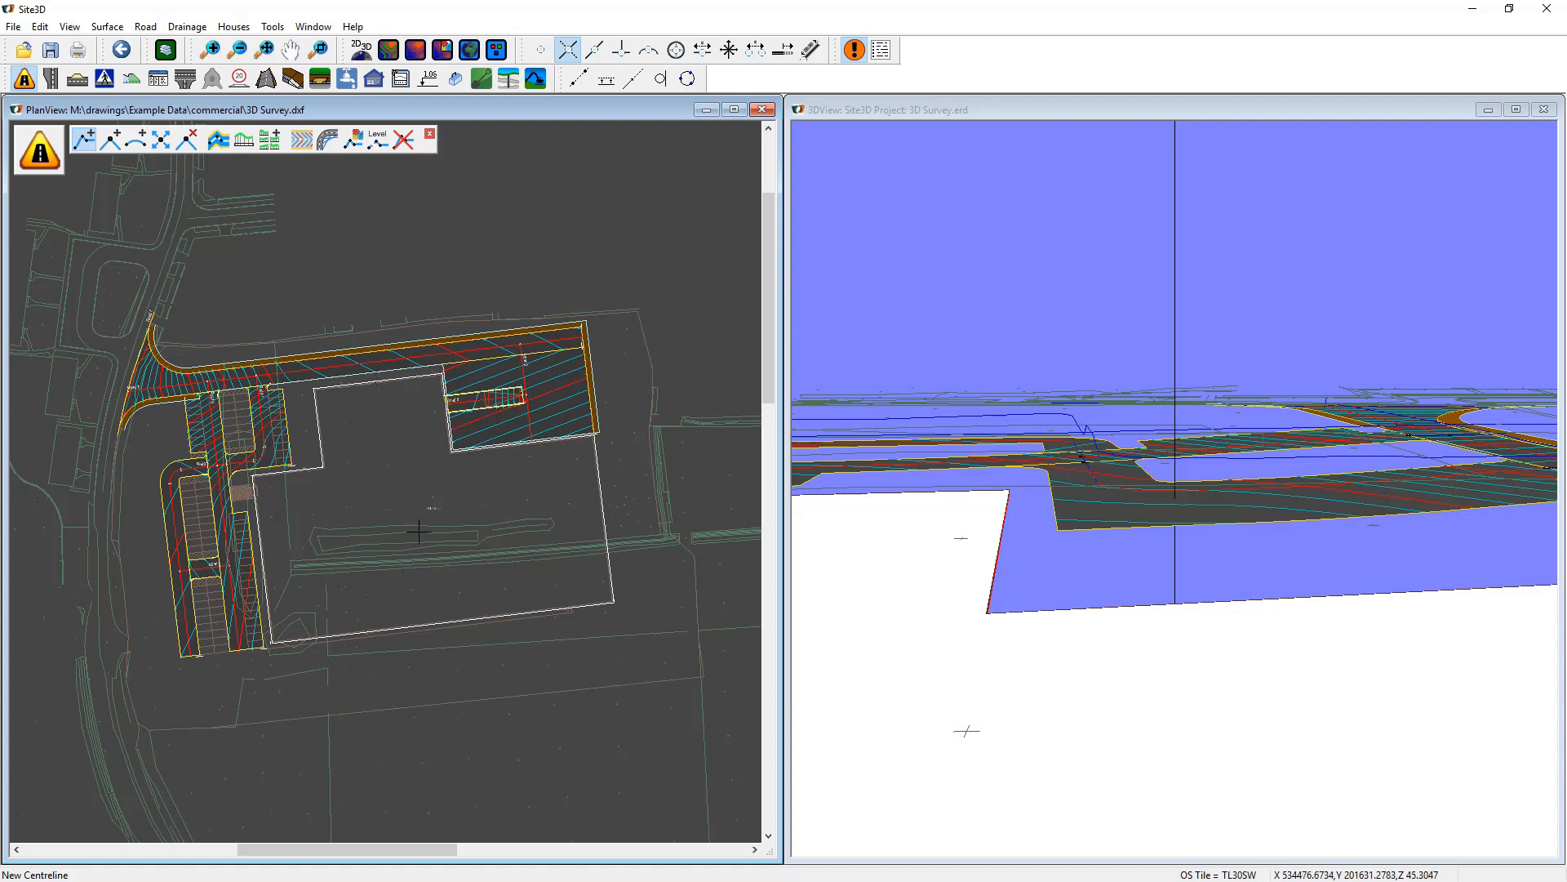
pyautogui.rightClick(269, 523)
pyautogui.click(346, 605)
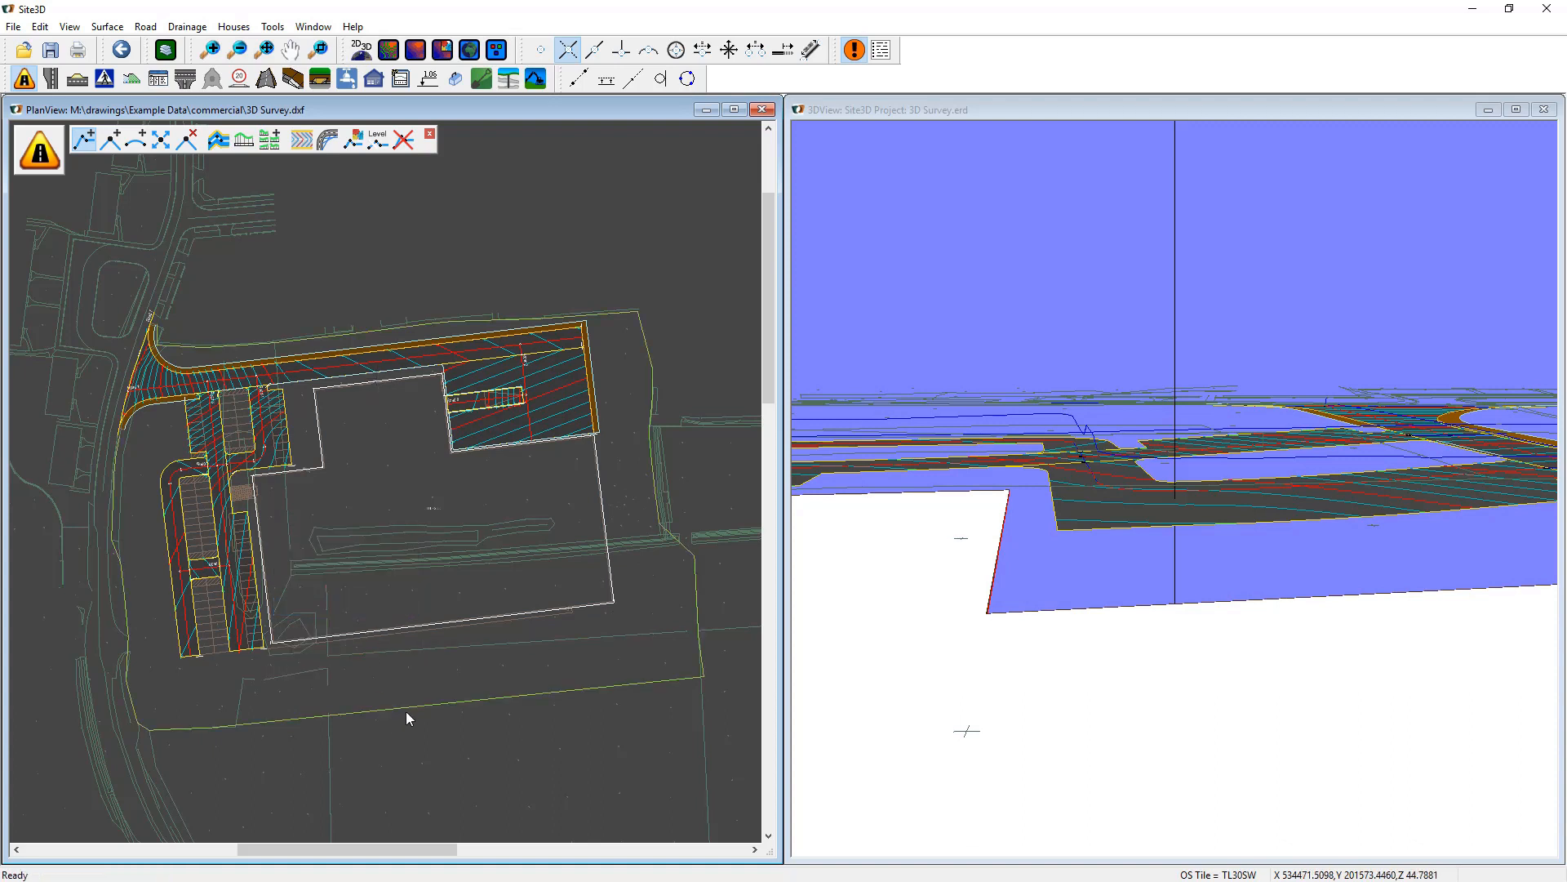
pyautogui.click(401, 710)
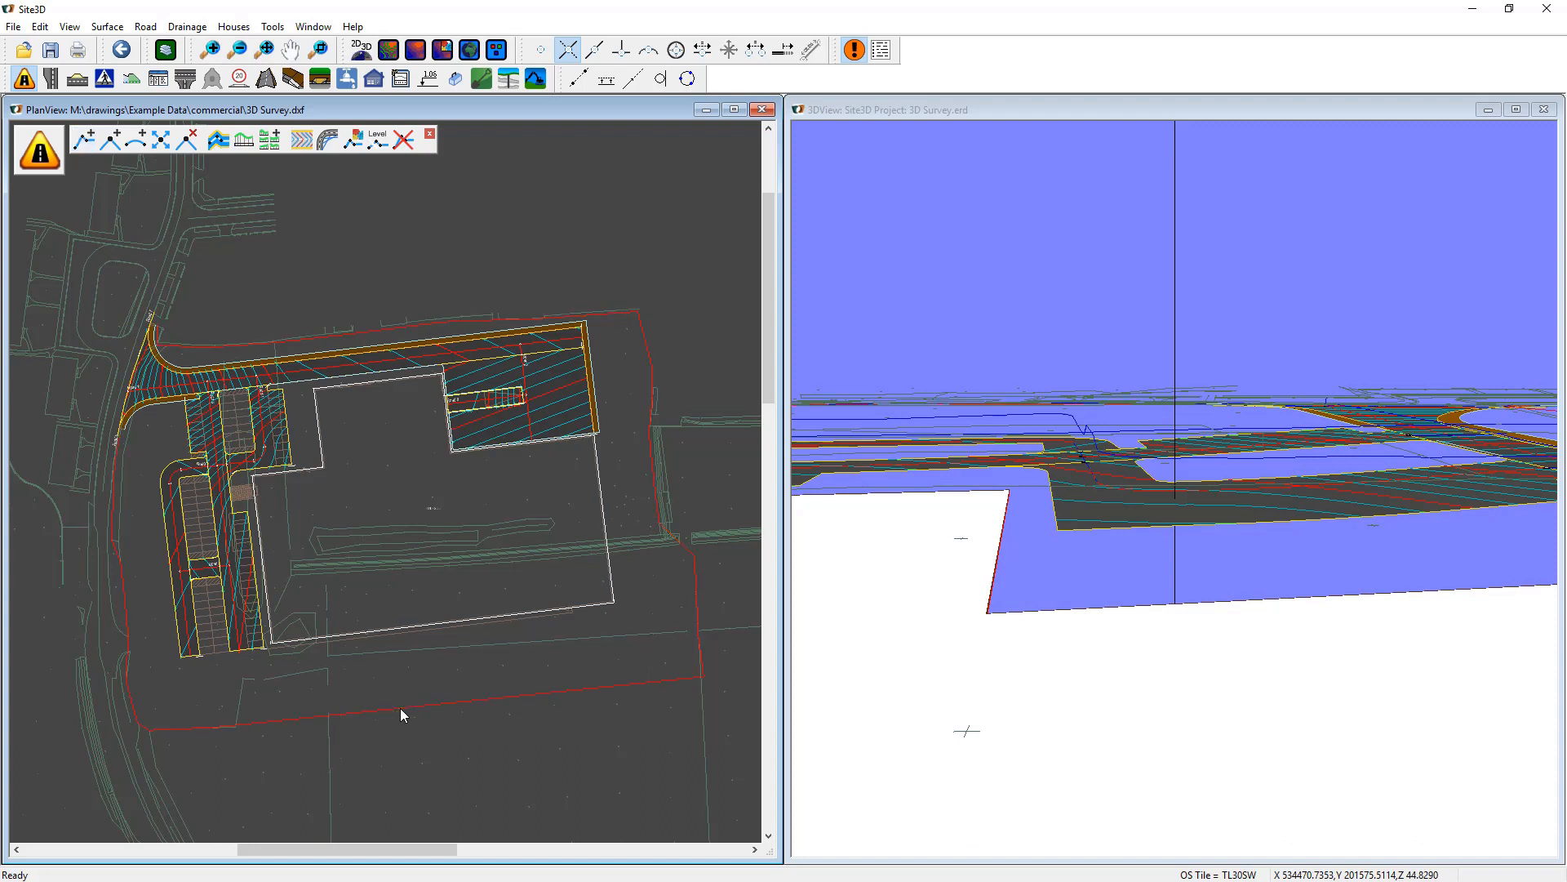
# Level the site boundary centreline to the surface, accepting that its previous alignment is overwritten.
pyautogui.click(145, 26)
pyautogui.moveTo(187, 65)
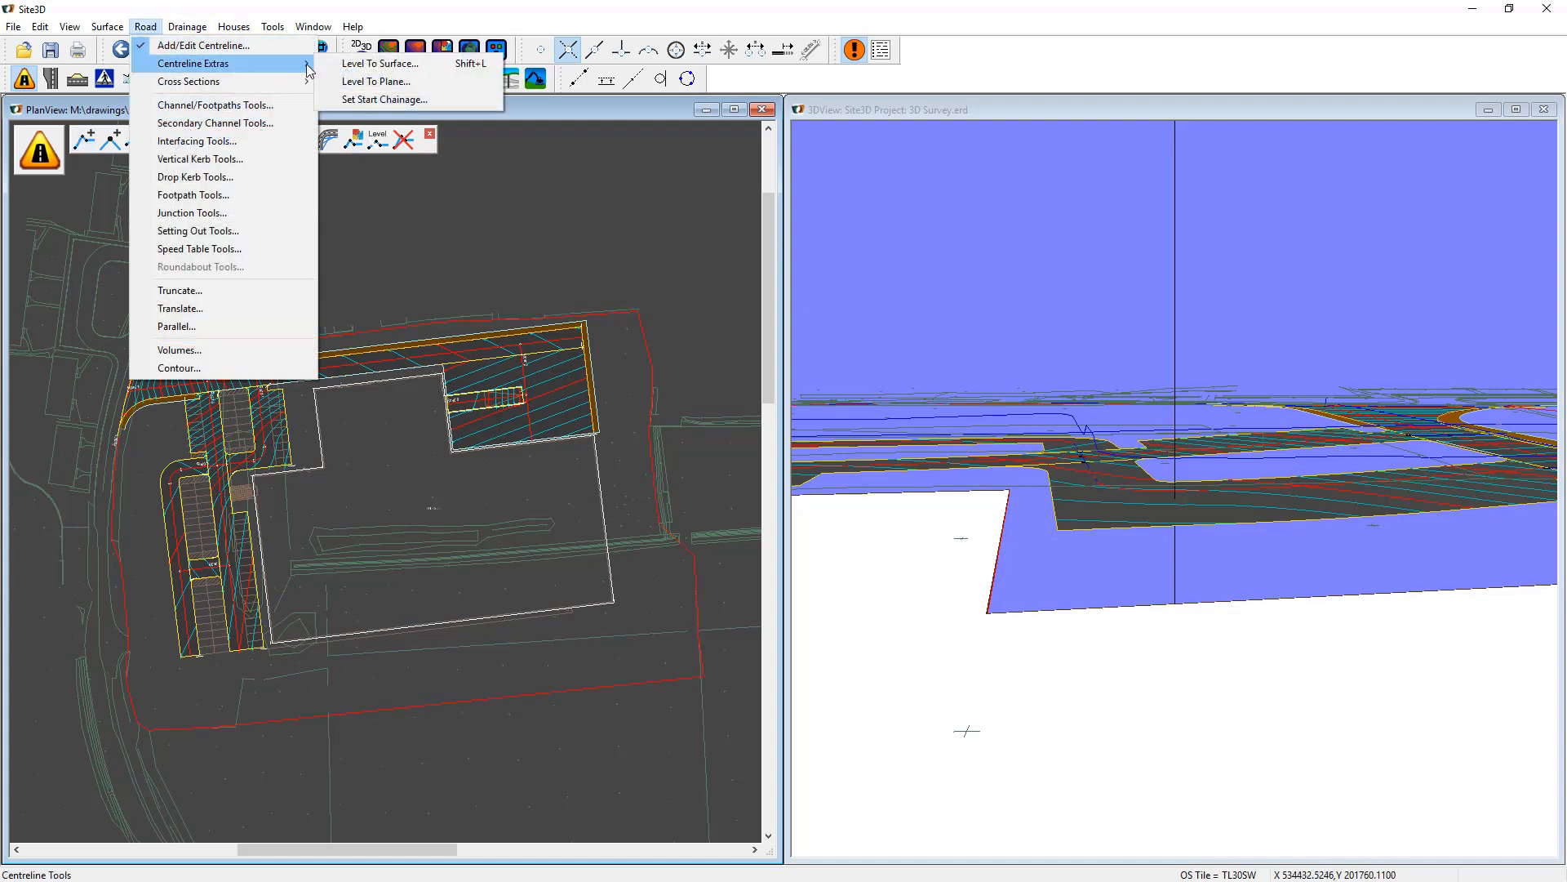
pyautogui.click(395, 64)
pyautogui.click(482, 700)
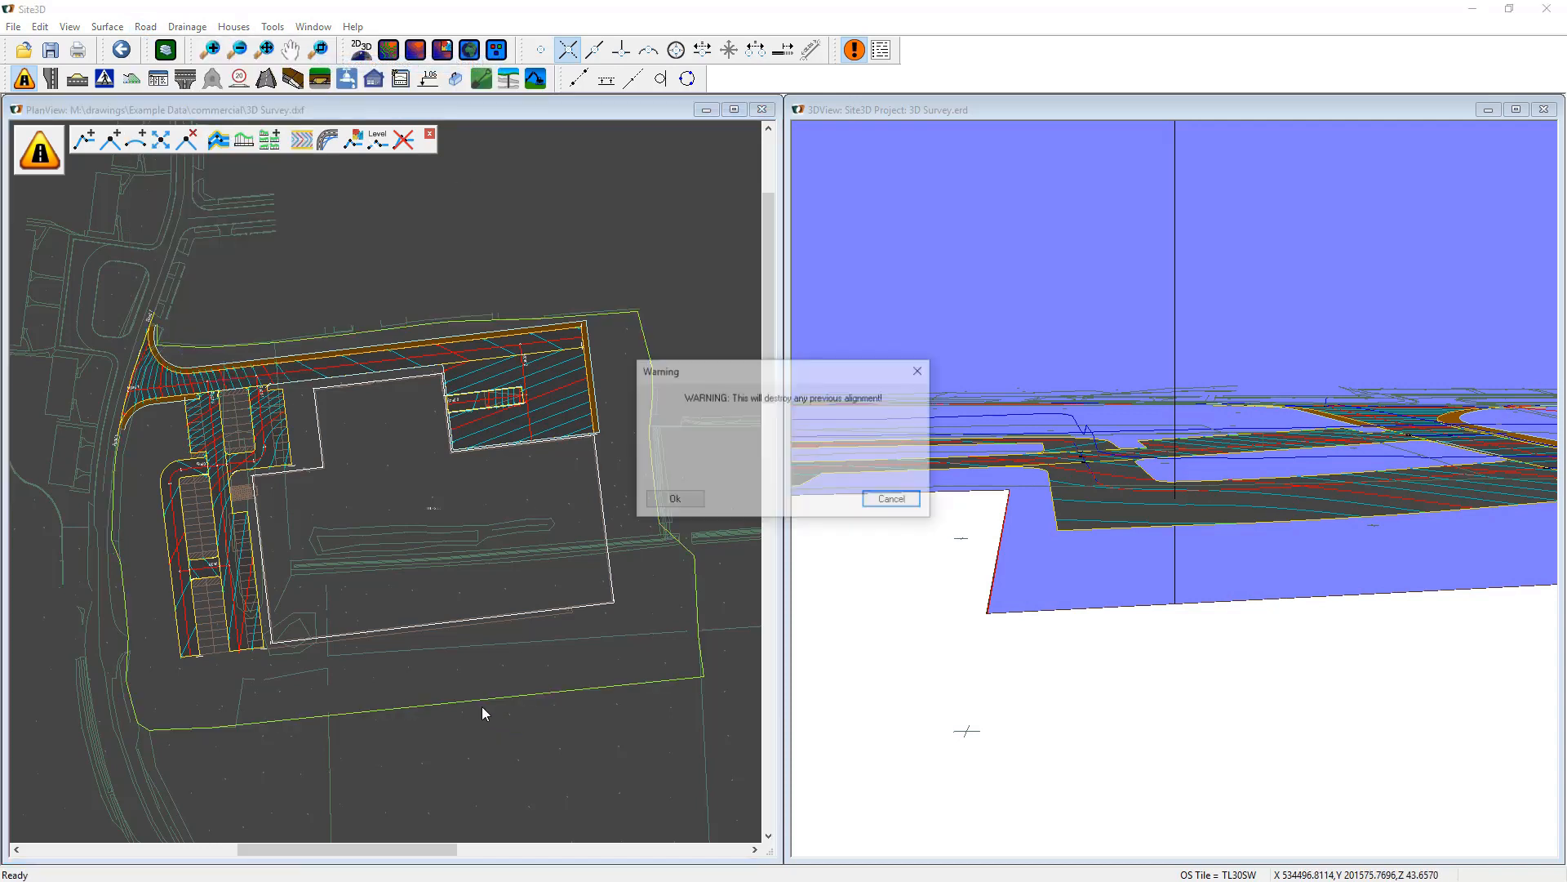
pyautogui.click(671, 499)
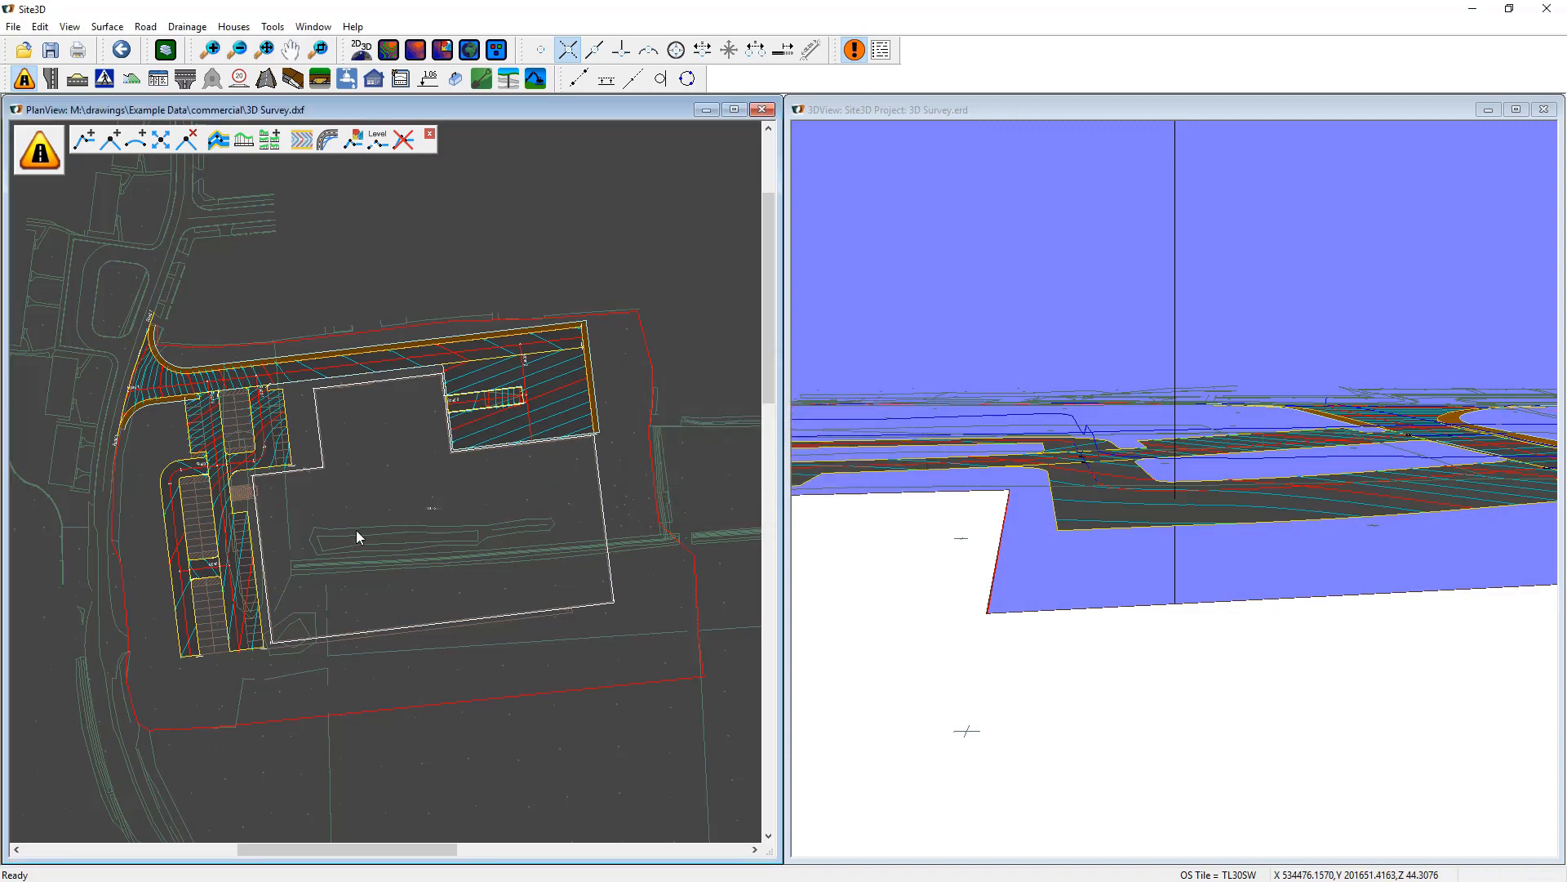
# Create the final surface of the site and inspect it in 3D.
pyautogui.click(105, 29)
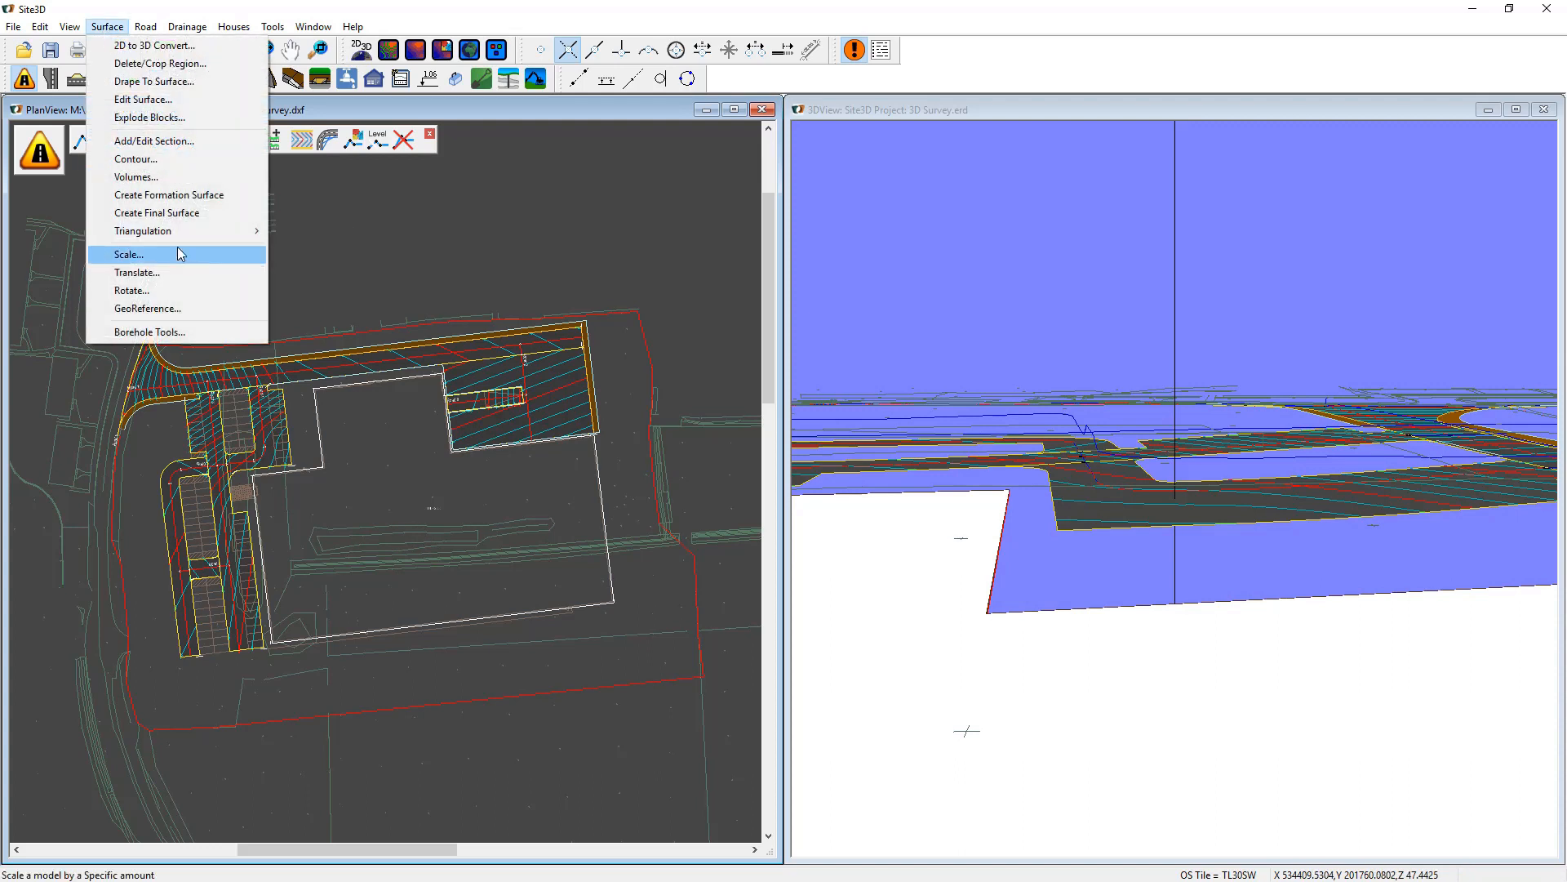
pyautogui.click(158, 213)
pyautogui.moveTo(1176, 572); pyautogui.dragTo(1206, 581)
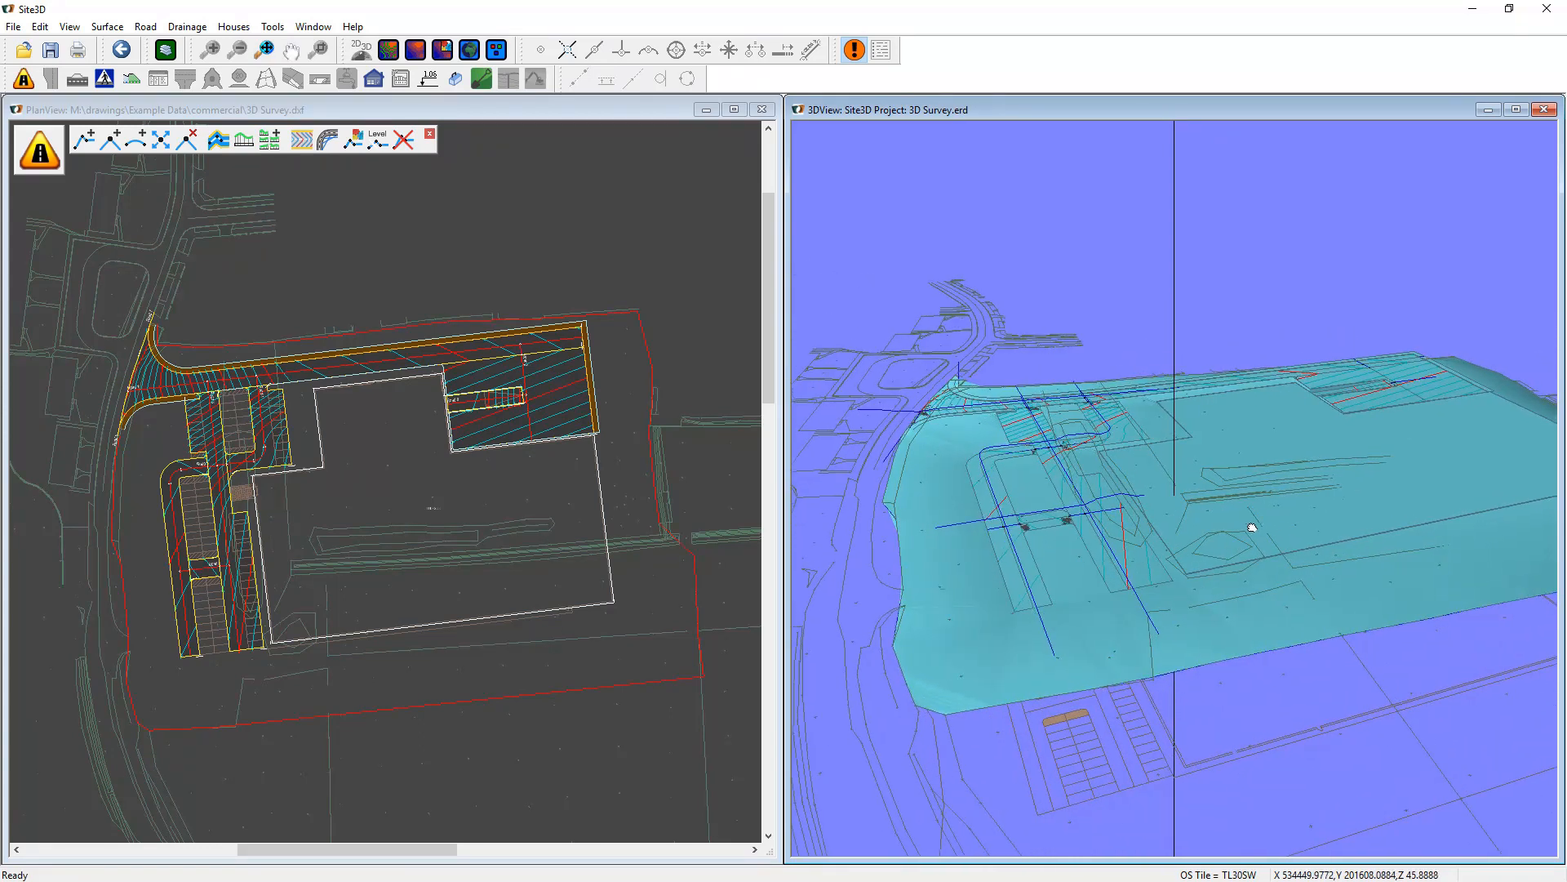
pyautogui.scroll(3, 1237, 547)
# Generate contours for the Final Surface model.
pyautogui.click(463, 480)
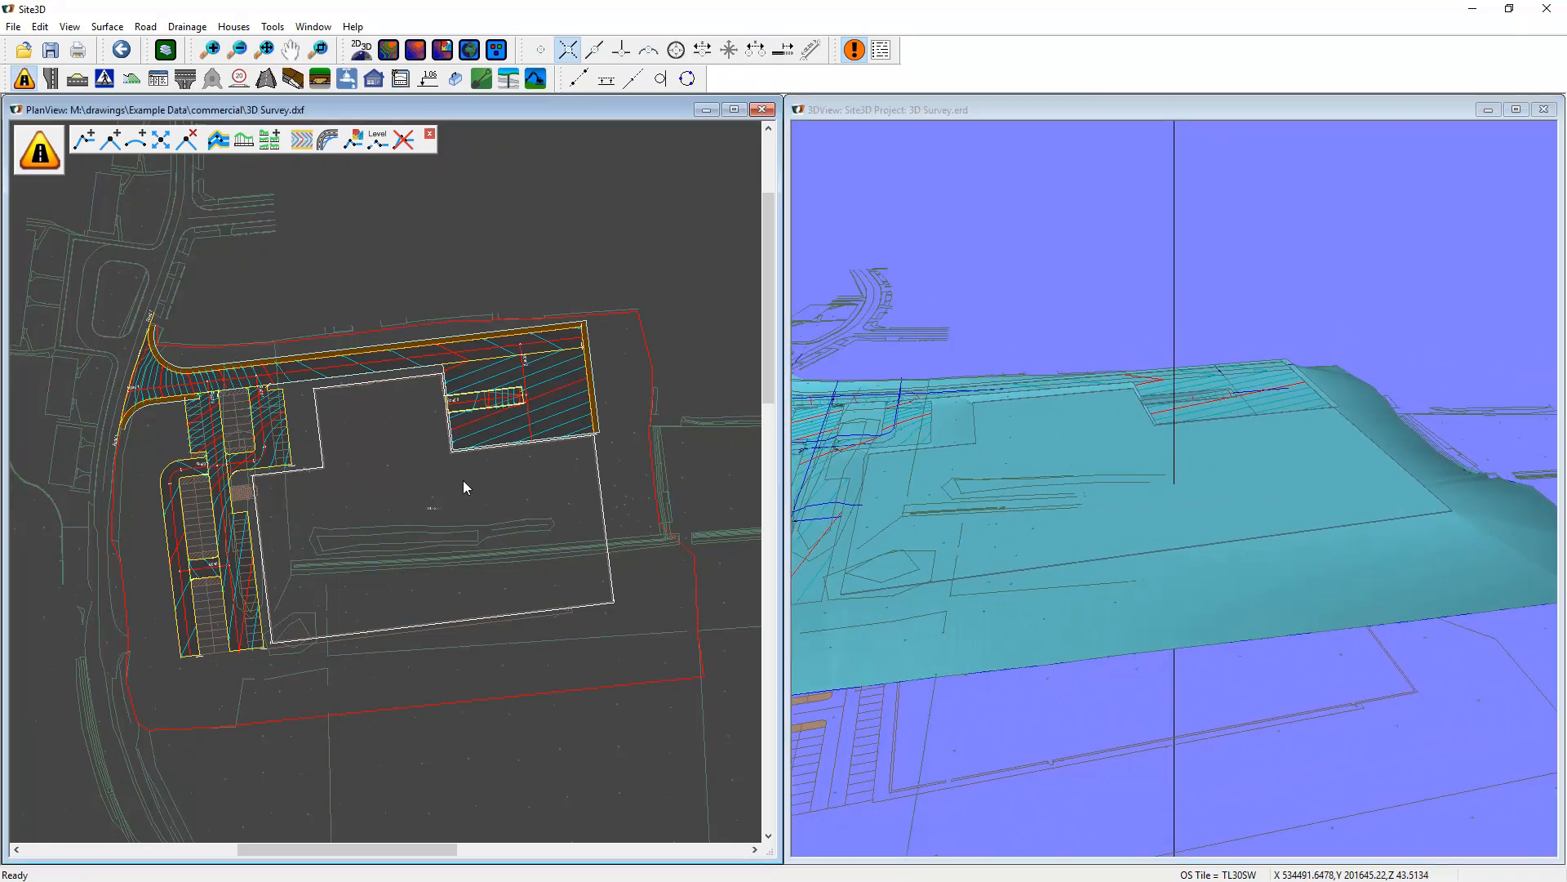
pyautogui.click(398, 79)
pyautogui.click(898, 348)
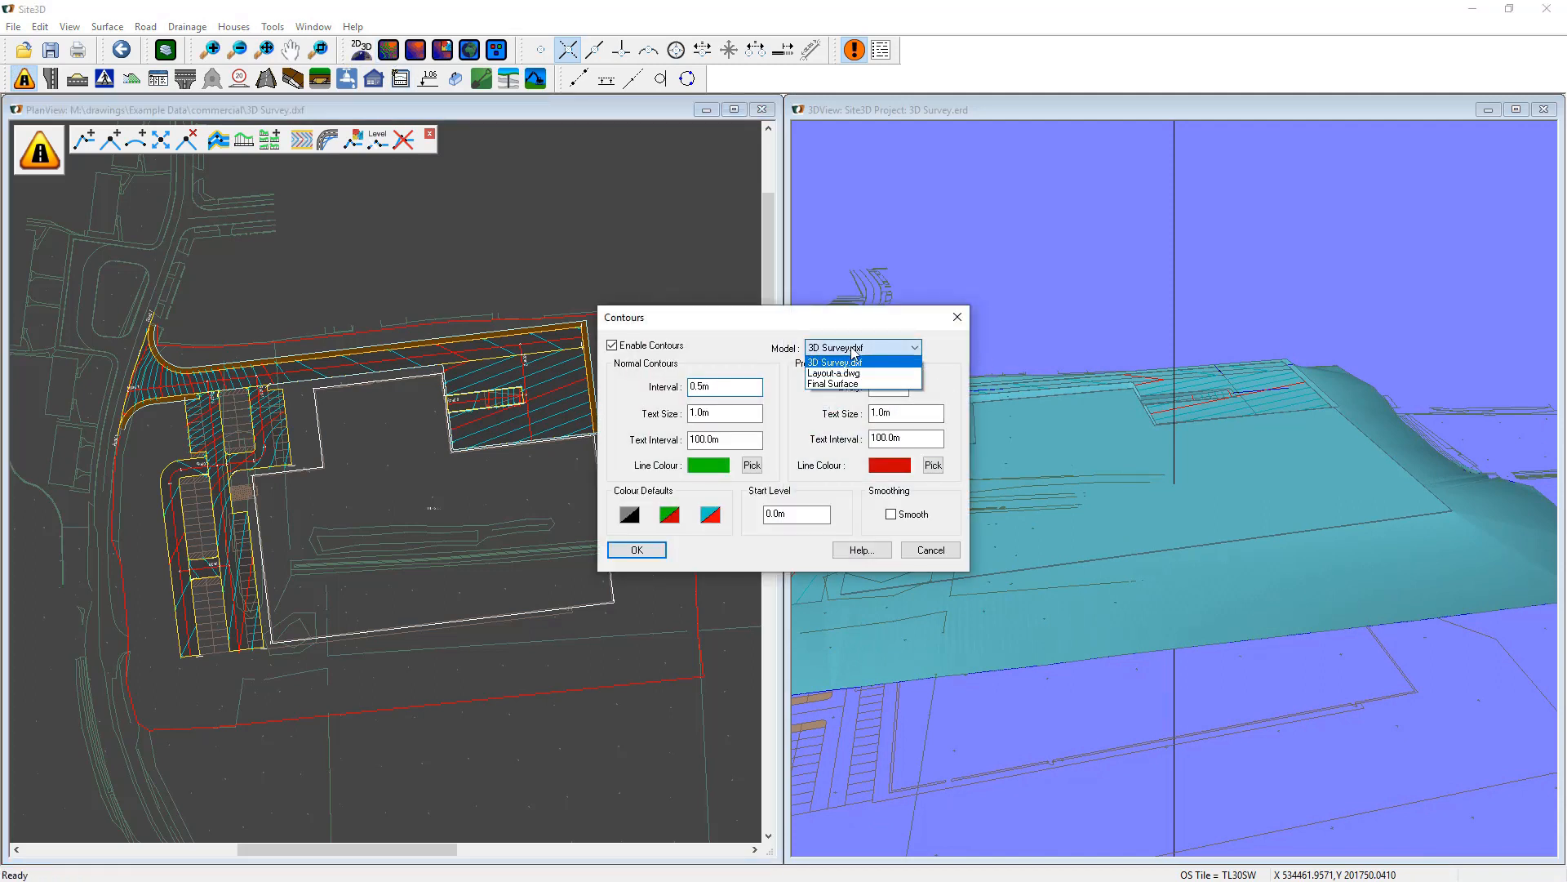
pyautogui.click(834, 384)
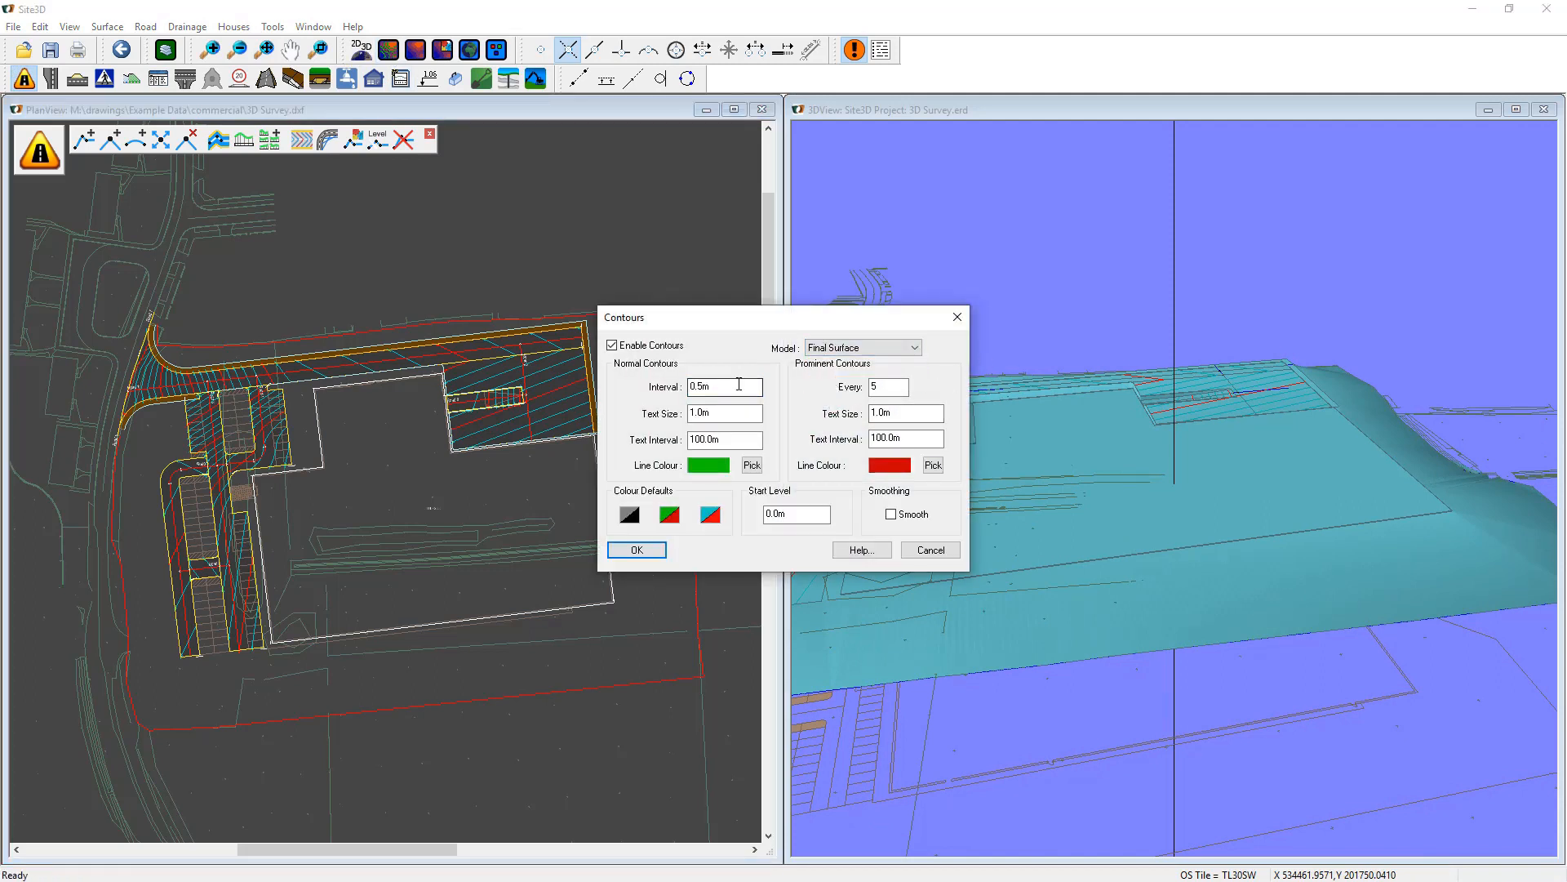
pyautogui.click(641, 550)
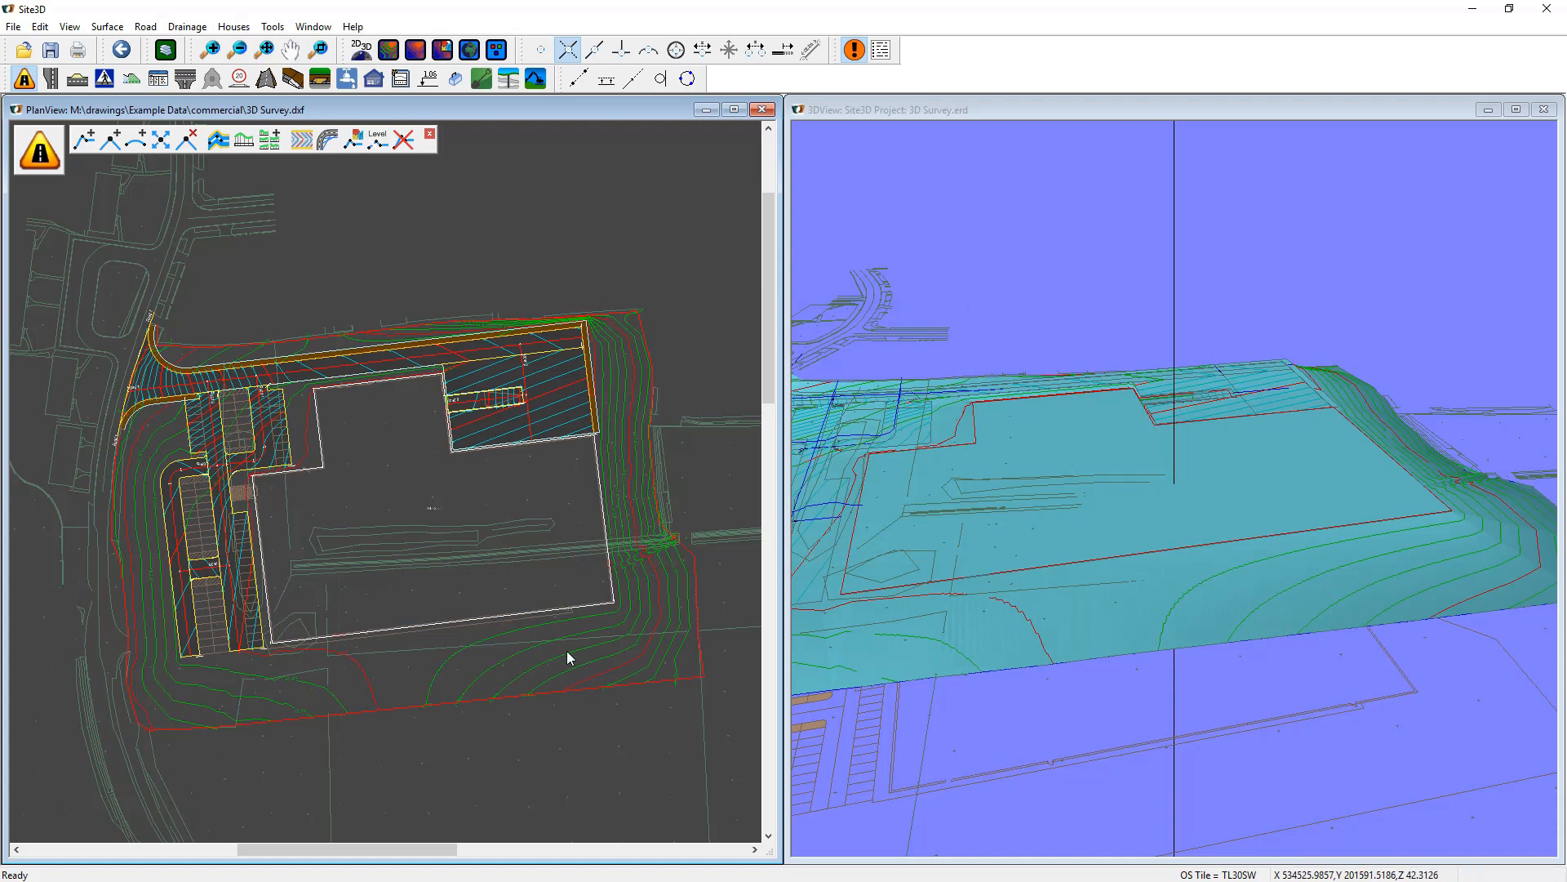
# Place a spot gradient annotation on the slope south of the warehouse with snapping off, reading from the Final Surface submodel.
pyautogui.click(427, 79)
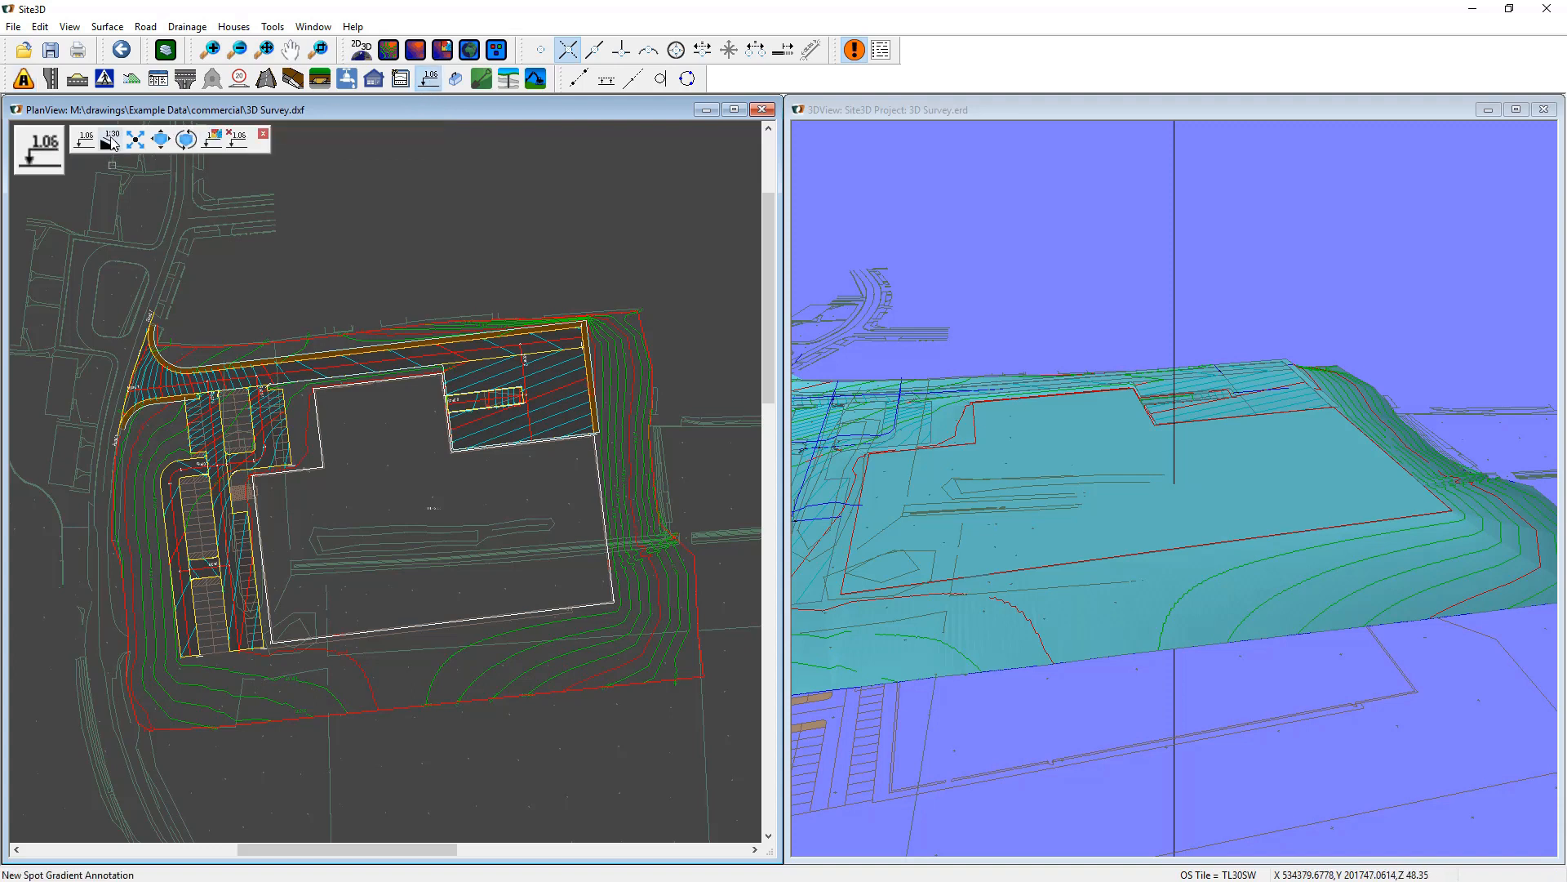
pyautogui.scroll(2, 640, 625)
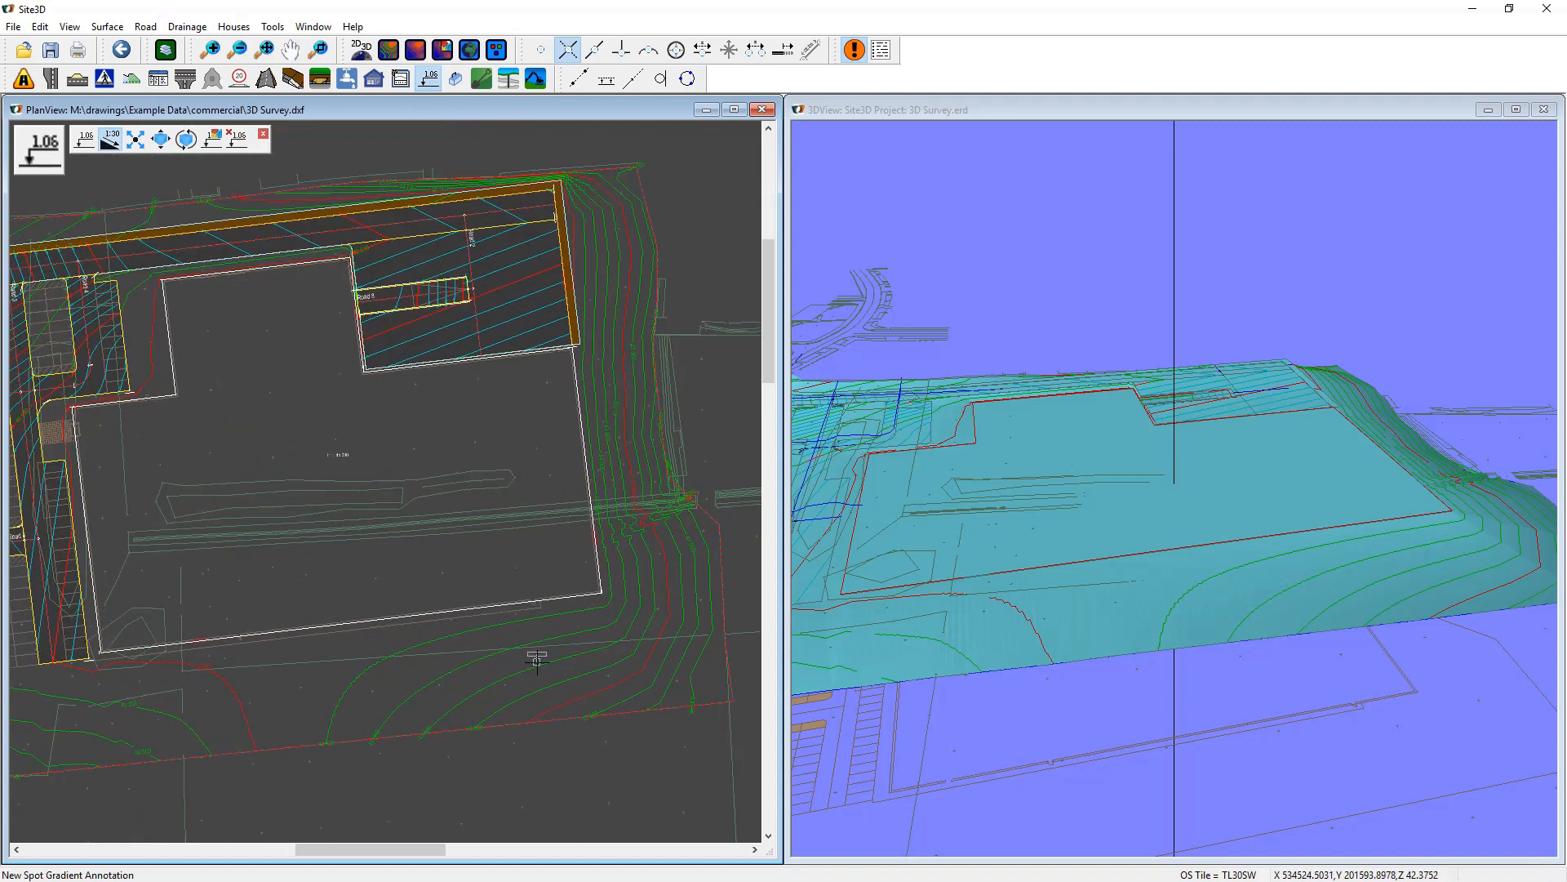
pyautogui.click(567, 49)
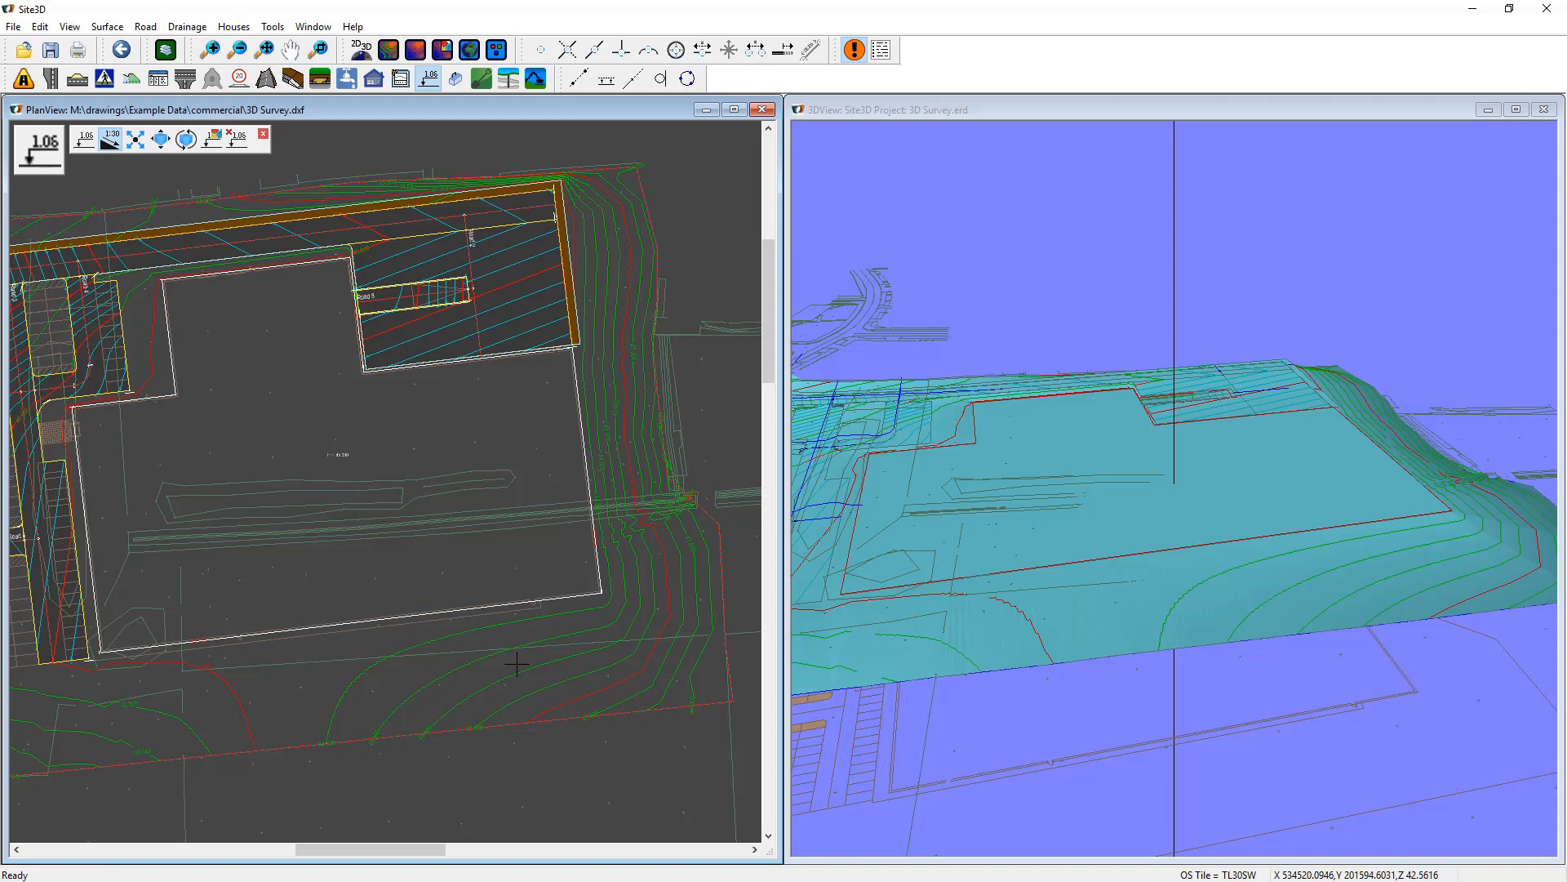
pyautogui.click(507, 668)
pyautogui.click(676, 497)
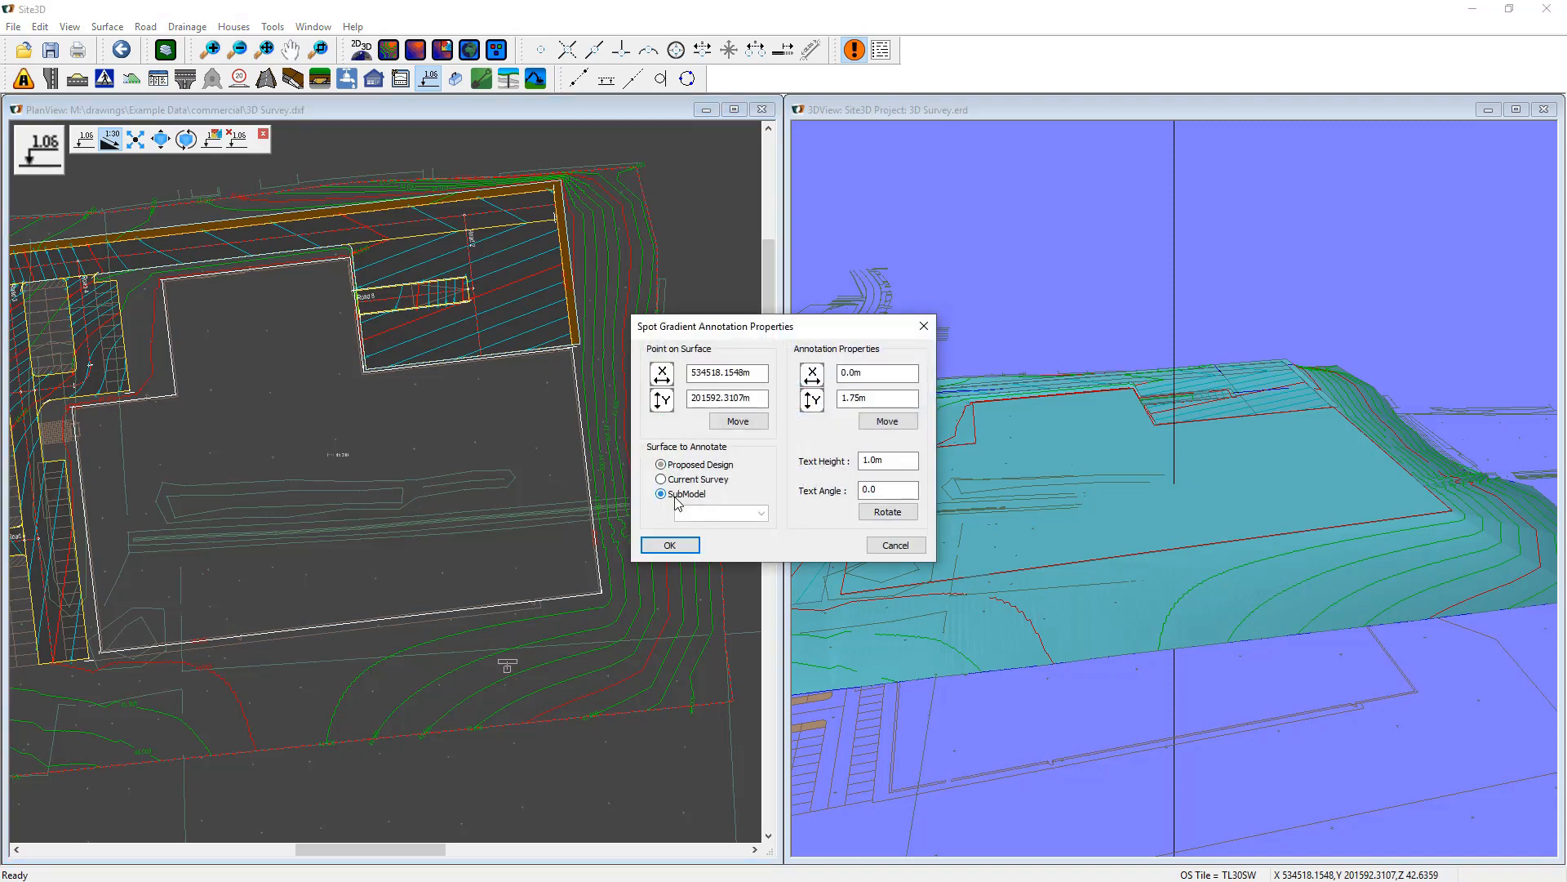
pyautogui.click(761, 513)
pyautogui.click(702, 551)
pyautogui.click(665, 545)
# Add three spot gradient annotations along the slope east of the warehouse and yard.
pyautogui.scroll(2, 558, 677)
pyautogui.moveTo(603, 644); pyautogui.dragTo(465, 638, button='middle')
pyautogui.click(589, 509)
pyautogui.moveTo(561, 526); pyautogui.dragTo(547, 586, button='middle')
pyautogui.scroll(1, 546, 584)
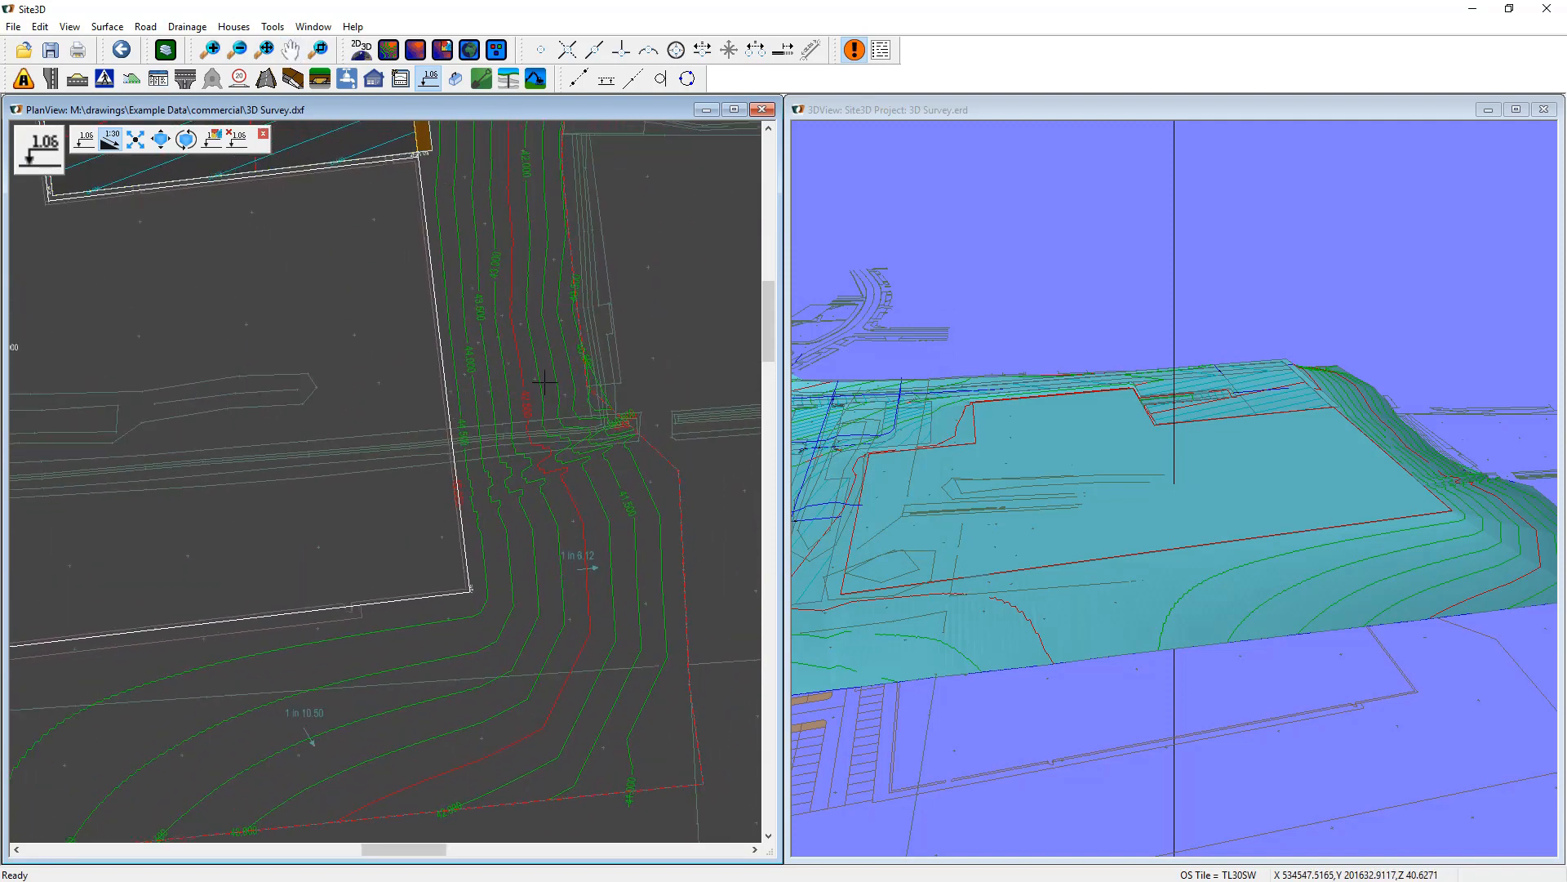
pyautogui.click(521, 287)
pyautogui.scroll(3, 521, 254)
pyautogui.moveTo(521, 254); pyautogui.dragTo(494, 706, button='middle')
pyautogui.scroll(-1, 494, 604)
pyautogui.click(482, 328)
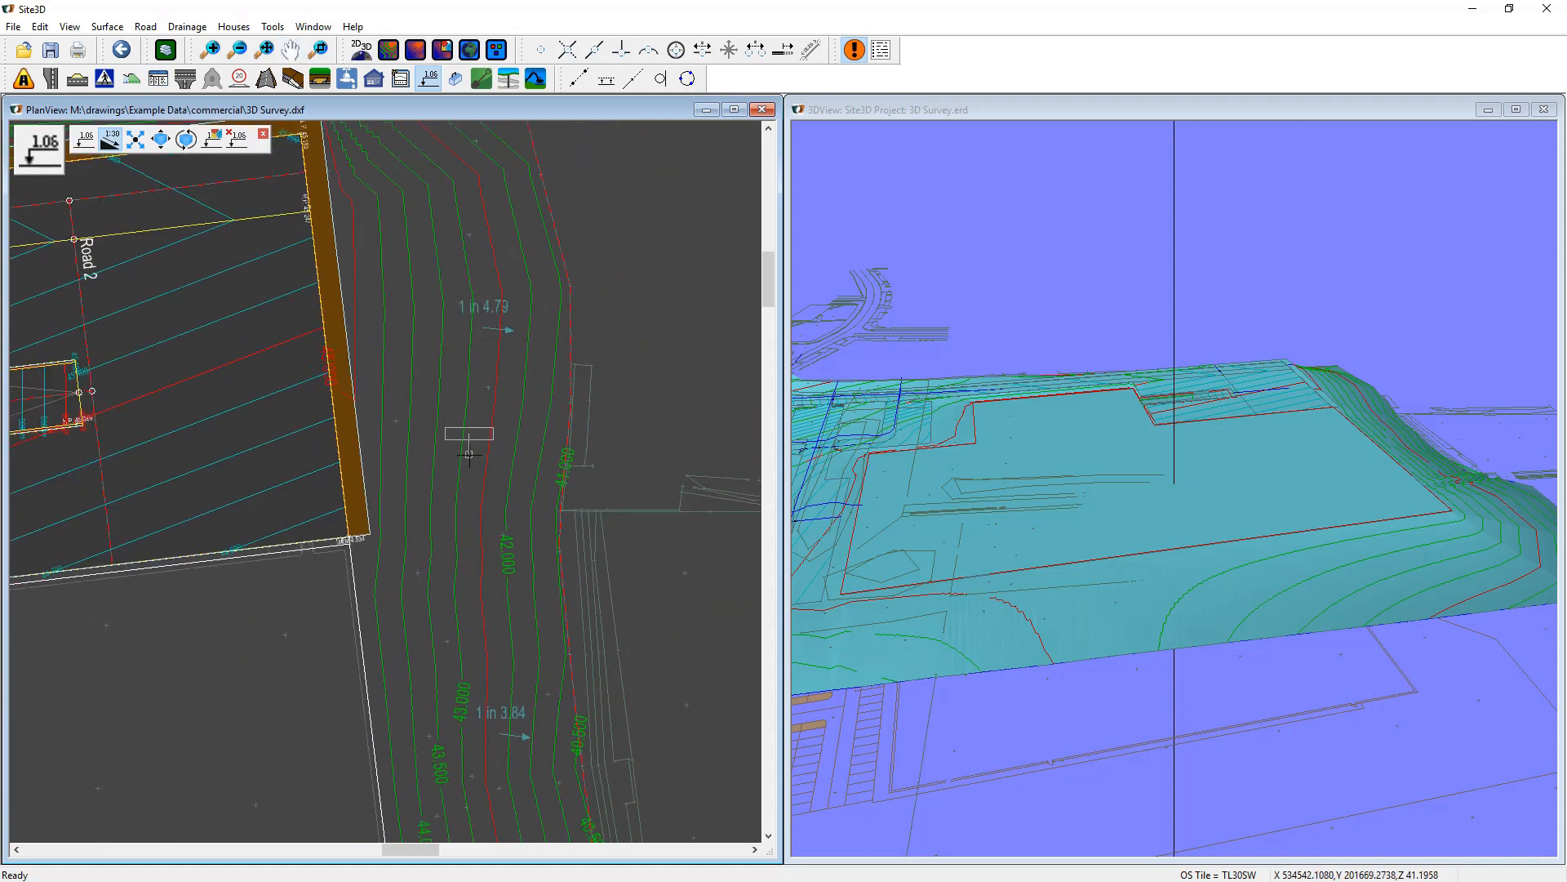
# Add spot gradient annotations on the embankment west of the car park and finish annotating.
pyautogui.scroll(-5, 472, 459)
pyautogui.moveTo(340, 640); pyautogui.dragTo(703, 332, button='middle')
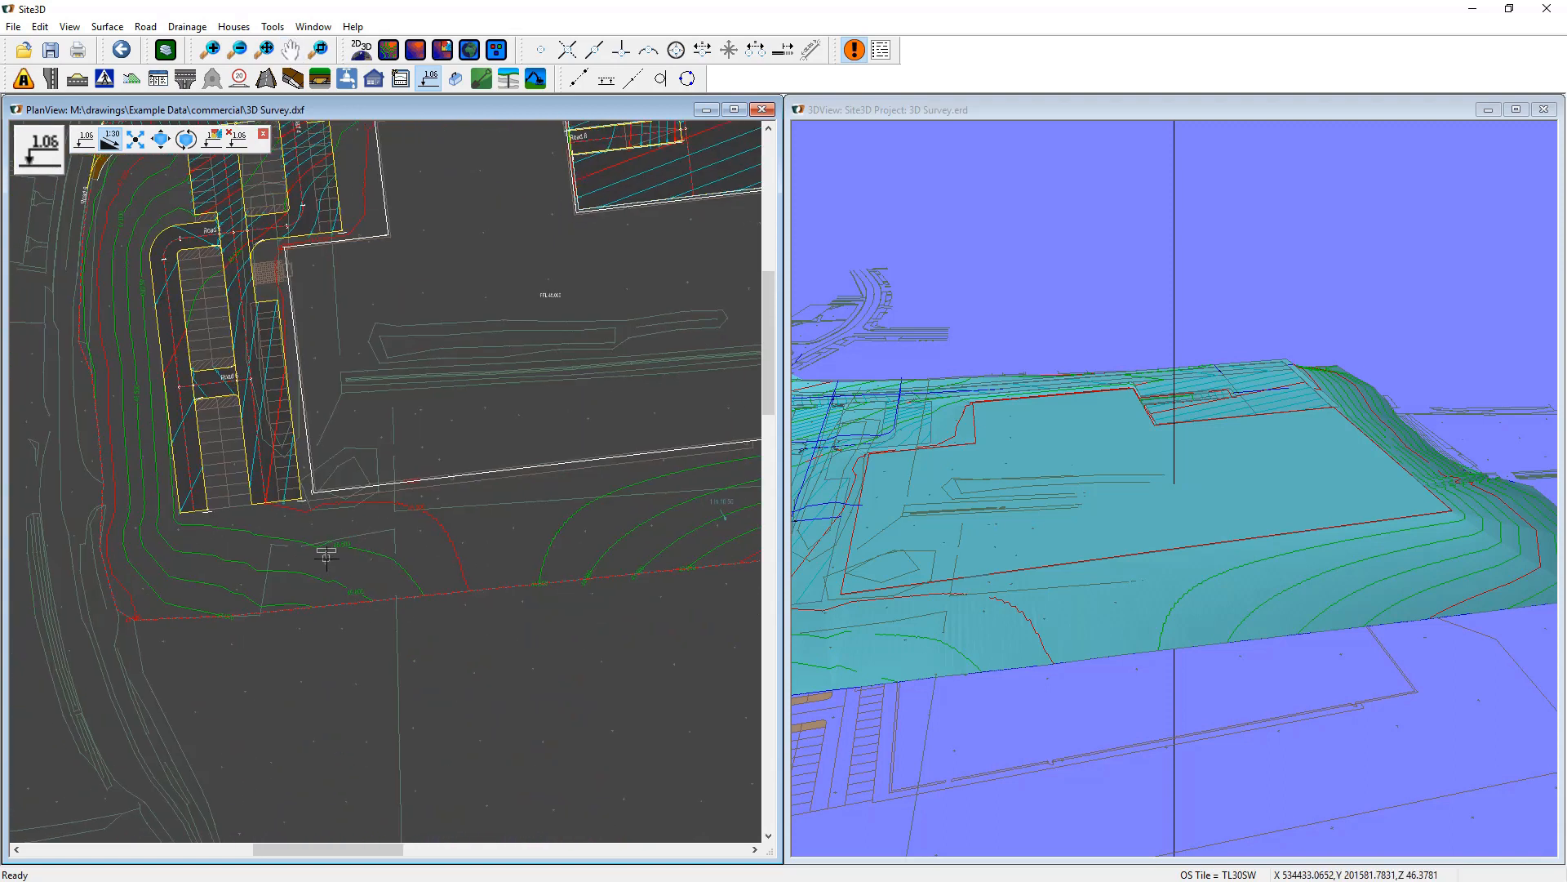
pyautogui.moveTo(277, 561); pyautogui.dragTo(340, 562, button='middle')
pyautogui.scroll(10, 340, 562)
pyautogui.moveTo(317, 494); pyautogui.dragTo(618, 572, button='middle')
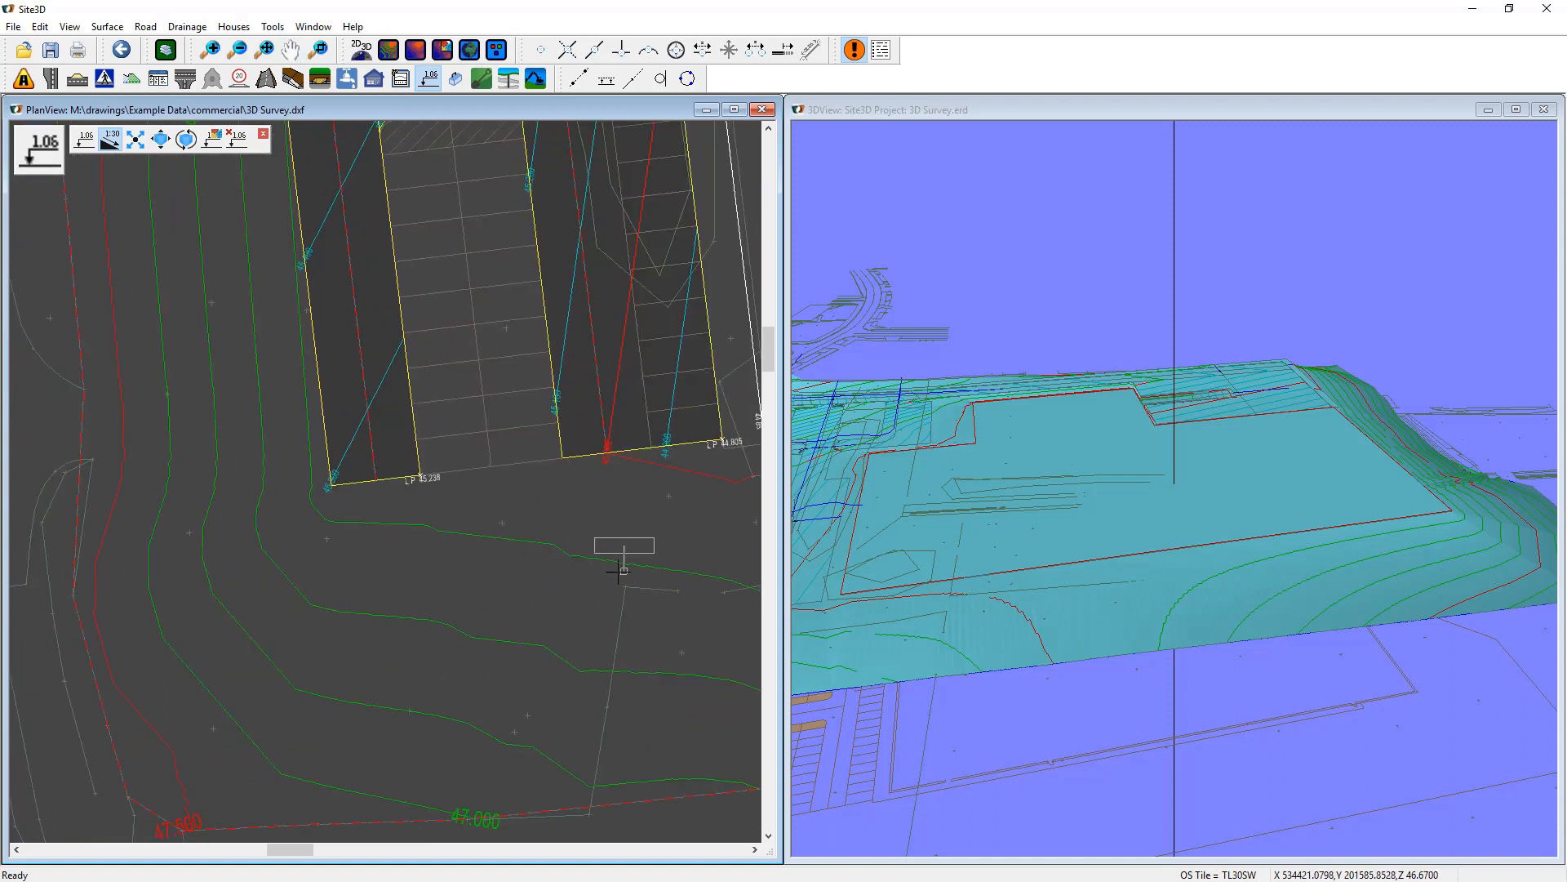
pyautogui.scroll(-4, 491, 571)
pyautogui.click(298, 330)
pyautogui.moveTo(369, 370); pyautogui.dragTo(389, 744, button='middle')
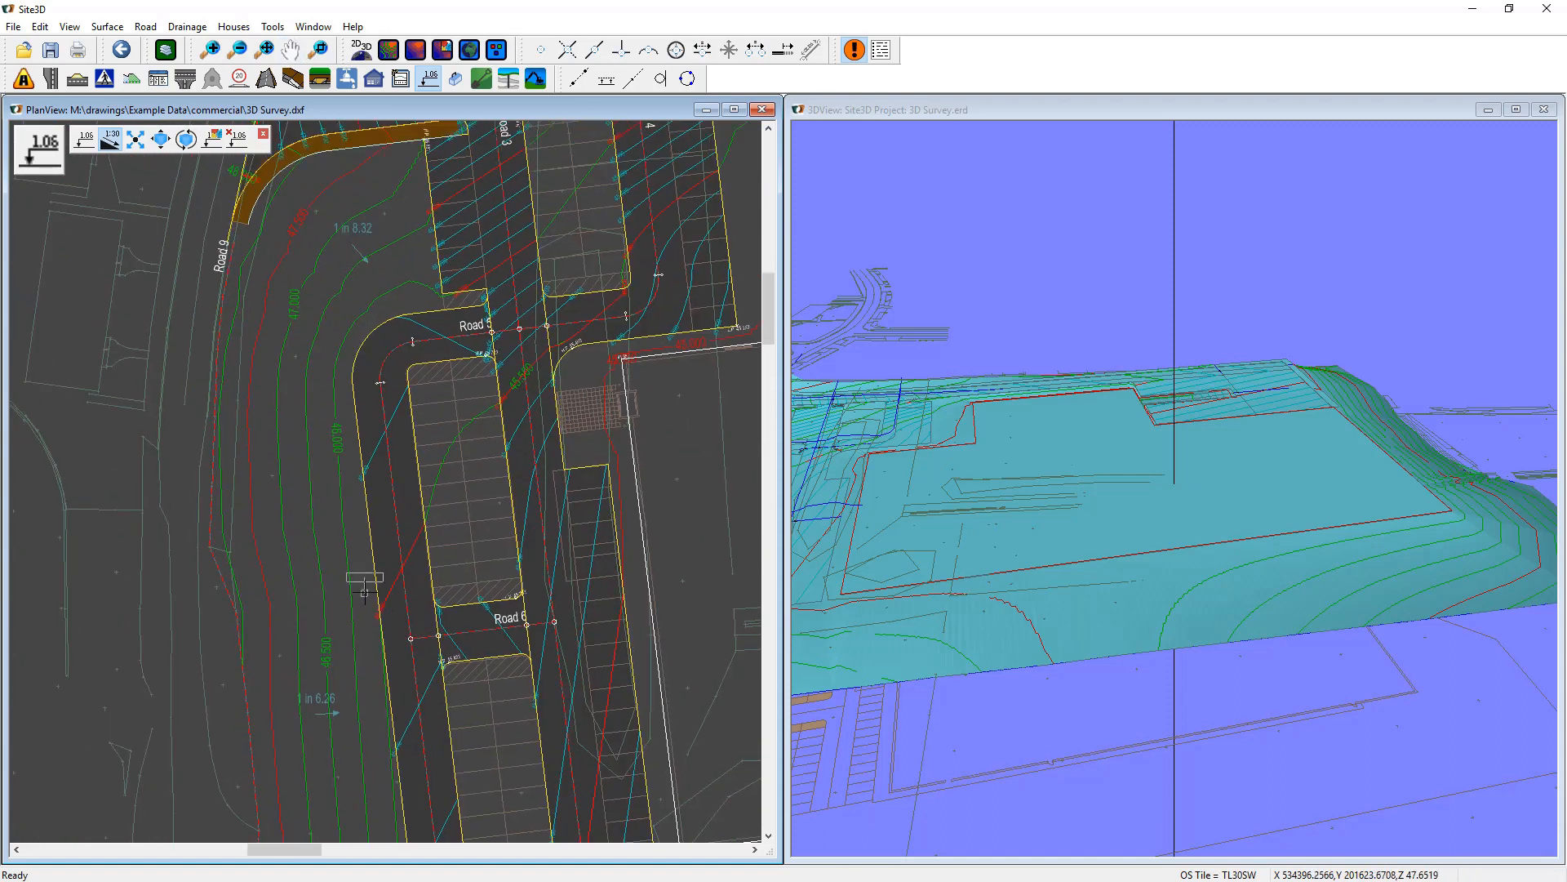
pyautogui.scroll(-8, 366, 589)
pyautogui.scroll(6, 558, 412)
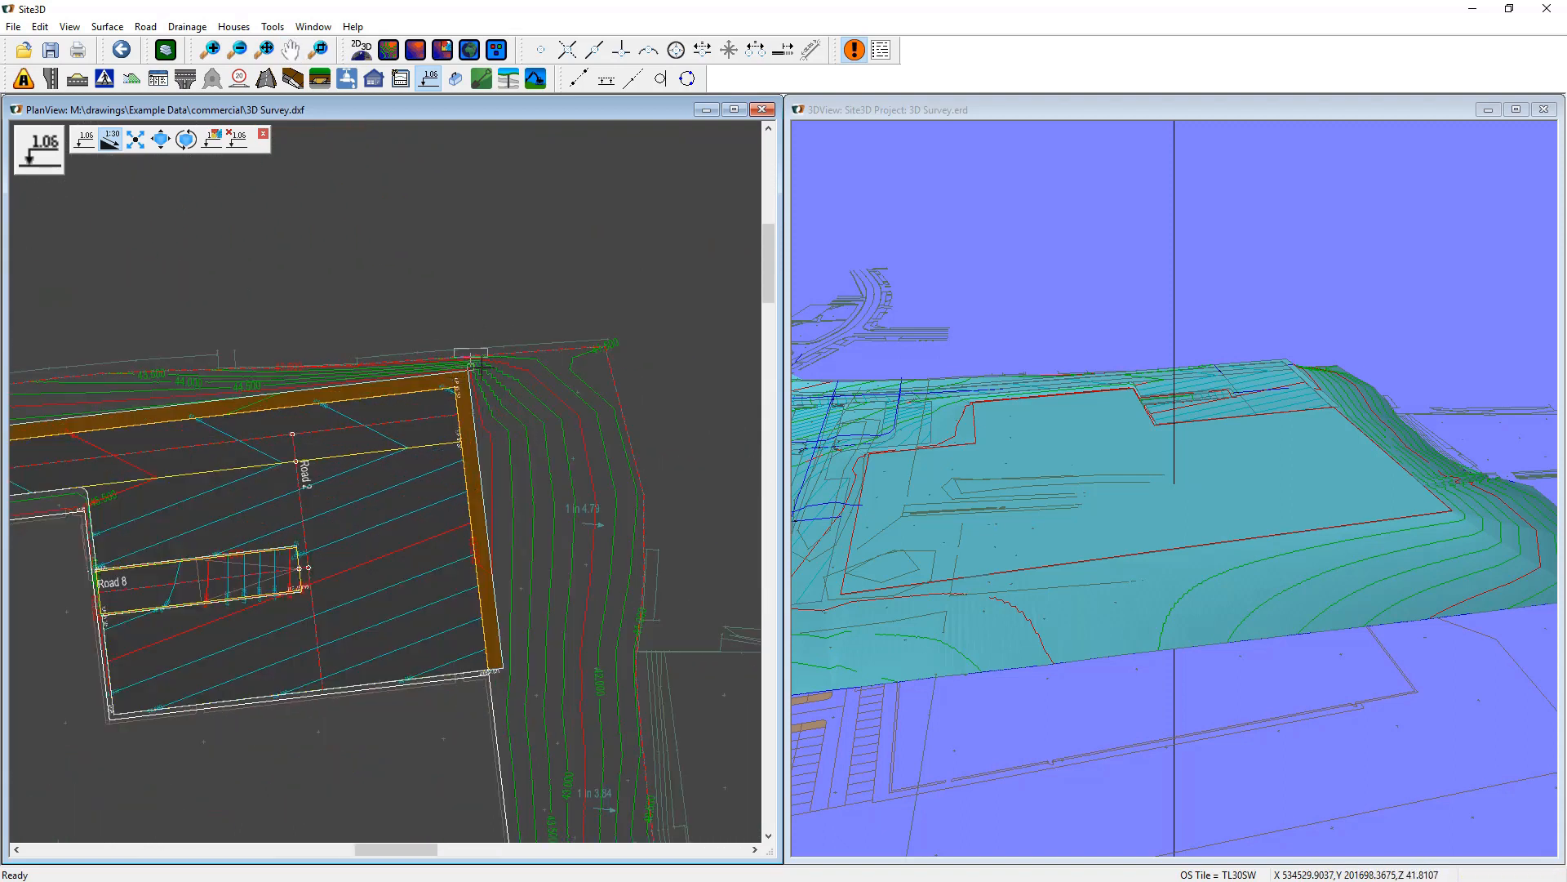
pyautogui.scroll(-5, 404, 480)
pyautogui.rightClick(381, 497)
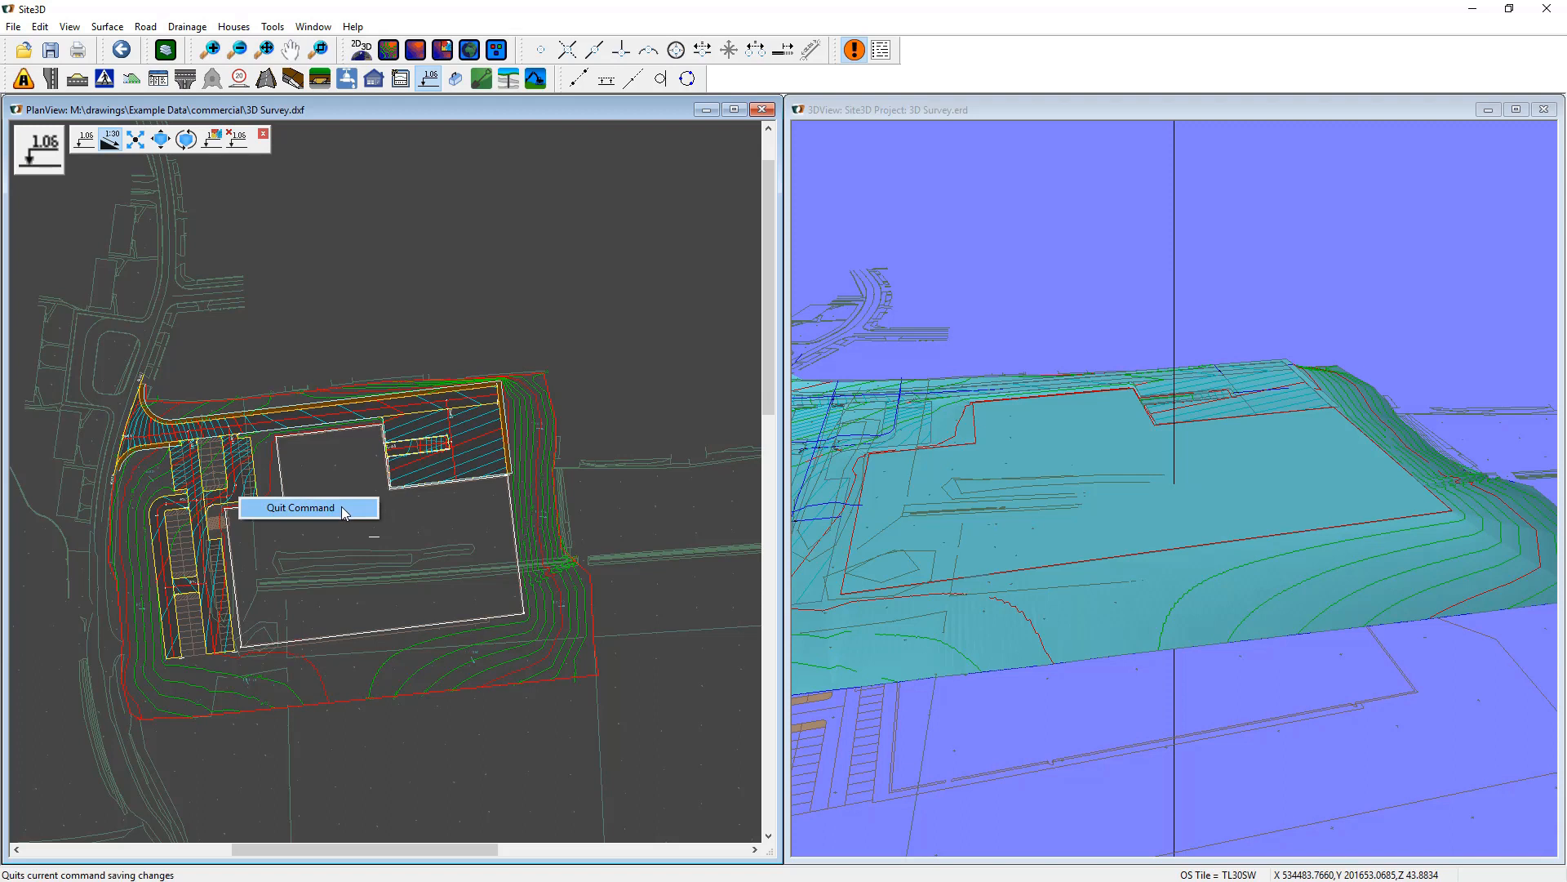
pyautogui.click(342, 506)
# Review the annotated site in plan and 3D, and close the spot annotation tools.
pyautogui.scroll(1, 337, 561)
pyautogui.moveTo(363, 536); pyautogui.dragTo(370, 534, button='middle')
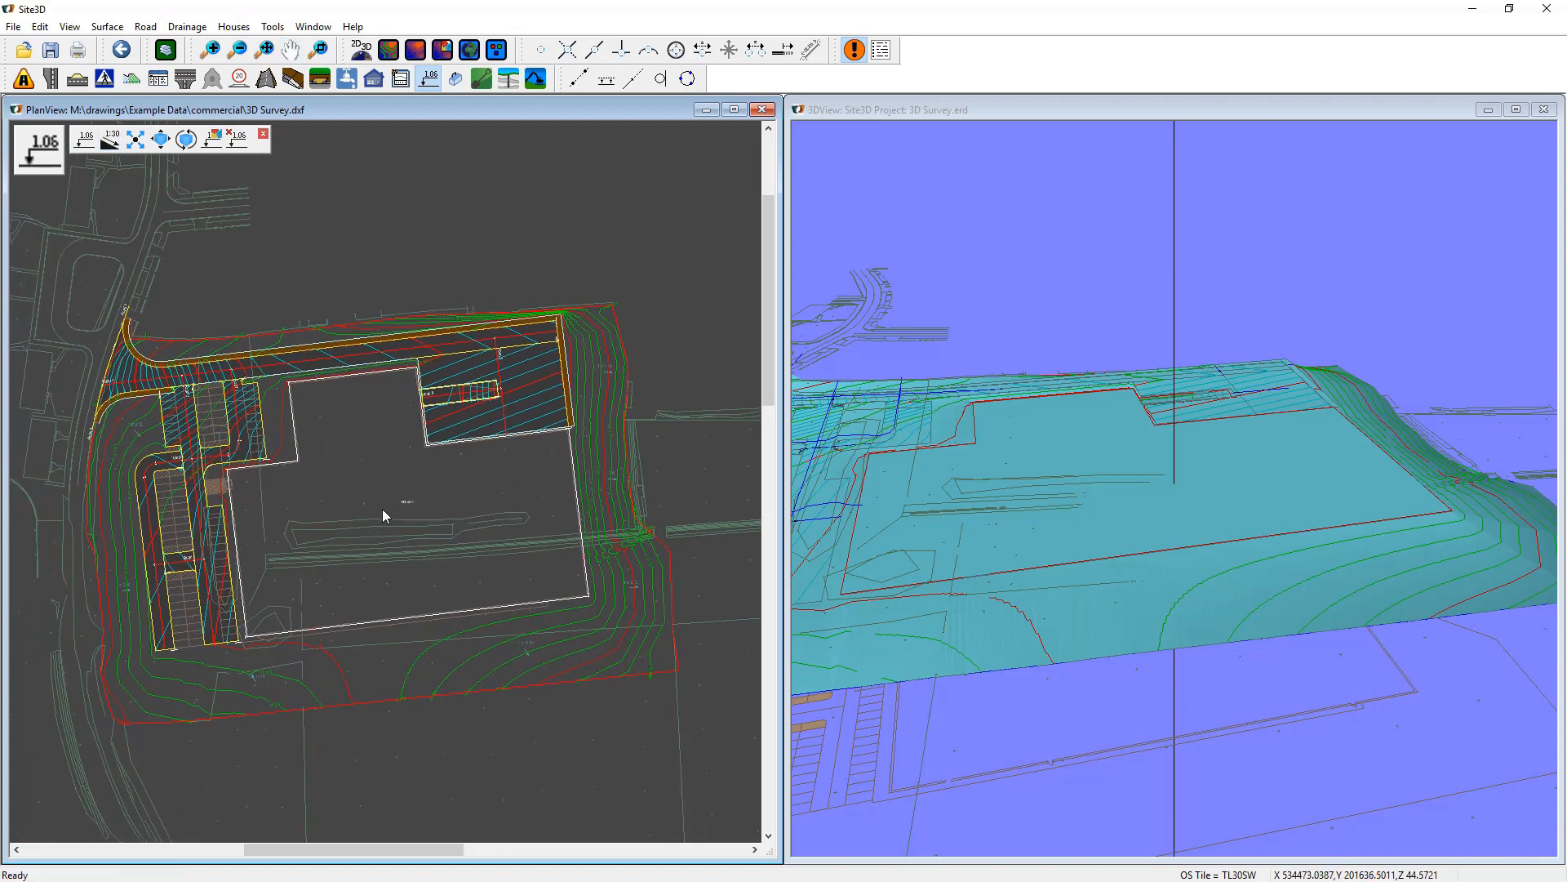
pyautogui.click(1064, 517)
pyautogui.moveTo(1064, 518)
pyautogui.mouseDown()
pyautogui.moveTo(1157, 553)
pyautogui.moveTo(1088, 518)
pyautogui.mouseUp()
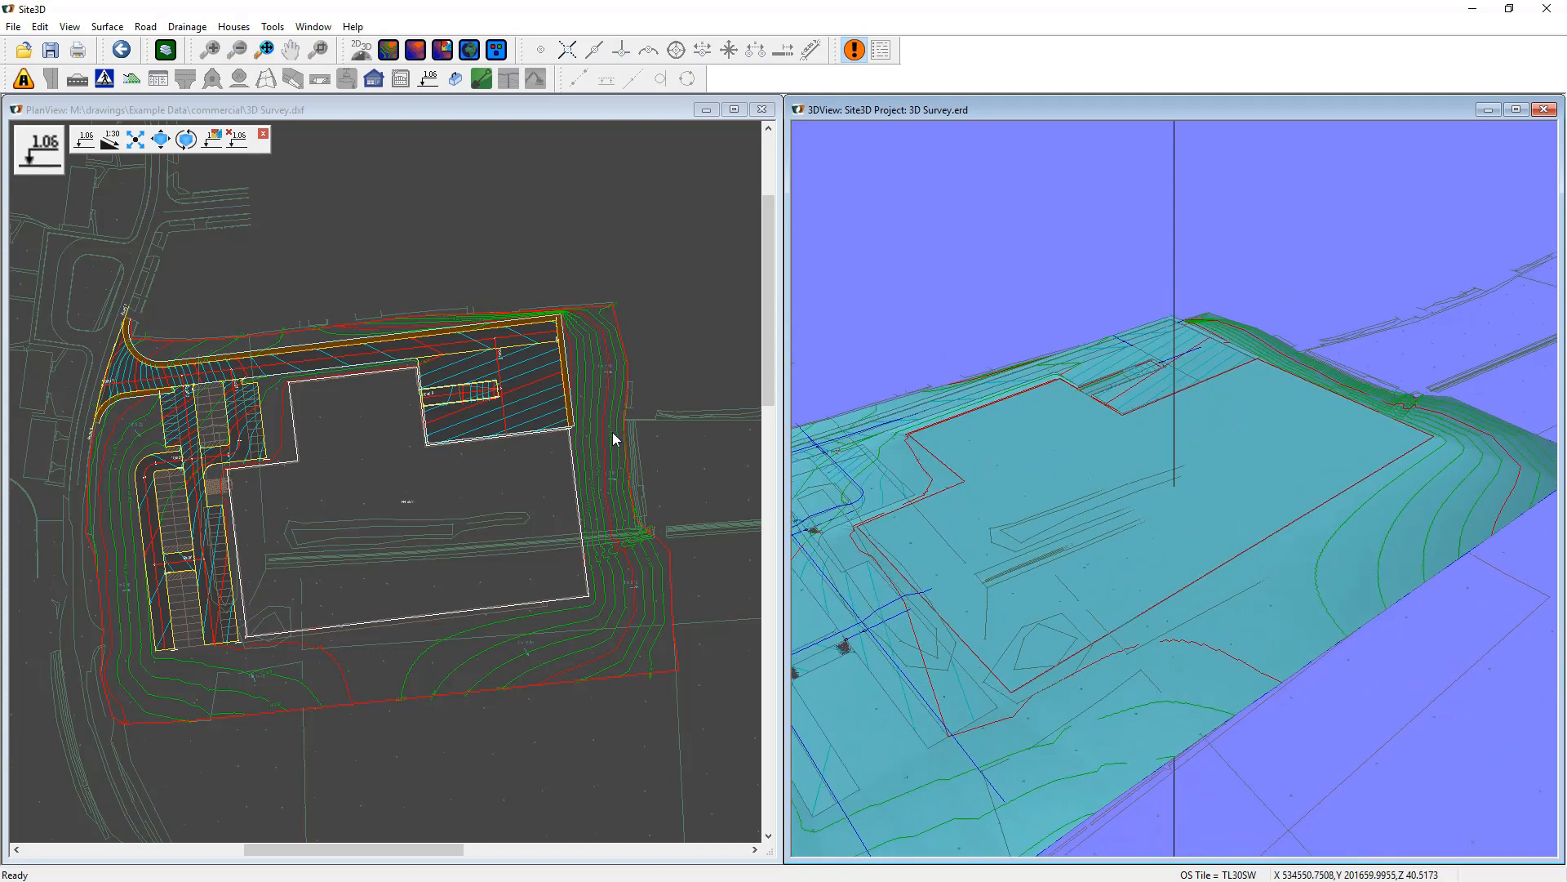
pyautogui.click(550, 493)
pyautogui.moveTo(549, 493); pyautogui.dragTo(569, 526, button='middle')
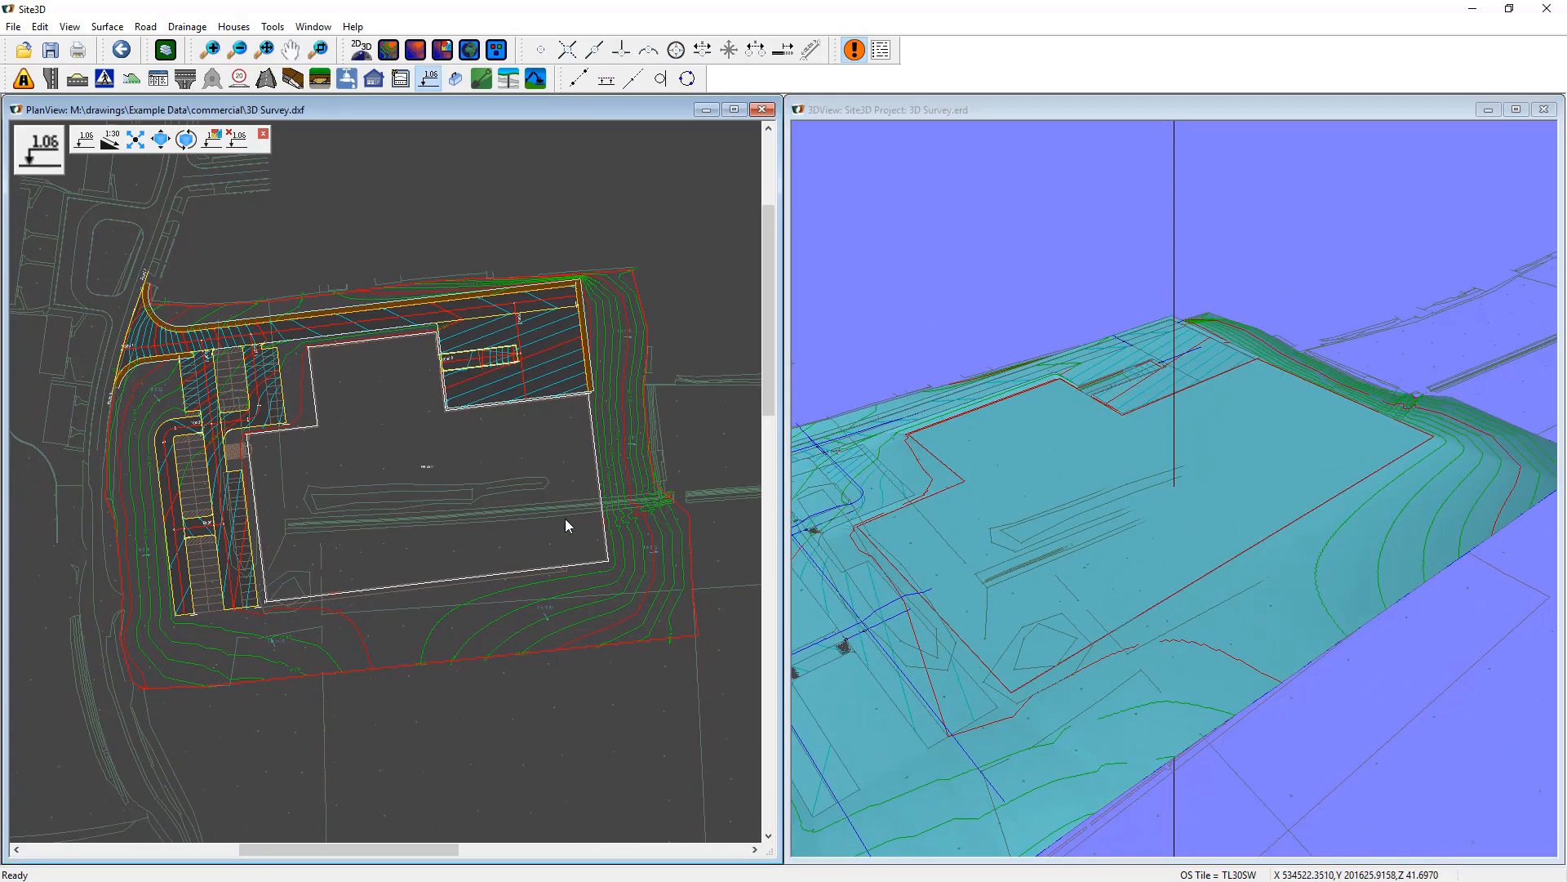
pyautogui.click(263, 134)
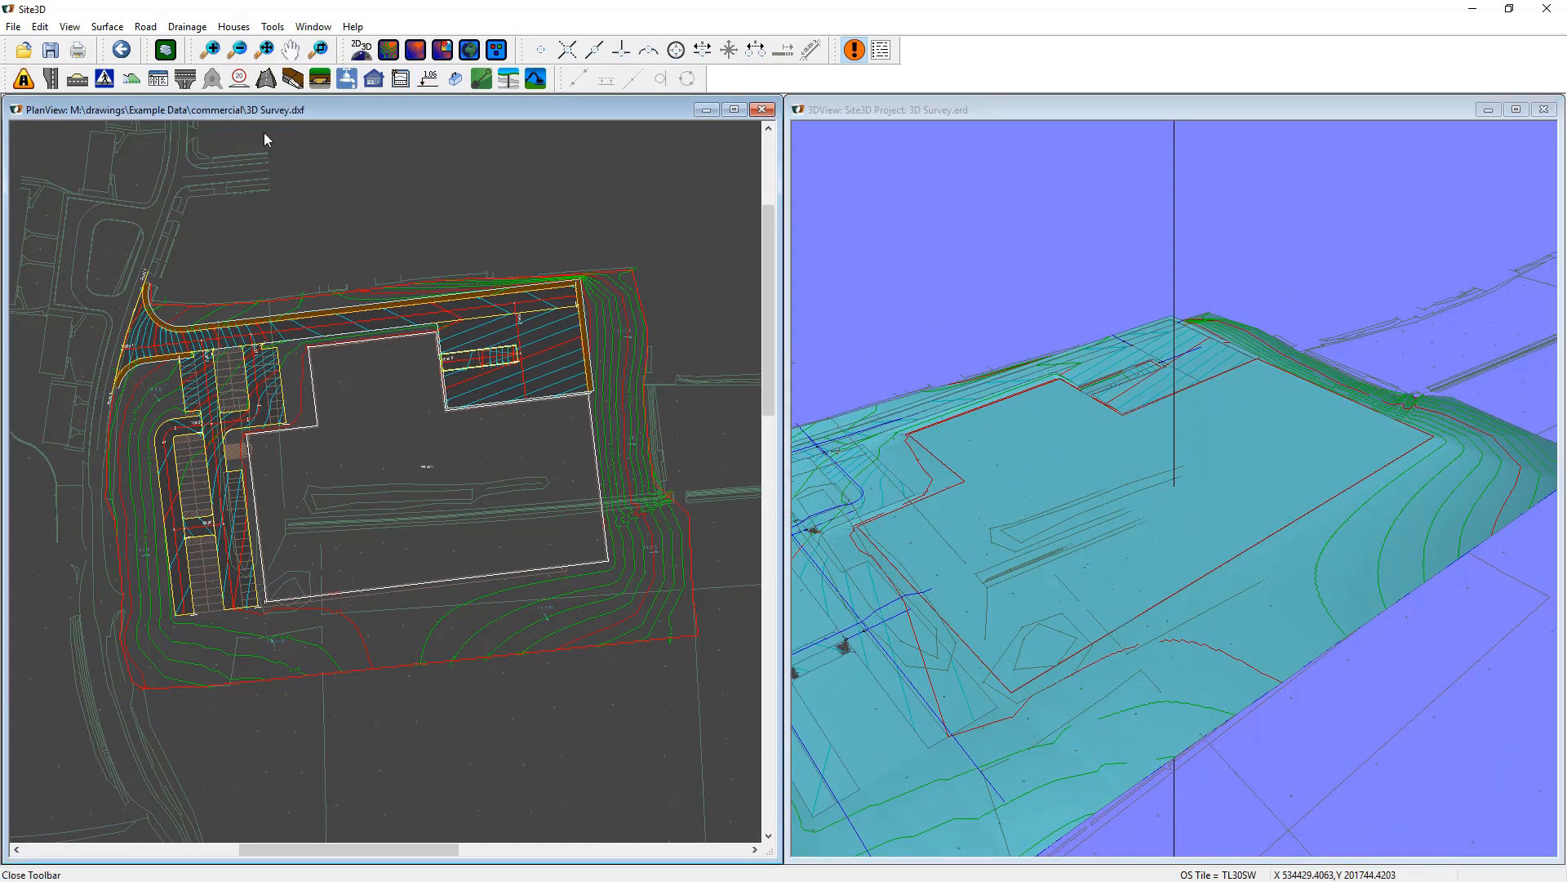
# Calculate the cut and fill volumes with Final Surface as proposed and 3D Survey.dxf as existing.
pyautogui.click(106, 27)
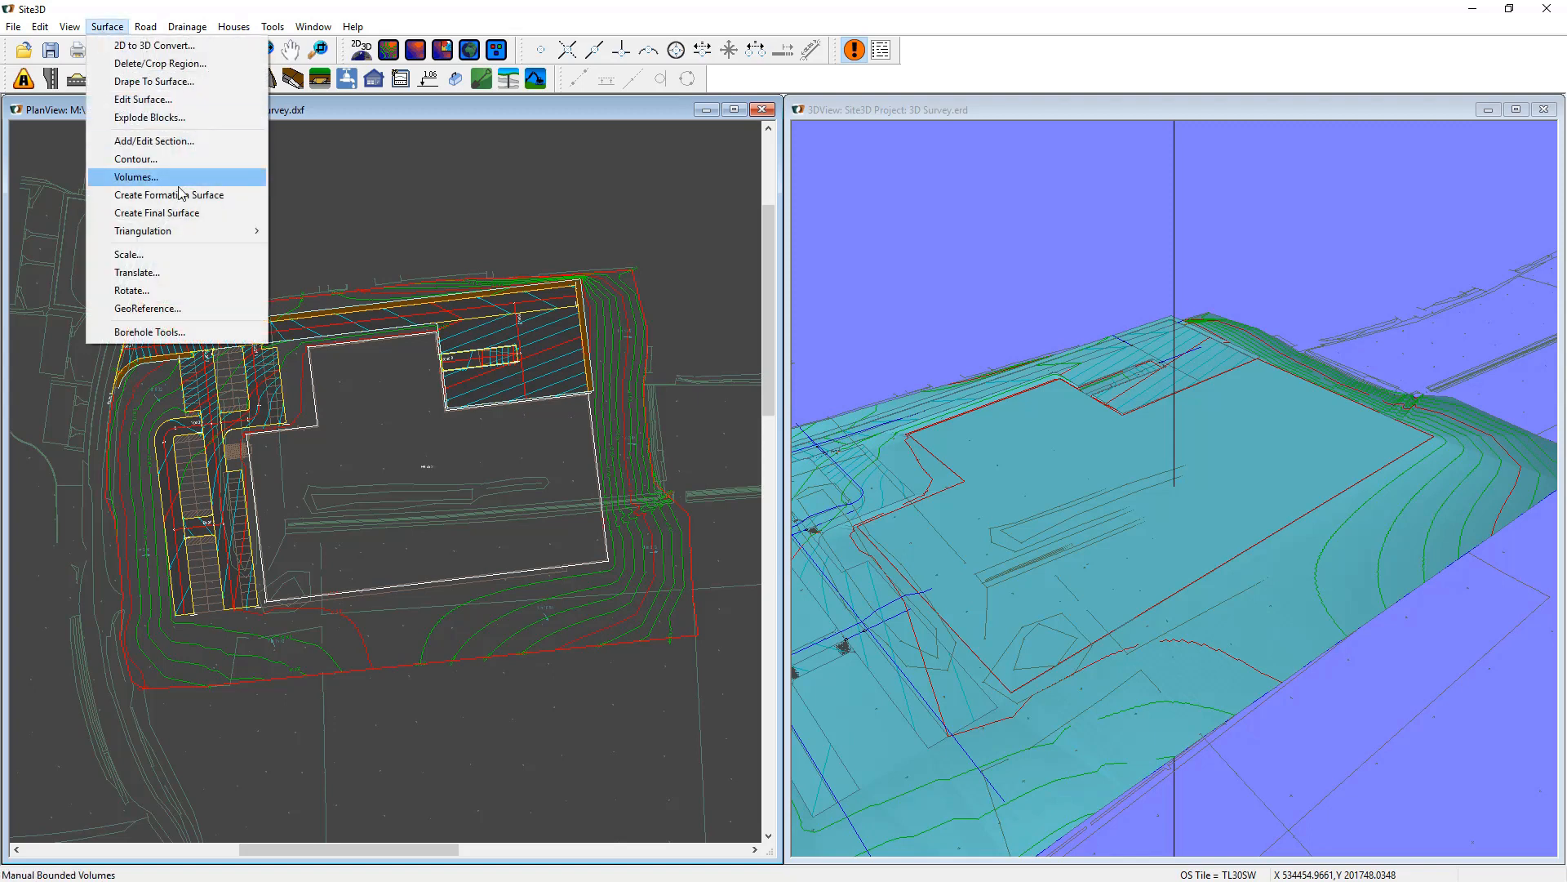
pyautogui.click(123, 183)
pyautogui.click(653, 308)
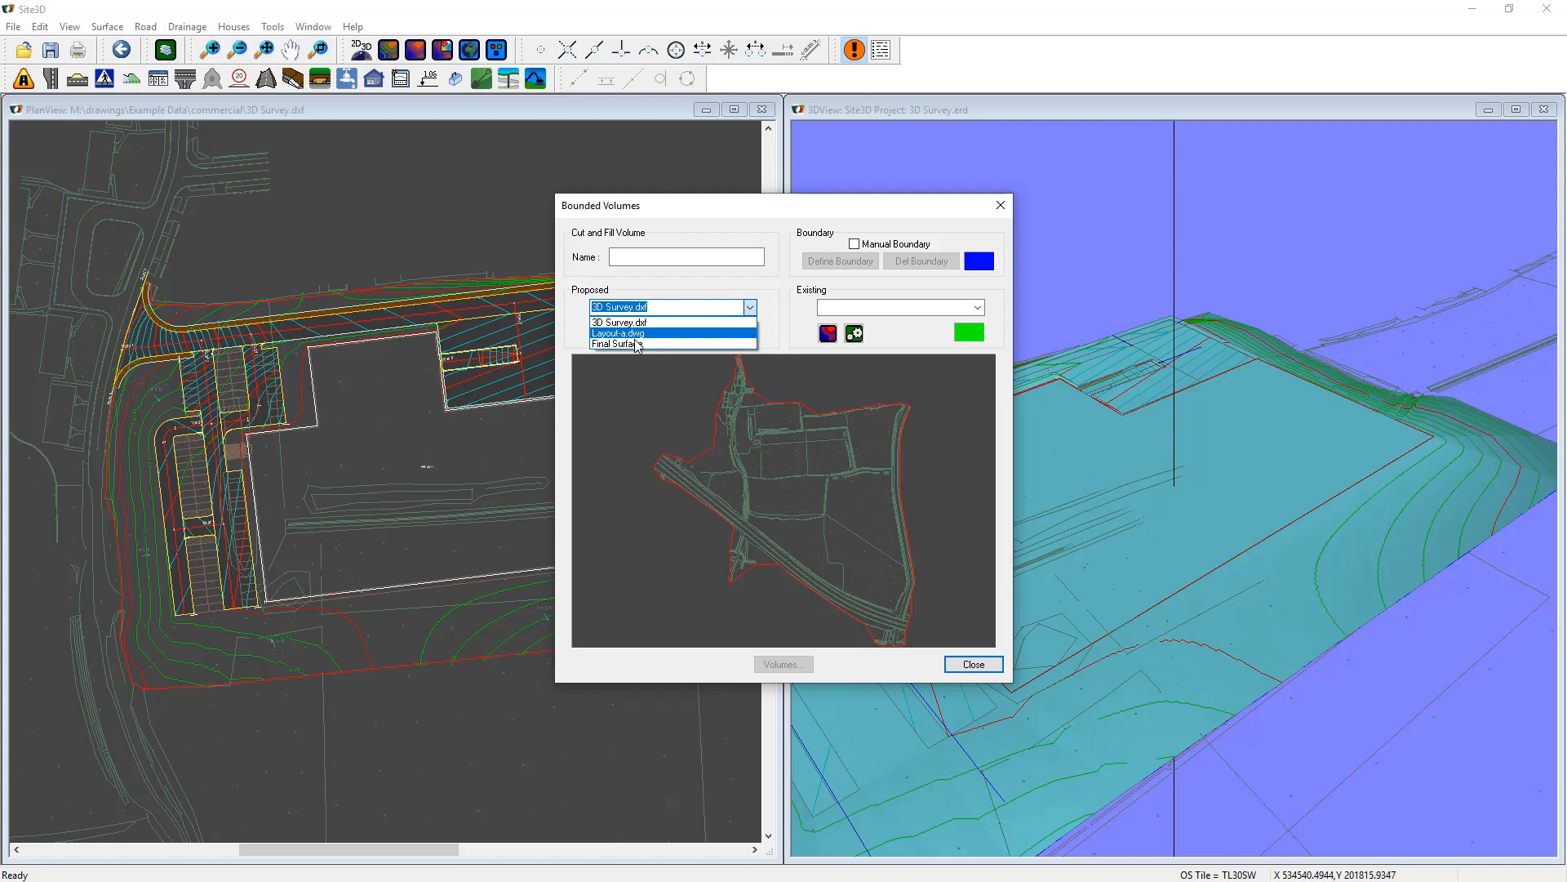
pyautogui.click(637, 344)
pyautogui.click(978, 308)
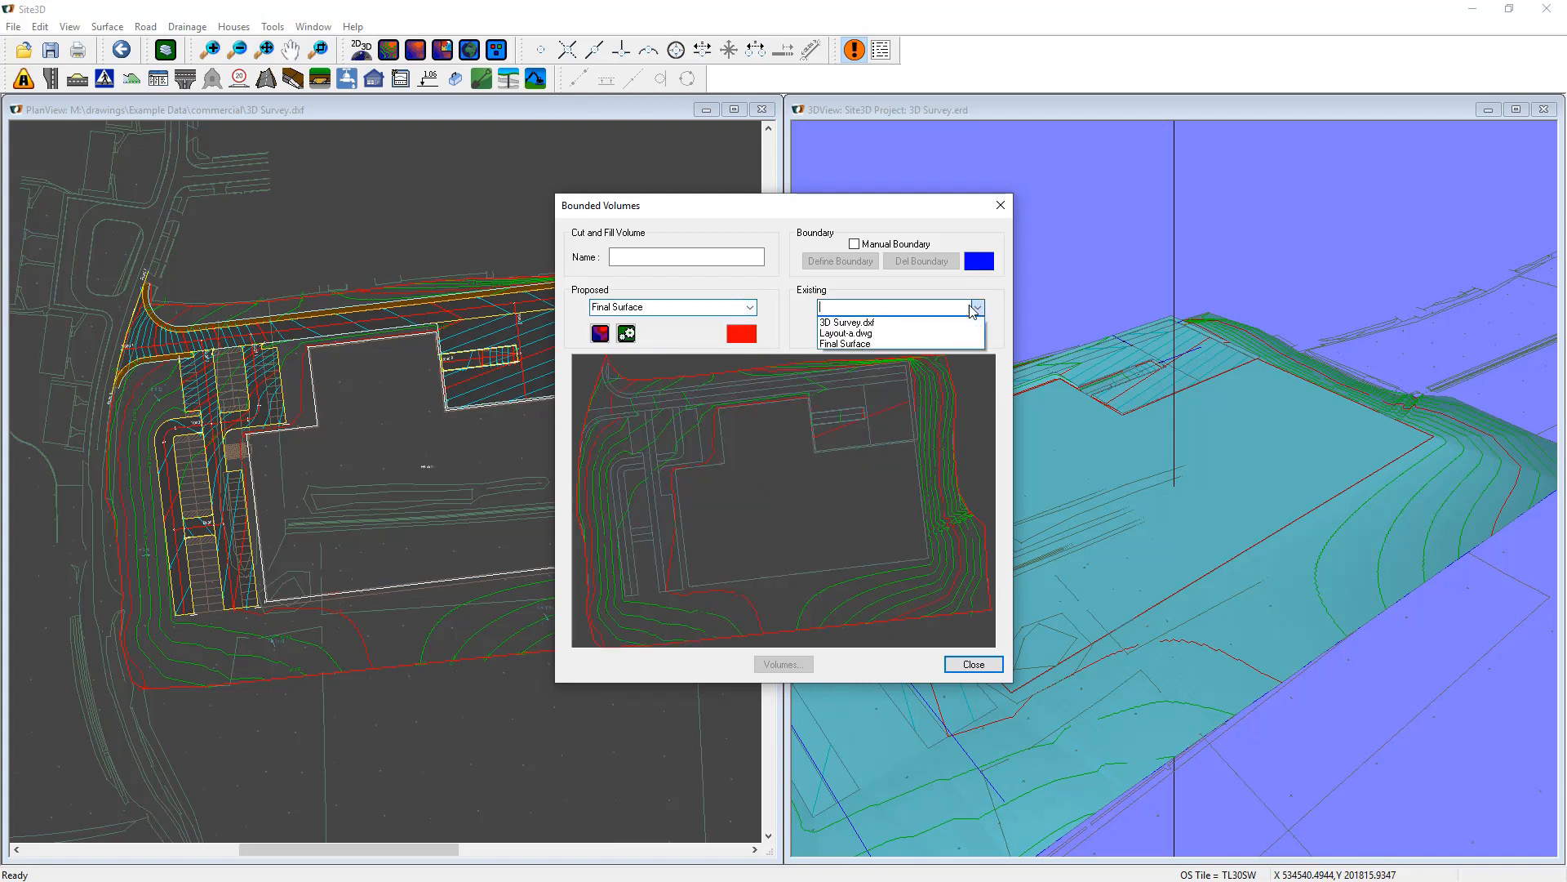
pyautogui.click(857, 319)
pyautogui.click(792, 668)
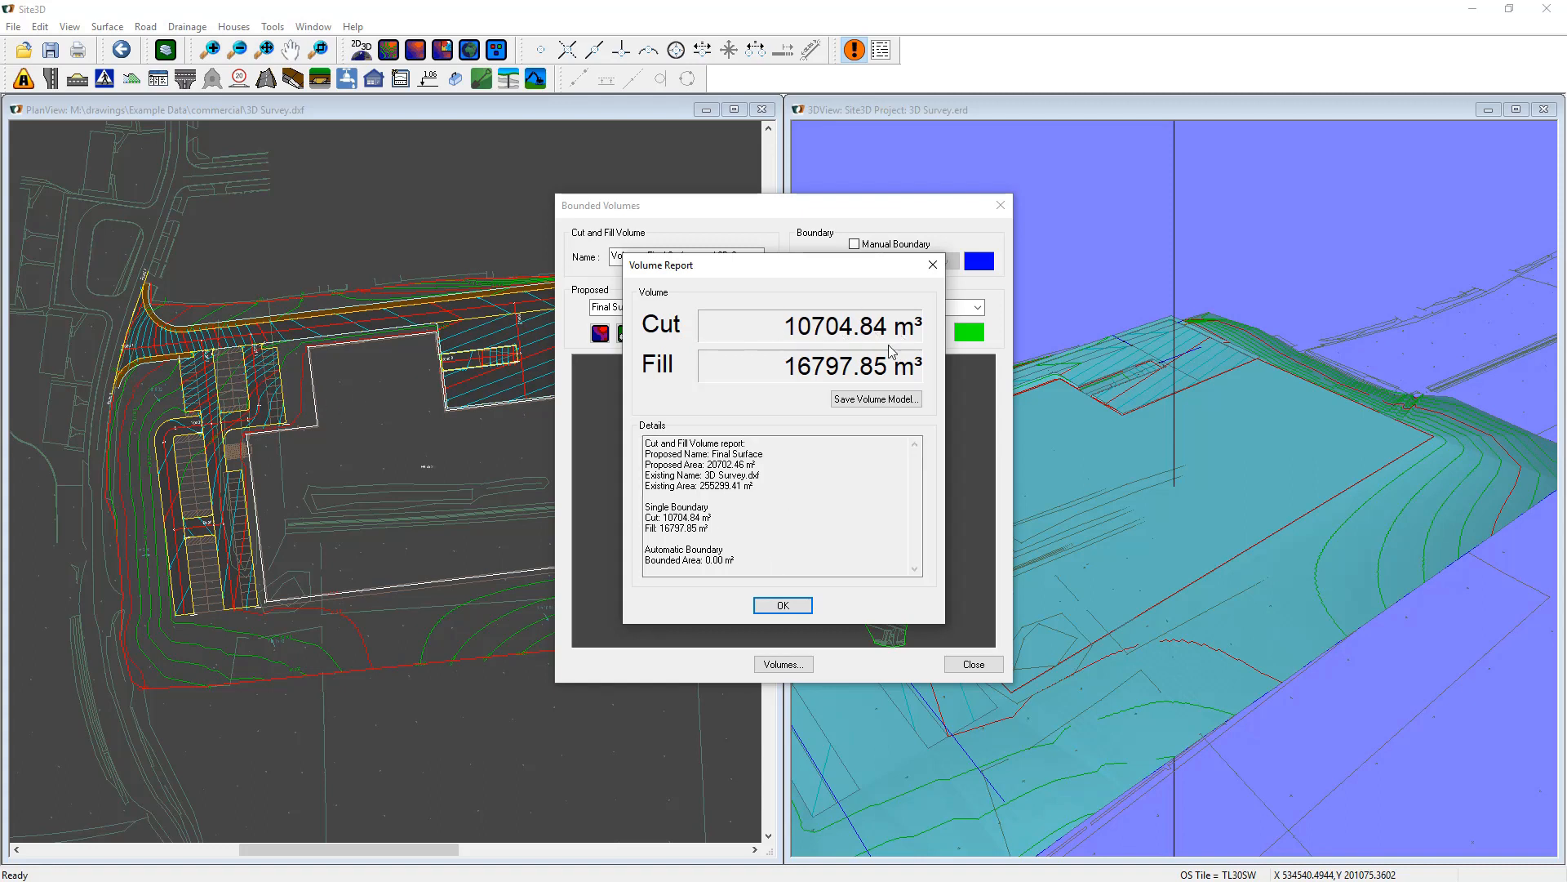
# Save the volume model as "Cut and Fill" and close the volume report and calculation.
pyautogui.click(857, 400)
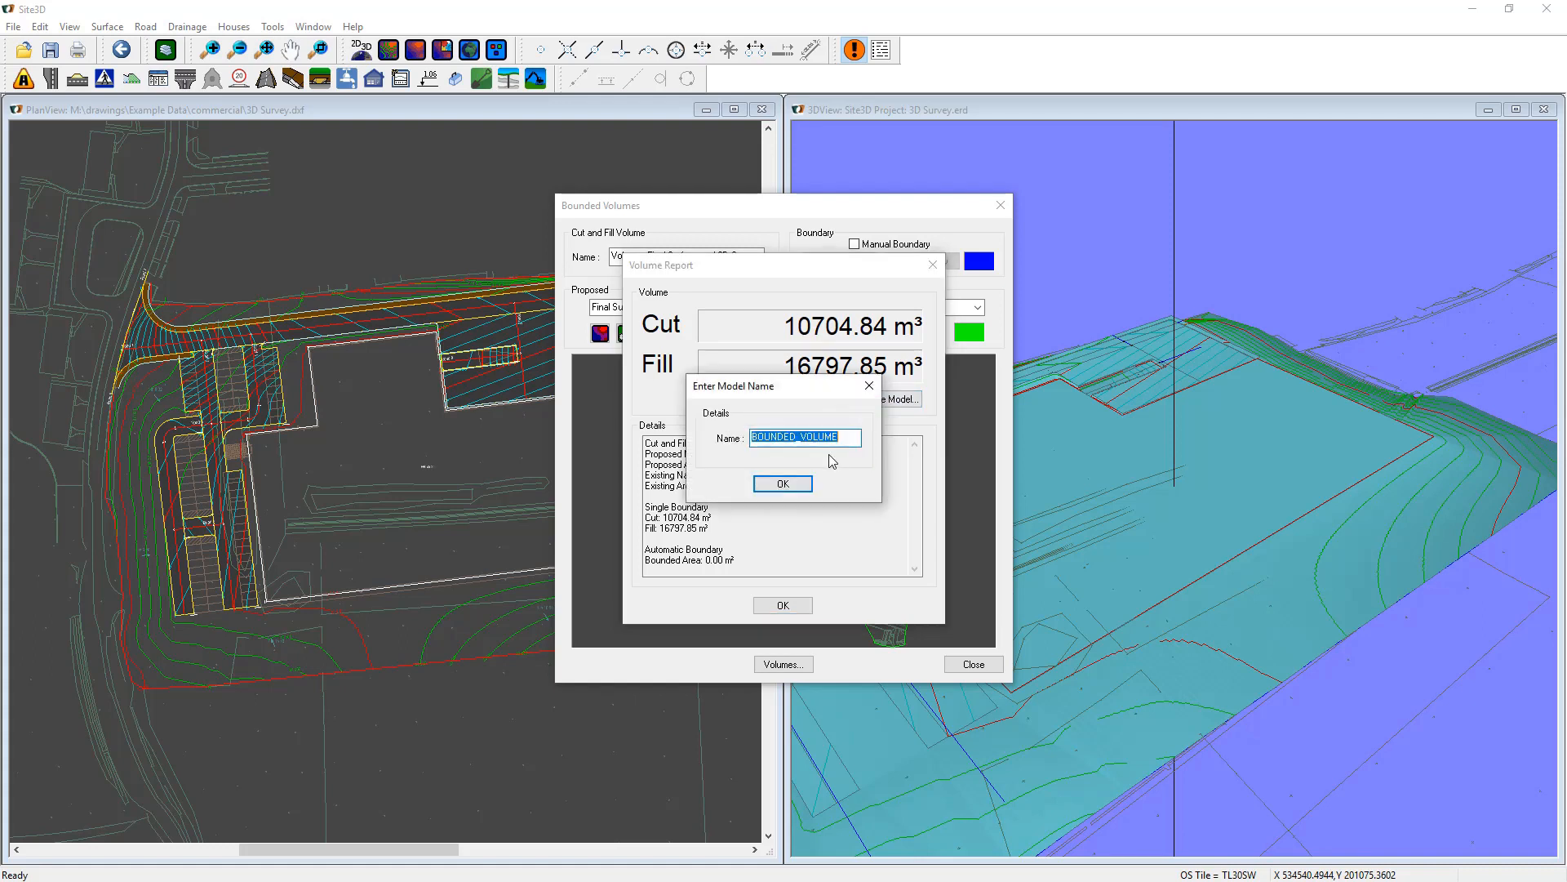
pyautogui.write('Cut and Fill')
pyautogui.click(771, 486)
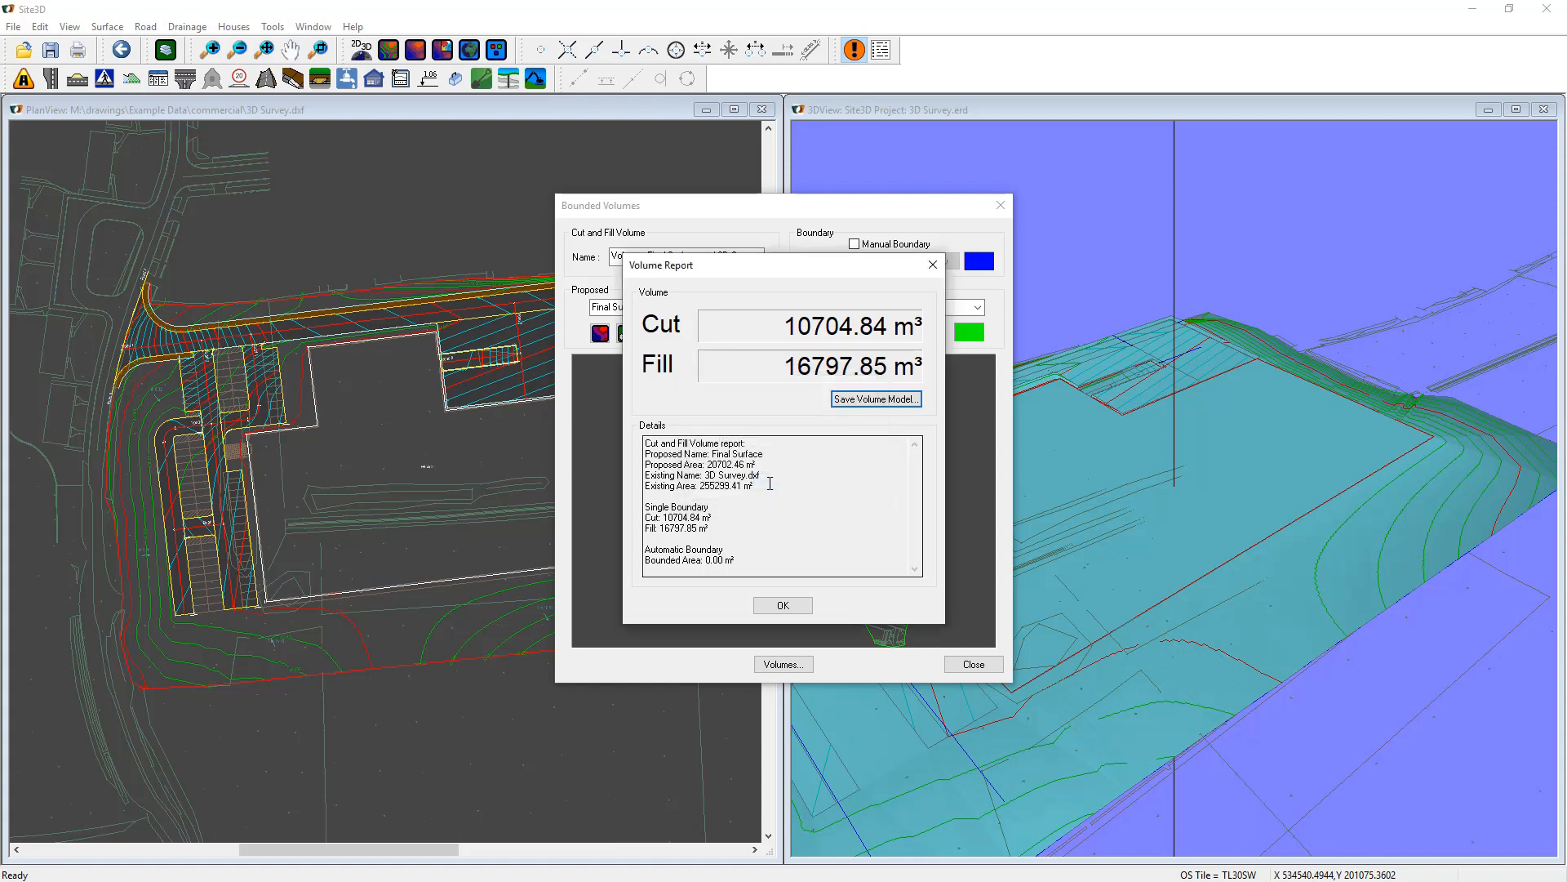
pyautogui.click(783, 605)
pyautogui.click(973, 664)
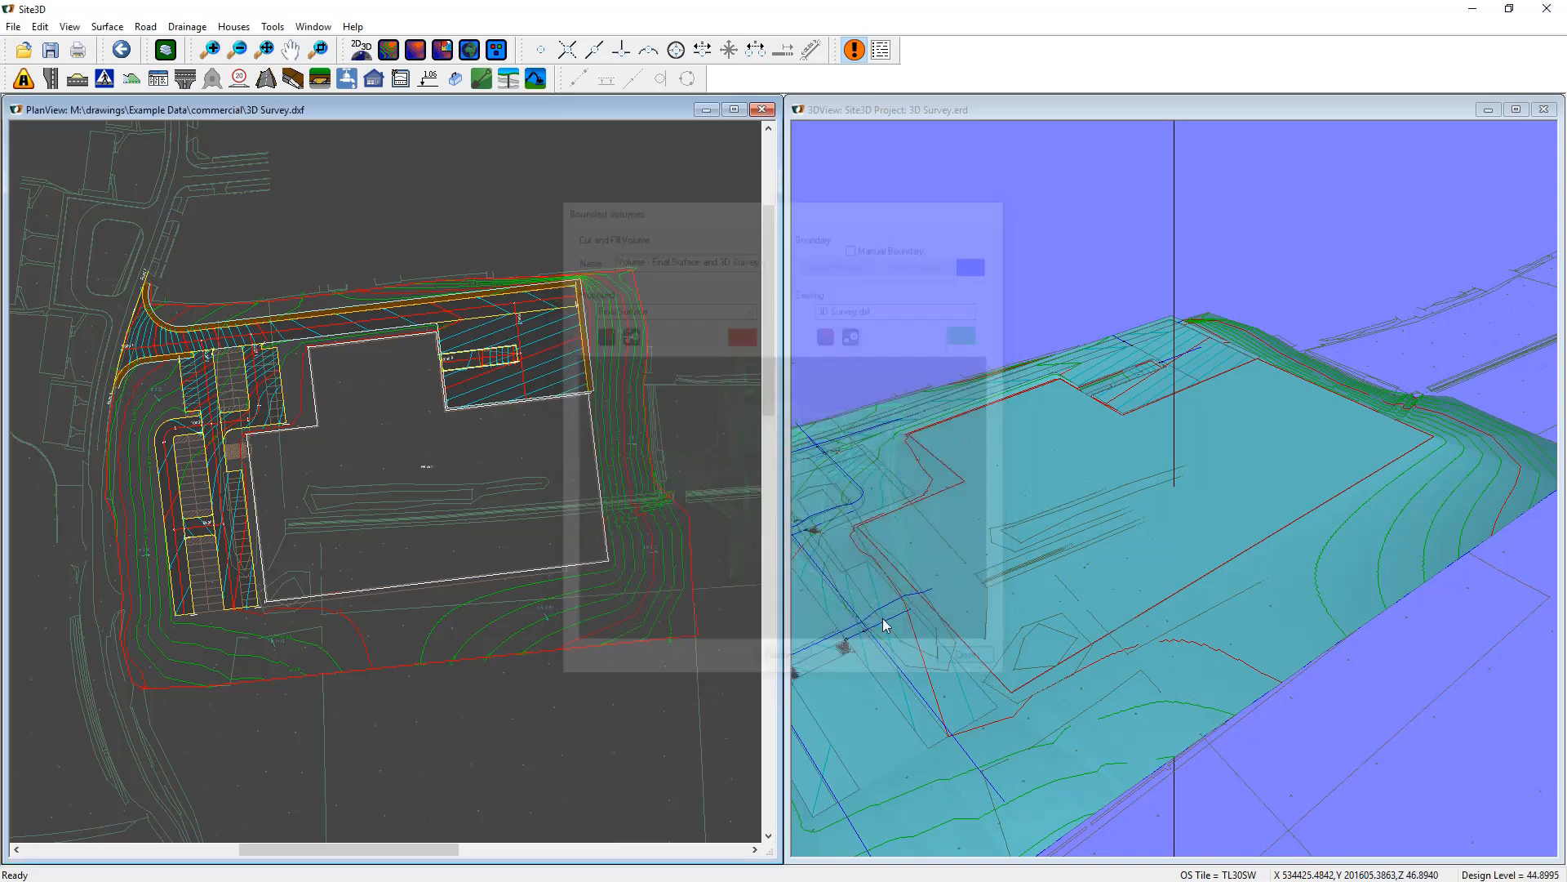
pyautogui.moveTo(425, 434); pyautogui.dragTo(423, 439, button='middle')
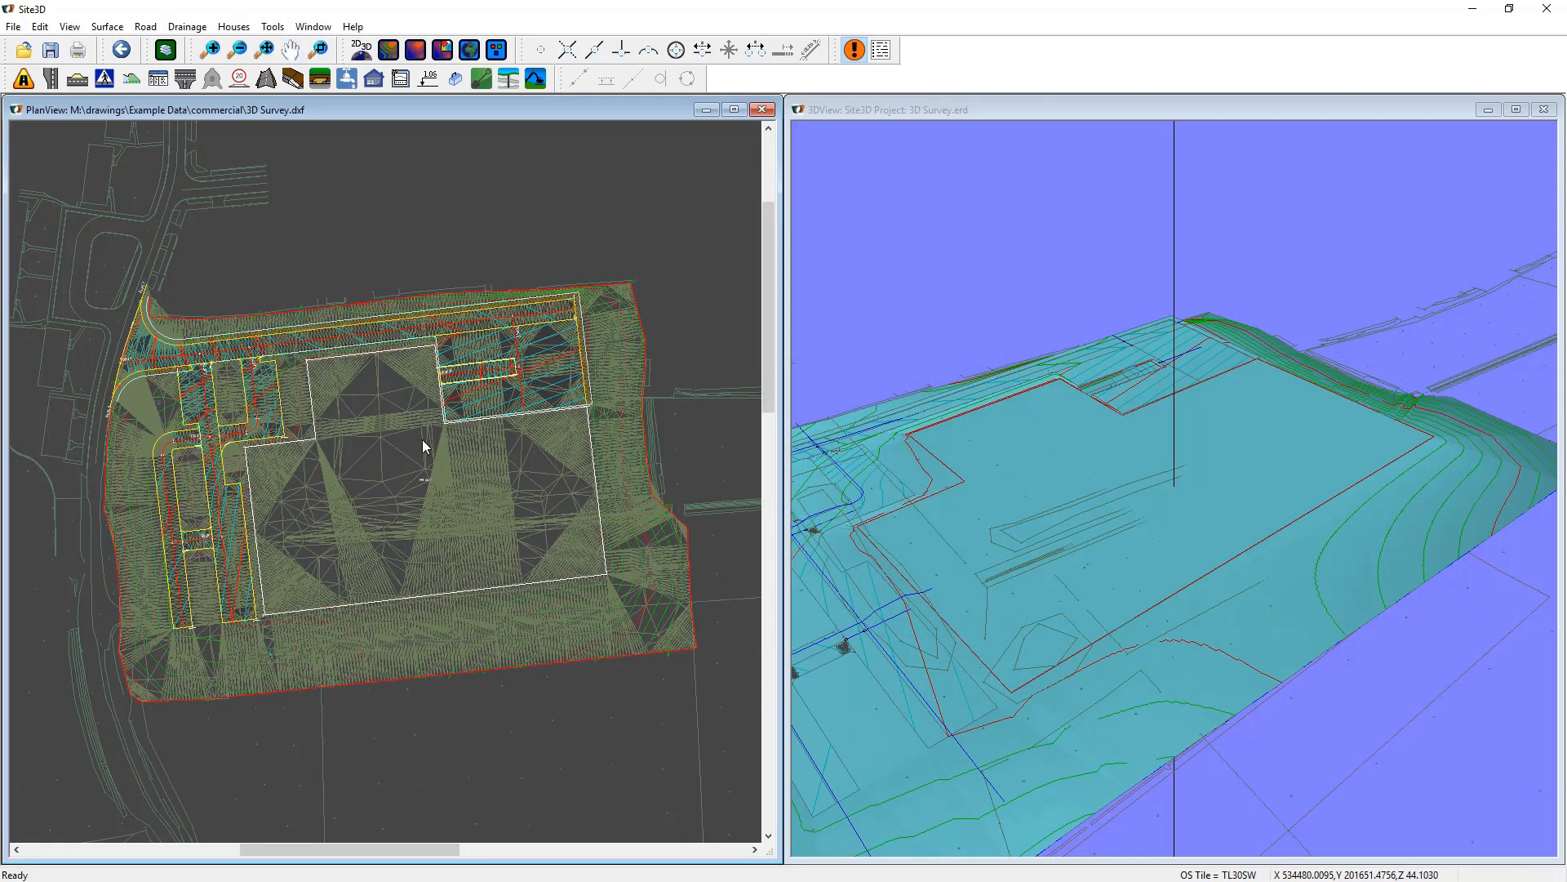
# Display the Cut and Fill model's surface in height bands using the Cut and Fill colour style.
pyautogui.click(443, 51)
pyautogui.click(746, 249)
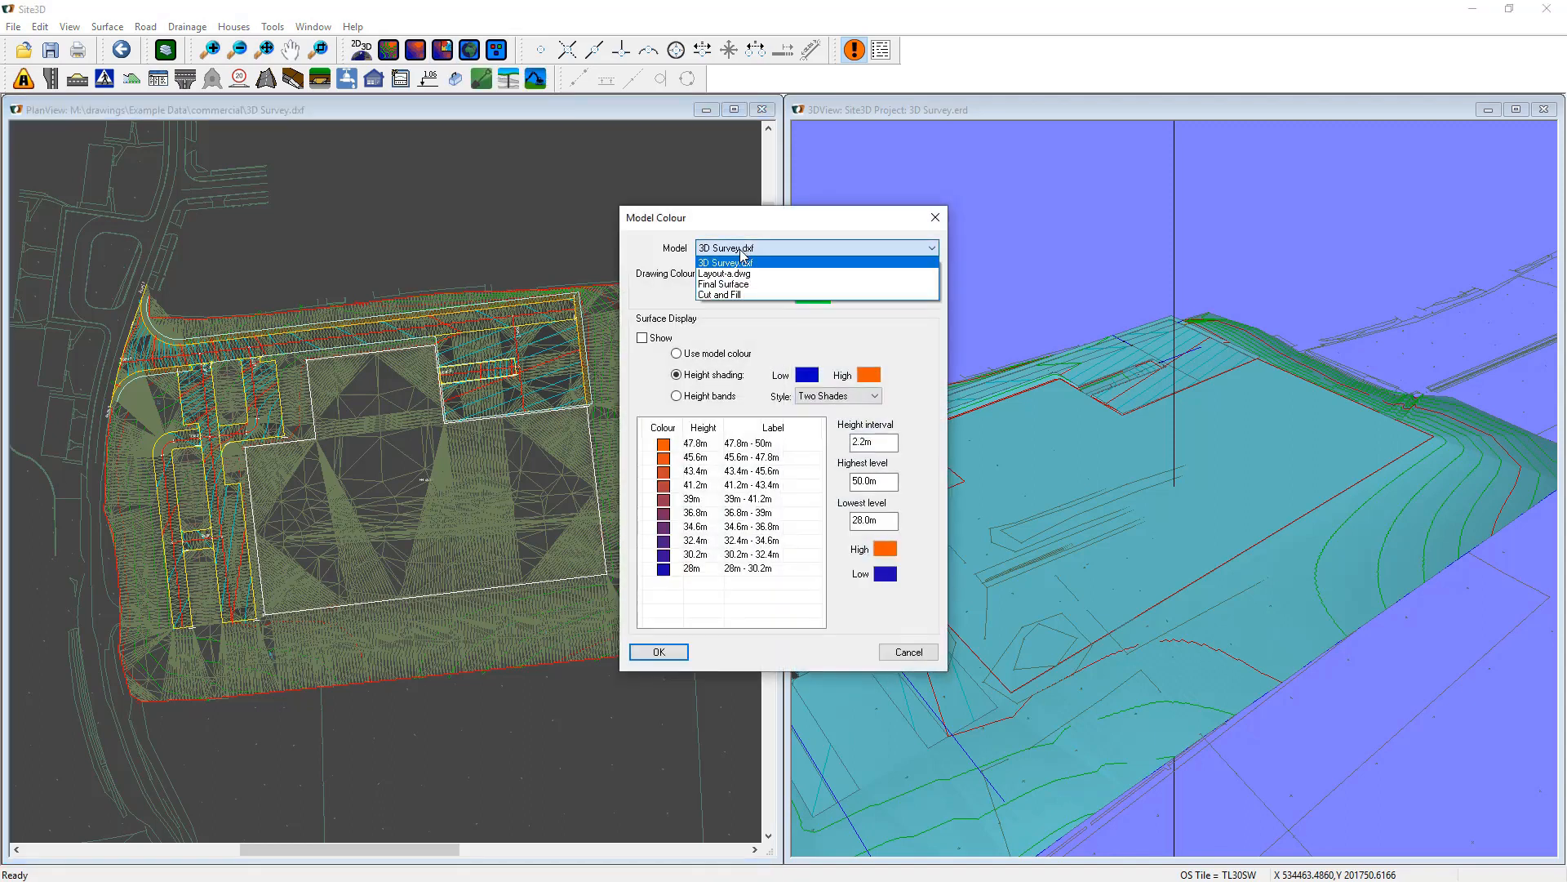
pyautogui.click(723, 299)
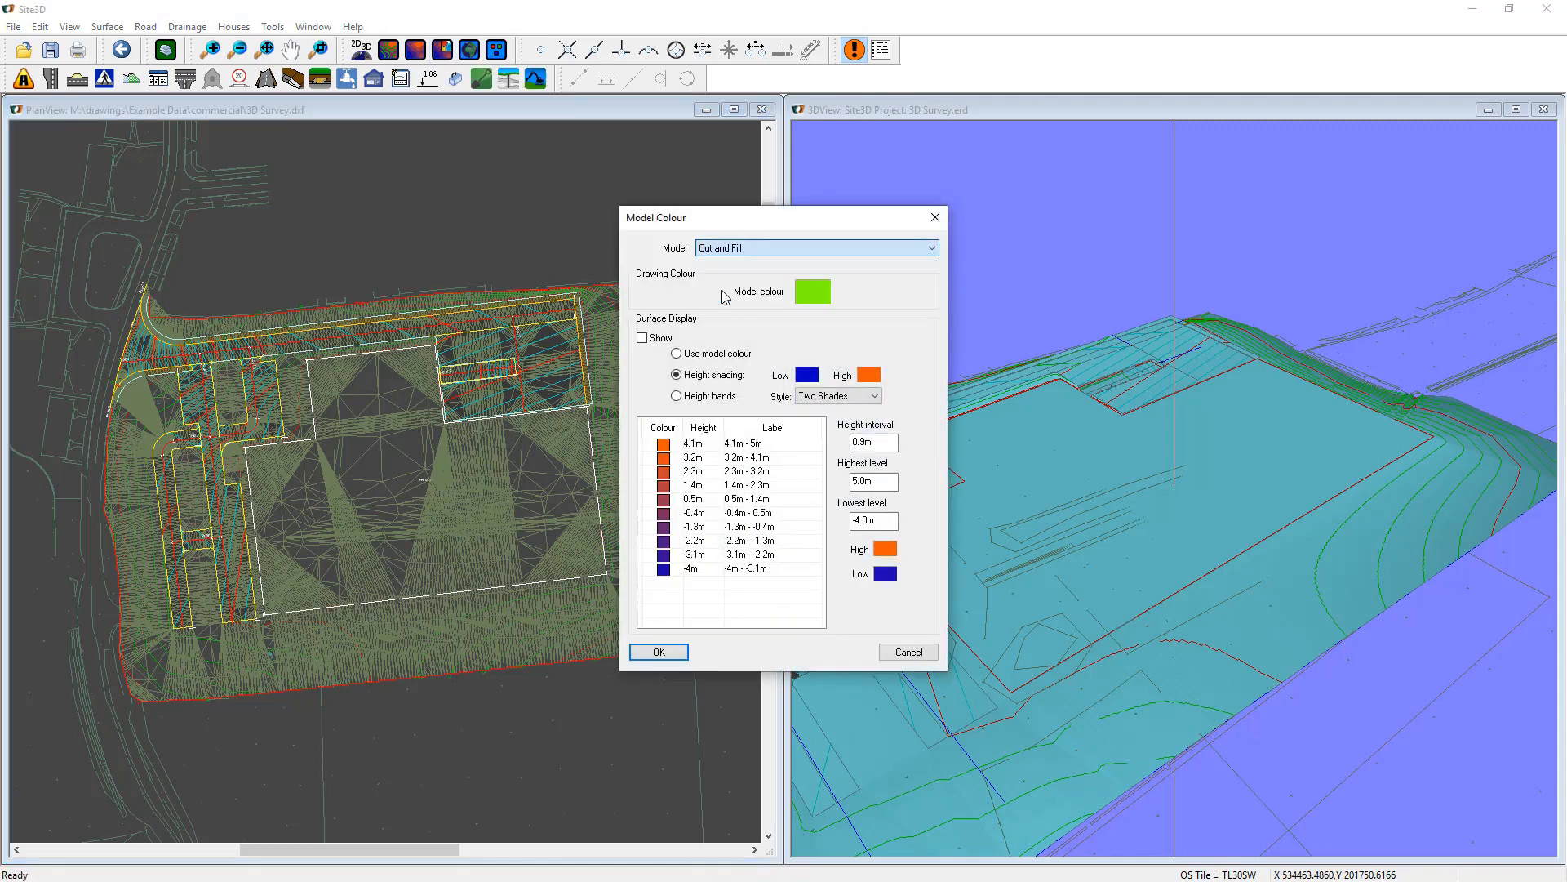
pyautogui.click(700, 398)
pyautogui.click(837, 395)
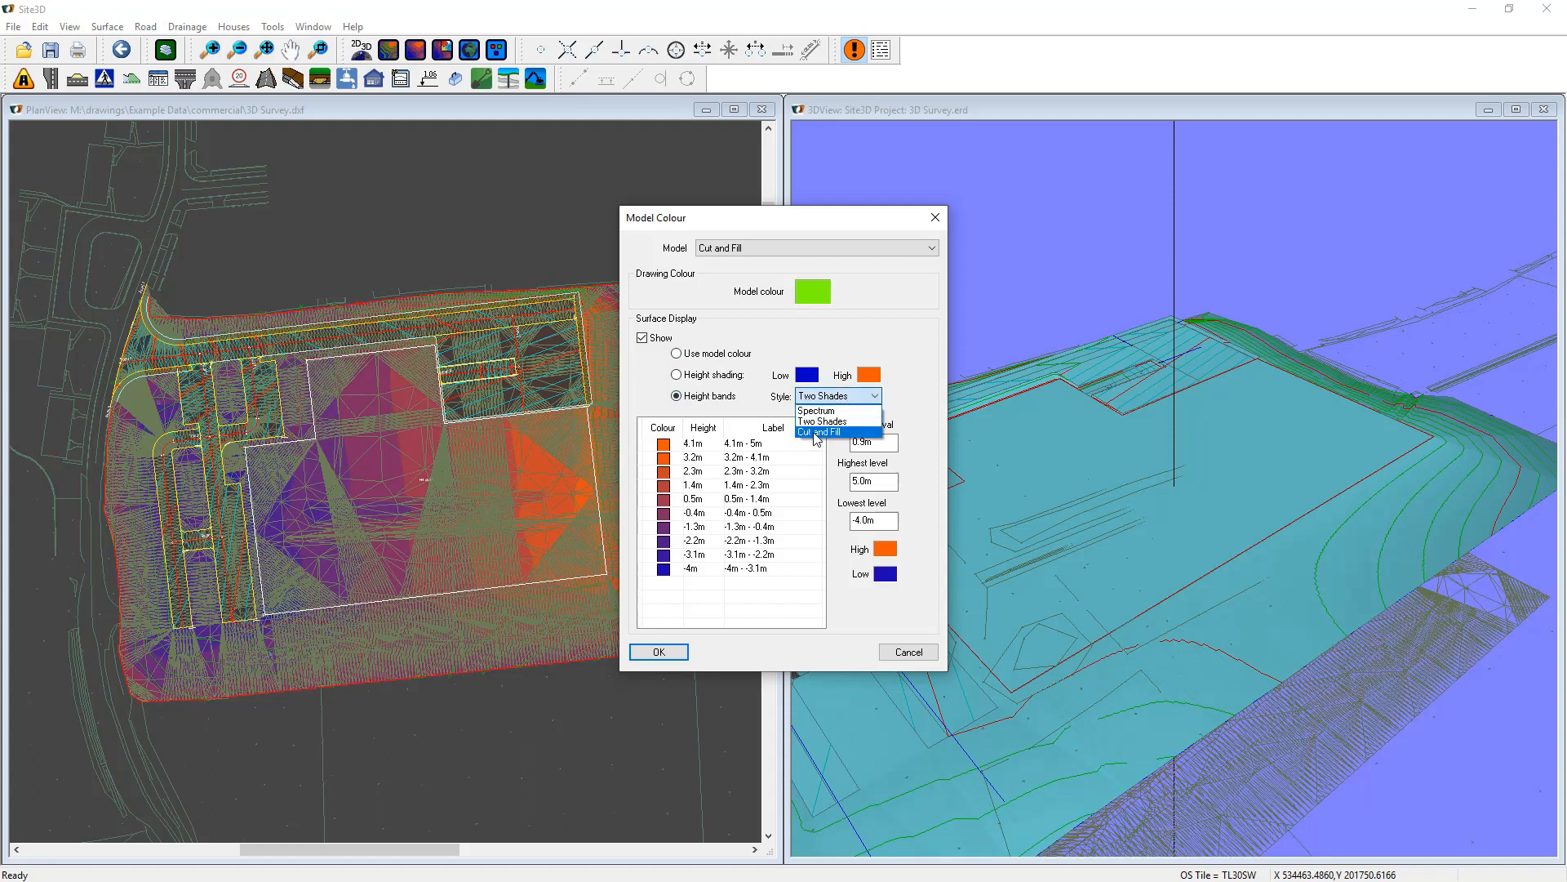
pyautogui.click(816, 438)
pyautogui.click(657, 652)
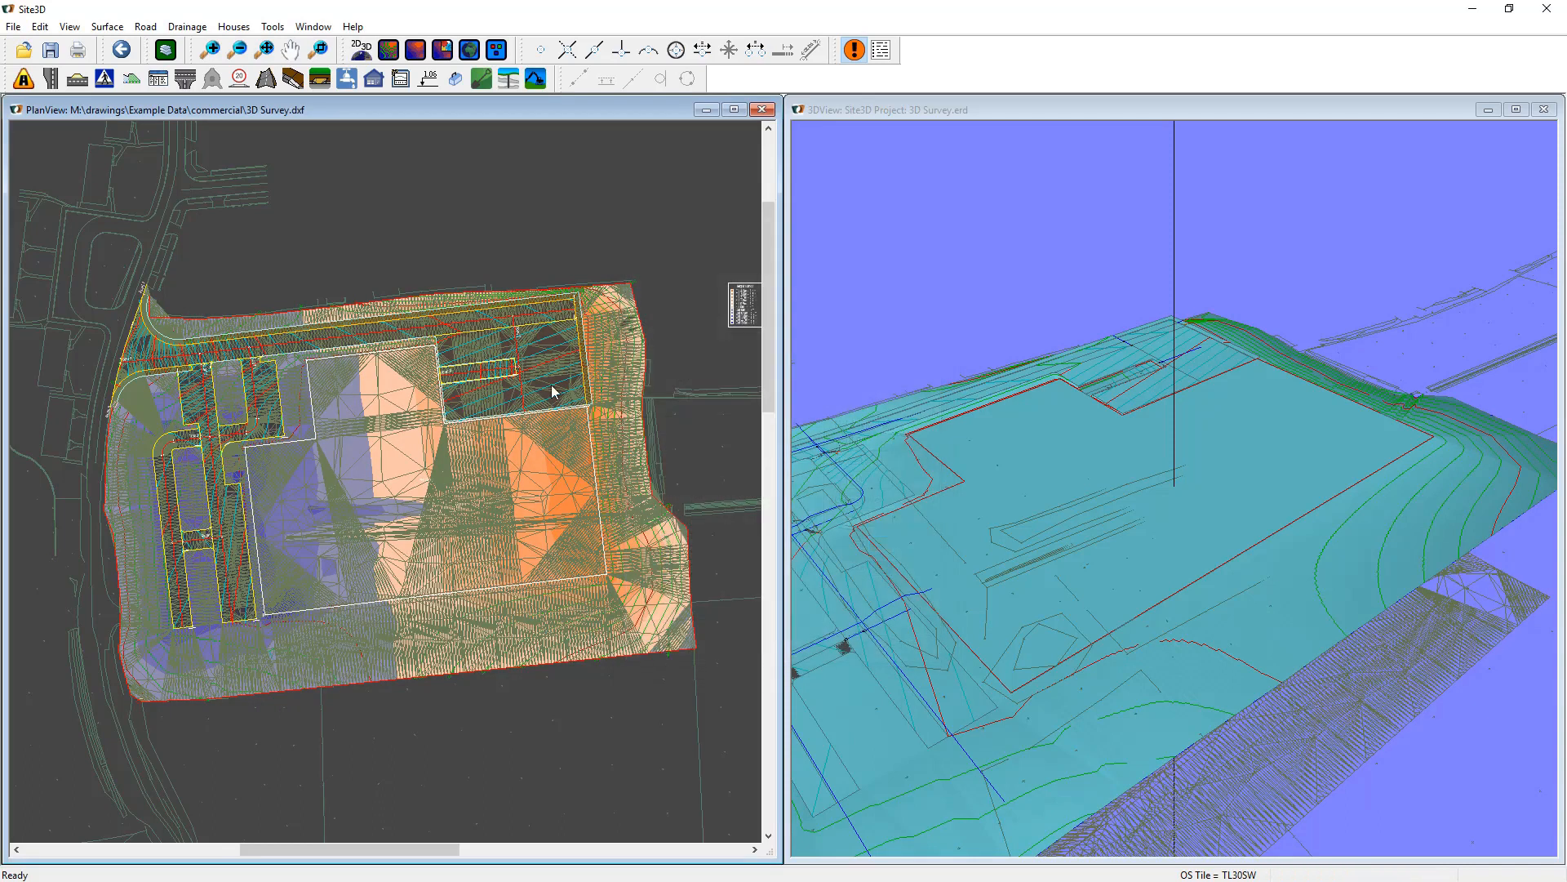
# Hide the VolumeLines layer of the Cut and Fill model and inspect the coloured site in plan and 3D.
pyautogui.click(166, 50)
pyautogui.scroll(-5, 707, 433)
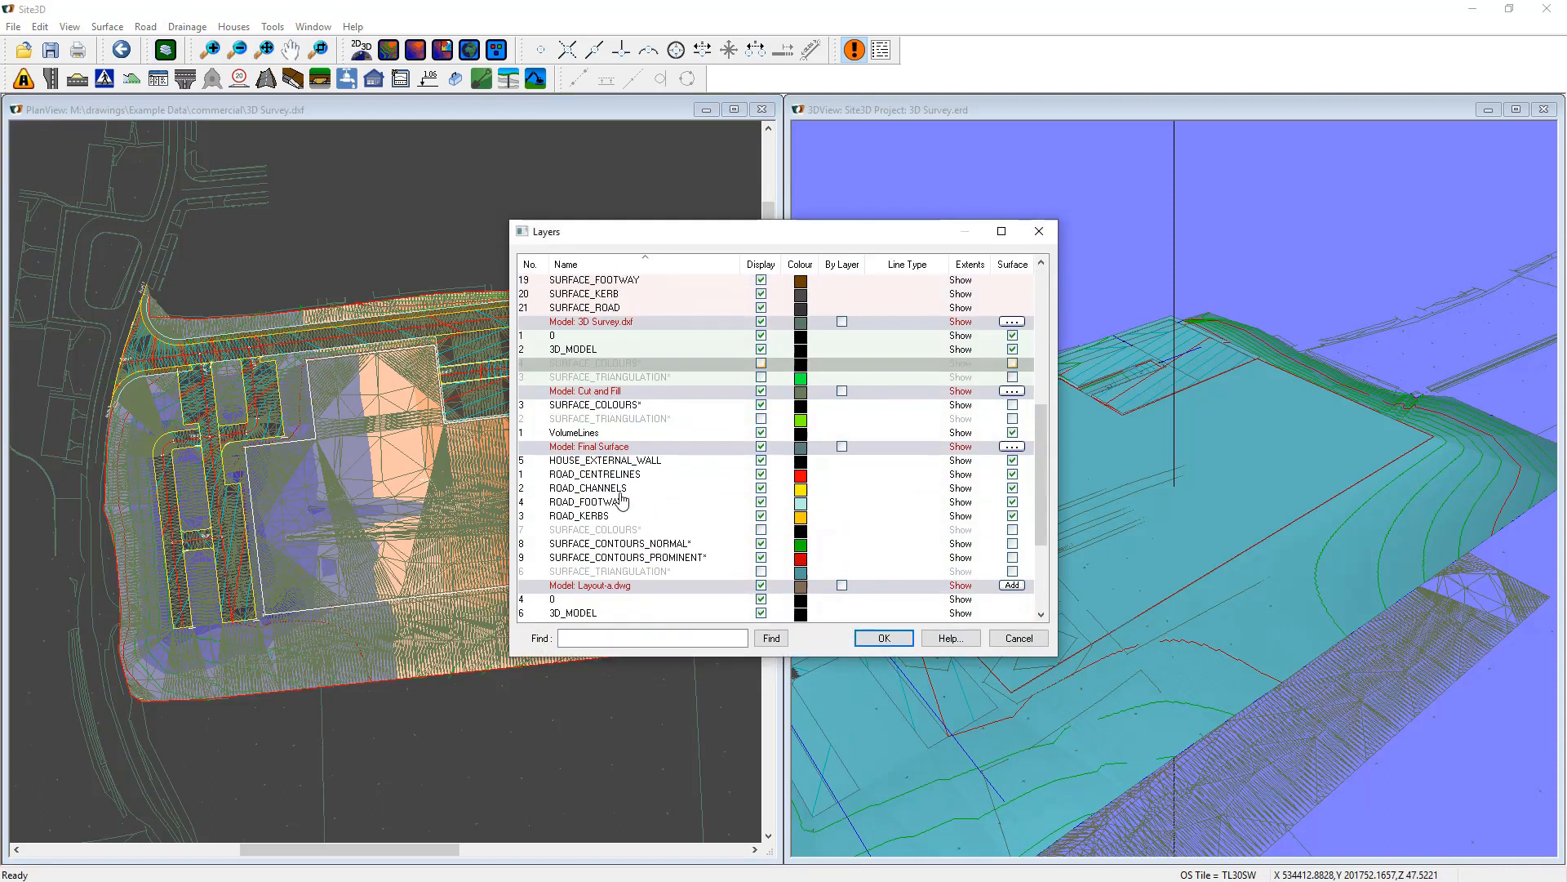
pyautogui.click(707, 432)
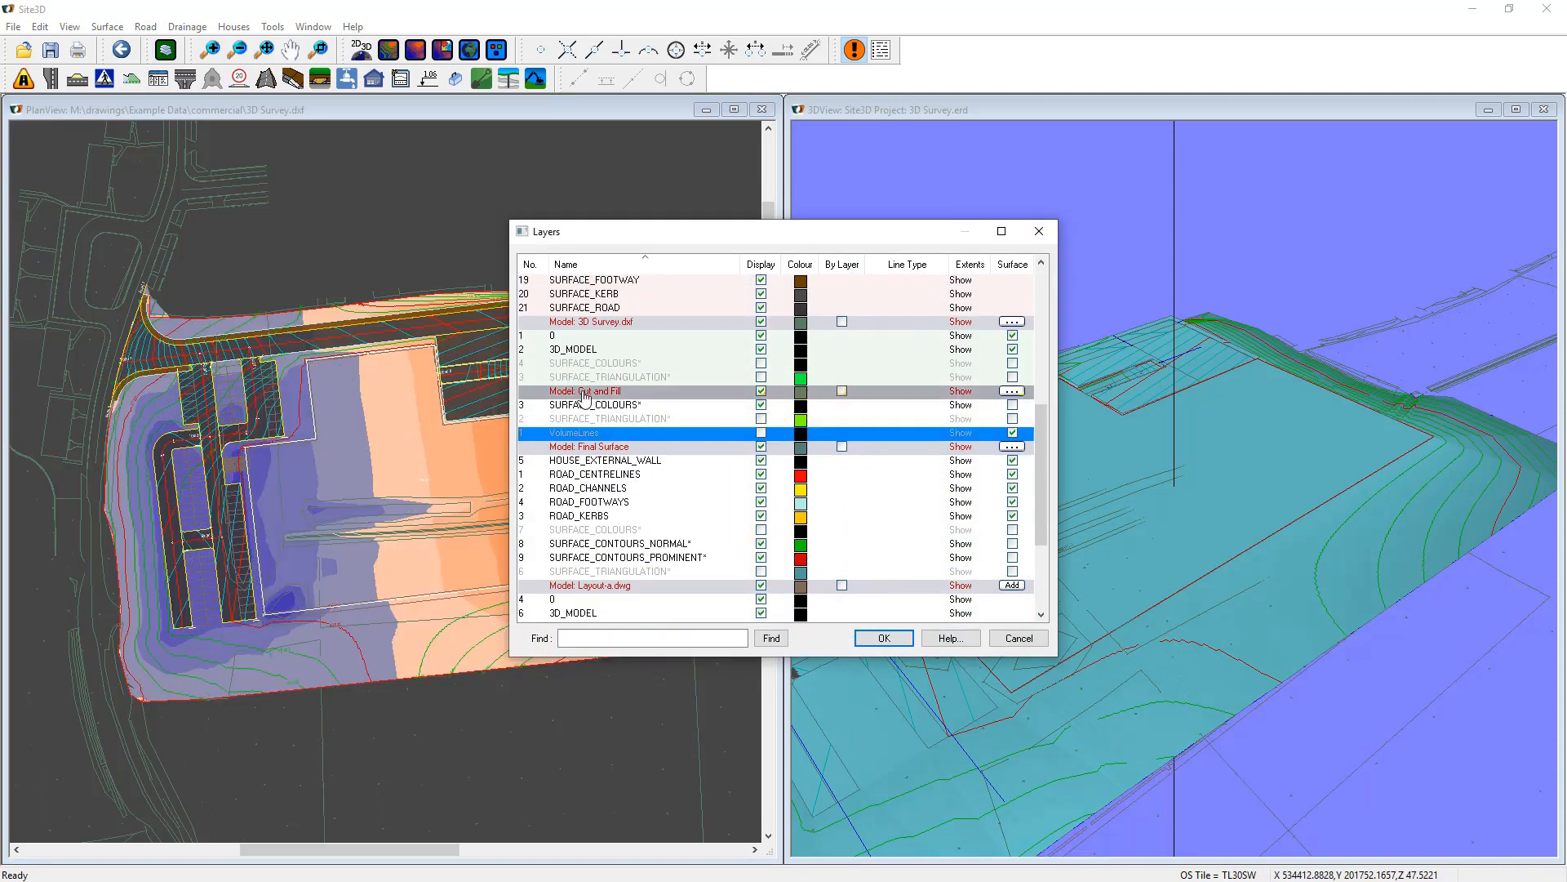
pyautogui.click(884, 637)
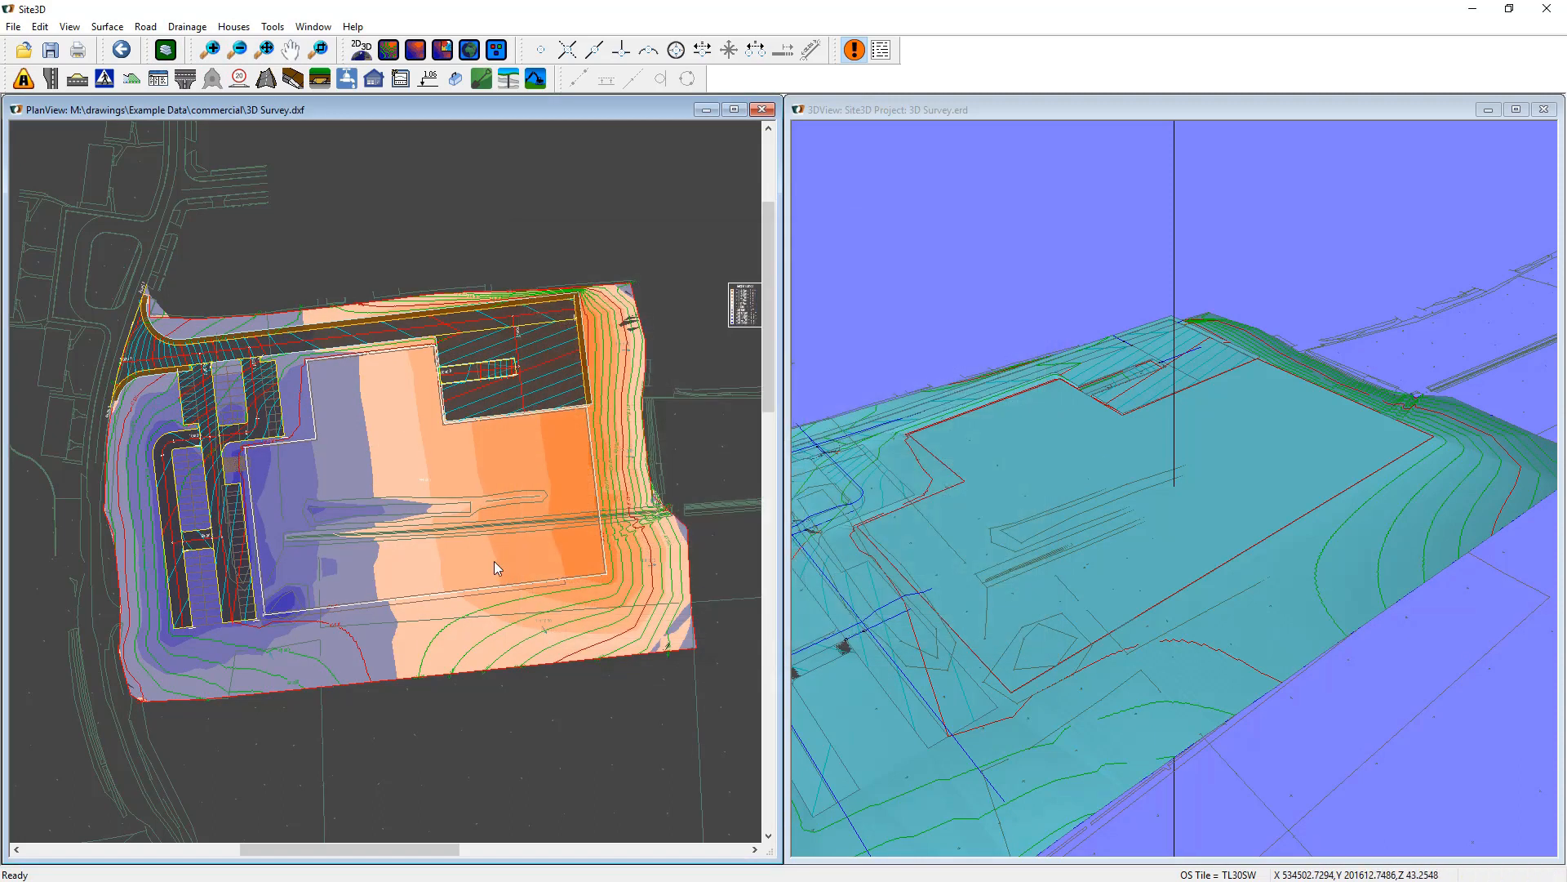
pyautogui.scroll(1, 503, 562)
pyautogui.moveTo(717, 320); pyautogui.dragTo(699, 323, button='middle')
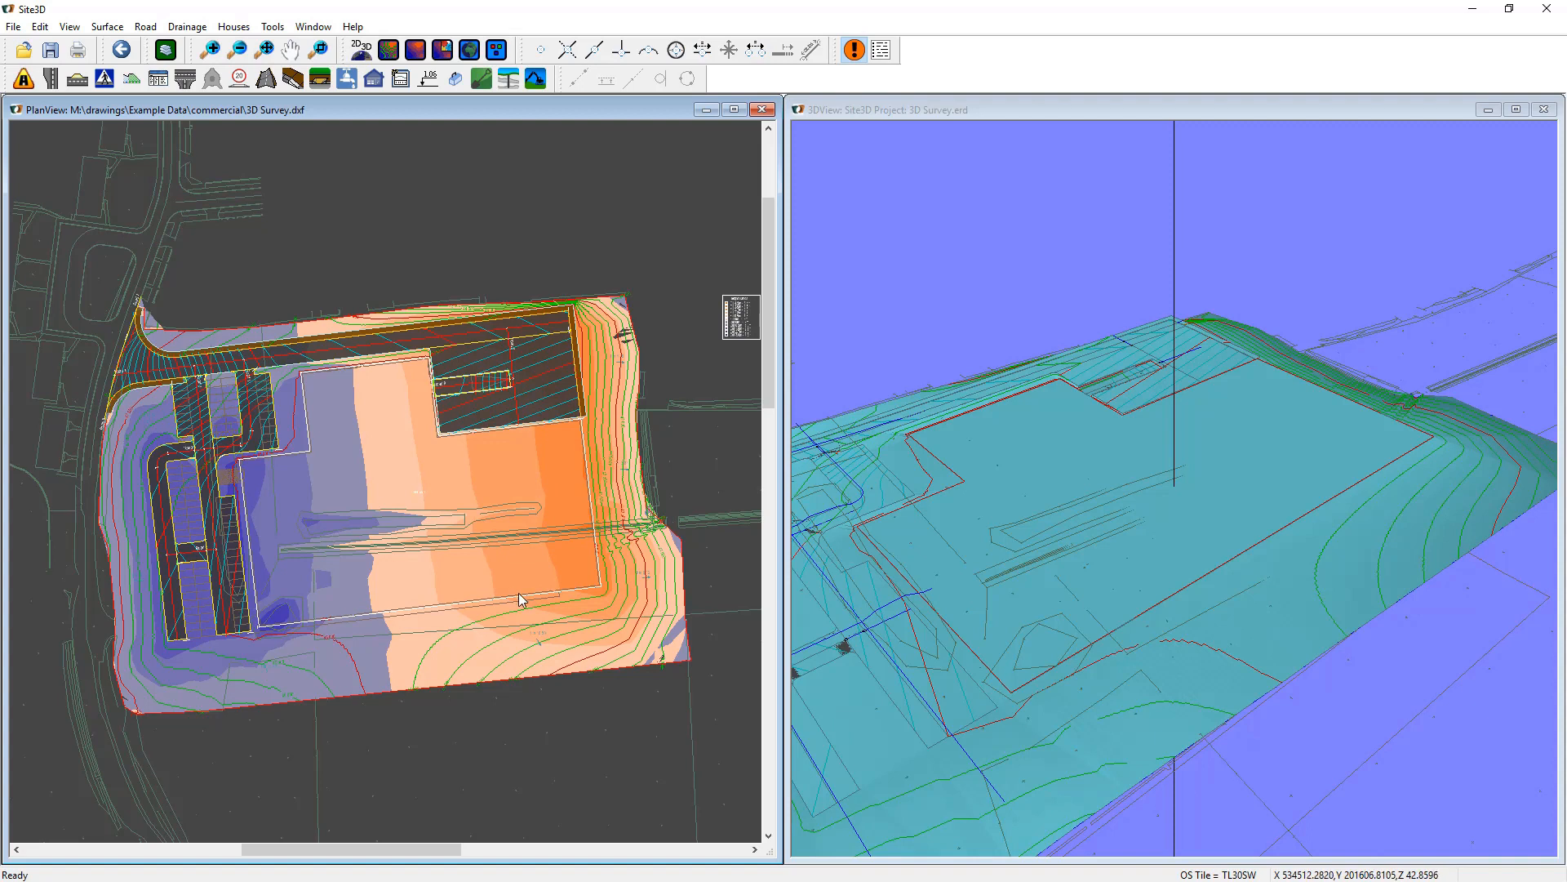
pyautogui.moveTo(1085, 630); pyautogui.dragTo(1144, 563)
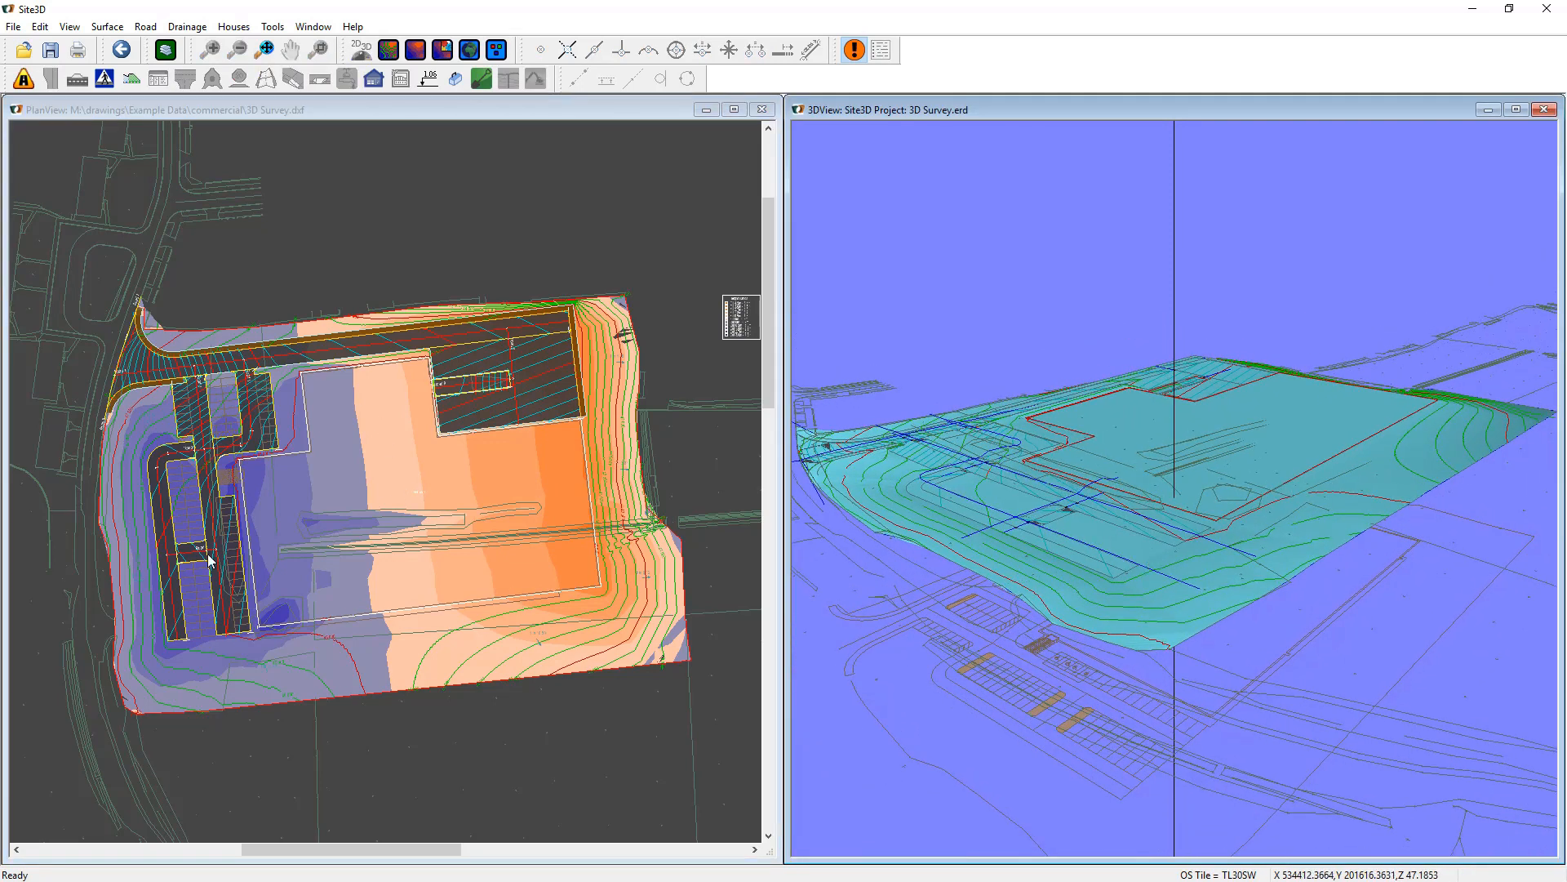